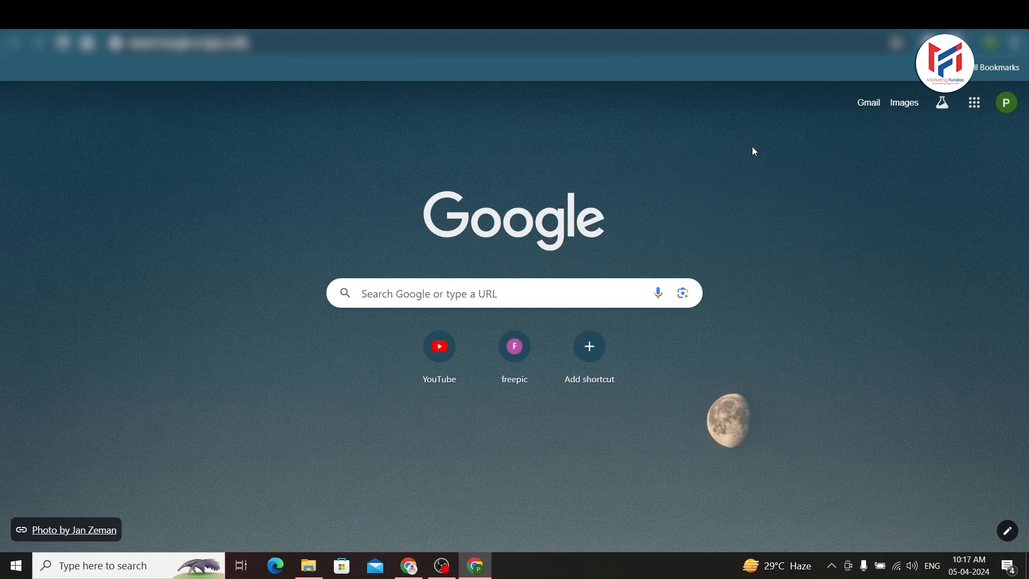
Search Google for "chipchamp" and open the Clipchamp homepage from the results
click(531, 287)
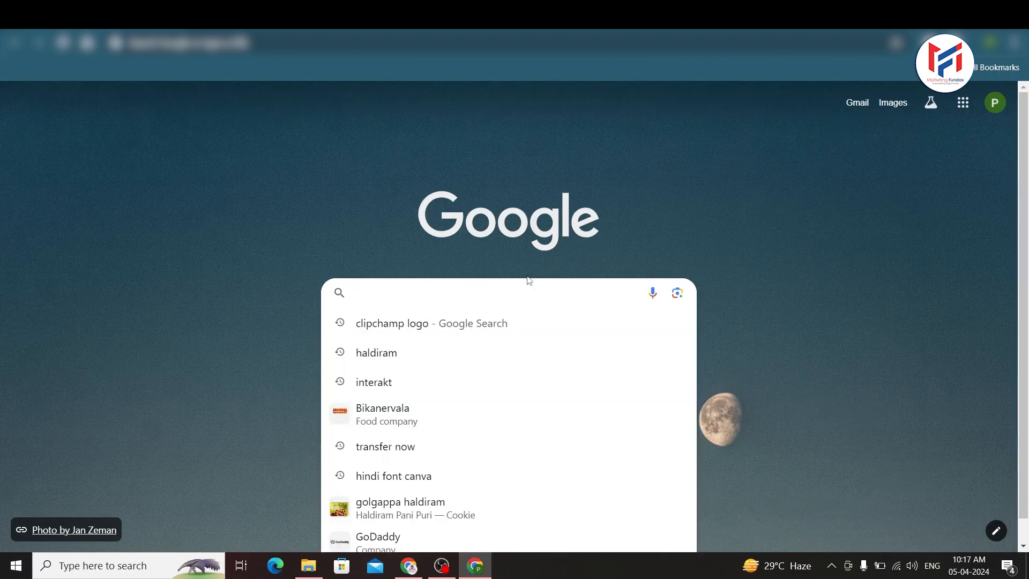
text(chipcham)
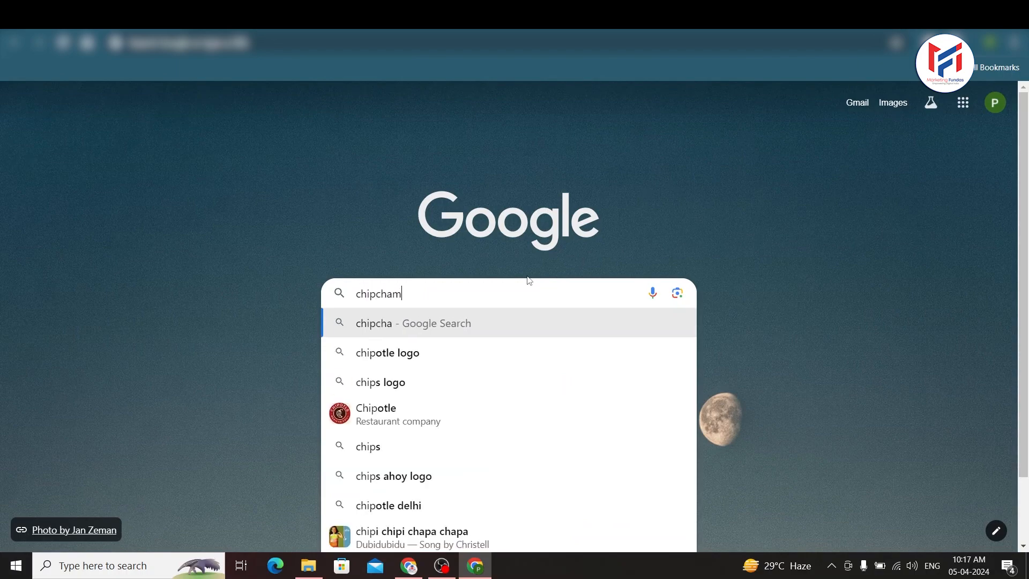
text(p)
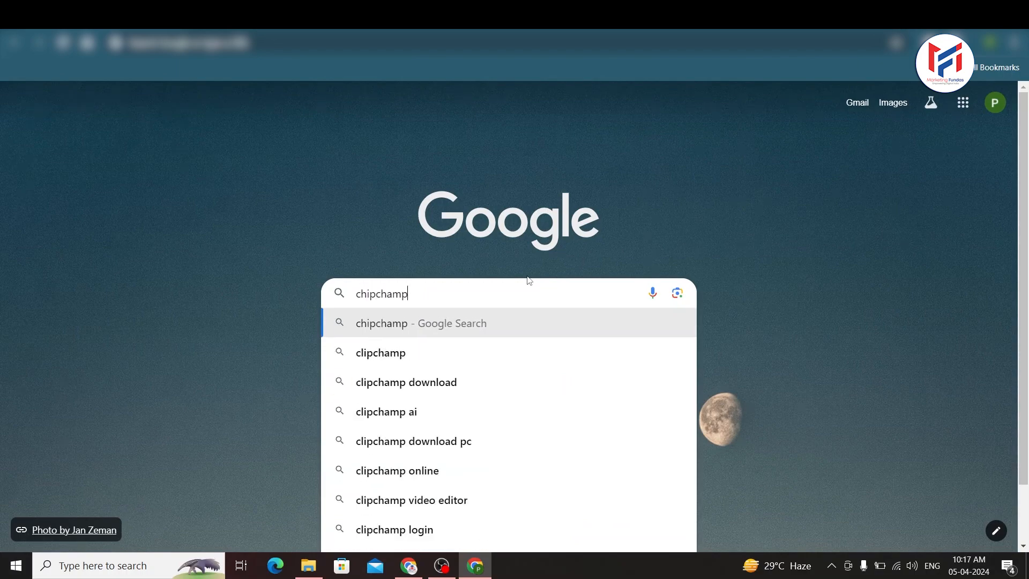
key(Return)
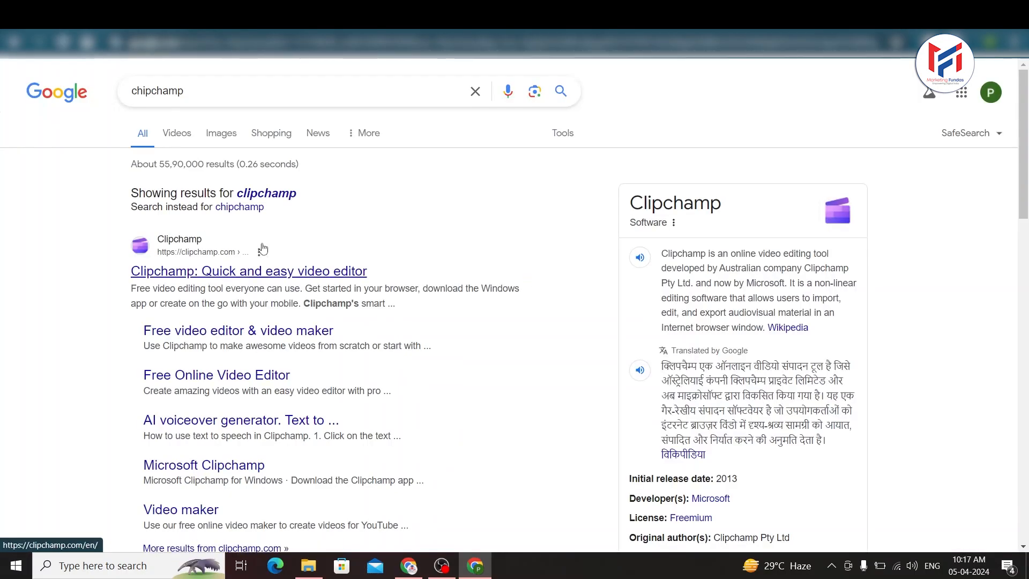
click(141, 277)
scroll(180, 284, down, 1)
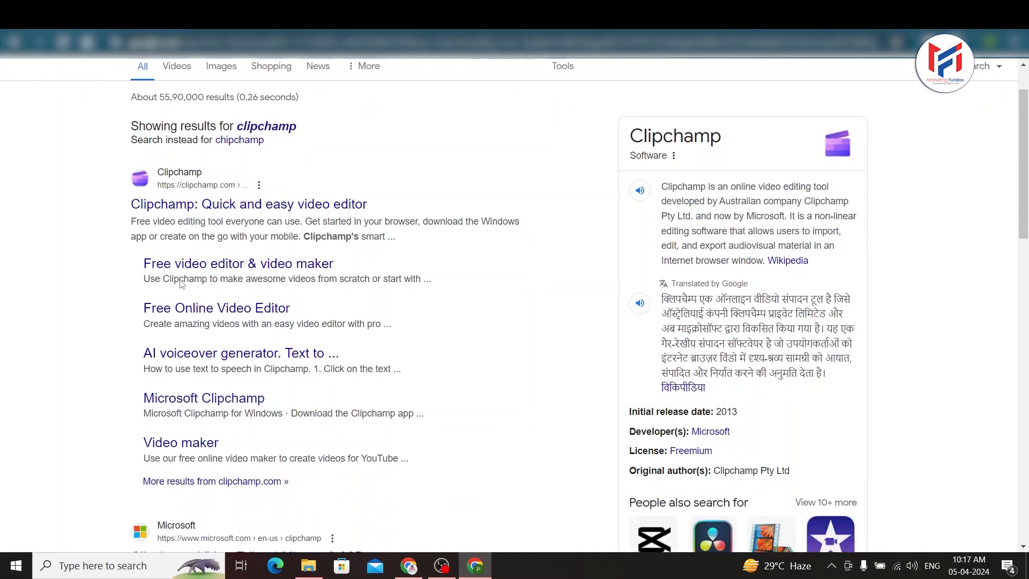
click(223, 206)
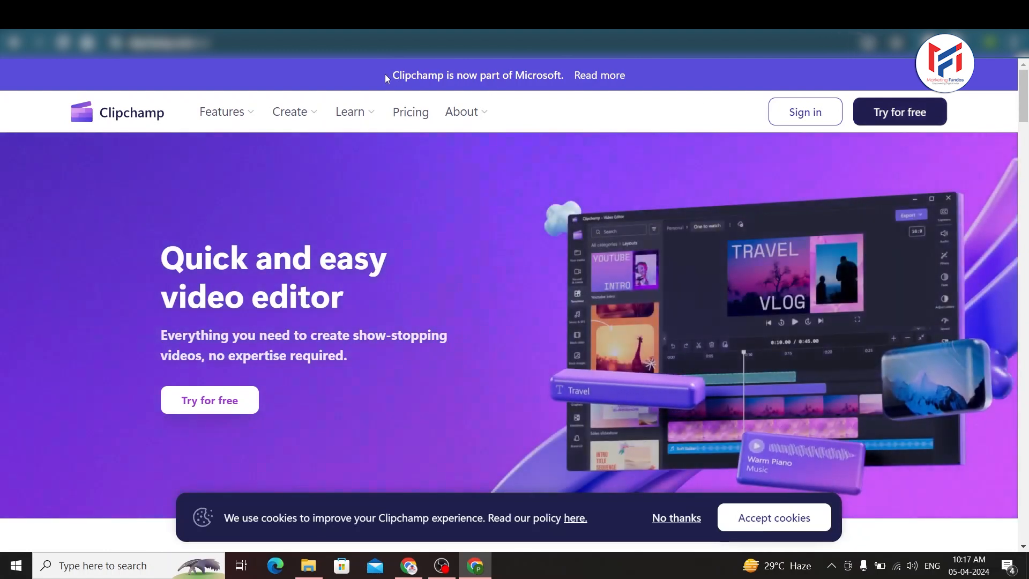
Read the homepage banner about Clipchamp joining Microsoft and decline the site's cookies
drag(387, 75, 598, 103)
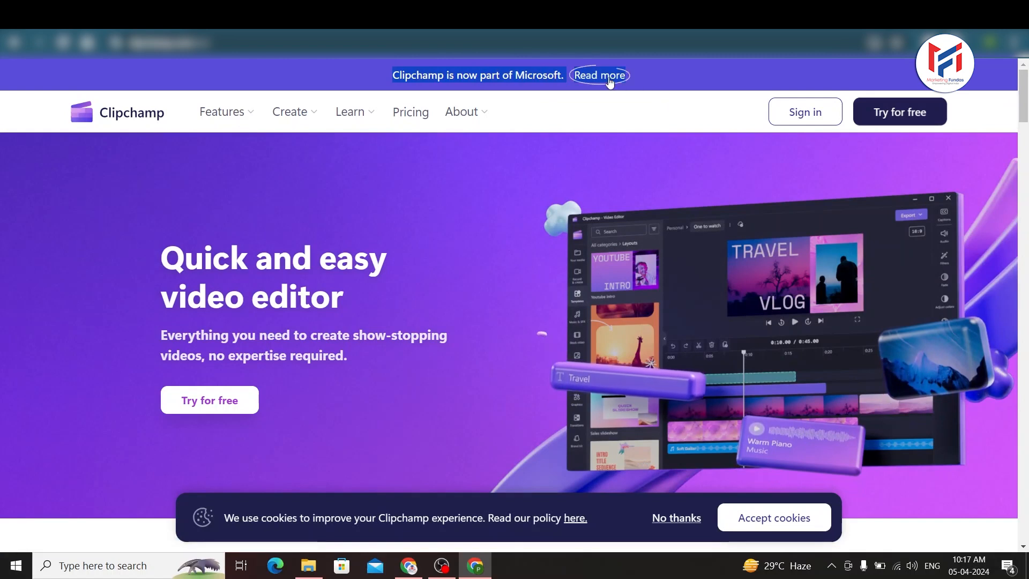
click(702, 121)
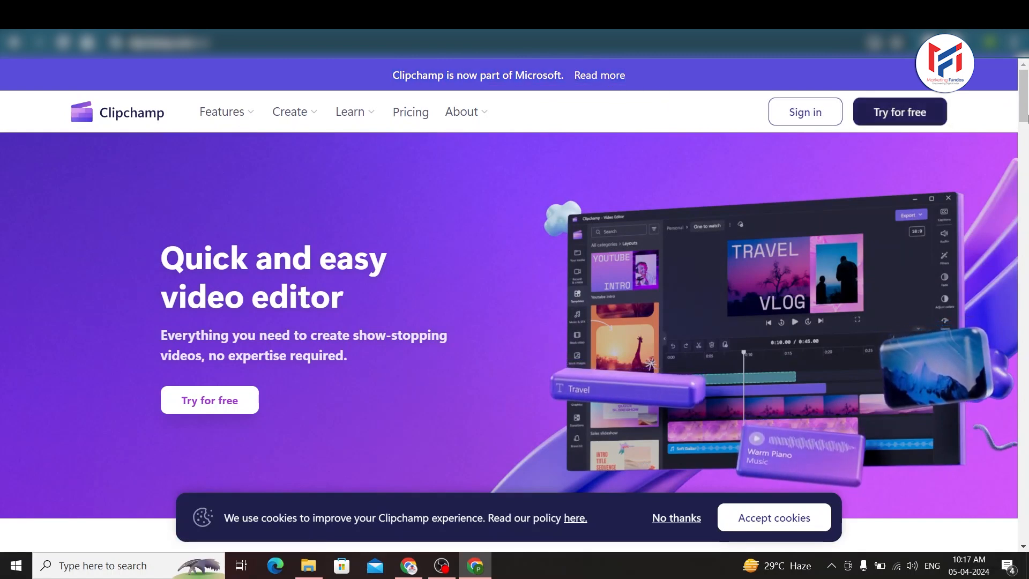
drag(1028, 114, 1028, 124)
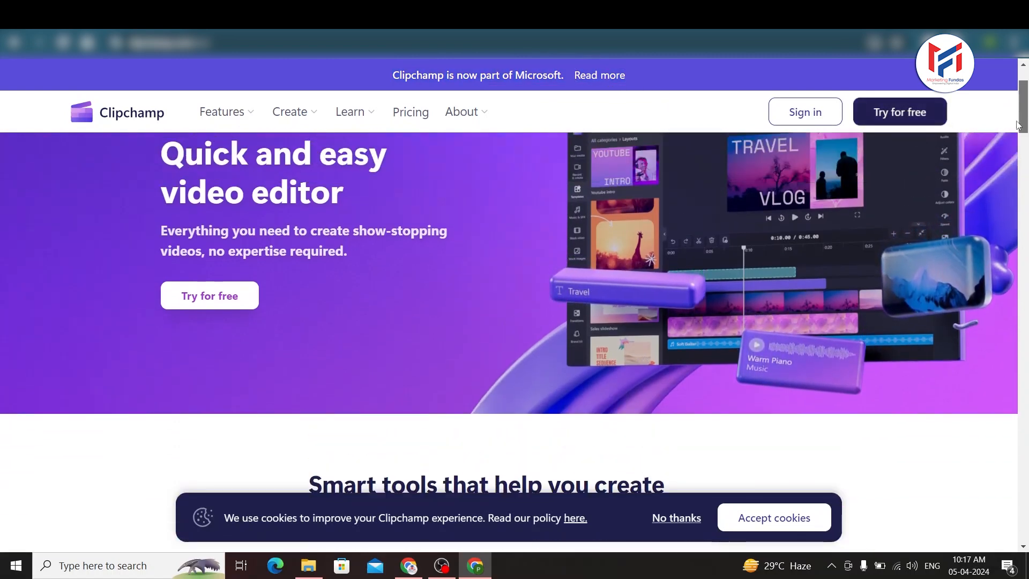
click(680, 518)
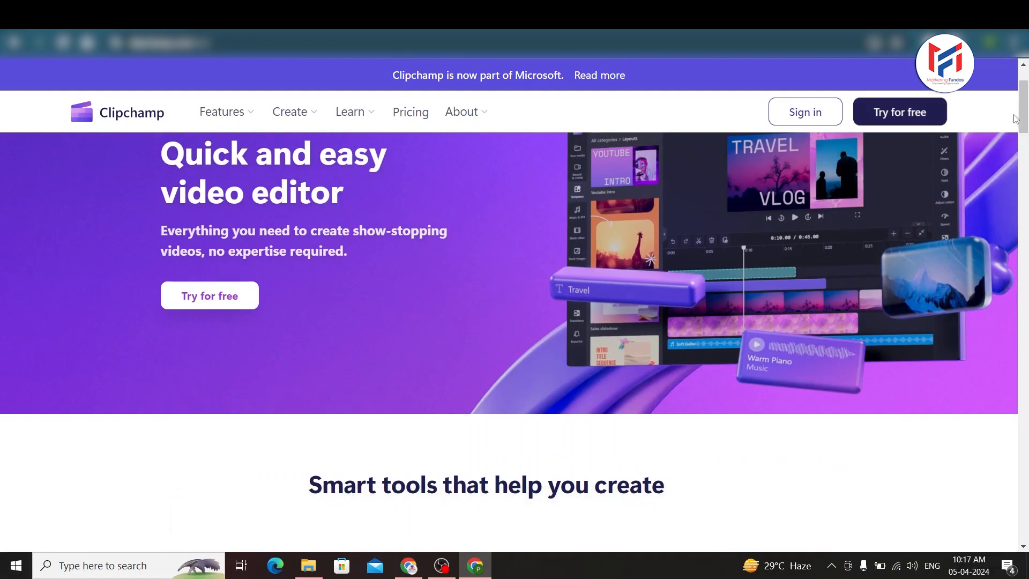
Skim the homepage's smart tools section and open Clipchamp's pricing page
drag(1025, 114, 1027, 136)
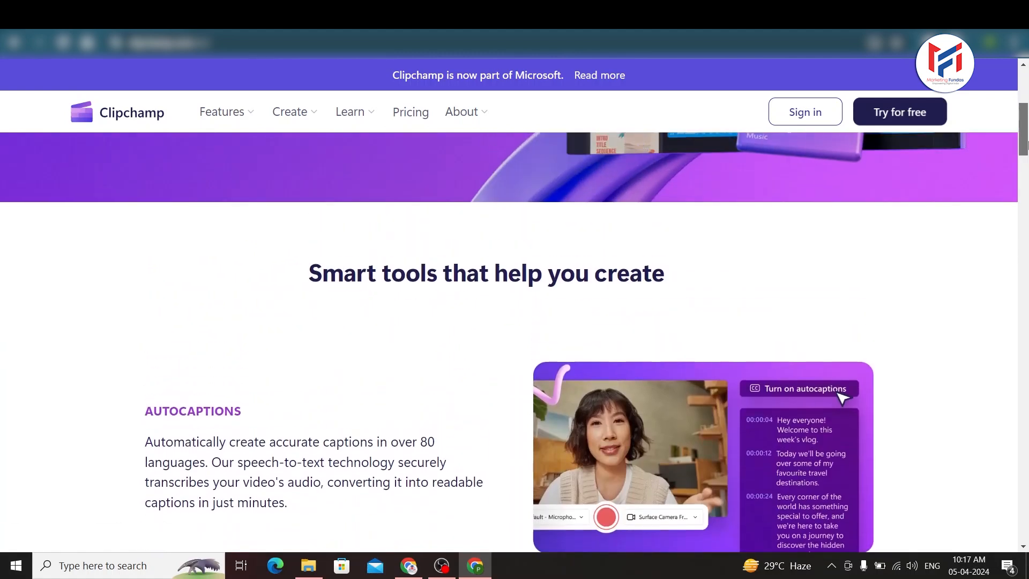
drag(1028, 145, 1027, 120)
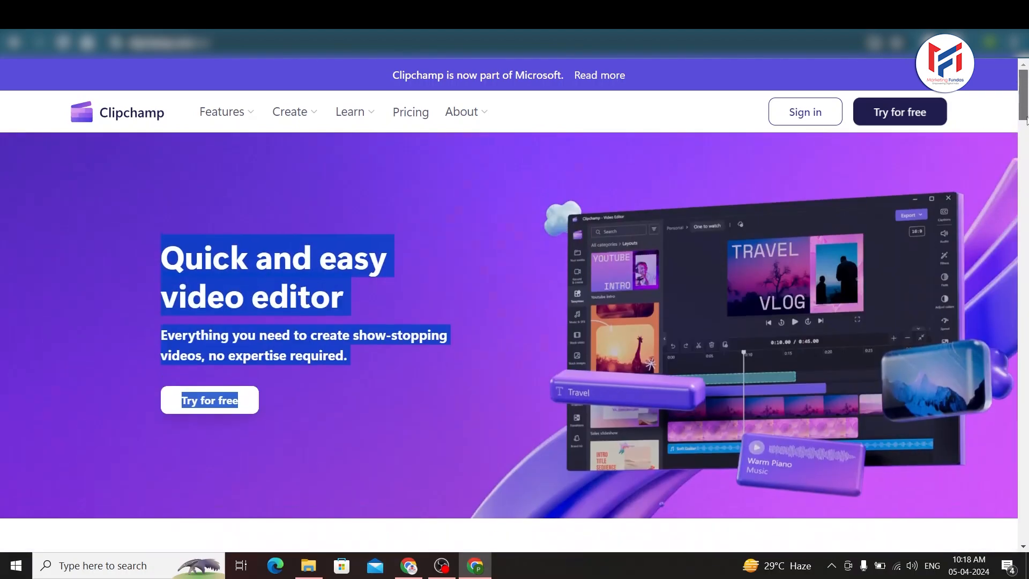
click(554, 248)
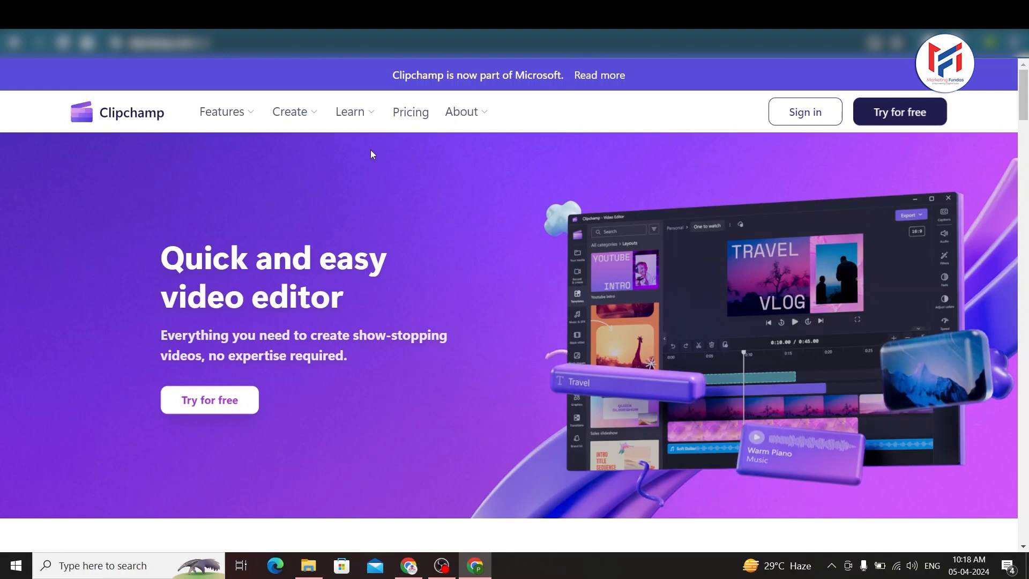
click(410, 114)
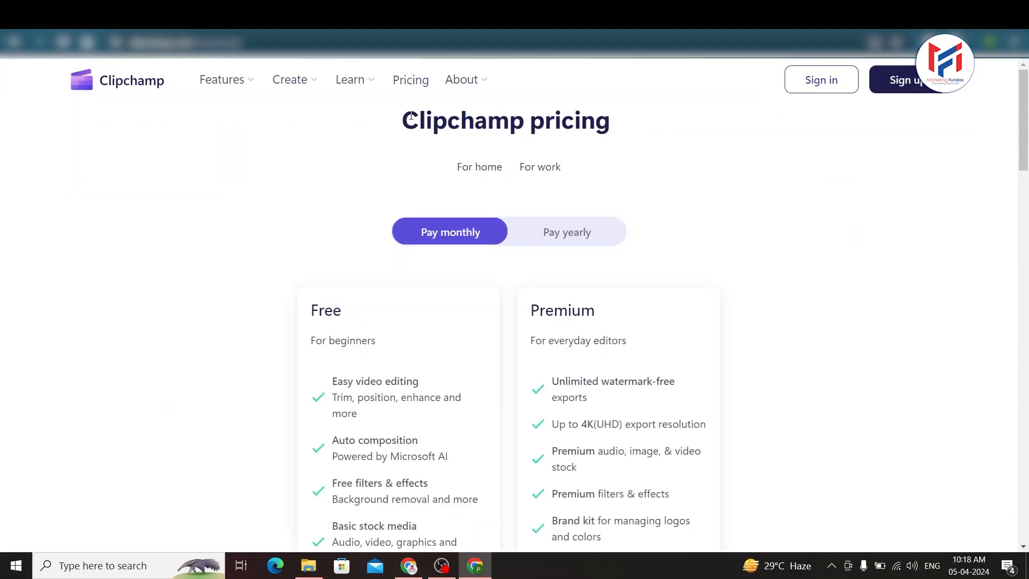
Examine the feature lists of the Free and Premium plans, including the watermark-free exports entry
drag(1027, 126, 1027, 155)
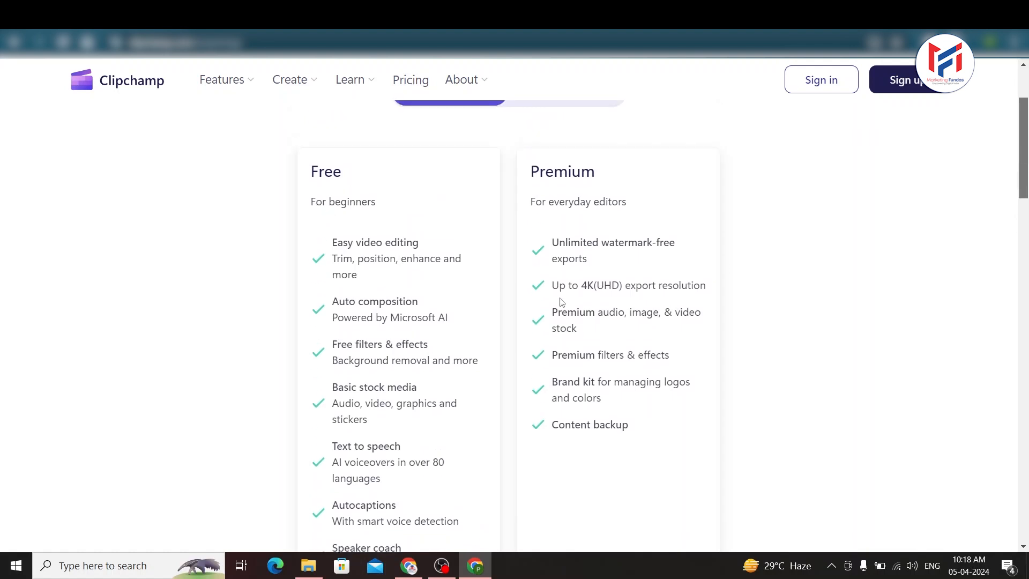
drag(552, 241, 675, 261)
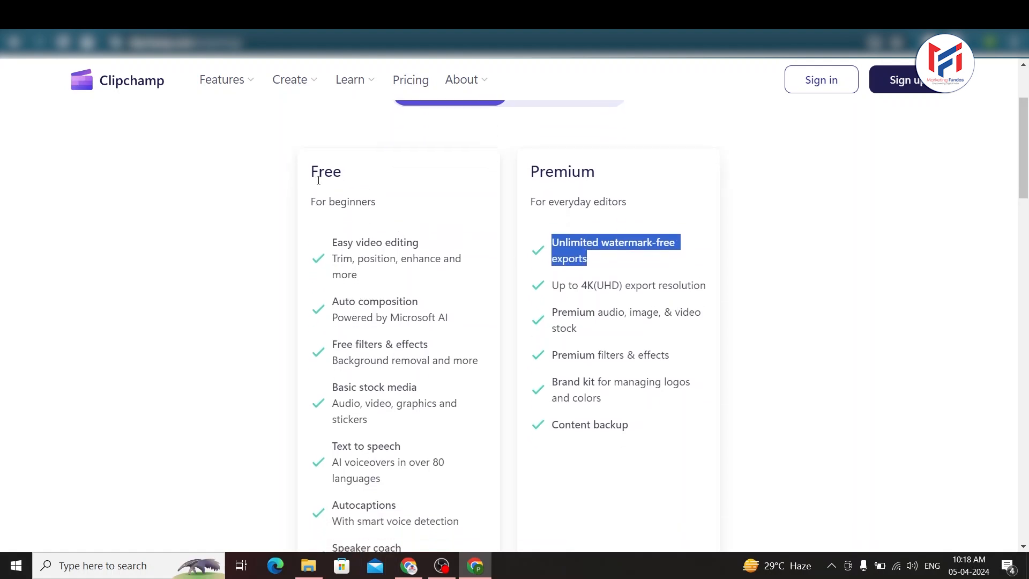
scroll(318, 181, down, 4)
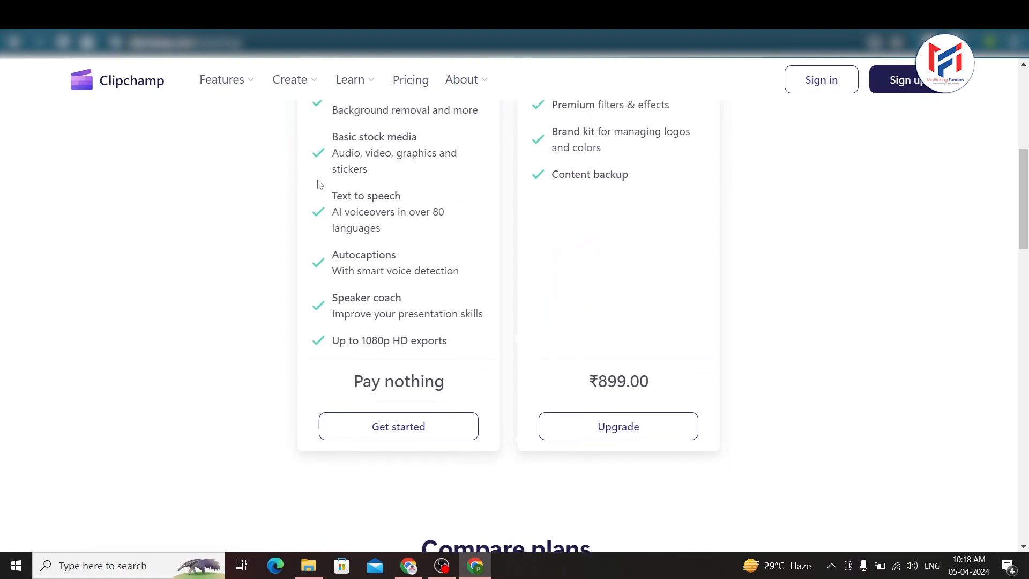
scroll(319, 185, down, 1)
scroll(348, 193, up, 2)
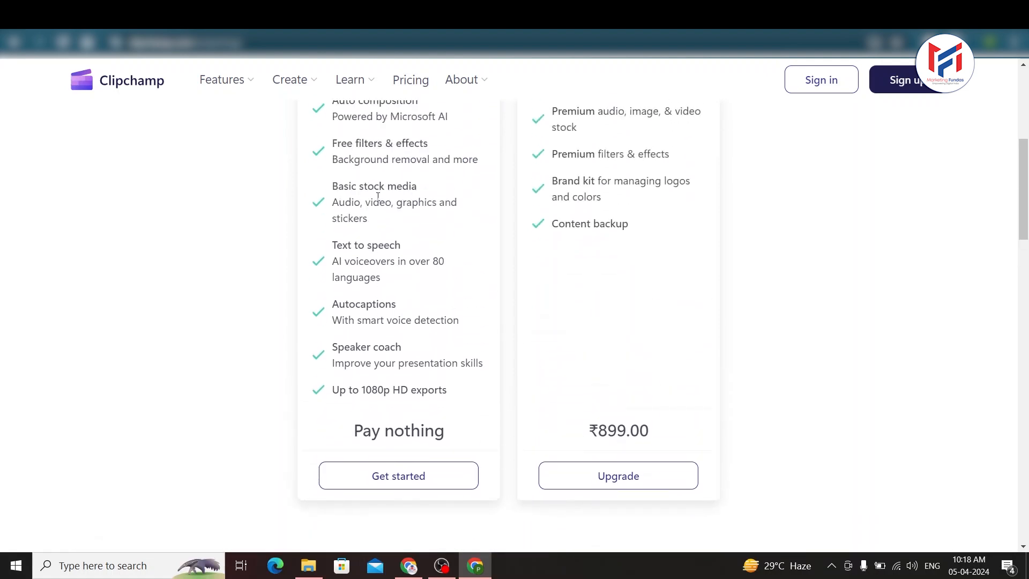
scroll(501, 202, down, 1)
scroll(501, 203, up, 2)
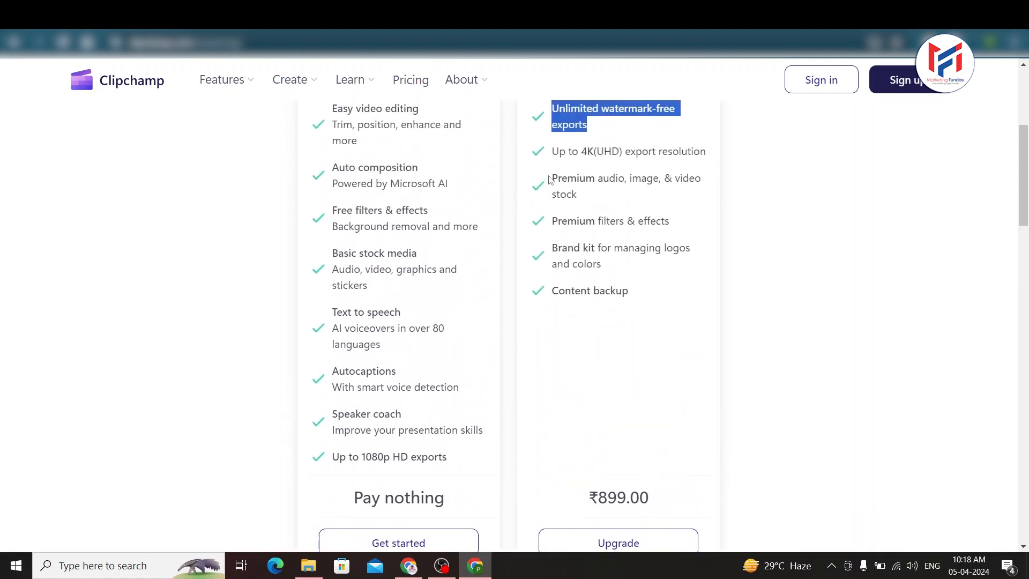
scroll(555, 148, up, 2)
Compare the export resolutions offered by the Premium and Free plans
drag(531, 171, 594, 173)
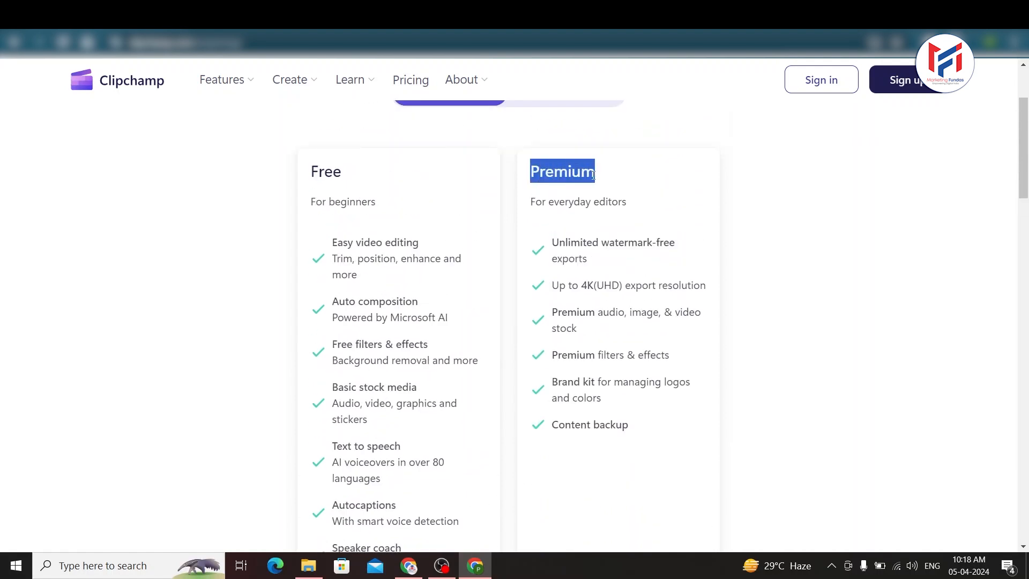
drag(552, 290, 712, 283)
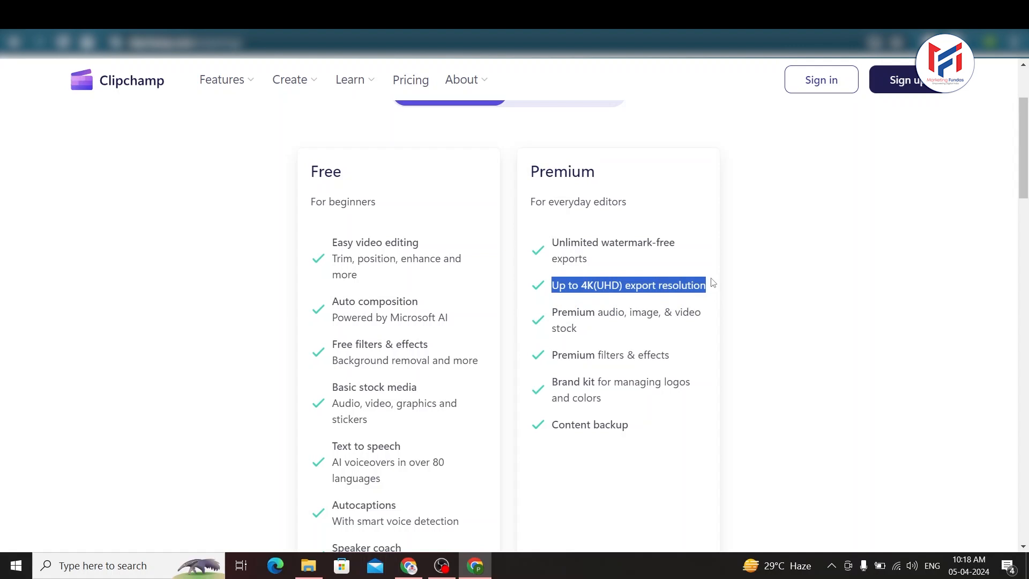
scroll(302, 225, down, 5)
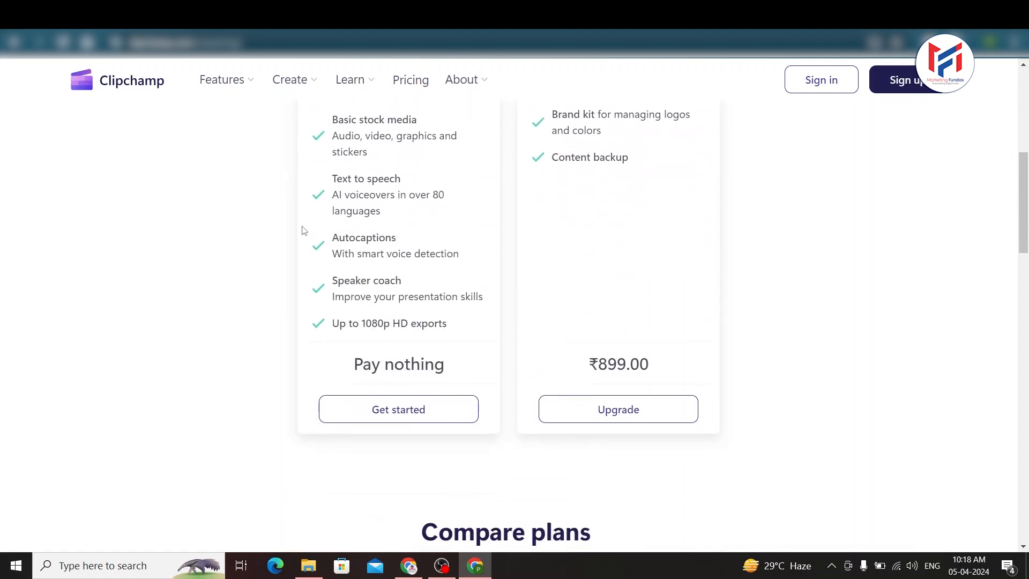
drag(366, 323, 444, 325)
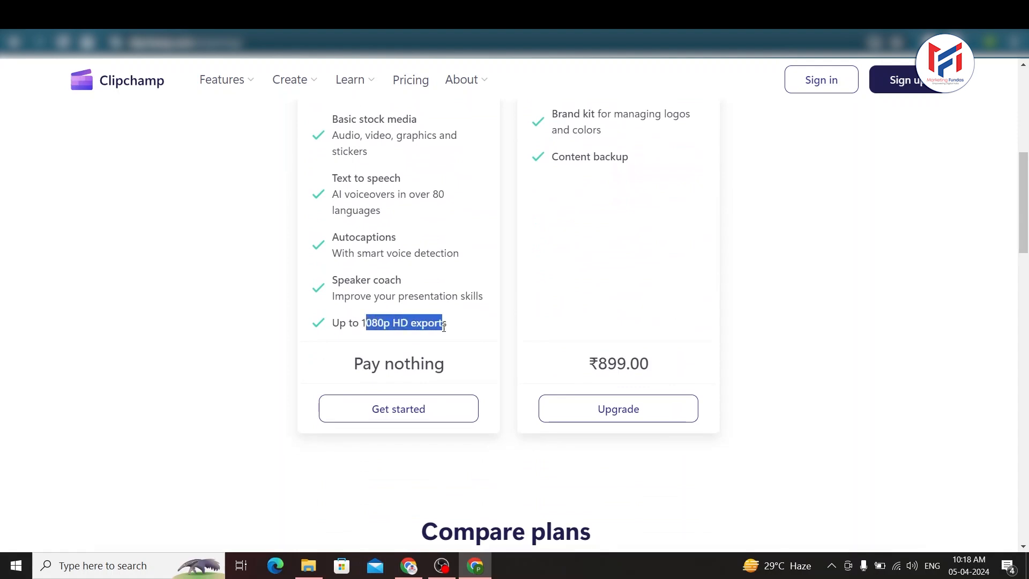
scroll(438, 310, up, 3)
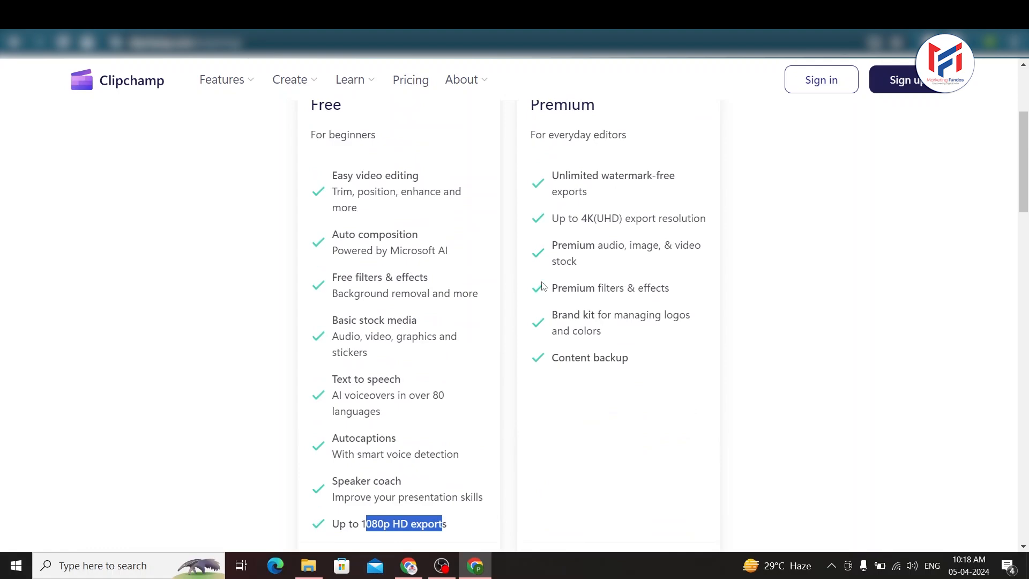
Examine the Premium plan's extra features, especially its audio, image and video stock
scroll(542, 285, up, 3)
scroll(610, 334, down, 3)
scroll(555, 253, up, 2)
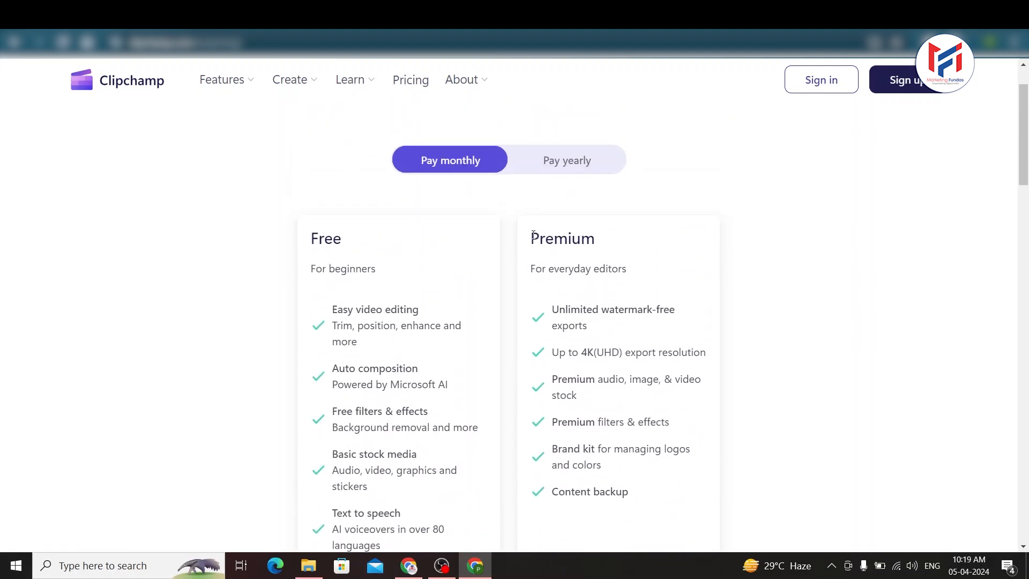
drag(535, 235, 607, 245)
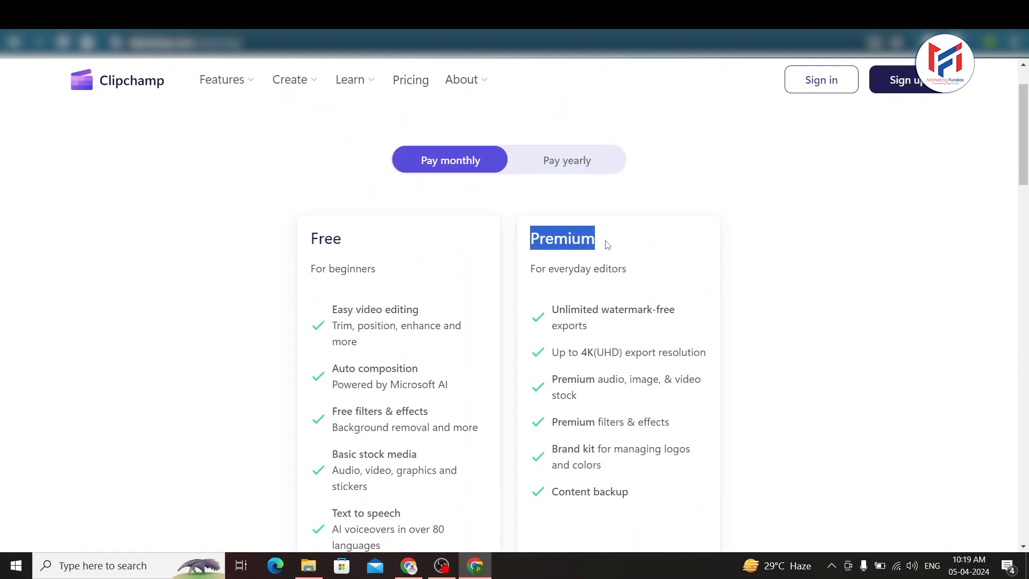
drag(596, 374, 683, 392)
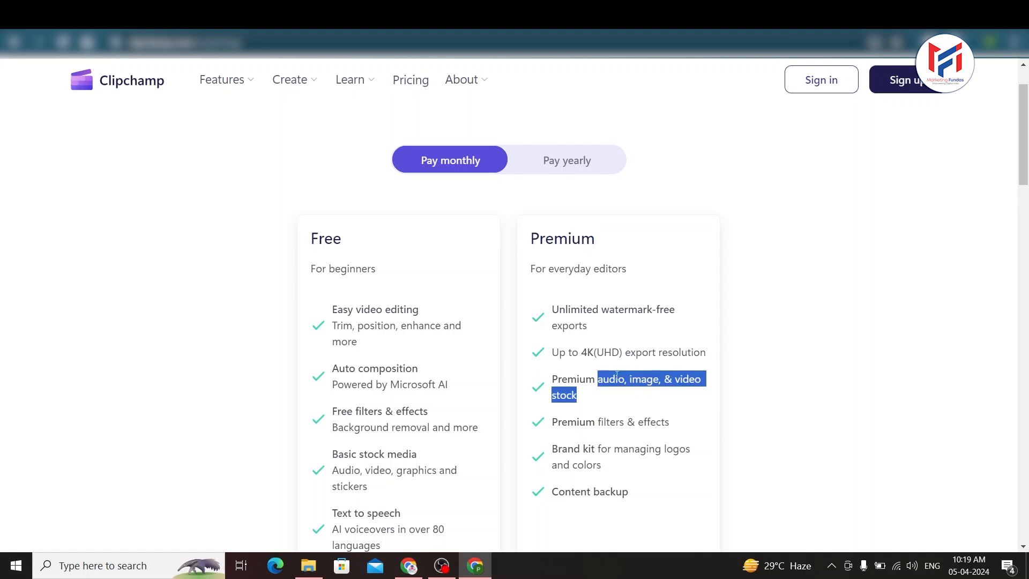
scroll(545, 313, down, 1)
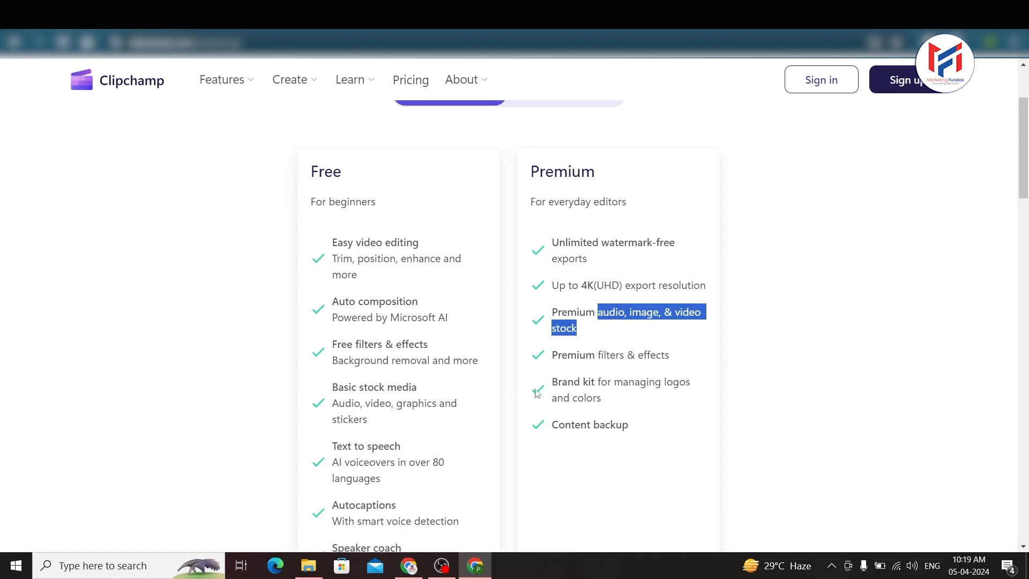
scroll(536, 393, down, 2)
scroll(536, 393, down, 1)
scroll(535, 393, up, 4)
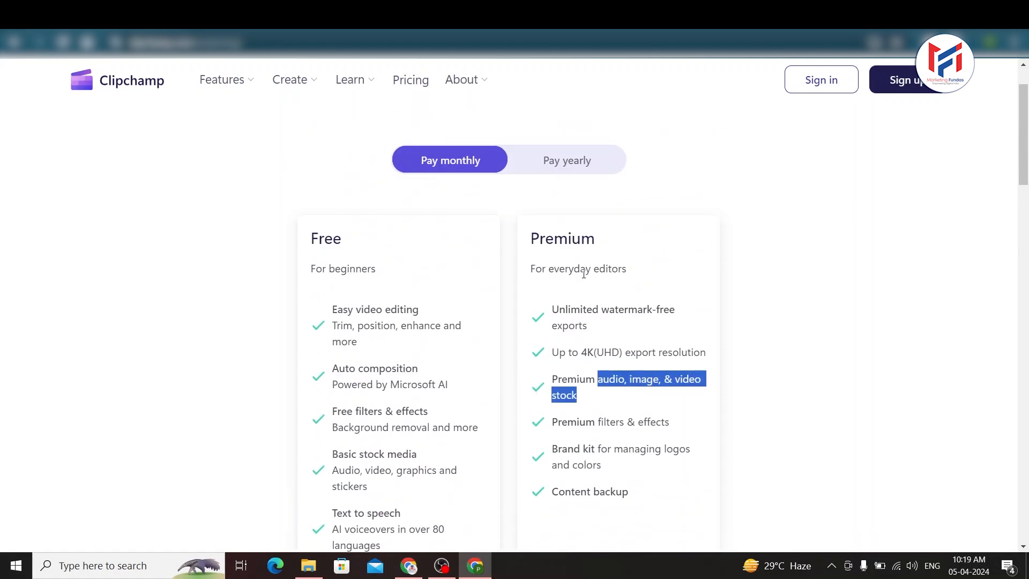
Compare the monthly prices of the Free and Premium plans below their feature lists
scroll(584, 274, down, 6)
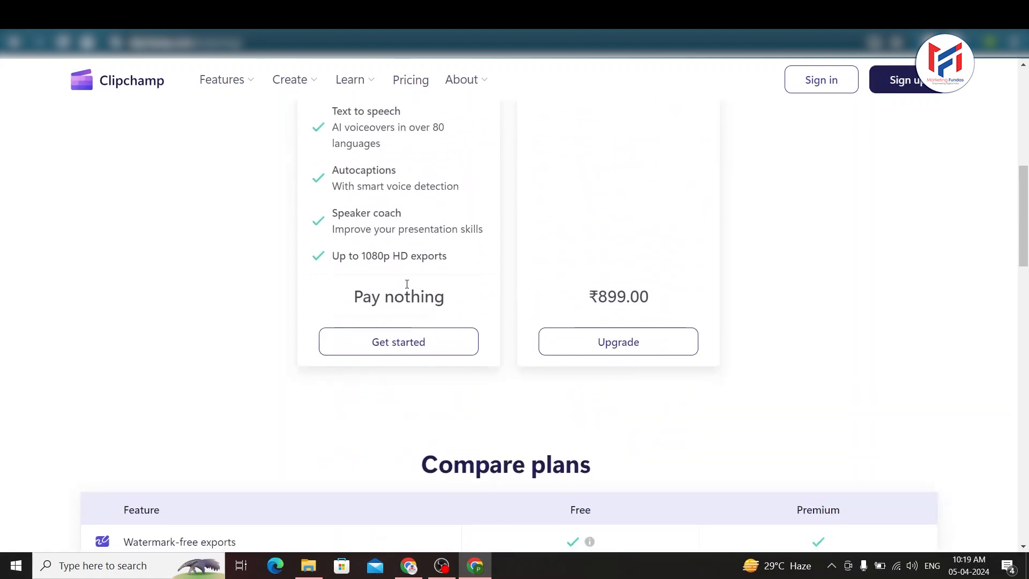
scroll(421, 318, up, 1)
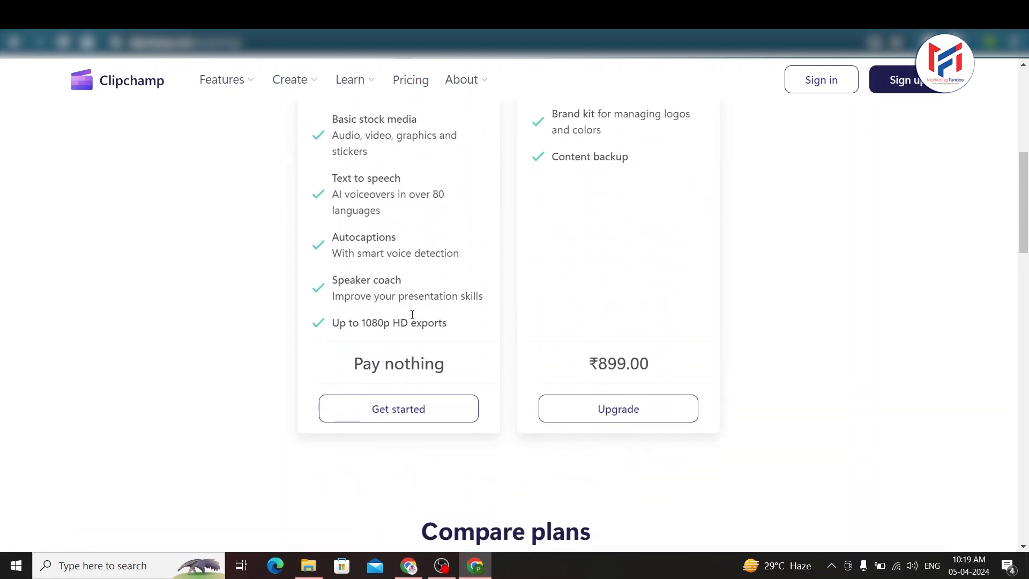
scroll(413, 313, up, 5)
scroll(413, 318, down, 3)
scroll(663, 360, down, 2)
scroll(593, 358, up, 3)
scroll(586, 345, down, 4)
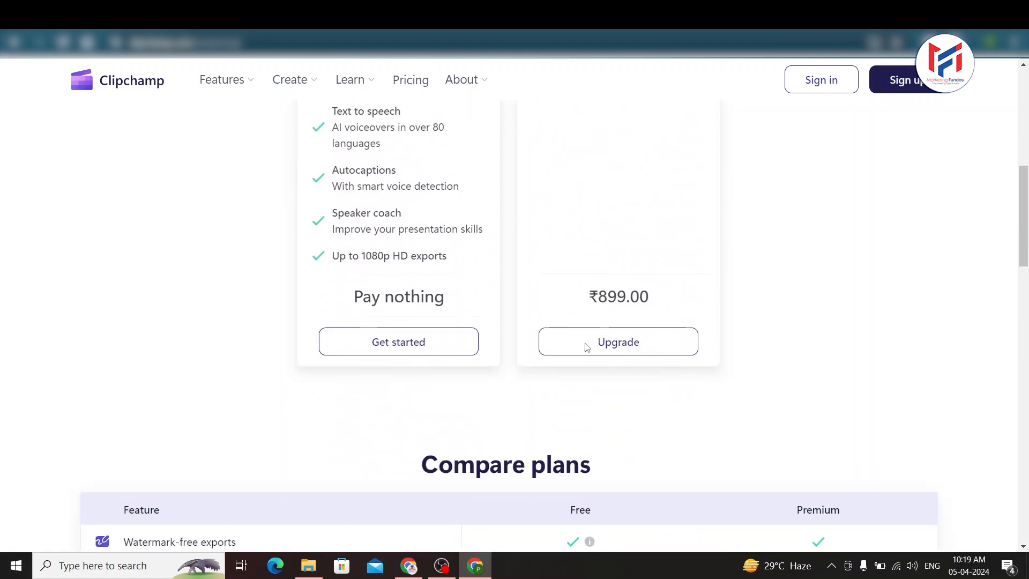
drag(600, 299, 653, 306)
scroll(656, 304, up, 2)
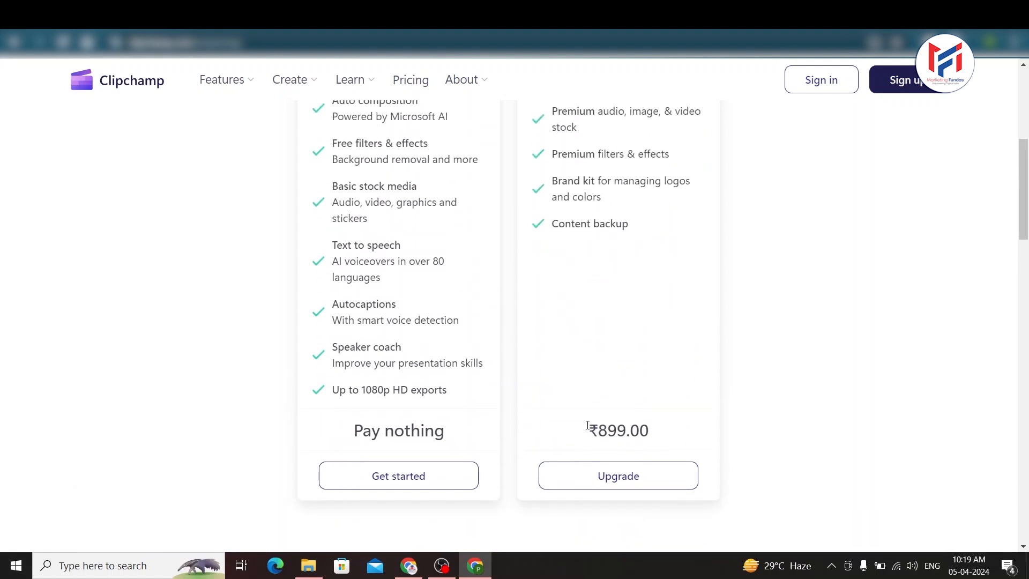
double_click(627, 426)
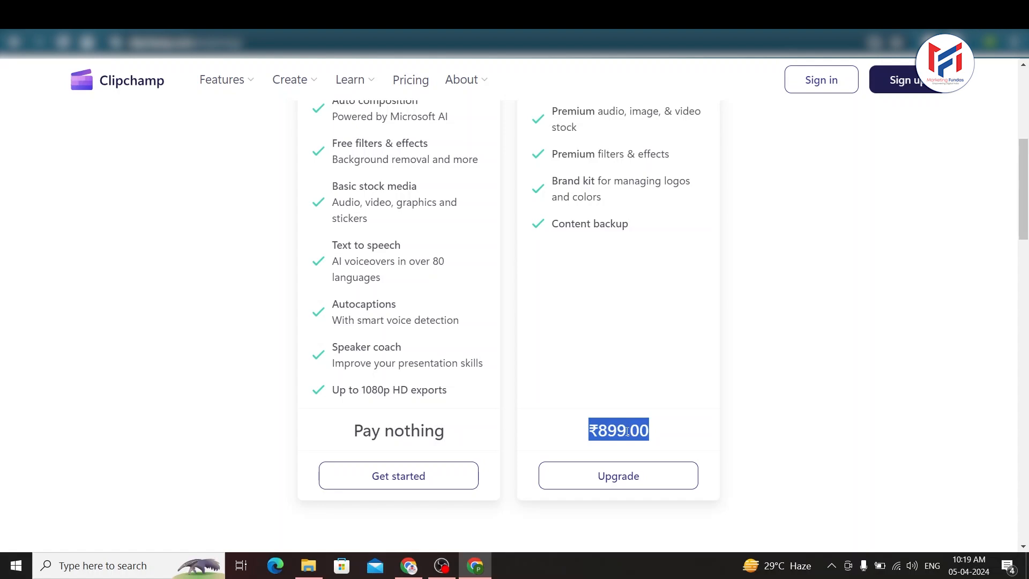
scroll(628, 431, up, 3)
scroll(628, 435, down, 5)
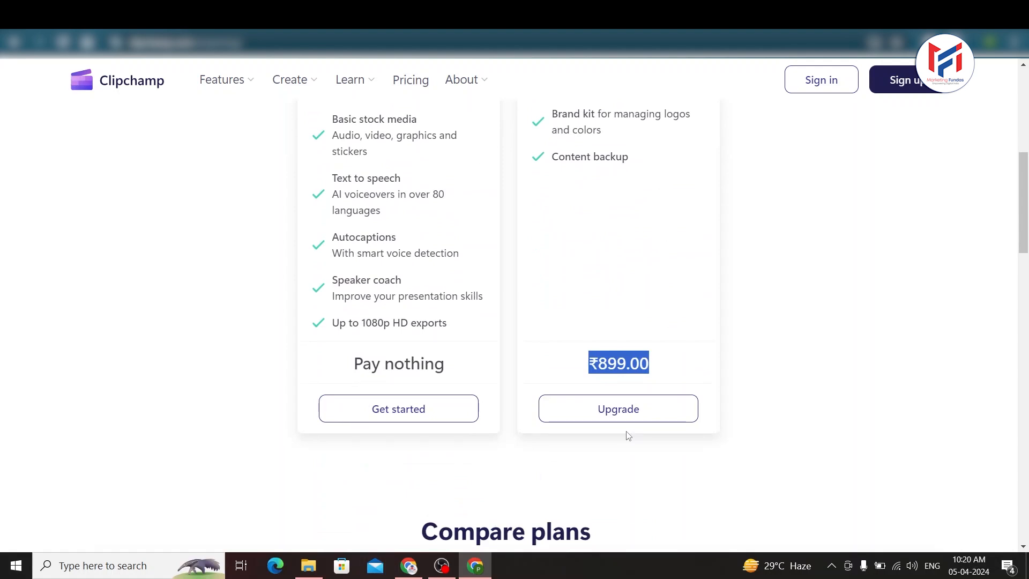
Review the Free and Premium feature lists once more together with the prices below them
scroll(627, 434, down, 1)
scroll(627, 433, up, 3)
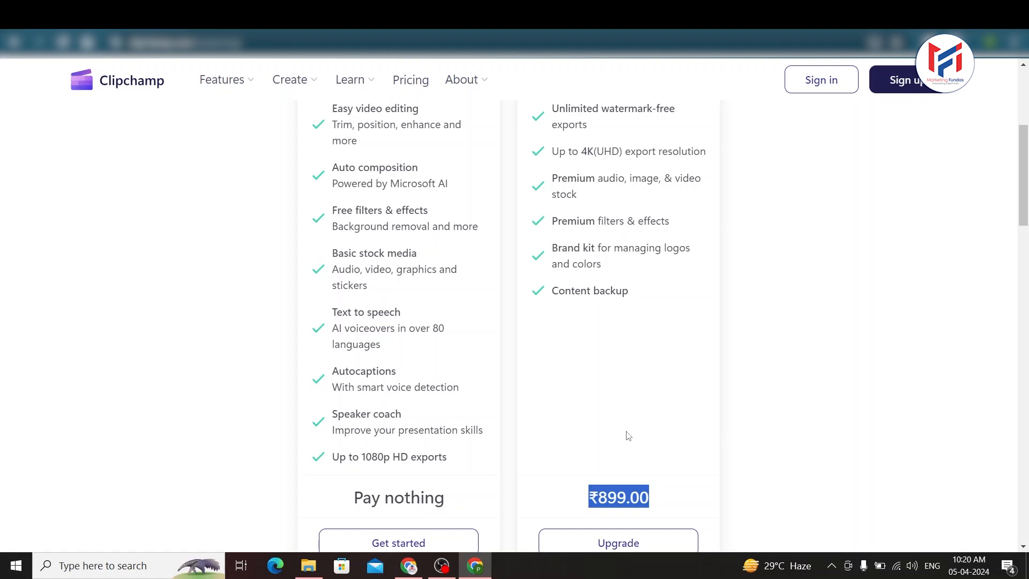
scroll(617, 426, up, 1)
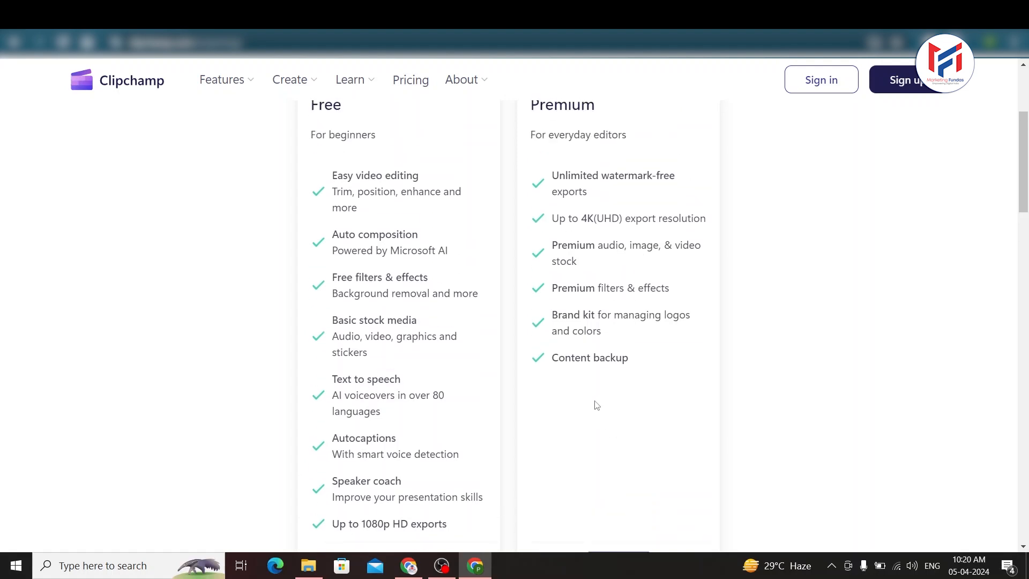
scroll(596, 415, down, 3)
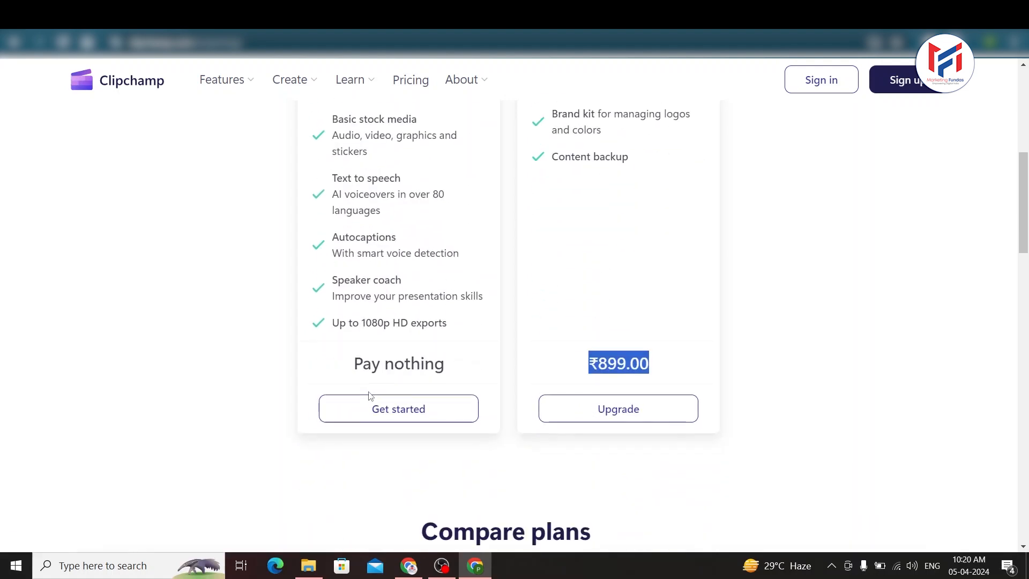
scroll(416, 395, up, 1)
scroll(415, 395, up, 4)
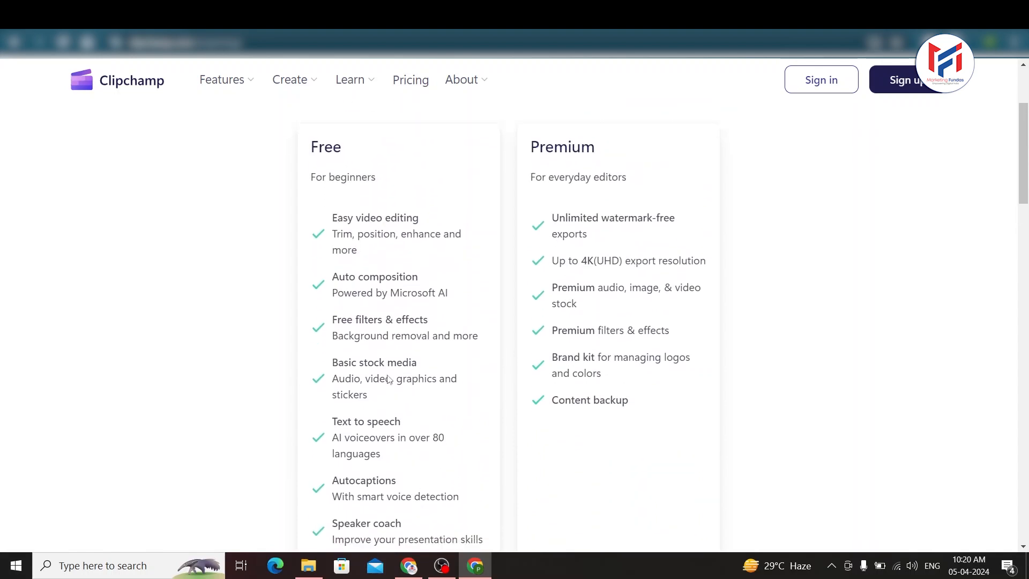
Start the free Clipchamp sign-up from its homepage and sign in with the existing Google account, allowing the requested account access
click(127, 82)
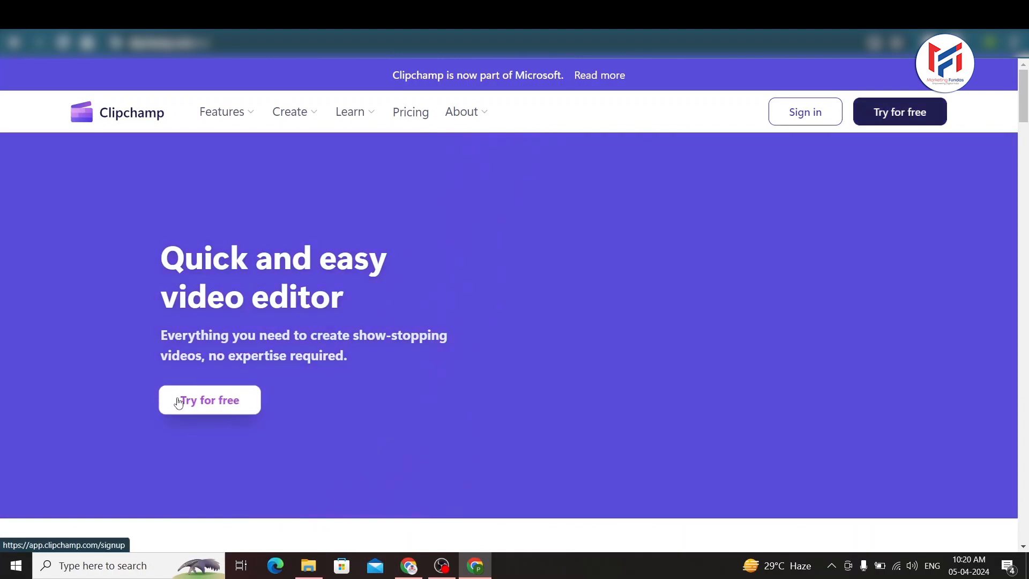
click(201, 412)
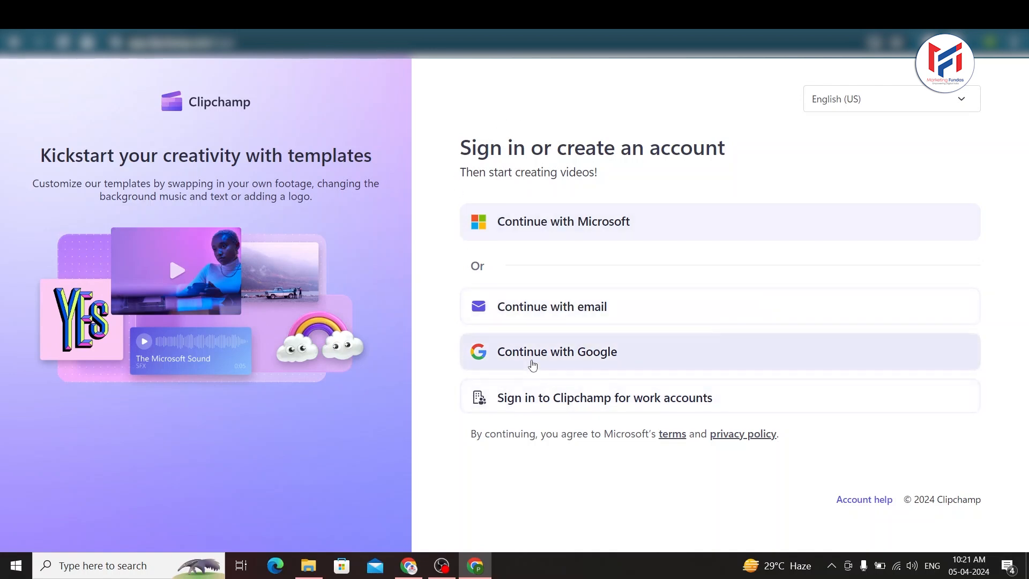
click(533, 366)
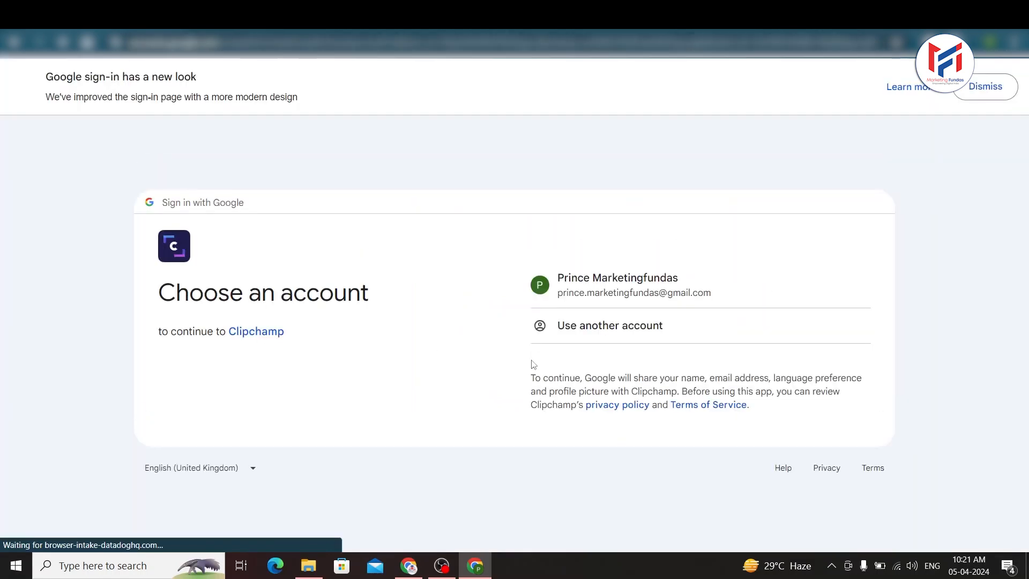
click(613, 271)
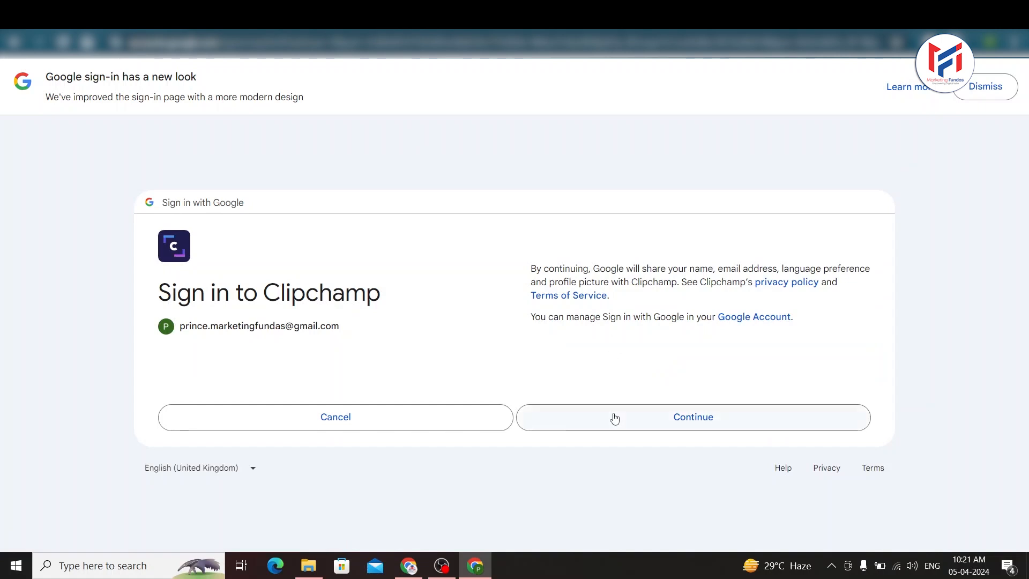
click(615, 419)
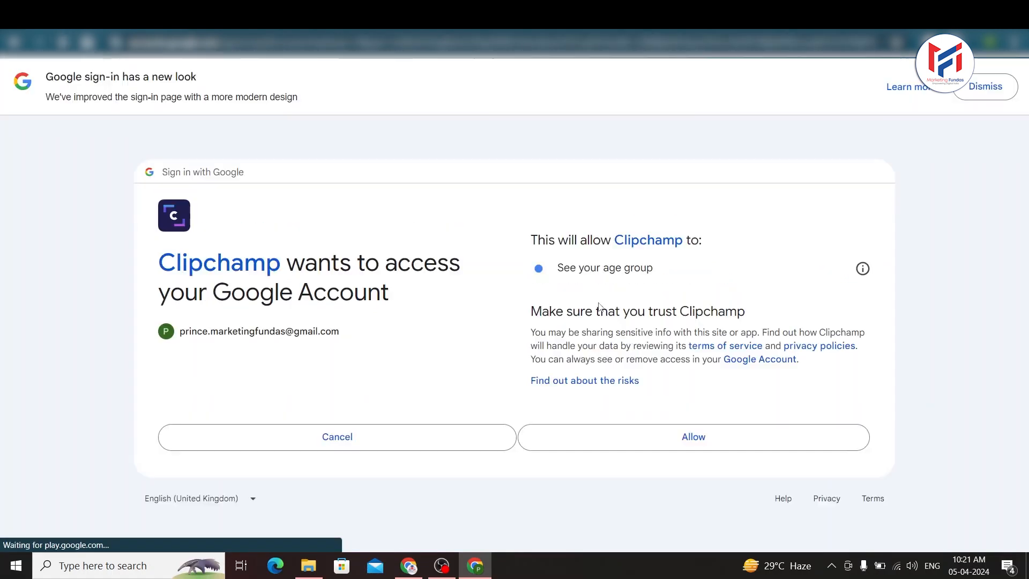
click(685, 442)
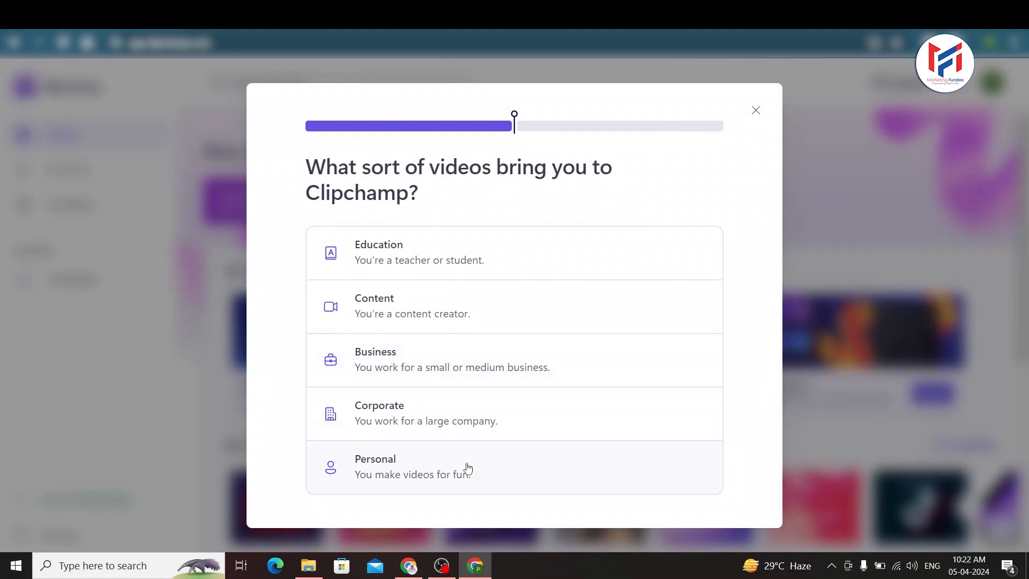
Search the web for "clipchamp download" in a new browser tab
click(204, 23)
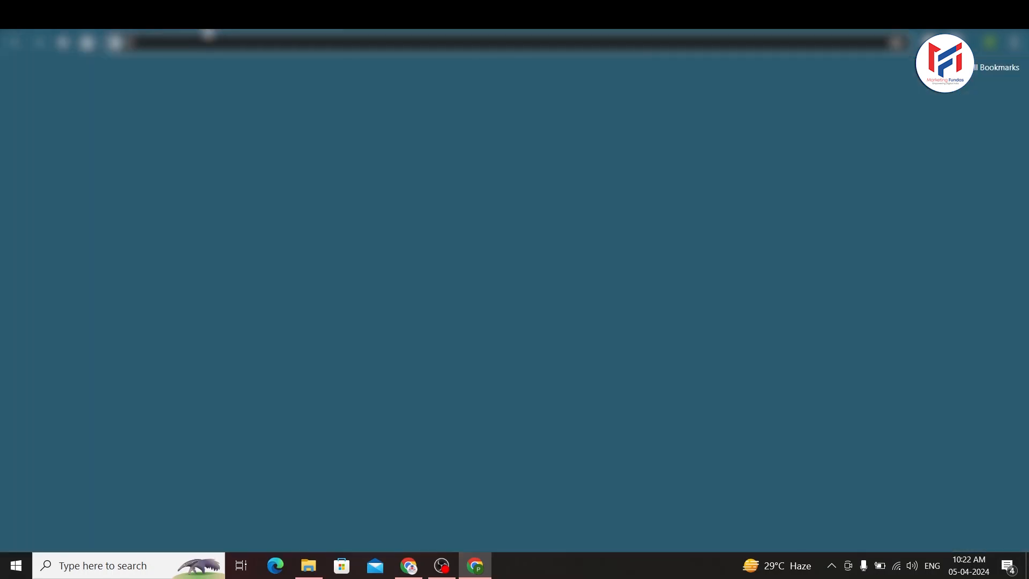
click(220, 40)
text(clipchamp)
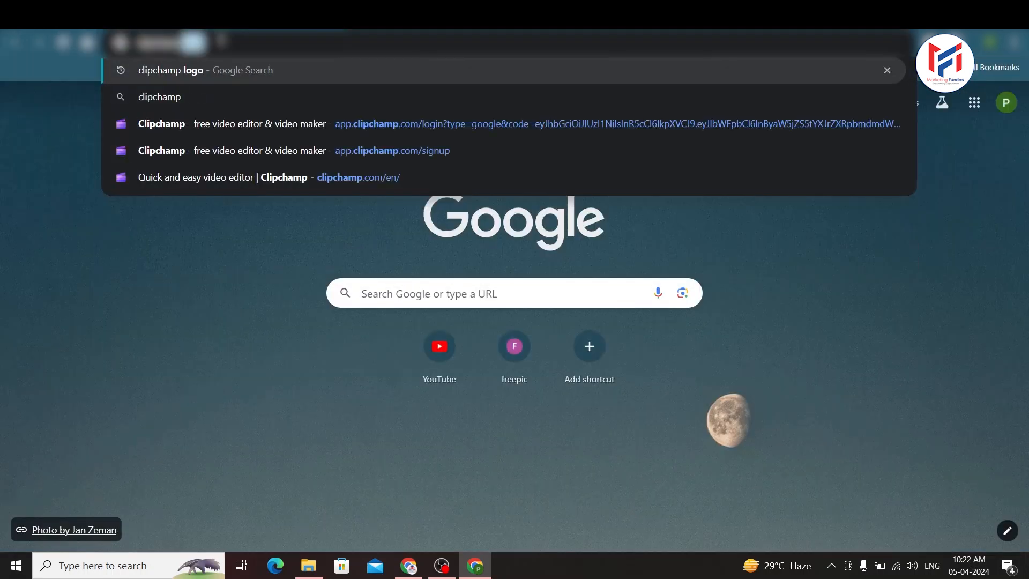
key(Down)
key(Return)
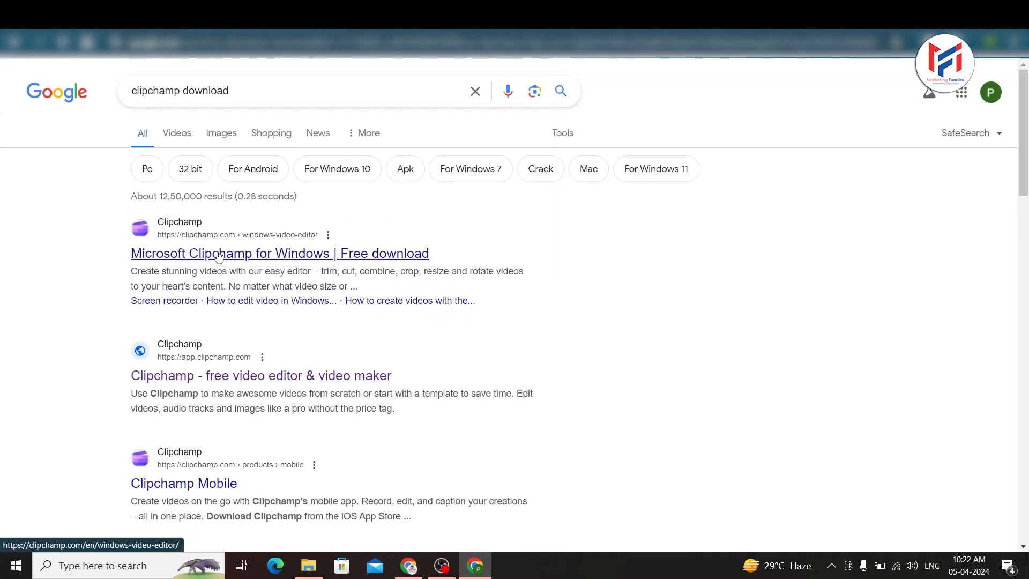
Open the Microsoft Clipchamp for Windows page from the search results and look through it
click(196, 256)
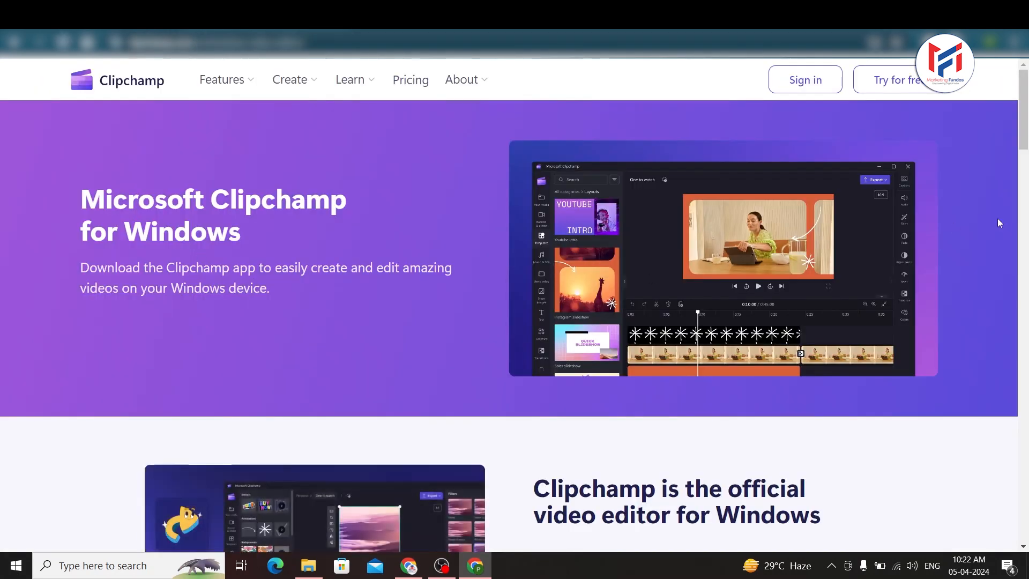
scroll(1026, 481, down, 20)
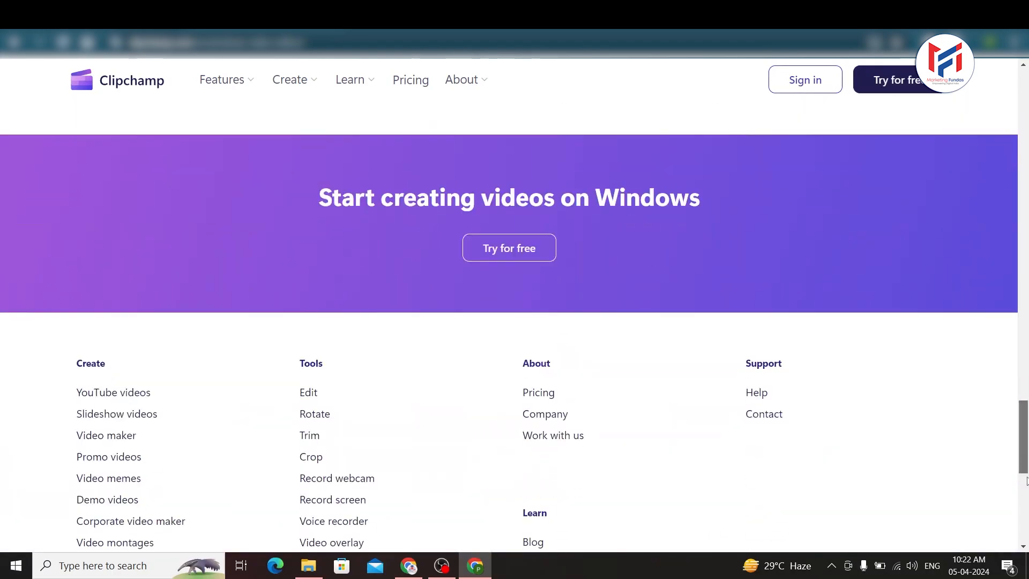
drag(1026, 480, 1027, 148)
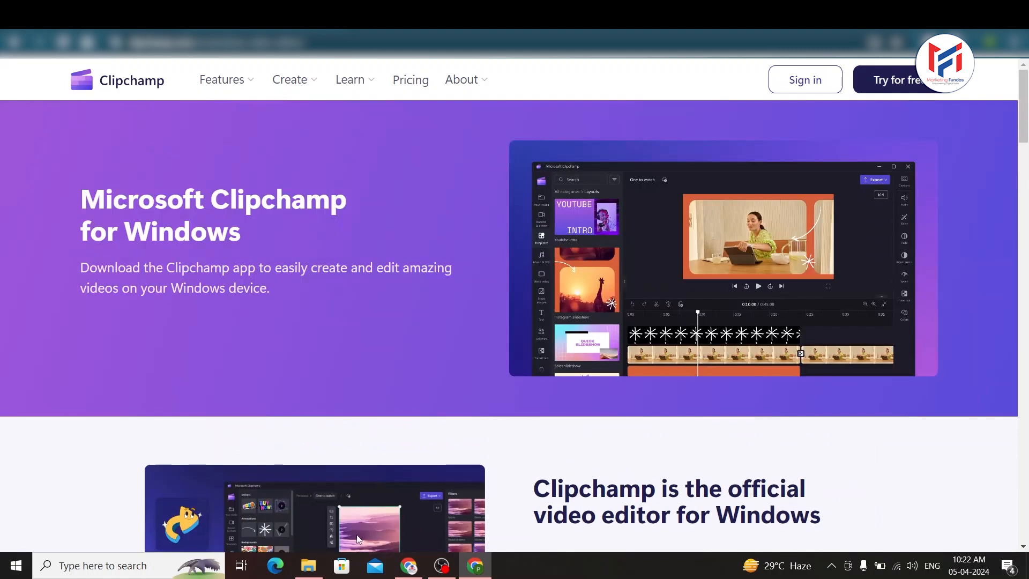
Switch to the Microsoft Store, search for "clip" and open the Microsoft Clipchamp app listing
click(343, 566)
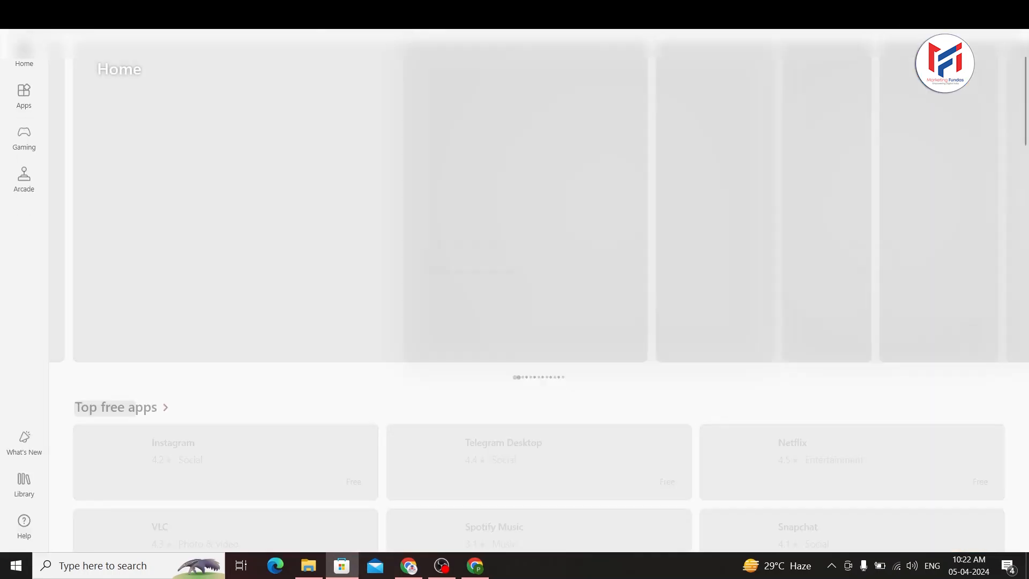
click(409, 33)
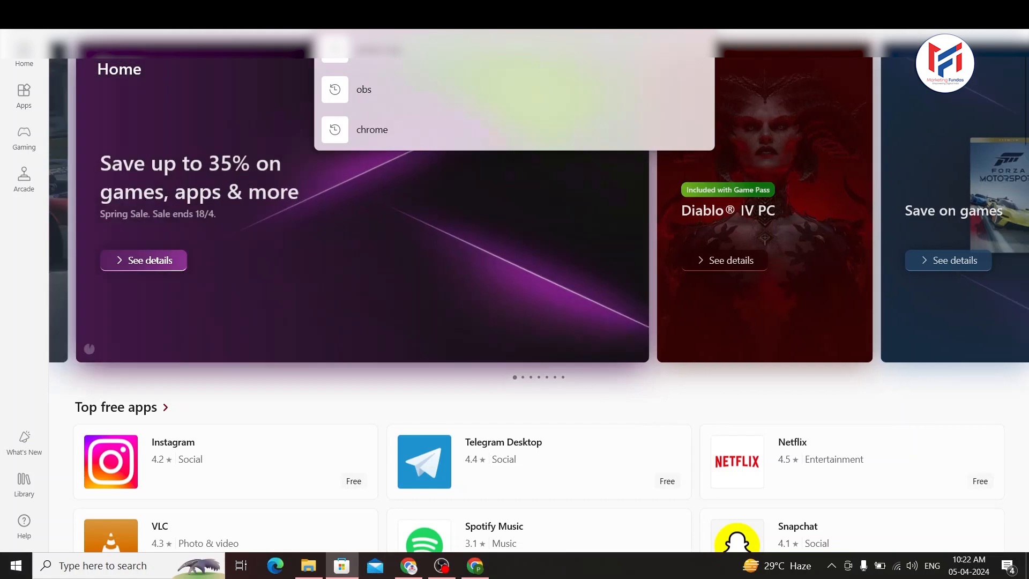
text(clip)
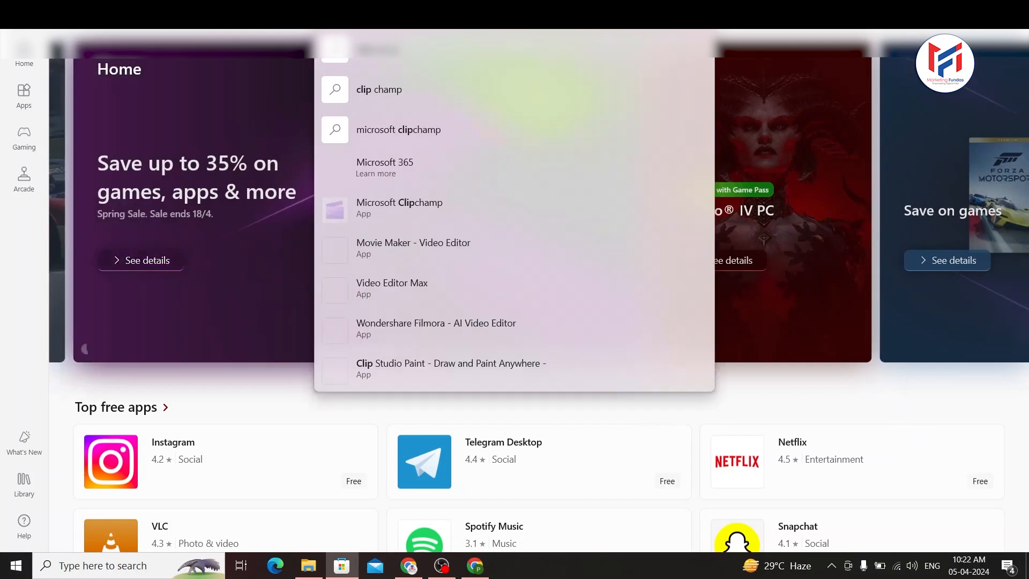
click(430, 202)
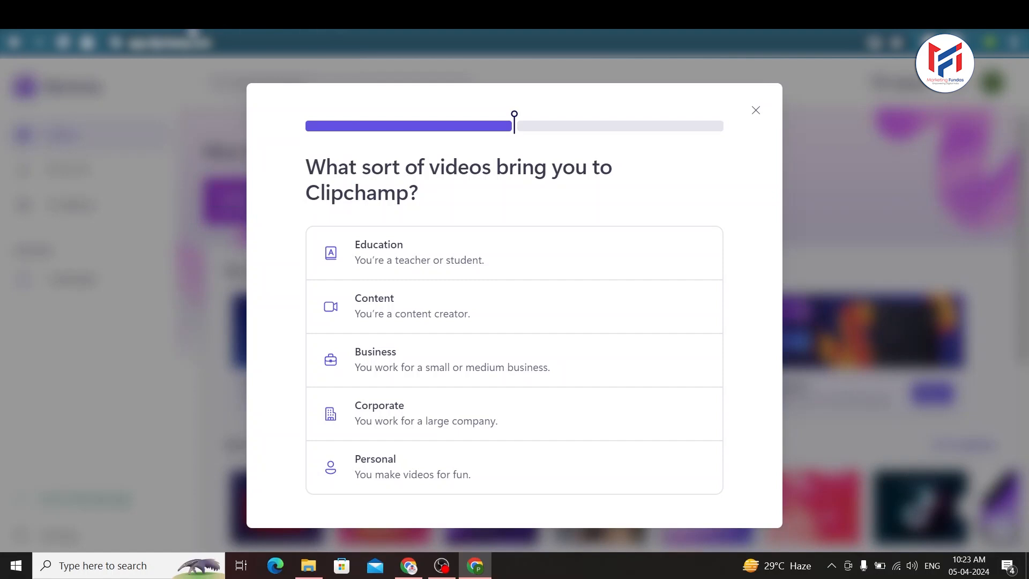
Answer the Clipchamp welcome questions with Education as the video type and Training as the place of teaching or learning
drag(309, 165, 581, 196)
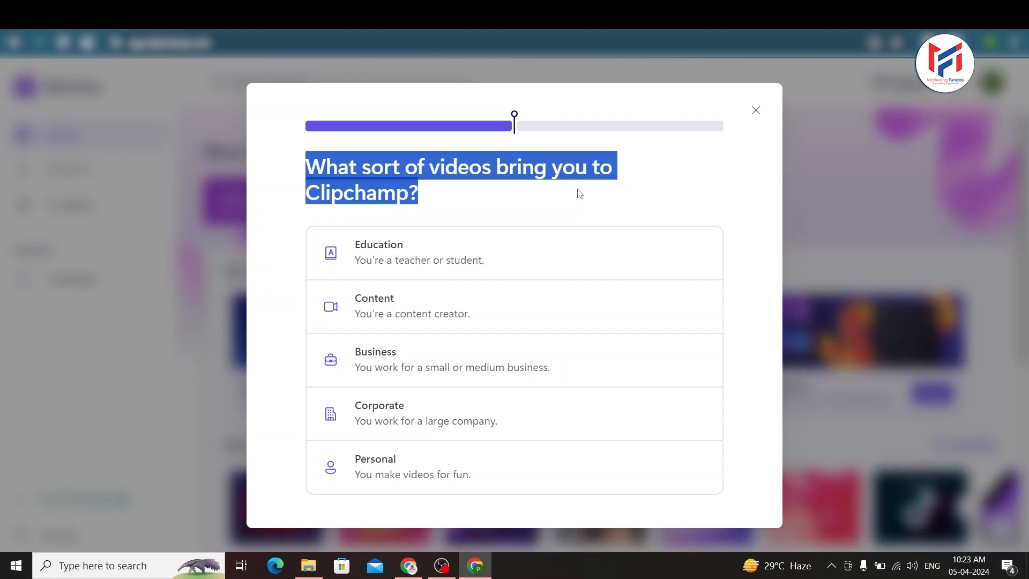
click(395, 270)
drag(298, 165, 607, 176)
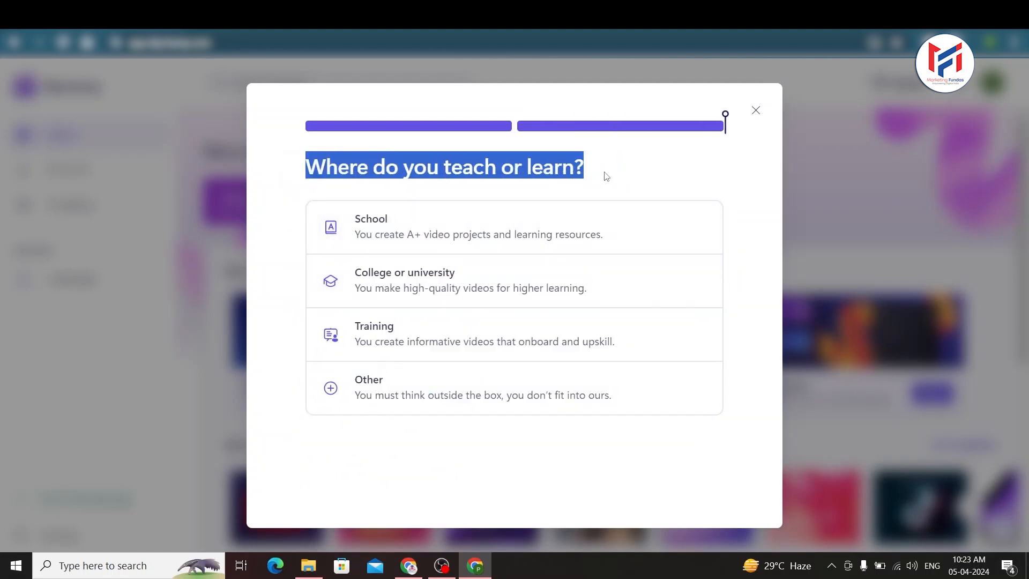
click(507, 335)
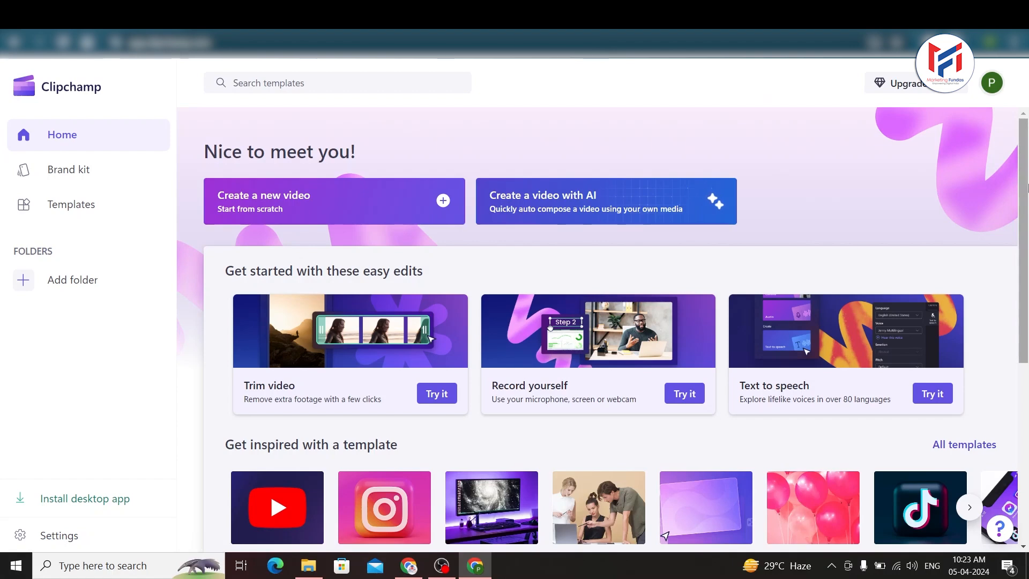
Examine the home page's easy edits, template and Your videos sections, and check the account menu's options
scroll(1027, 187, down, 5)
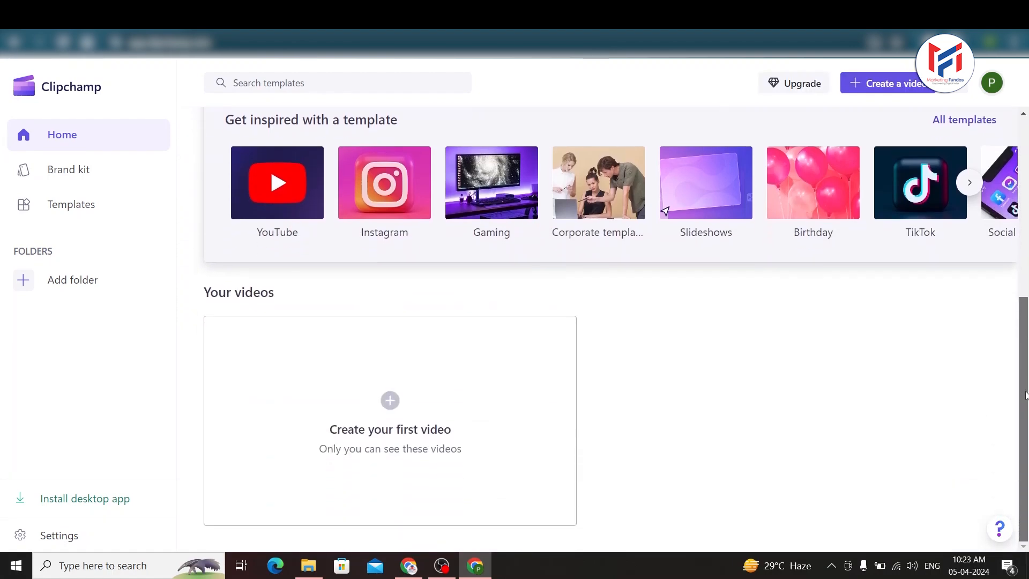
scroll(1028, 219, up, 4)
scroll(1027, 219, up, 2)
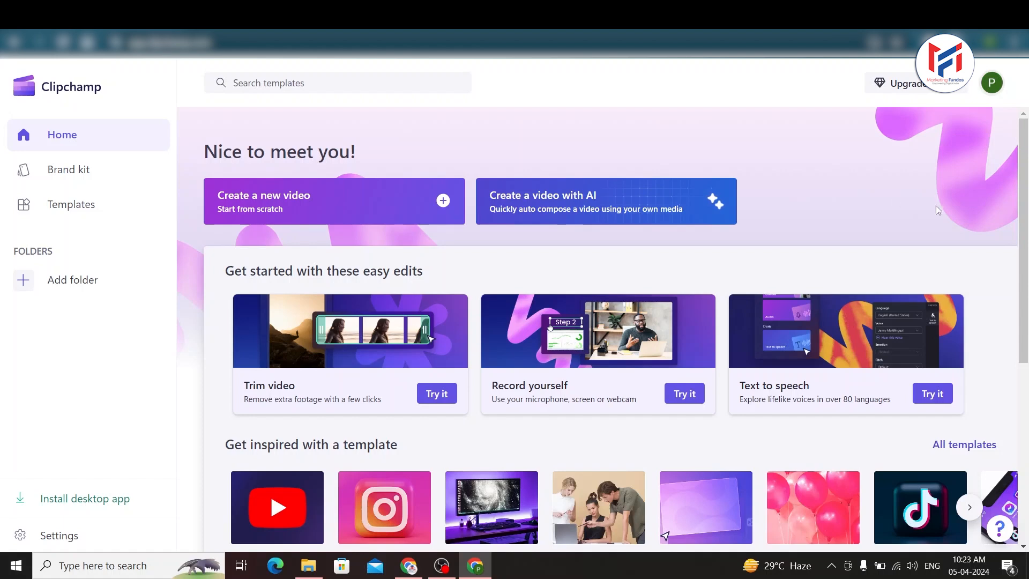
scroll(1028, 225, down, 1)
scroll(1028, 231, down, 5)
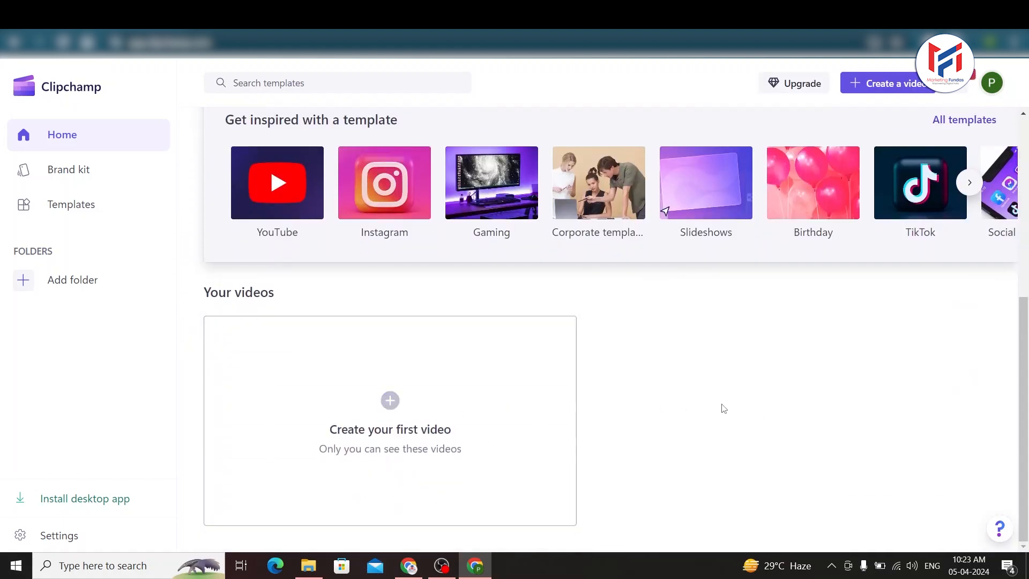
scroll(720, 410, up, 5)
scroll(785, 415, up, 1)
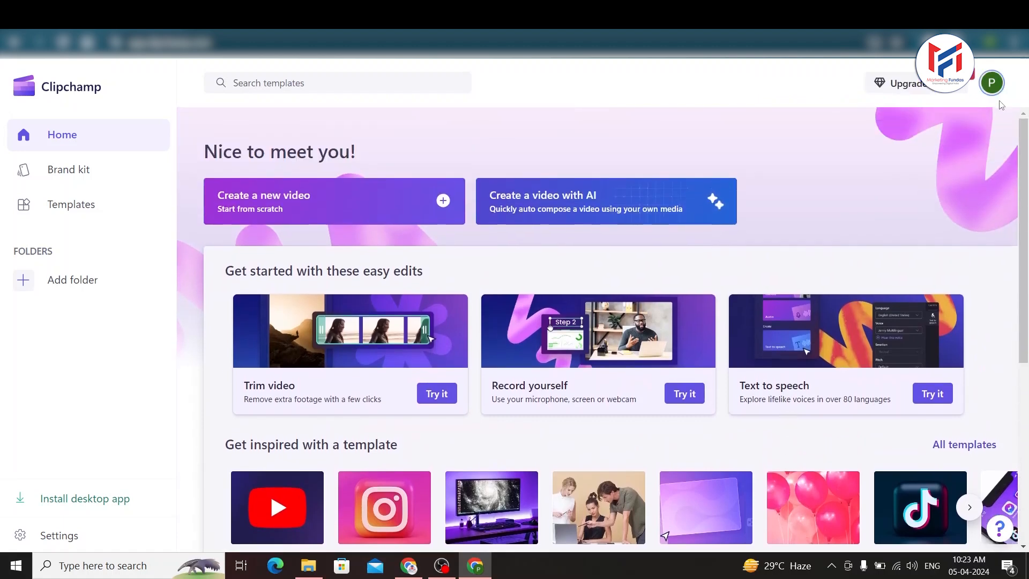
click(990, 86)
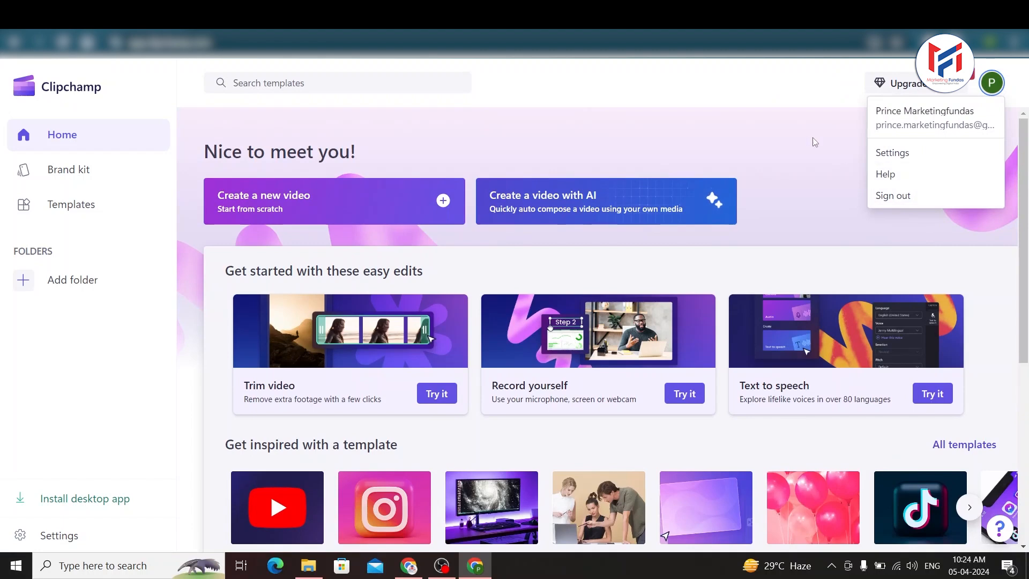
click(642, 78)
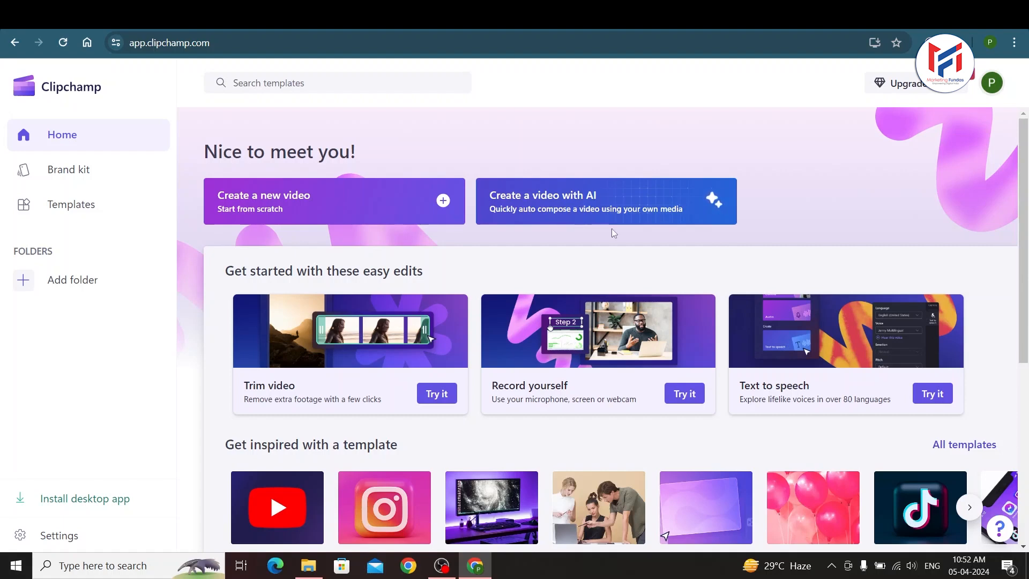
Browse the template categories on the home page, including those further along the row
drag(1021, 217, 1020, 299)
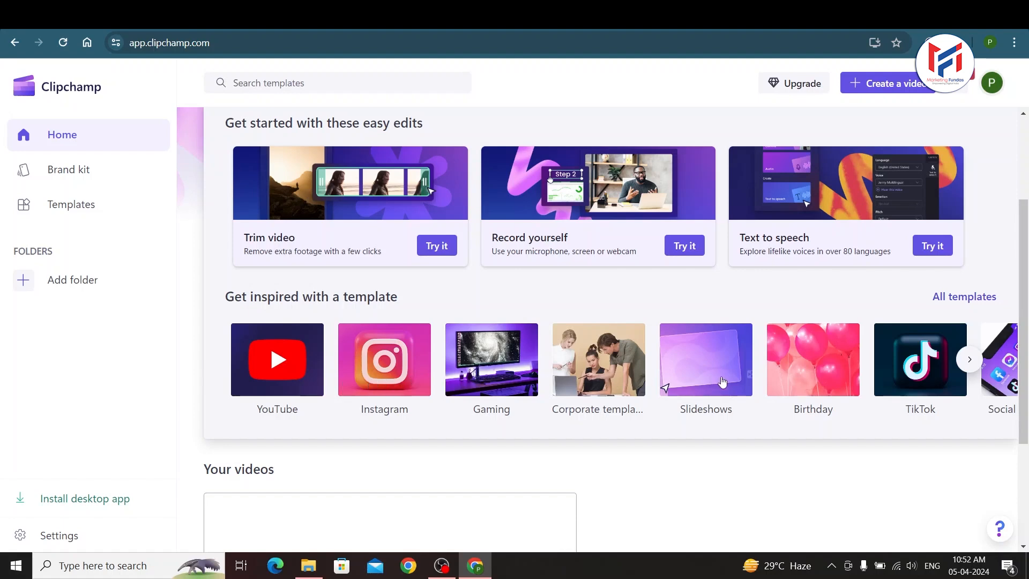
click(969, 360)
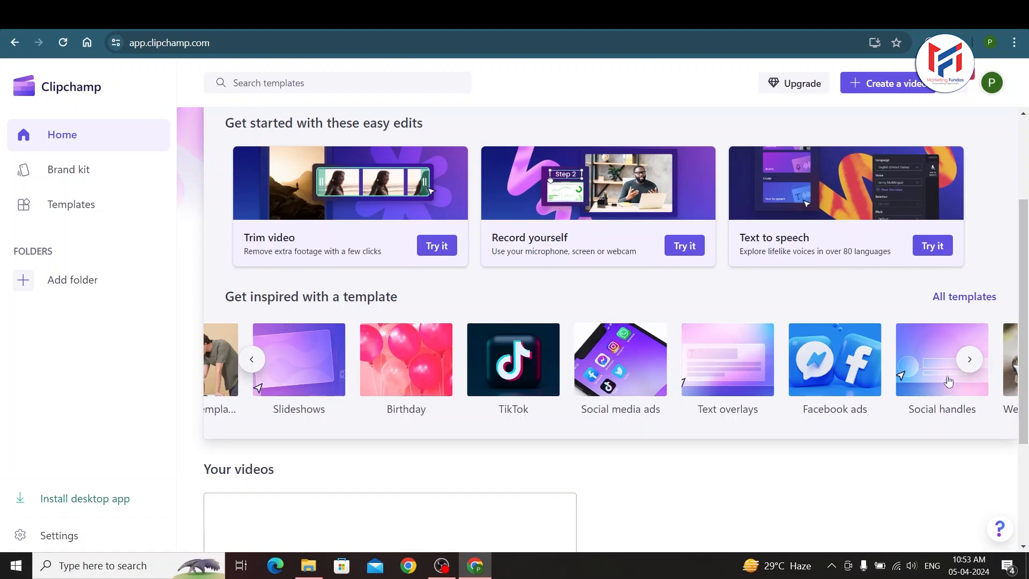
scroll(1010, 298, up, 3)
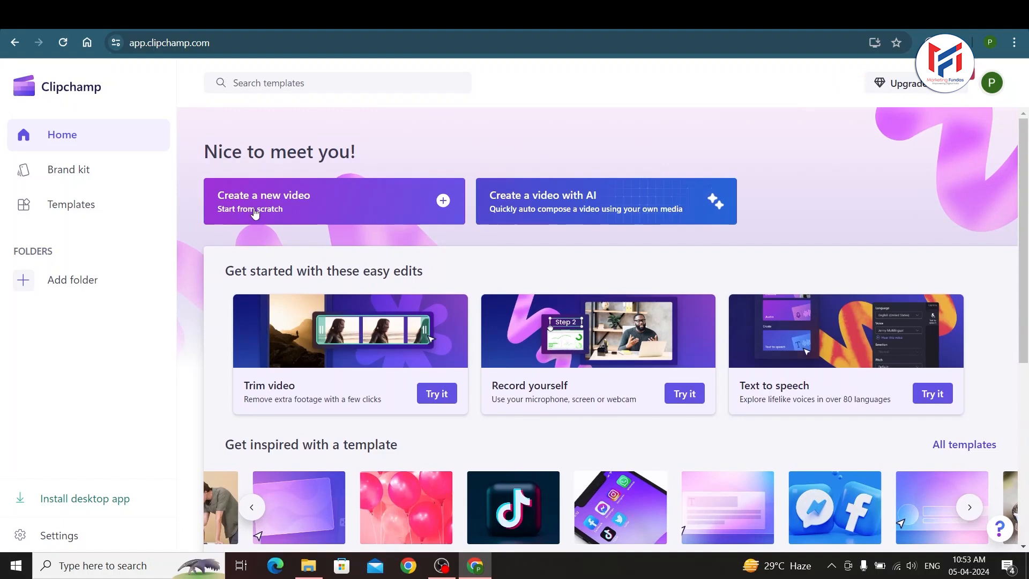
Create a new video from scratch and expand the editor's property sidebar after dismissing the content search tip
click(272, 209)
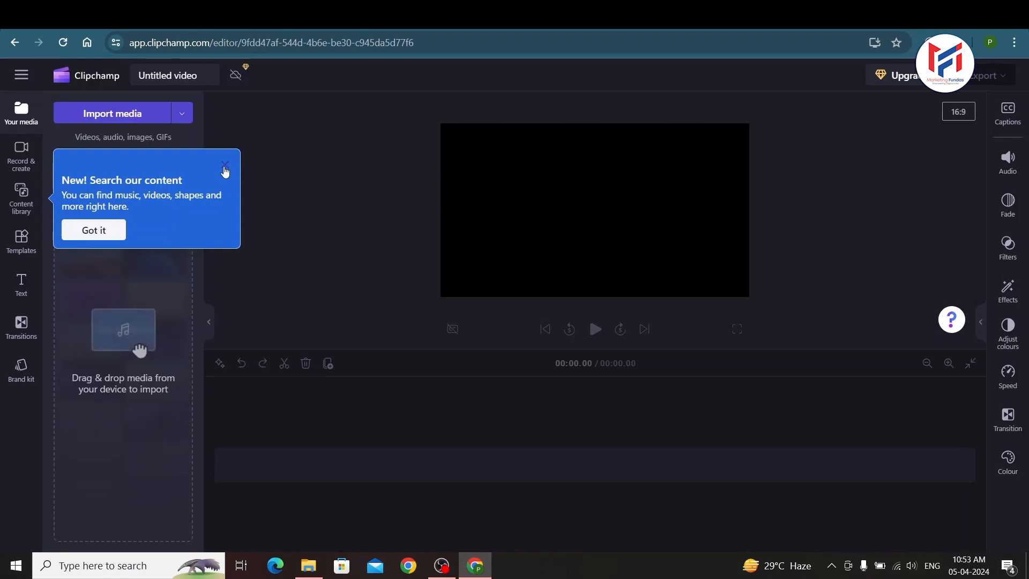
click(225, 166)
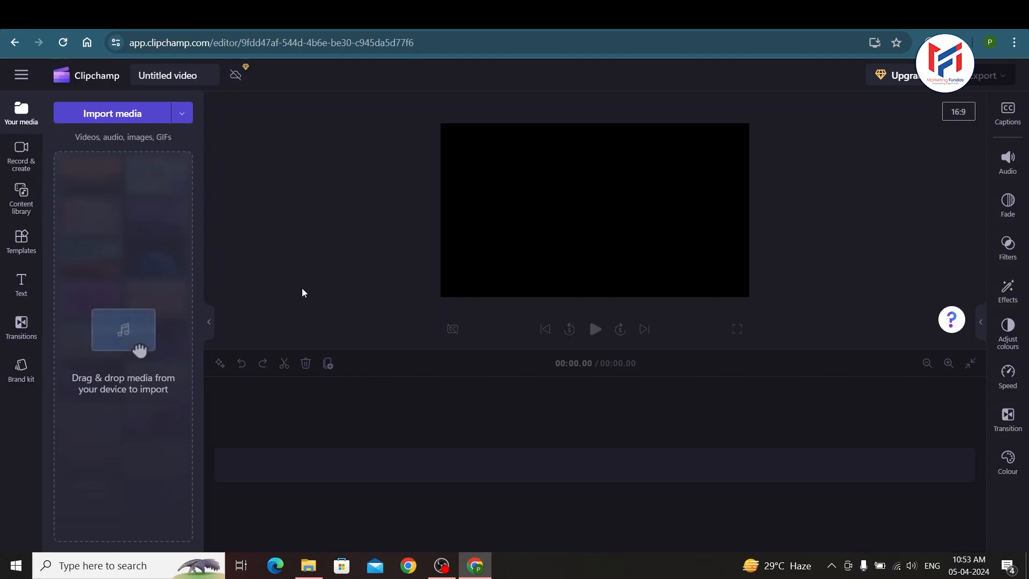
click(979, 325)
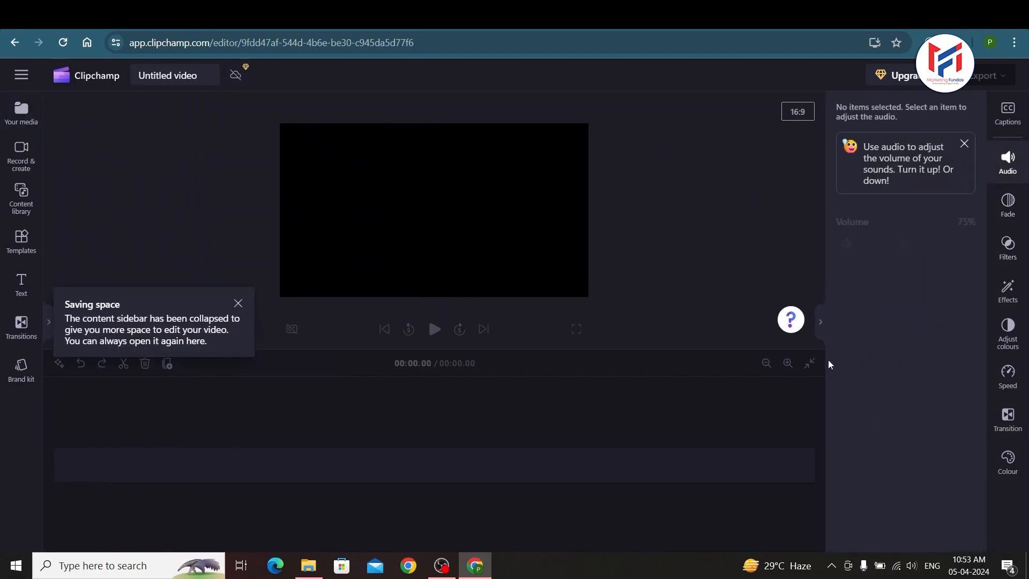
Collapse the property sidebar and import yt course_1 iittro and imgpsh_fullsize_anim (9) from the Downloads folder
click(820, 322)
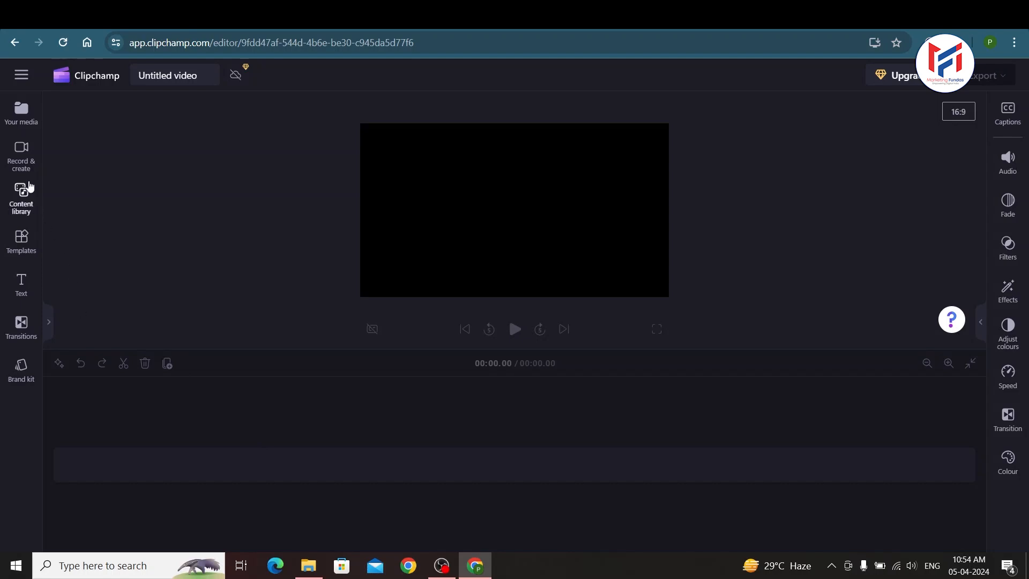
click(23, 115)
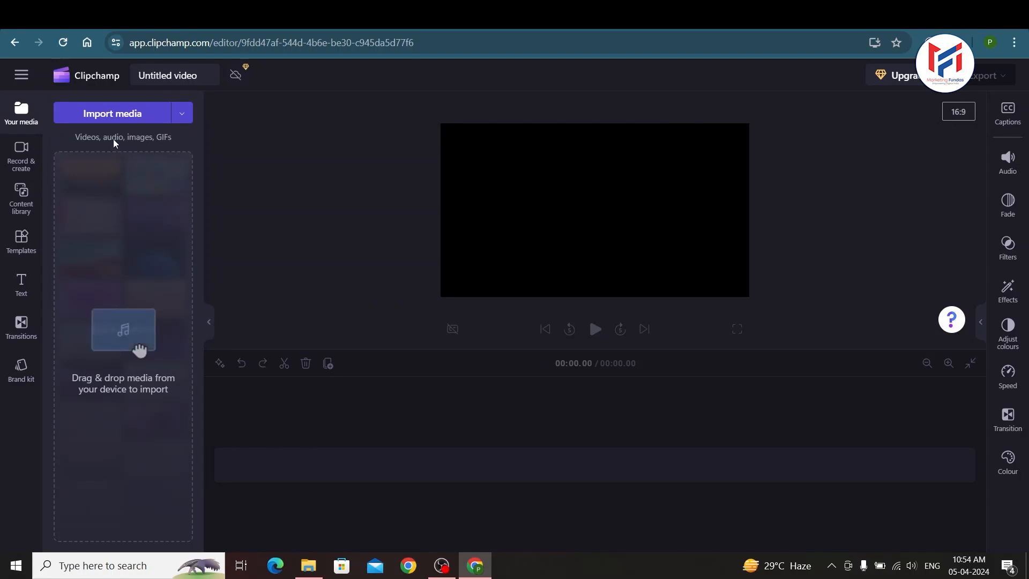
click(111, 113)
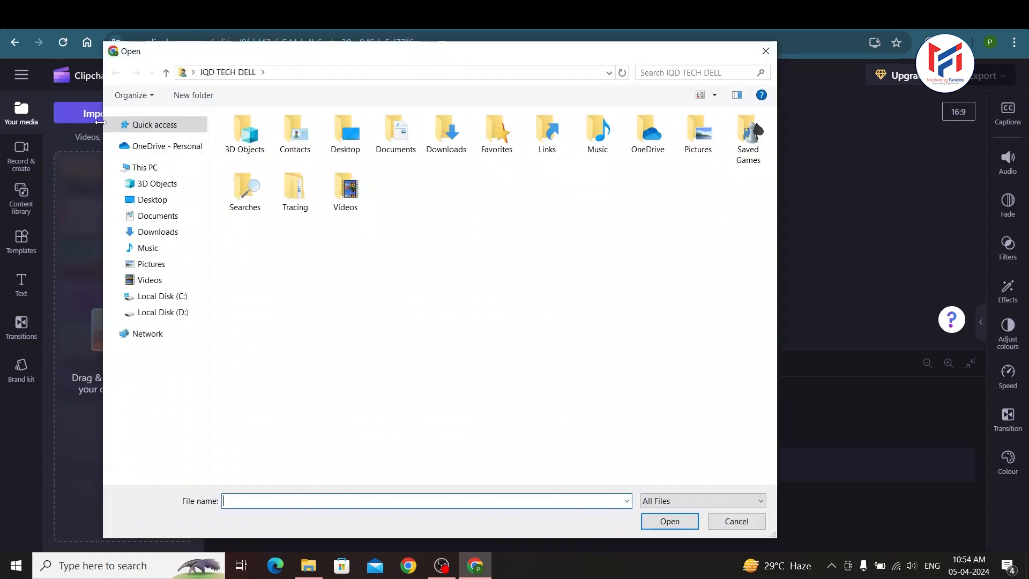
drag(253, 59, 277, 48)
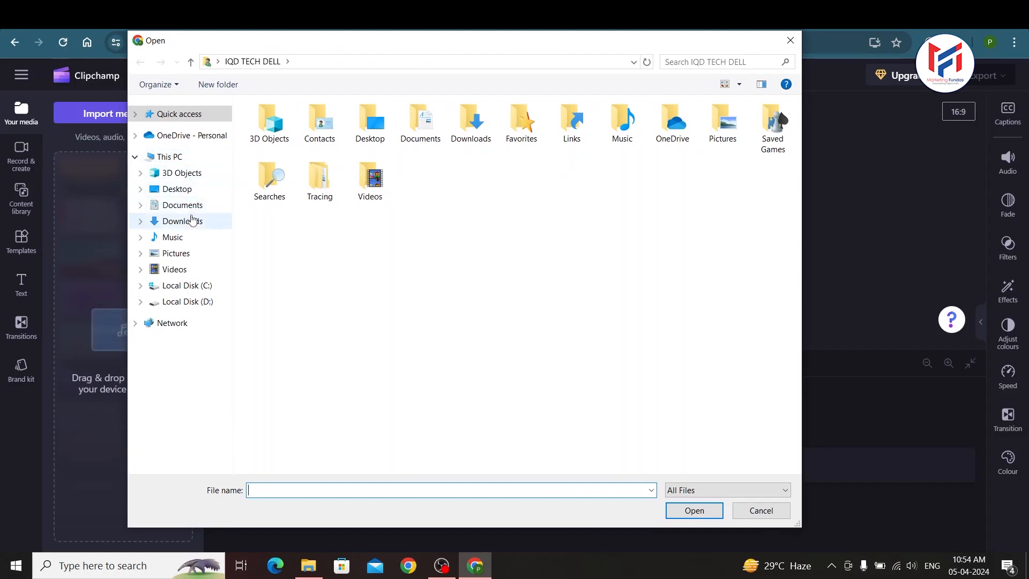
click(192, 221)
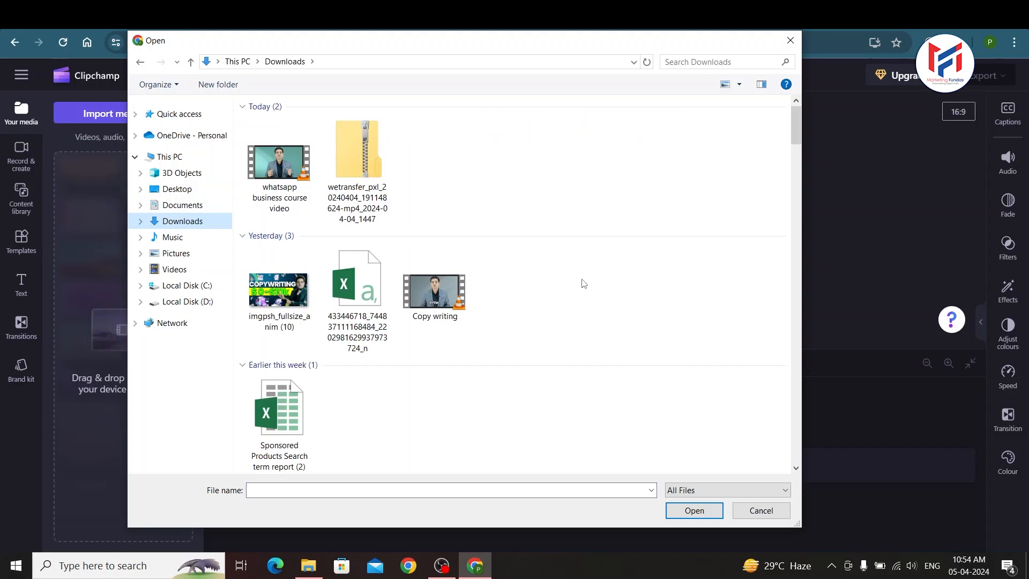
scroll(536, 268, down, 5)
text(18)
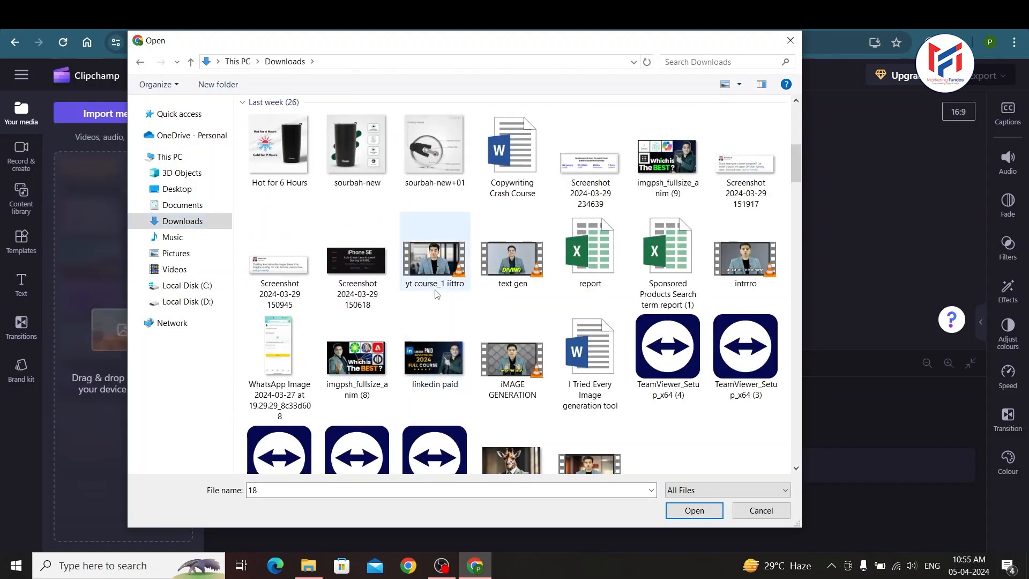
click(437, 271)
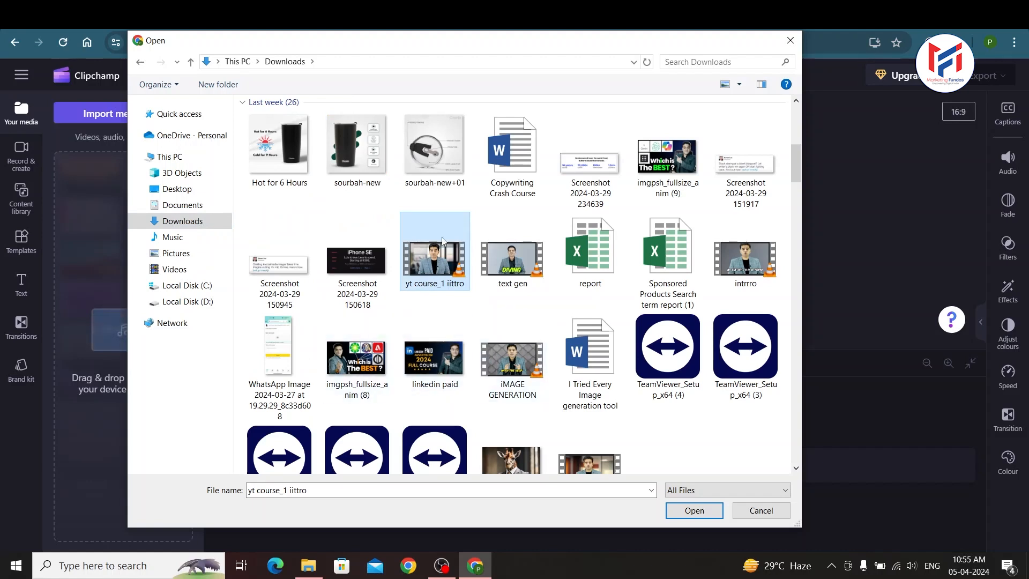
ctrl+click(668, 159)
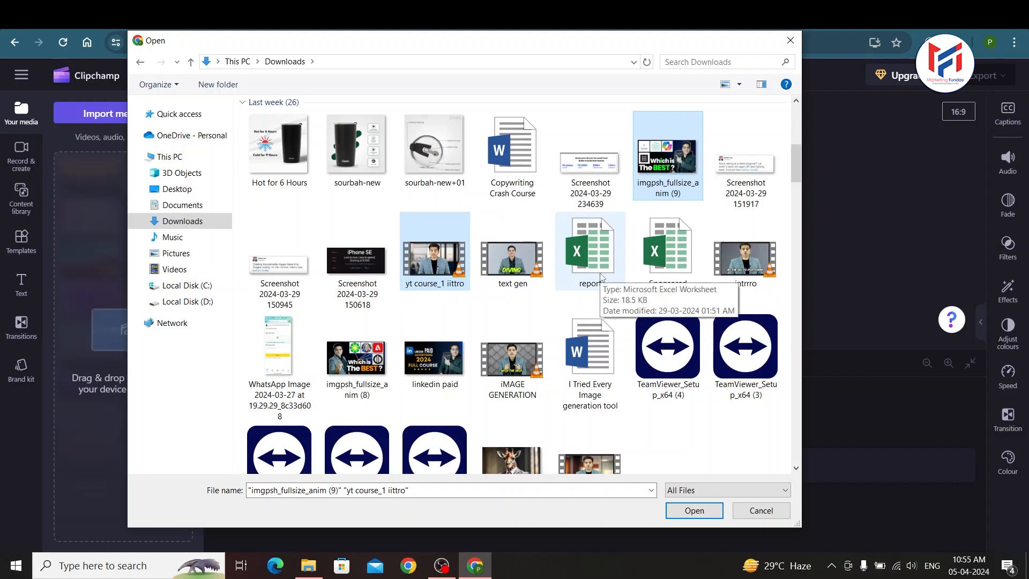
click(694, 511)
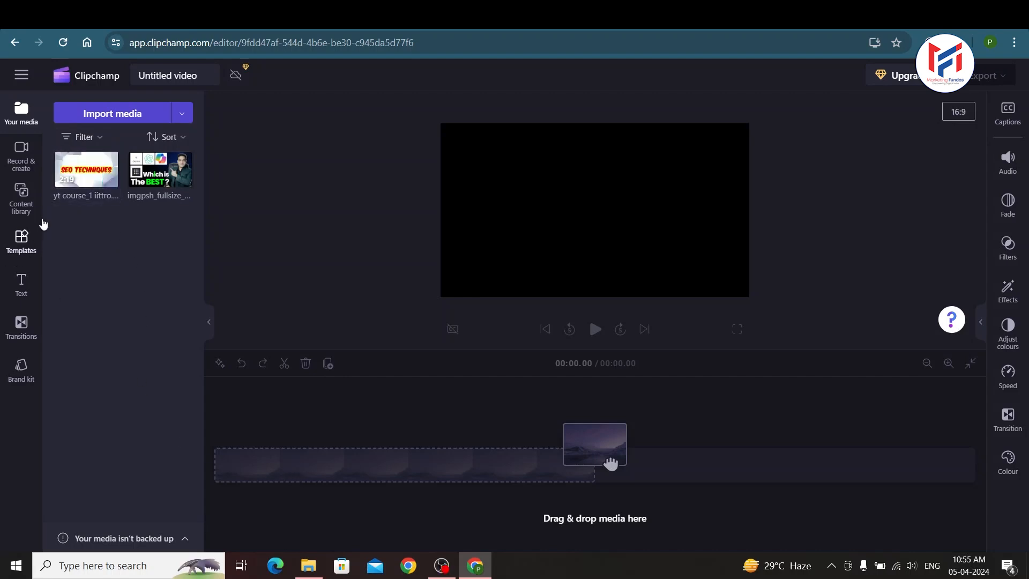
Import the intrrro video from the Downloads folder into the project's media
mouse_move(78, 164)
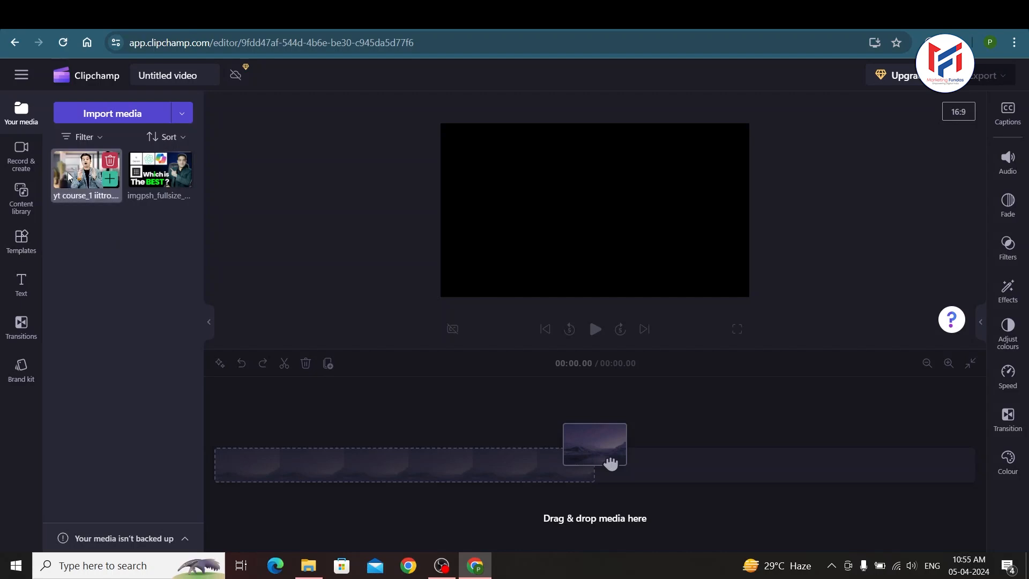
click(117, 117)
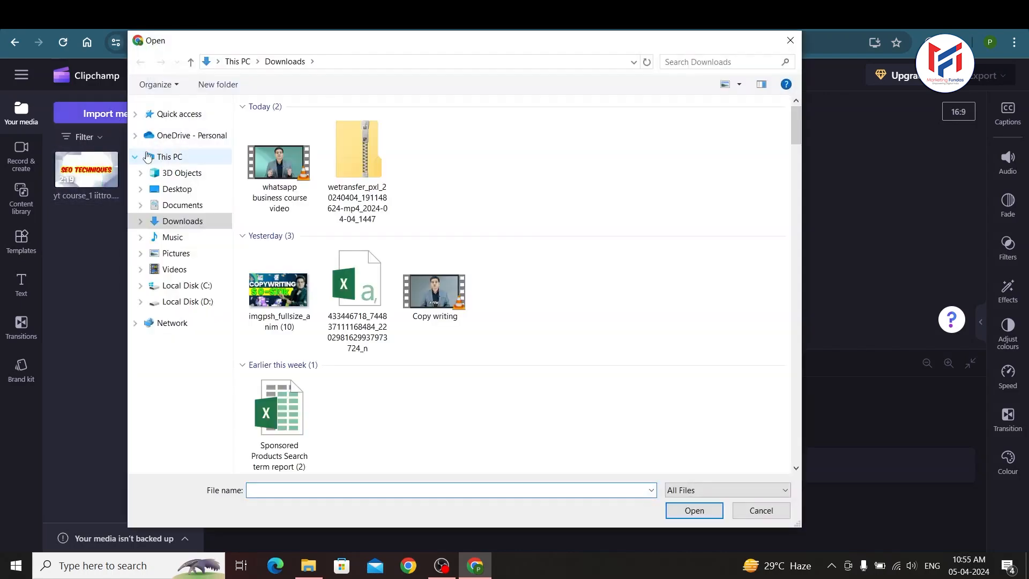
scroll(510, 395, down, 2)
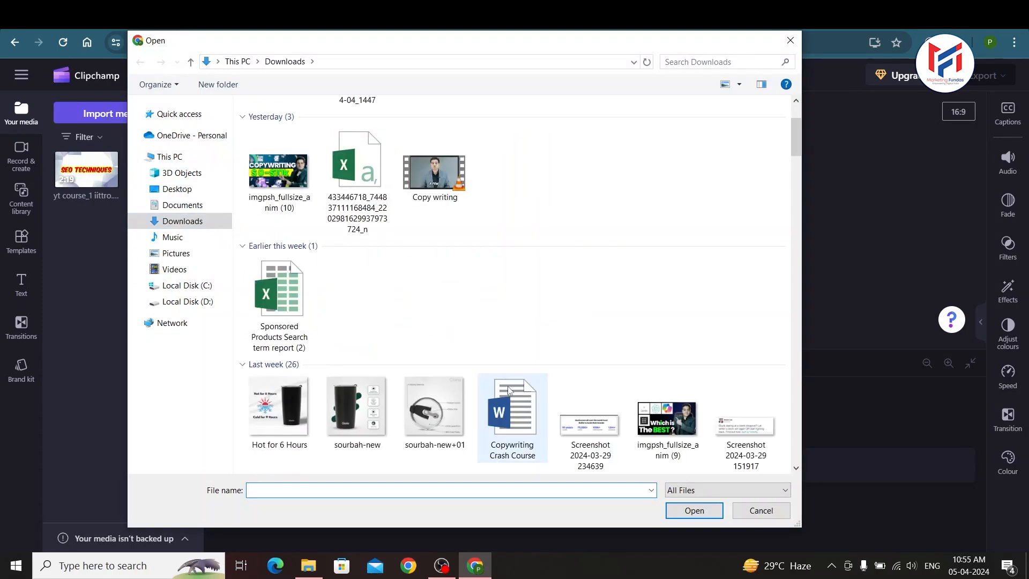
scroll(510, 395, down, 3)
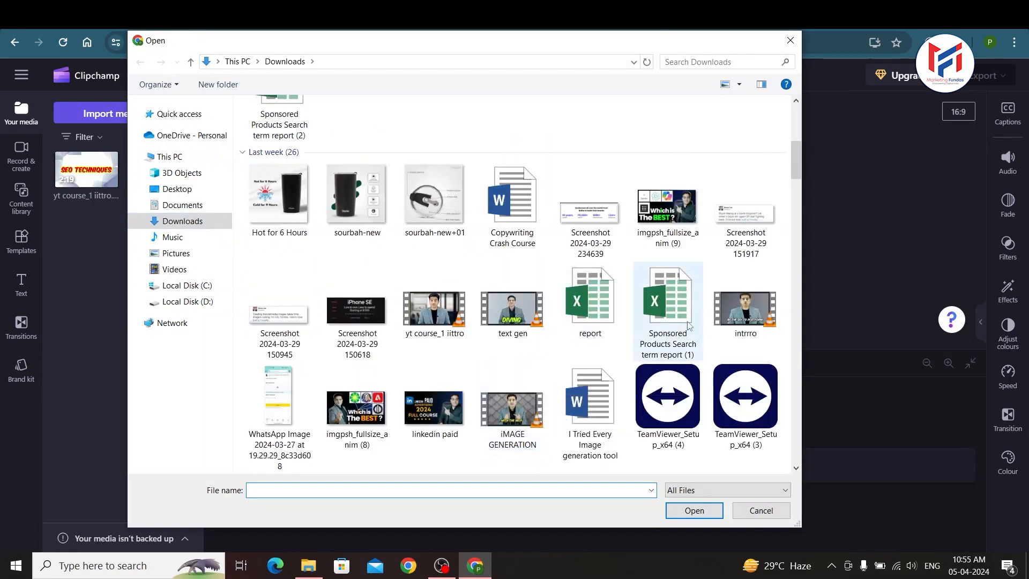
click(729, 309)
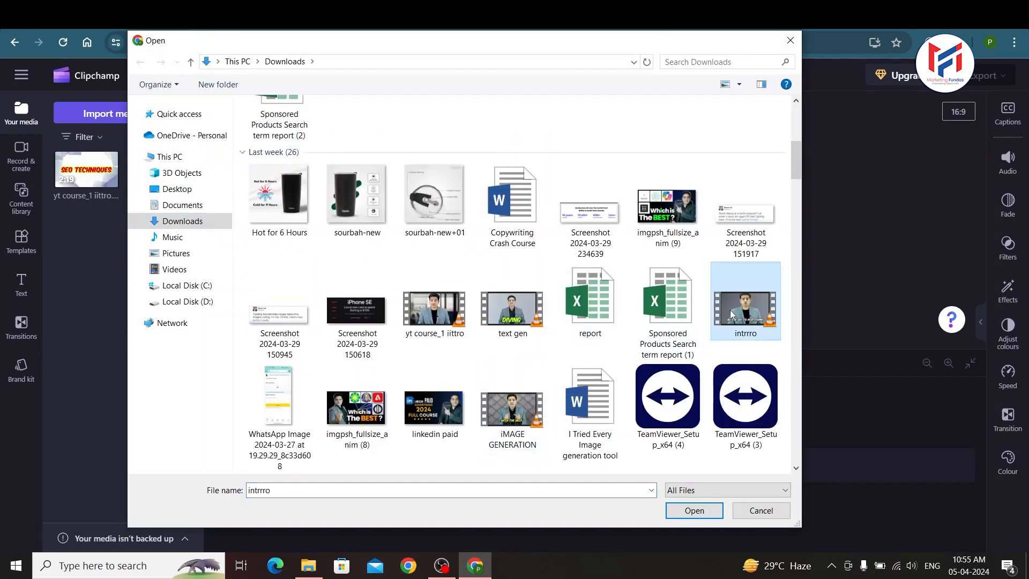
click(694, 511)
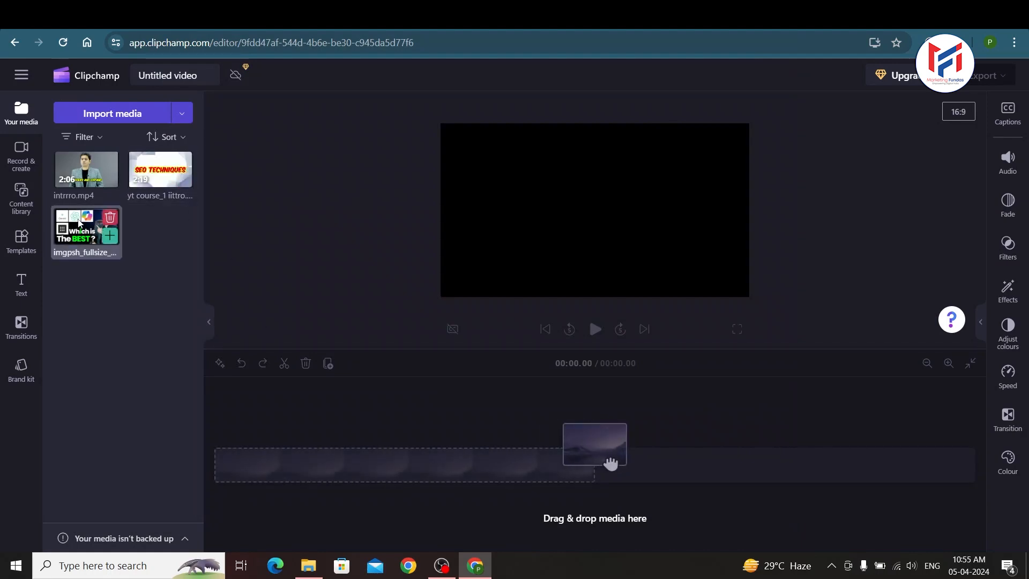
Place the yt course_1 iittro clip at the start of the timeline and move the playhead to about 1:40
mouse_move(76, 188)
mouse_move(145, 182)
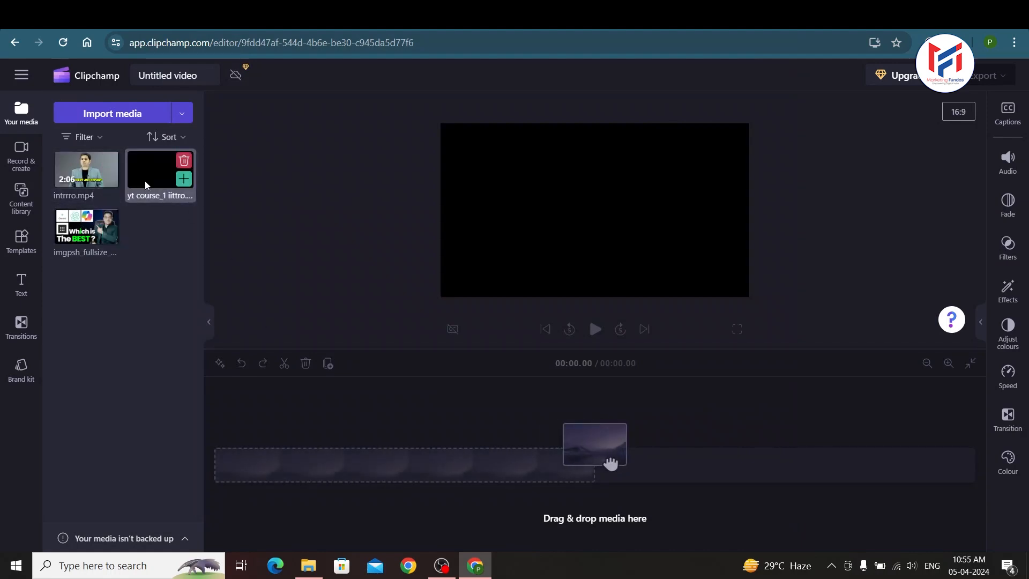
drag(148, 167, 261, 447)
mouse_move(184, 184)
drag(155, 182, 279, 475)
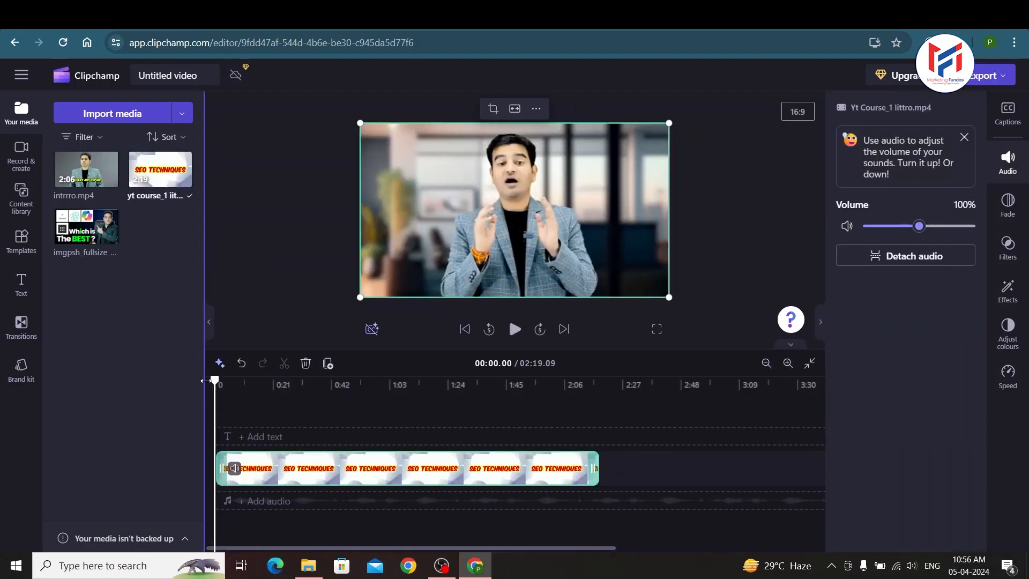
right_click(217, 384)
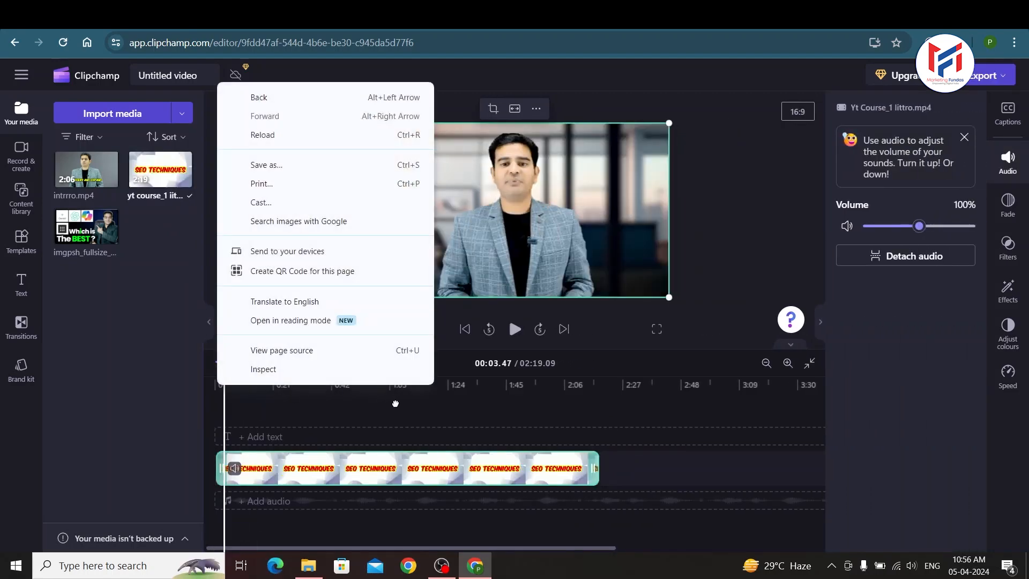
click(494, 386)
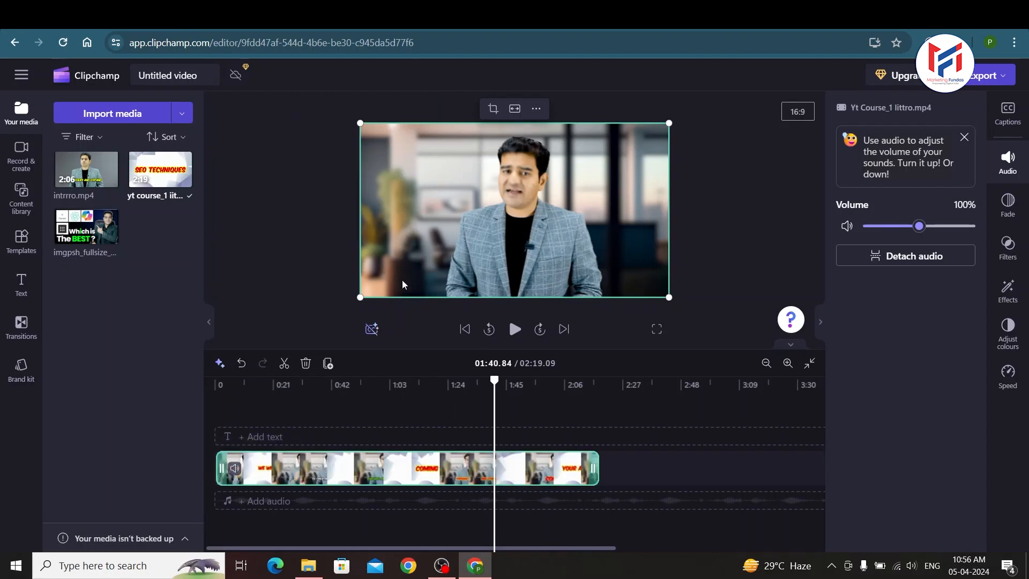
Collapse the property sidebar and set the video's aspect ratio to 9:16 portrait
click(821, 321)
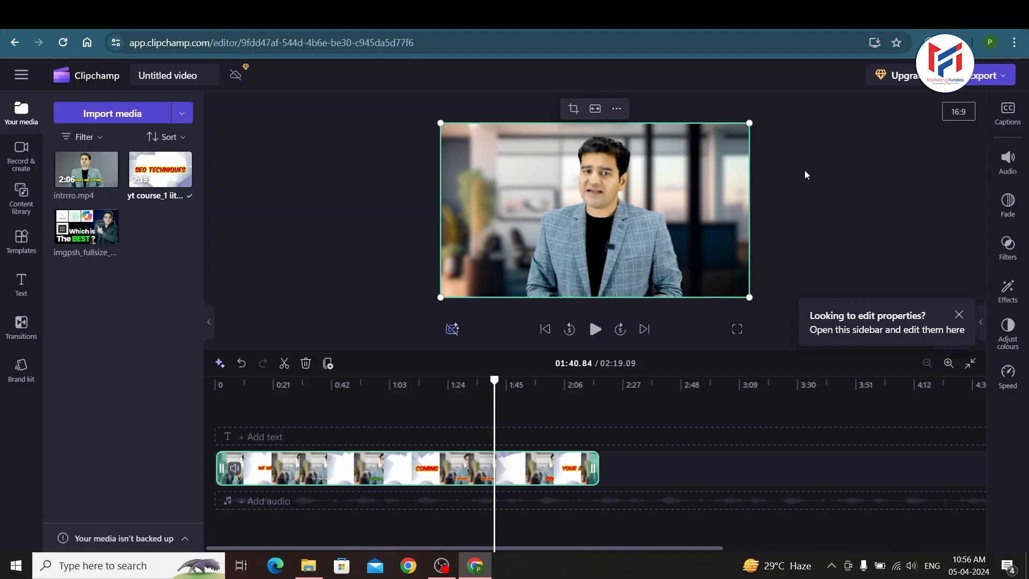
click(959, 112)
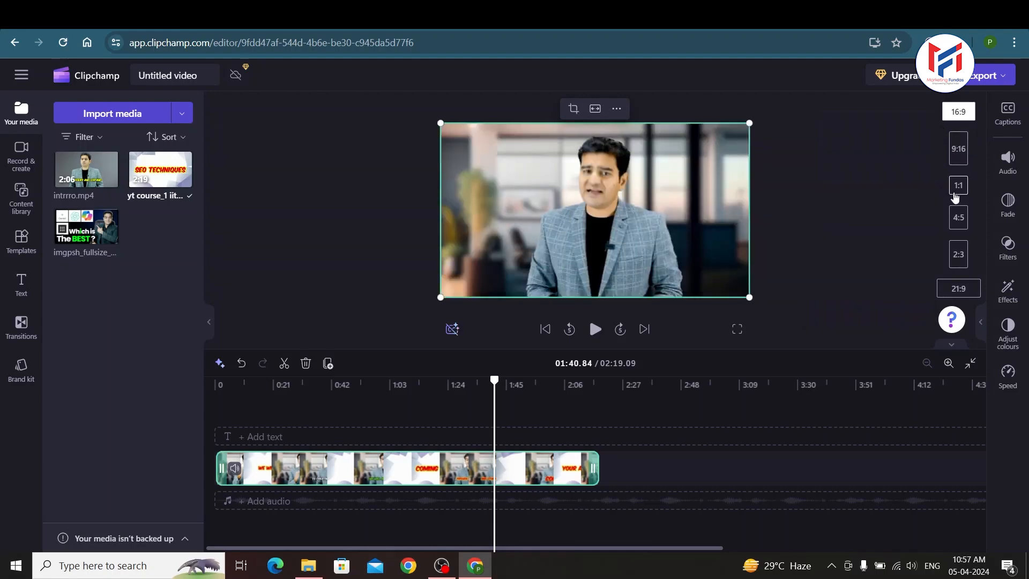
click(890, 240)
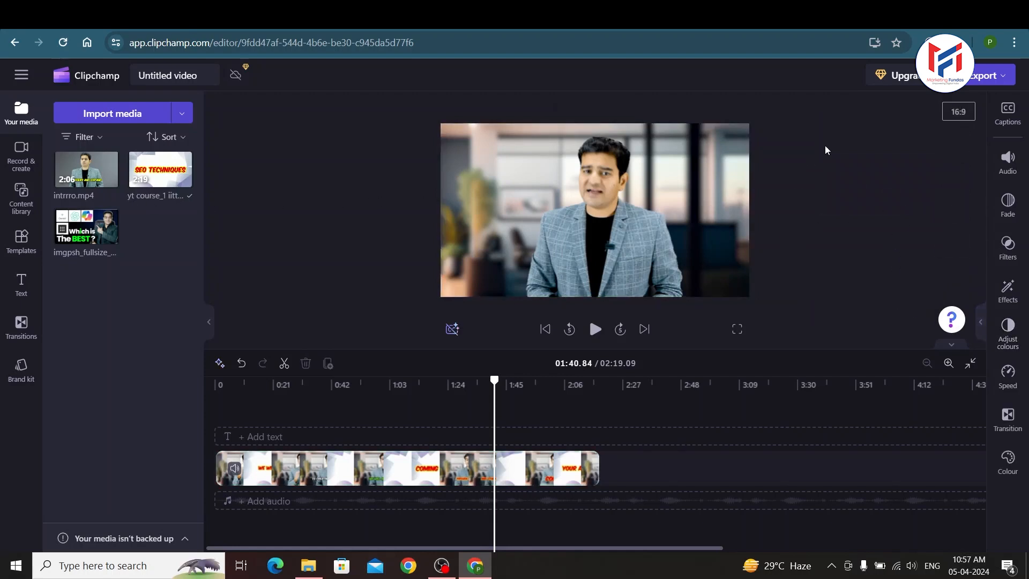
click(958, 112)
click(958, 152)
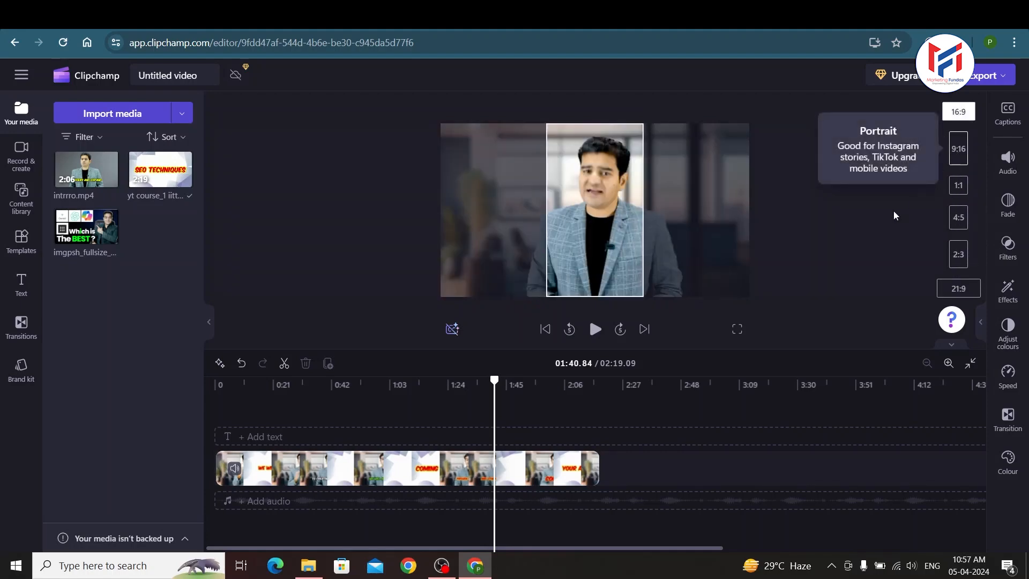
Make the clip fill the portrait frame and shift it slightly to the left within the frame
click(580, 204)
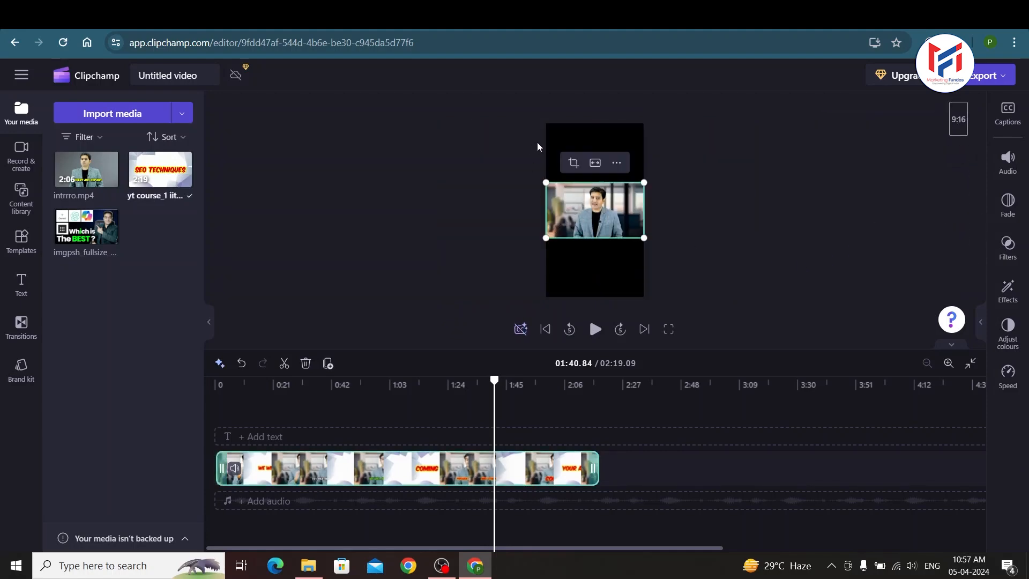
drag(643, 237, 623, 238)
right_click(615, 220)
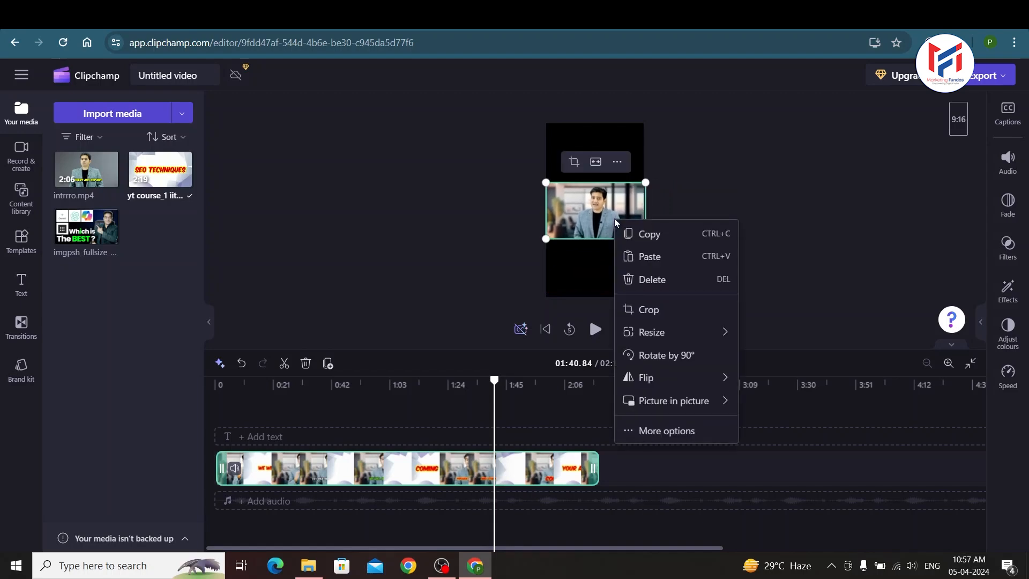
click(598, 166)
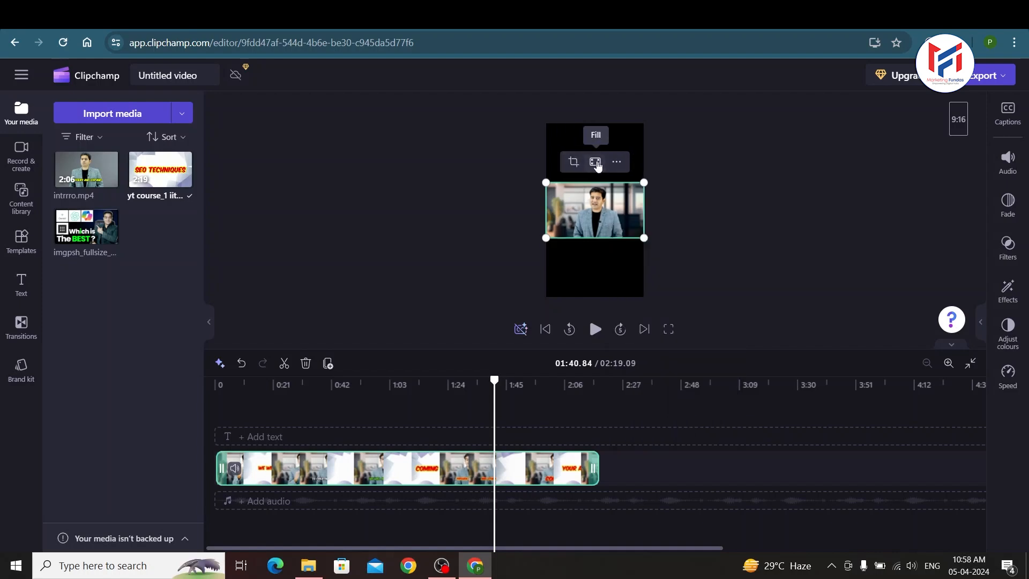
click(598, 167)
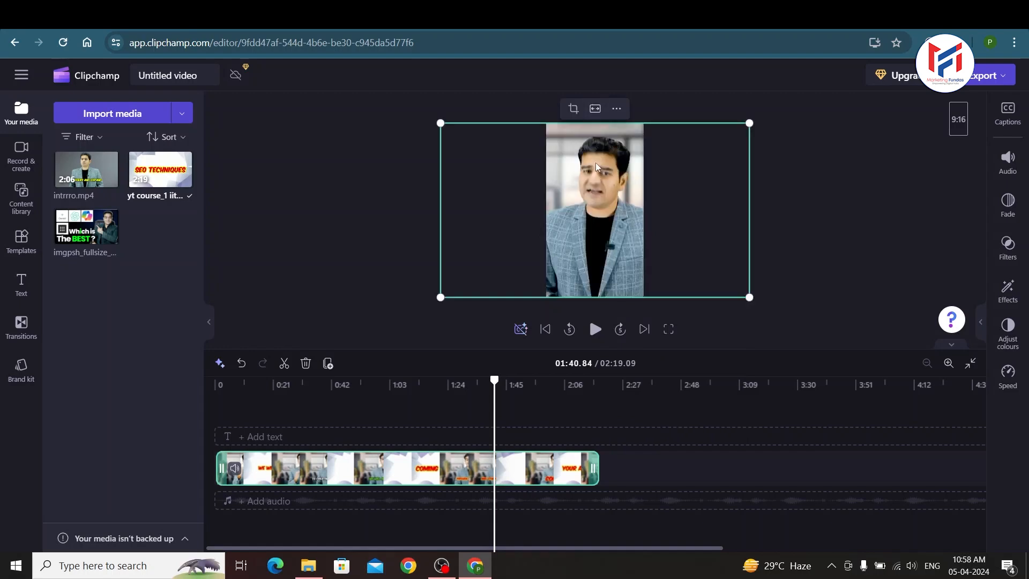
click(375, 209)
mouse_move(584, 207)
mouse_down()
mouse_move(559, 210)
mouse_move(578, 210)
mouse_up()
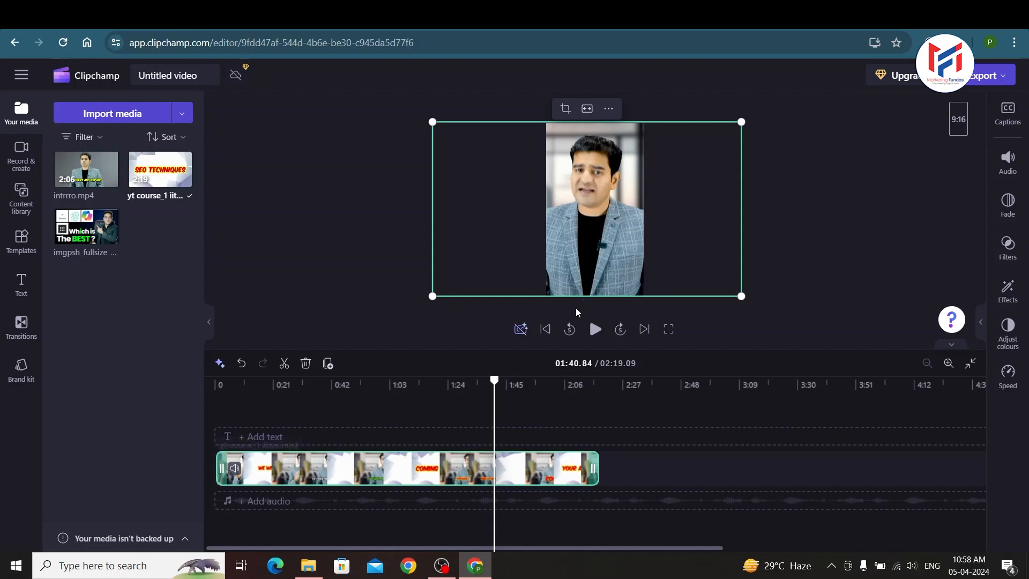
Preview the portrait video from the current playhead position and from near its beginning, pausing at about 0:13
click(595, 329)
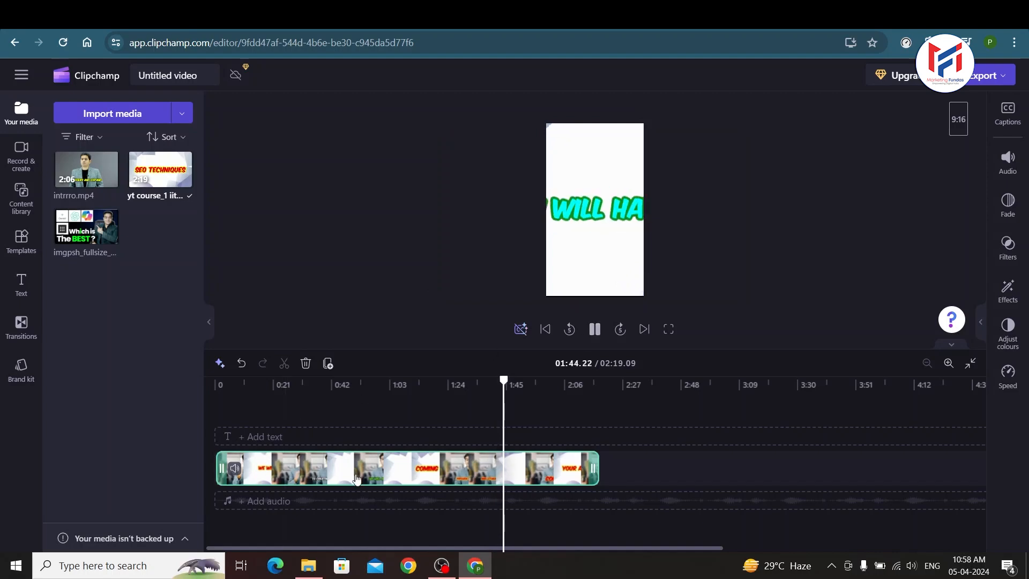
drag(299, 422, 236, 420)
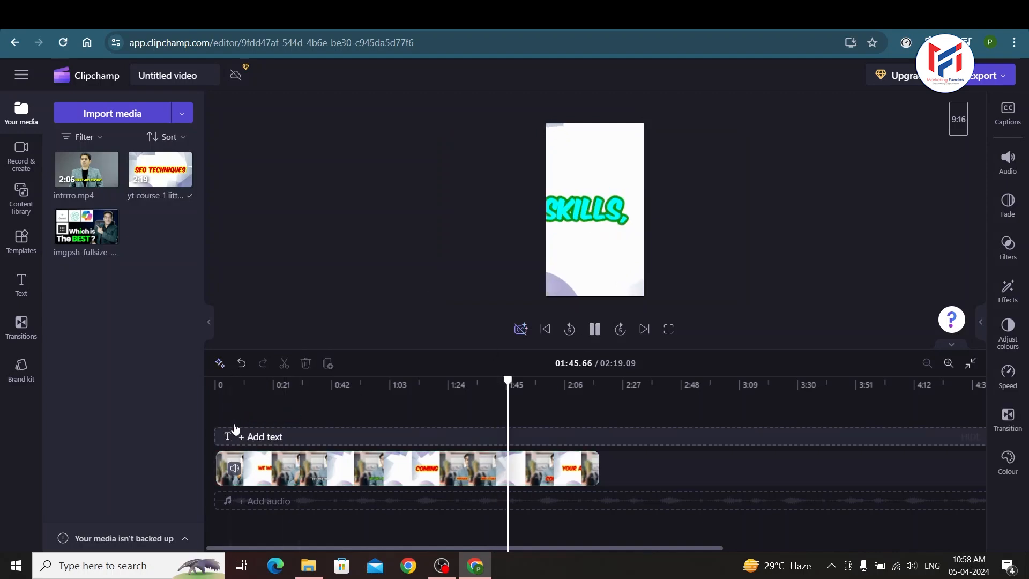
click(236, 395)
click(596, 331)
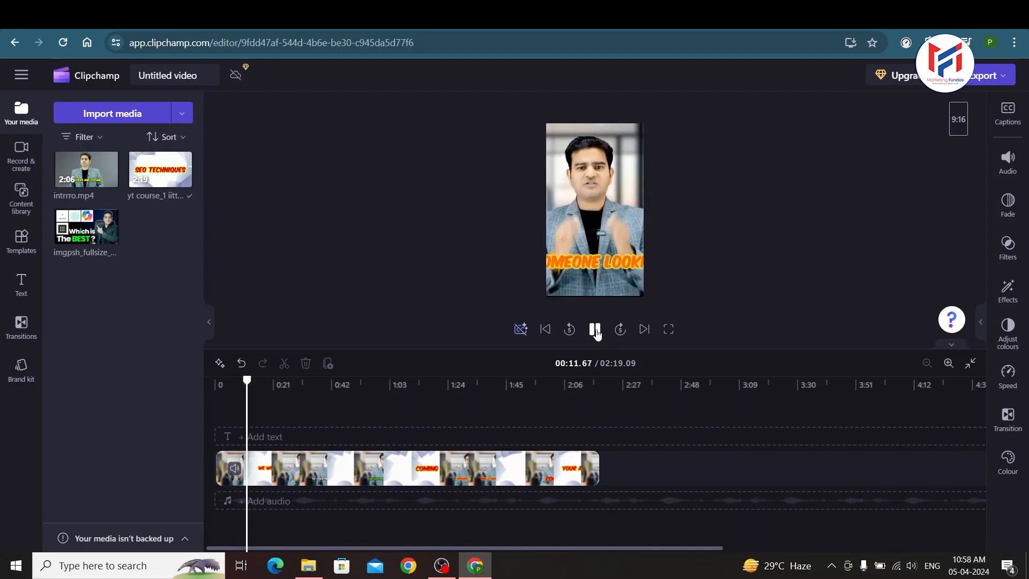
click(596, 333)
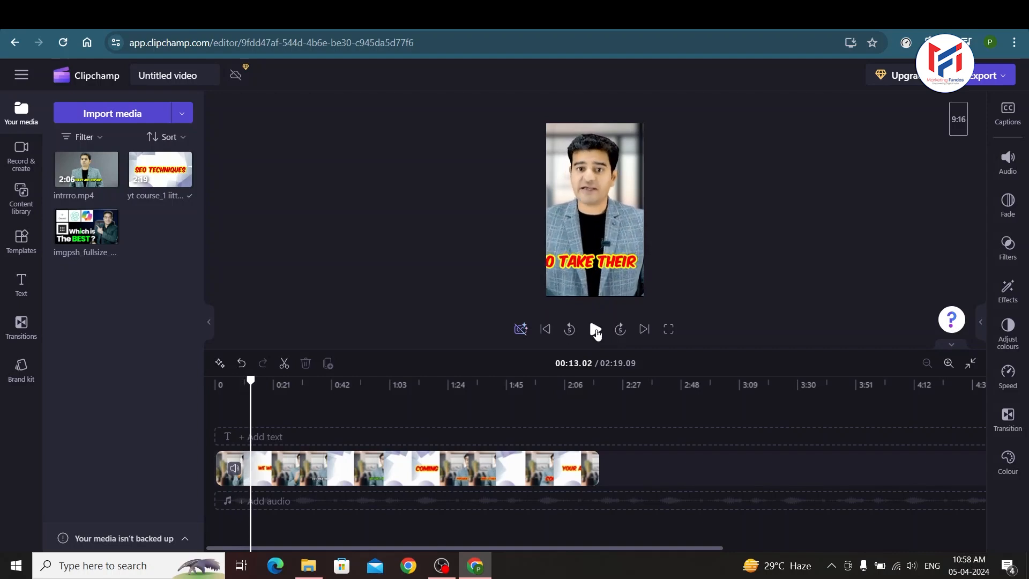
Add intrrro.mp4 to the timeline directly after the yt course_1 iittro clip
mouse_move(78, 178)
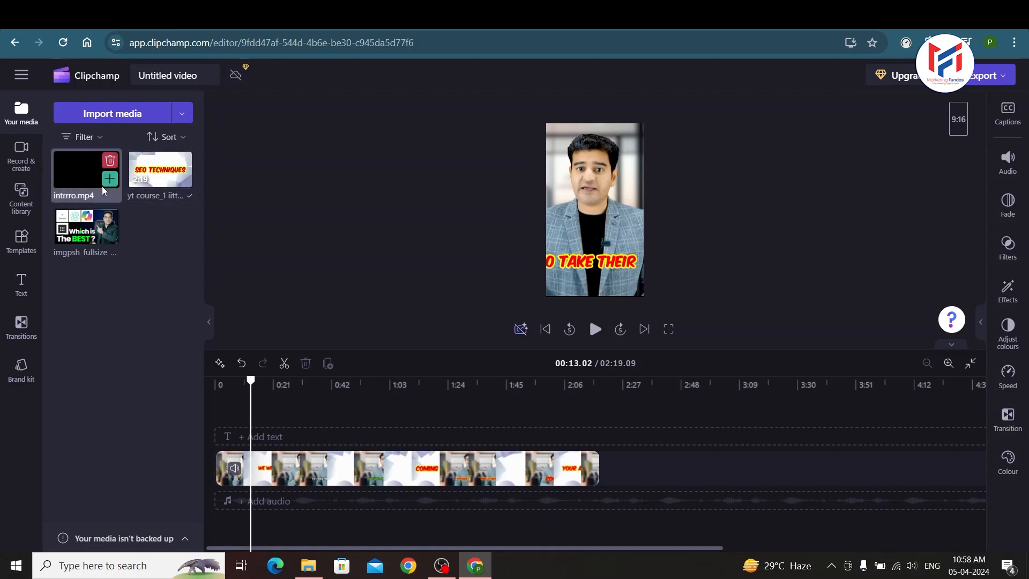
drag(105, 190, 622, 468)
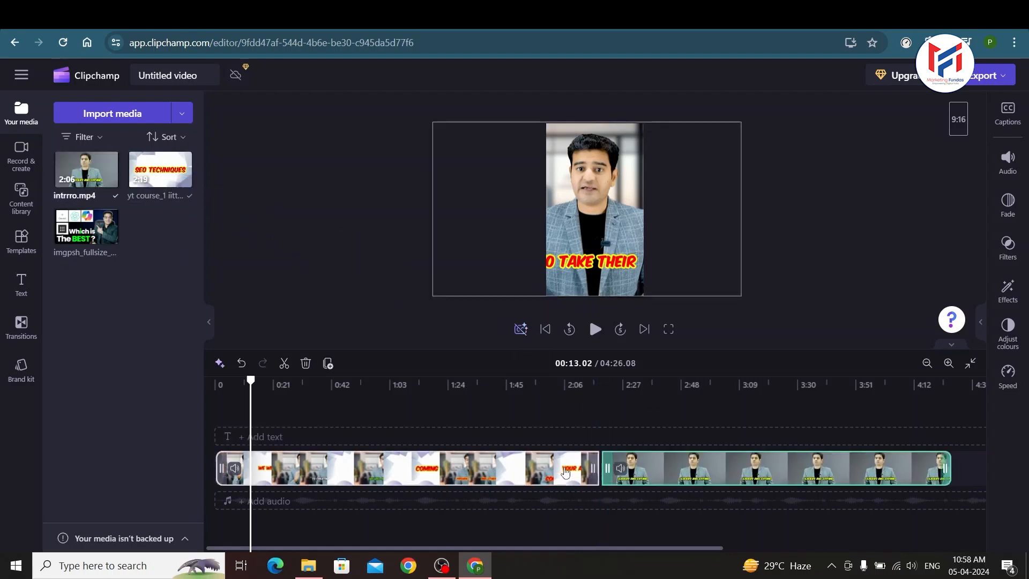
mouse_move(70, 228)
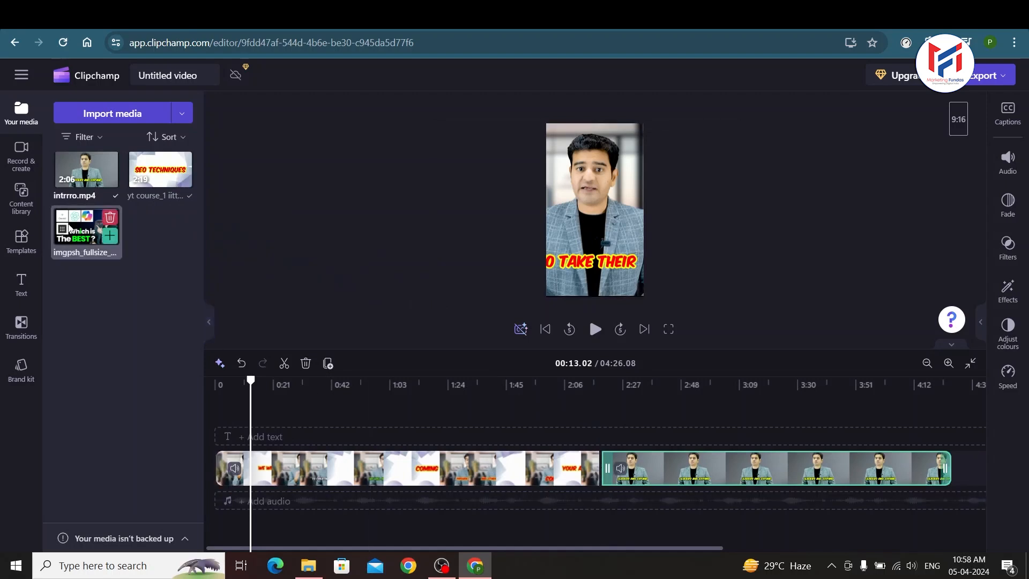
Set the video's aspect ratio to 16:9 and reposition the first clip so it fills the landscape frame
click(959, 118)
click(946, 155)
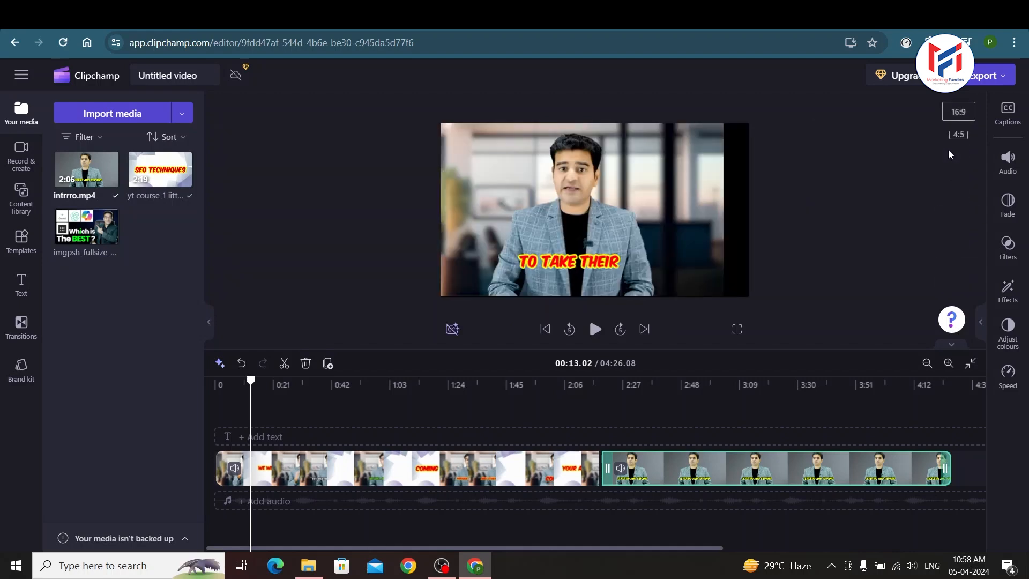
drag(619, 214, 645, 209)
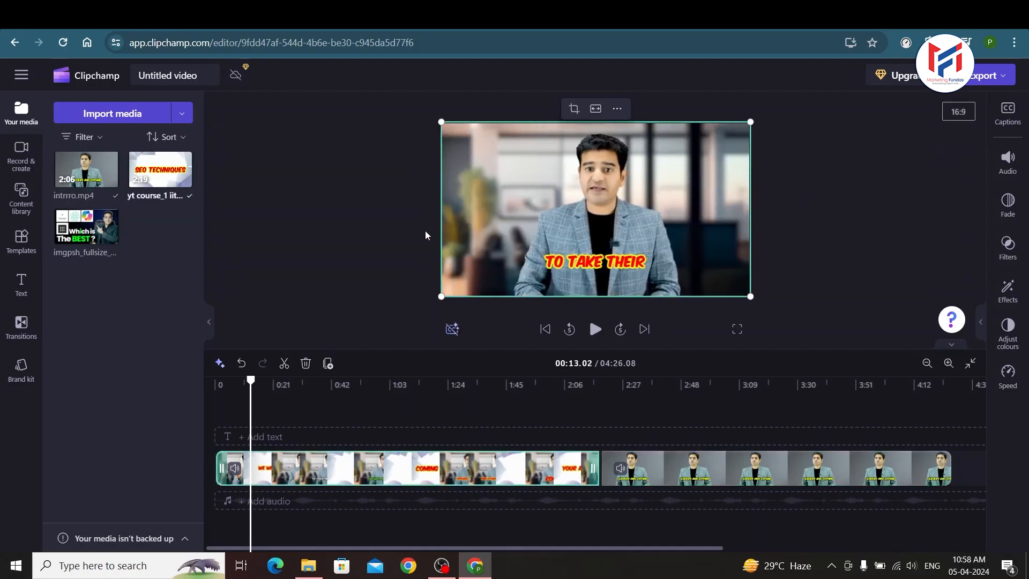
click(411, 228)
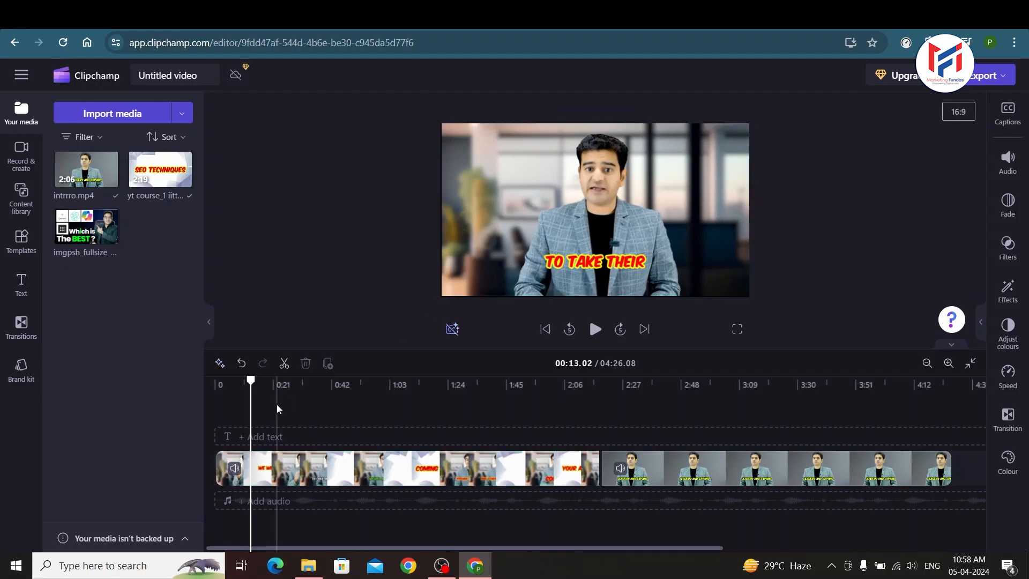
click(516, 478)
Open the screen and camera recorder, allow camera and microphone access, and examine the available camera and microphone sources
click(16, 149)
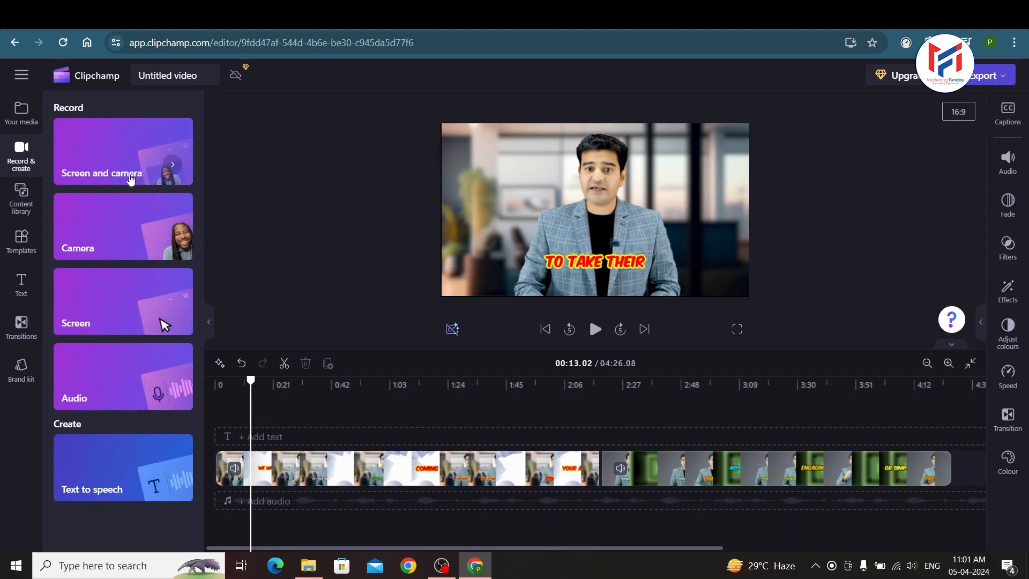
click(124, 172)
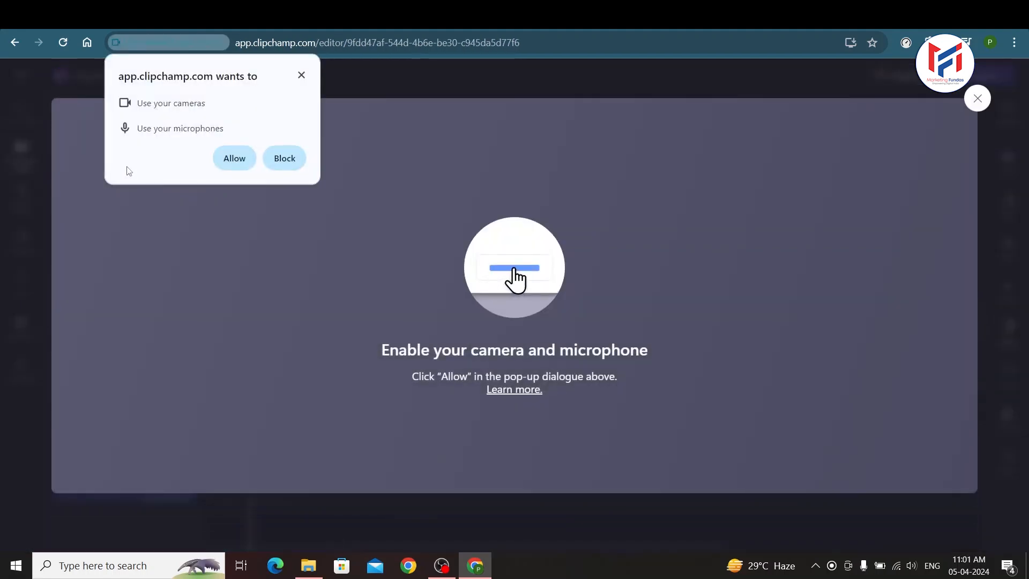
click(232, 158)
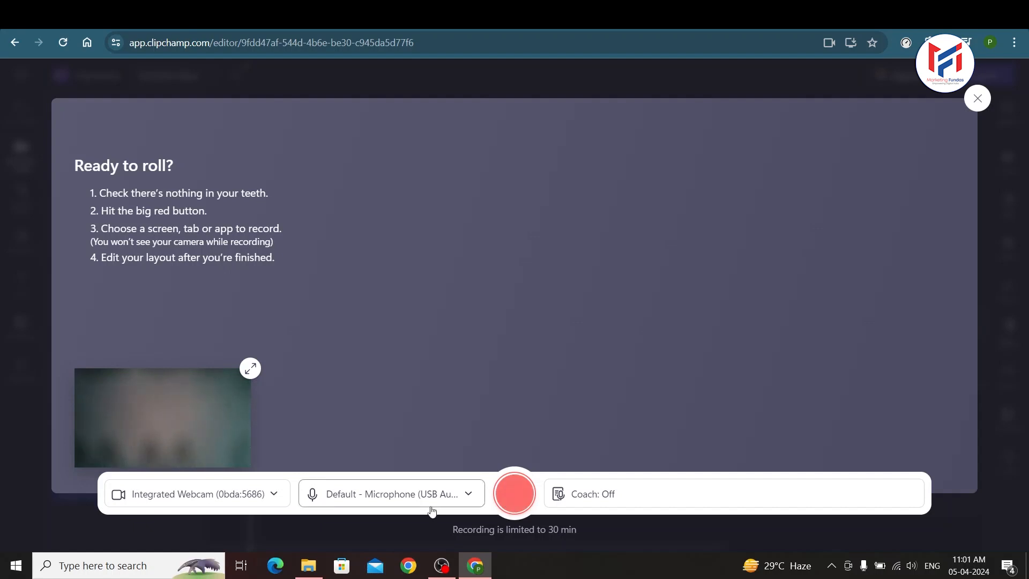
click(250, 496)
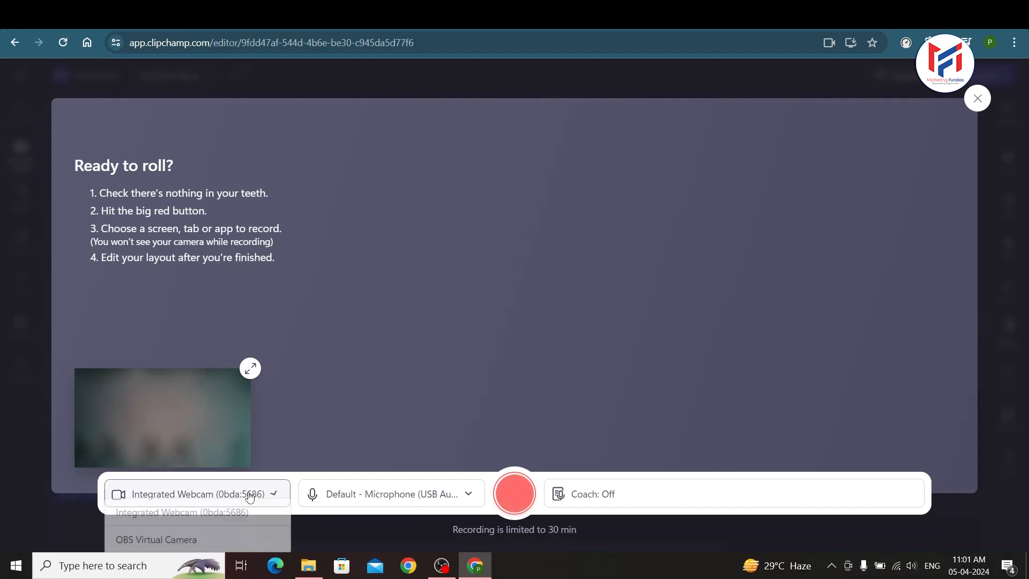
click(347, 495)
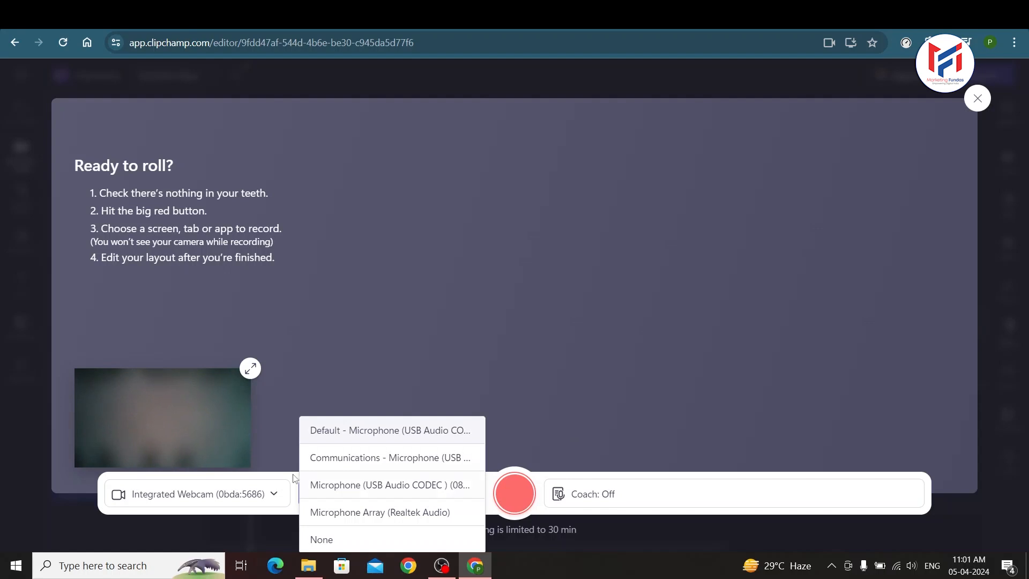
click(179, 528)
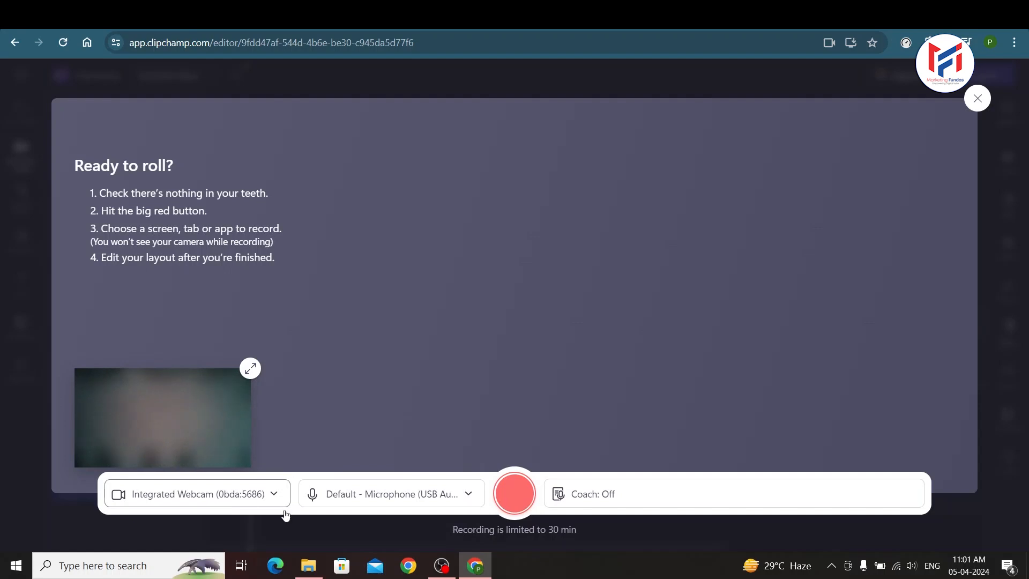
click(272, 501)
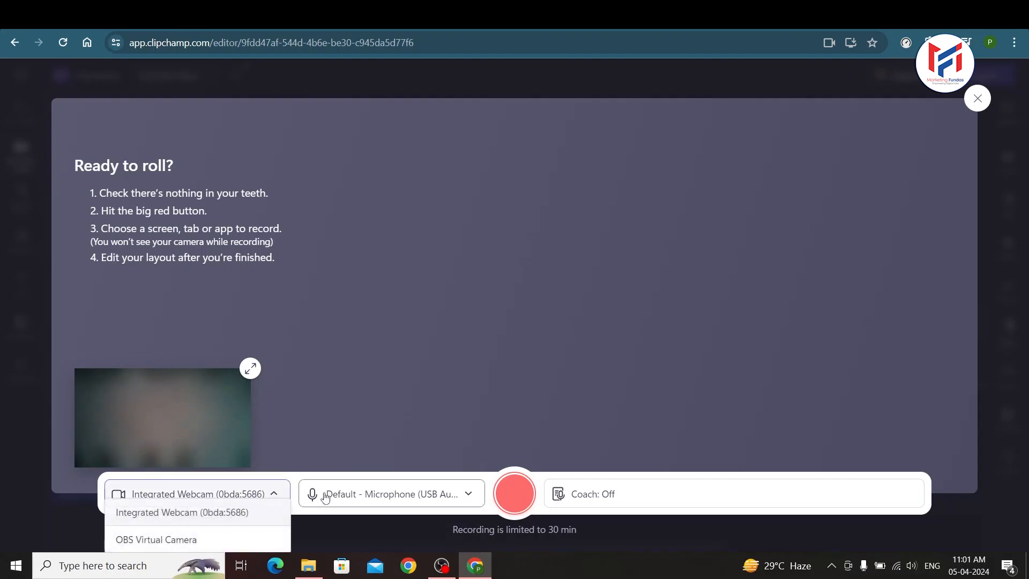
click(367, 519)
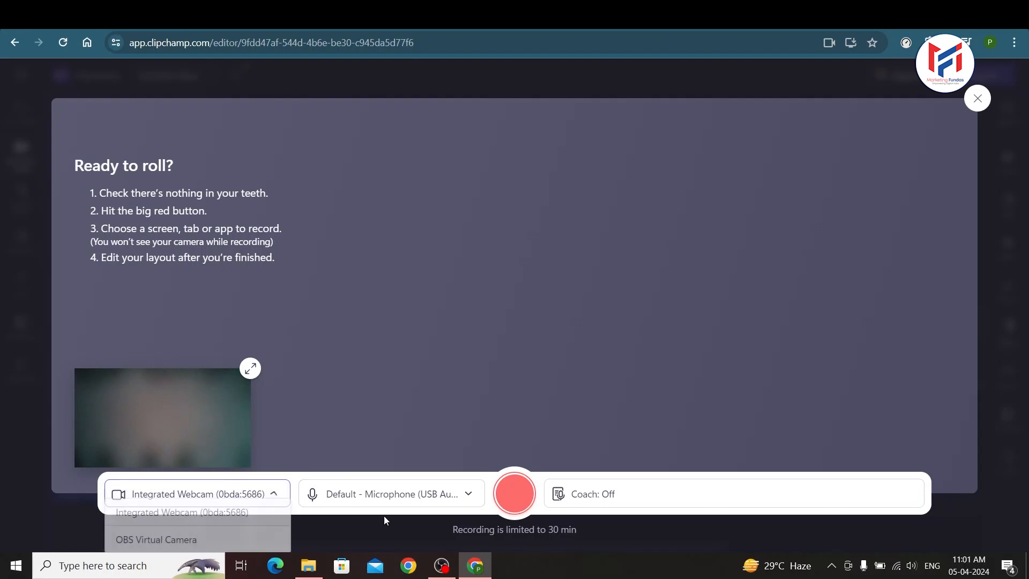
Share the Home | Clipchamp browser window and record a screen and camera clip about 13 seconds long
click(519, 490)
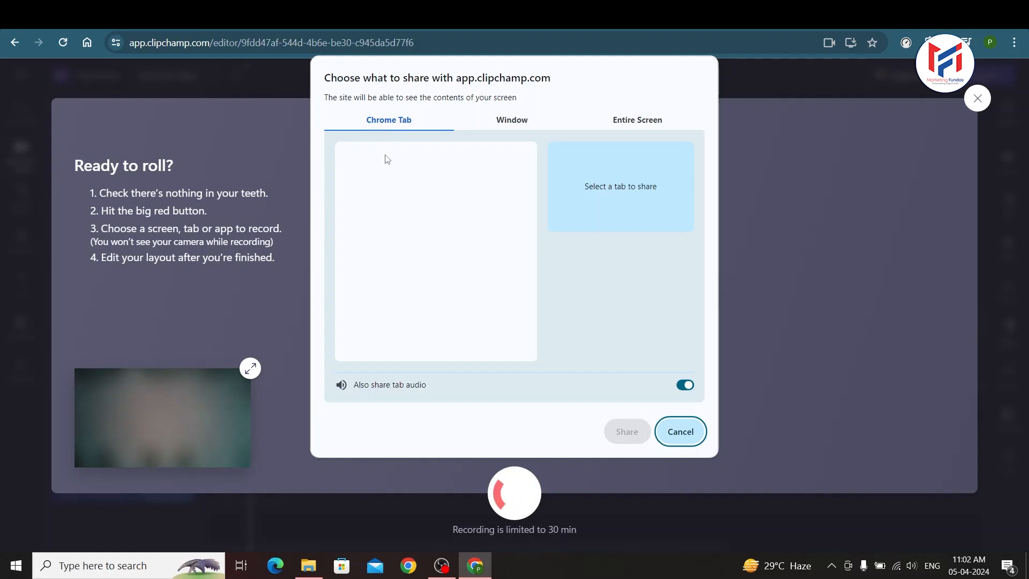
click(505, 127)
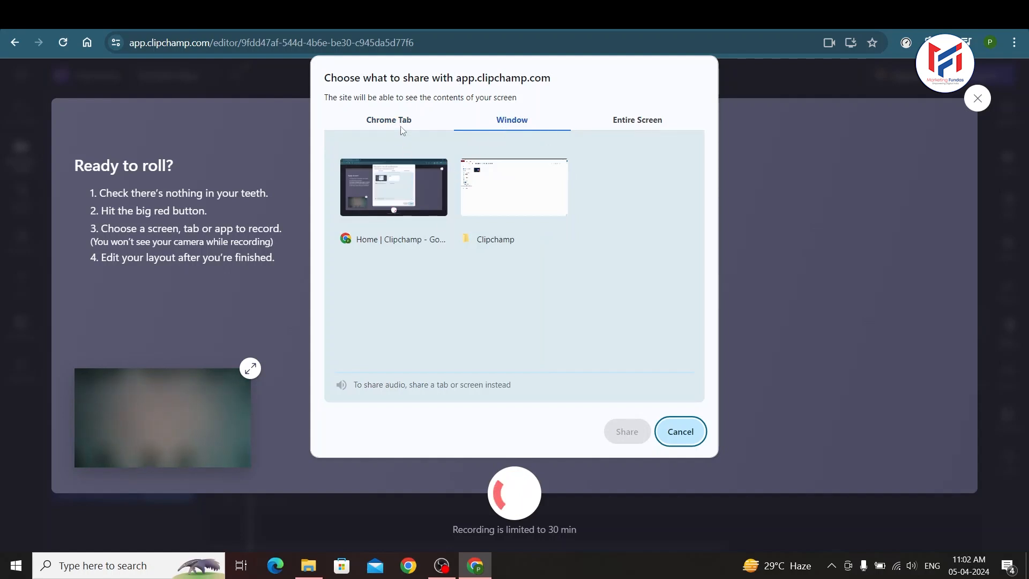
click(369, 126)
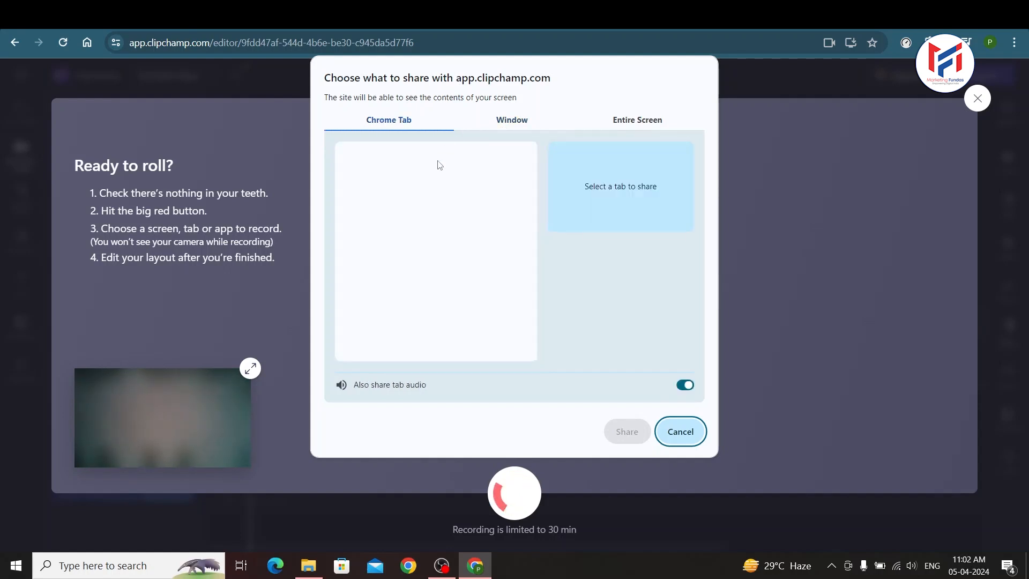
click(509, 127)
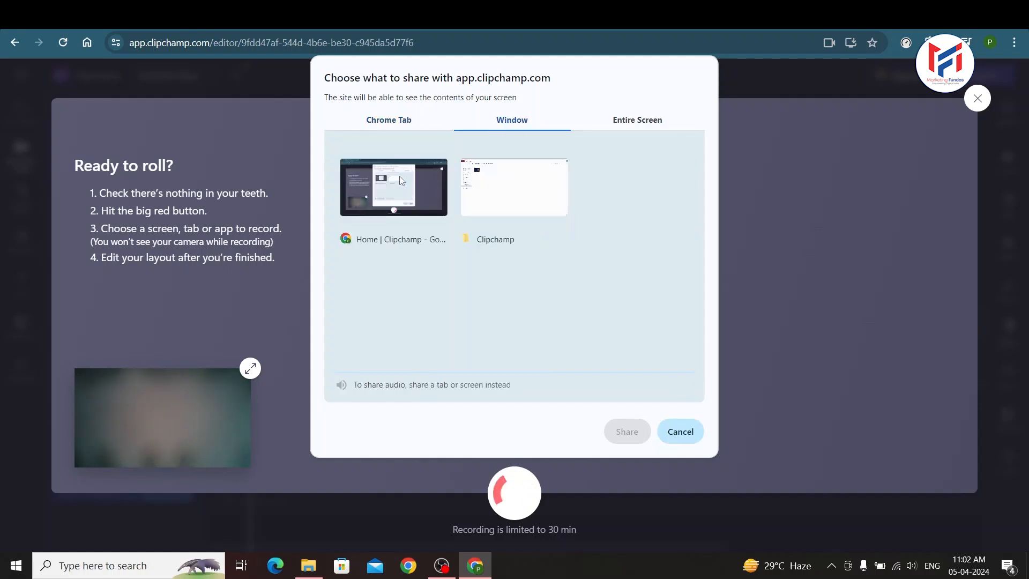
click(355, 194)
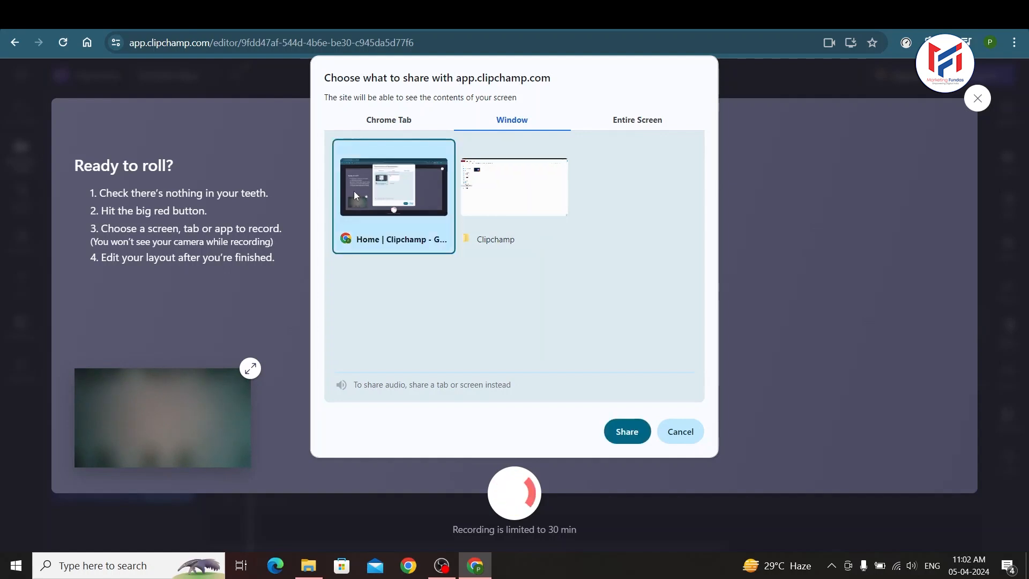
click(628, 436)
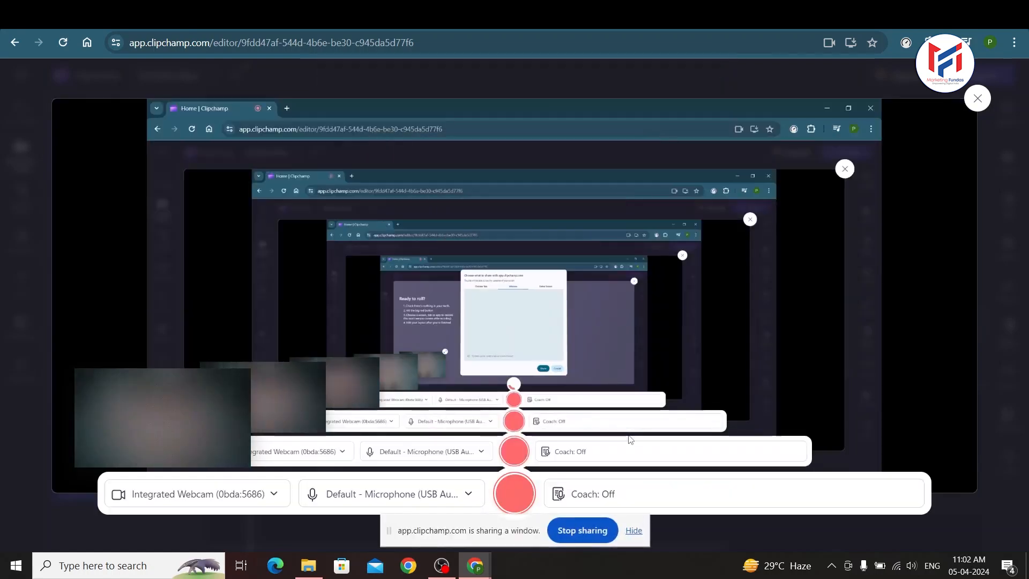
click(515, 494)
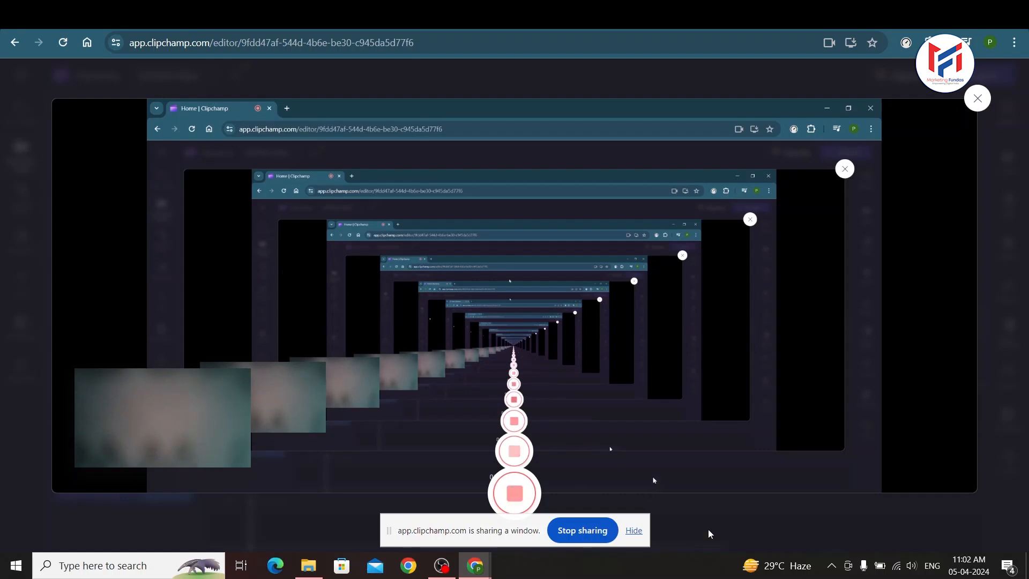
click(567, 530)
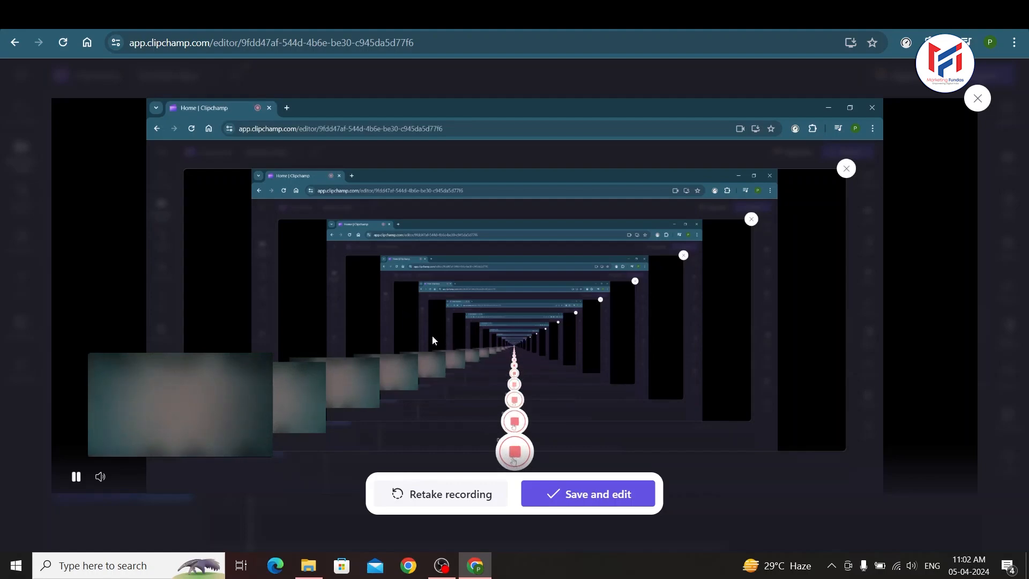
Raise the system volume while the finished recording plays back
key(XF86AudioLowerVolume)
key(XF86AudioRaiseVolume)
key(XF86AudioRaiseVolume)
key(XF86AudioRaiseVolume)
key(XF86AudioRaiseVolume)
key(XF86AudioRaiseVolume)
key(XF86AudioRaiseVolume)
key(XF86AudioRaiseVolume)
key(XF86AudioRaiseVolume)
key(XF86AudioRaiseVolume)
key(XF86AudioRaiseVolume)
key(XF86AudioRaiseVolume)
key(XF86AudioRaiseVolume)
key(XF86AudioRaiseVolume)
key(XF86AudioRaiseVolume)
key(XF86AudioRaiseVolume)
key(XF86AudioRaiseVolume)
key(XF86AudioRaiseVolume)
key(XF86AudioRaiseVolume)
key(XF86AudioRaiseVolume)
key(XF86AudioRaiseVolume)
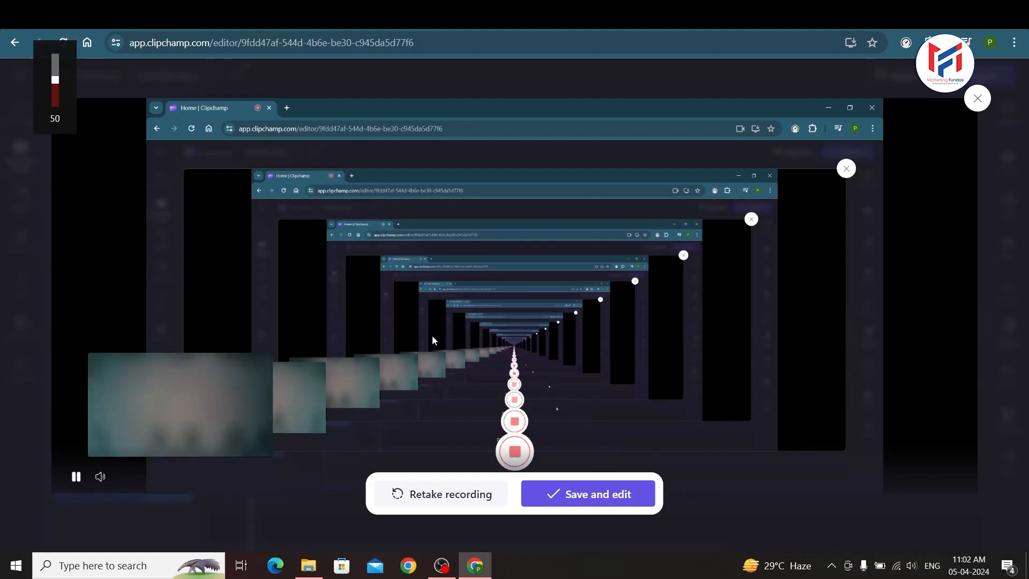
key(XF86AudioRaiseVolume)
key(XF86AudioRaiseVolume)
key(XF86AudioRaiseVolume)
key(XF86AudioRaiseVolume)
key(XF86AudioRaiseVolume)
key(XF86AudioRaiseVolume)
key(XF86AudioRaiseVolume)
key(XF86AudioRaiseVolume)
key(XF86AudioRaiseVolume)
key(XF86AudioRaiseVolume)
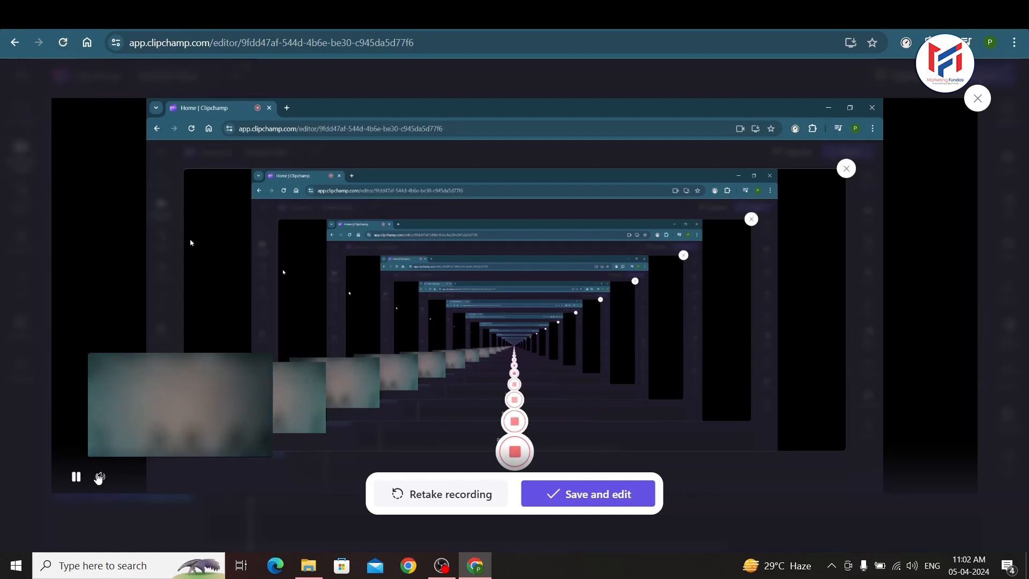
Pause the recording's playback at about 0:11 and exit the recorder without saving the recording
click(76, 477)
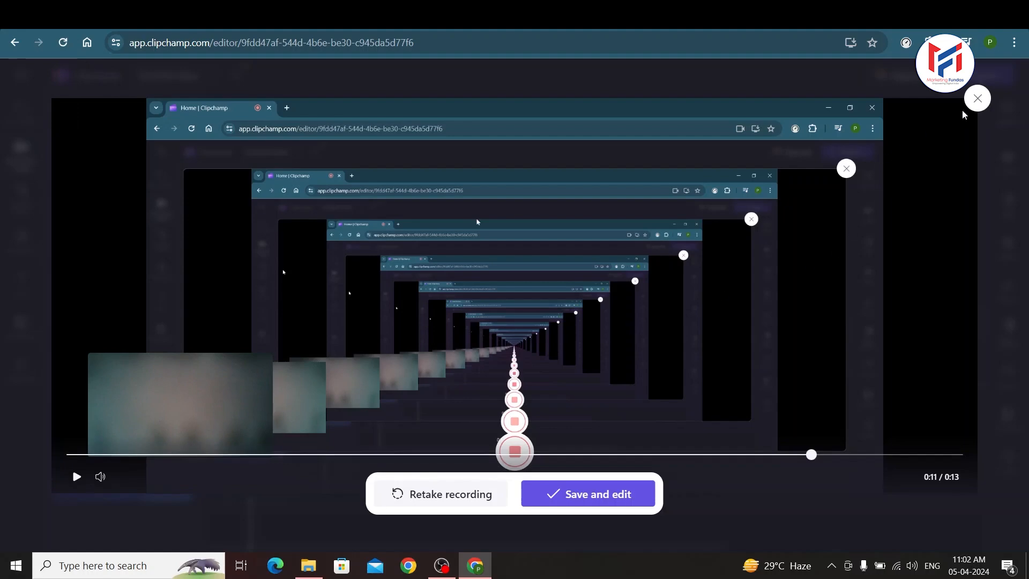
click(981, 101)
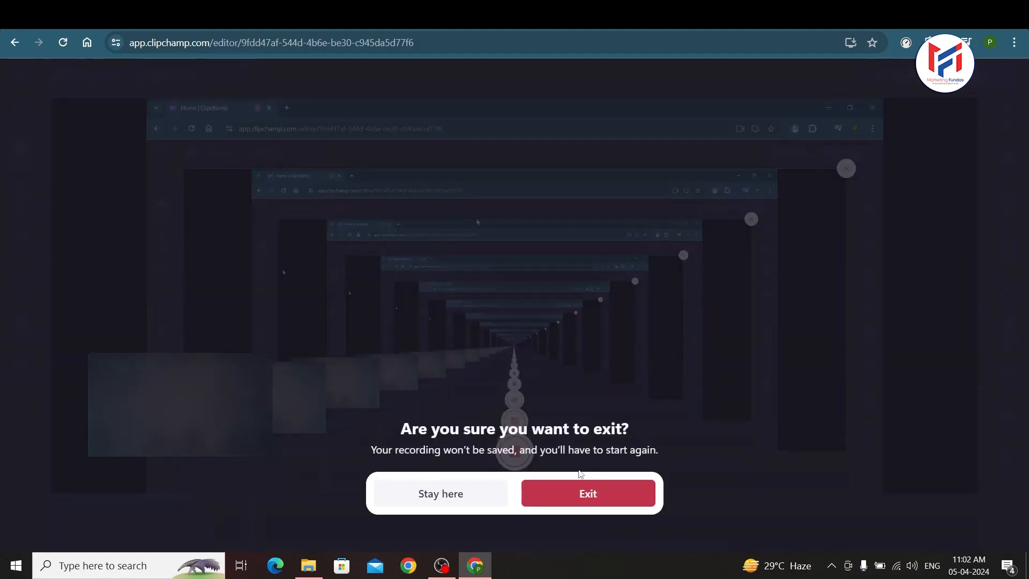
click(592, 492)
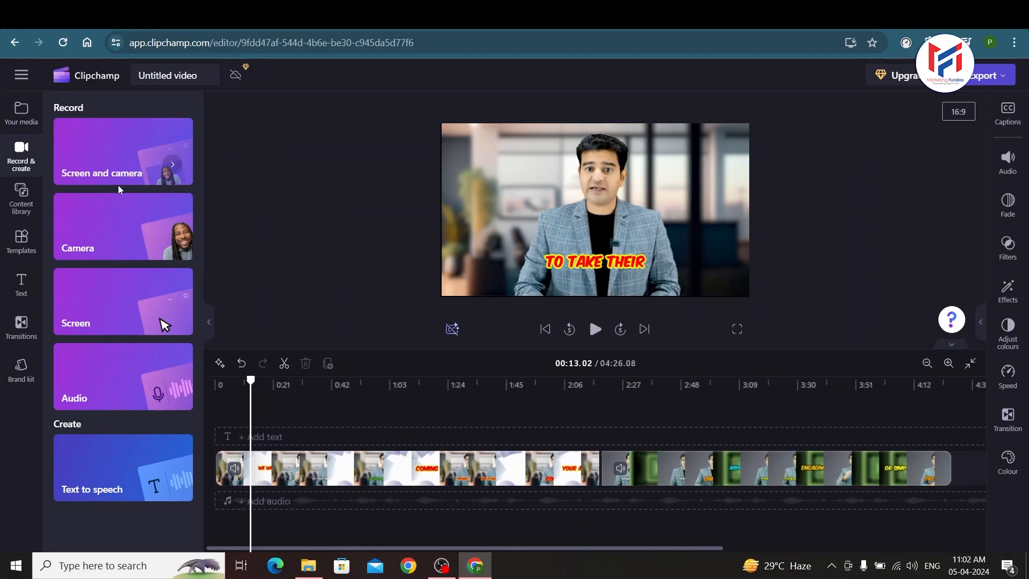
Examine the camera, screen and audio recorders one after another, closing each without recording
click(566, 176)
click(119, 235)
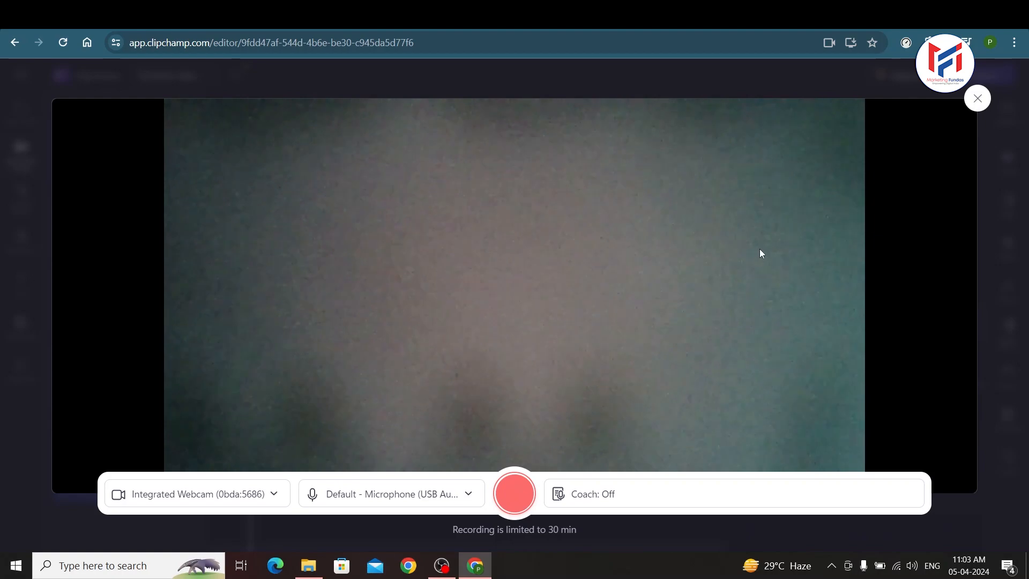
click(978, 107)
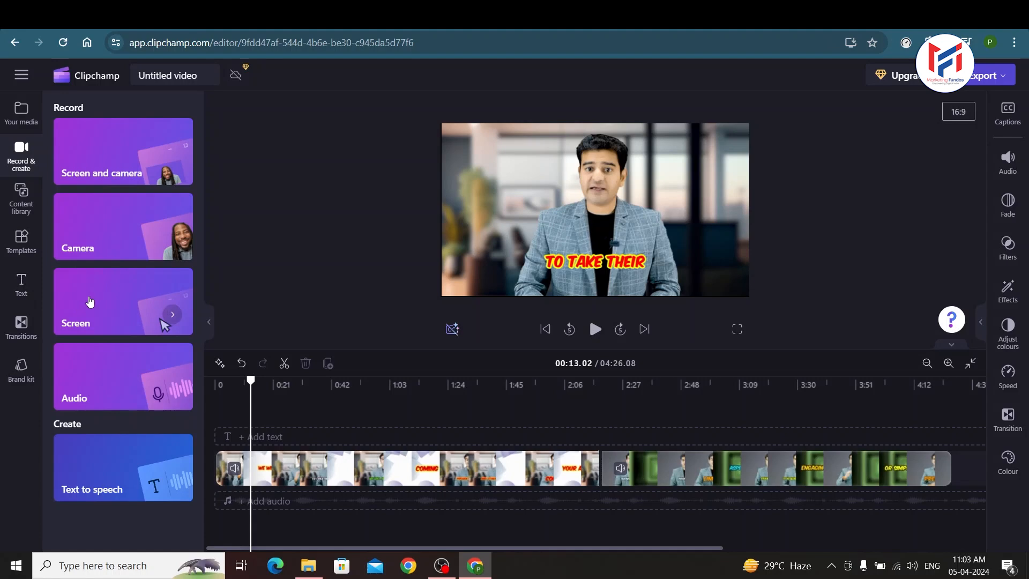
click(90, 302)
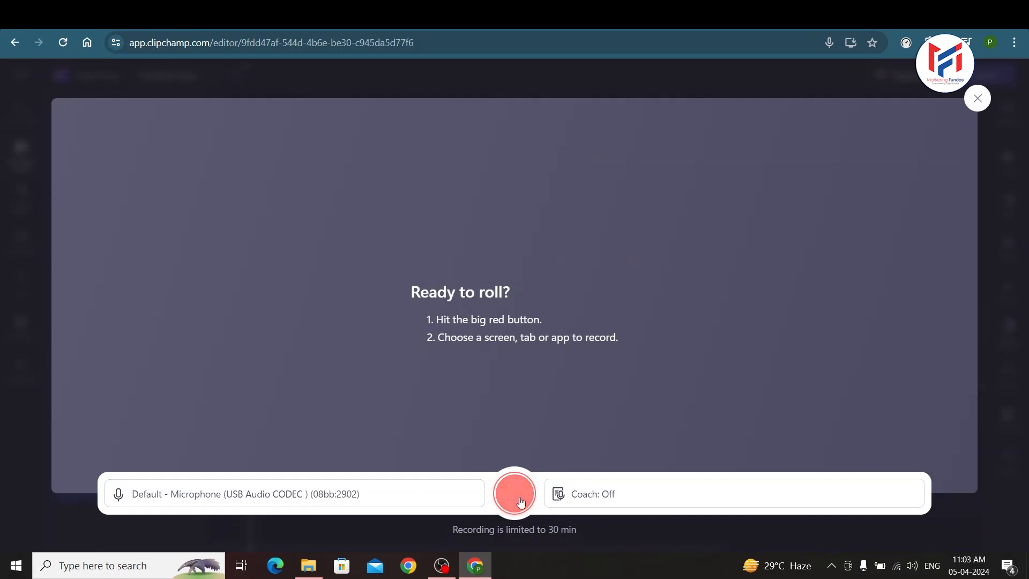
click(988, 105)
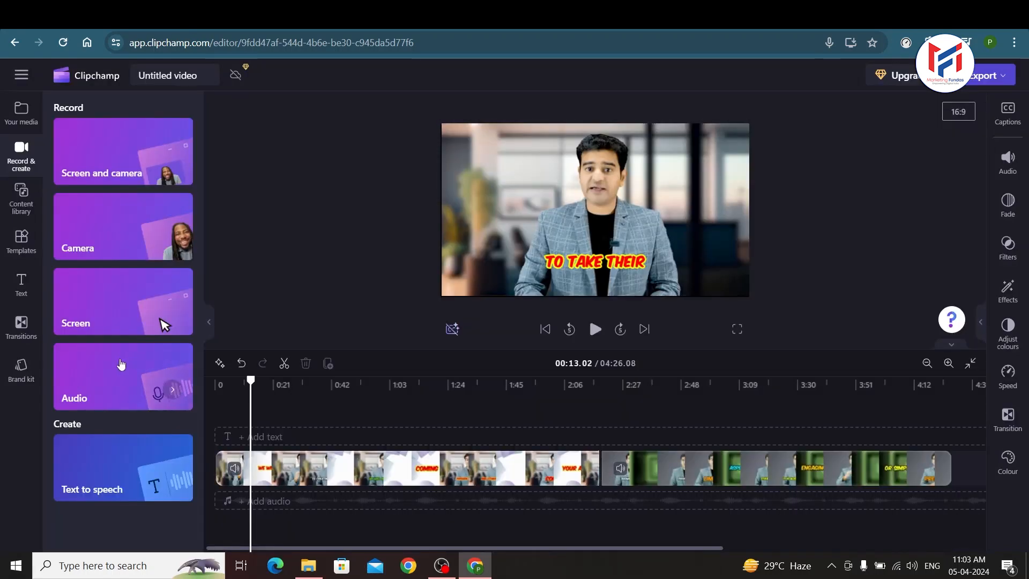
click(112, 376)
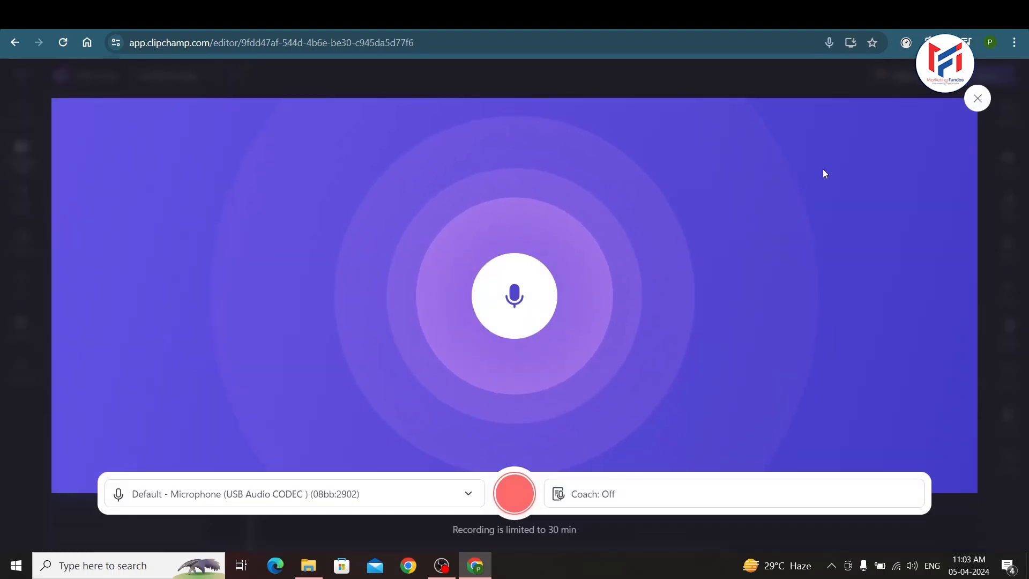
click(977, 99)
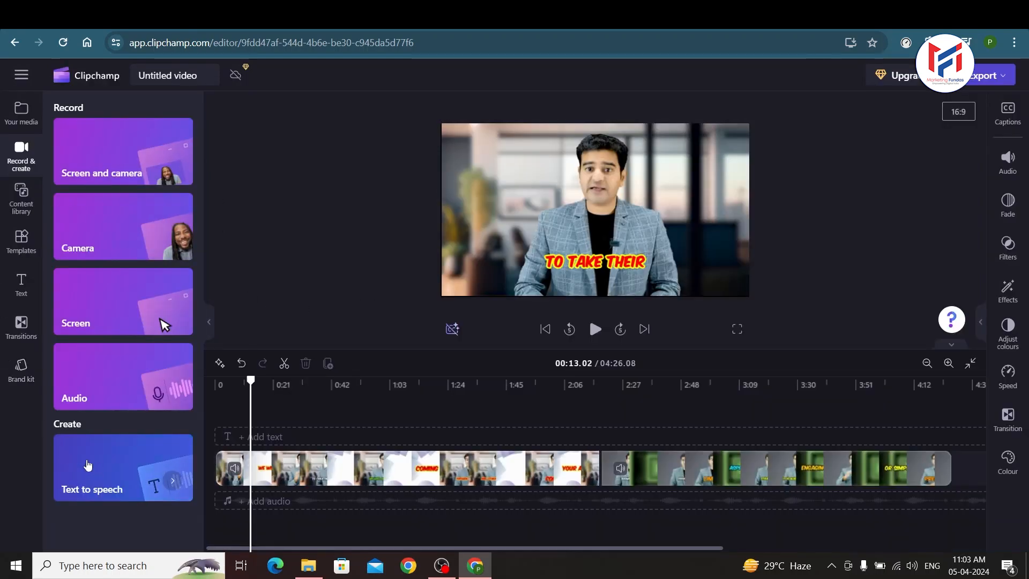
Add a text-to-speech clip and enter a script giving the speaker's first name and ending with "and what is your name?"
click(89, 464)
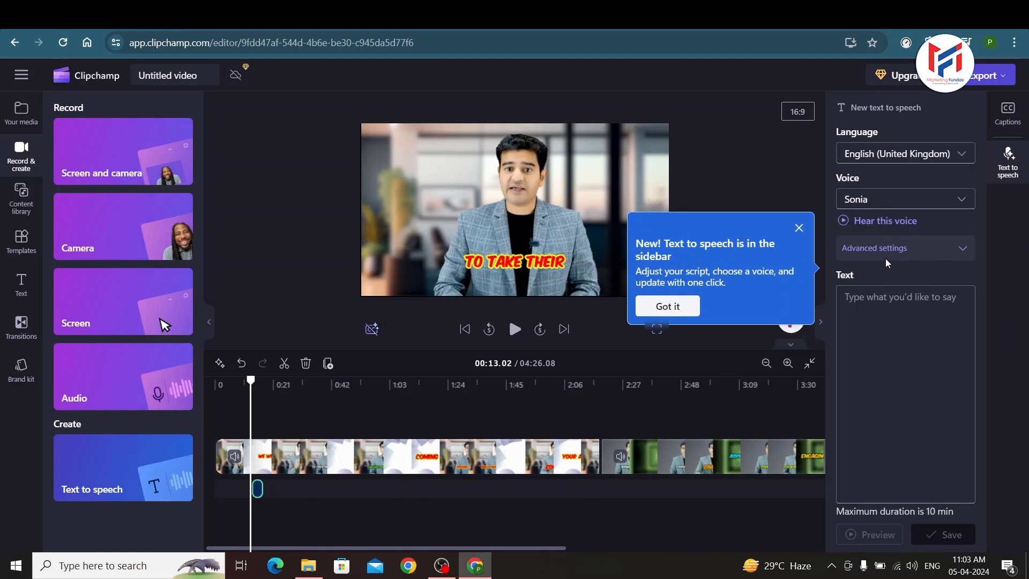
click(886, 296)
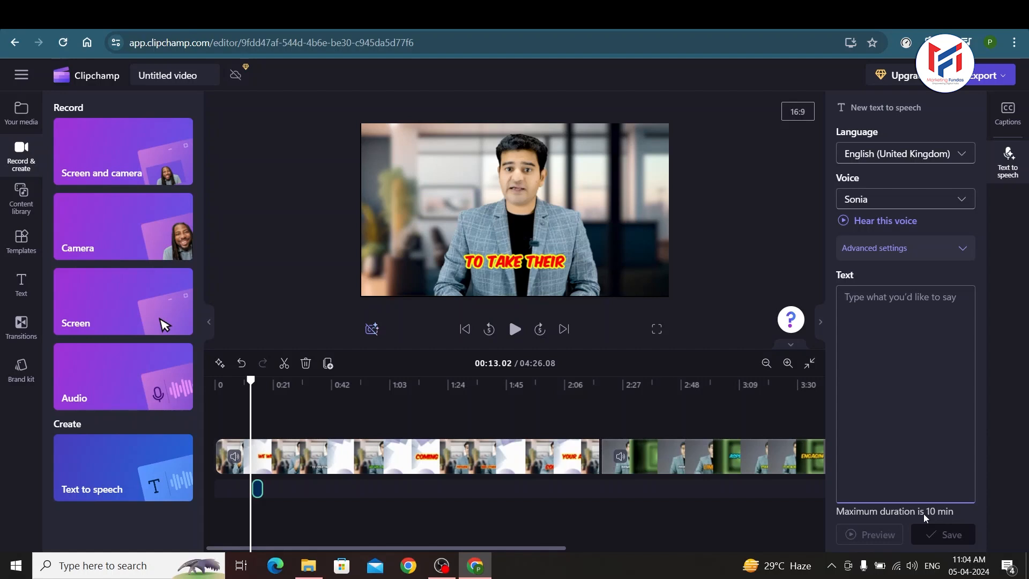
text(')
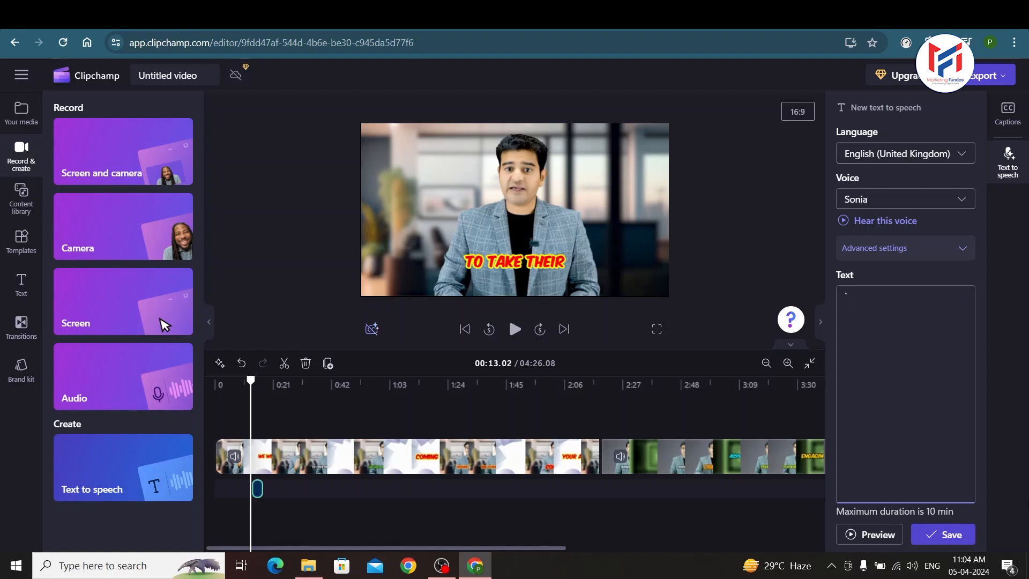
key(BackSpace)
text(t)
key(BackSpace)
text(my na)
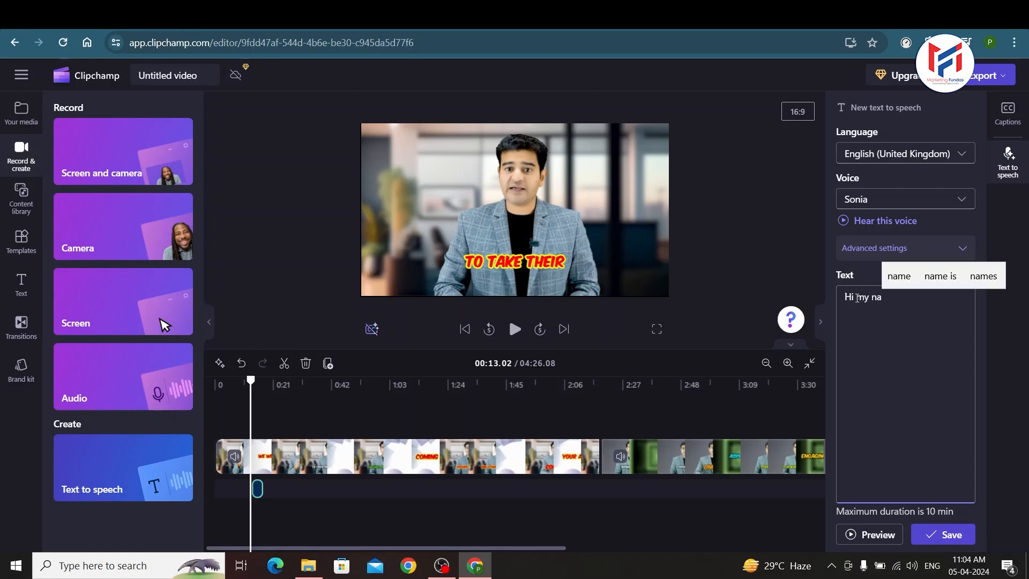
text(me is )
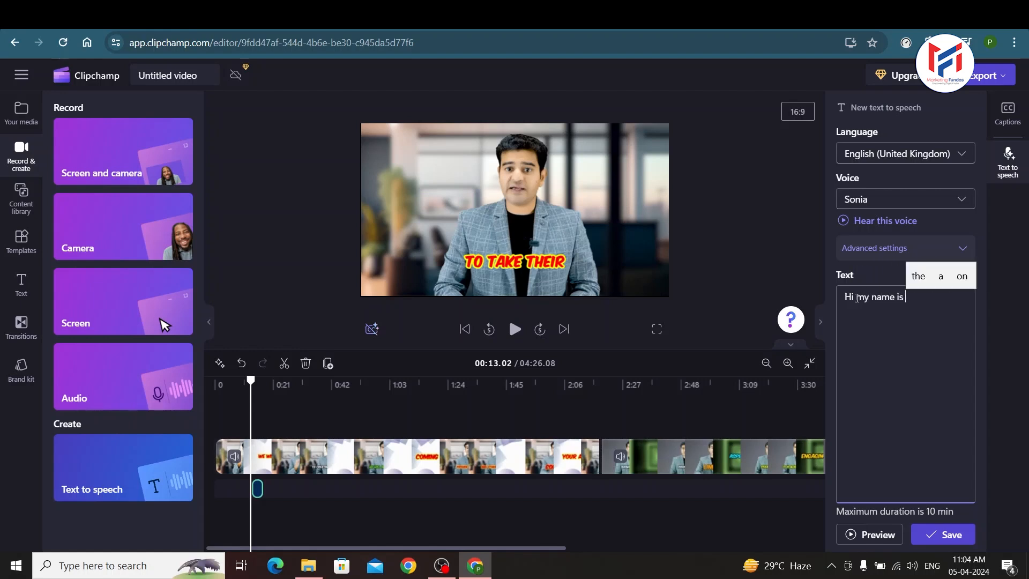
text(ma)
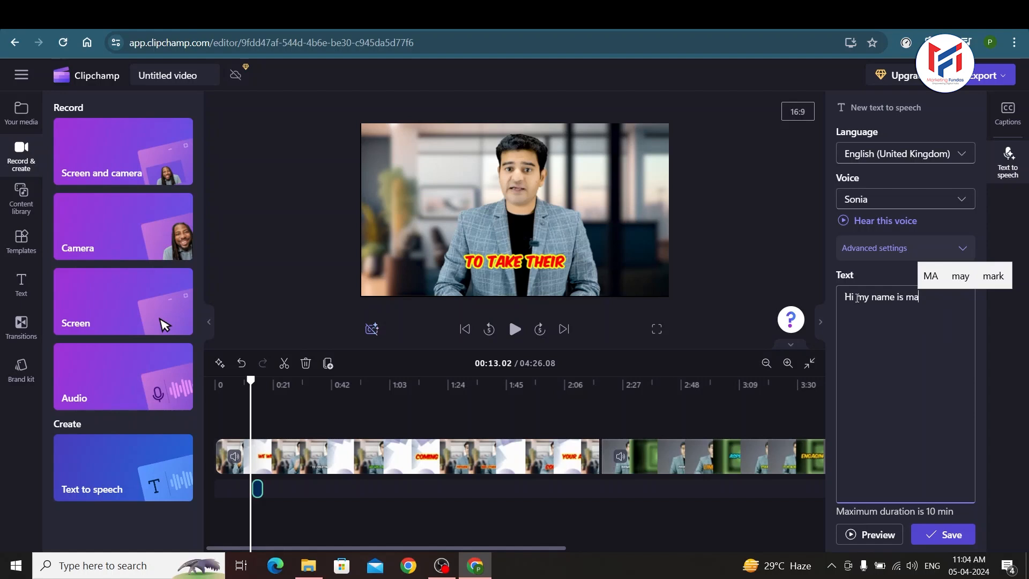
key(BackSpace)
key(BackSpace)
text(Max )
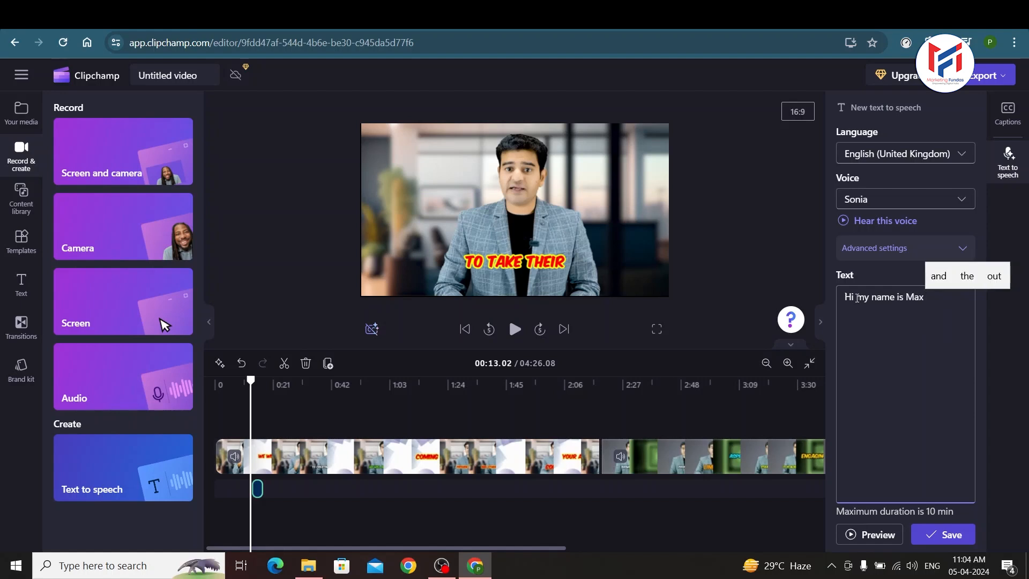
text(and what)
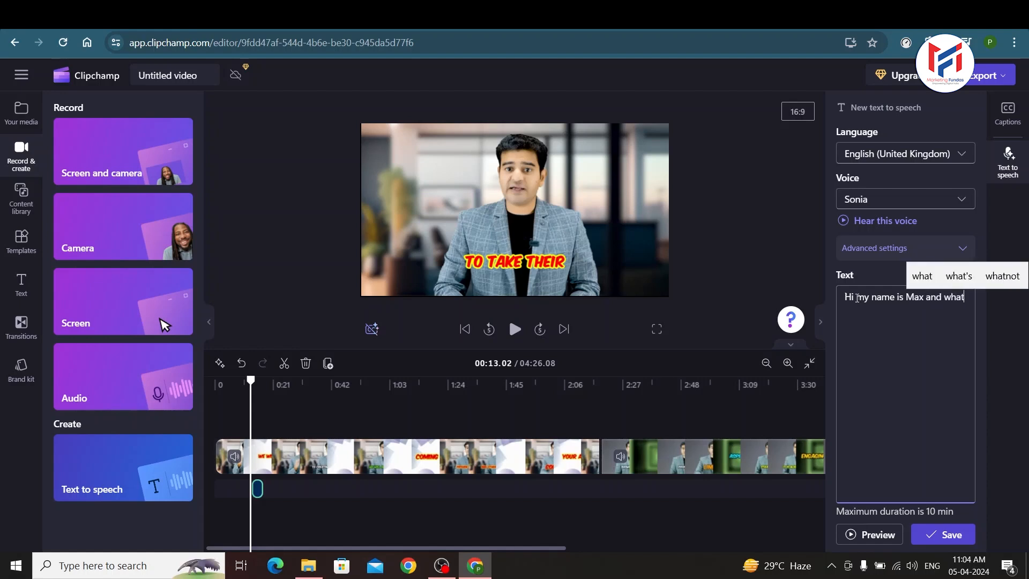
text( is your name?)
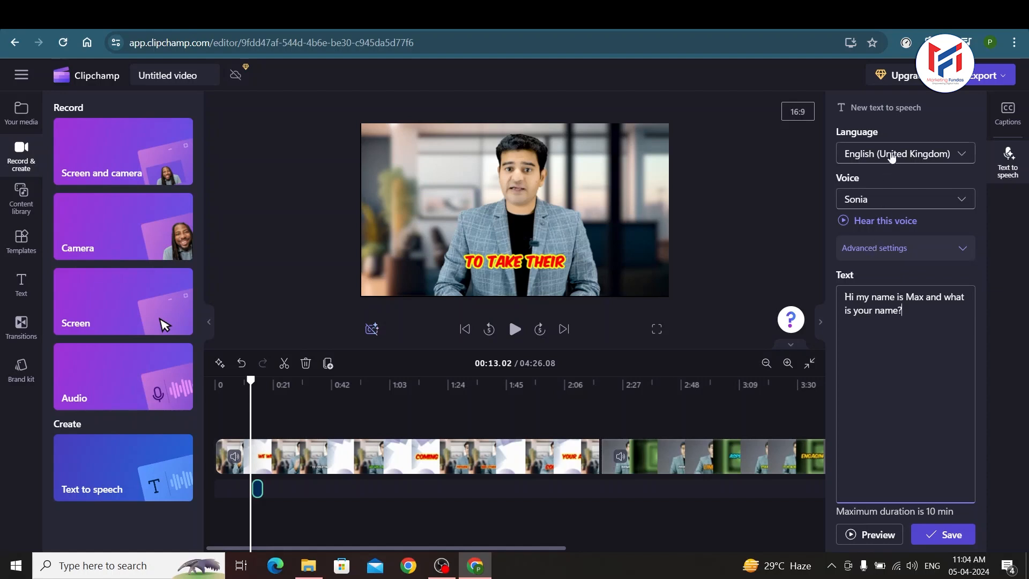
Keep English (United Kingdom) and the Sonia voice, show the advanced voice settings and preview the script
click(892, 155)
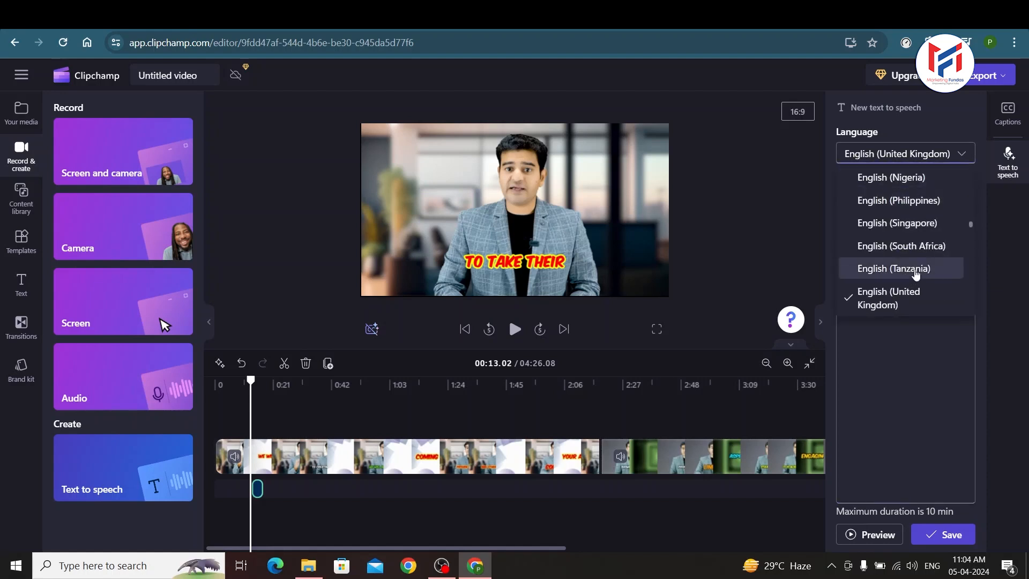
click(902, 373)
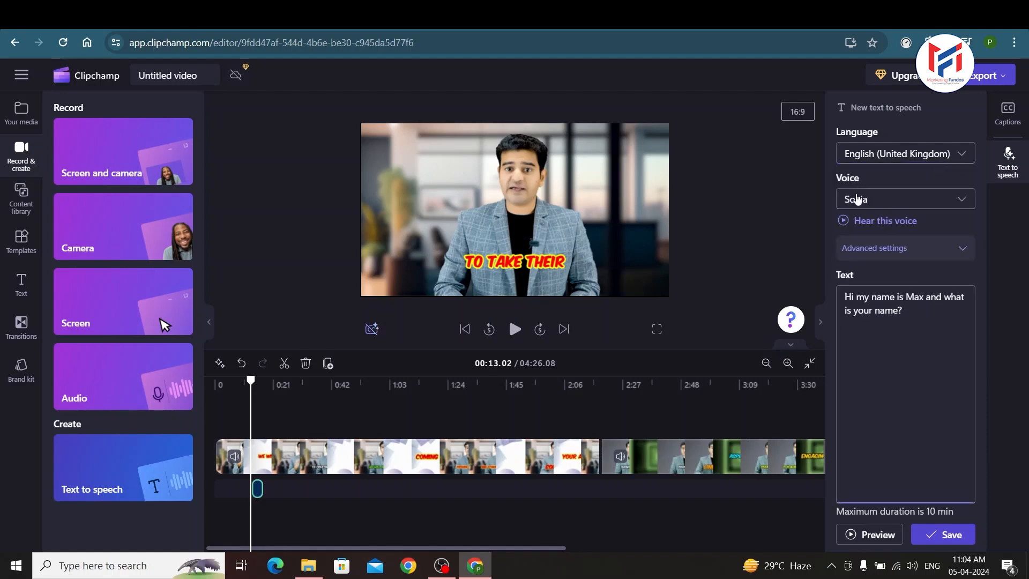
click(858, 201)
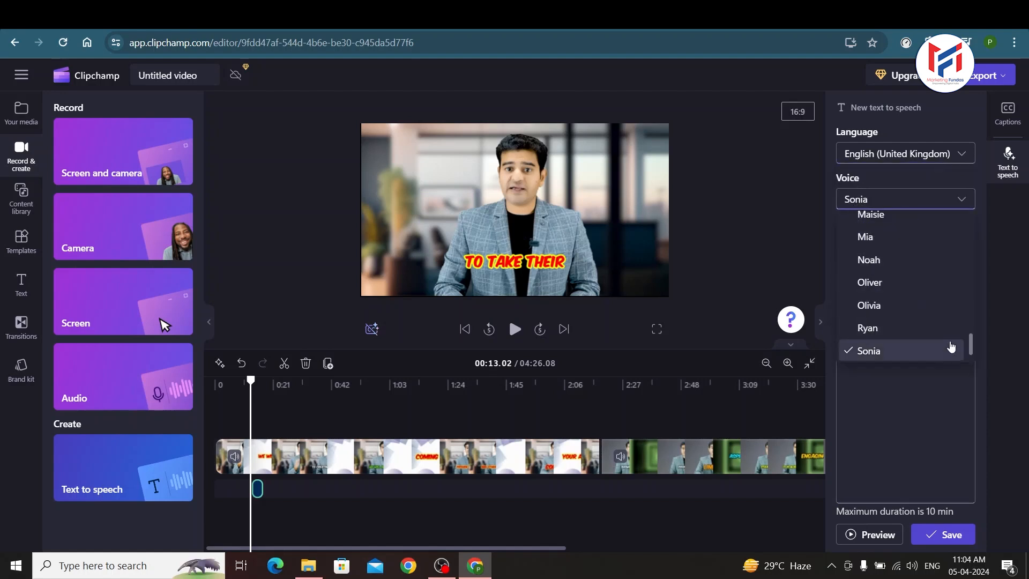
mouse_move(969, 349)
mouse_down()
mouse_move(985, 213)
mouse_move(976, 362)
mouse_up()
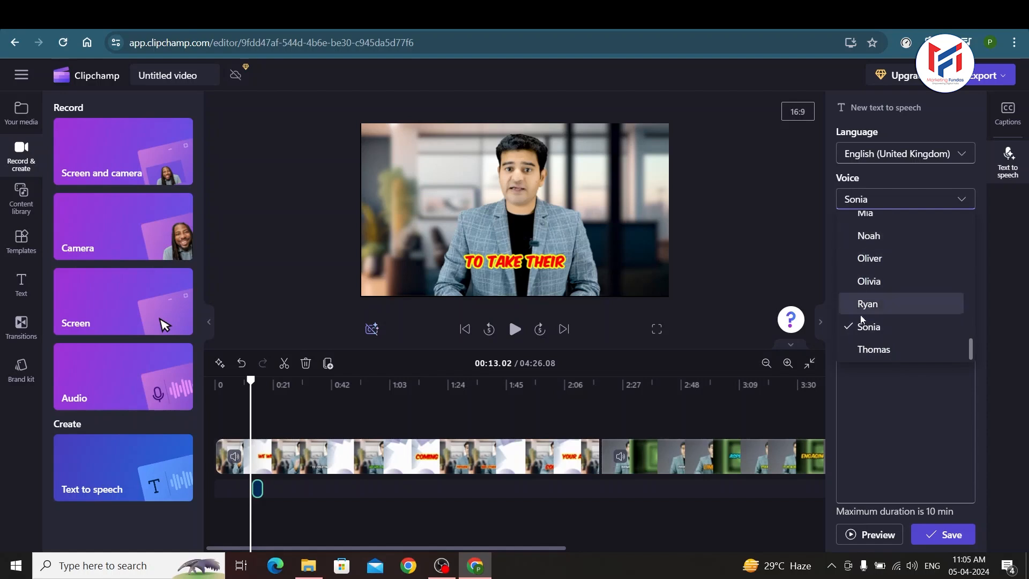
click(858, 328)
click(897, 250)
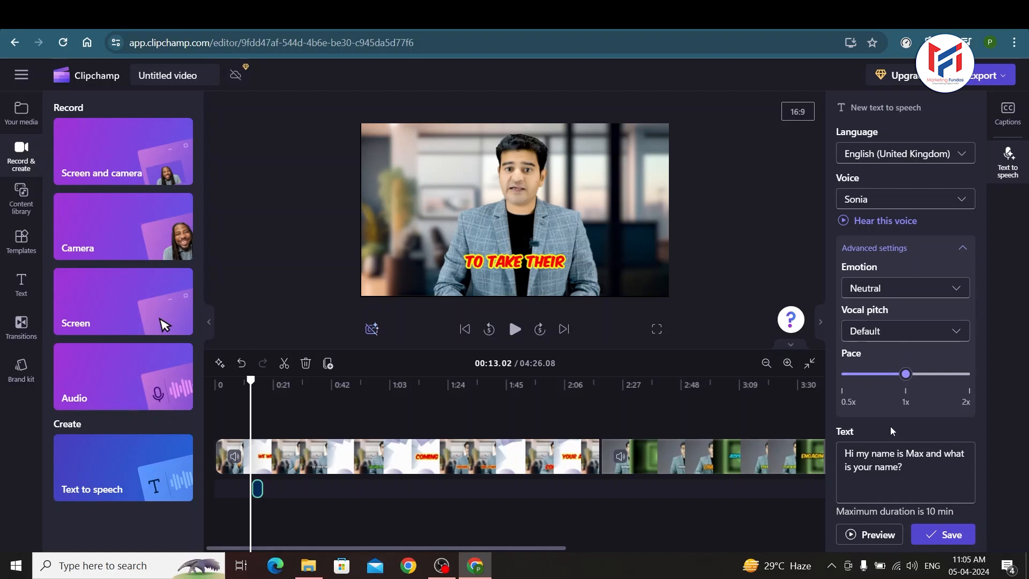
click(859, 536)
Try the Olivia voice and the Abbi voice, previewing the script with each
click(892, 207)
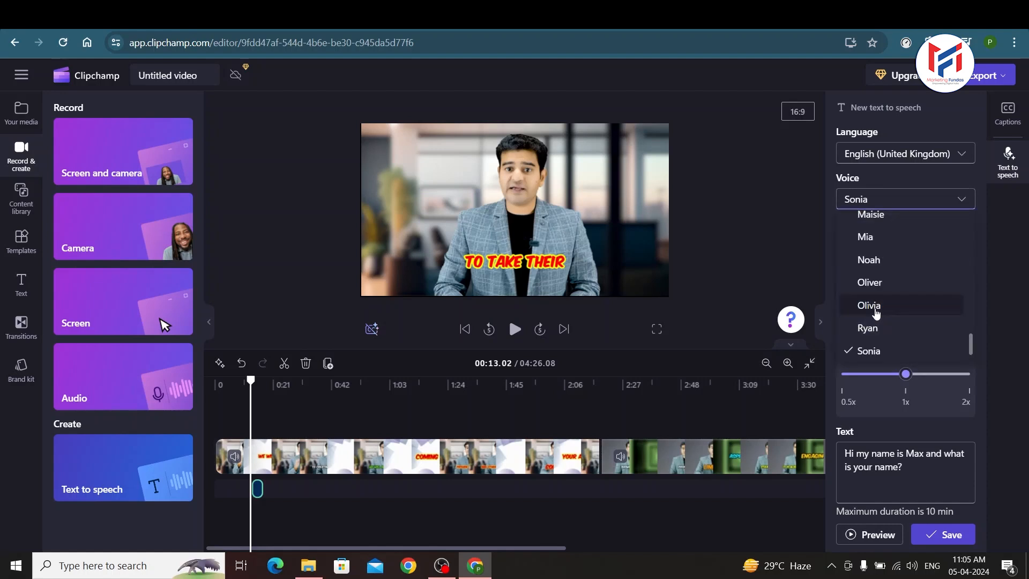
click(876, 313)
click(868, 536)
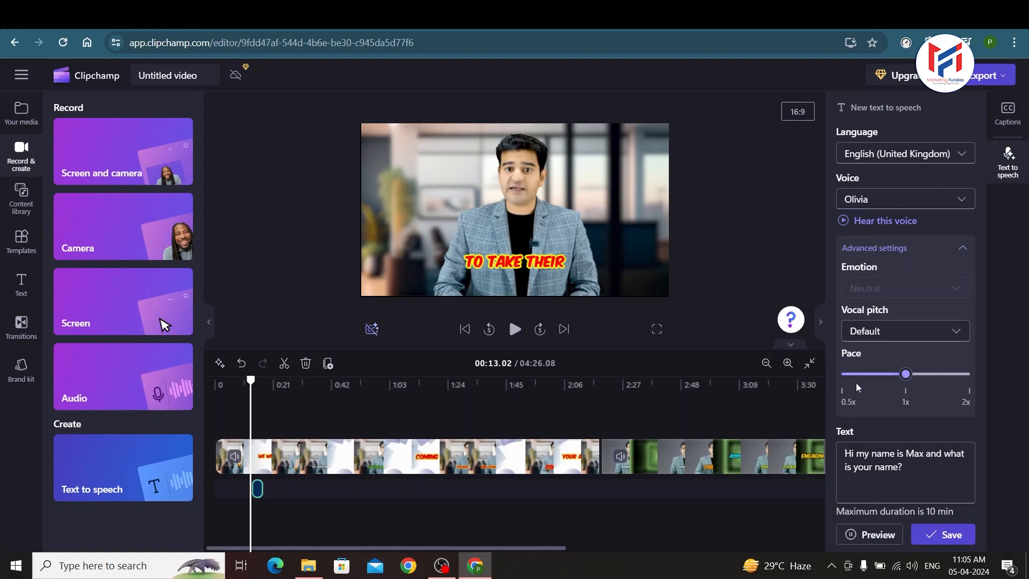
click(907, 202)
scroll(911, 305, up, 5)
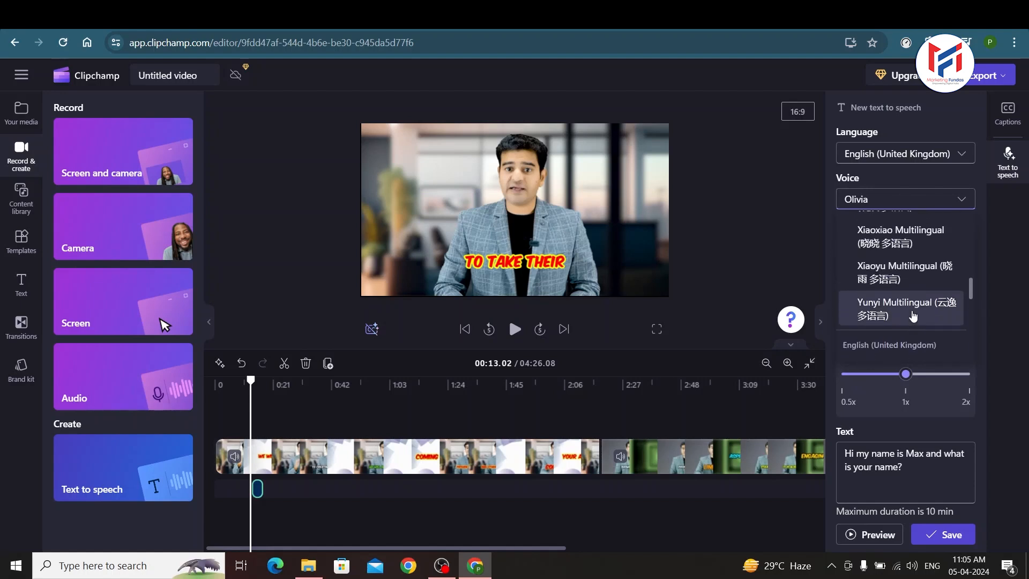
scroll(911, 314, down, 3)
click(906, 235)
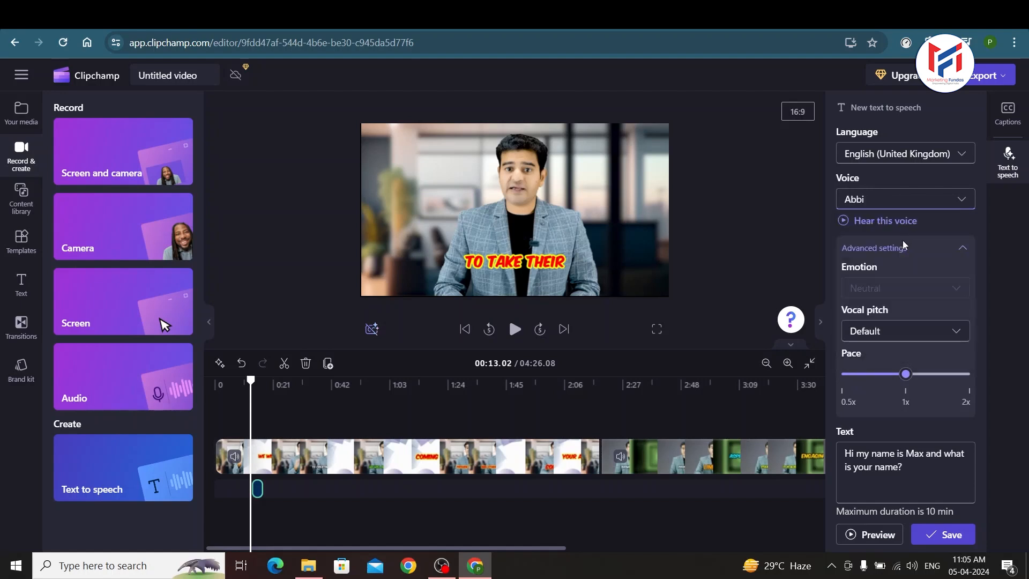
click(856, 527)
click(911, 198)
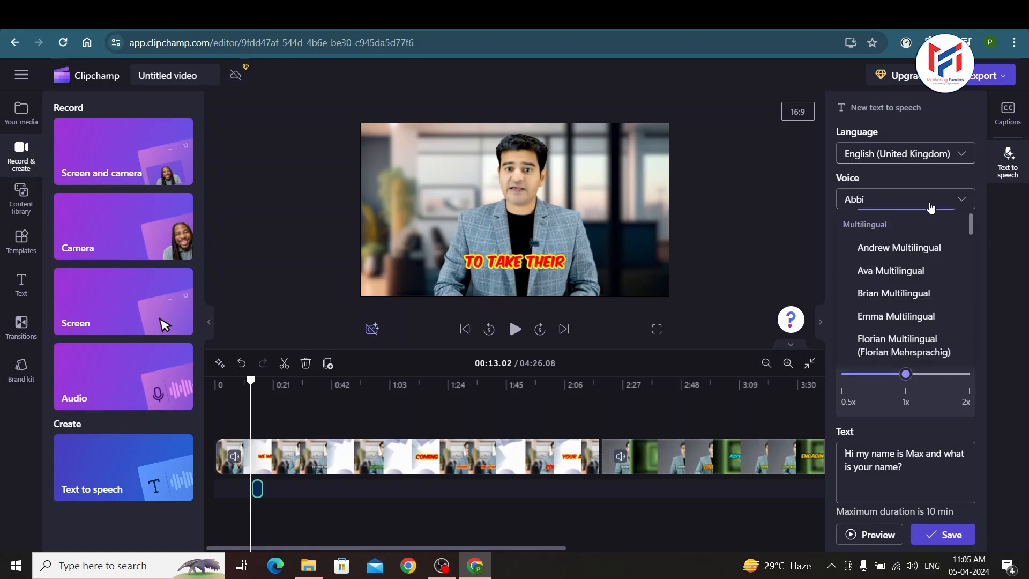
scroll(899, 311, down, 3)
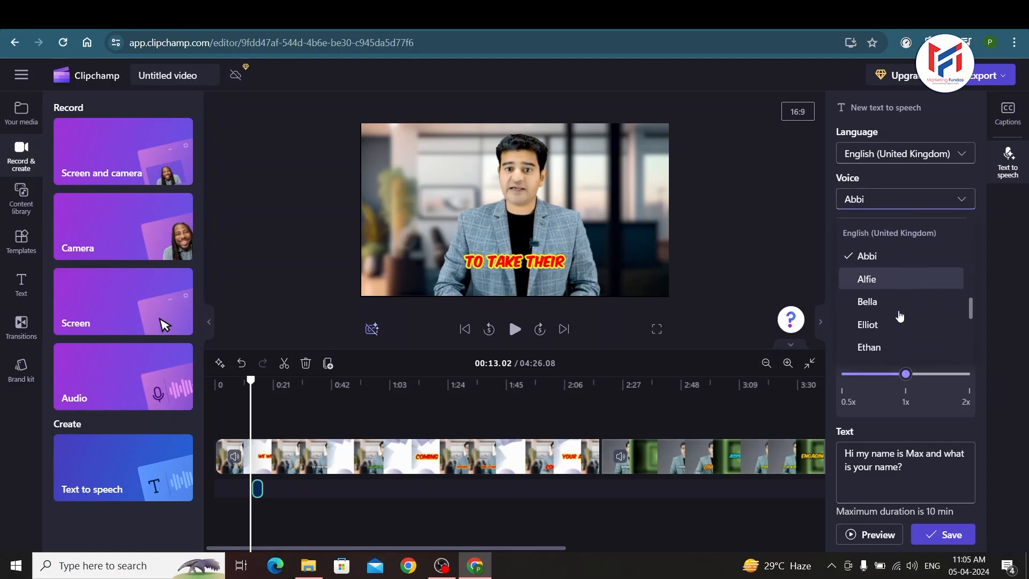
scroll(900, 312, down, 4)
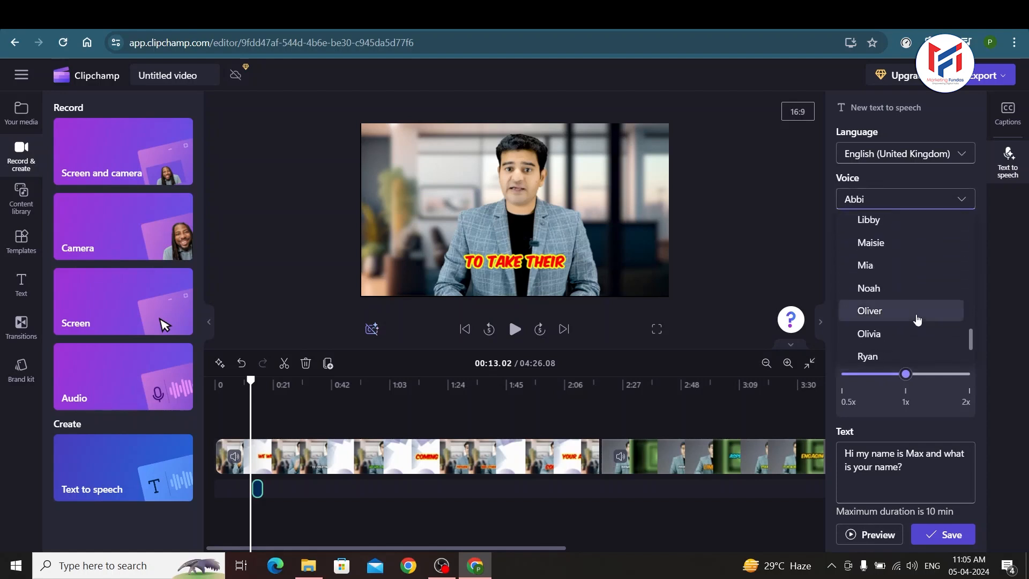
scroll(930, 322, up, 7)
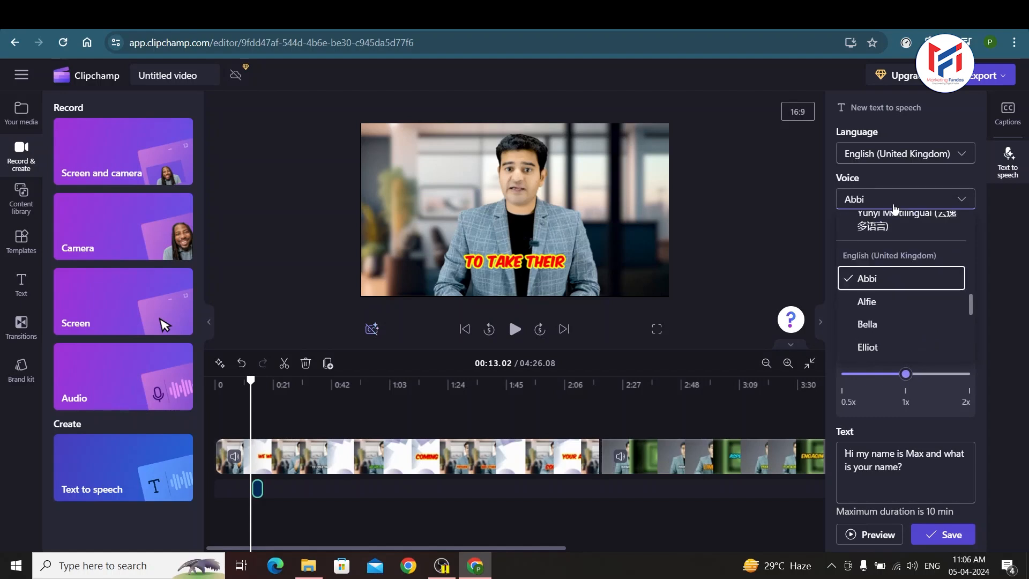
click(896, 209)
click(877, 200)
click(877, 200)
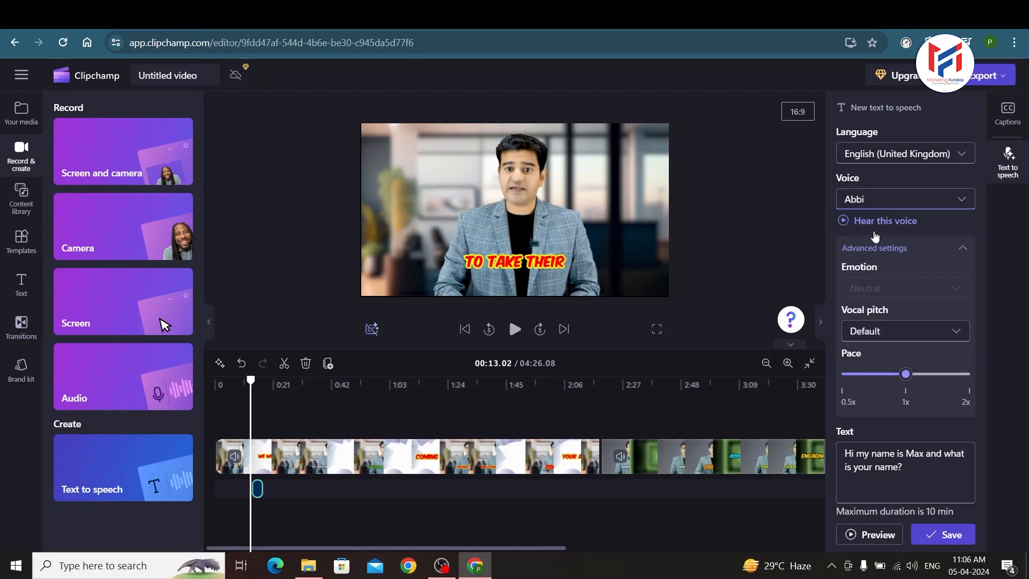
Set the text-to-speech voice to Ryan and preview the script
click(873, 202)
scroll(868, 292, down, 3)
scroll(868, 292, down, 2)
scroll(886, 328, down, 2)
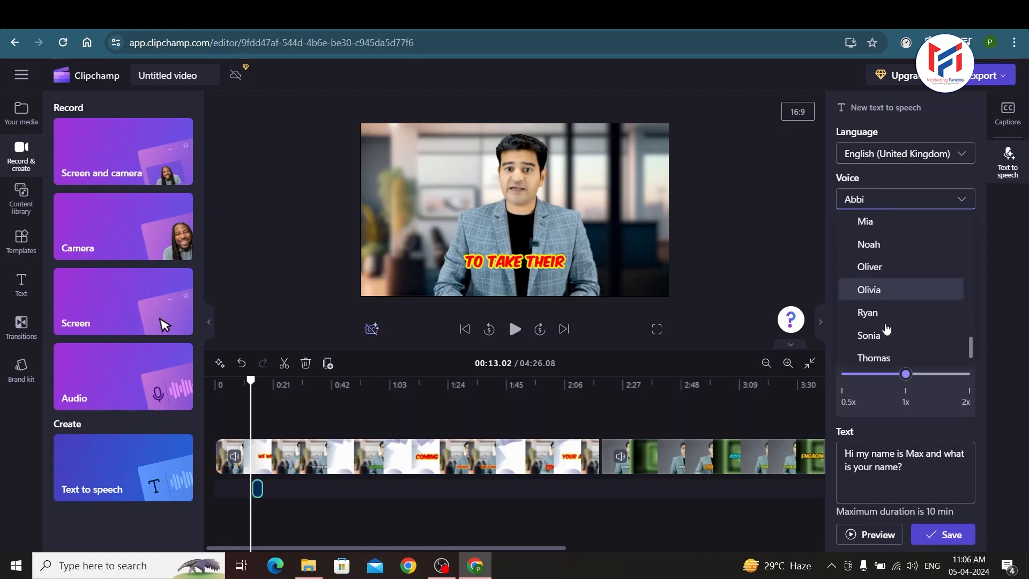
click(871, 303)
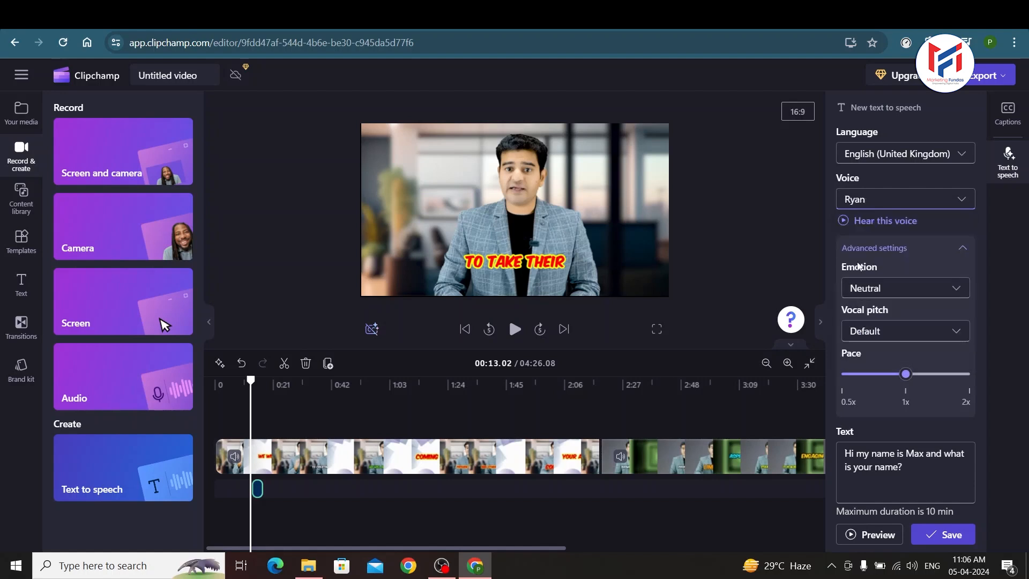
click(850, 538)
Set the Ryan voice's emotion to Cheerful and preview the script
mouse_move(906, 376)
mouse_down()
mouse_move(888, 376)
mouse_move(904, 377)
mouse_up()
click(902, 286)
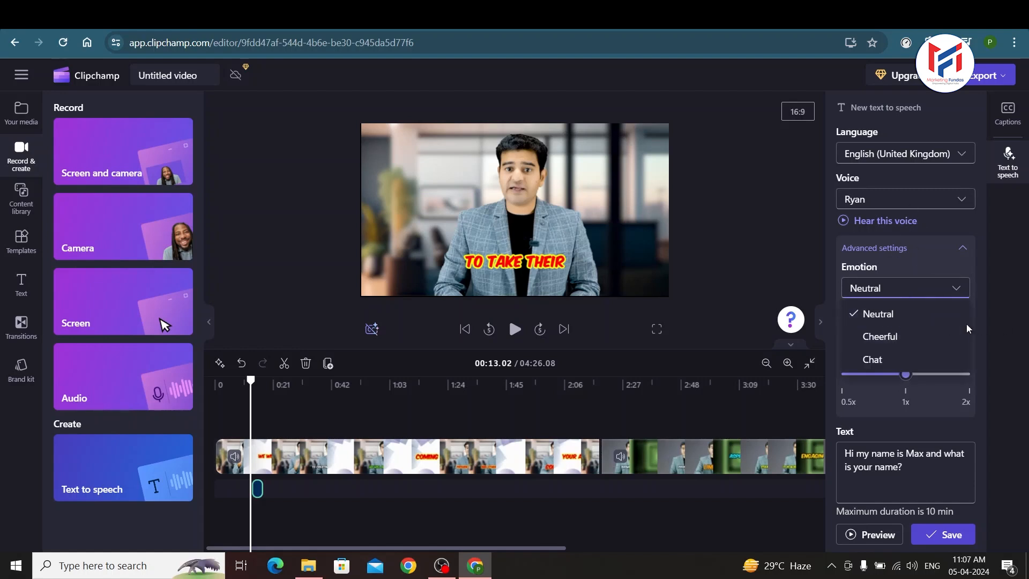
click(897, 339)
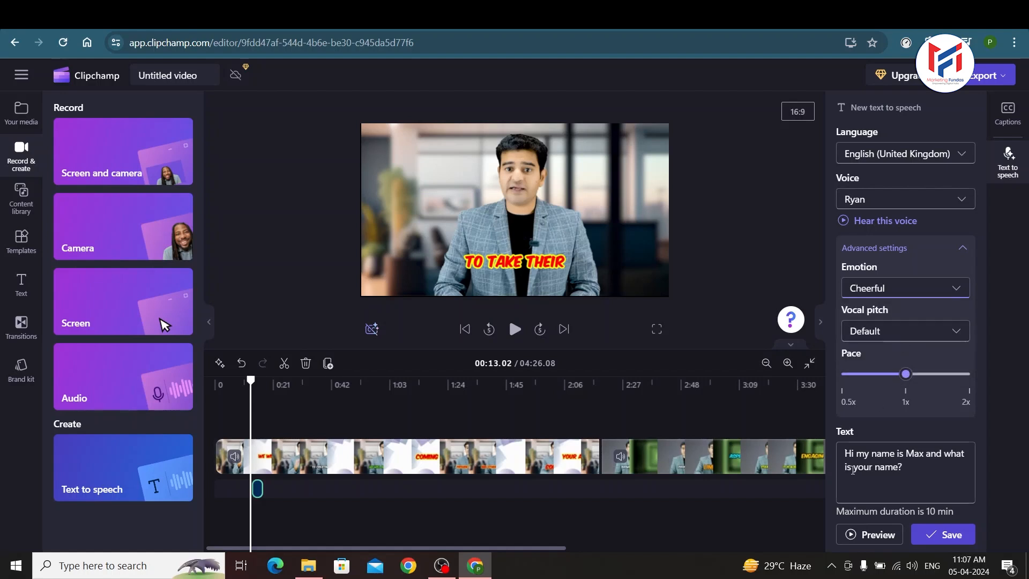
click(862, 534)
click(894, 295)
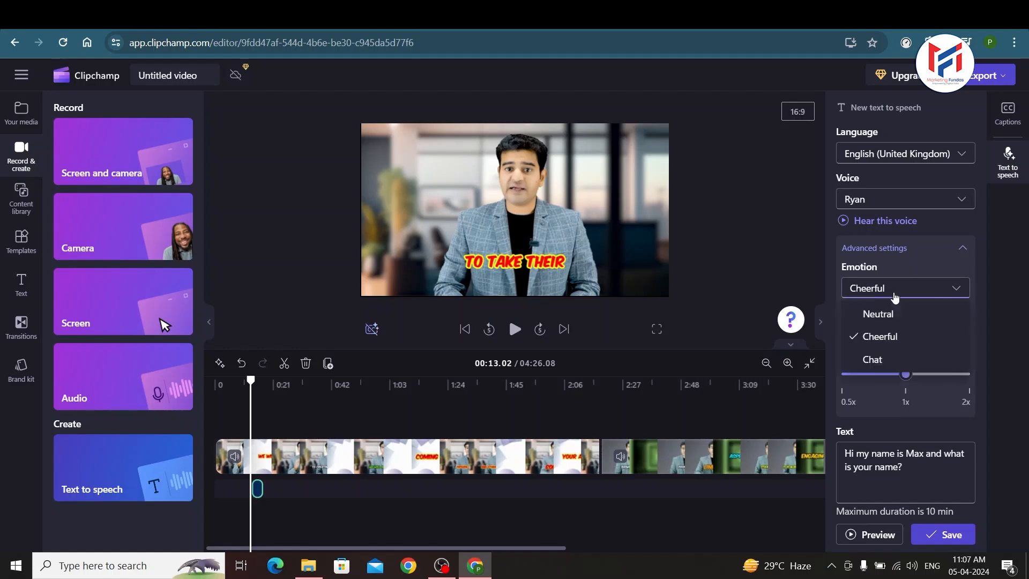
click(879, 396)
Set the vocal pitch to Medium and save the voiceover to the timeline
click(869, 335)
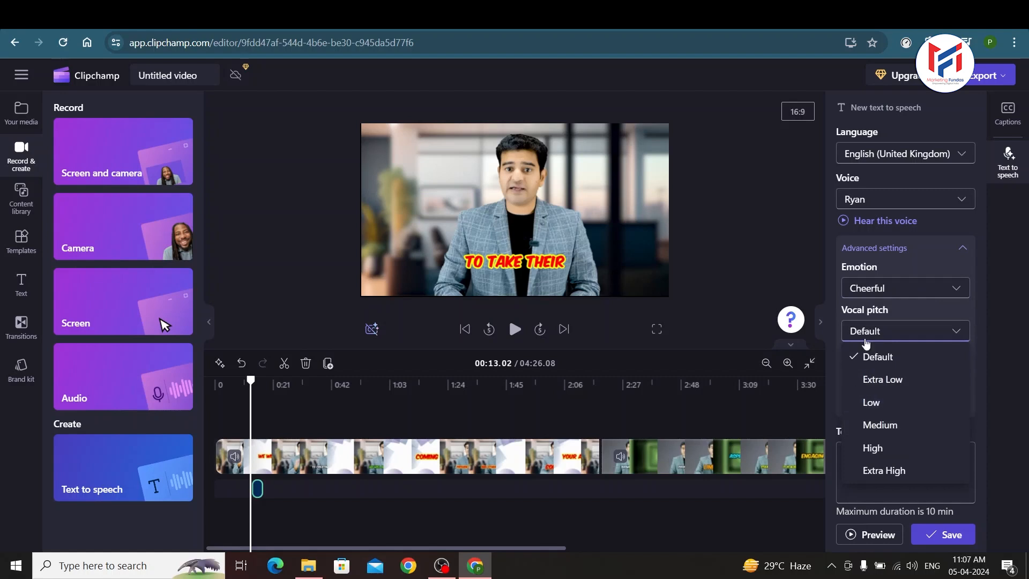
click(859, 423)
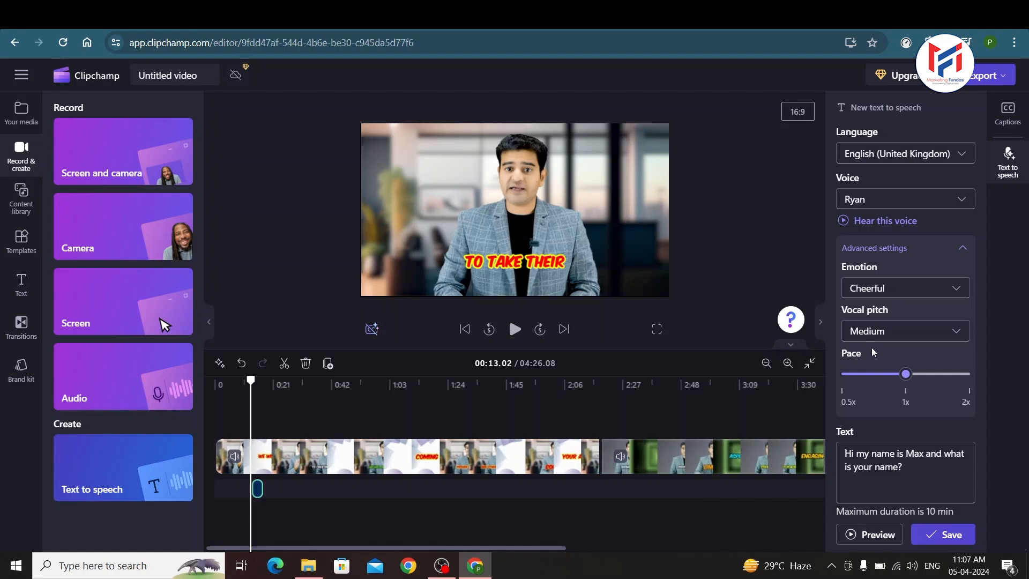
click(945, 534)
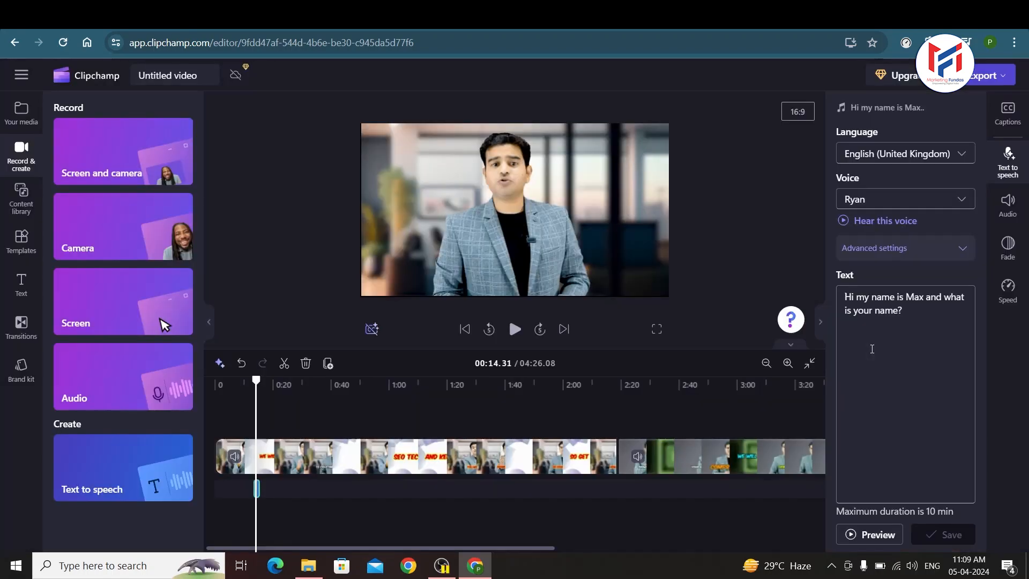
Move the playhead to about 00:12.56, just before the voiceover clip, and briefly play back that section
click(256, 383)
drag(257, 382, 251, 382)
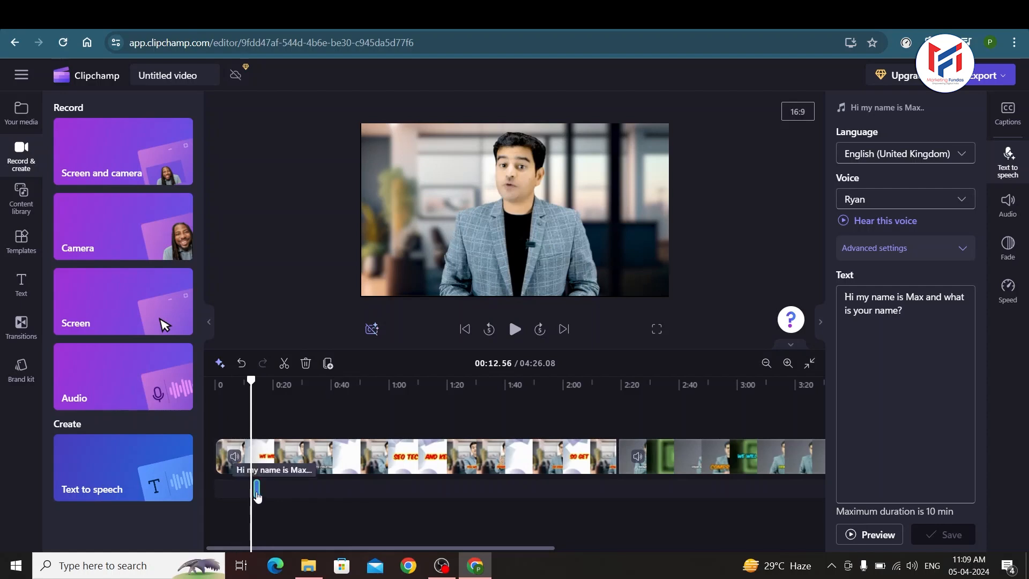
mouse_move(261, 495)
mouse_down()
mouse_move(453, 489)
mouse_move(259, 479)
mouse_move(257, 487)
mouse_up()
click(257, 446)
click(260, 401)
key(space)
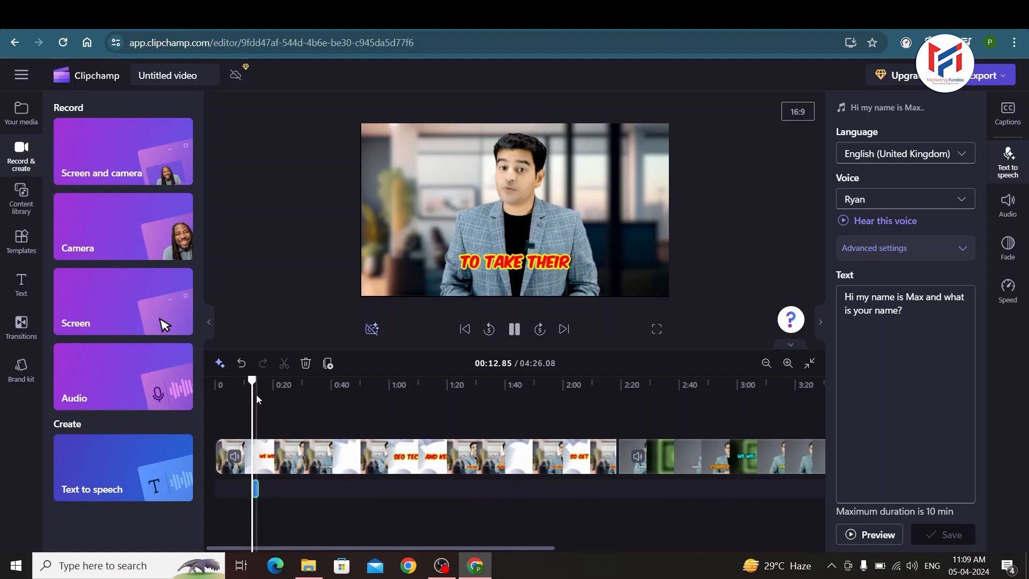
key(space)
Mute the audio of the first video clip on the timeline
click(235, 460)
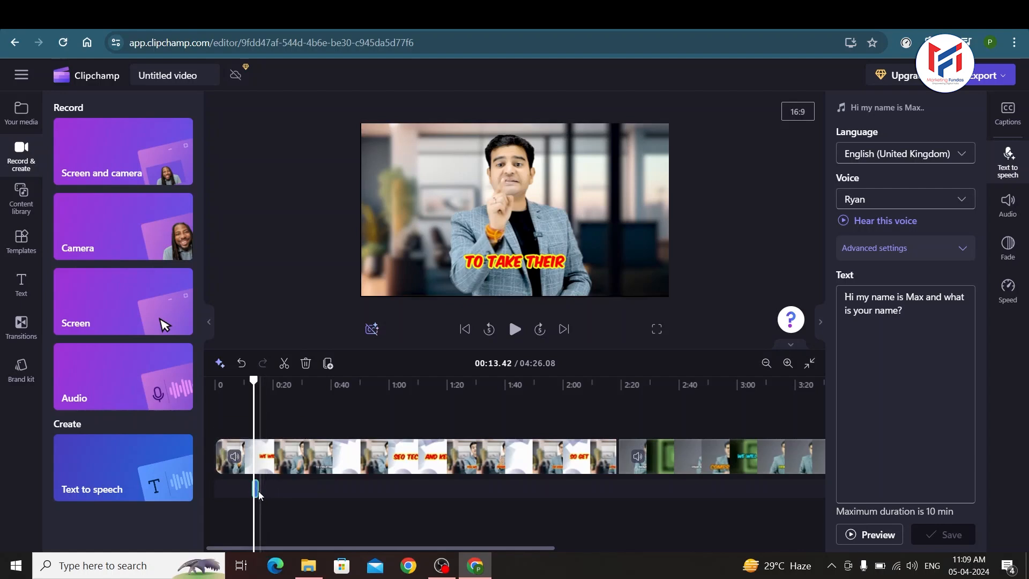
click(235, 458)
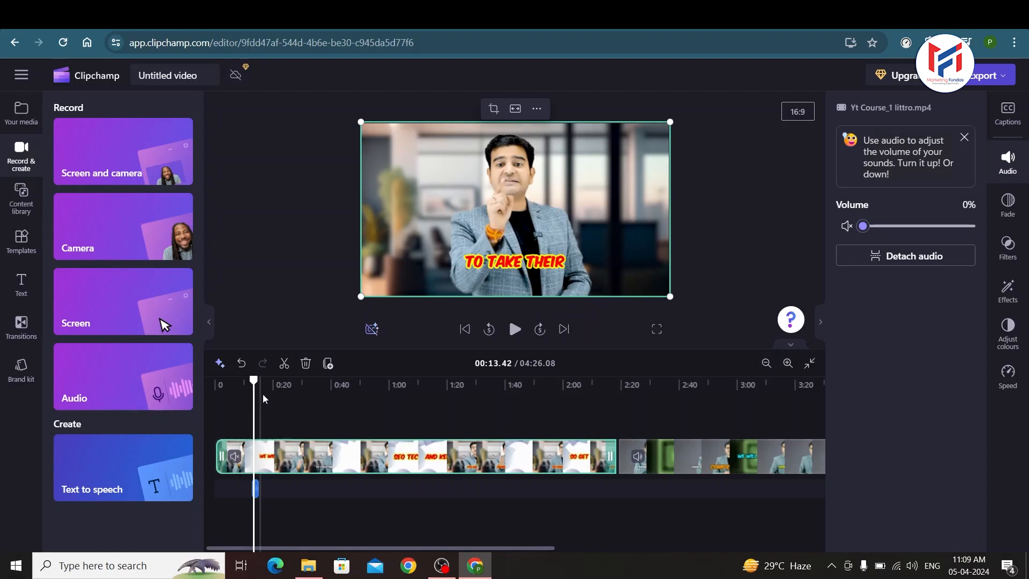
Play back a short stretch of the timeline around the voiceover to check it with the first clip muted
click(513, 337)
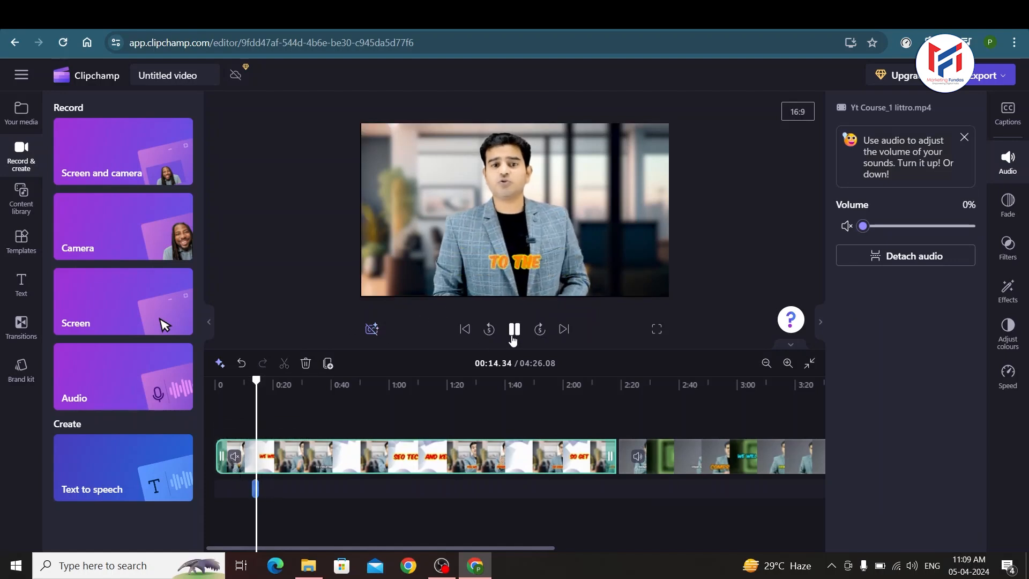
click(307, 460)
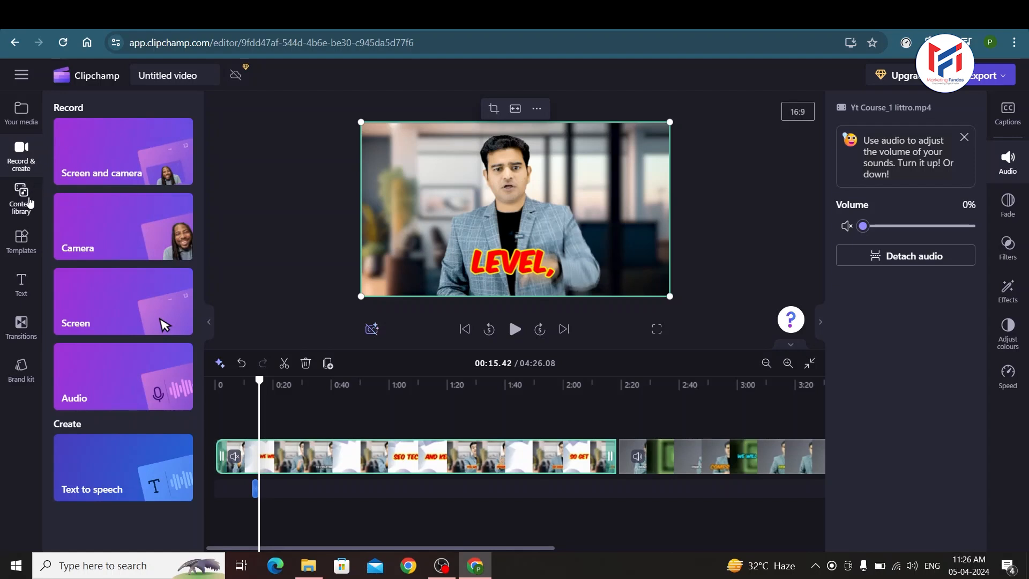
Find the "Go hard" music track in the content library's Clipchamp selects collection and add it to the timeline
click(29, 200)
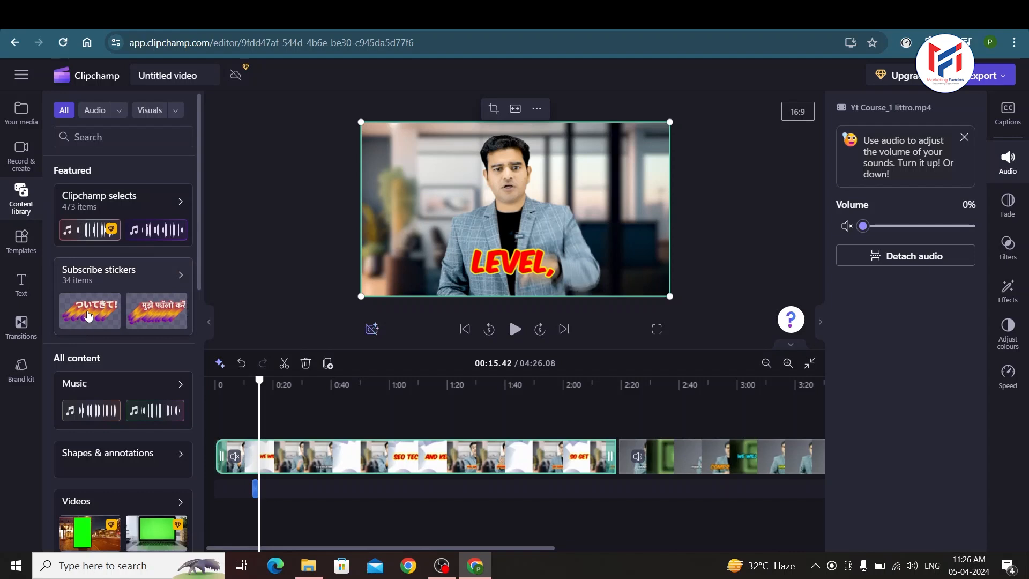
scroll(91, 318, down, 3)
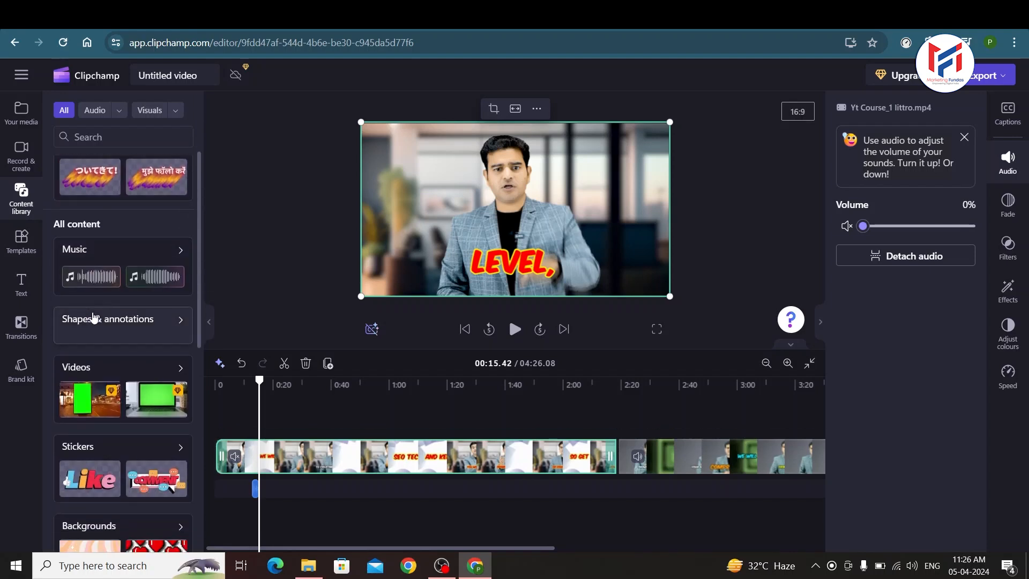
scroll(94, 318, down, 1)
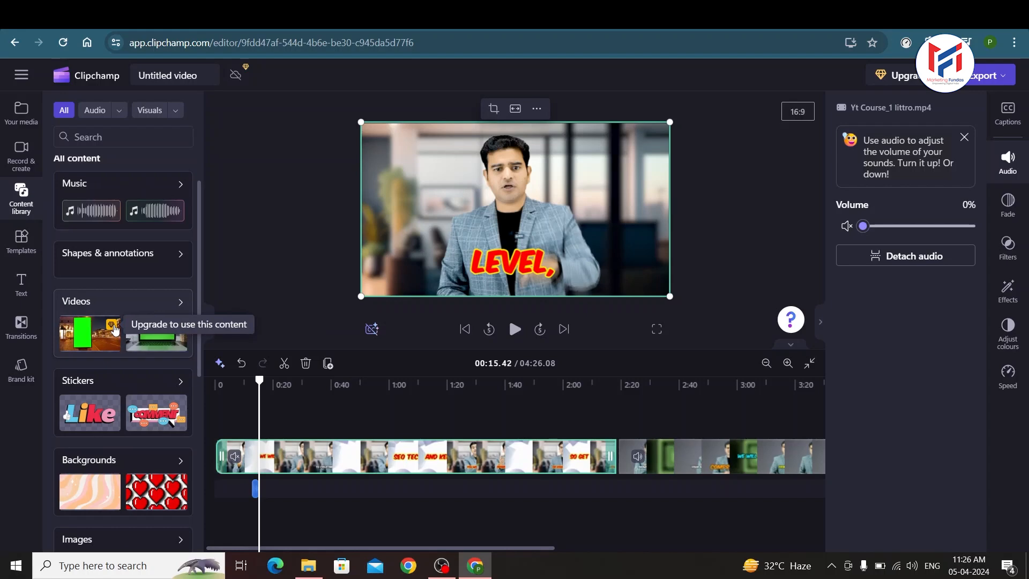
scroll(114, 329, up, 3)
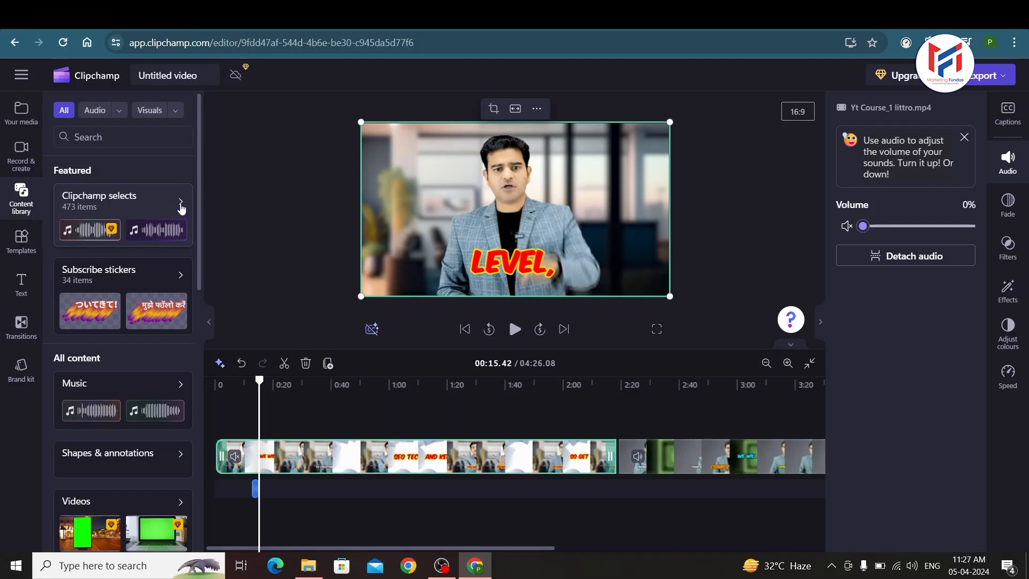
click(181, 204)
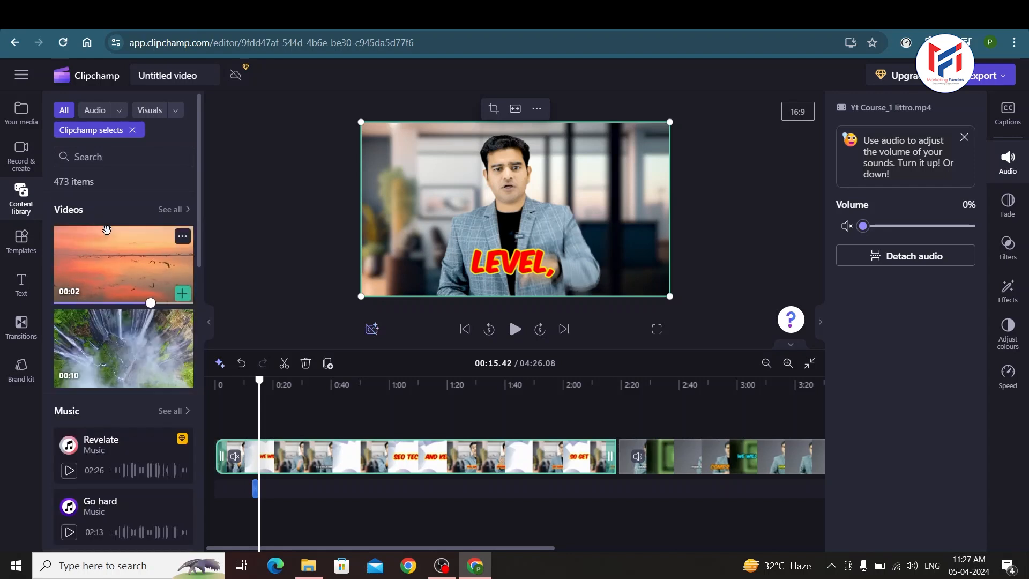
scroll(81, 395, down, 3)
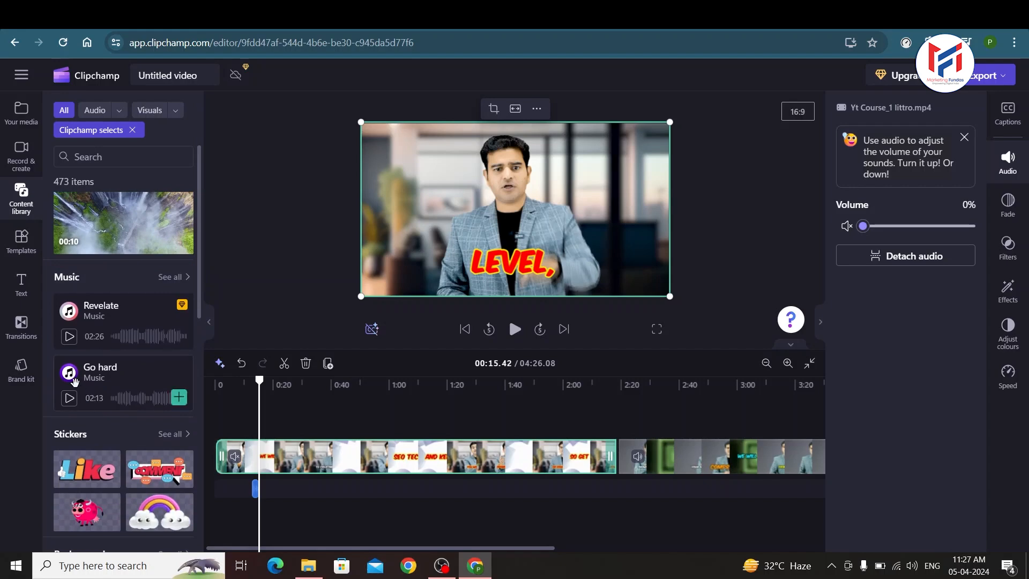
click(69, 398)
click(179, 398)
Move the "Go hard" music clip to the very start of the timeline, beneath the first video clip
right_click(500, 479)
right_click(435, 469)
click(409, 479)
drag(409, 481, 364, 479)
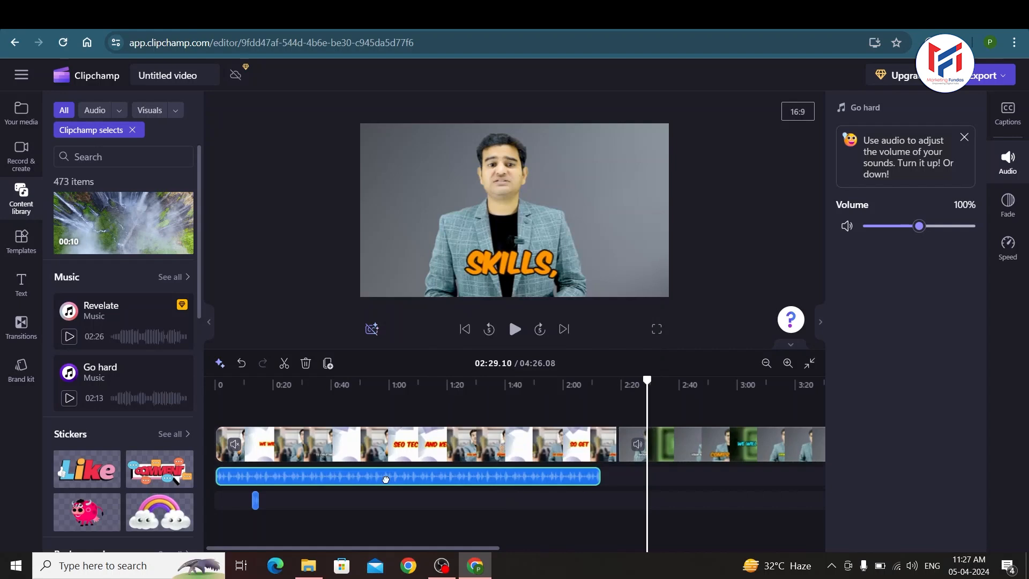
Play back the opening seconds of the timeline to check how the "Go hard" background music sounds
click(218, 385)
key(space)
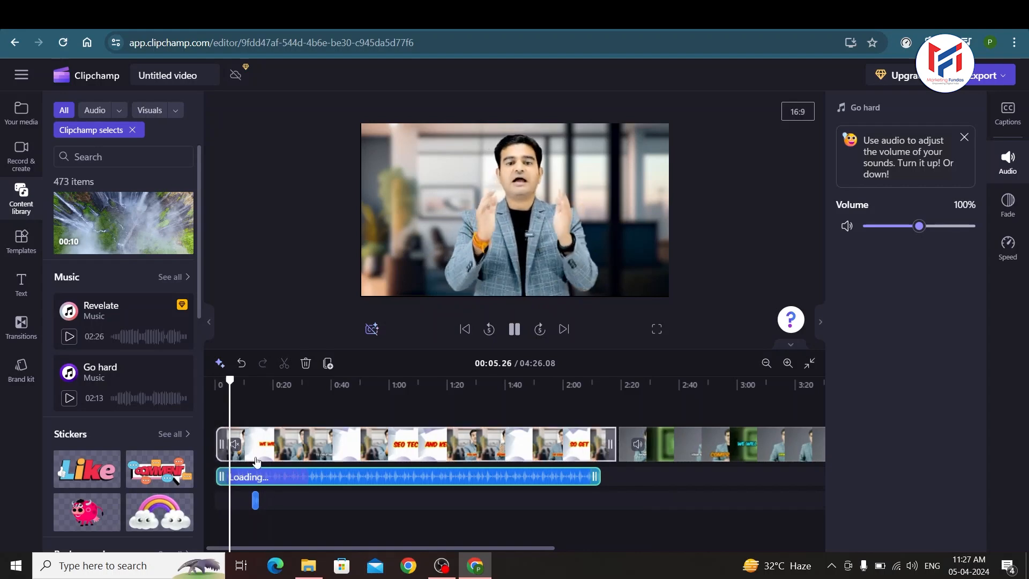
key(space)
click(225, 382)
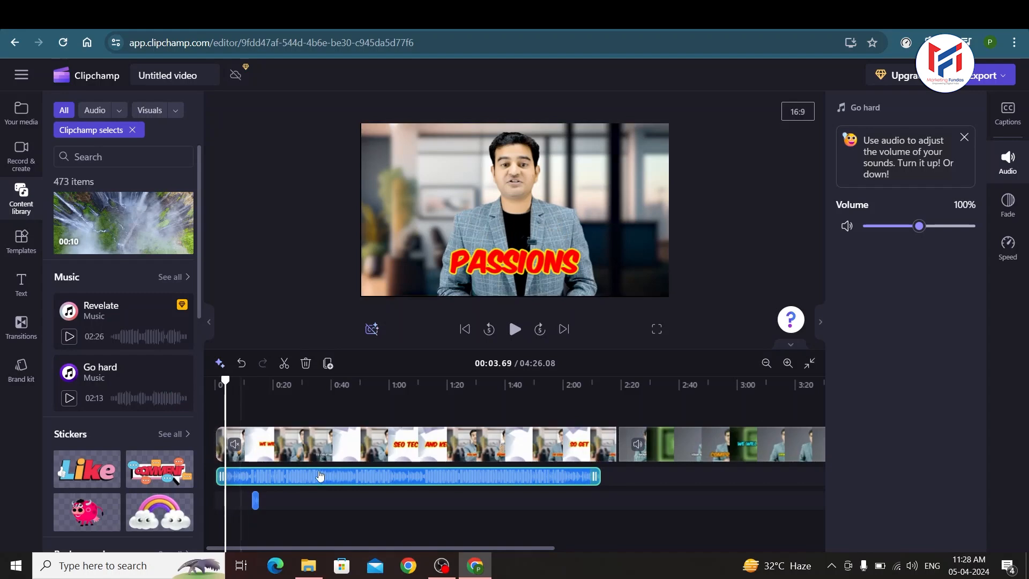
key(space)
key(space)
key(space)
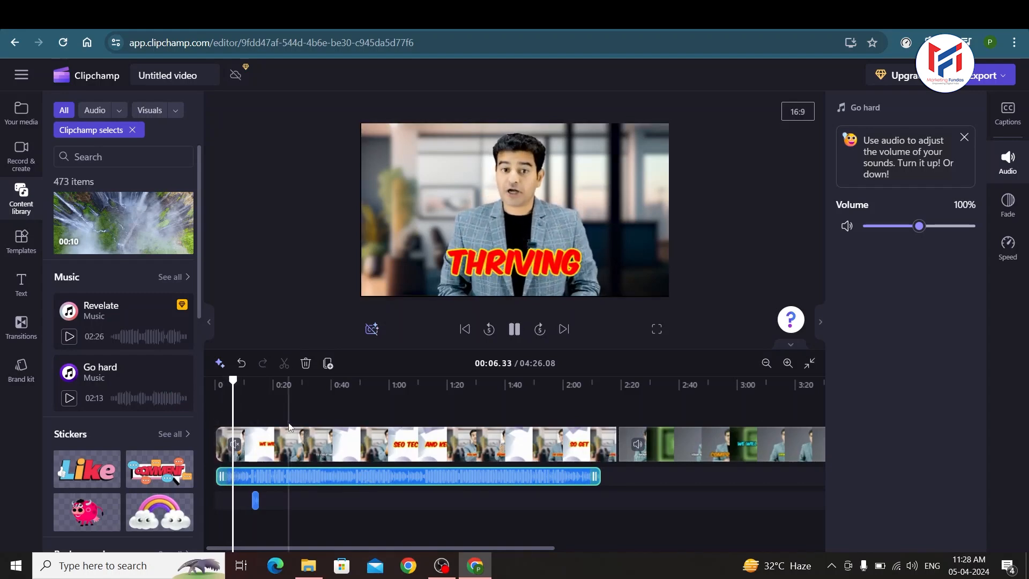
key(space)
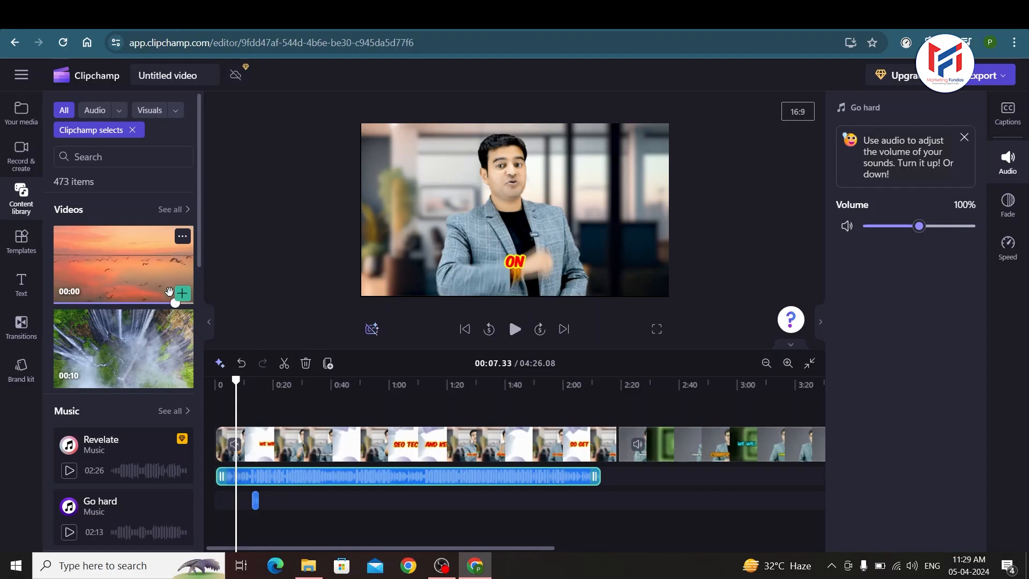
Examine the YouTube template collection in the editor, looking through its intro and outro designs
click(17, 245)
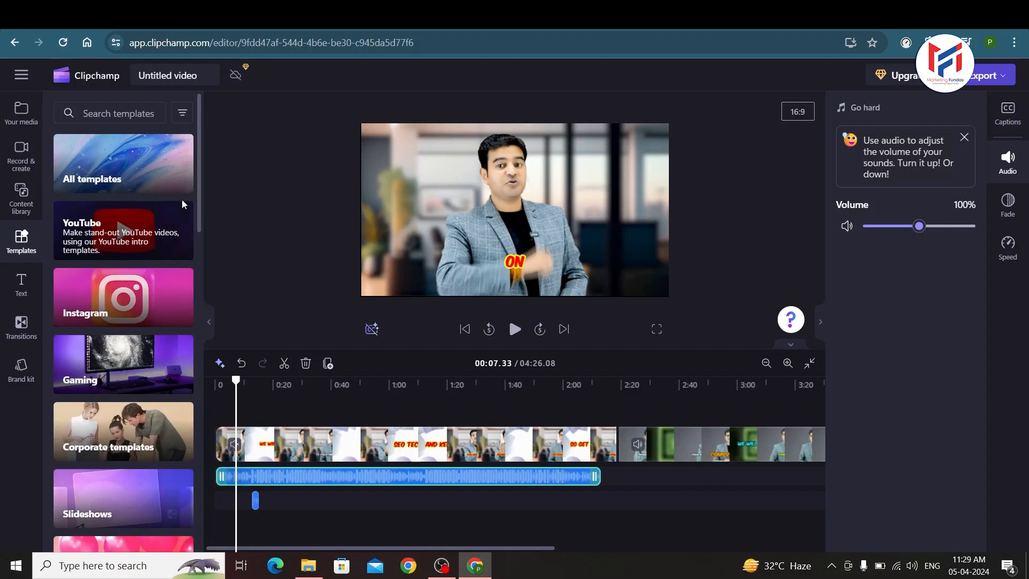
drag(199, 199, 190, 178)
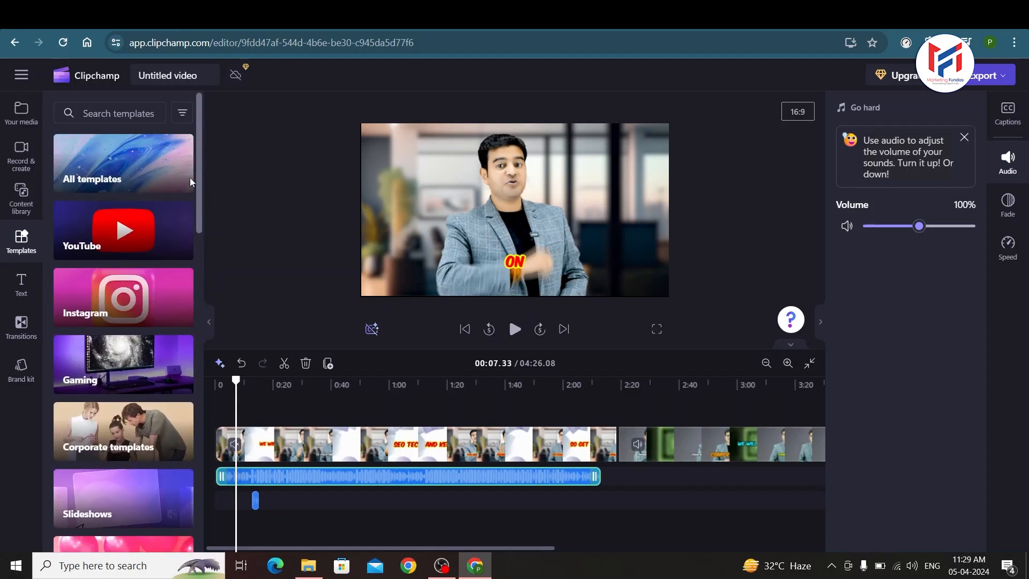
click(105, 236)
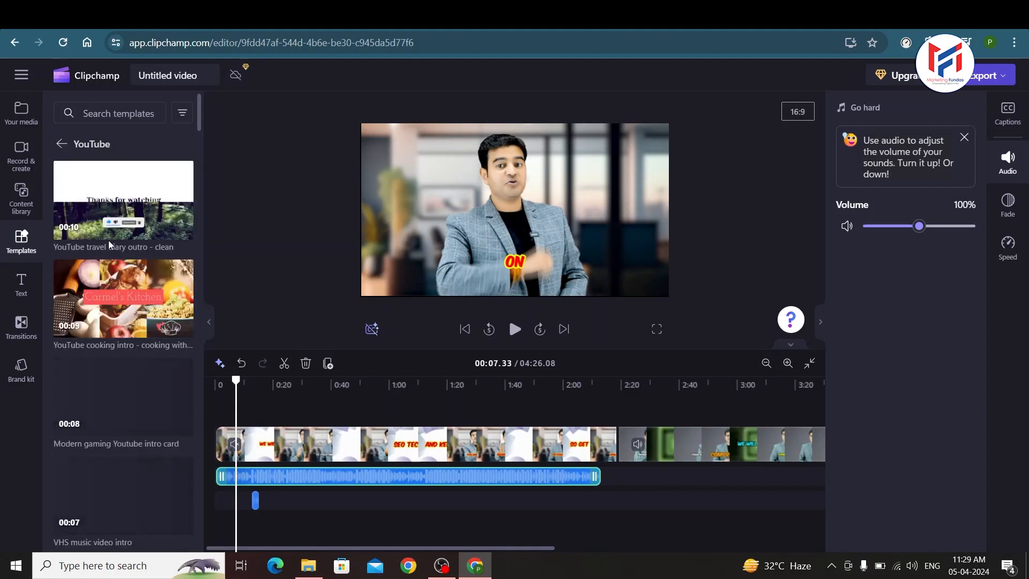
scroll(109, 240, down, 3)
scroll(102, 291, down, 6)
scroll(101, 291, down, 4)
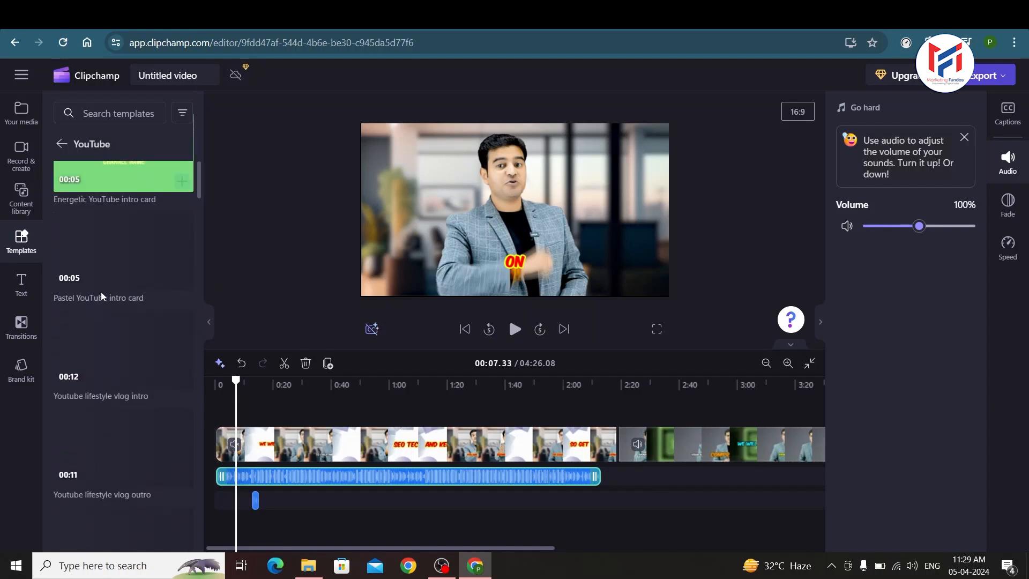
scroll(101, 291, up, 3)
scroll(100, 290, up, 2)
scroll(100, 290, down, 2)
scroll(101, 292, up, 4)
scroll(100, 292, up, 6)
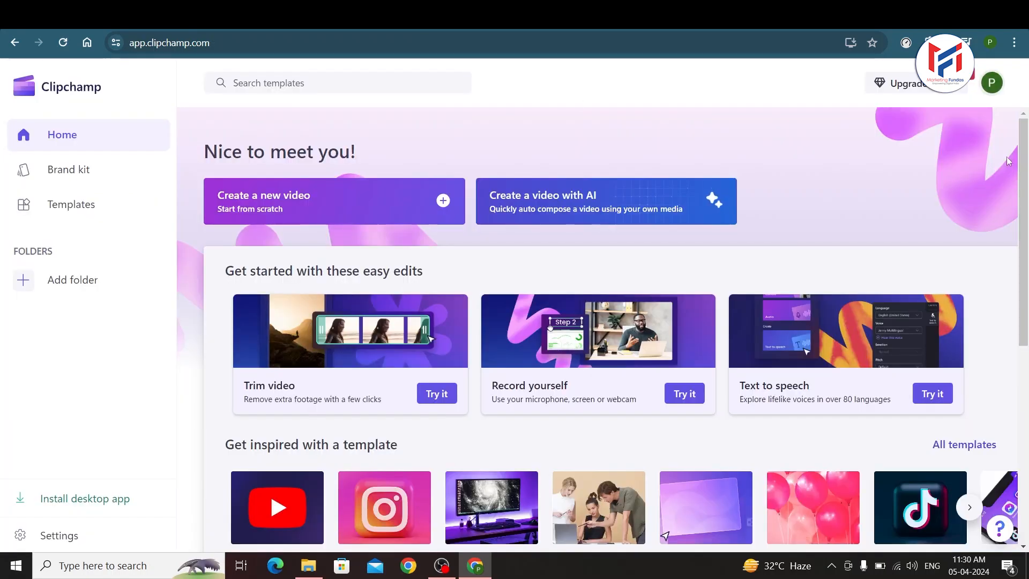
Look through the YouTube template collection on the Clipchamp home page and decline the incoming WhatsApp call
scroll(397, 353, down, 2)
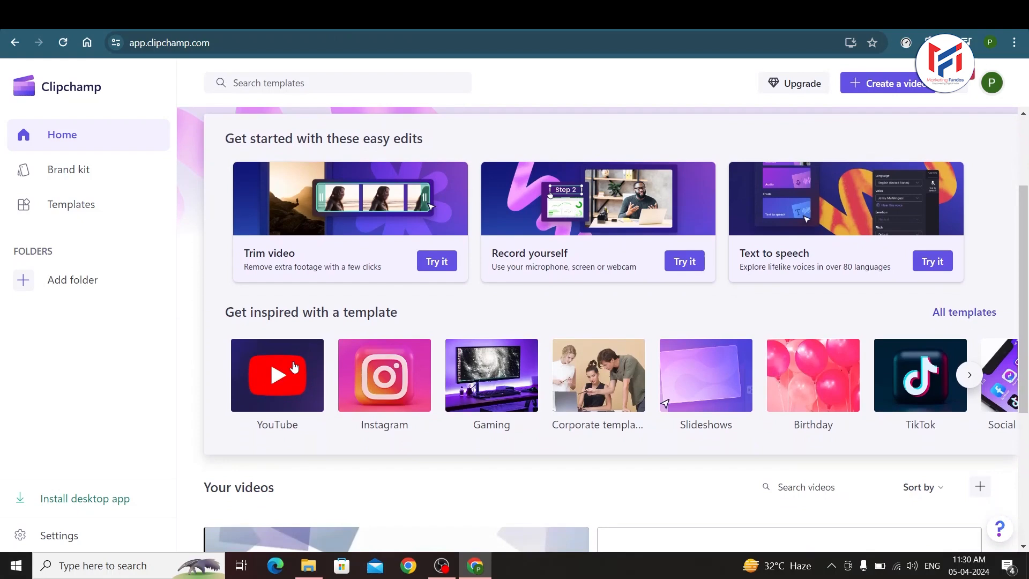
click(295, 366)
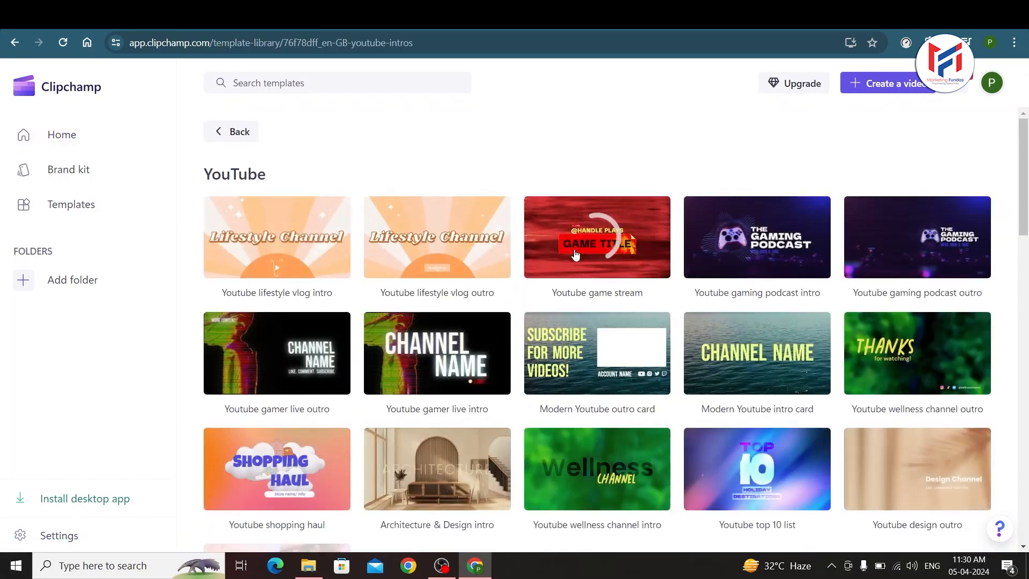
scroll(983, 214, down, 20)
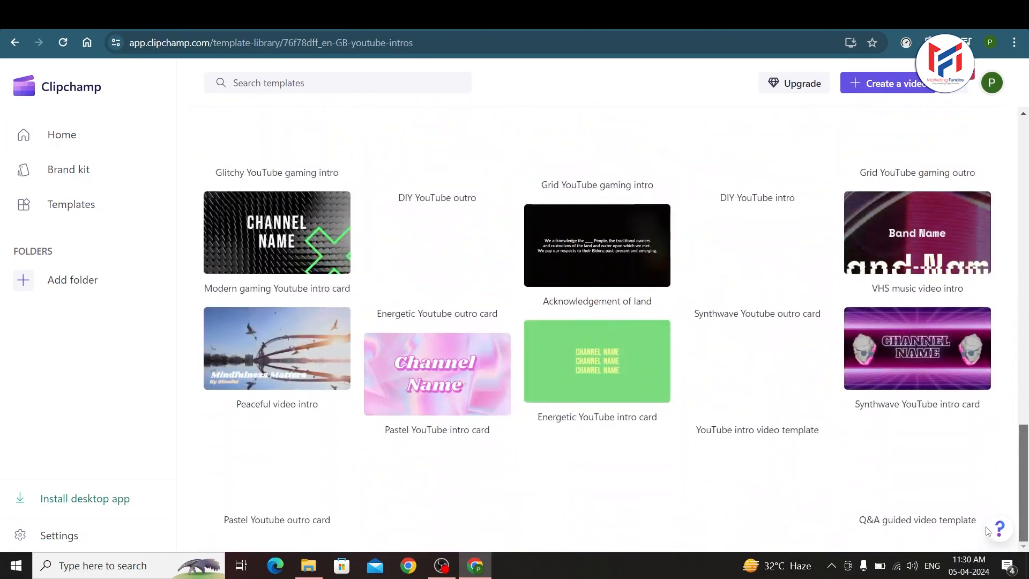
scroll(842, 170, up, 20)
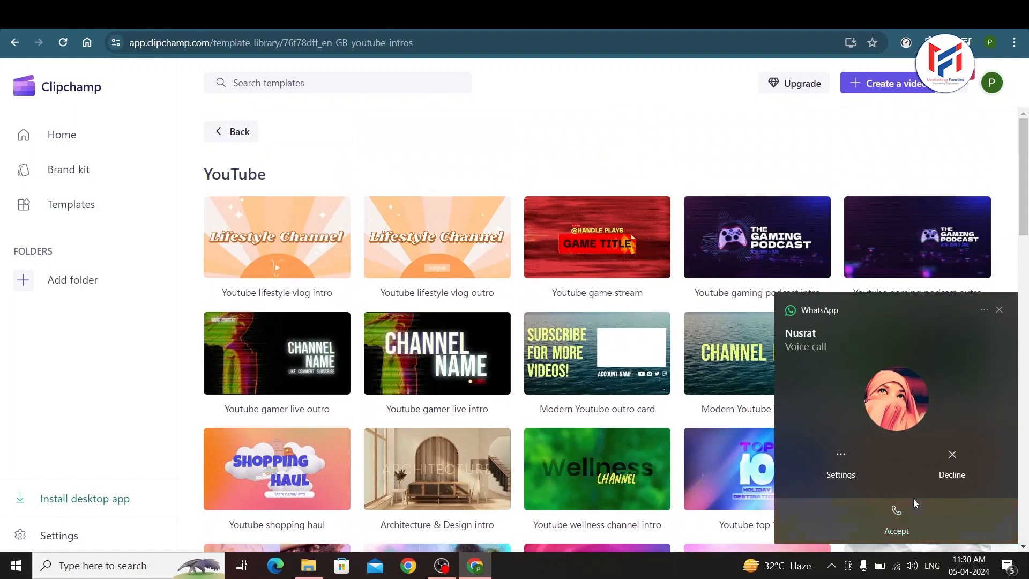
click(950, 459)
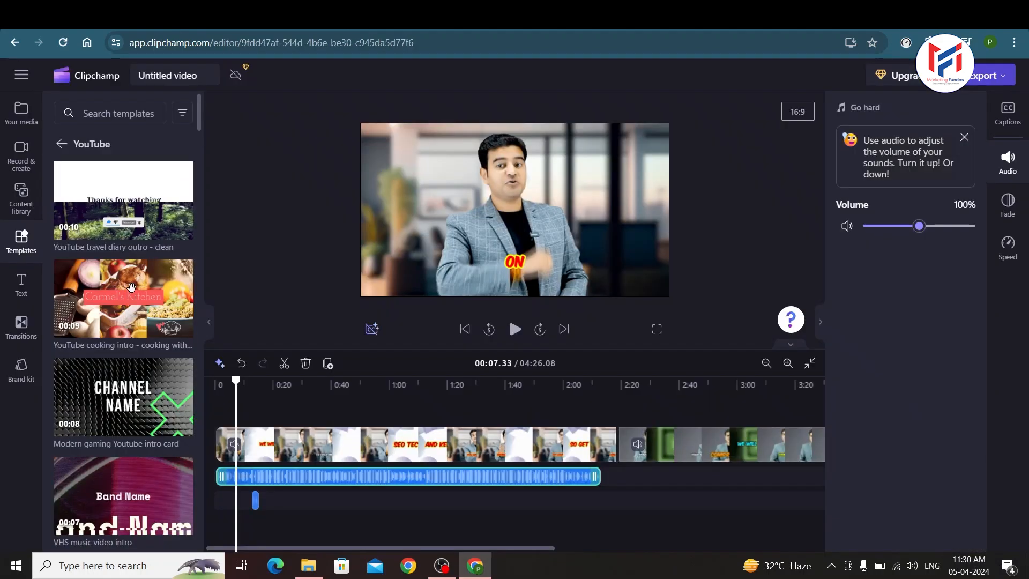
Check the YouTube cooking intro template in the editor, then look through the remaining template categories
mouse_move(131, 301)
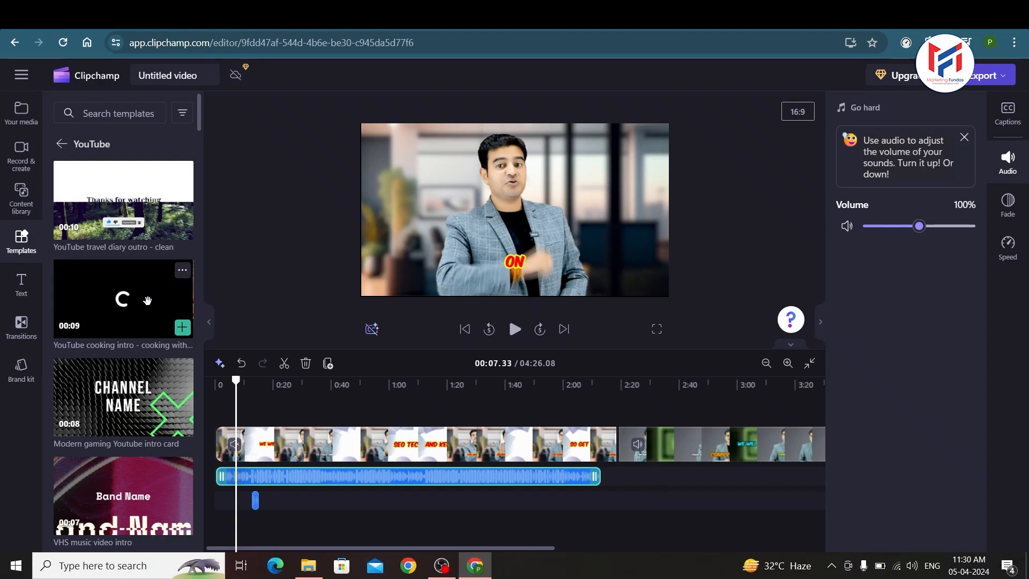
click(62, 142)
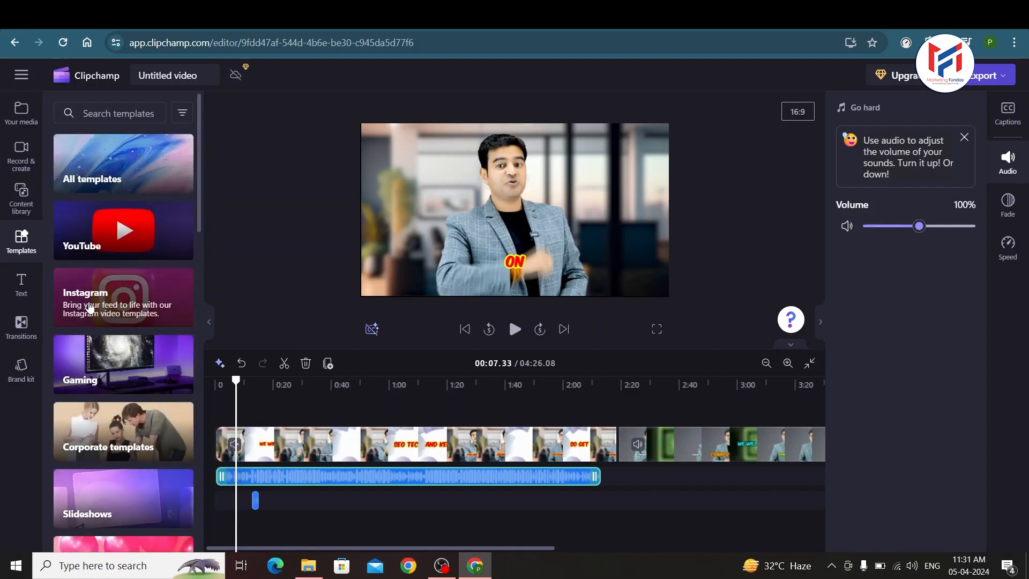
scroll(92, 306, down, 1)
scroll(92, 308, down, 1)
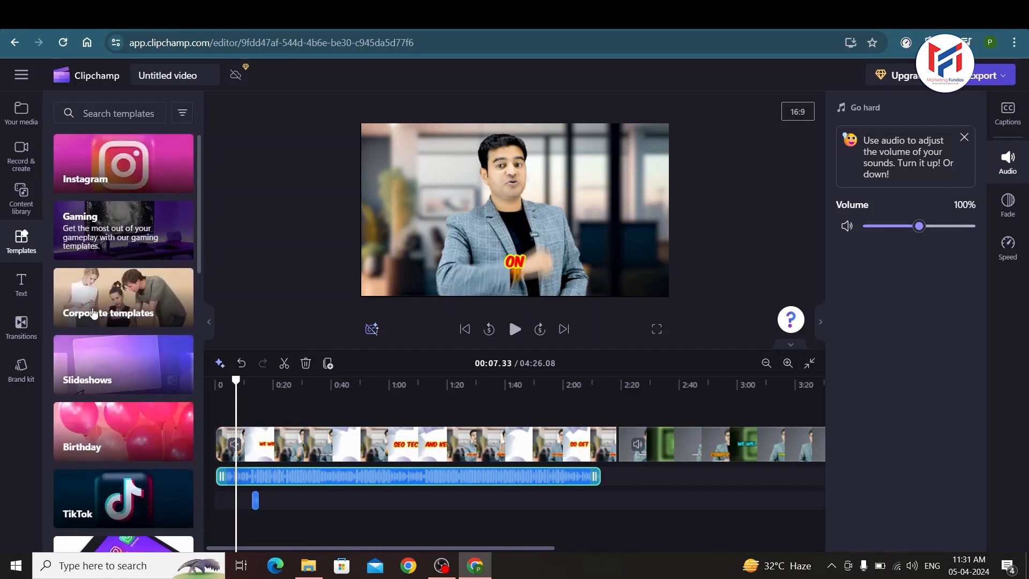
scroll(99, 365, down, 5)
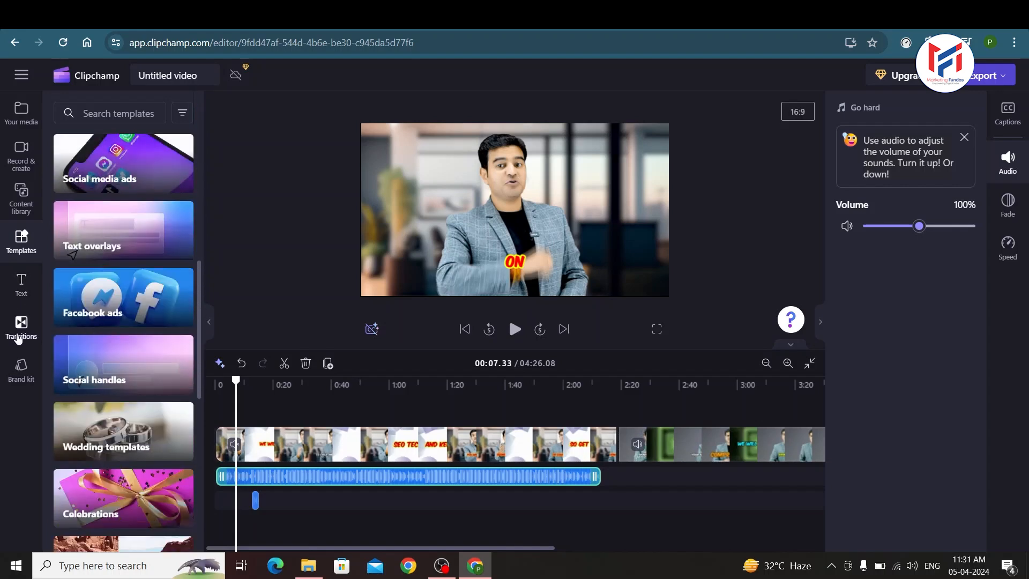
Add the Smoke title to a track above the first video clip, starting at about 00:07.33
click(20, 290)
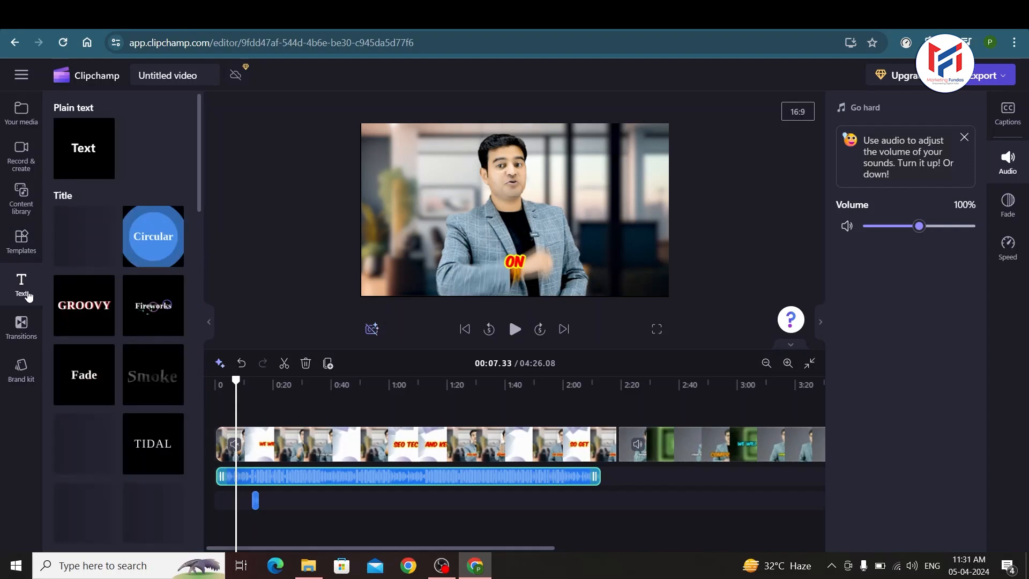
drag(198, 152, 164, 136)
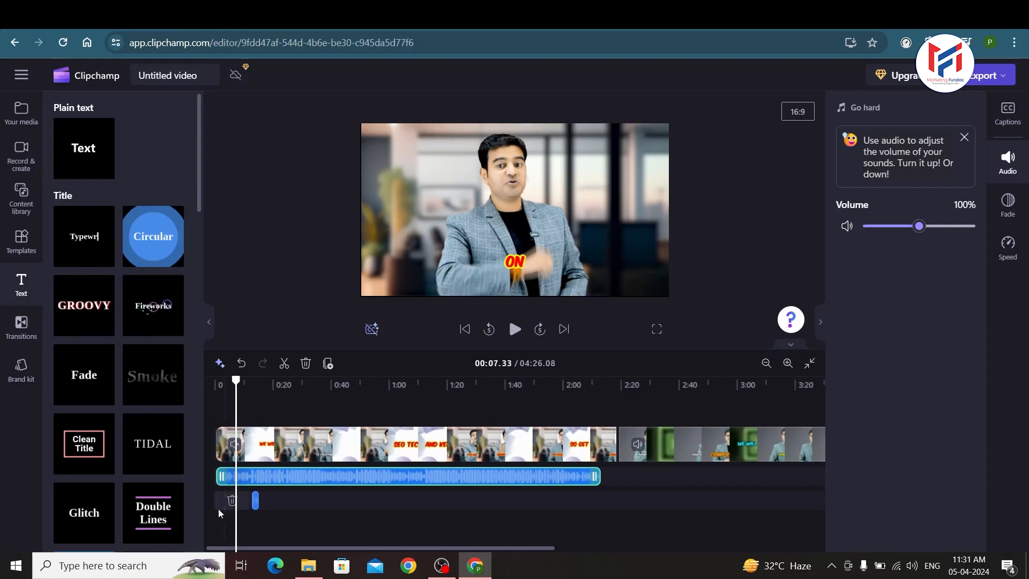
scroll(175, 407, down, 1)
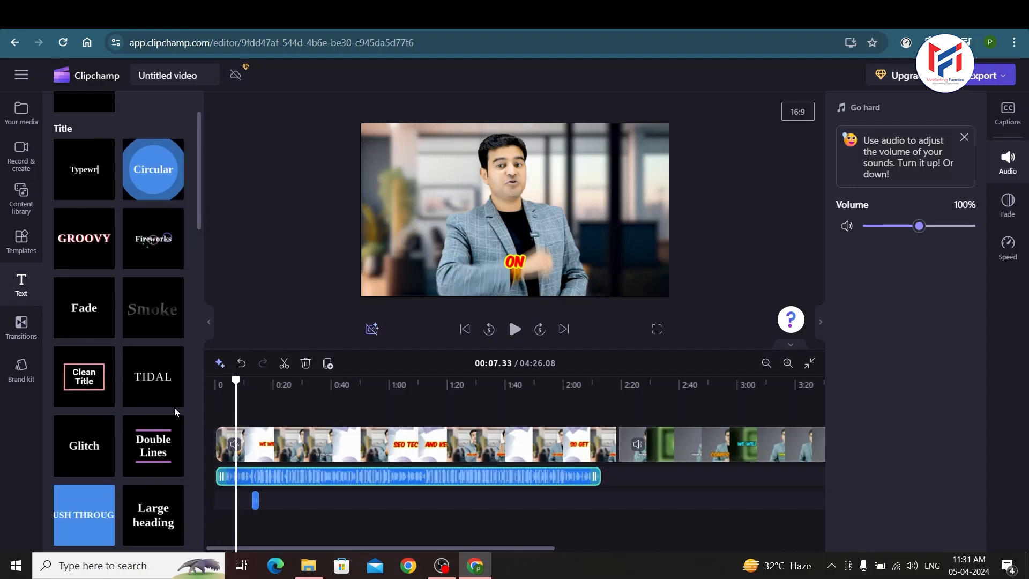
mouse_move(144, 335)
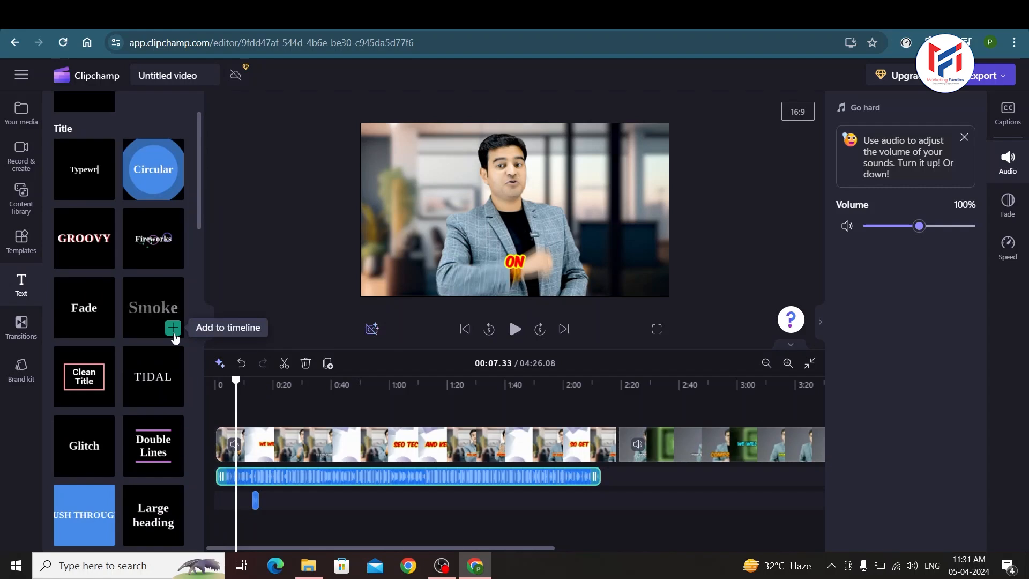
drag(174, 337, 244, 427)
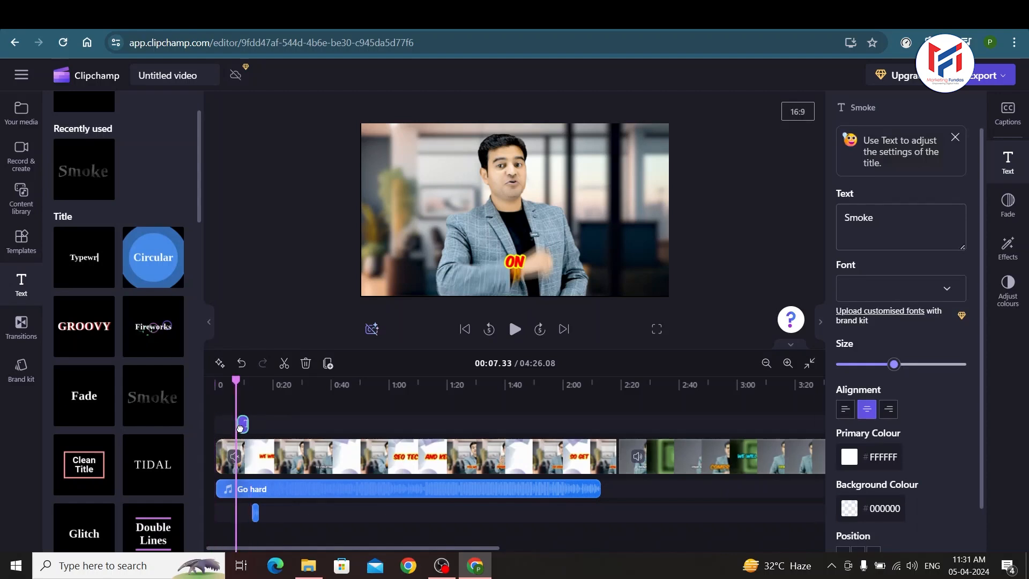
Replace the Smoke title's text with "Marketing Fundas Global"
drag(879, 217, 830, 216)
text(MArket)
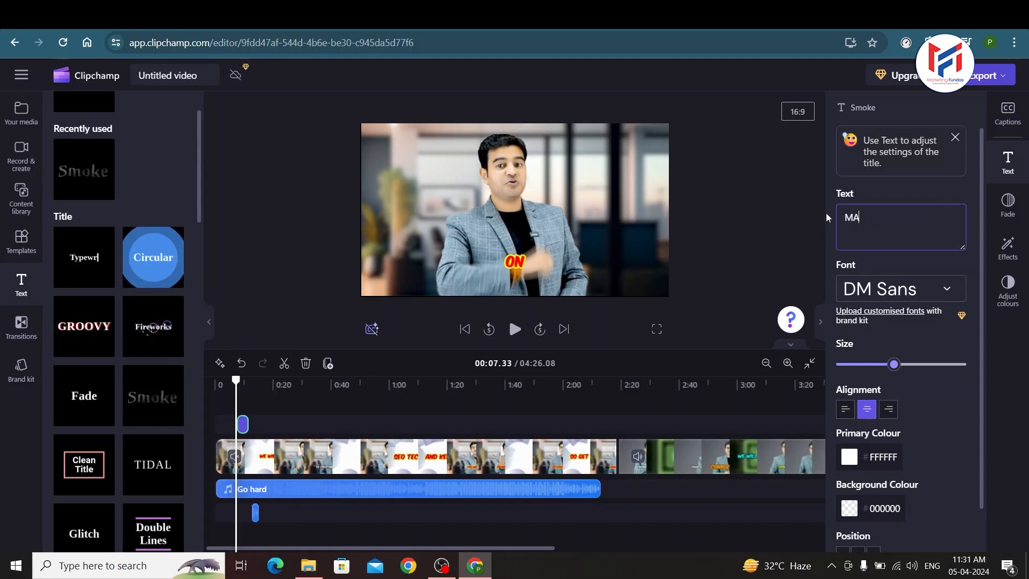
key(BackSpace)
key(BackSpace)
key(BackSpace)
key(BackSpace)
text(arketing Fundas Globa)
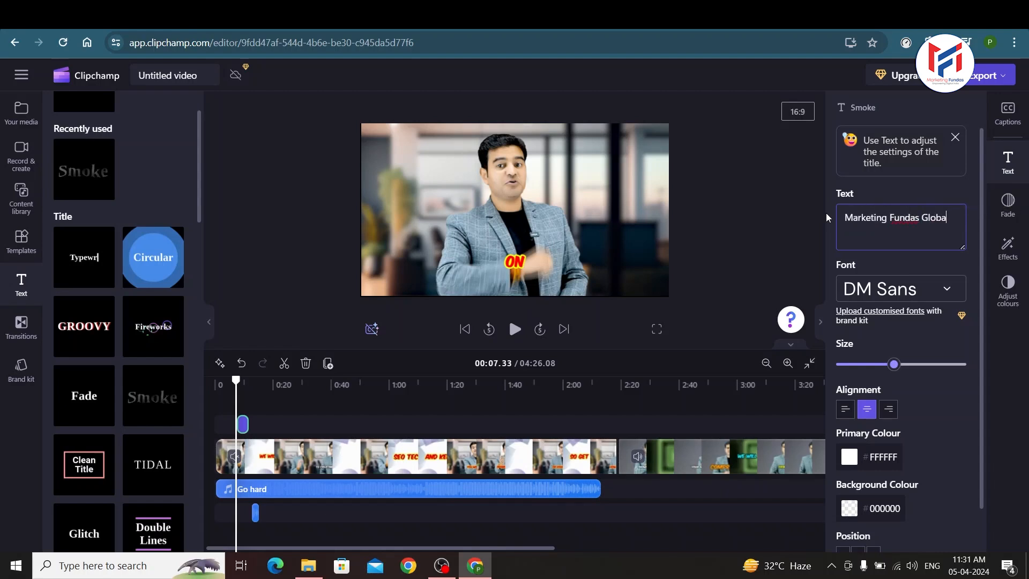
text(l)
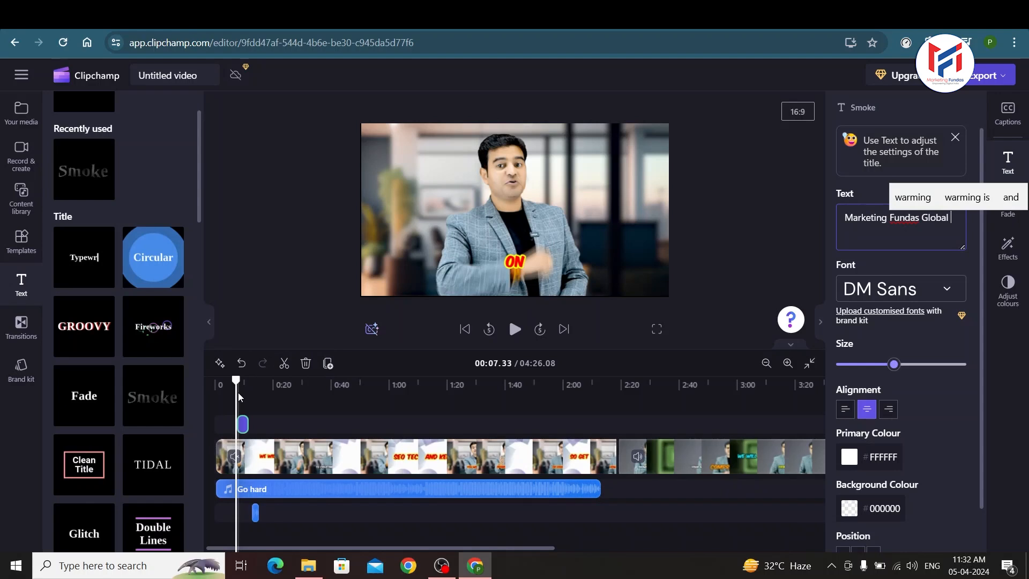
Play the timeline from the start of the title at about 00:07 to check the animated text
click(239, 397)
key(space)
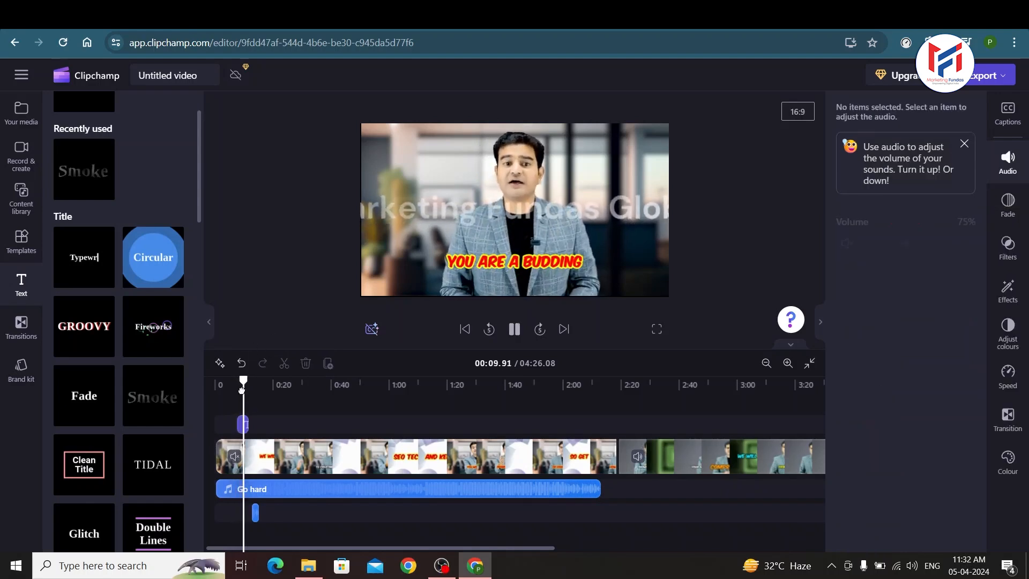
key(space)
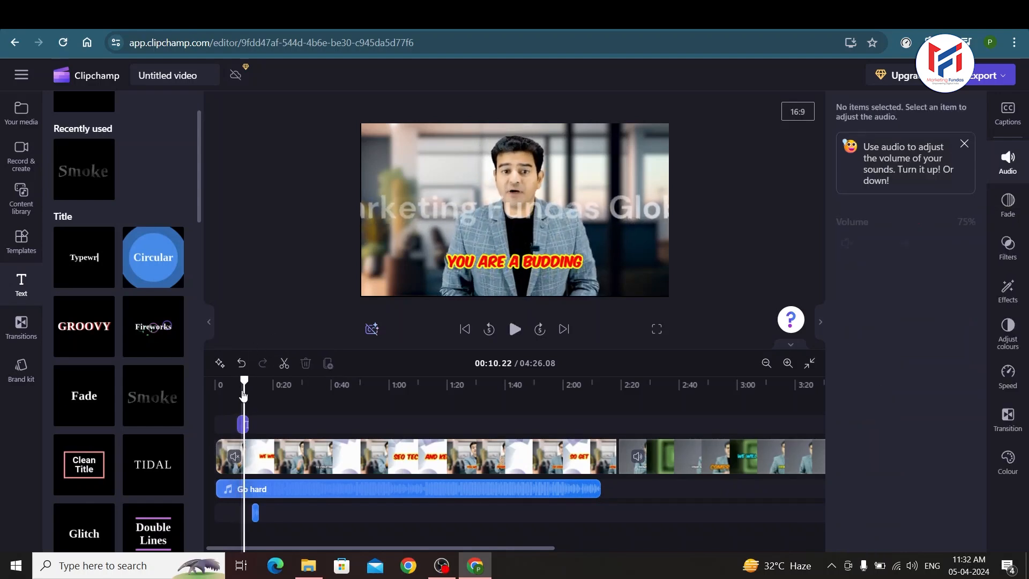
Scale down the "Marketing Fundas Global" title and reposition it so the whole text fits inside the frame
click(413, 219)
drag(315, 190, 430, 202)
drag(510, 222, 458, 223)
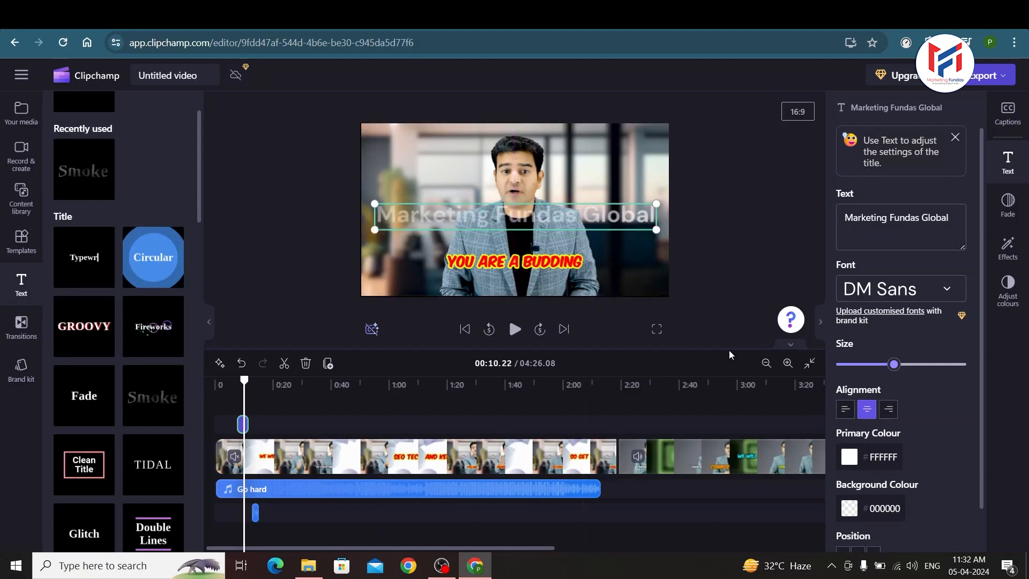
Set the "Marketing Fundas Global" title's primary colour to black (#000000) and its background colour to white
scroll(874, 456, down, 1)
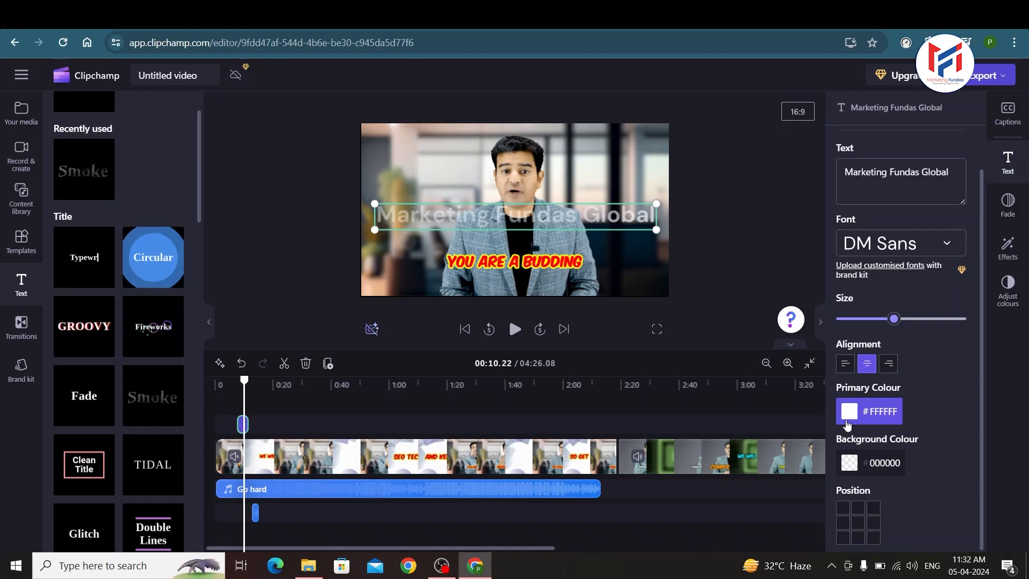
click(855, 413)
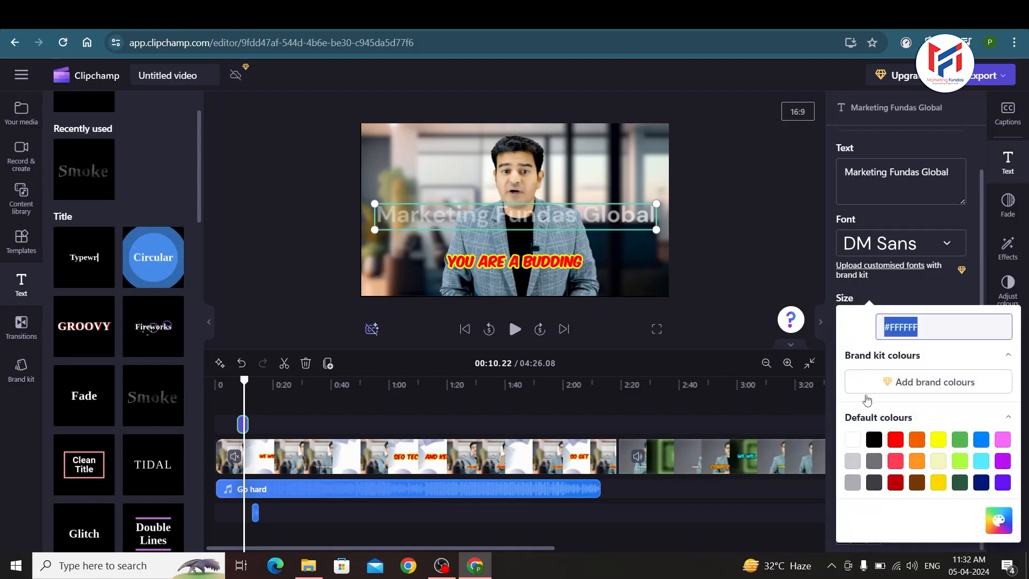
click(874, 441)
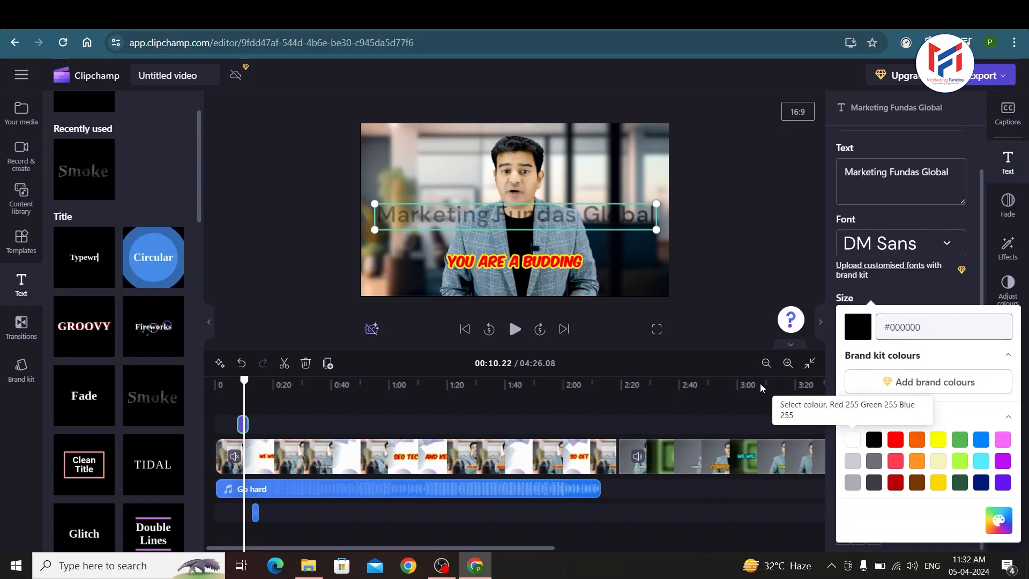
click(751, 266)
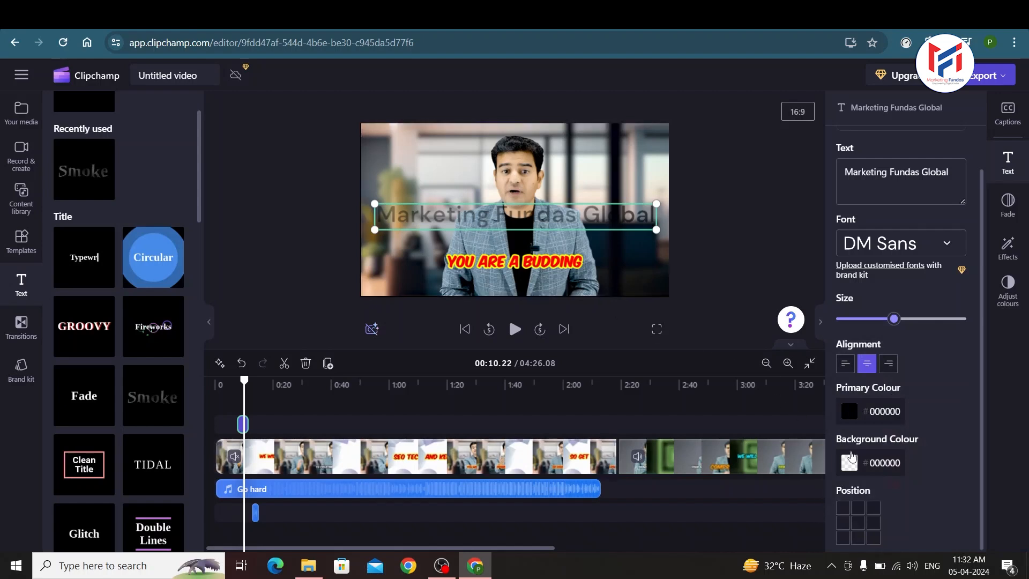
click(850, 461)
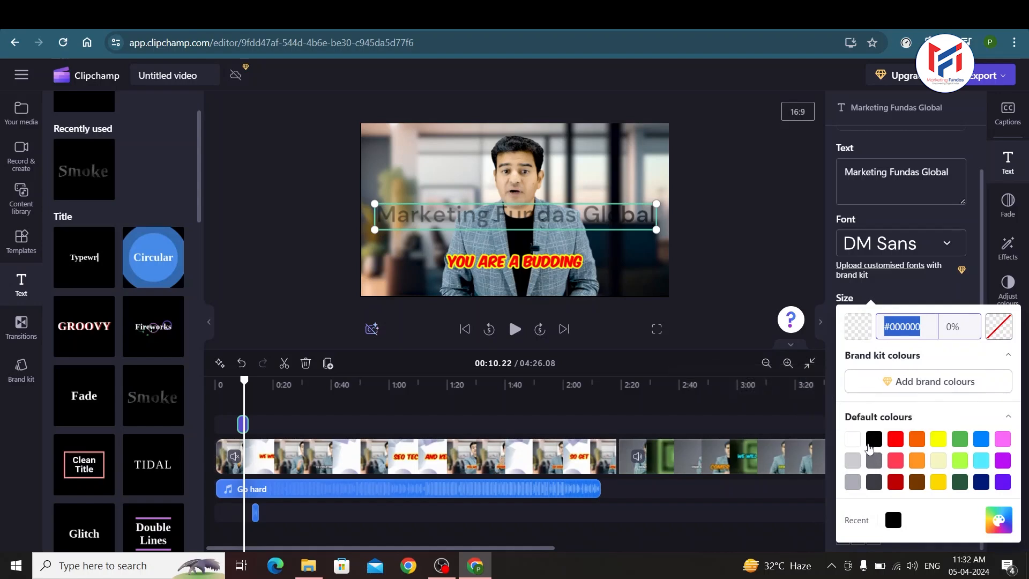
click(852, 439)
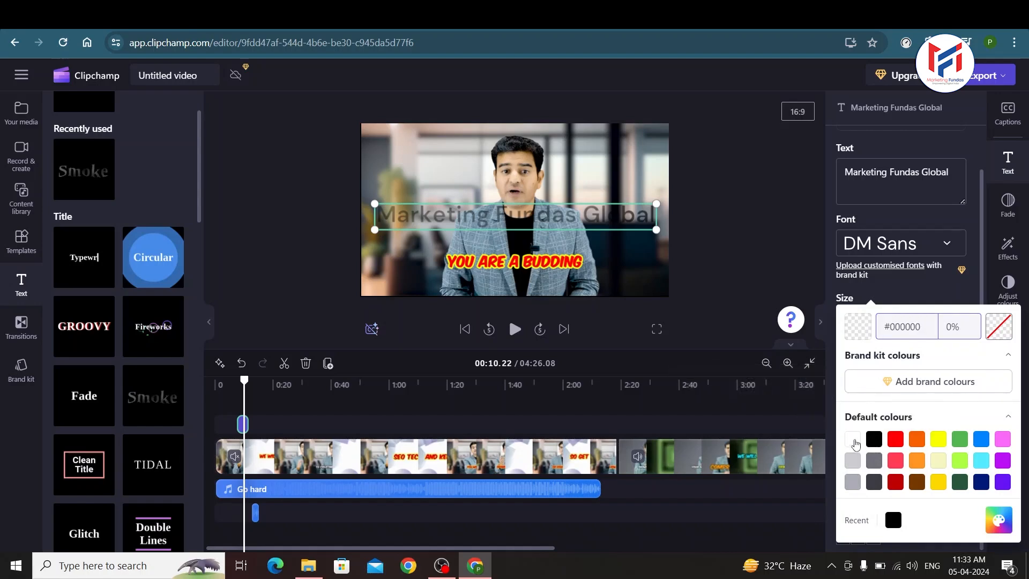
click(782, 286)
click(539, 344)
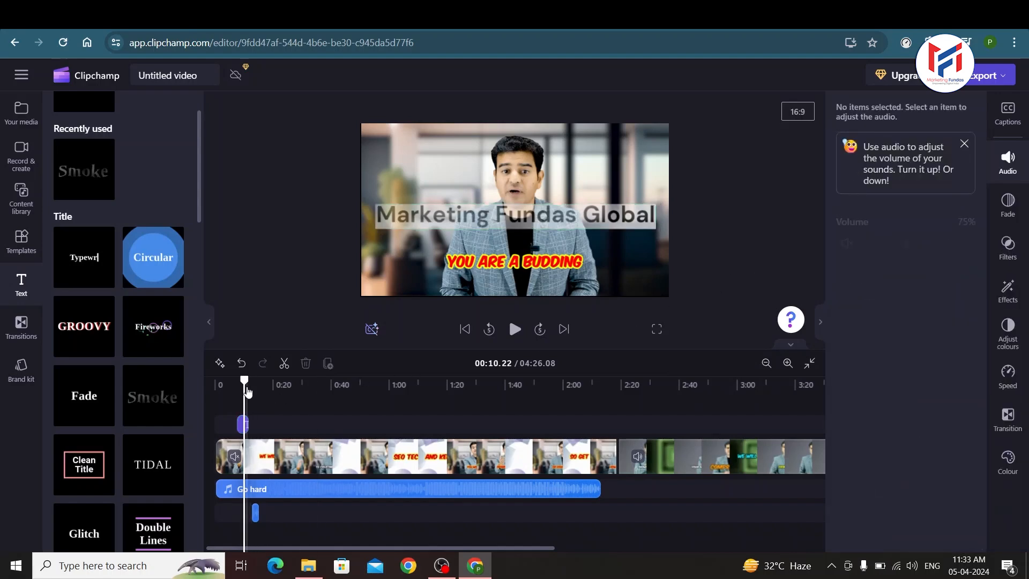
Play the video from shortly before the title to review its new size and colours
drag(244, 380, 227, 385)
key(space)
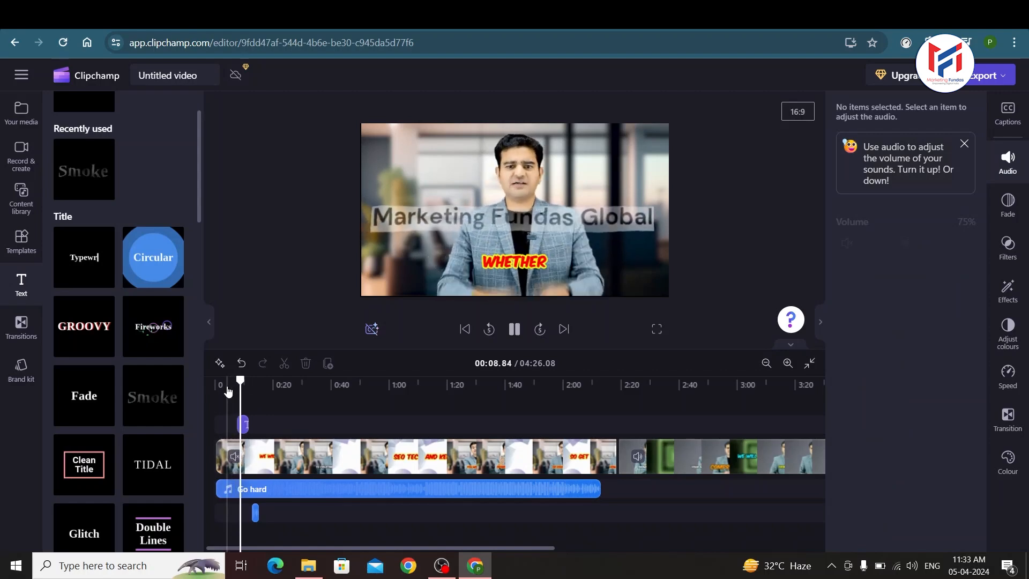
key(space)
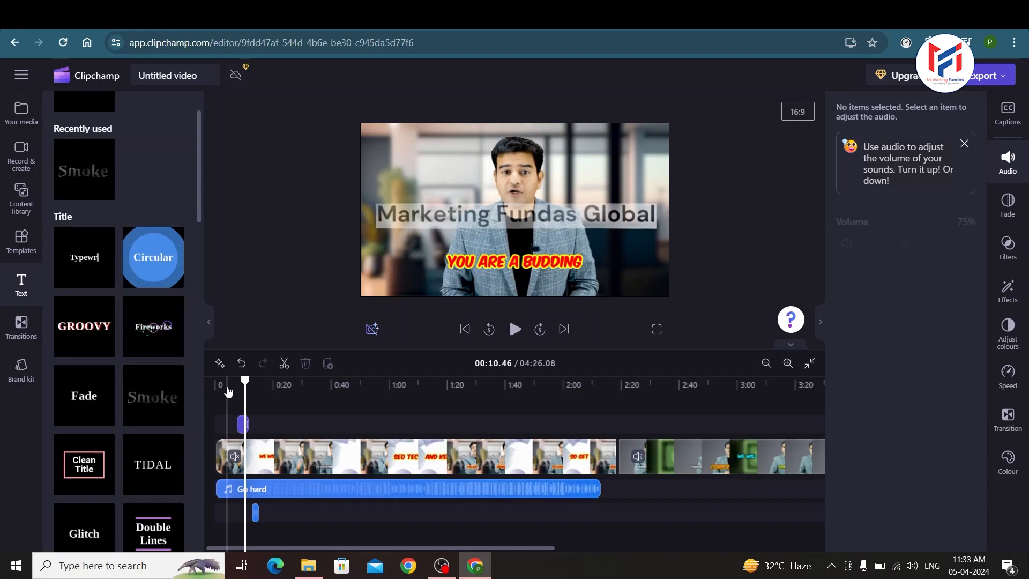
Look through the available title and two-line text styles in the text library, from plain text to Zoom
mouse_move(148, 275)
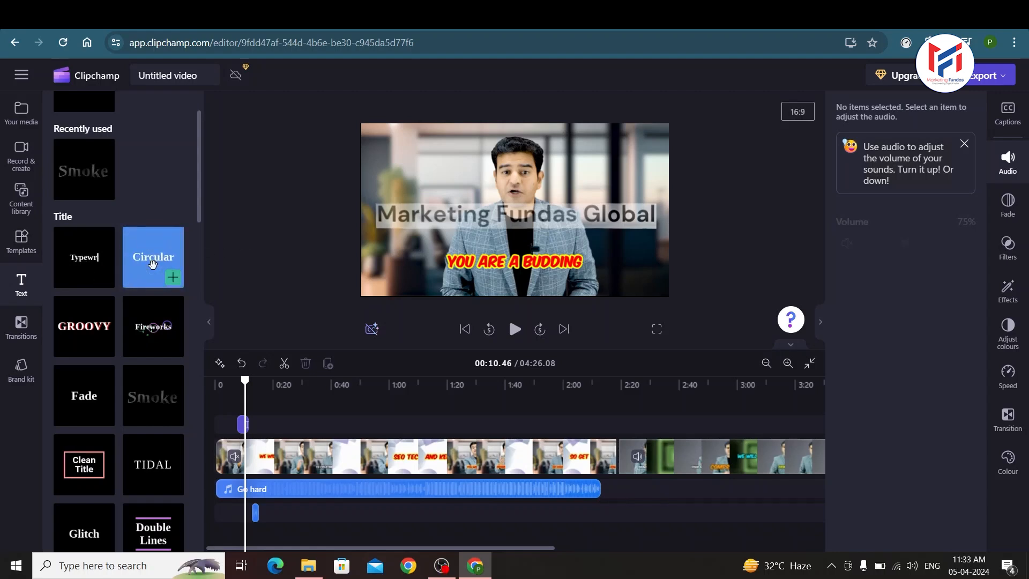
scroll(119, 330, down, 6)
scroll(130, 298, up, 2)
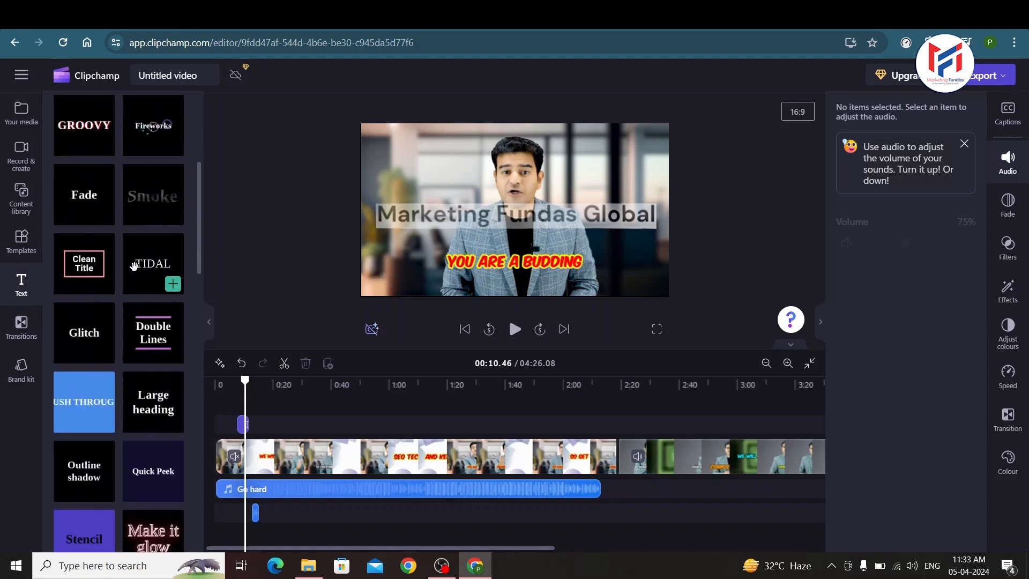
mouse_move(154, 213)
mouse_move(78, 214)
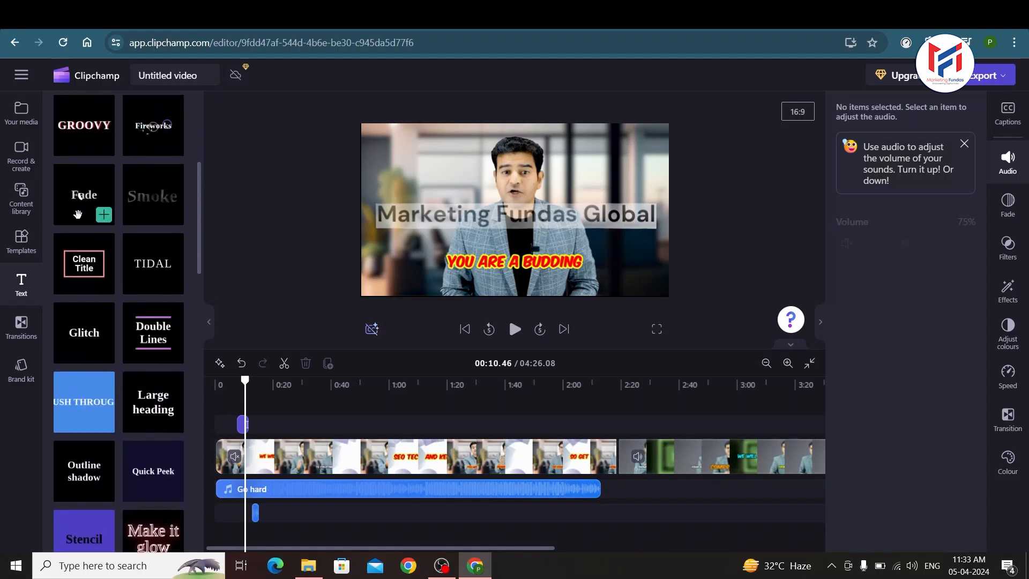
scroll(77, 214, up, 1)
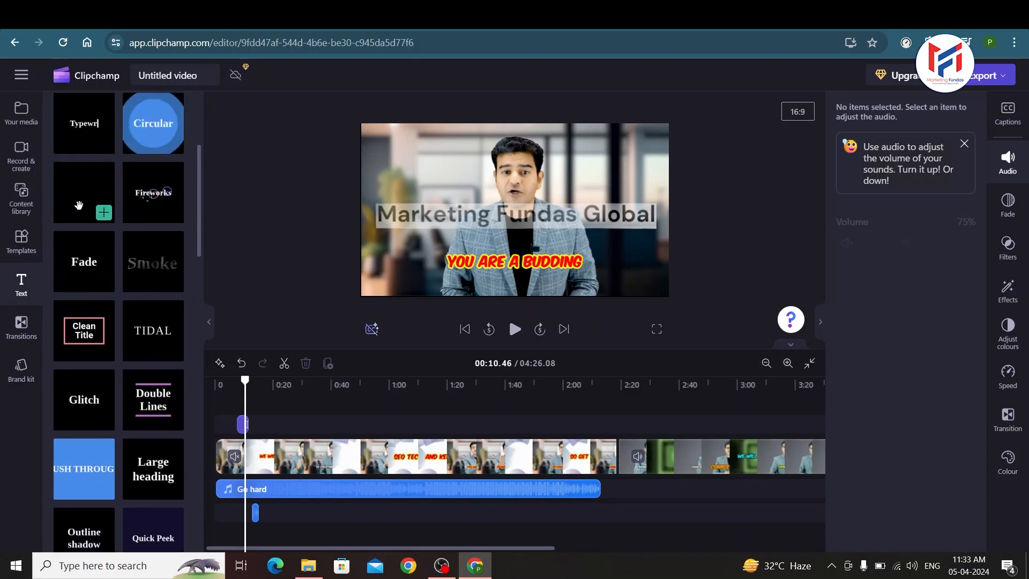
scroll(135, 208, down, 5)
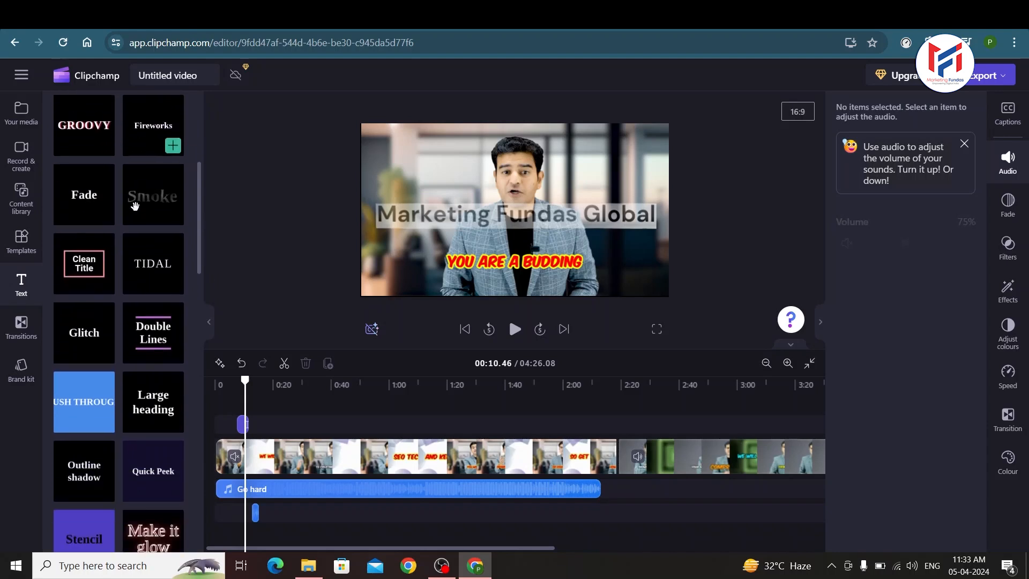
scroll(136, 208, down, 3)
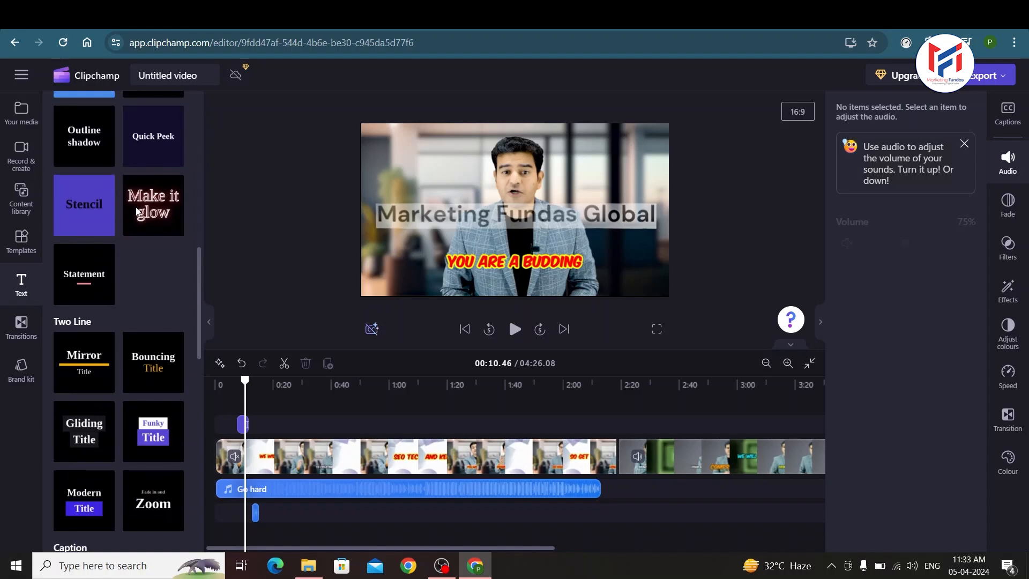
scroll(136, 208, up, 4)
scroll(135, 207, down, 1)
scroll(136, 207, up, 10)
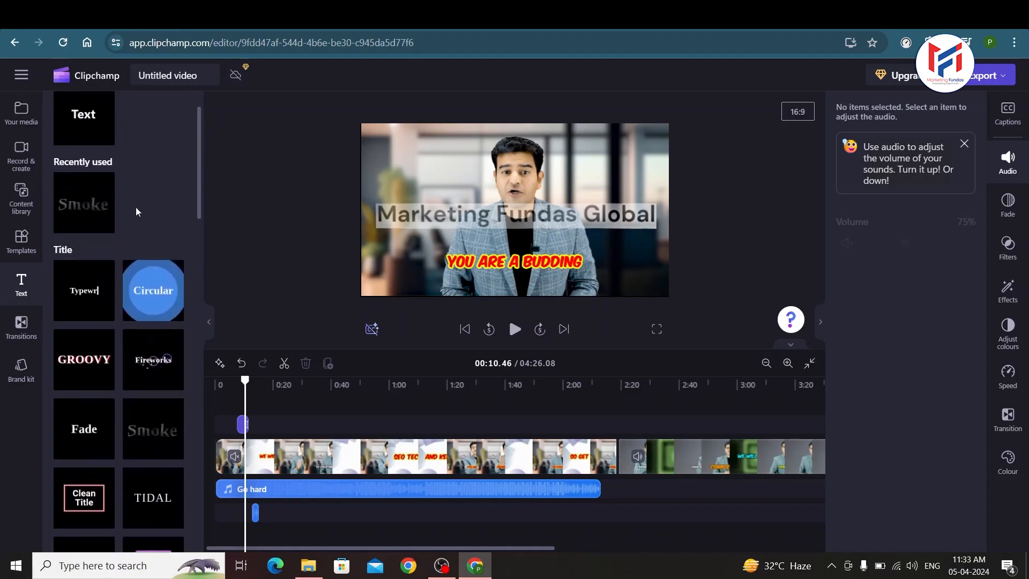
mouse_move(73, 136)
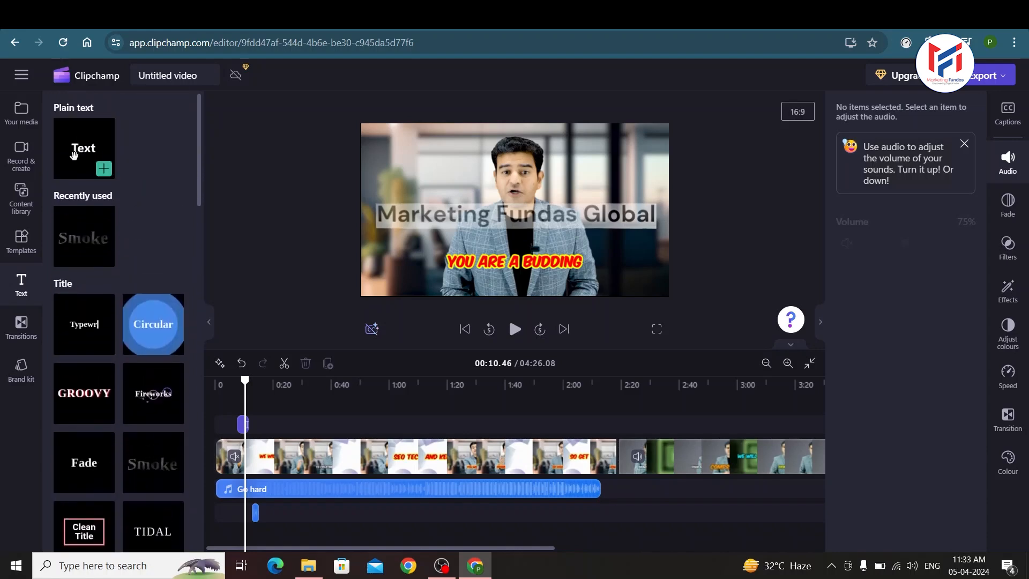
Add two plain text items to the title track, one at 00:40.46 and one at 01:20.74
click(286, 385)
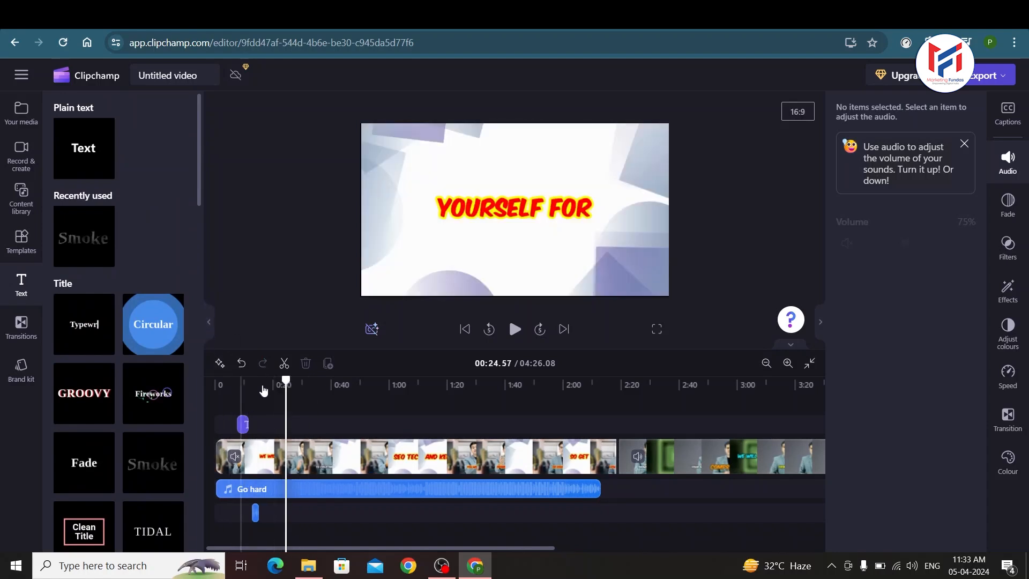
drag(260, 388, 332, 381)
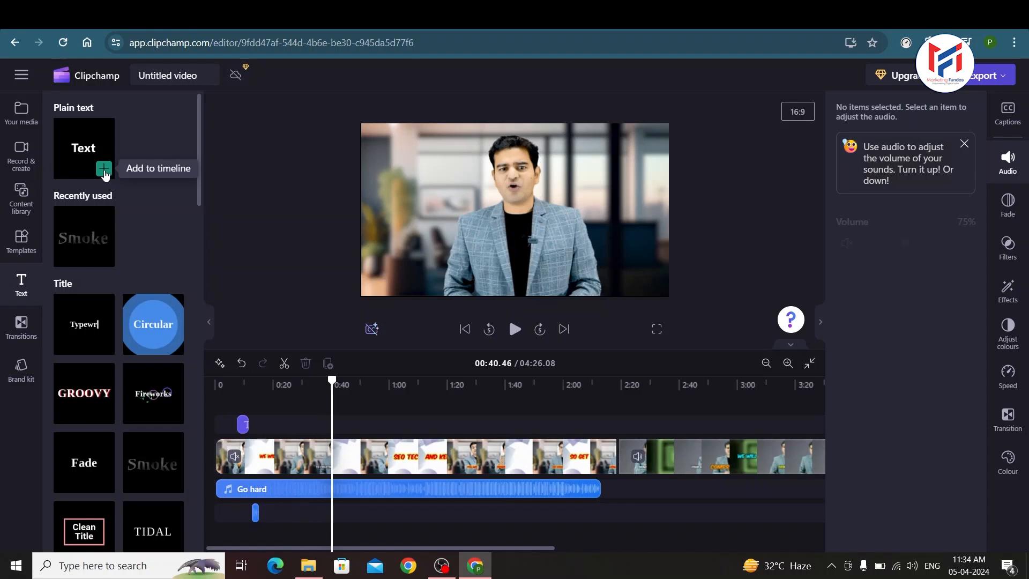
click(104, 170)
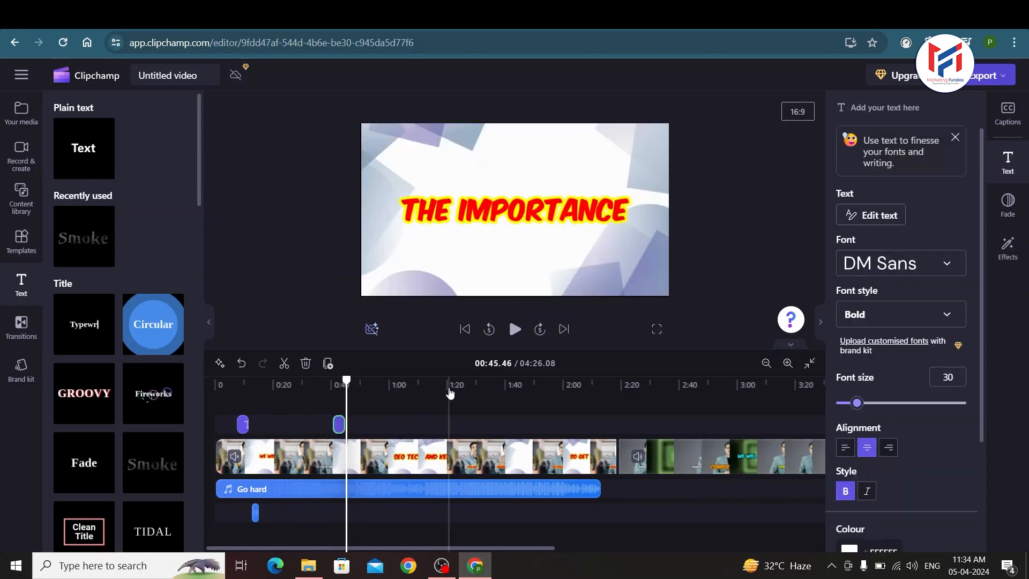
click(448, 386)
mouse_move(106, 179)
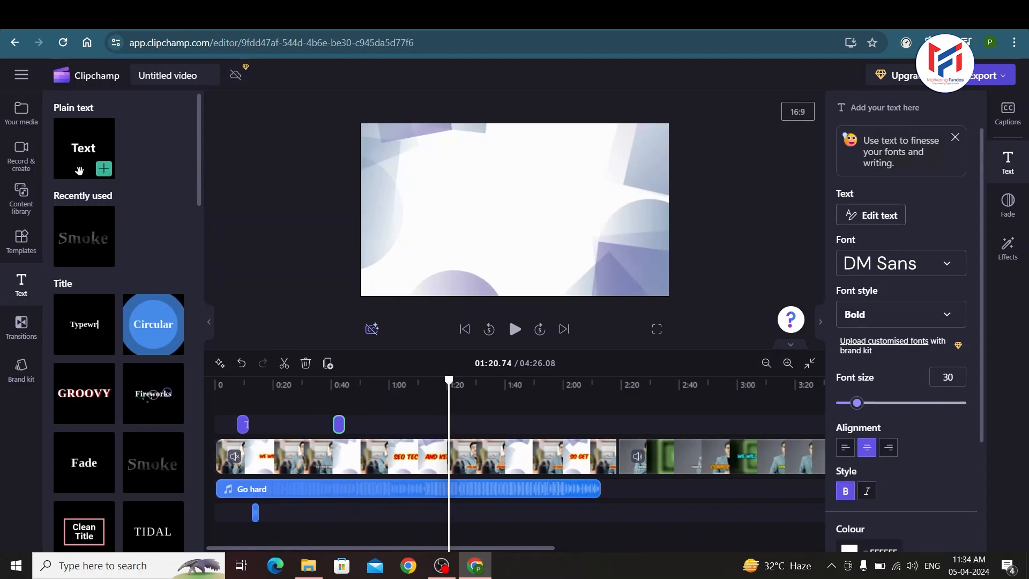
click(114, 173)
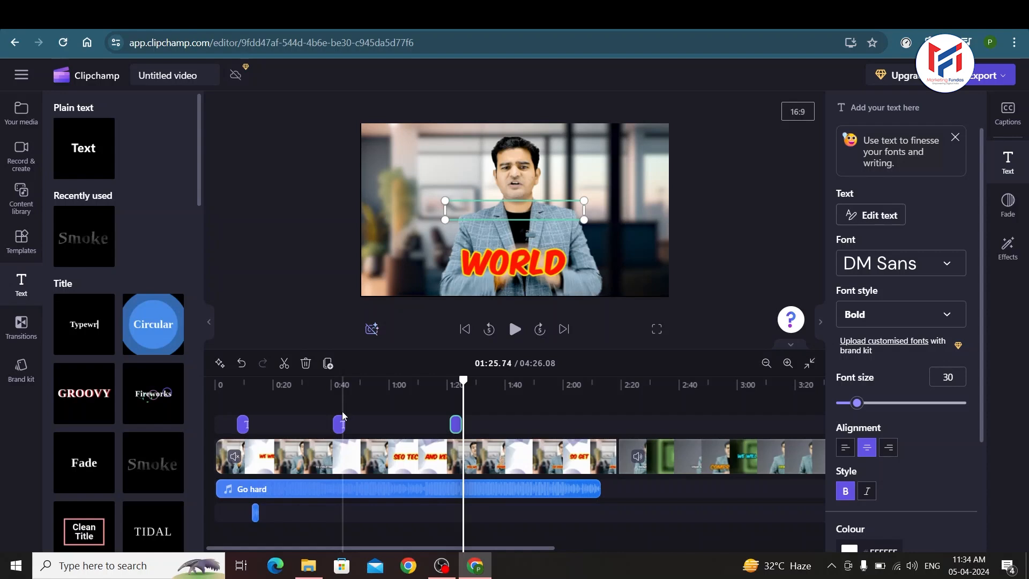
Replace the placeholder of the plain text item at 01:20.74 with "Welcome back"
click(339, 426)
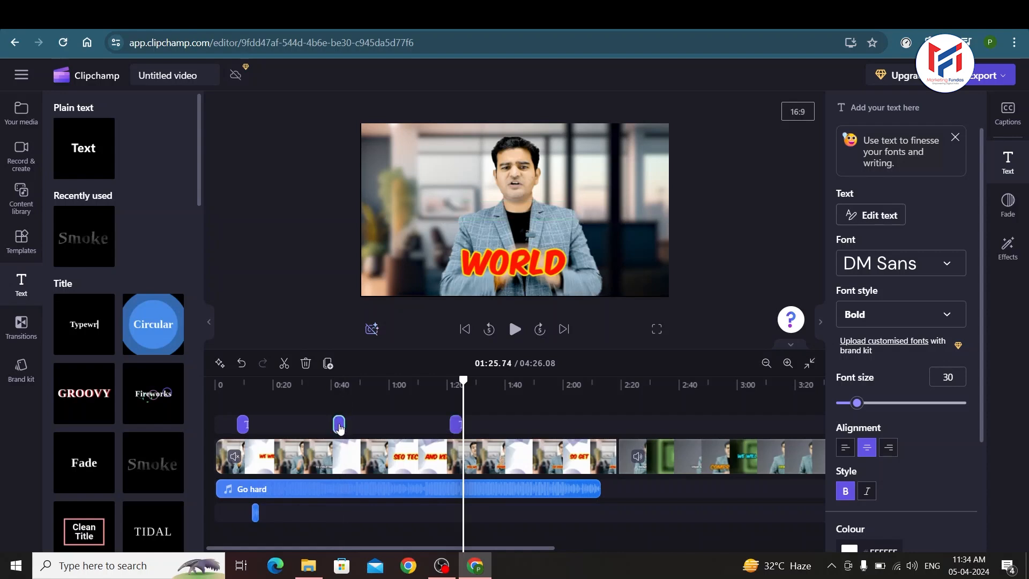
click(498, 217)
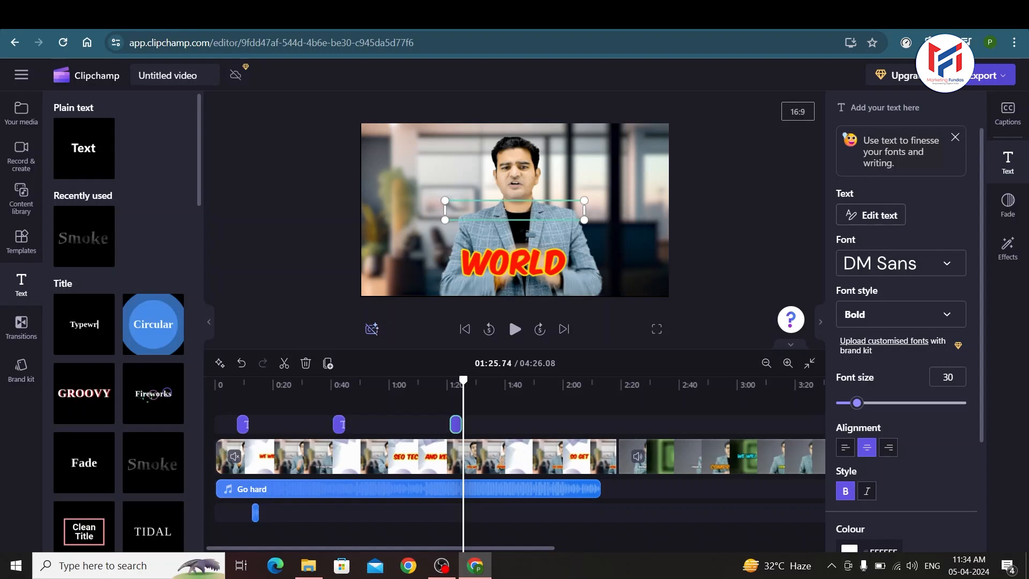
double_click(504, 216)
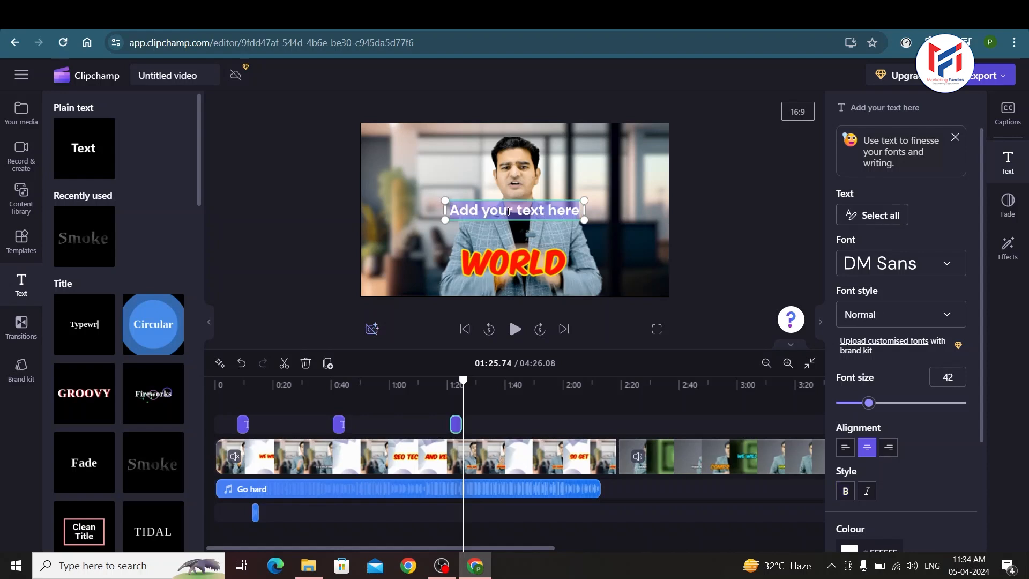
text(Wel)
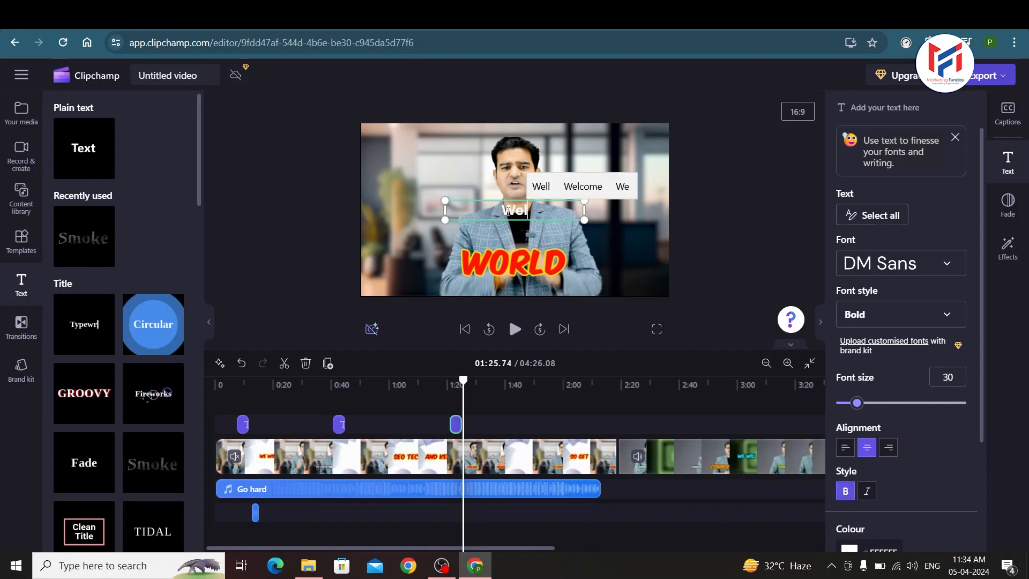
text(come back)
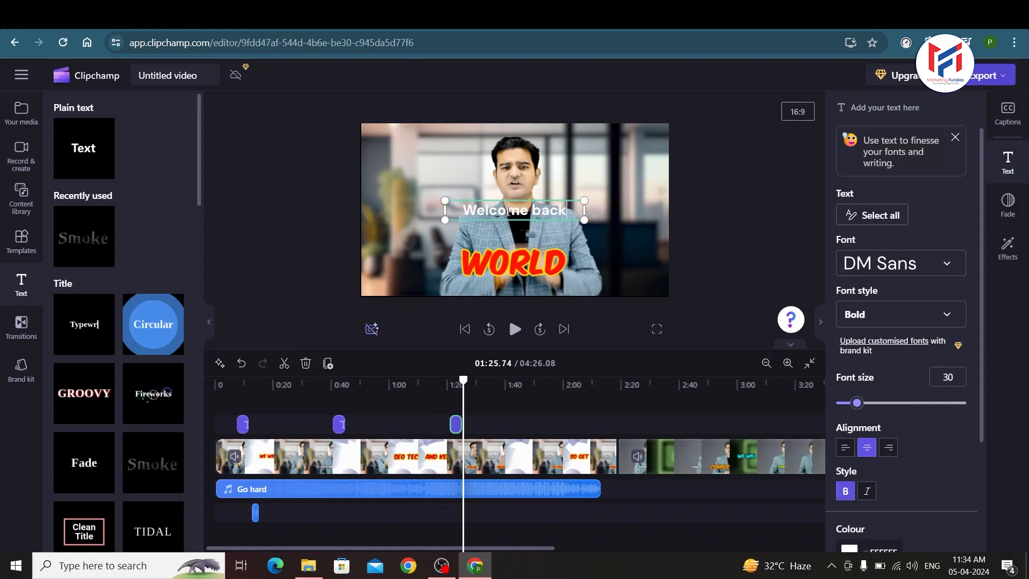
Set the "Welcome back" text's colour to black (#000000)
scroll(836, 515, down, 1)
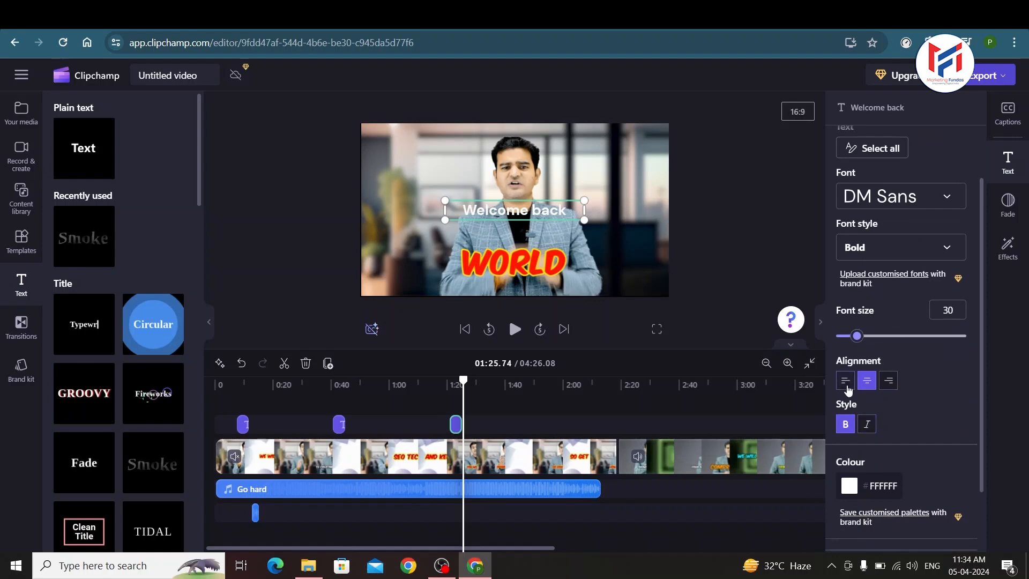
scroll(854, 372, up, 1)
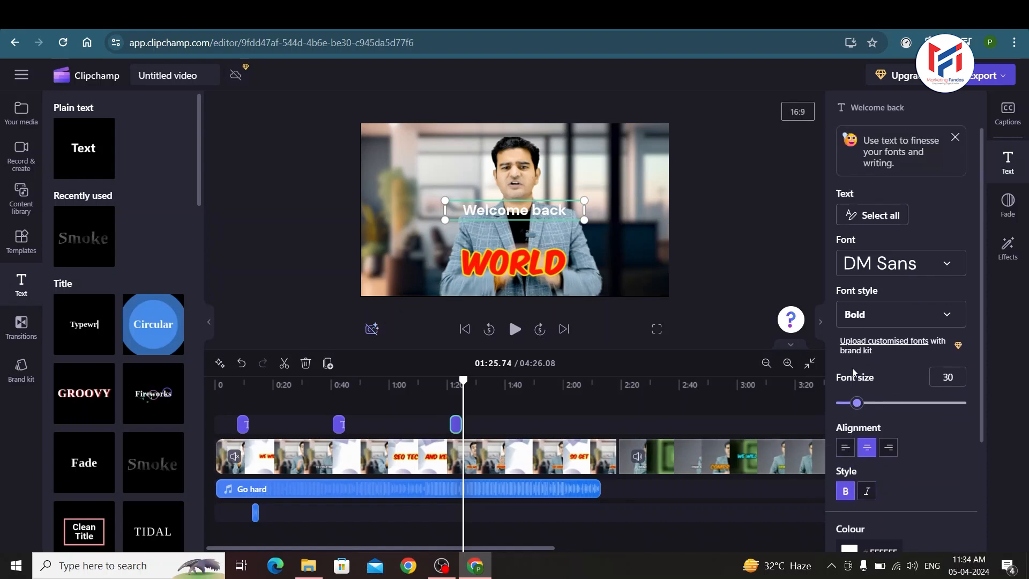
scroll(858, 425, down, 2)
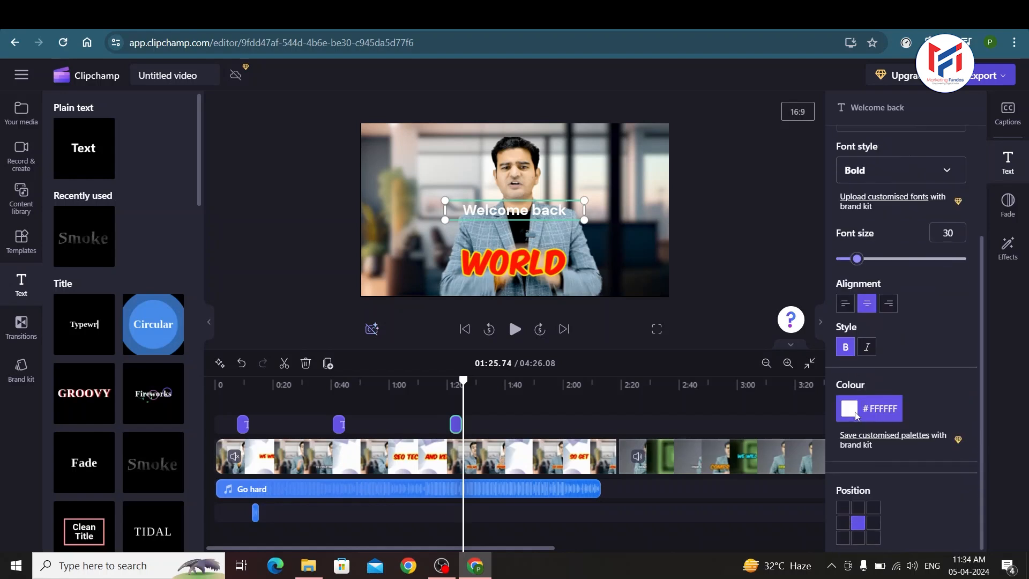
click(857, 414)
click(876, 444)
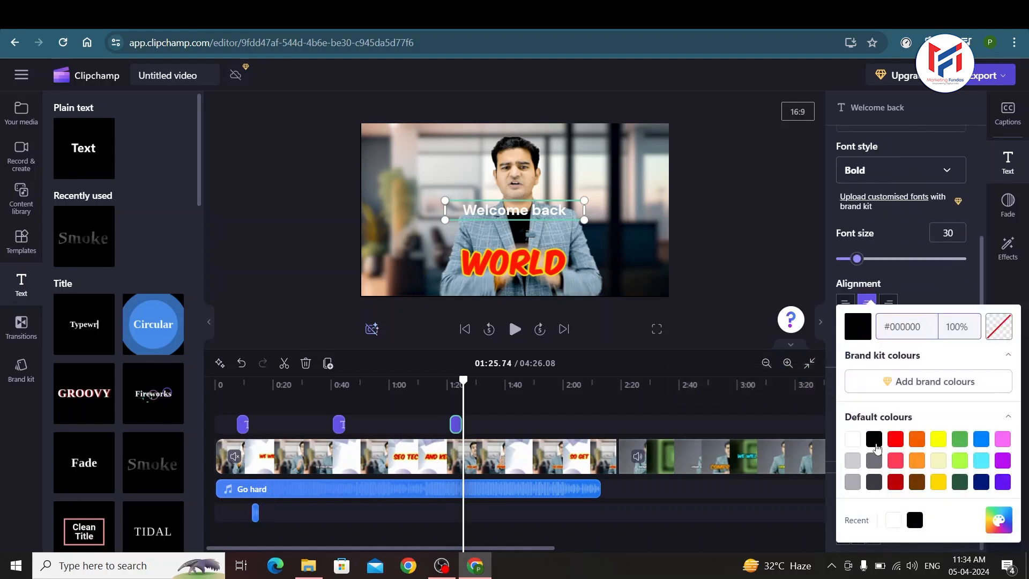
click(457, 402)
Reapply black (#000000) to the selected "Welcome back" text with the playhead at 01:22.78
click(339, 426)
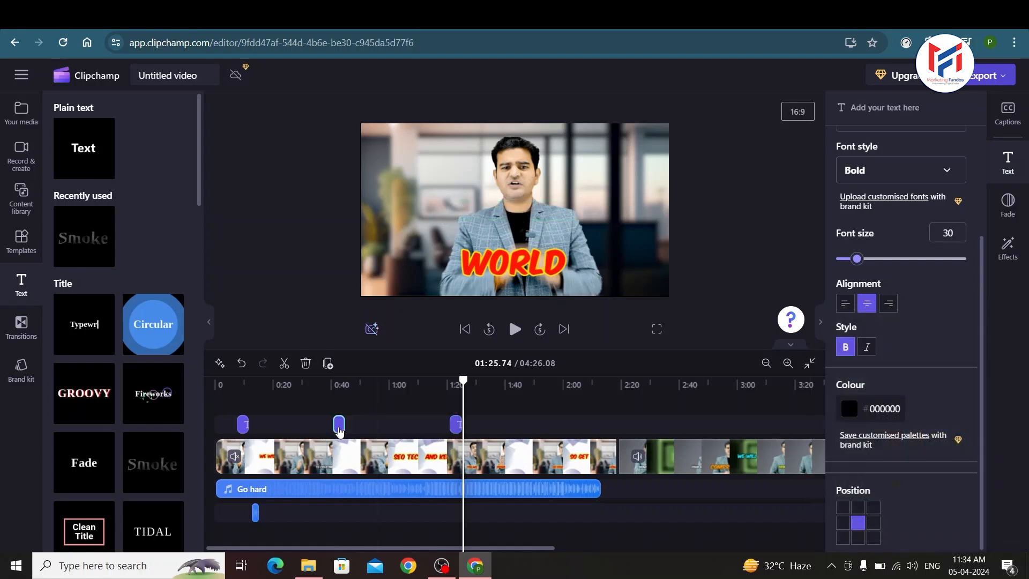
click(456, 424)
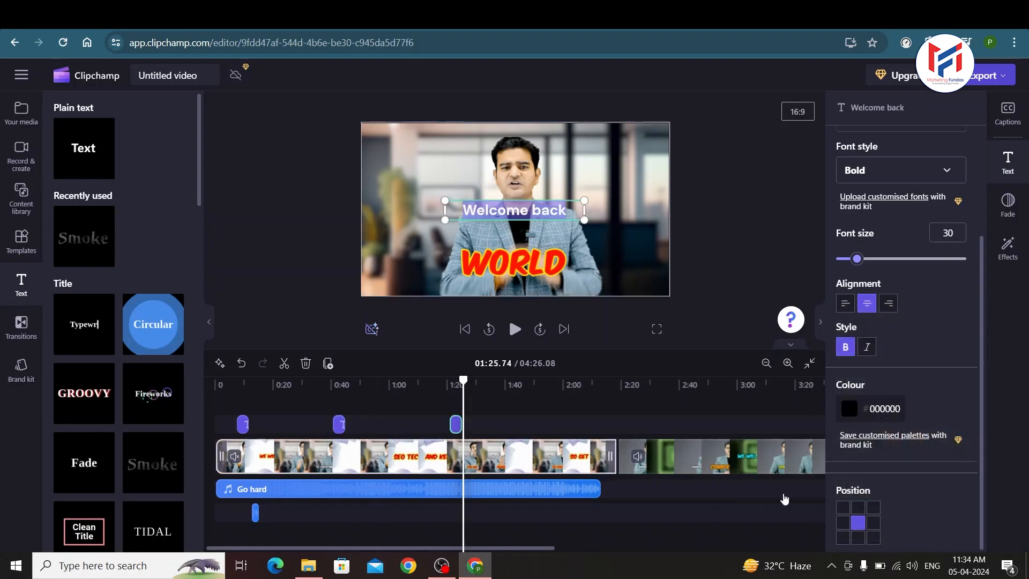
click(624, 260)
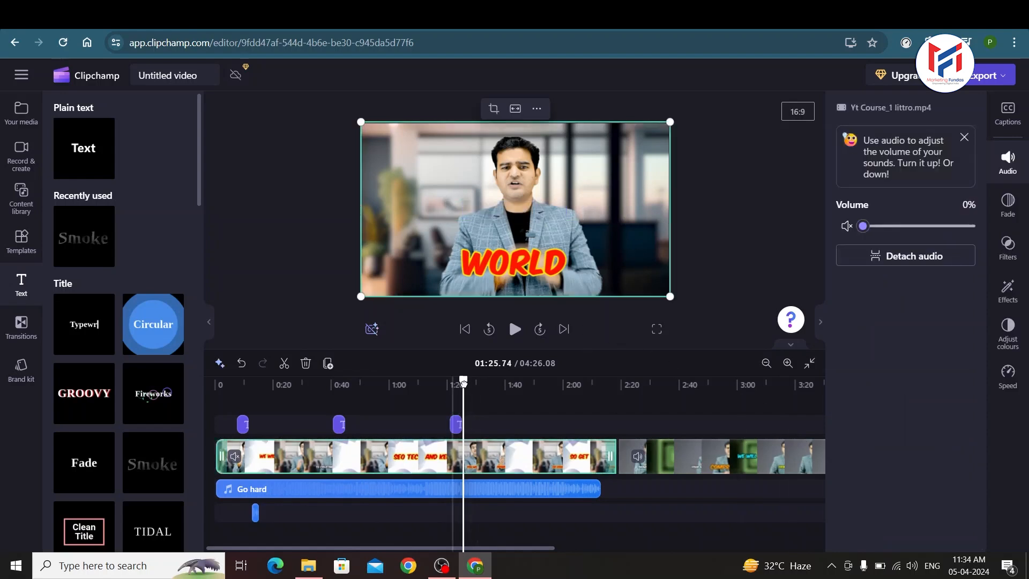
drag(458, 396, 455, 417)
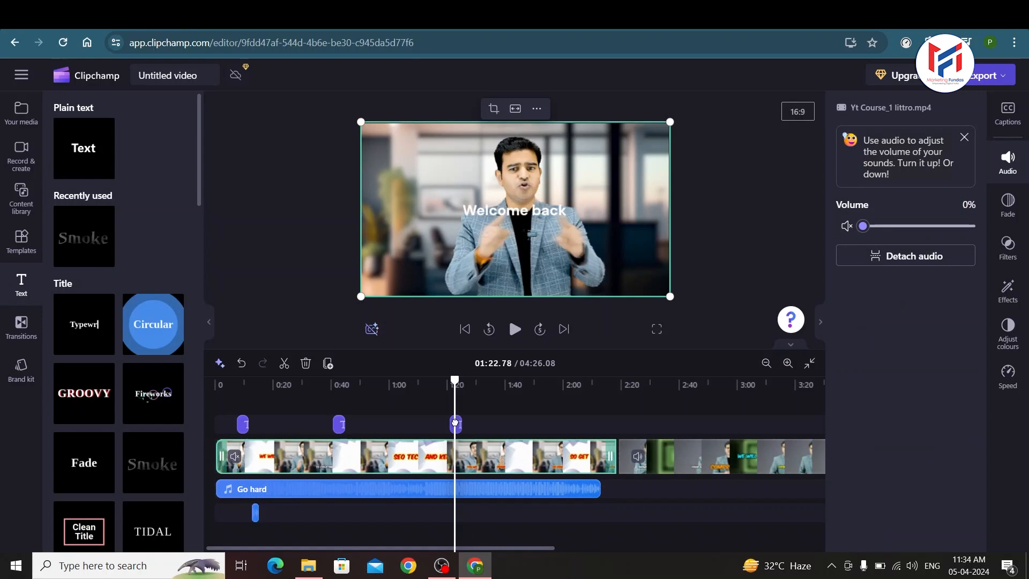
click(455, 426)
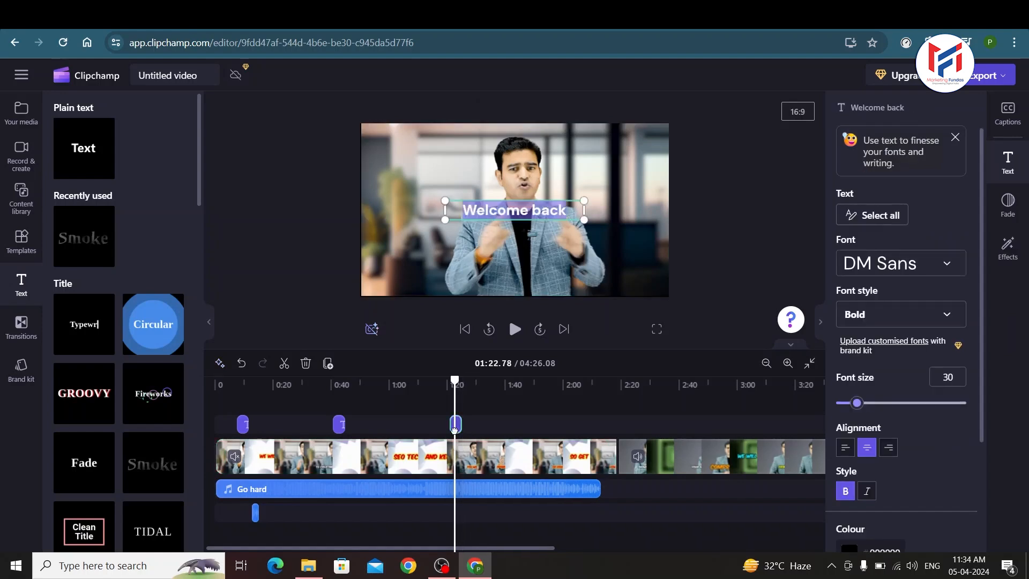
scroll(890, 428, down, 3)
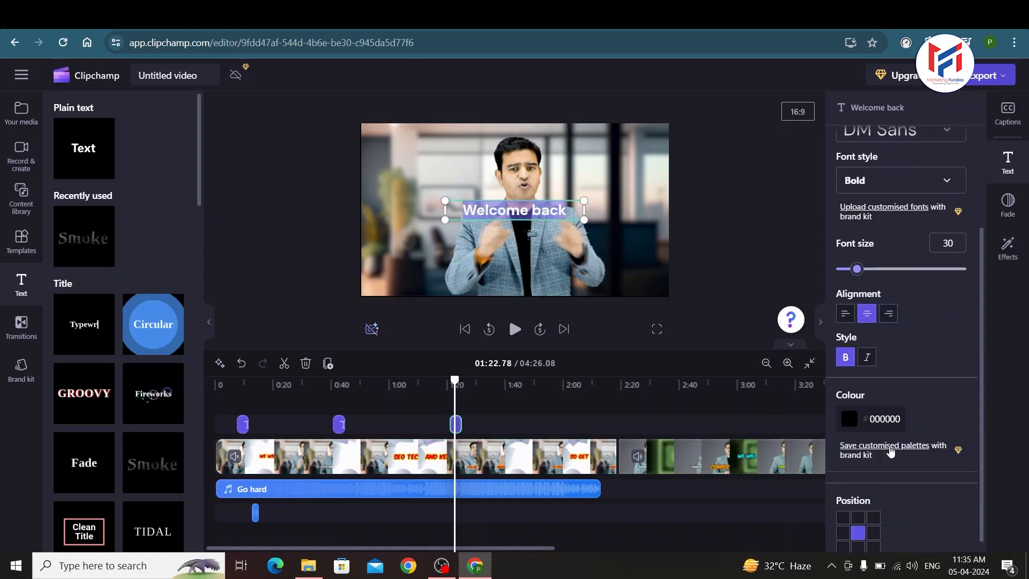
click(885, 420)
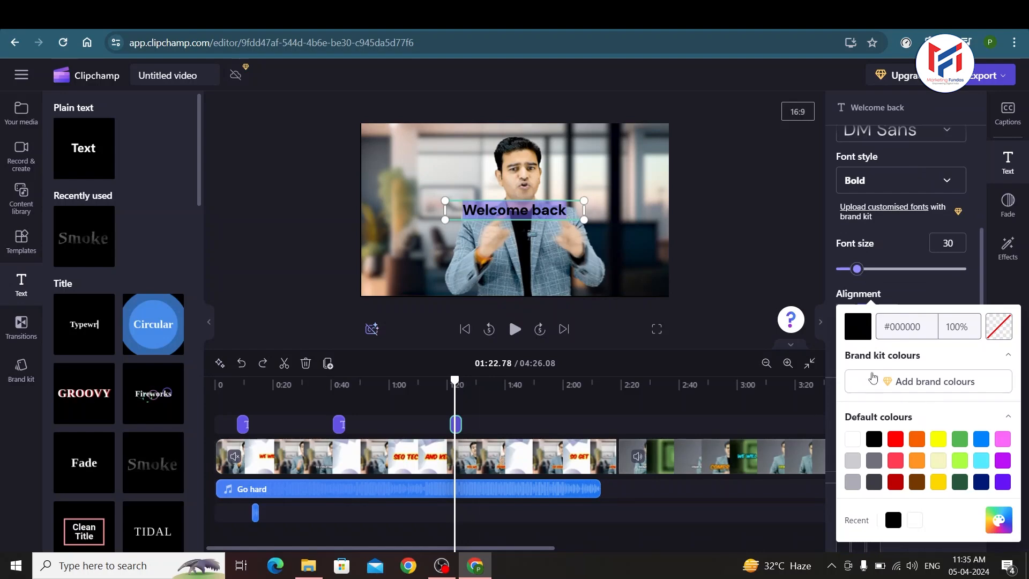
click(917, 294)
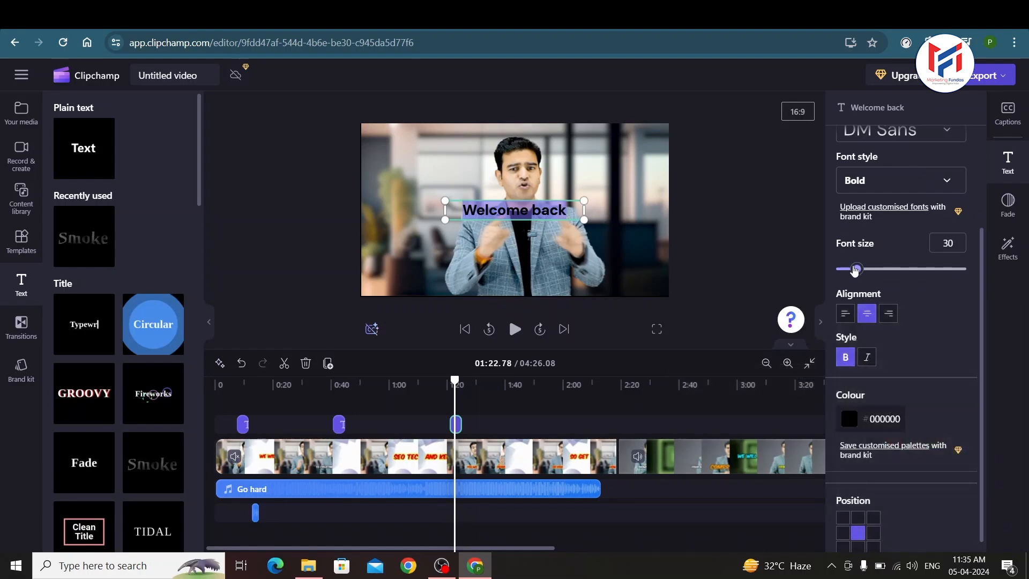
Set the "Welcome back" text's font size to 58 and widen its box on both sides to fit the text on one line
drag(859, 273, 885, 270)
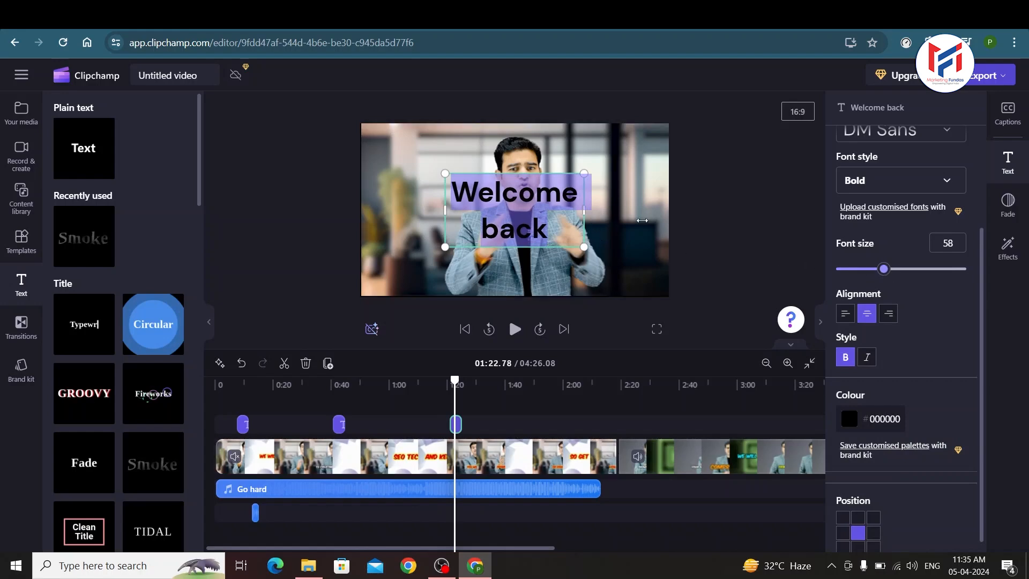
click(754, 242)
click(559, 213)
drag(584, 211, 642, 225)
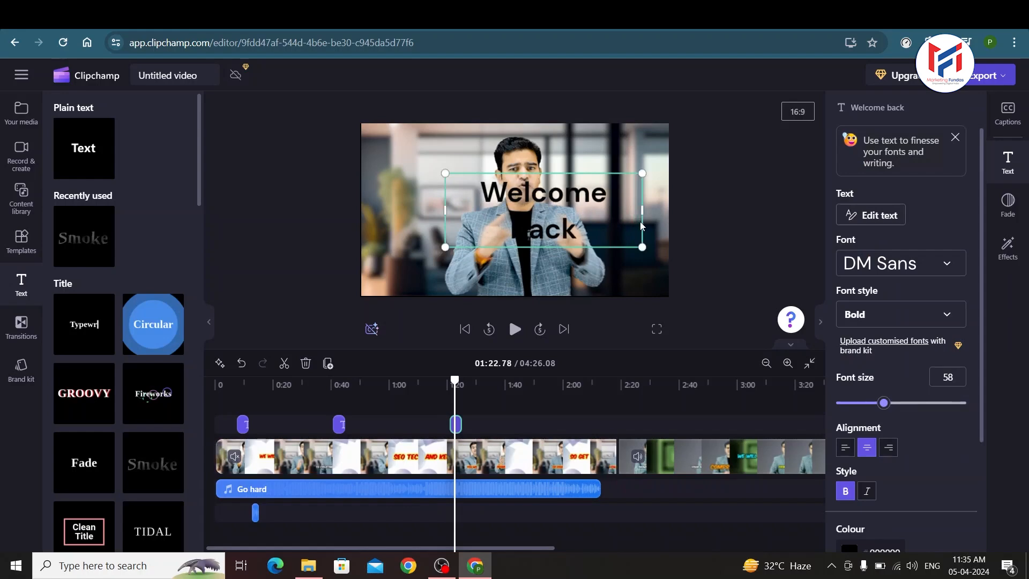
drag(446, 208, 395, 210)
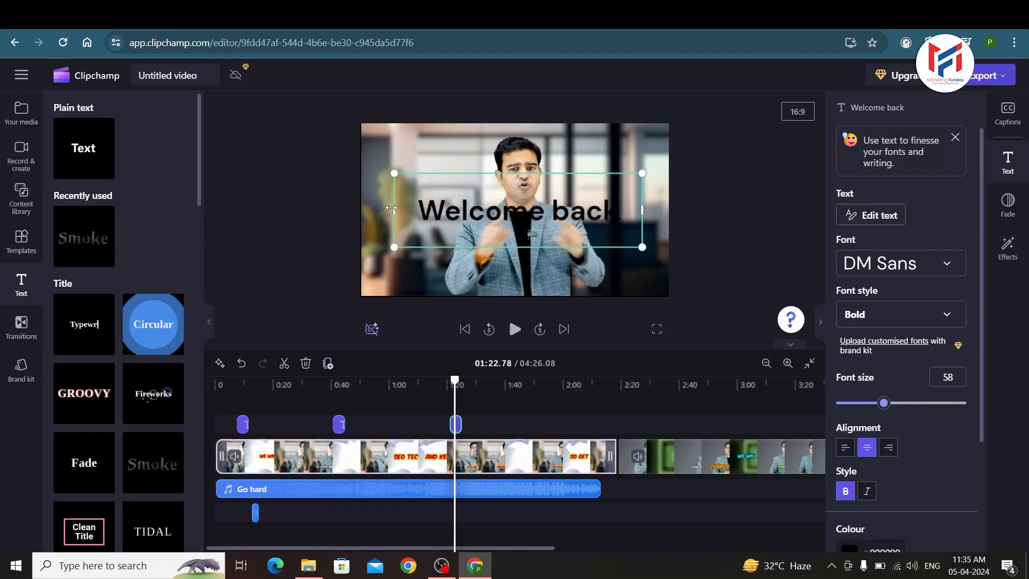
drag(471, 219, 470, 214)
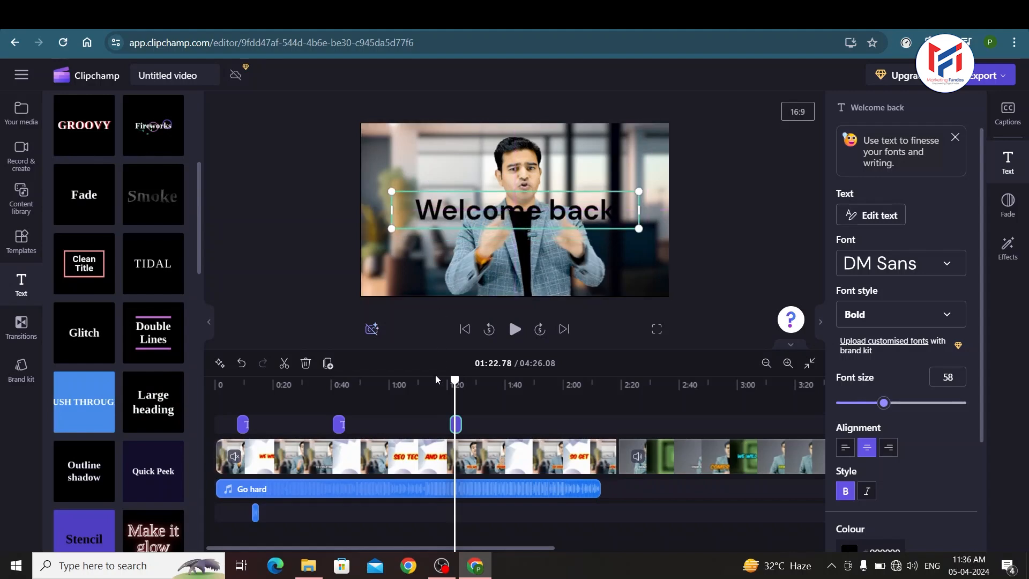
Play and scrub the video from about 01:20 to preview the "Welcome back" text over the footage
click(437, 381)
click(444, 390)
key(space)
key(space)
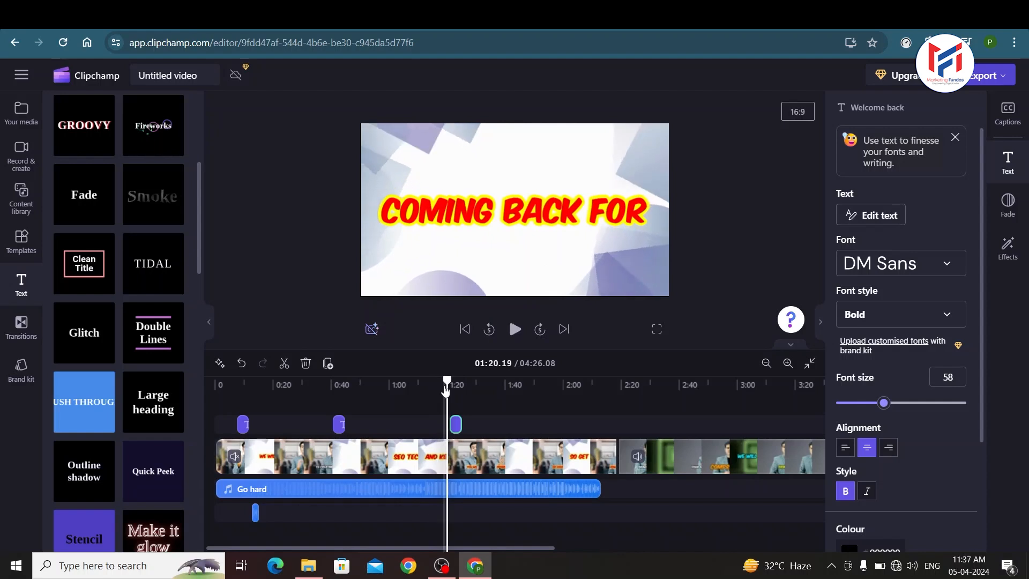
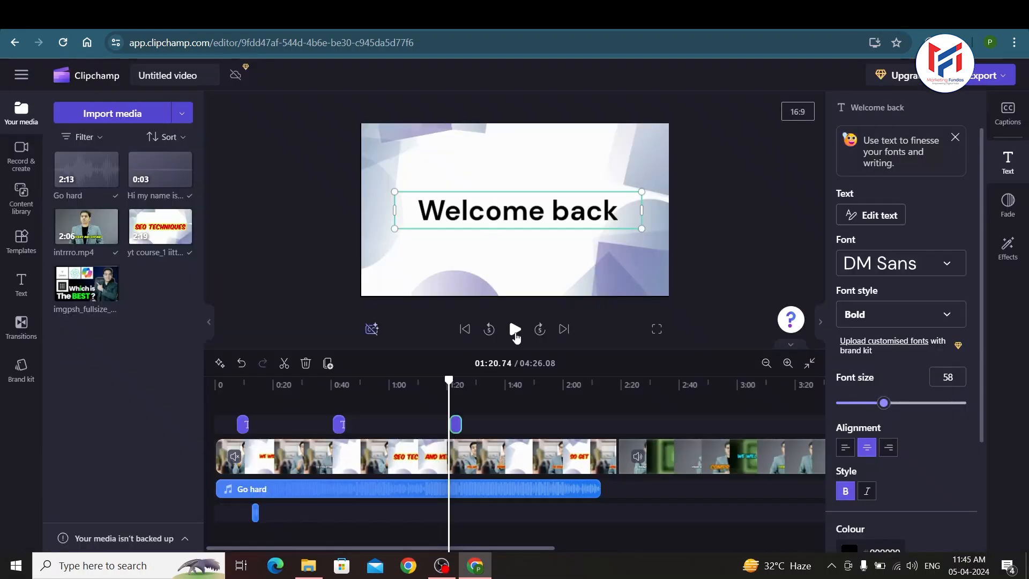
click(515, 330)
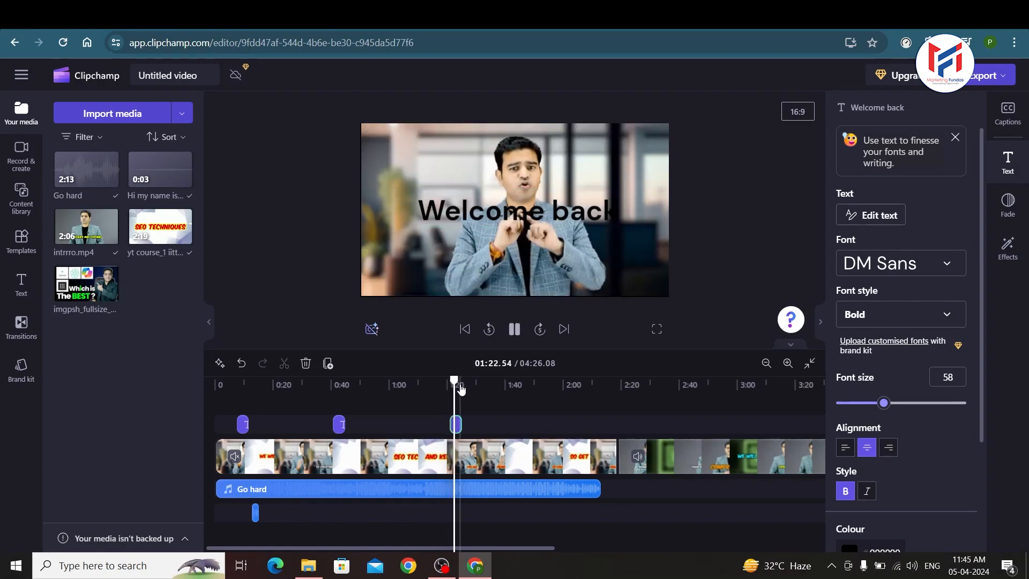
mouse_move(455, 381)
mouse_down()
mouse_move(443, 380)
mouse_move(459, 387)
mouse_move(448, 389)
mouse_move(455, 395)
mouse_up()
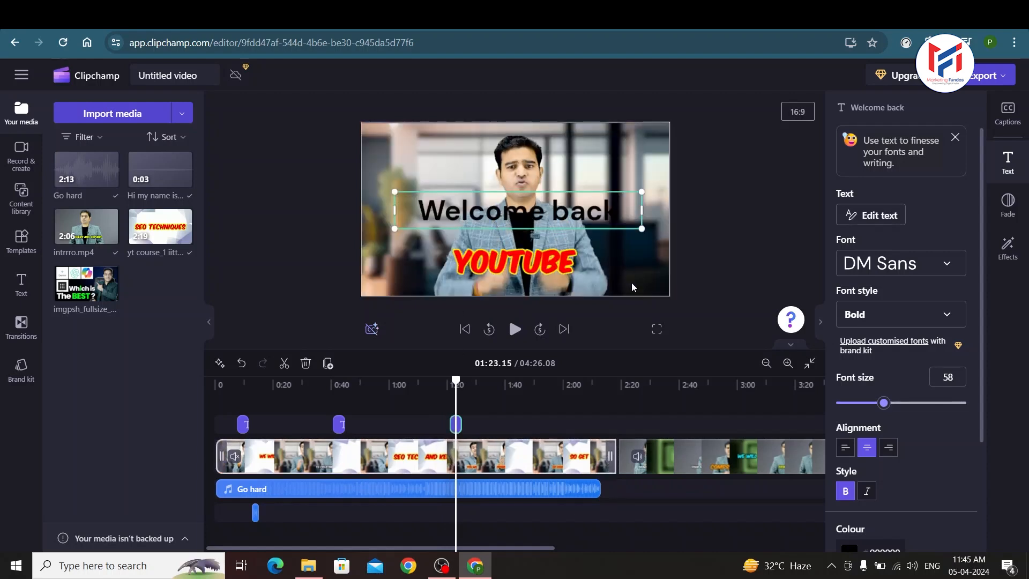
drag(456, 382, 448, 383)
Review the "Welcome back" text's settings, including its colour, position and available font styles
scroll(928, 456, down, 1)
scroll(927, 456, down, 2)
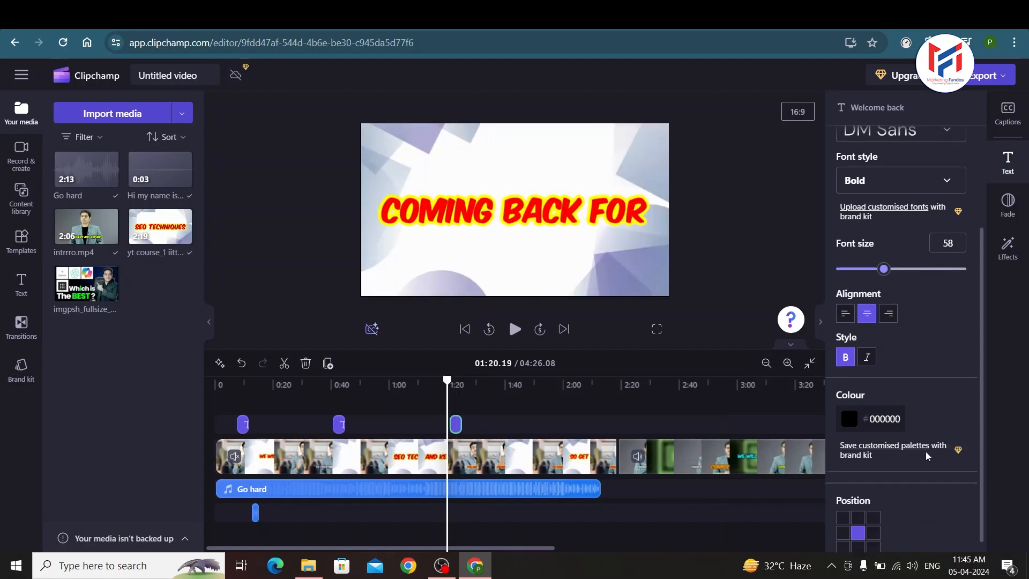
scroll(928, 456, up, 2)
scroll(927, 457, up, 1)
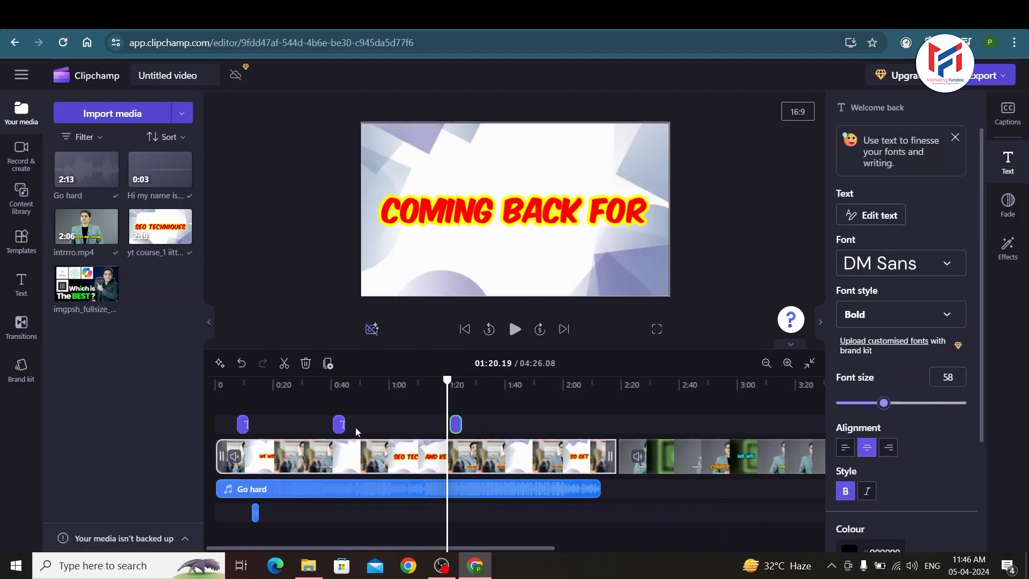
click(453, 396)
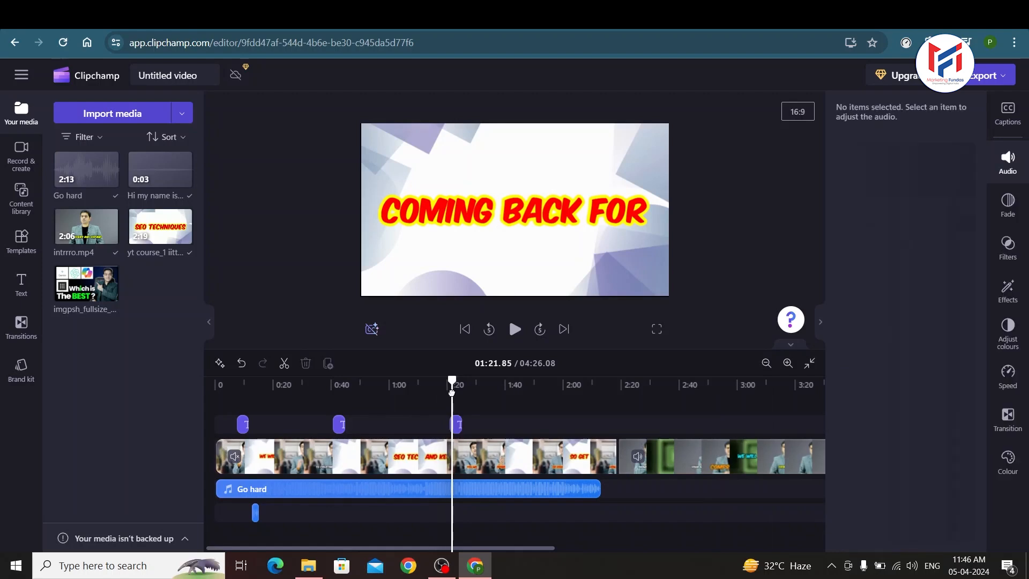
click(461, 424)
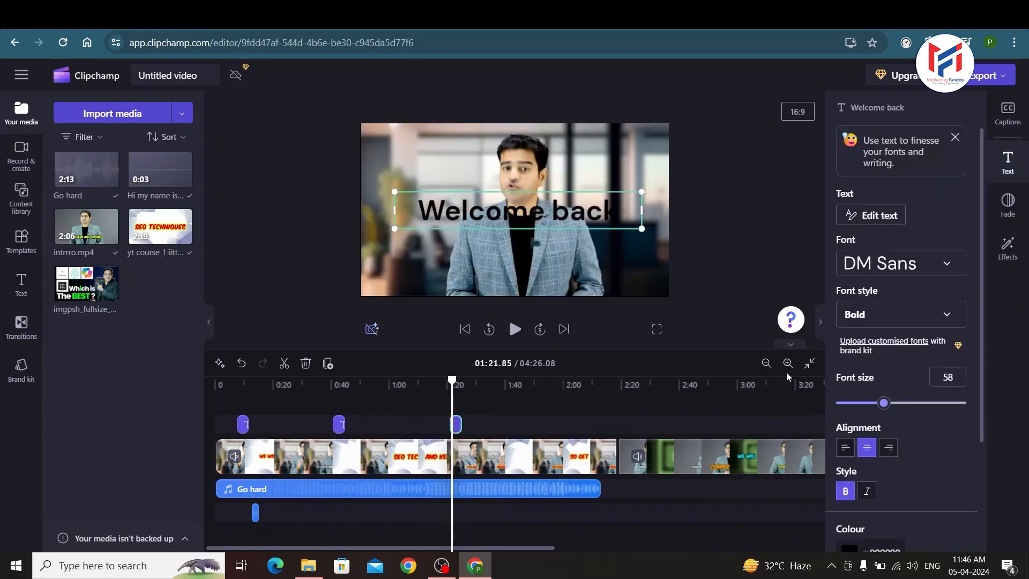
click(880, 313)
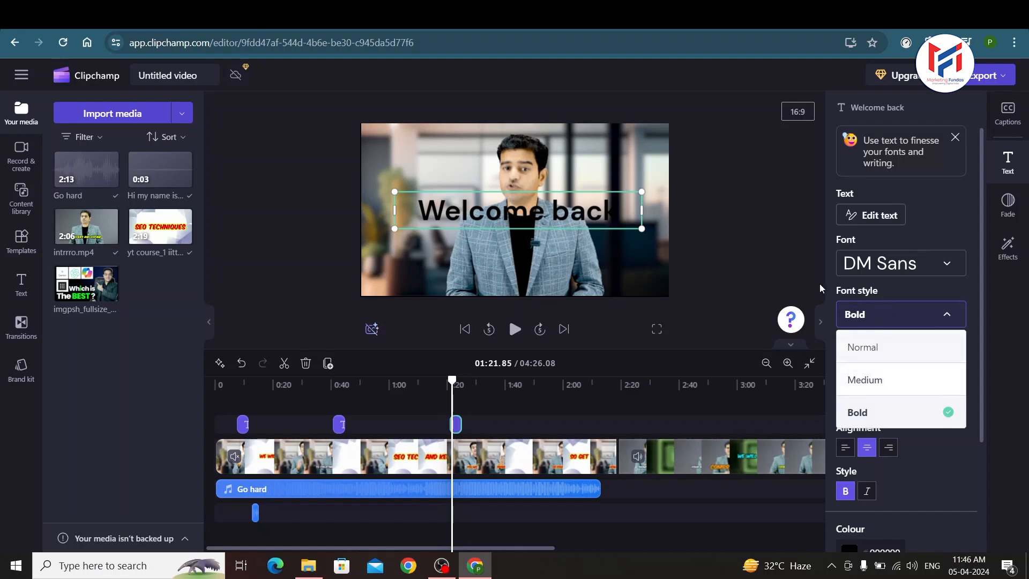
click(788, 256)
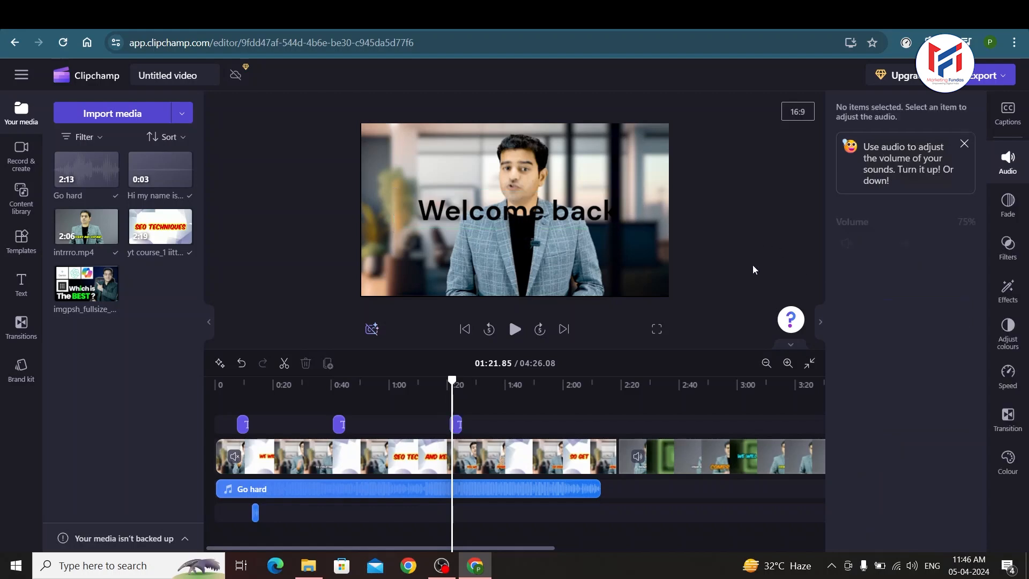
Add an "Outline shadow" title from the text library to the title track at 01:42.73
click(8, 289)
scroll(147, 275, down, 5)
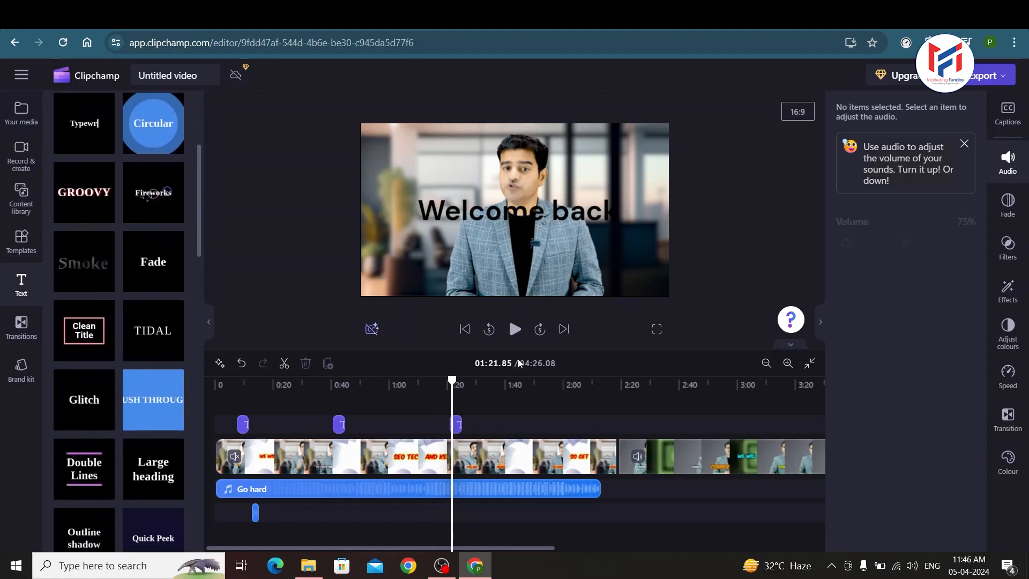
click(512, 394)
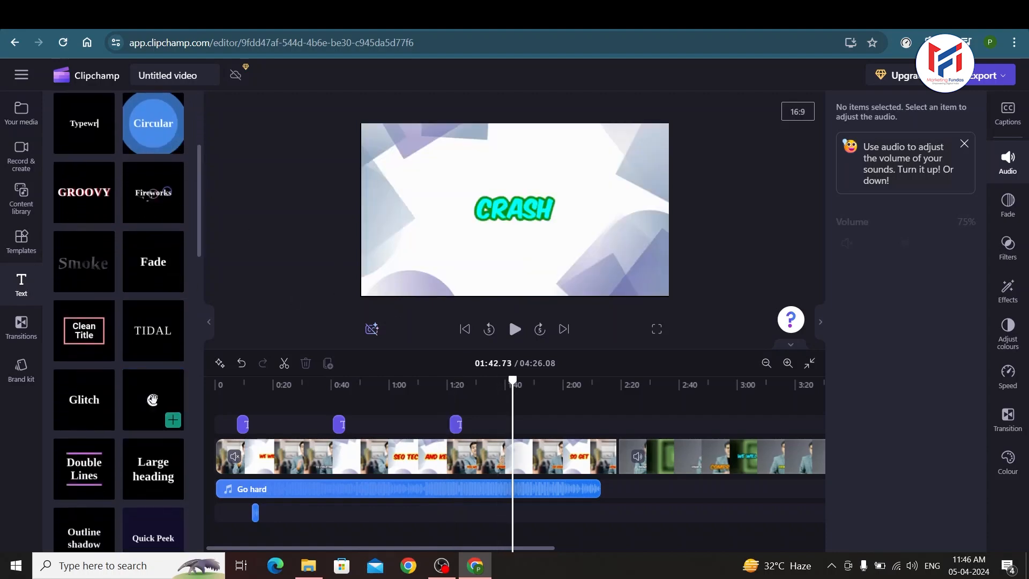
scroll(137, 375, down, 5)
scroll(121, 345, up, 2)
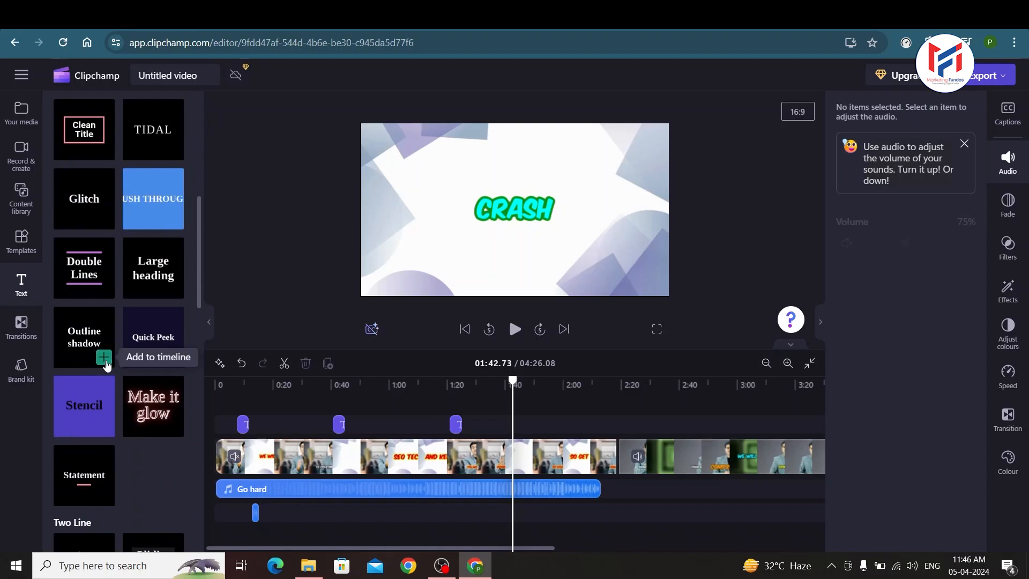
click(104, 356)
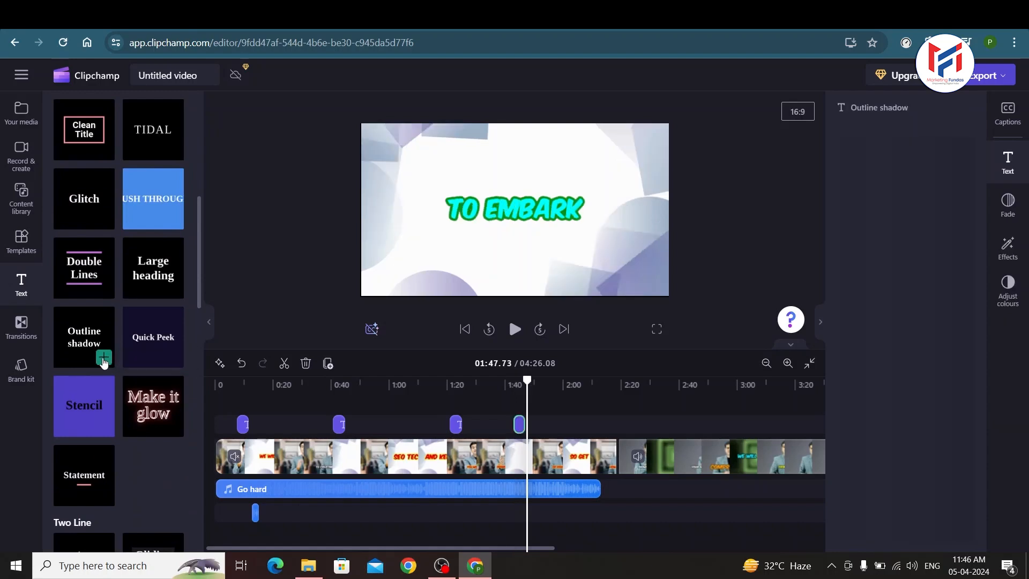
click(516, 393)
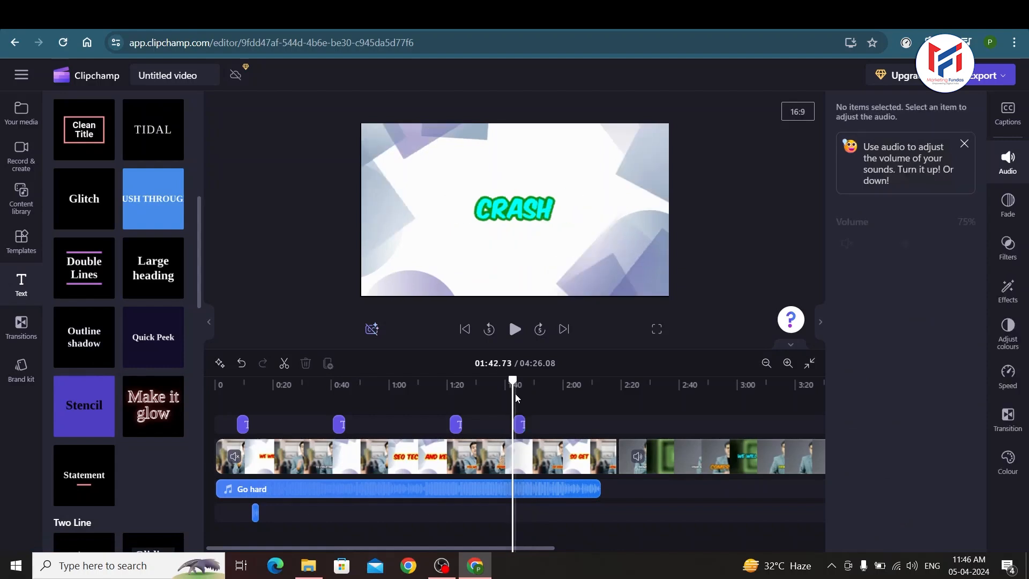
right_click(519, 426)
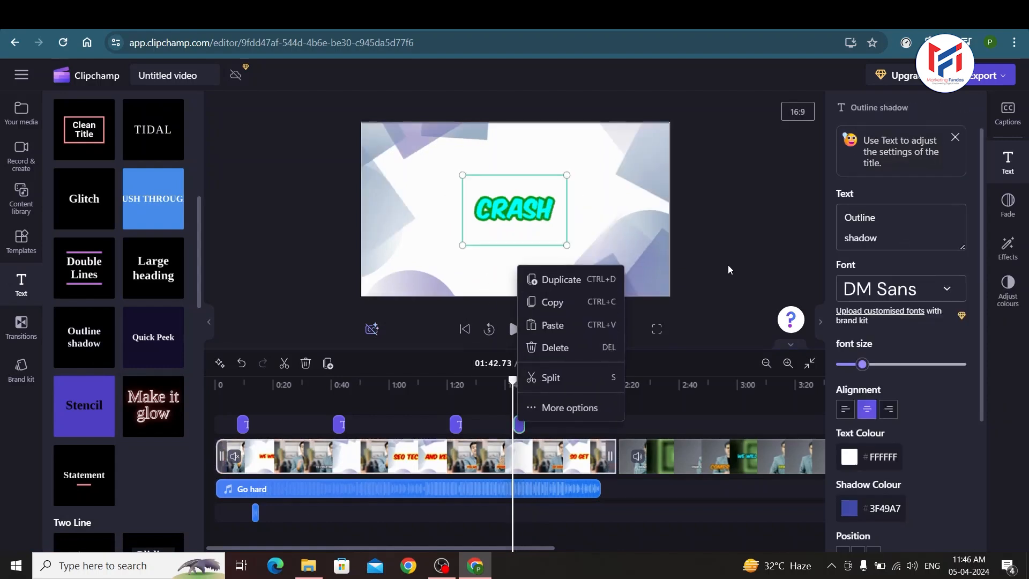
click(539, 399)
Replace the Outline shadow title's text with "Marketing", "Fundas" and "Global" on three lines and move the title above the second video clip
click(519, 425)
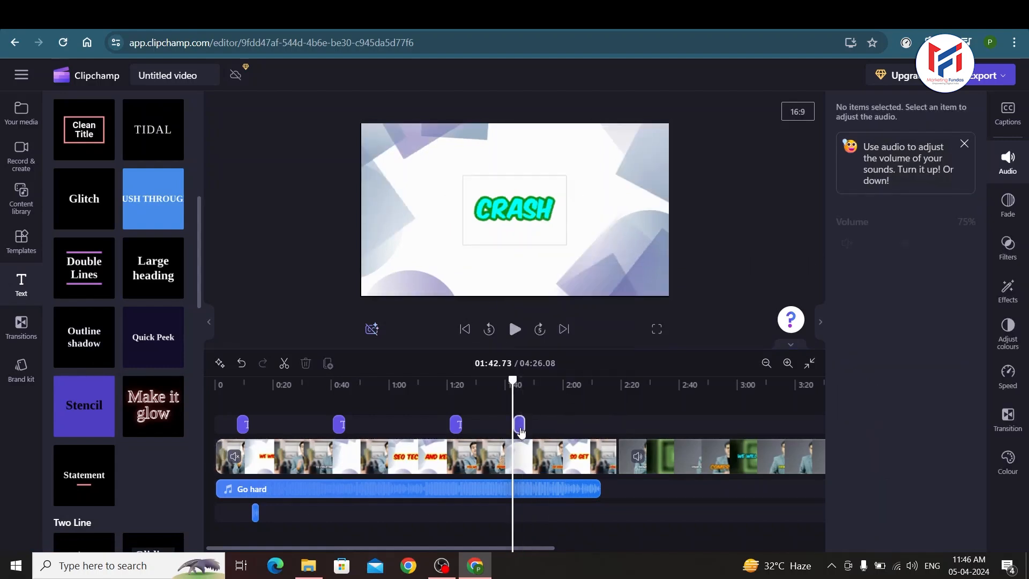
double_click(853, 217)
drag(962, 245, 970, 301)
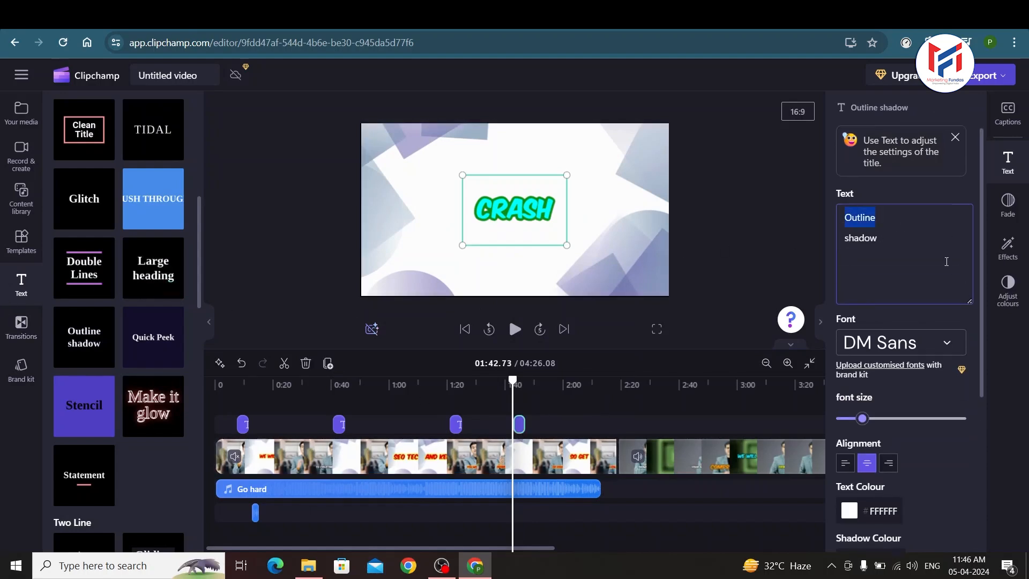
text(Marketing )
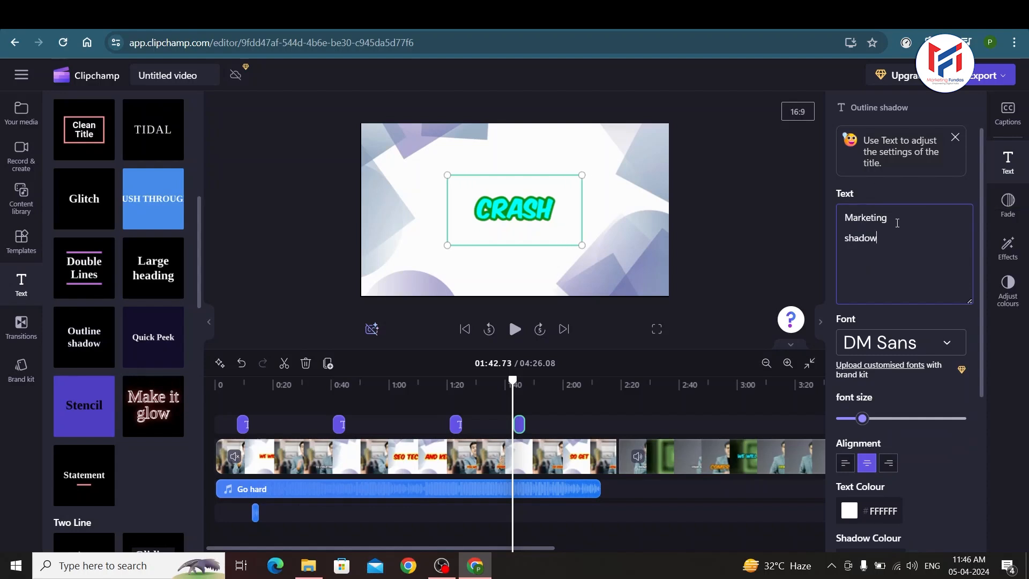
text(Fundas)
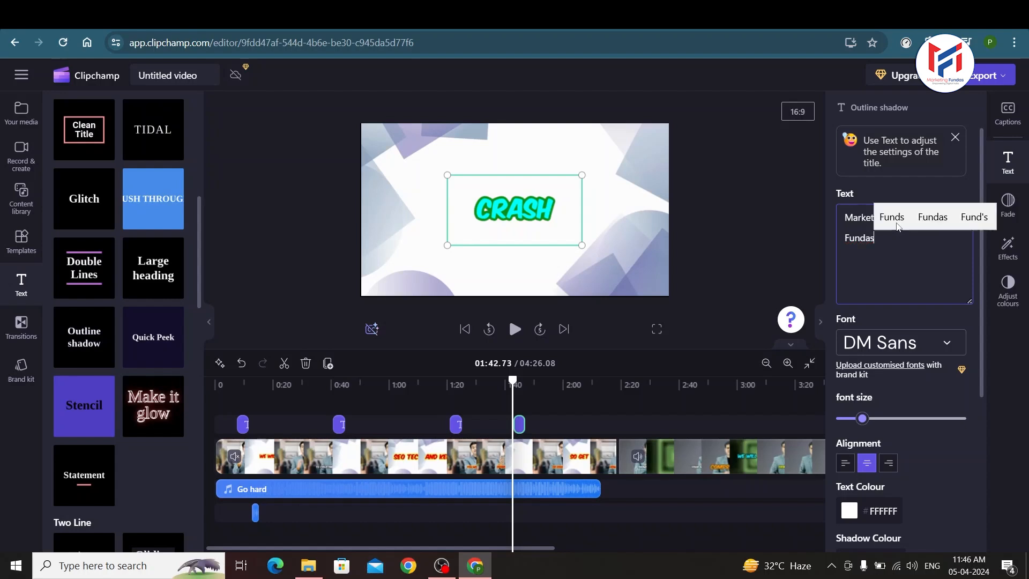
key(Return)
text(GLobal)
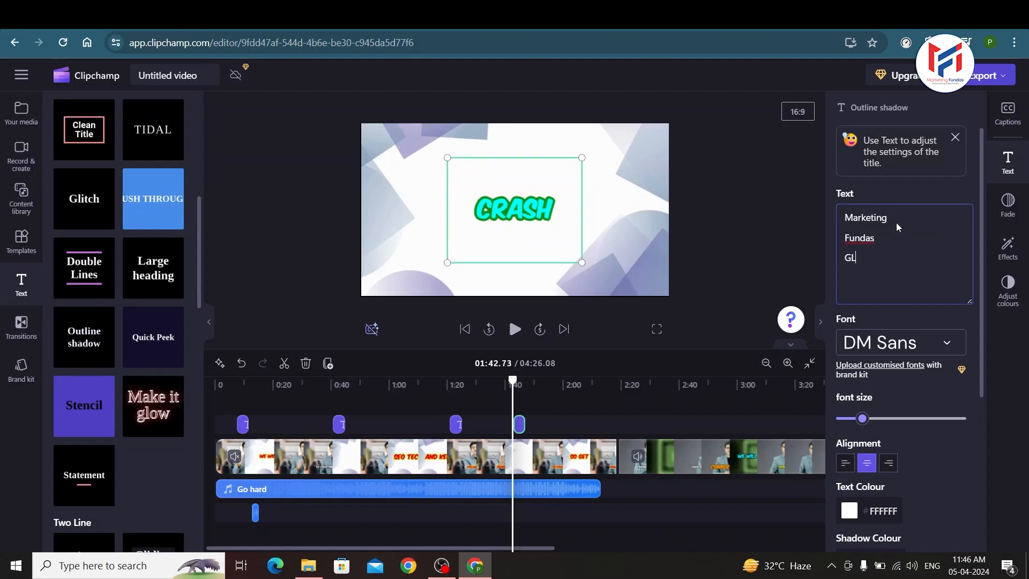
key(BackSpace)
key(BackSpace)
key(BackSpace)
text(obal)
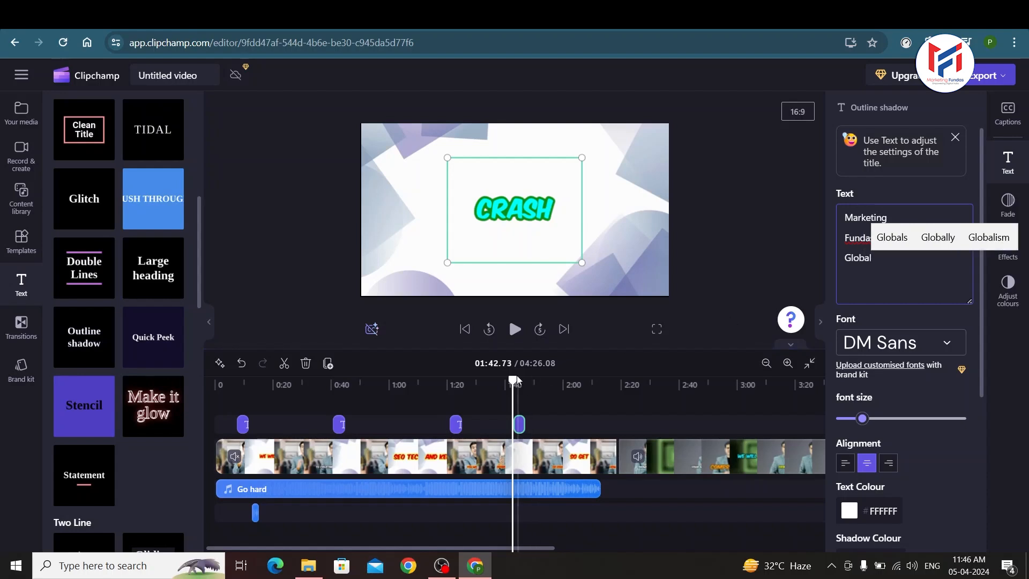
drag(520, 424, 669, 424)
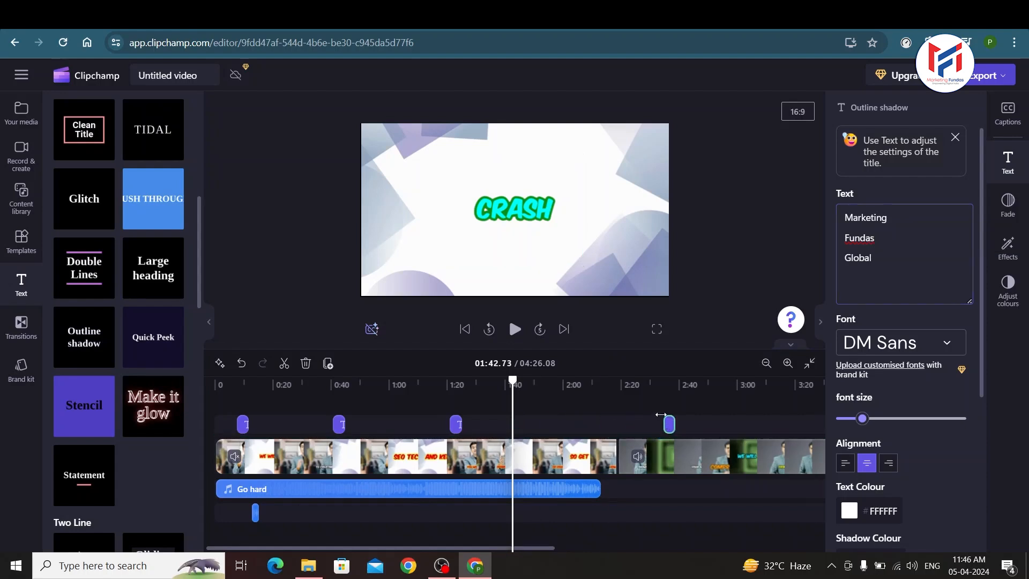
Left-align the "Marketing Fundas Global" title's text and play it back from about 02:34
click(661, 395)
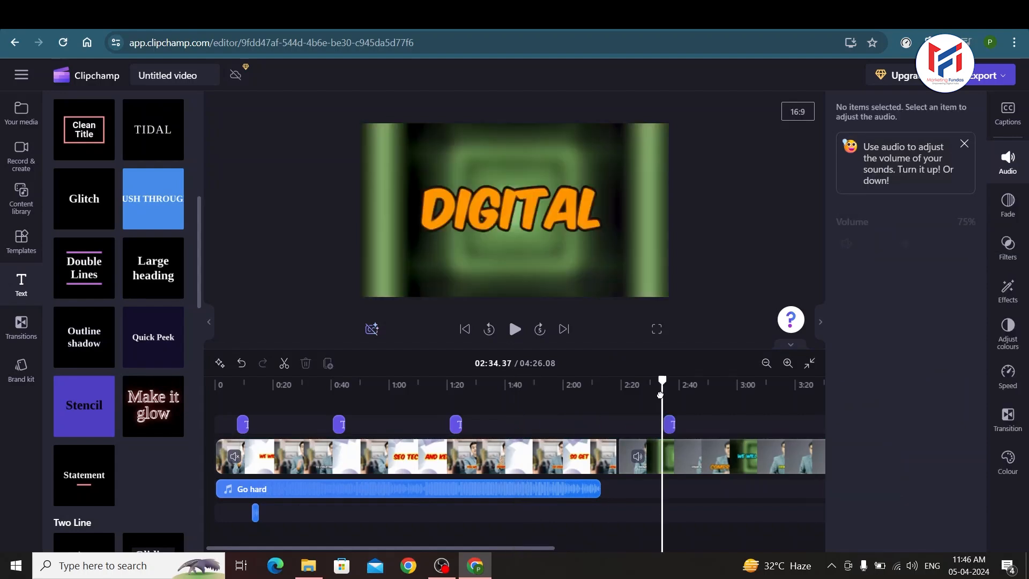
key(space)
key(space)
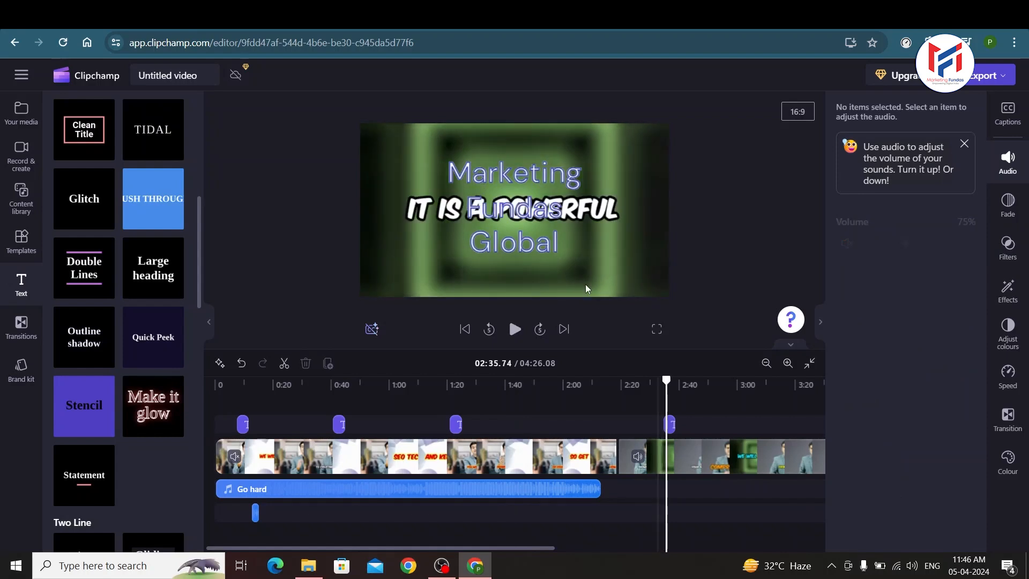
click(524, 216)
click(845, 410)
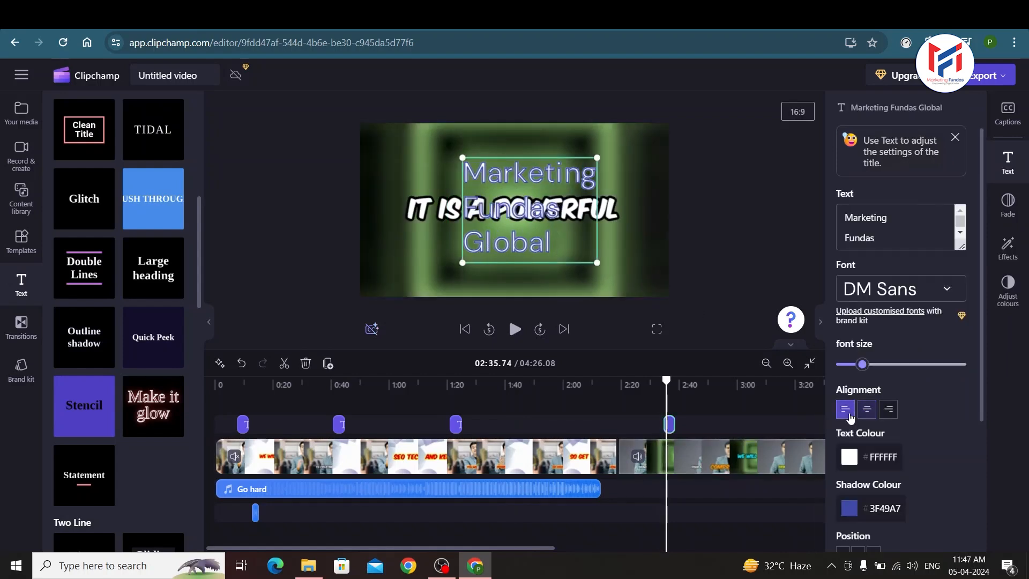
click(662, 380)
key(space)
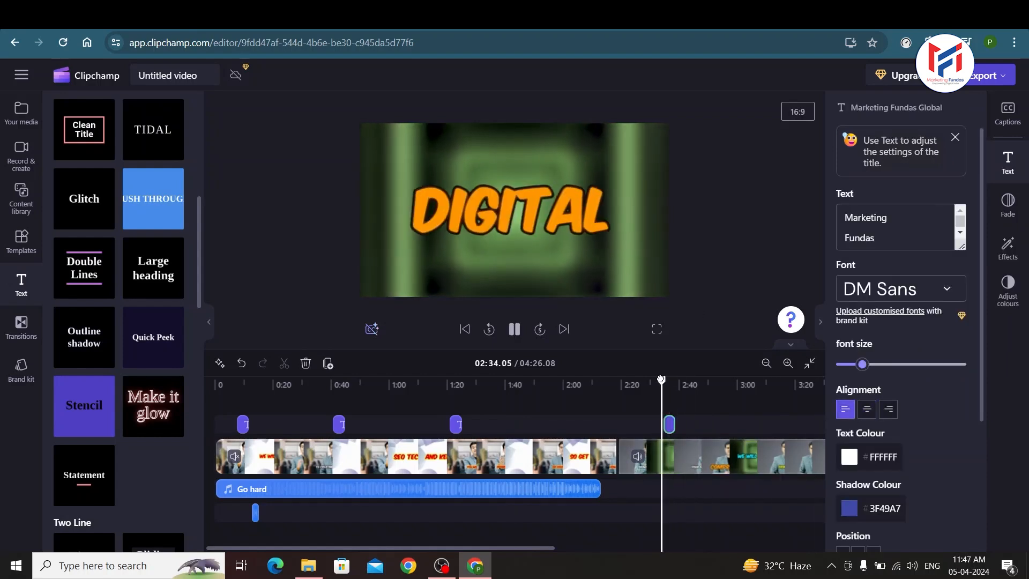
key(space)
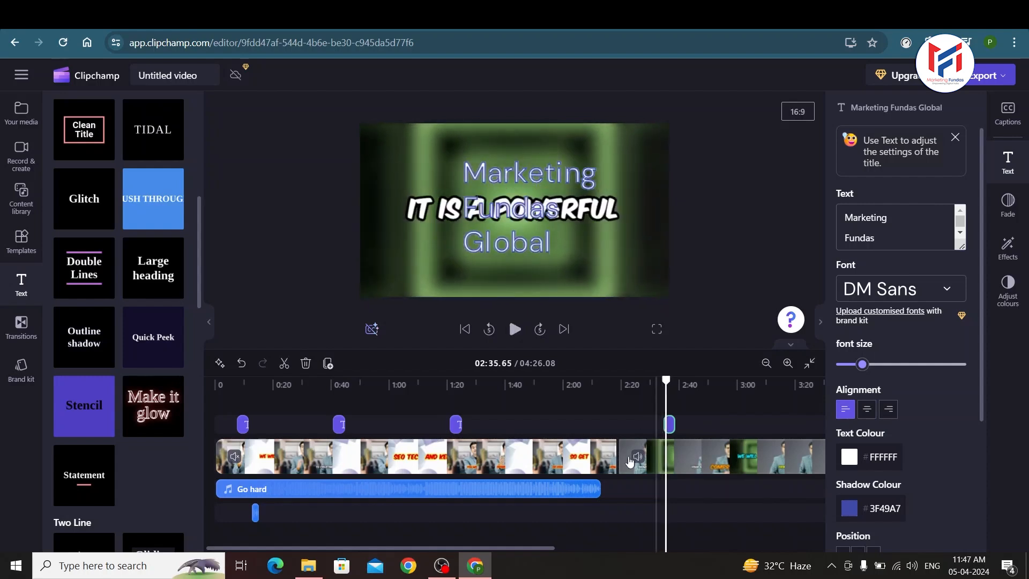
Move the "Marketing Fundas Global" title to about 02:44 on the title track and preview it there
click(636, 462)
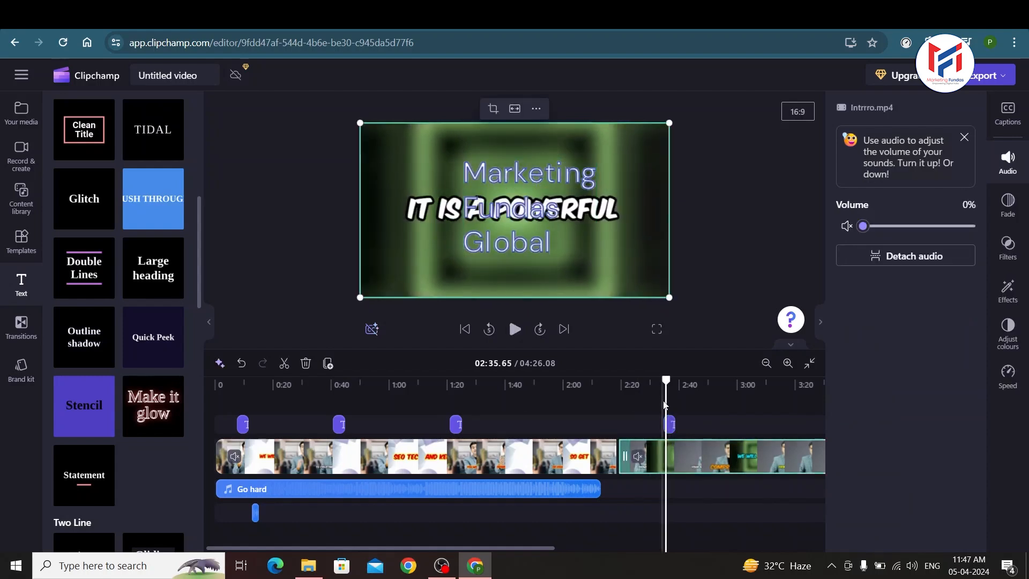
drag(671, 427, 691, 387)
click(688, 393)
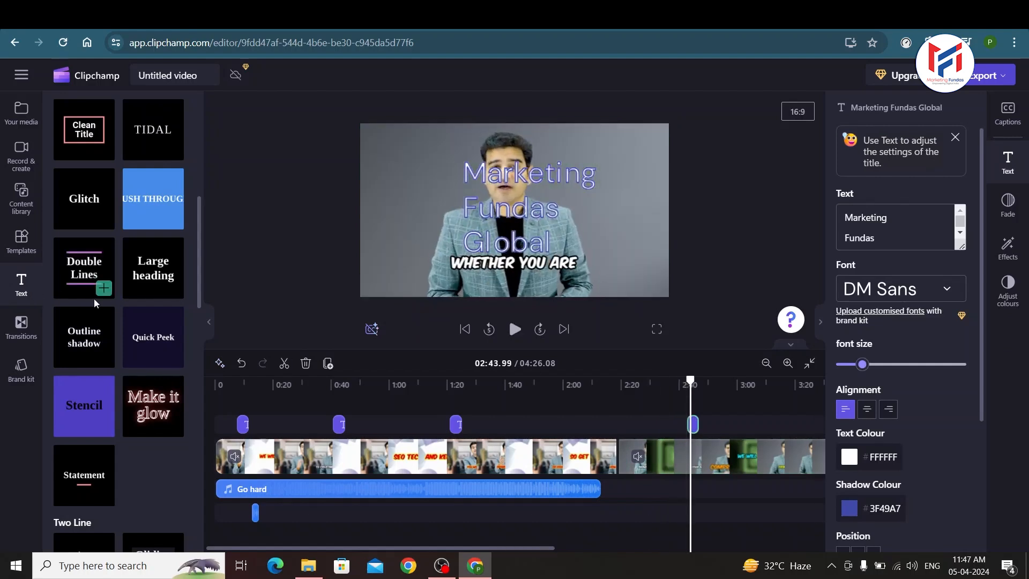
Browse the title styles in the text library and the full list of available transitions
scroll(91, 292, up, 6)
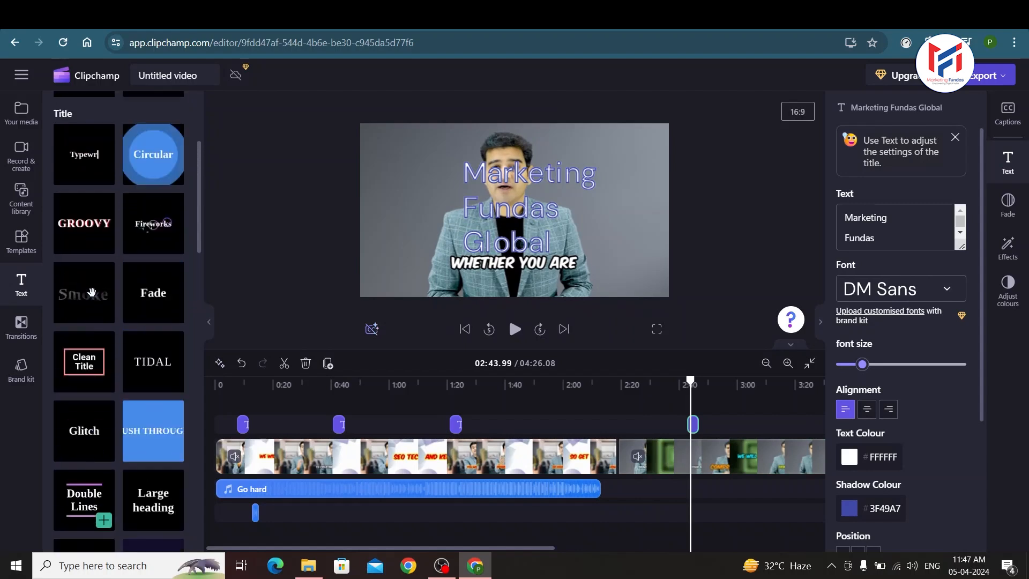
scroll(92, 291, up, 2)
scroll(92, 291, down, 6)
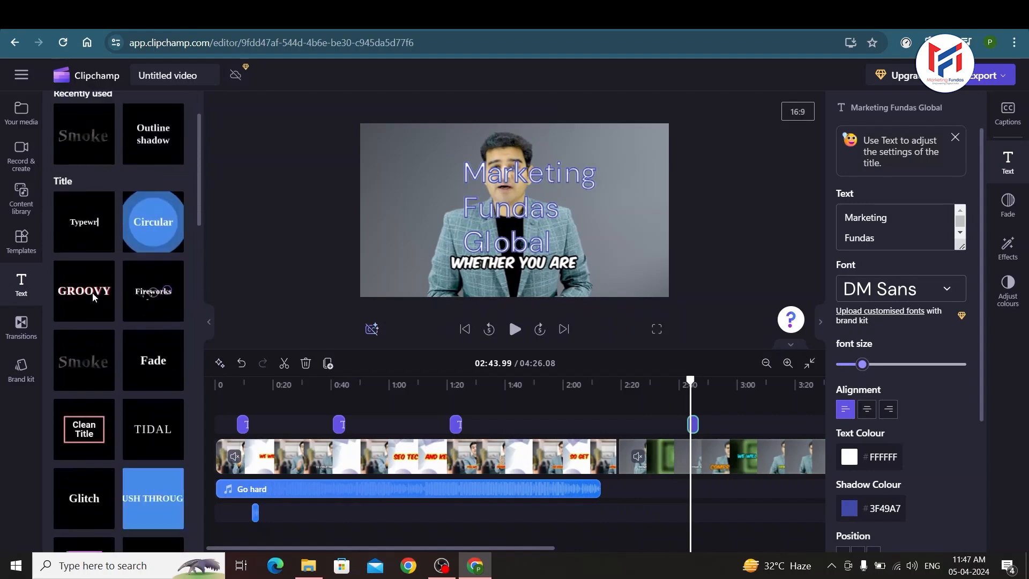
click(22, 337)
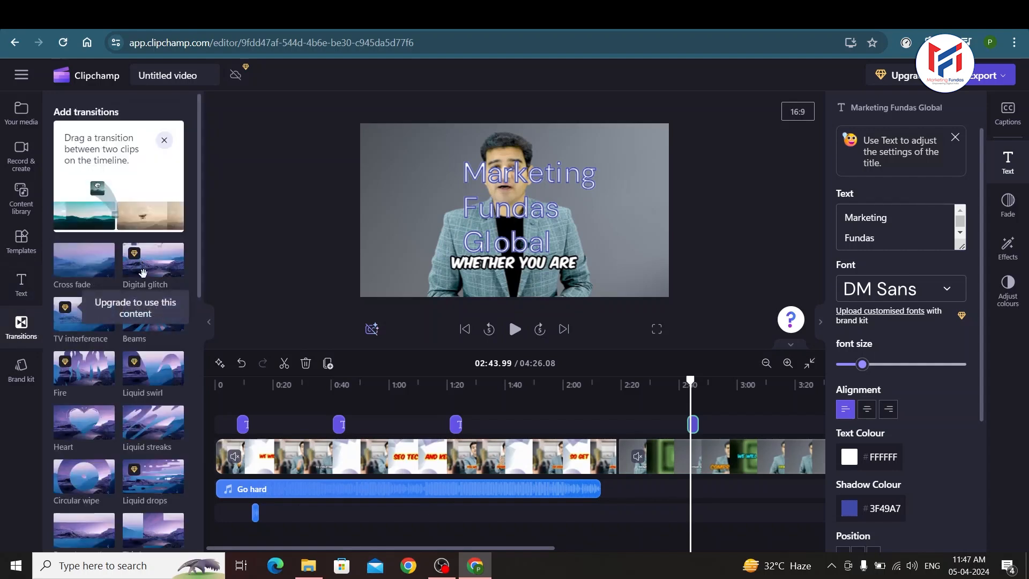
drag(199, 247, 188, 301)
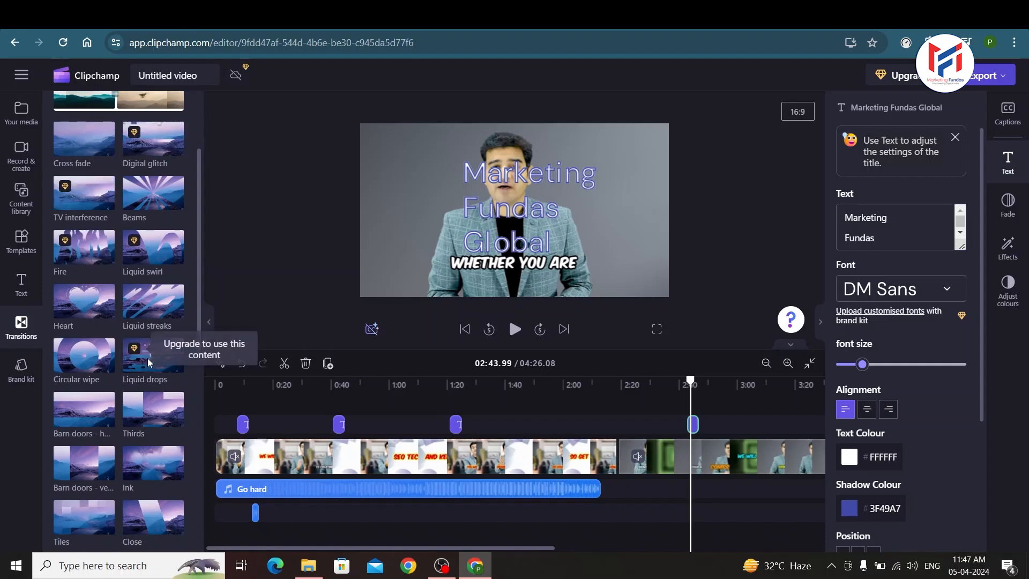
scroll(137, 423, down, 2)
scroll(135, 423, down, 4)
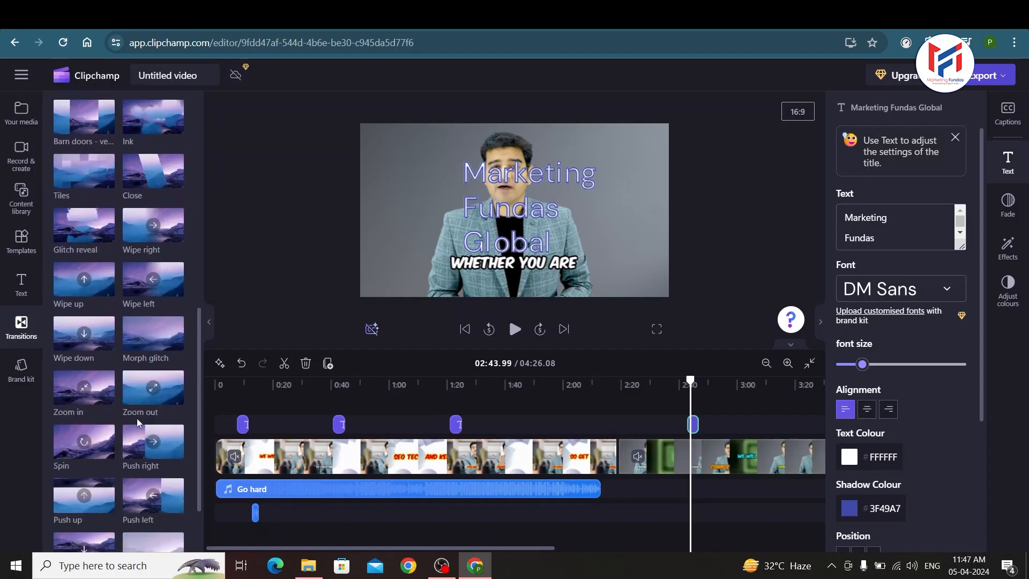
scroll(136, 416, up, 8)
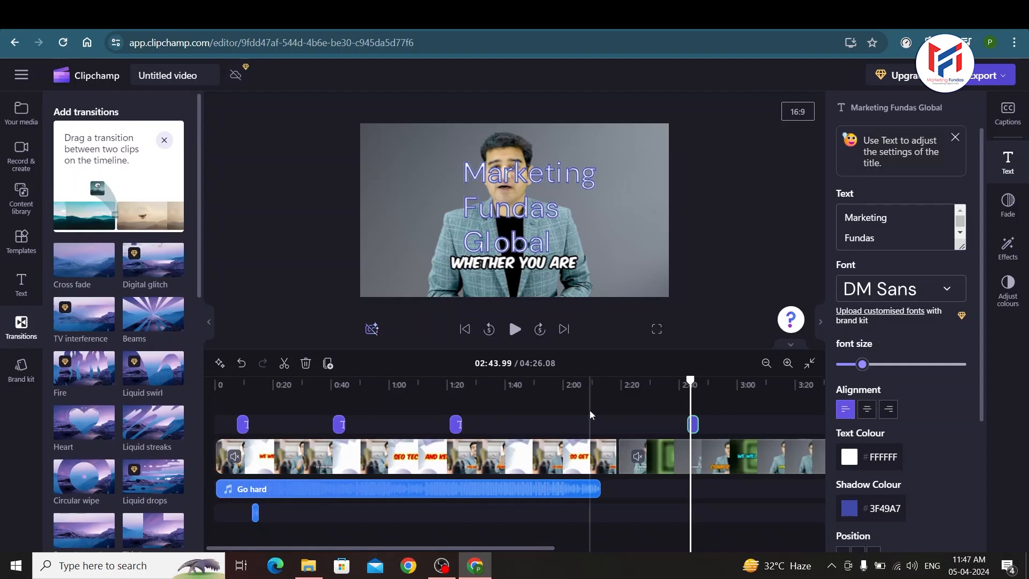
Play the join between the two video clips from about 02:16 to review the cut without a transition
click(611, 402)
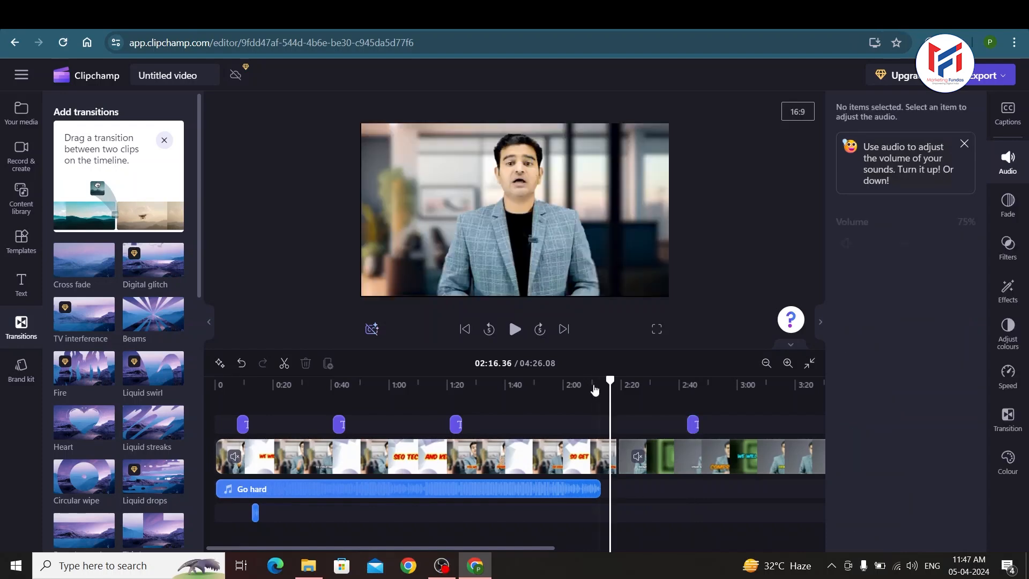
click(532, 456)
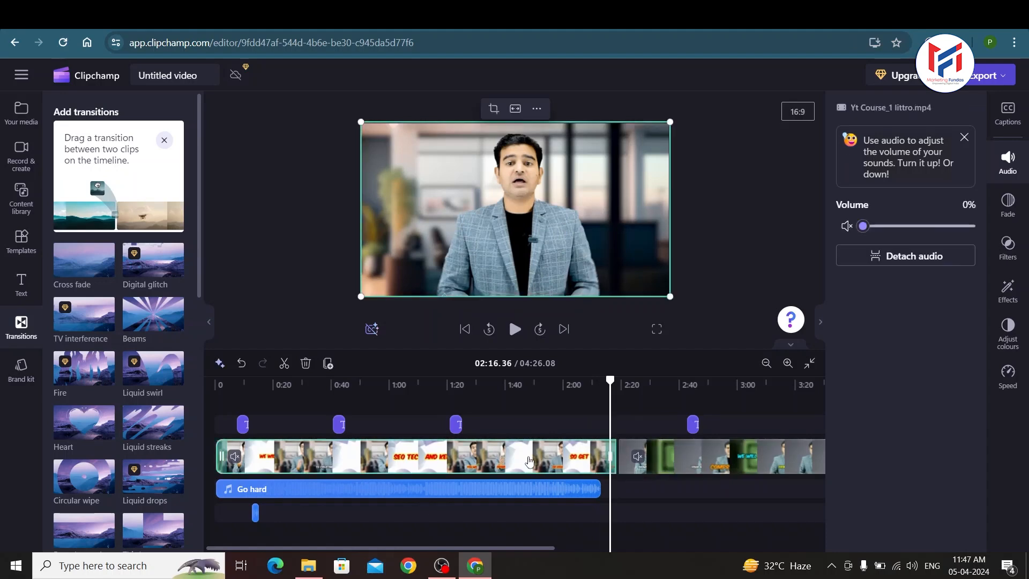
click(668, 462)
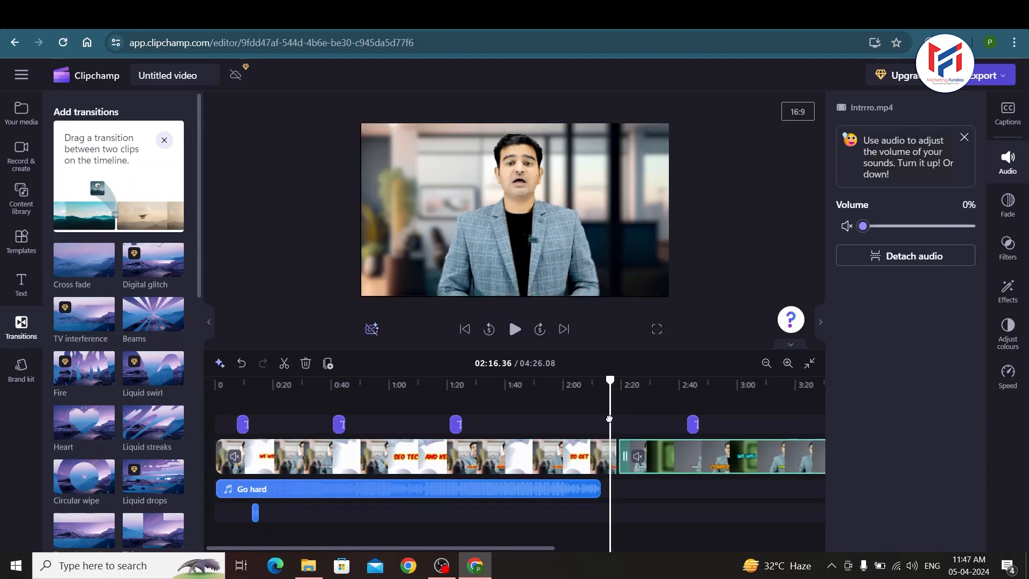
click(610, 398)
key(space)
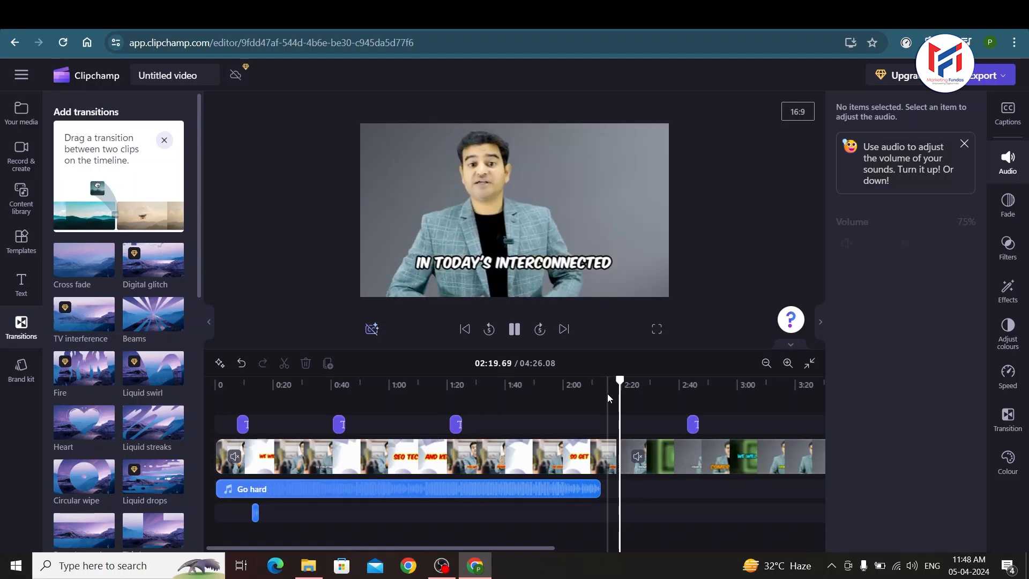
click(608, 397)
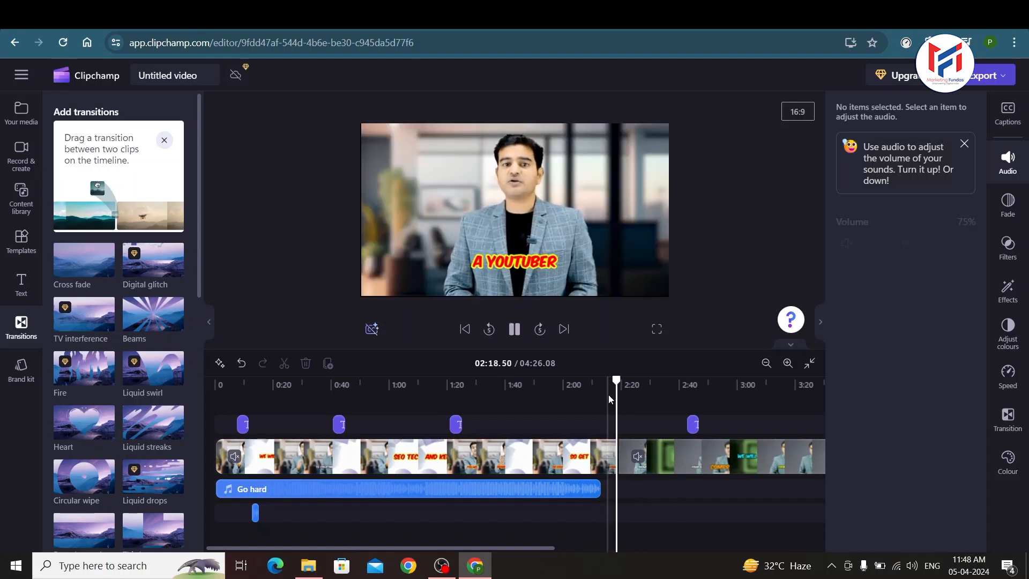
key(space)
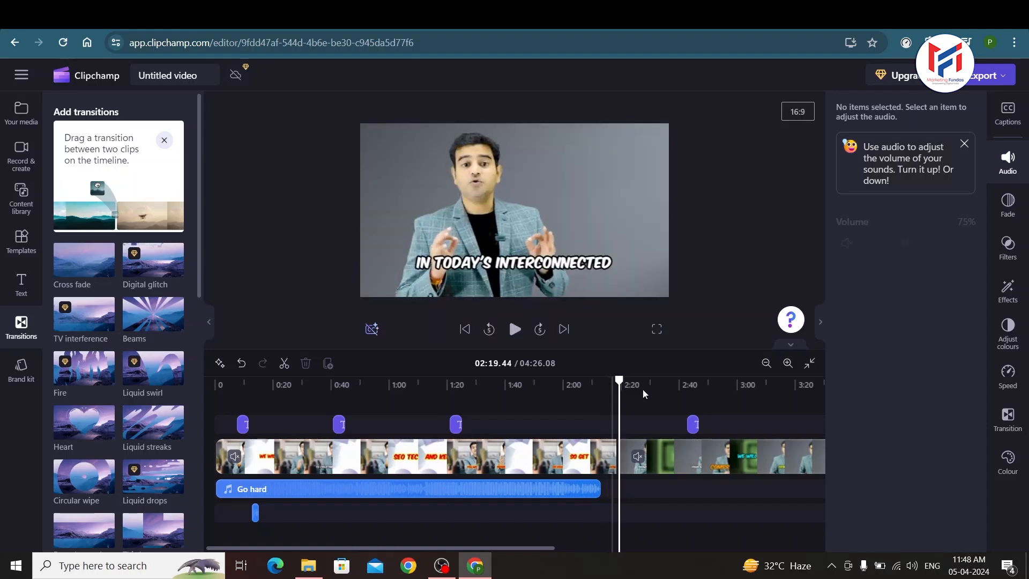
click(612, 398)
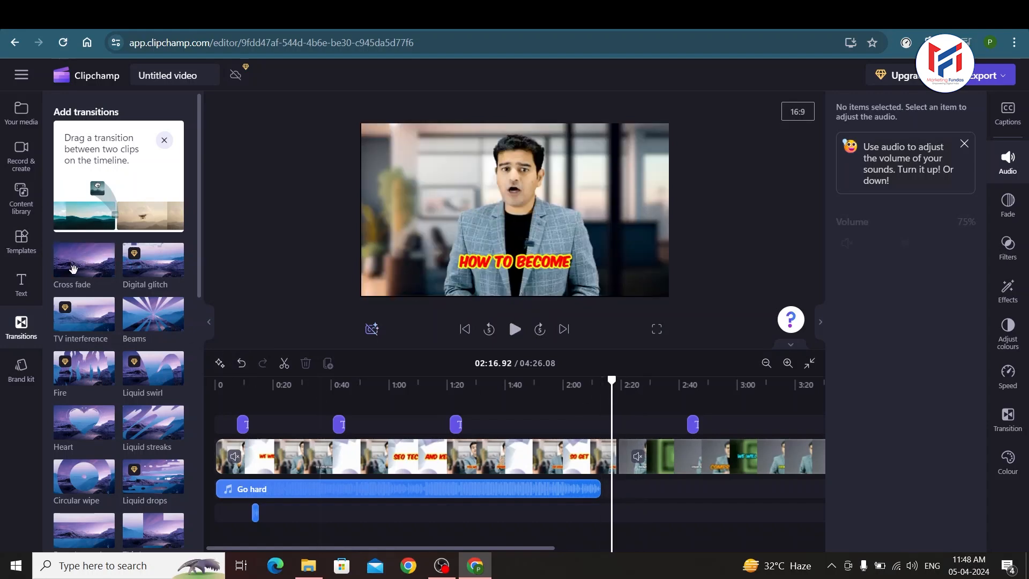
Add a Cross fade transition between the two video clips and play it back
drag(75, 266, 619, 462)
click(619, 460)
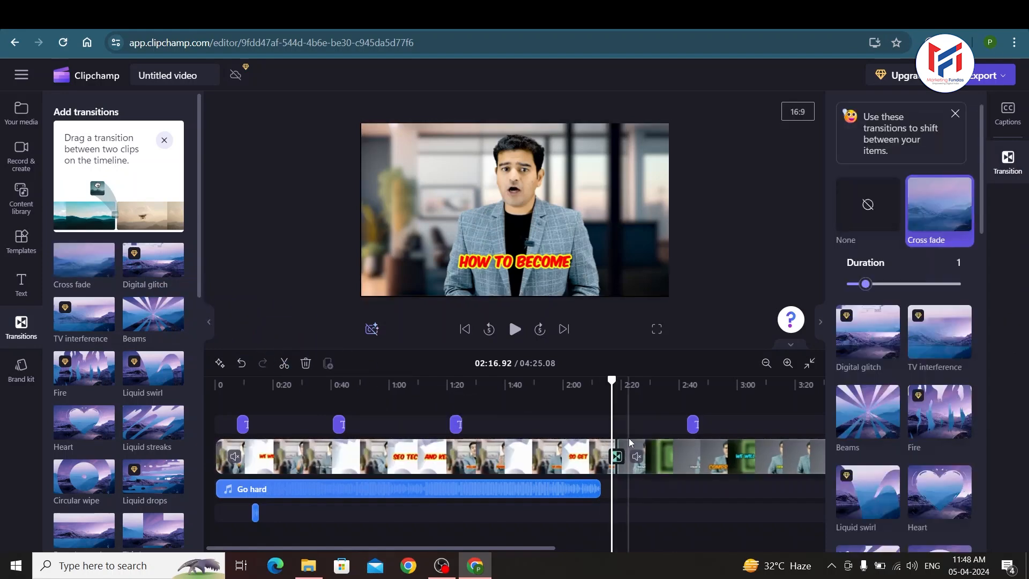
click(601, 384)
click(603, 381)
key(space)
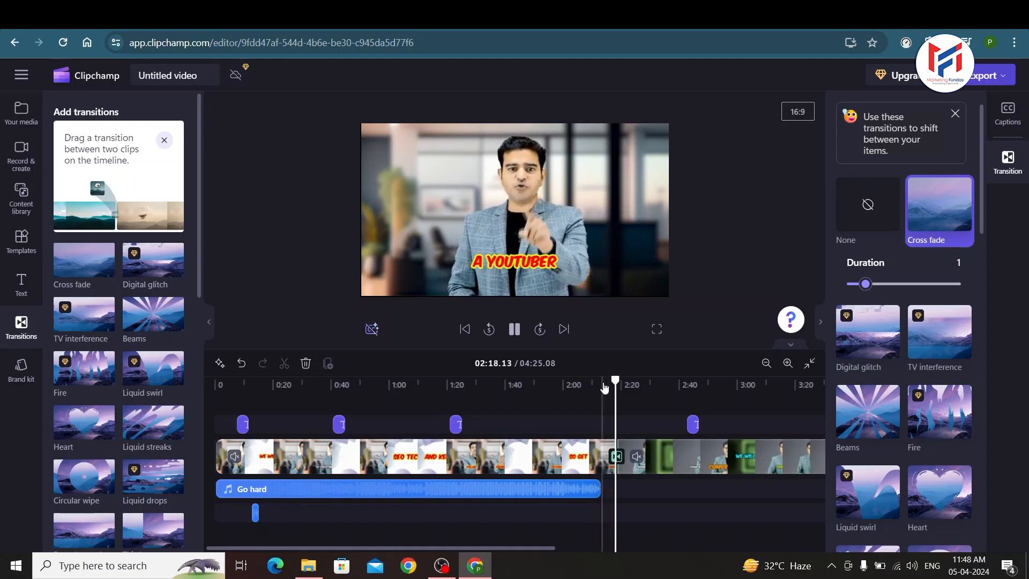
key(space)
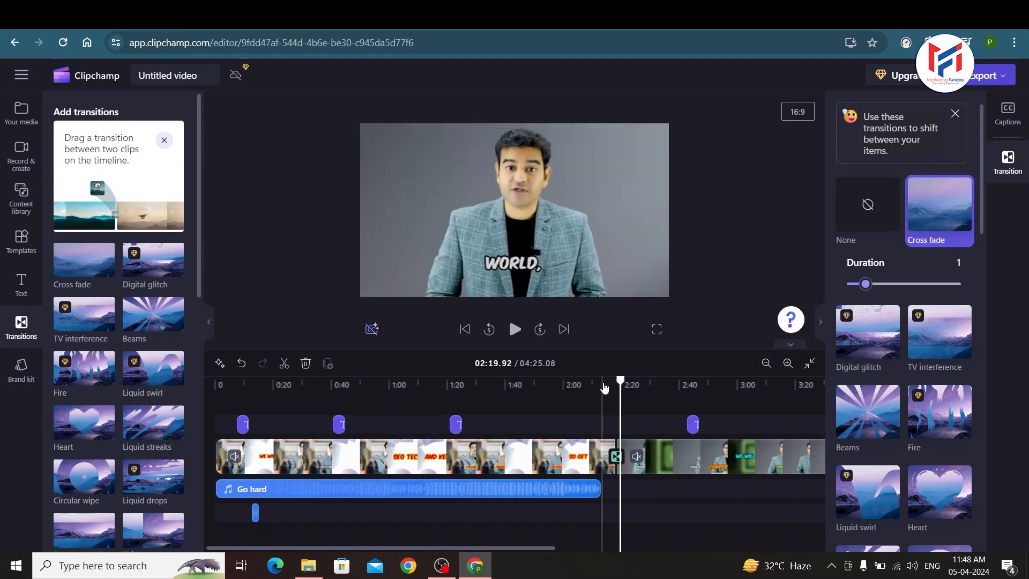
Apply the Liquid streaks transition between the two video clips and play it back
scroll(63, 384, down, 2)
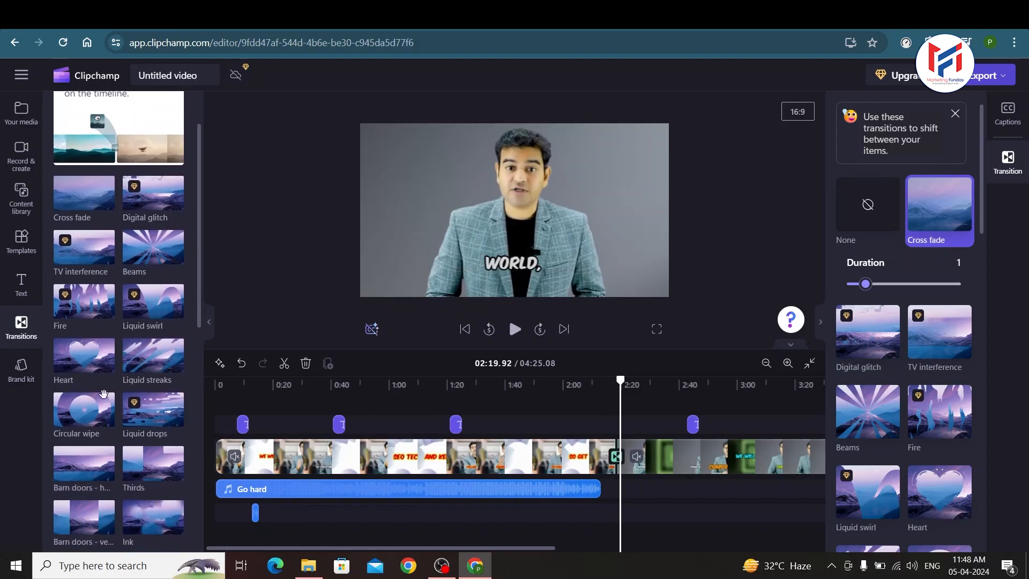
mouse_move(177, 367)
mouse_down()
mouse_move(242, 372)
mouse_move(494, 455)
mouse_move(617, 462)
mouse_up()
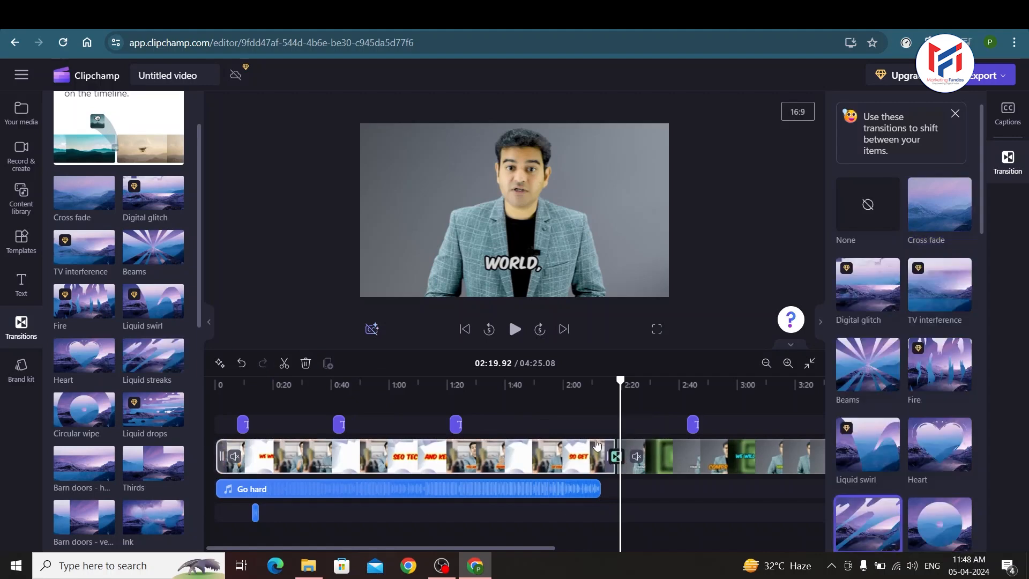
click(605, 404)
key(space)
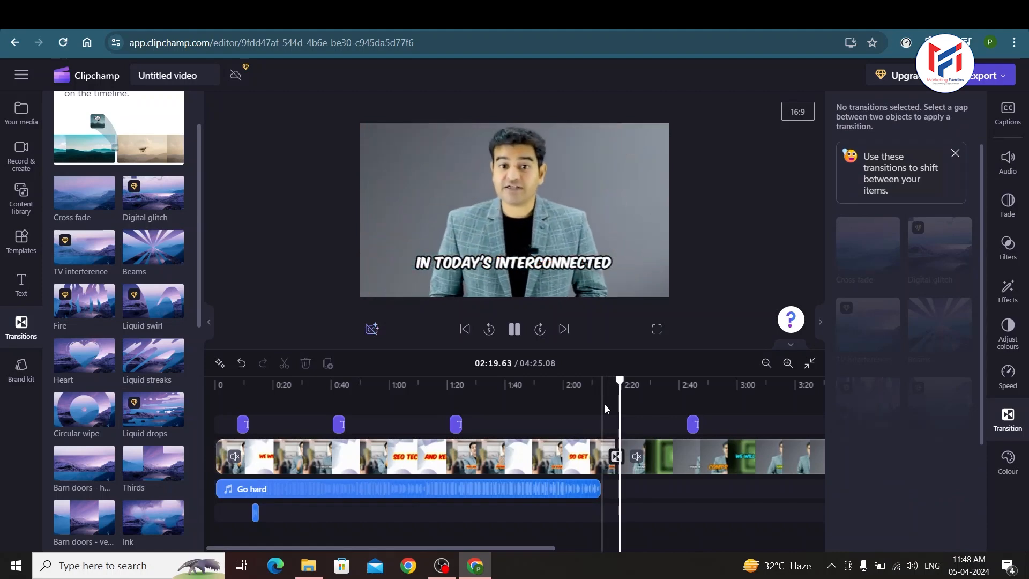
key(space)
Review the Liquid streaks transition's settings and the alternative transitions, and the brand kit's logo, colour and font options
scroll(159, 437, down, 10)
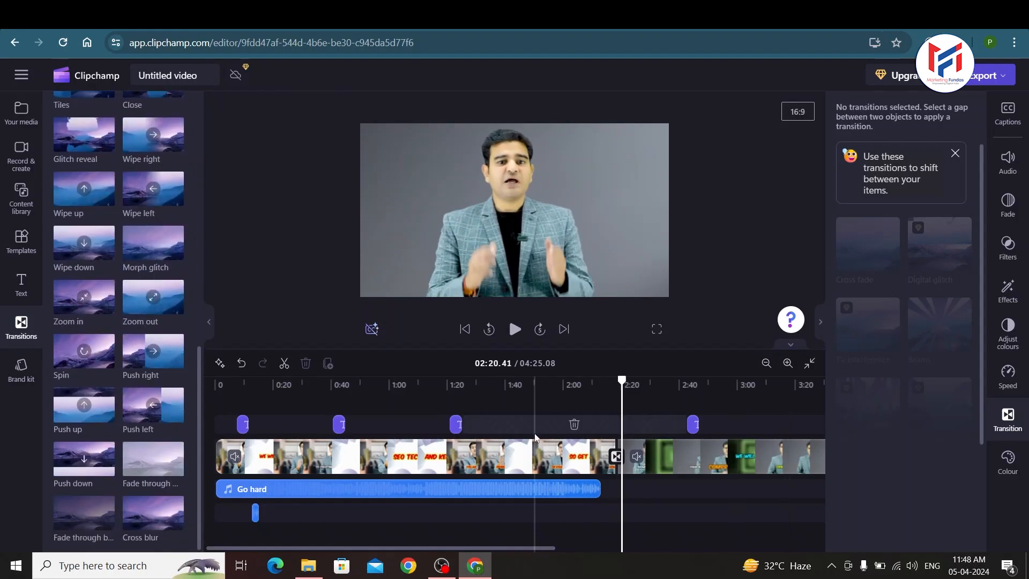
click(617, 457)
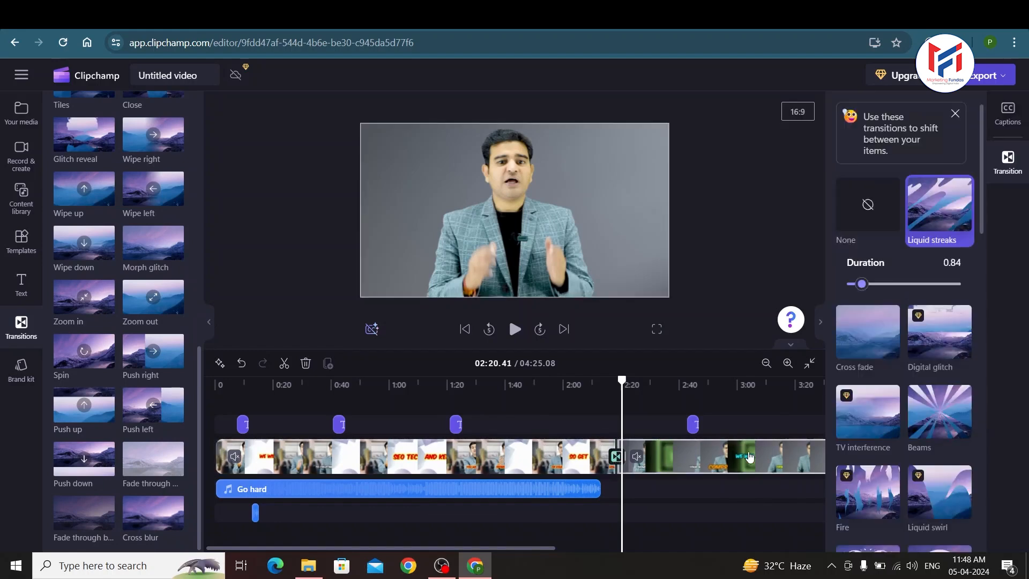
scroll(904, 411, down, 2)
scroll(904, 411, down, 1)
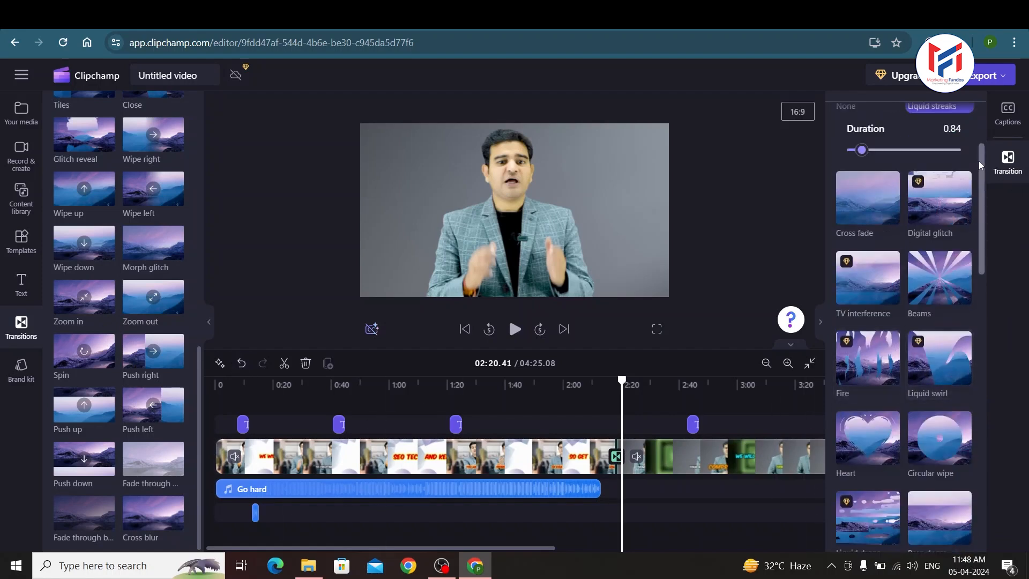
drag(981, 163, 984, 347)
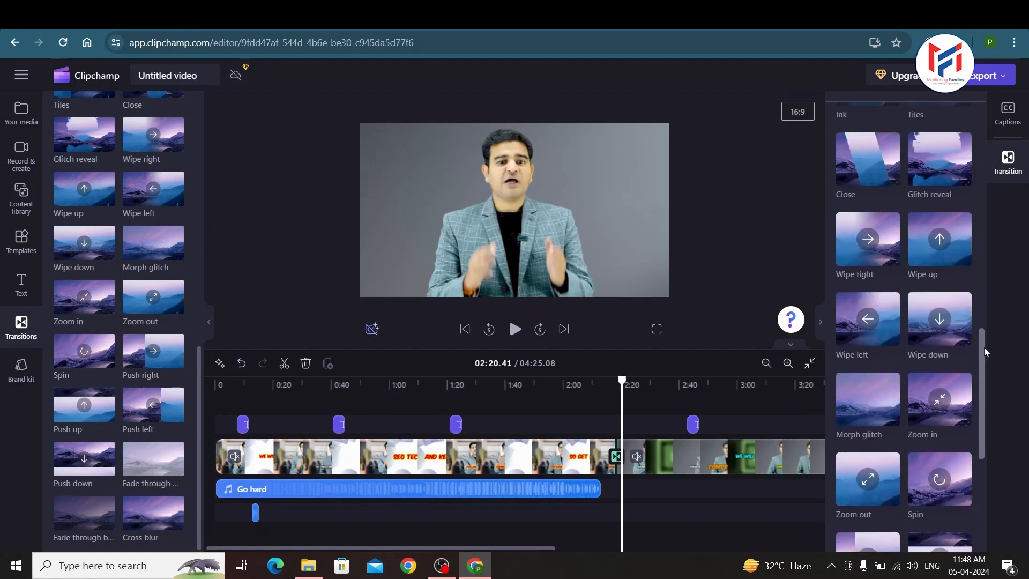
click(32, 375)
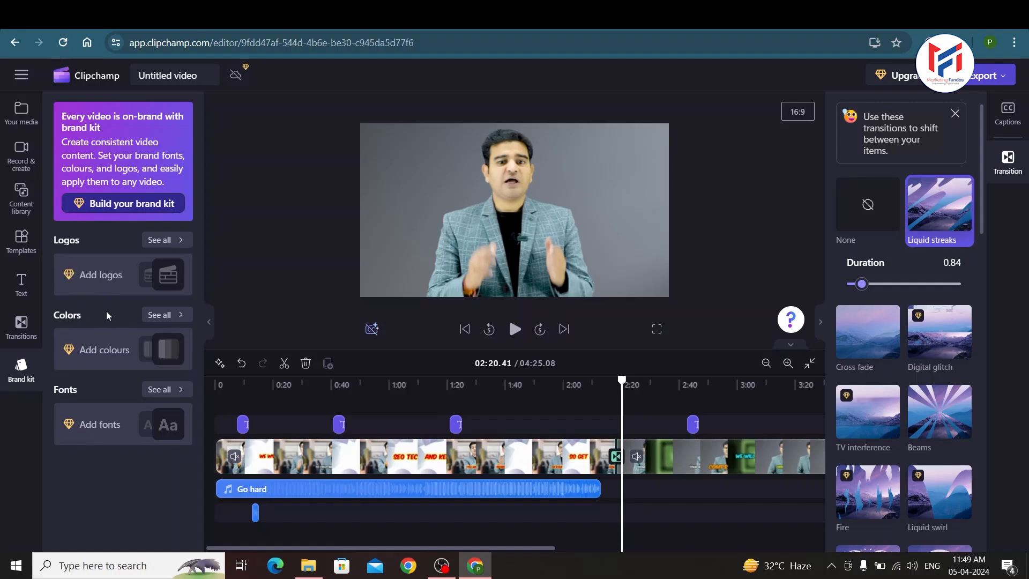
Return the playhead to 00:00.00 and collapse the item properties to view more of the timeline, with the first title selected
drag(621, 379, 214, 379)
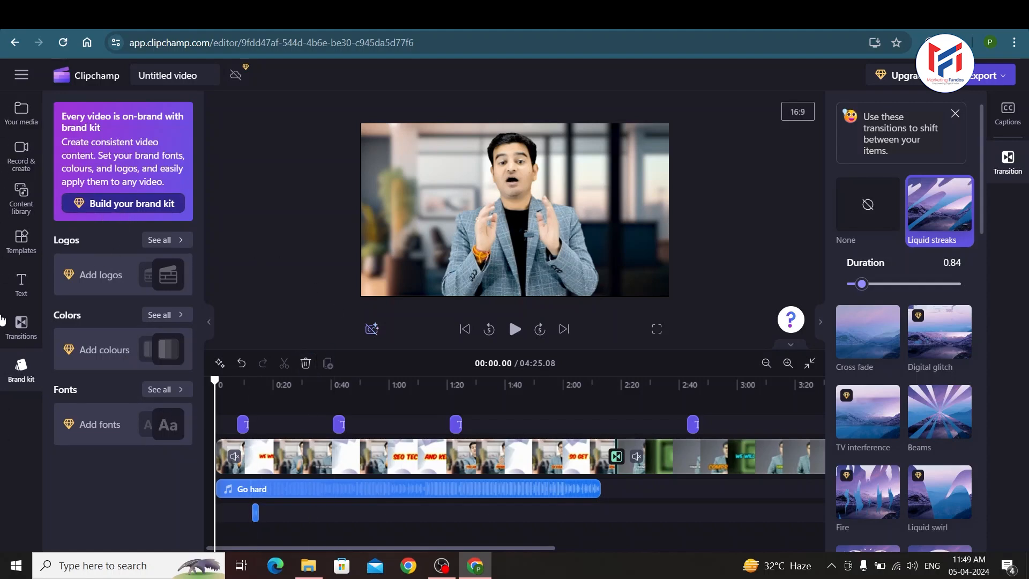
click(277, 237)
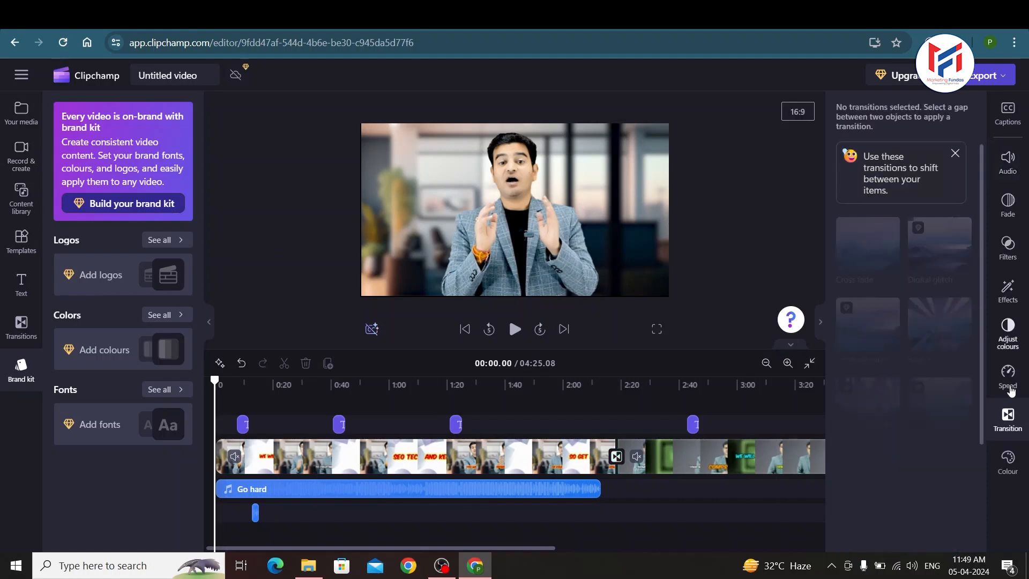
click(820, 321)
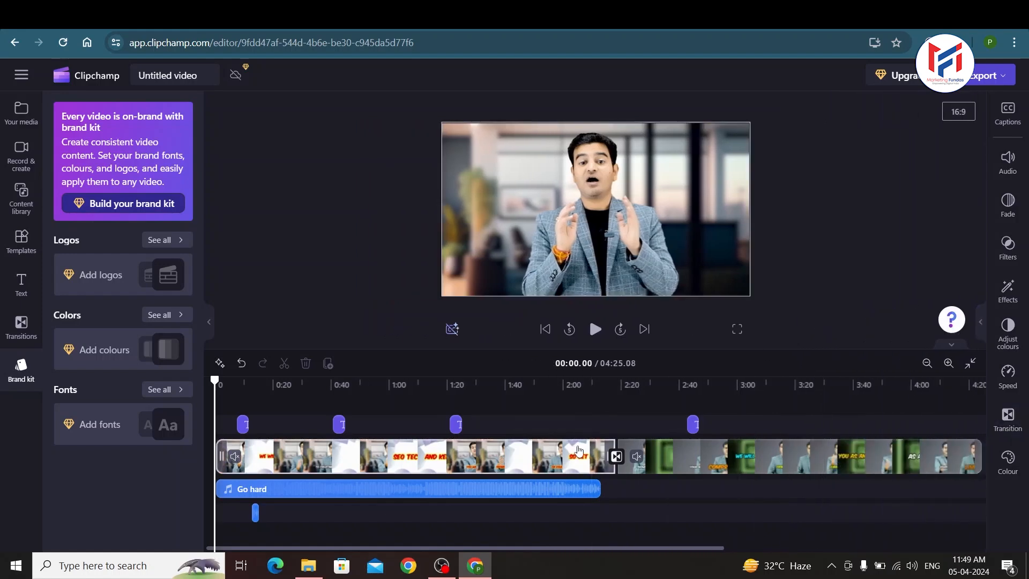
click(243, 425)
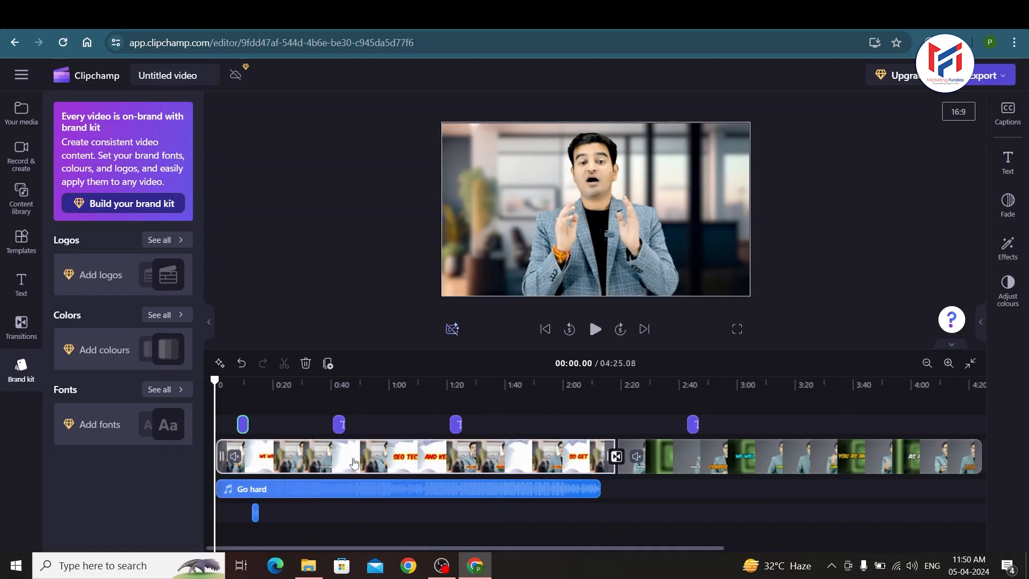
Select the video clips and the background music in turn to compare their property options, and open the first clip's audio settings
click(354, 462)
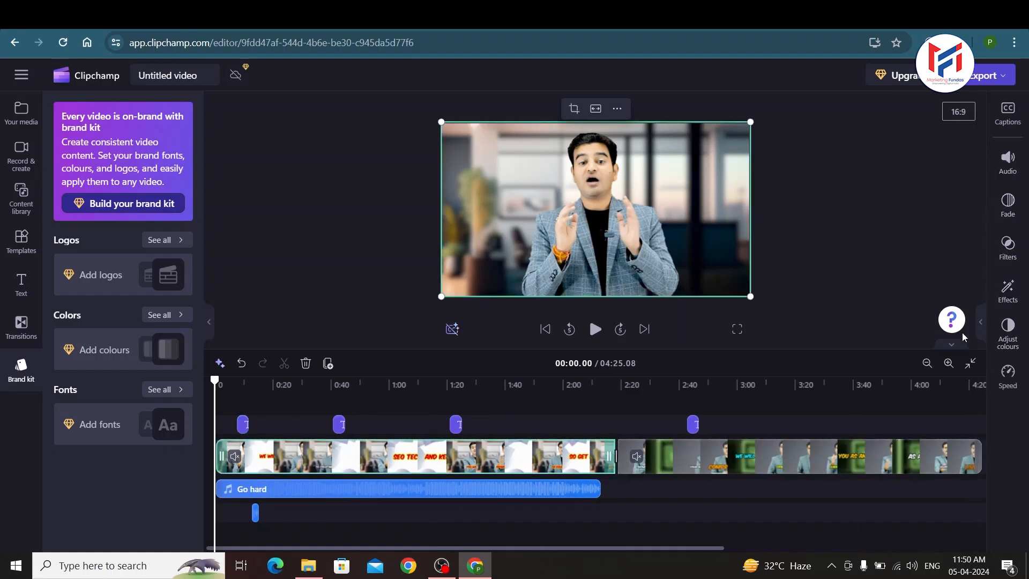
click(545, 489)
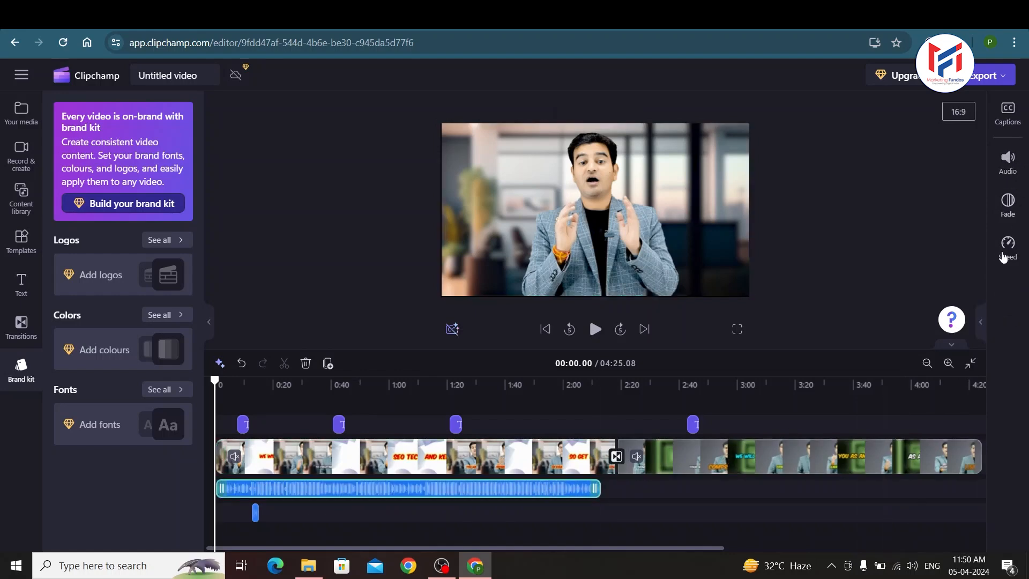
click(674, 467)
click(522, 464)
click(683, 452)
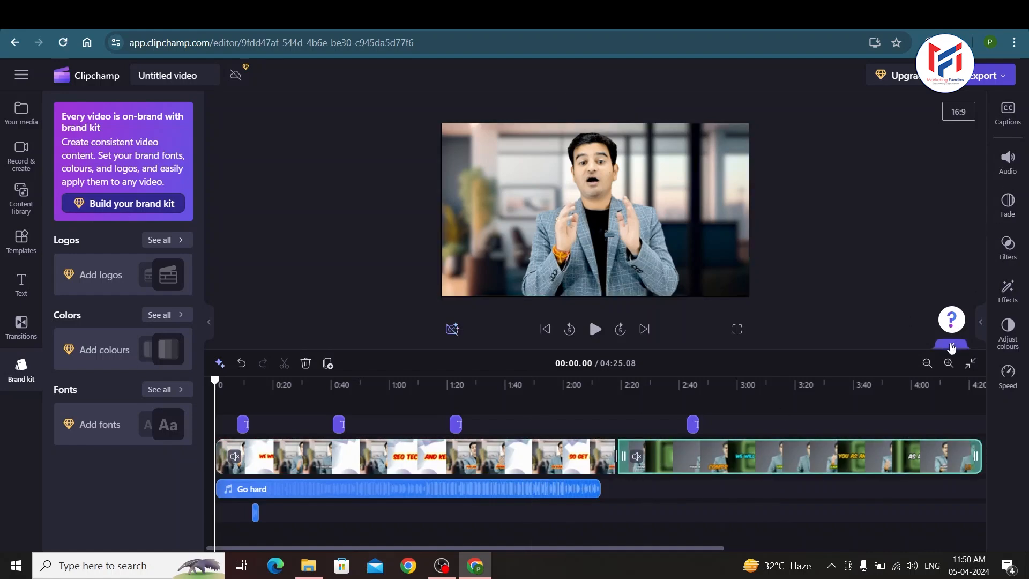
click(349, 463)
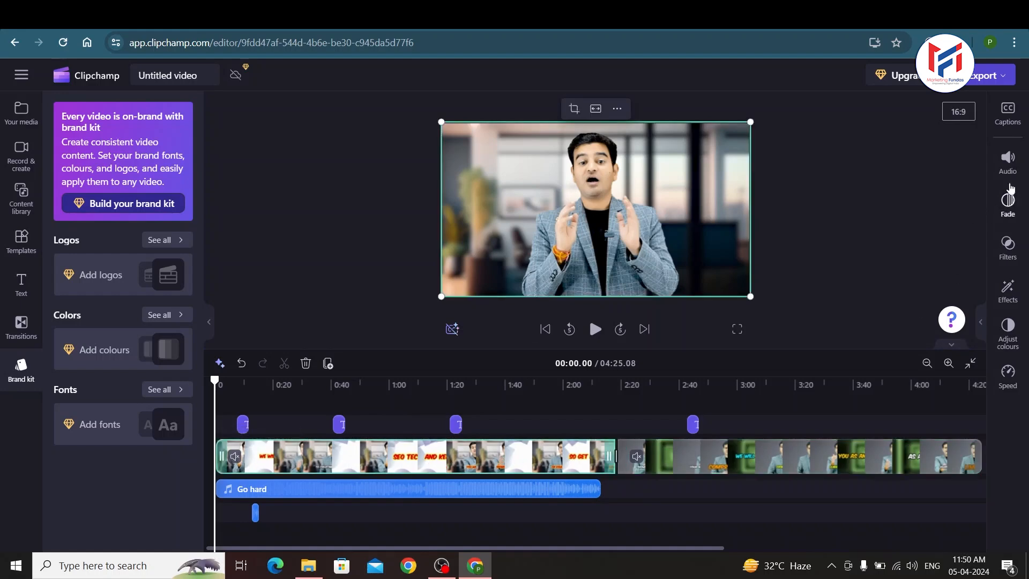
click(1008, 161)
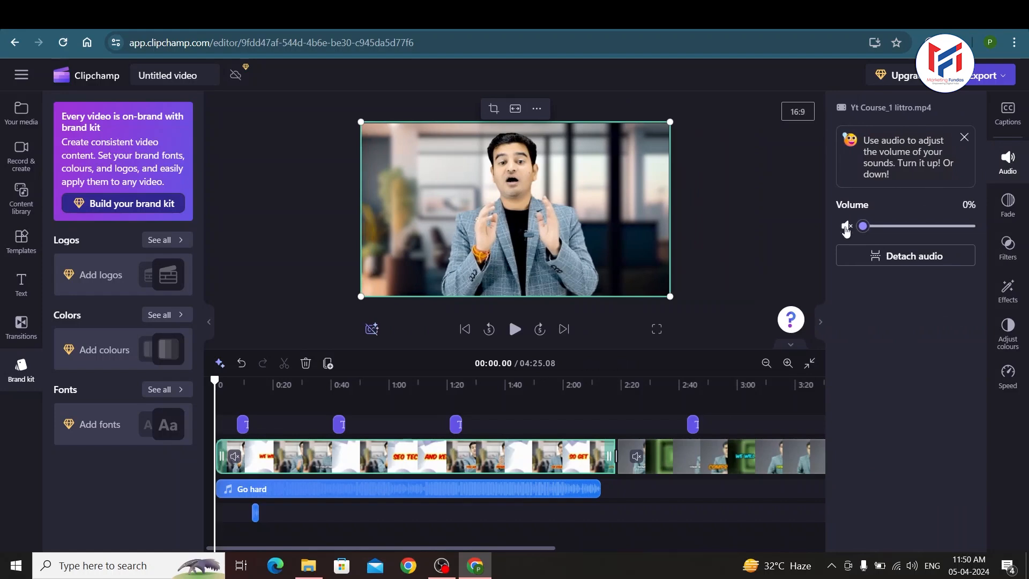
Transcribe the project's media into autocaptions with AI, browsing the available languages and keeping English (United States)
click(1006, 123)
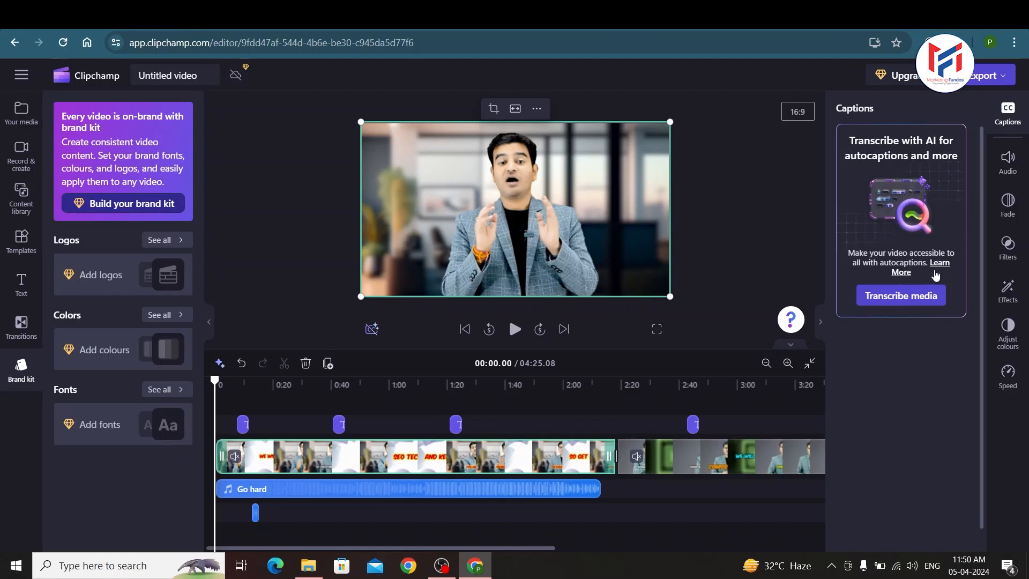
click(895, 297)
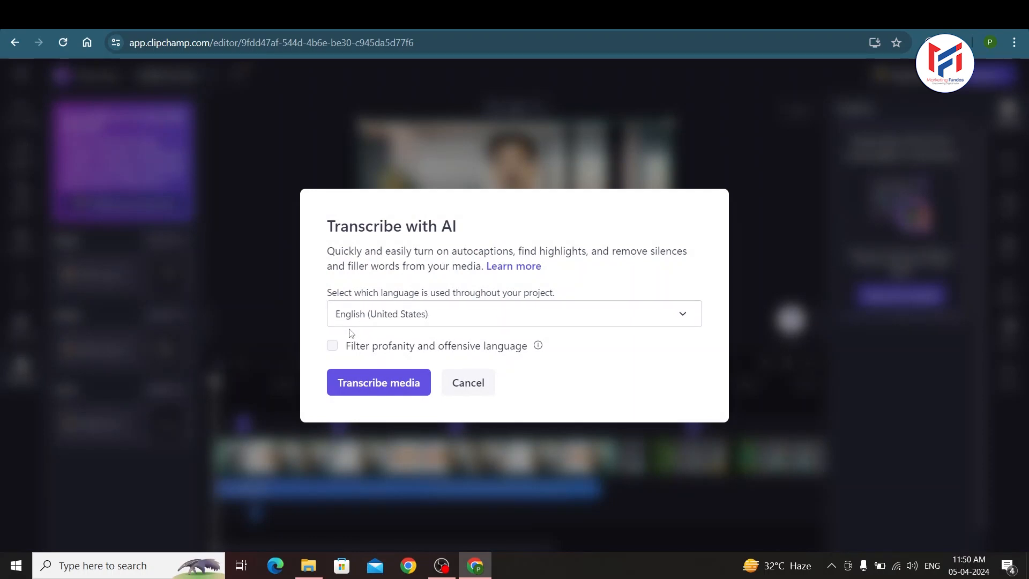
click(448, 316)
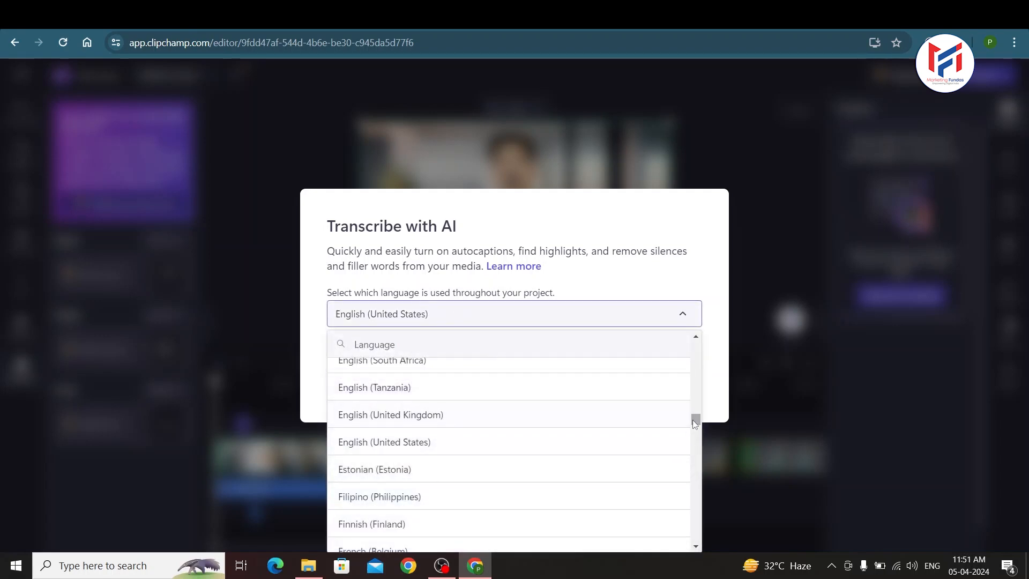
drag(695, 419, 665, 521)
click(401, 303)
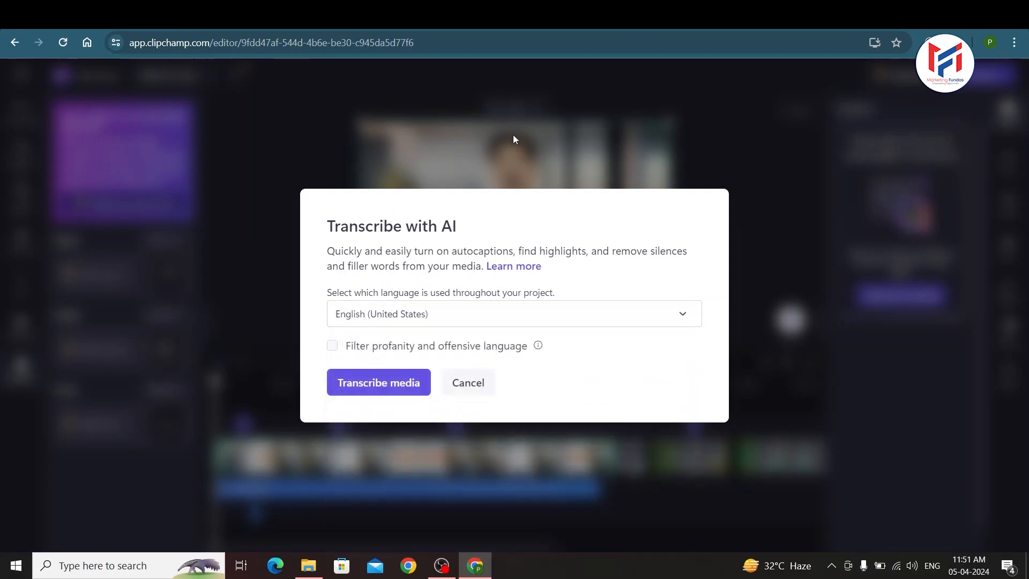
click(381, 392)
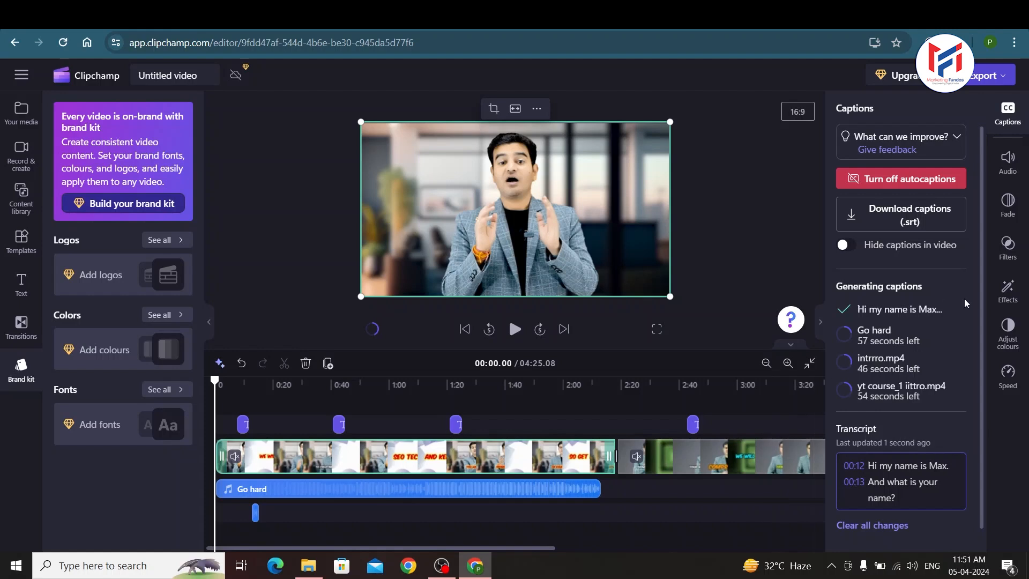
drag(982, 299, 978, 334)
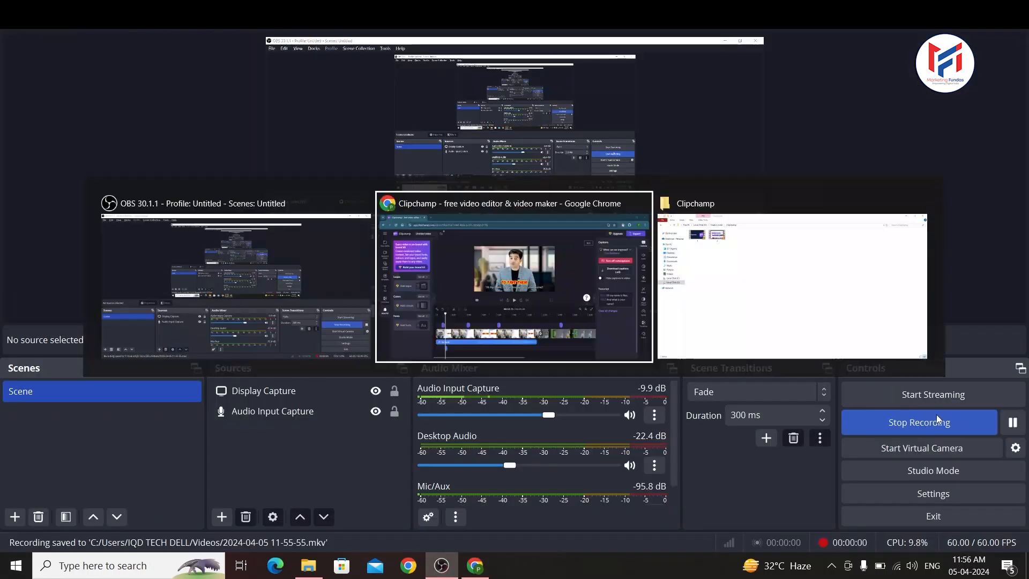
Switch back to Clipchamp and play the captioned voiceover section from about 00:10.7, with the captions transcript shown
key(alt+Tab)
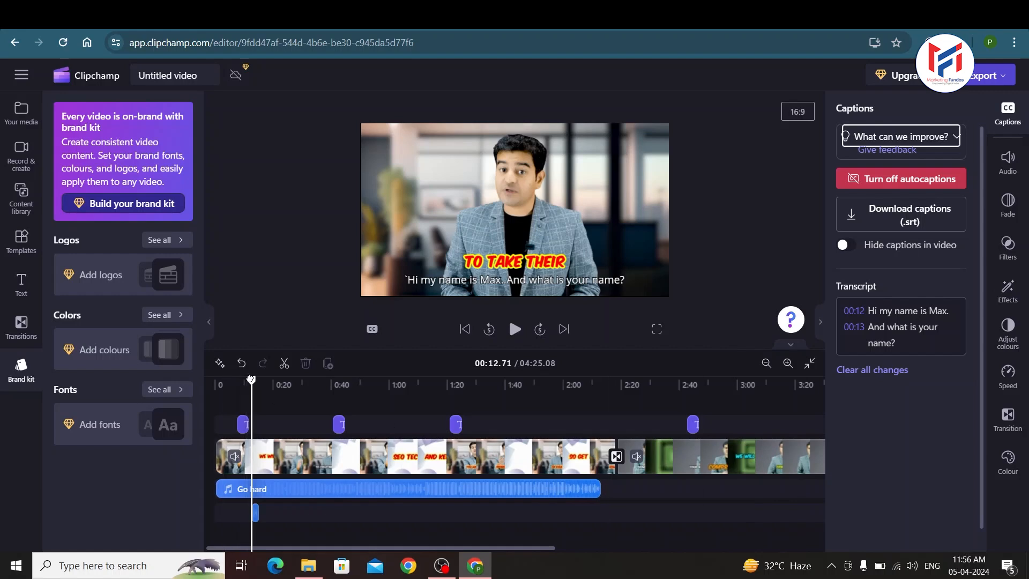
drag(251, 379, 242, 380)
click(256, 514)
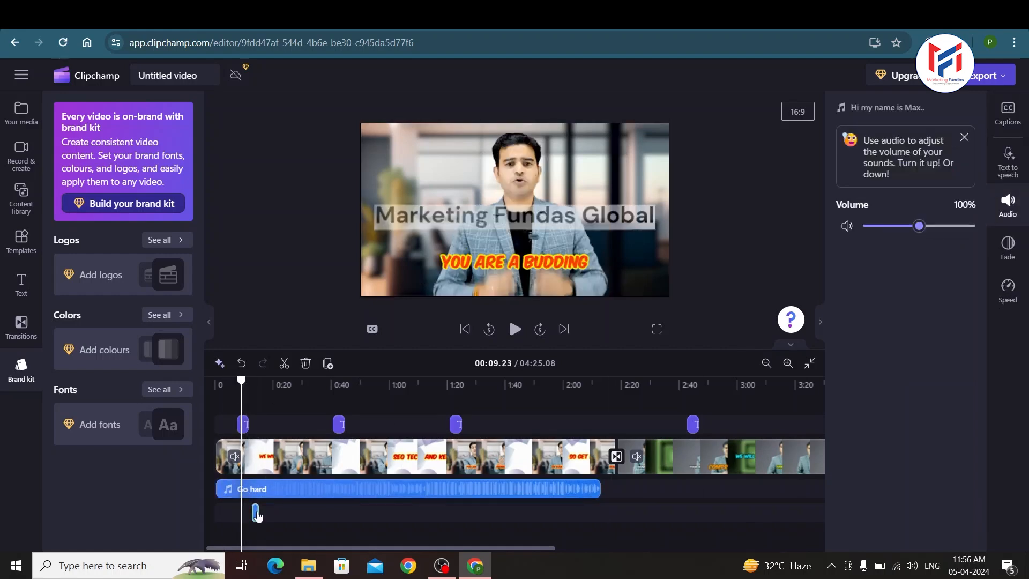
click(251, 384)
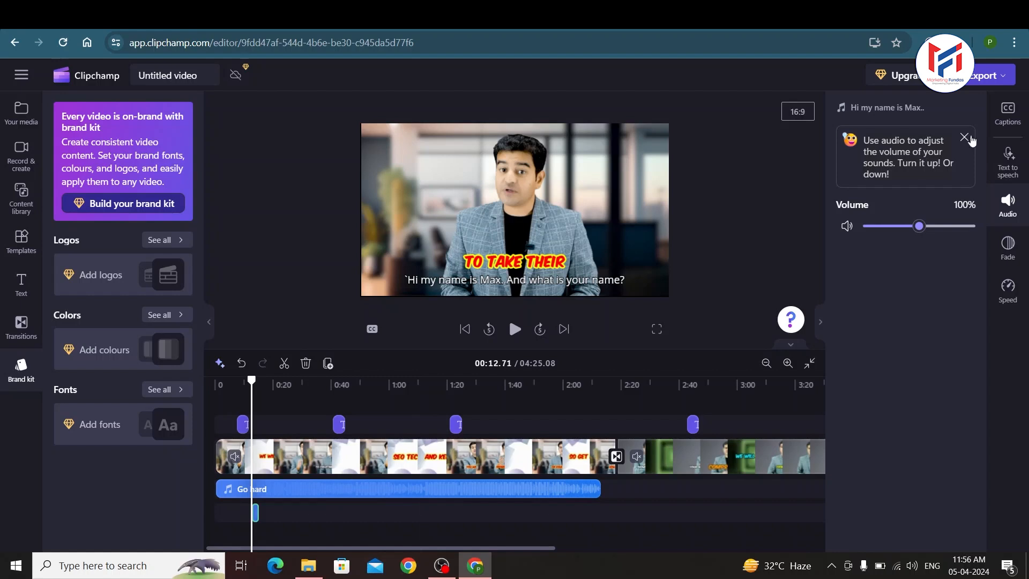
click(1008, 111)
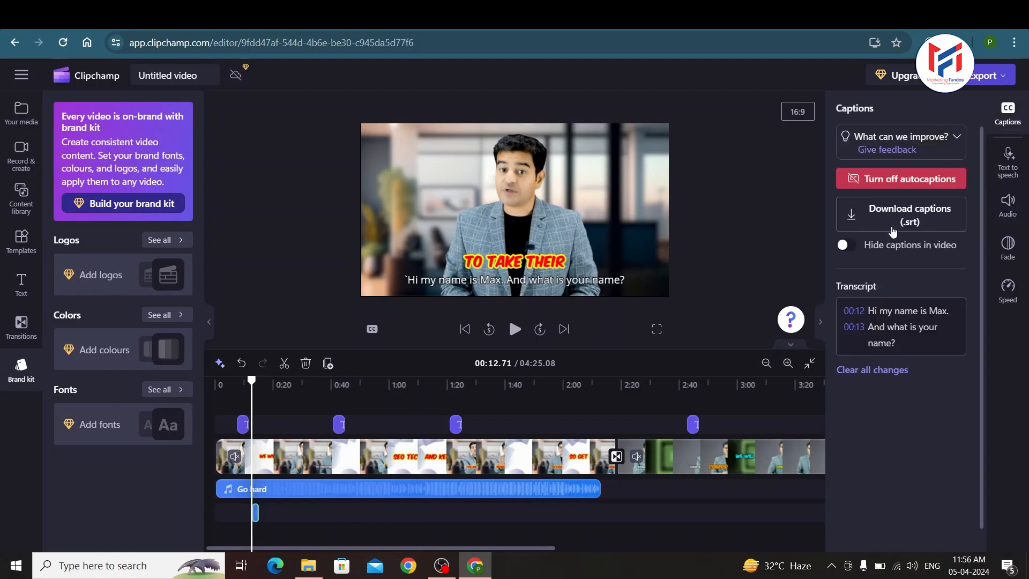
drag(252, 380, 246, 381)
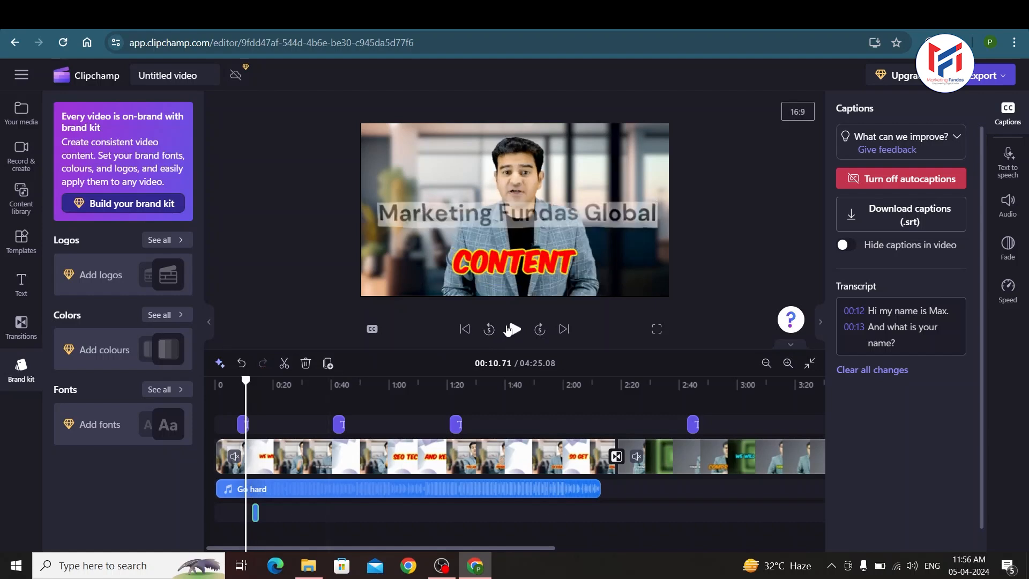
click(510, 330)
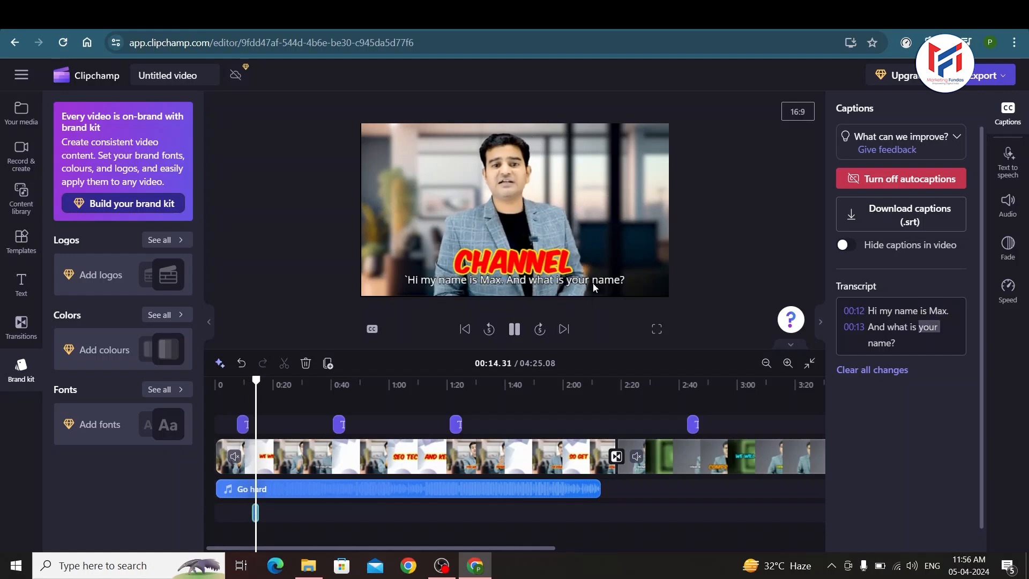
click(515, 330)
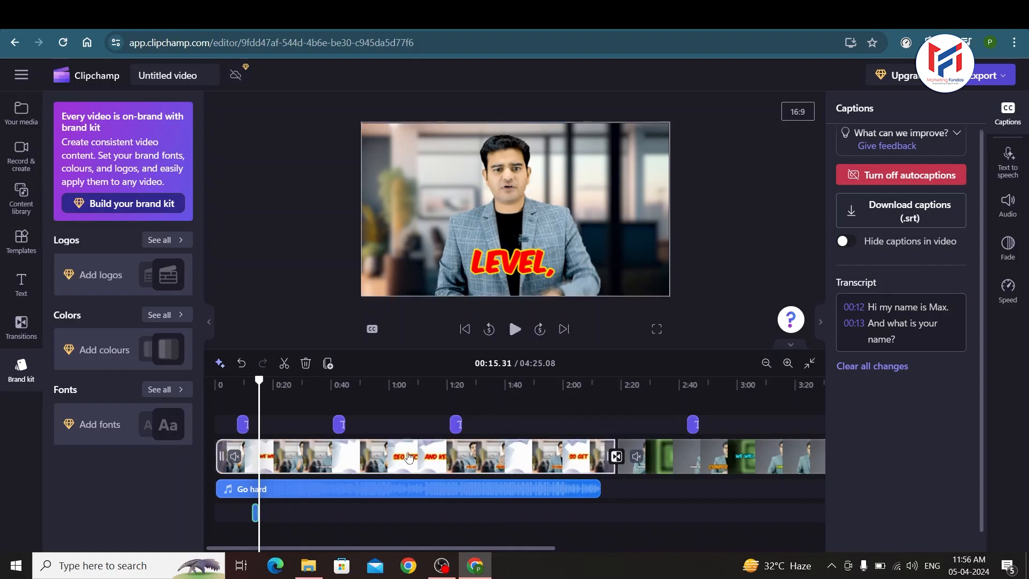
Check the audio volume of both video clips, and unmute the first clip so its speech is included in the captions
drag(481, 552, 521, 549)
click(474, 459)
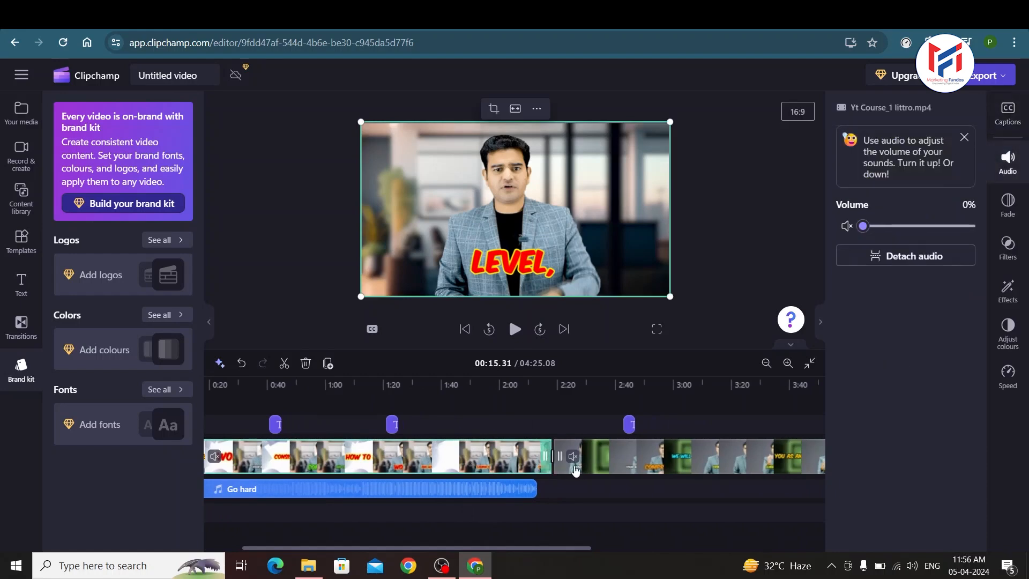
click(623, 462)
drag(538, 549, 503, 549)
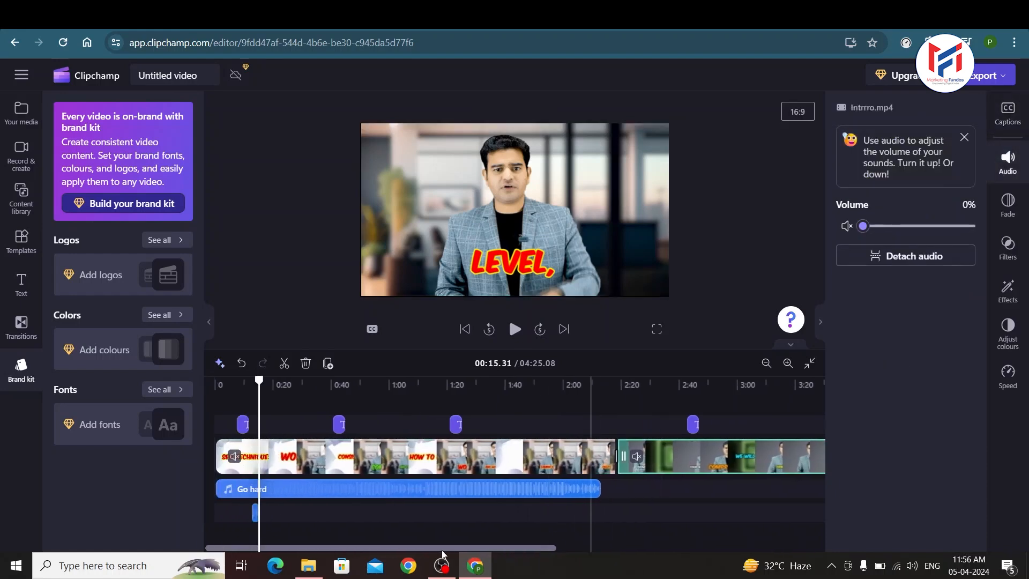
click(240, 464)
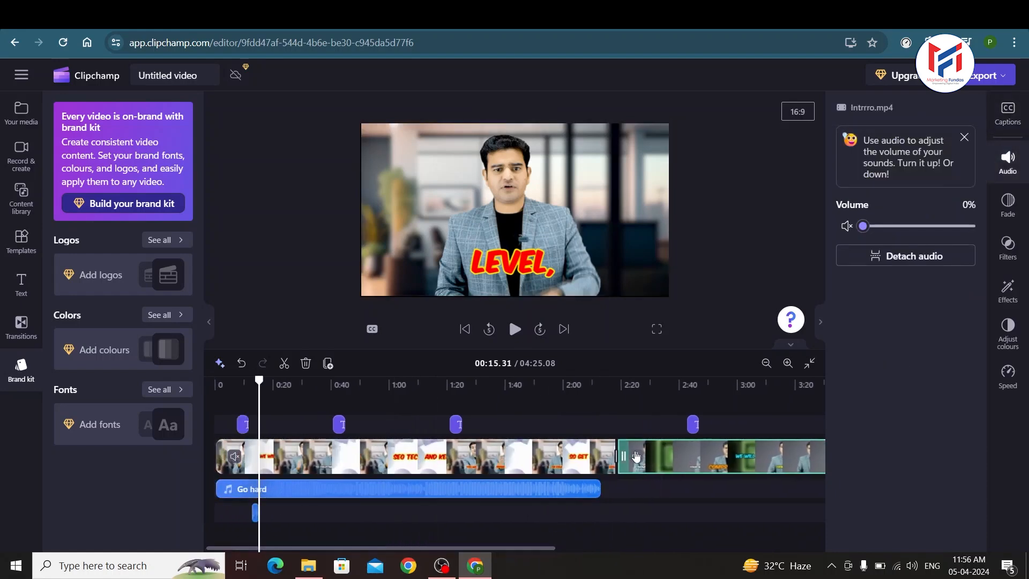
click(1008, 113)
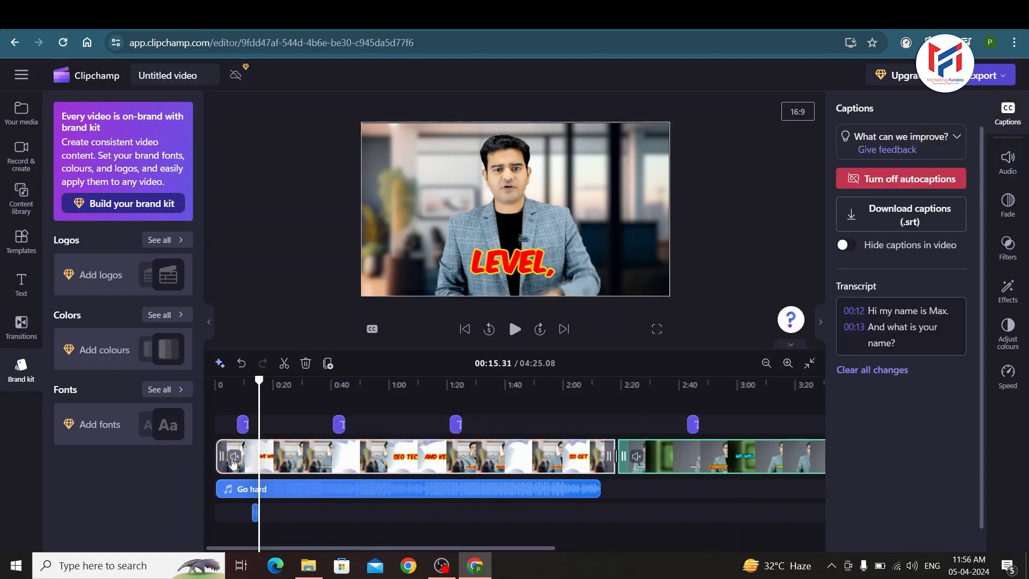
click(270, 461)
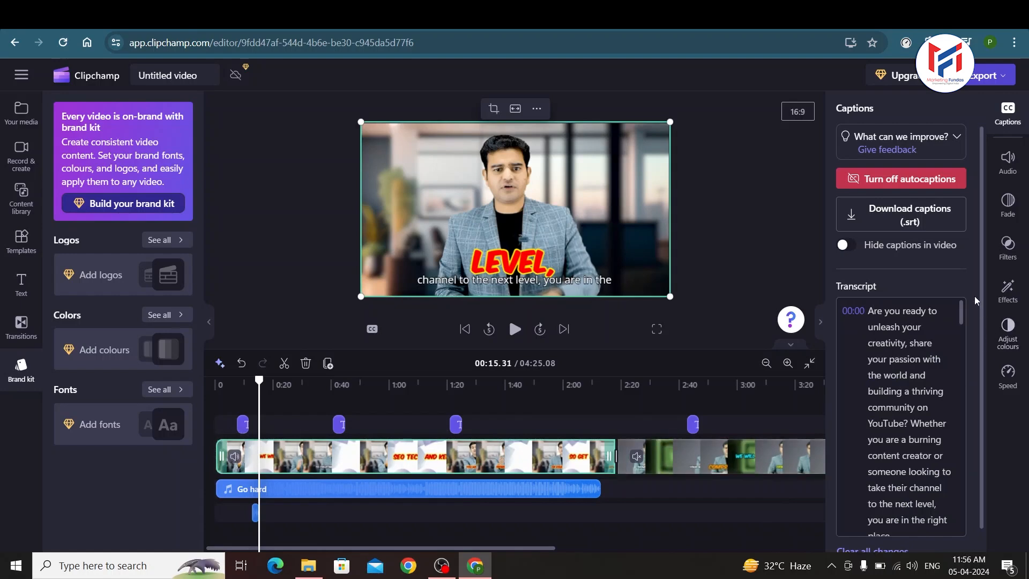
mouse_move(960, 311)
mouse_down()
mouse_move(948, 532)
mouse_move(962, 310)
mouse_up()
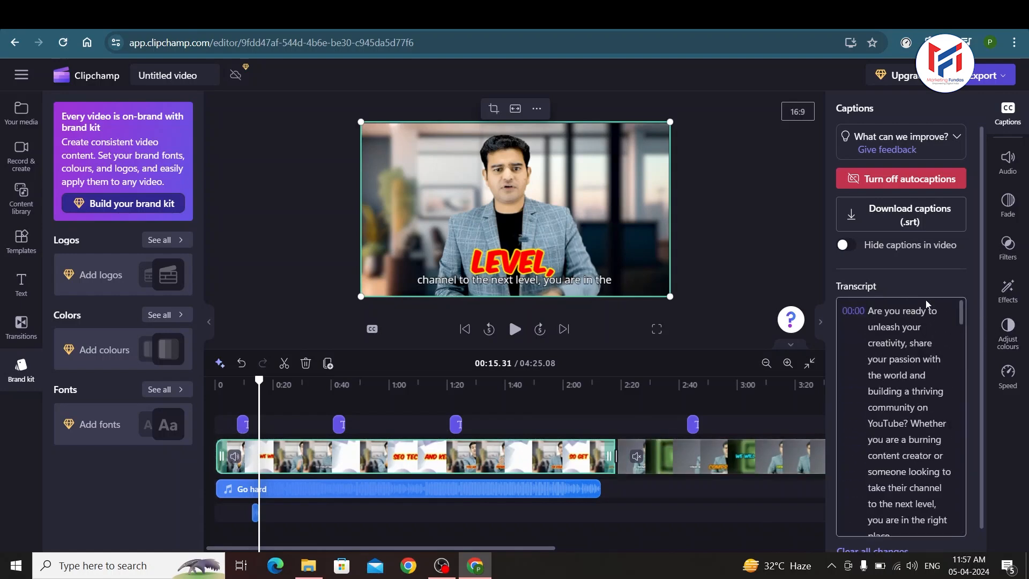
Play the captioned video from 00:00.00 in full screen, pause it and return to the editor
drag(258, 381, 215, 383)
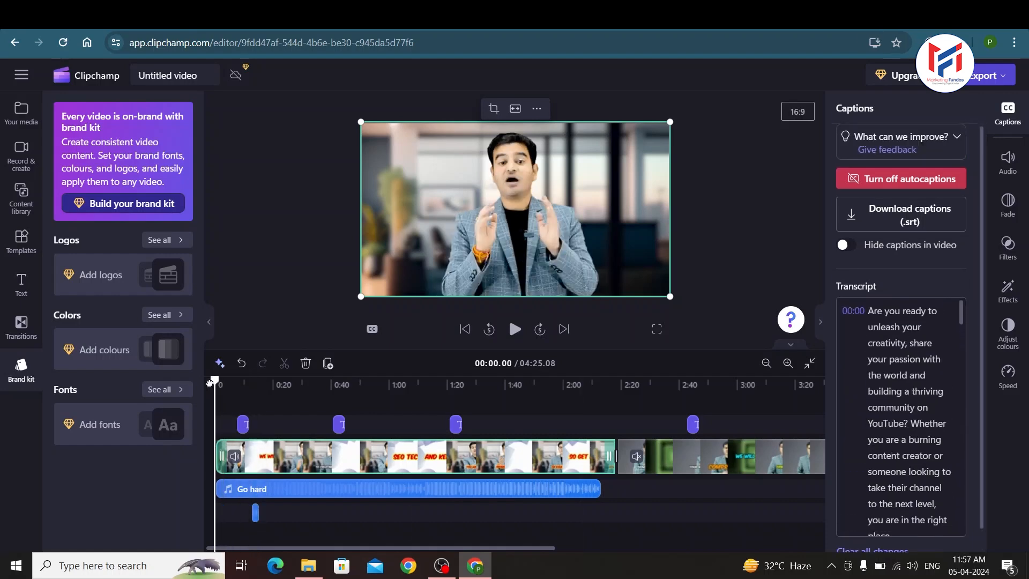
key(space)
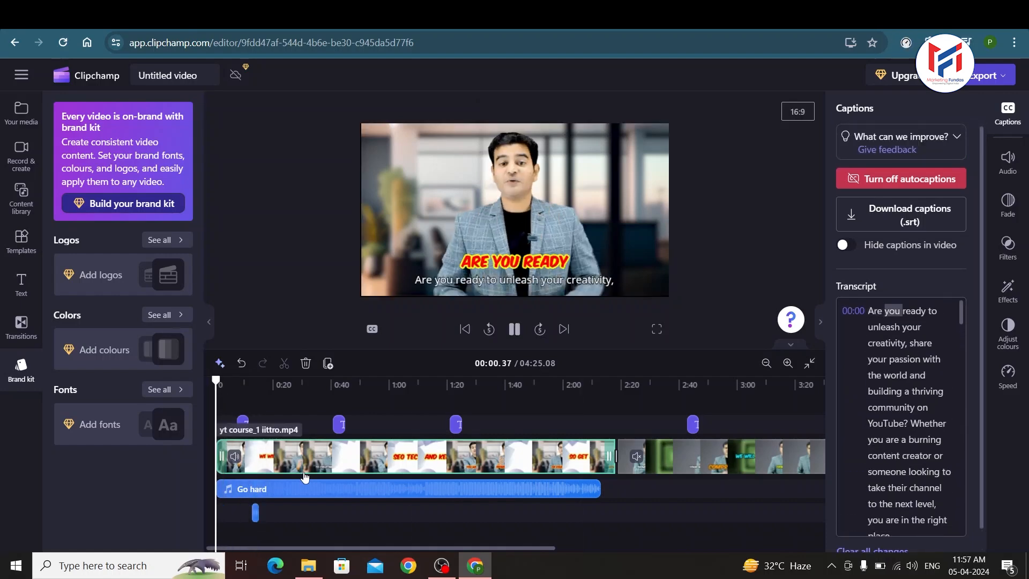
click(656, 328)
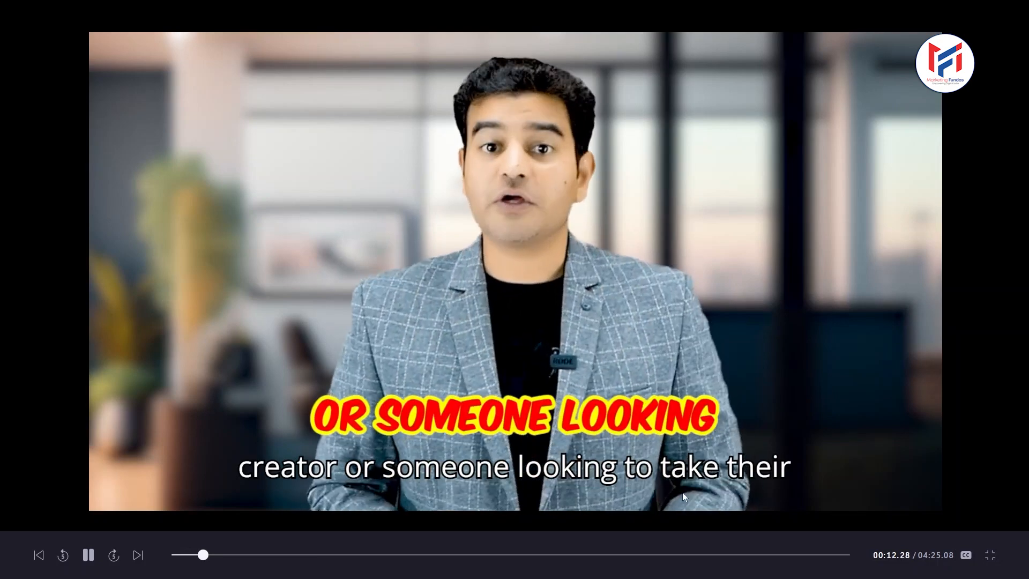
key(space)
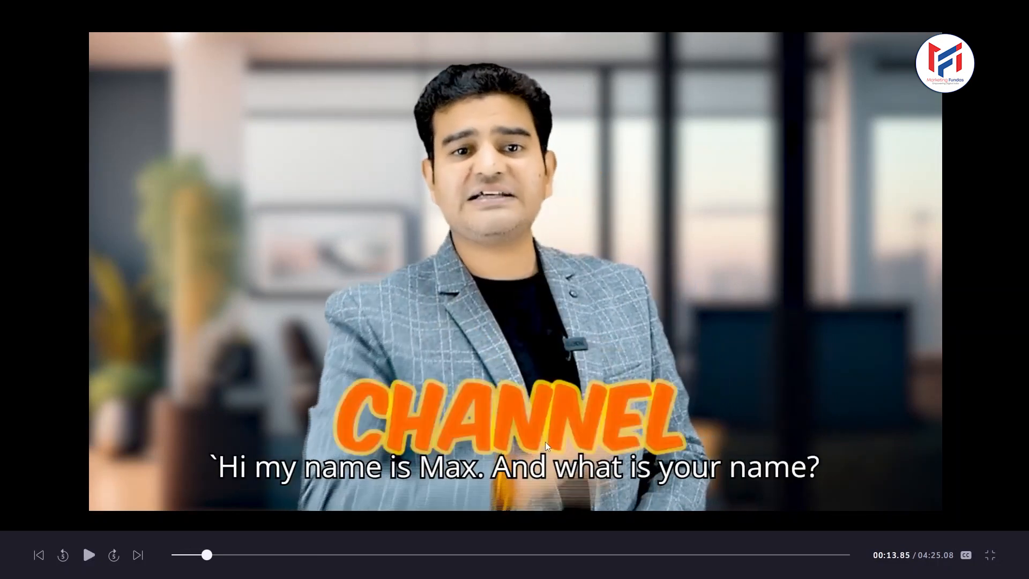
key(Escape)
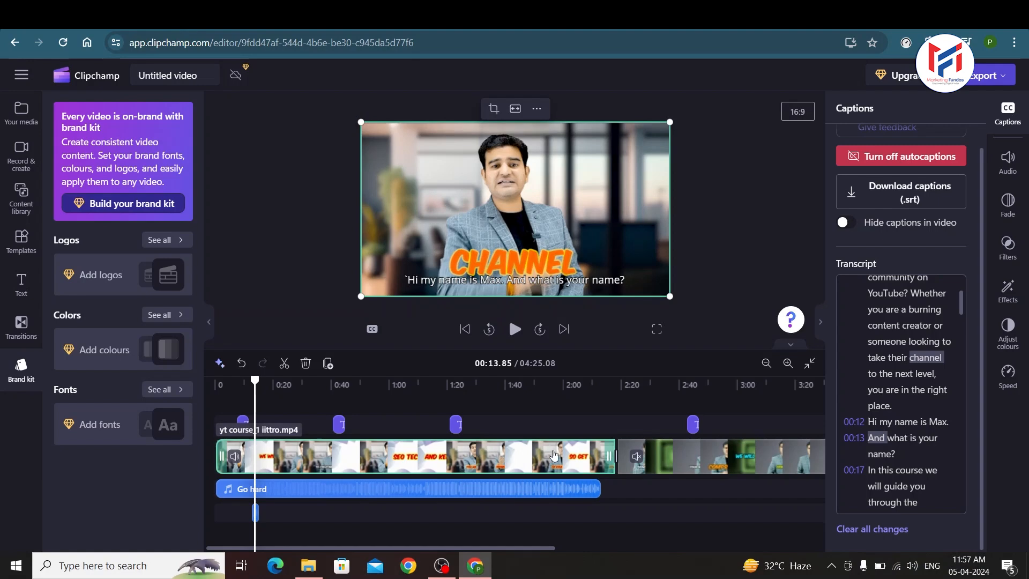
Turn off the autocaptions and transcribe the media again, keeping English (United States) as the caption language
scroll(912, 329, up, 2)
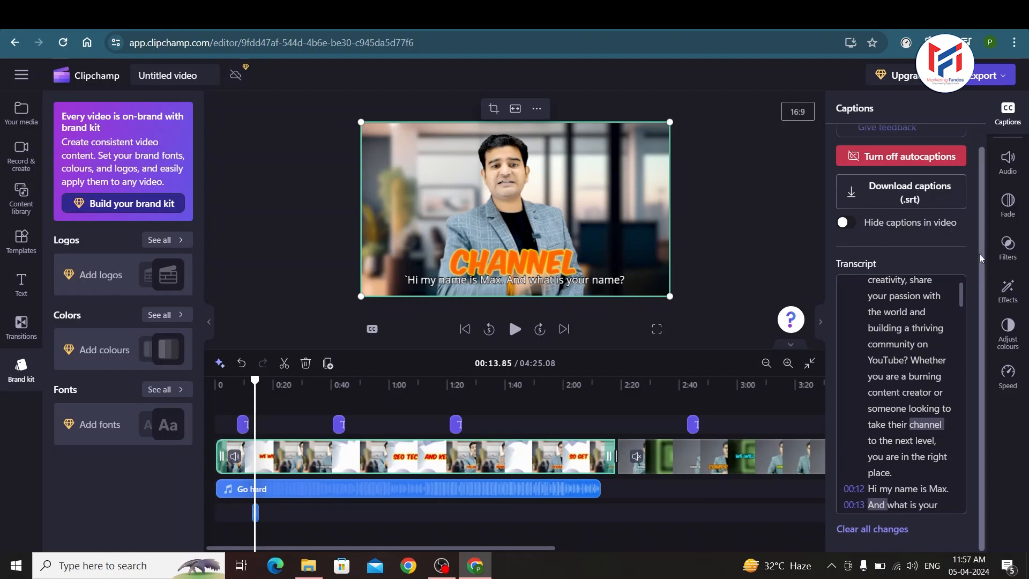
scroll(975, 235, up, 1)
scroll(975, 236, up, 1)
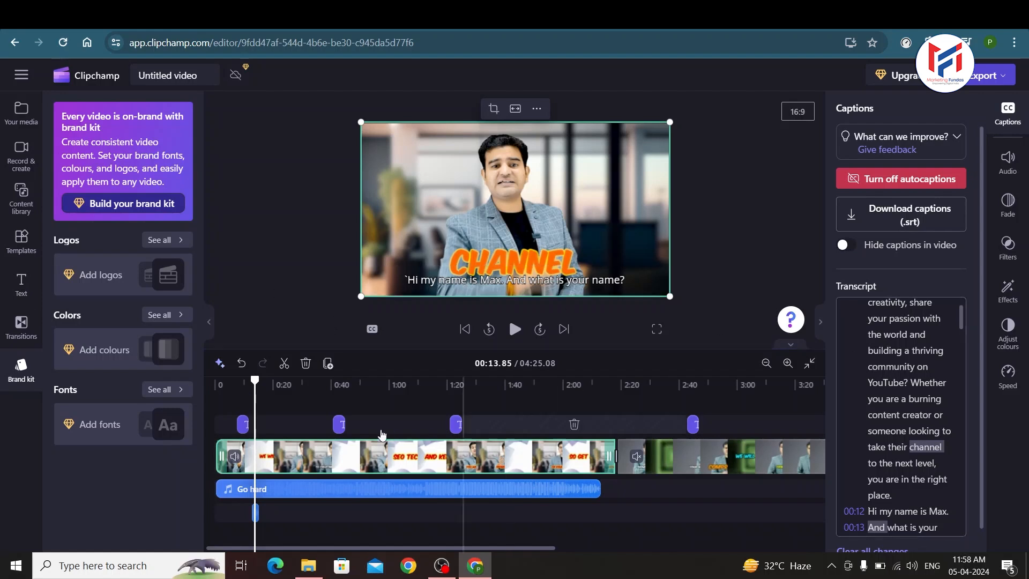
scroll(970, 387, up, 2)
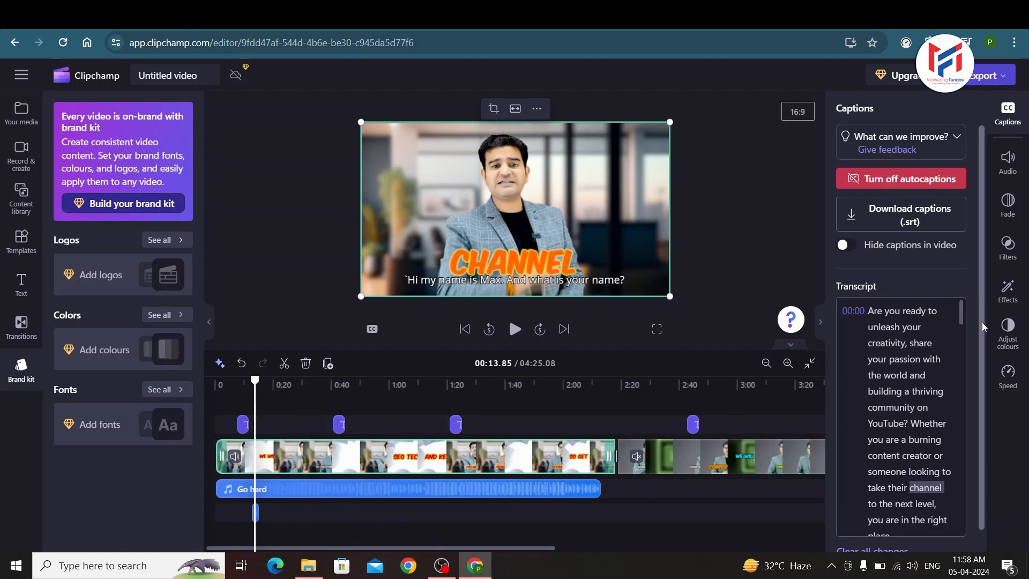
scroll(982, 323, down, 1)
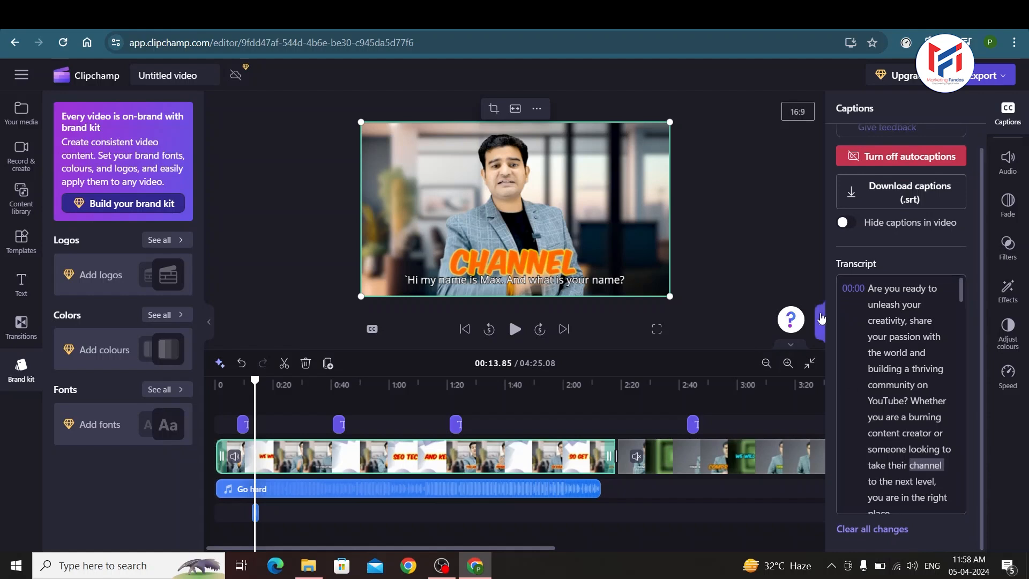
scroll(901, 375, up, 1)
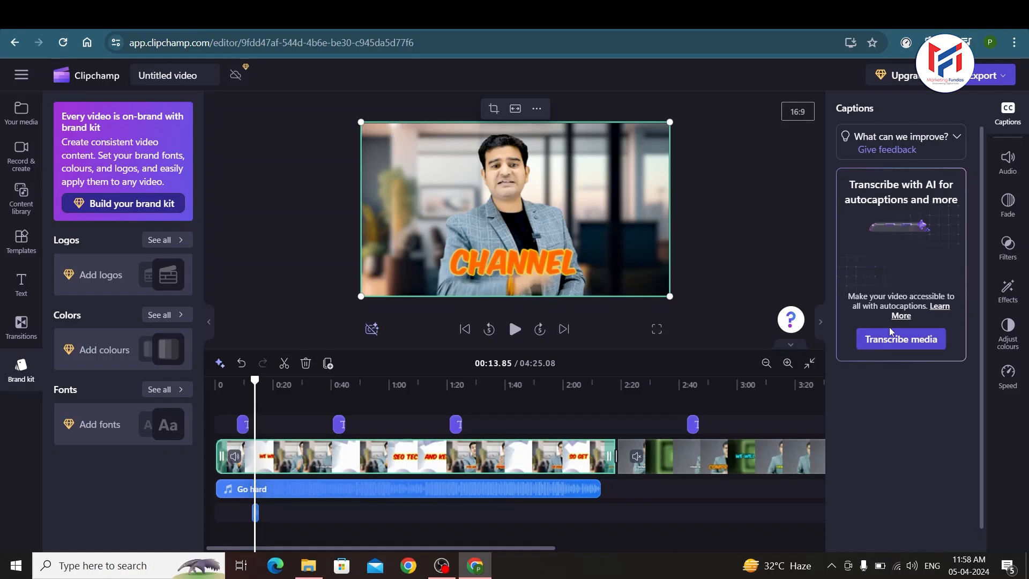
click(890, 333)
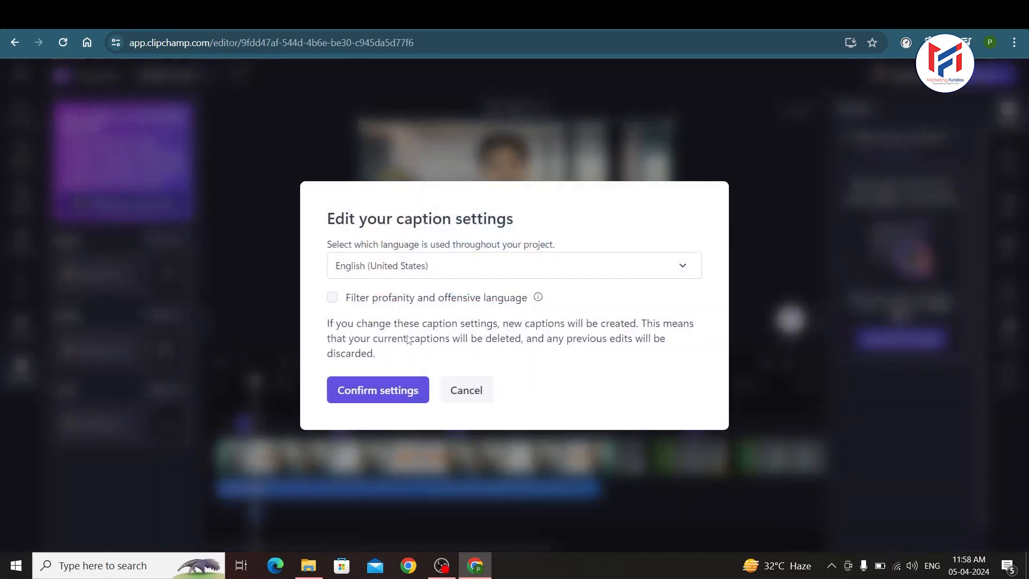
click(384, 390)
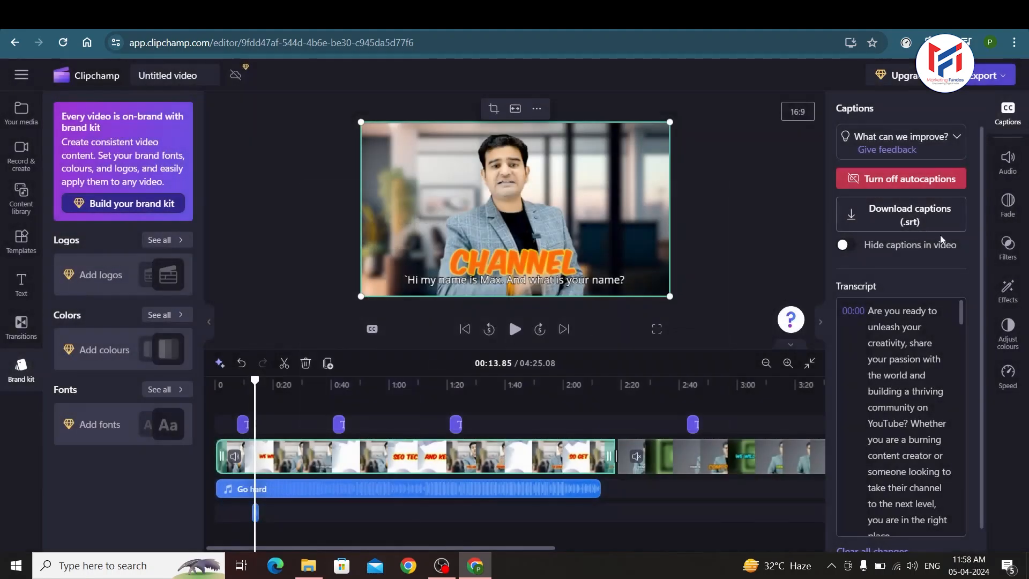
Review the transcript, jumping playback to the 00:12 caption and to the word "community" in the first caption
scroll(963, 309, down, 4)
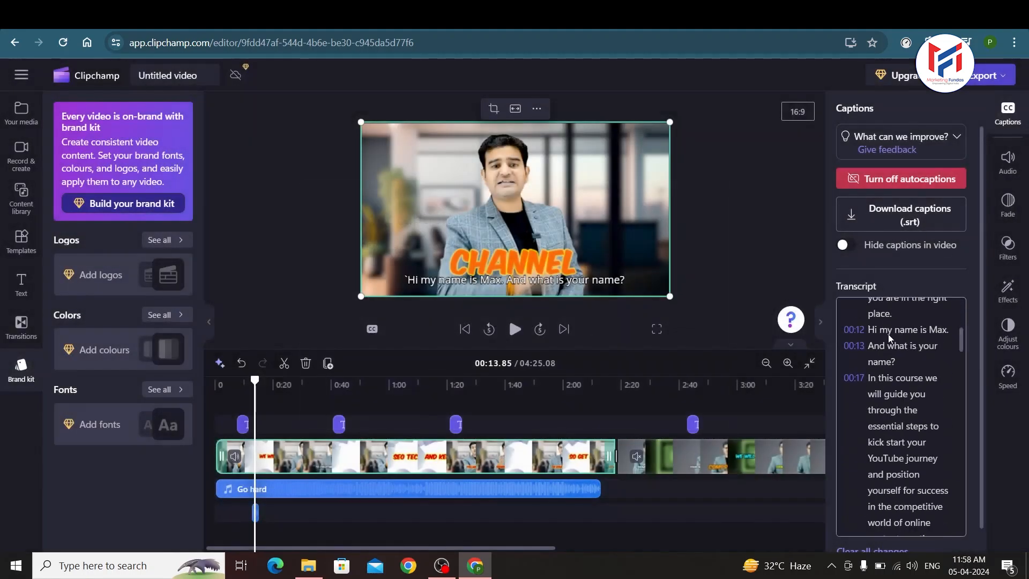
click(889, 333)
scroll(875, 341, up, 3)
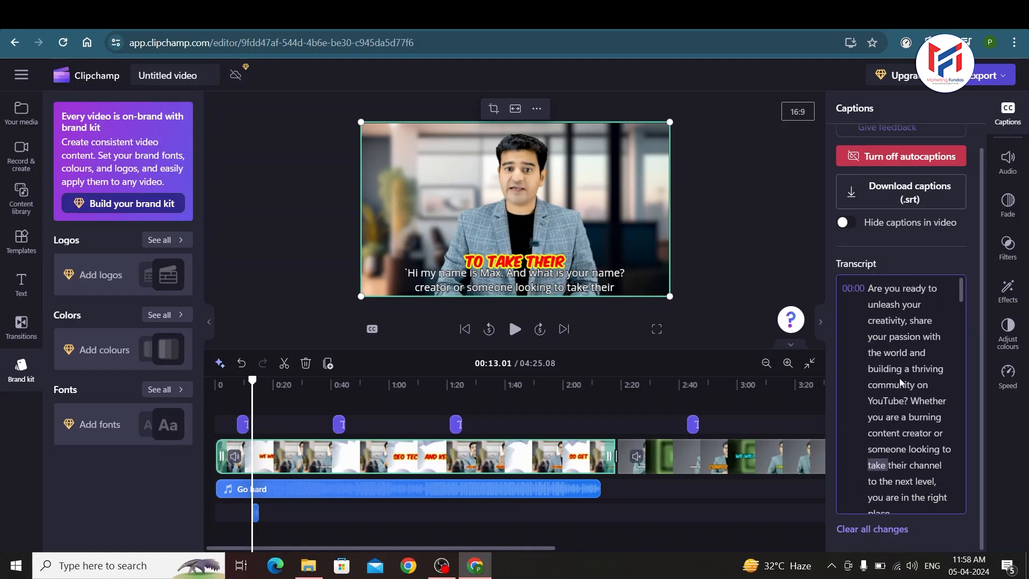
click(902, 384)
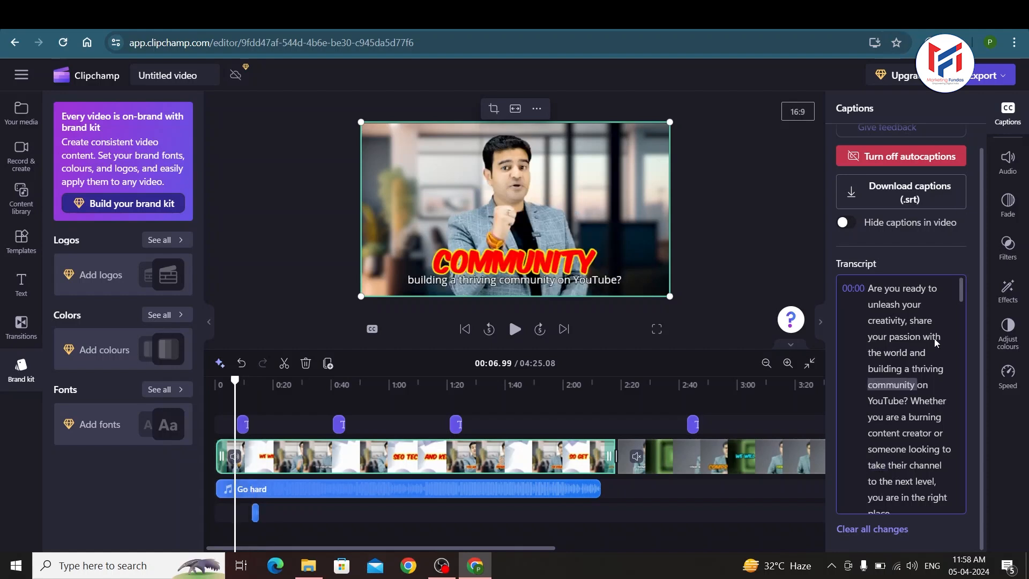
drag(962, 295, 963, 293)
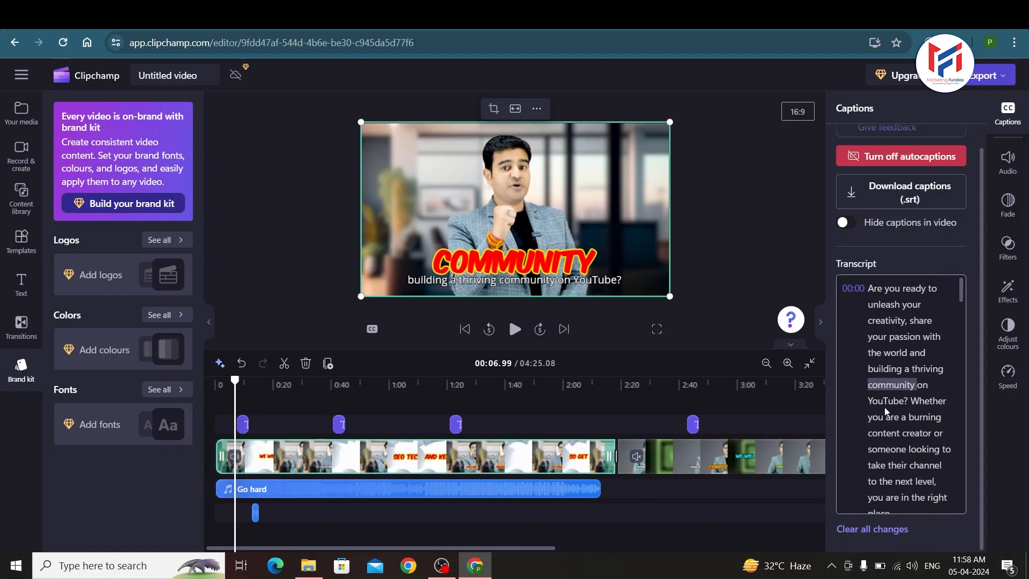
Select the word "burning" in the transcript's first caption and place the text cursor in it for editing
click(919, 421)
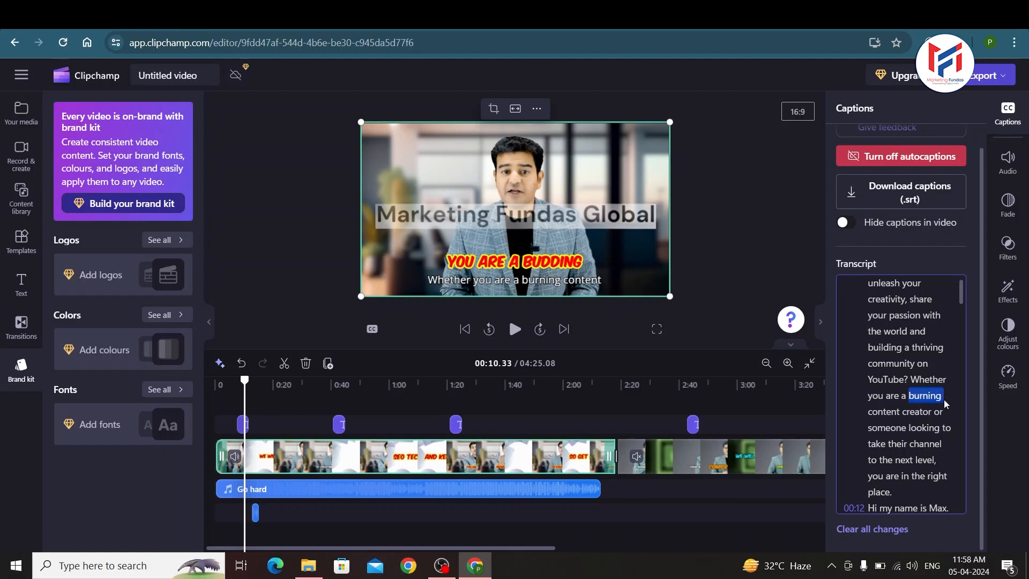
click(929, 402)
right_click(929, 402)
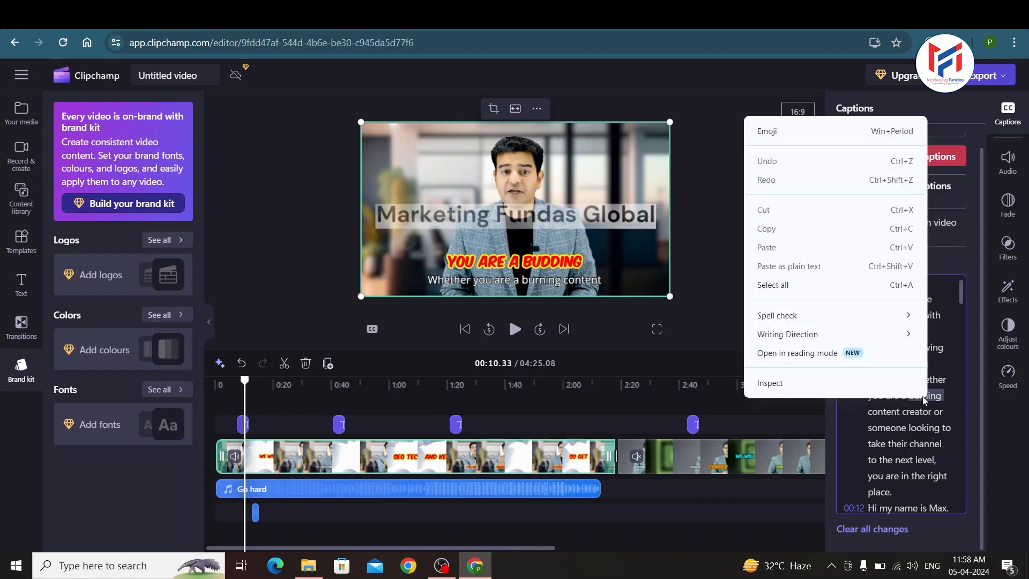
drag(924, 400, 923, 409)
click(927, 401)
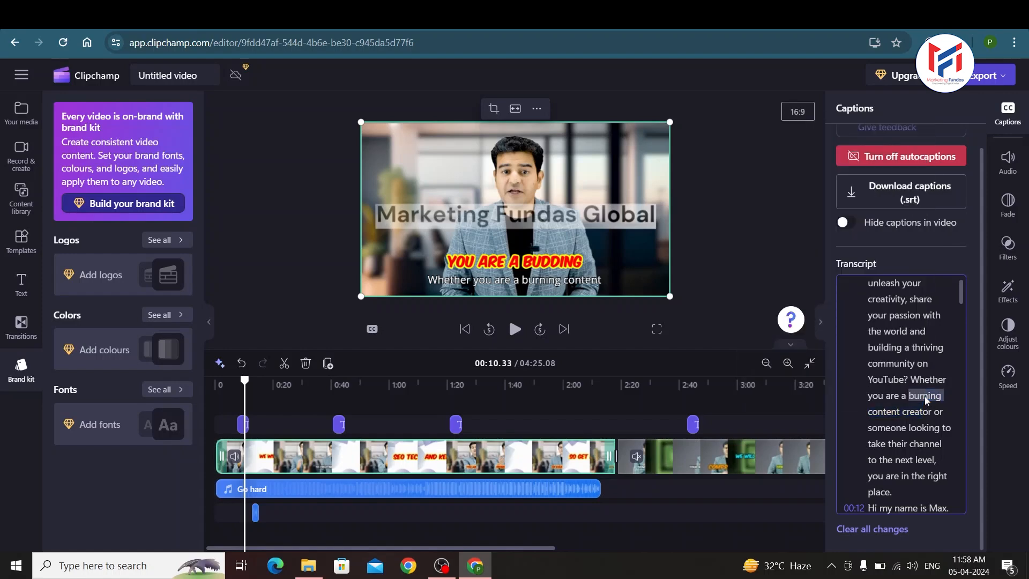
Replace the word "burning" in the caption transcript with "buding" and collapse the captions settings
key(BackSpace)
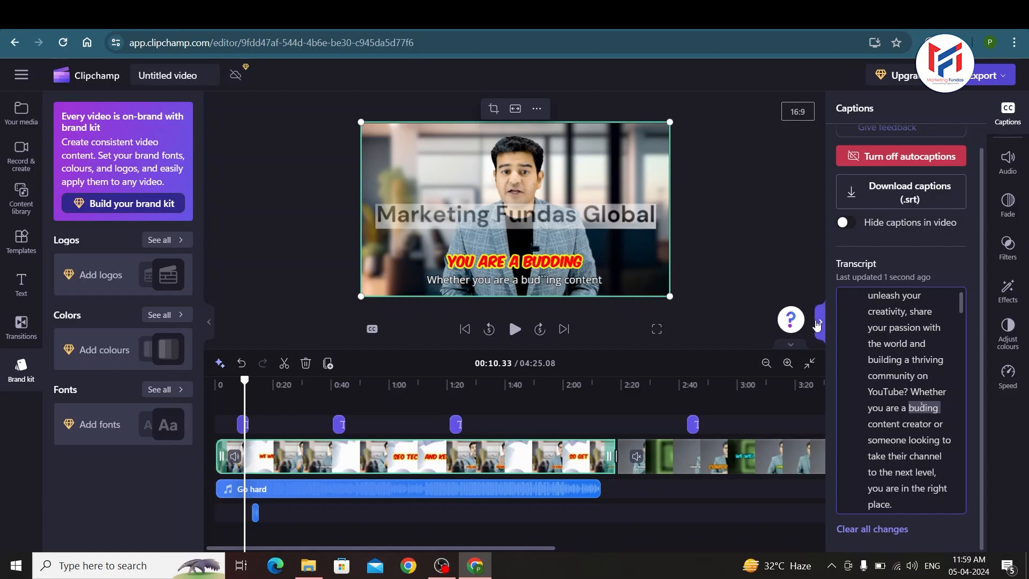
click(822, 325)
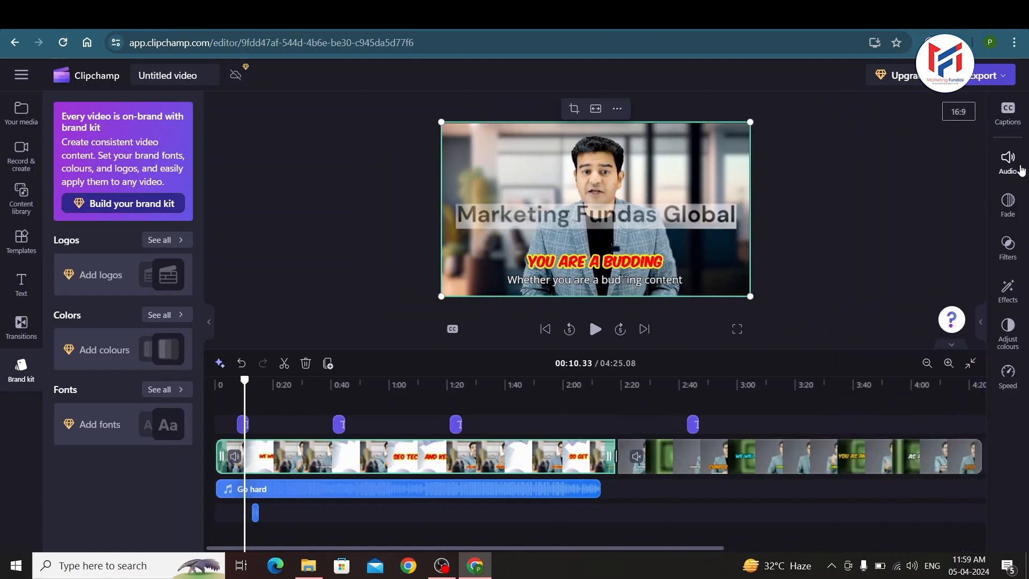
Show the audio settings of the first video clip, mute the clip and restore its sound
click(1007, 160)
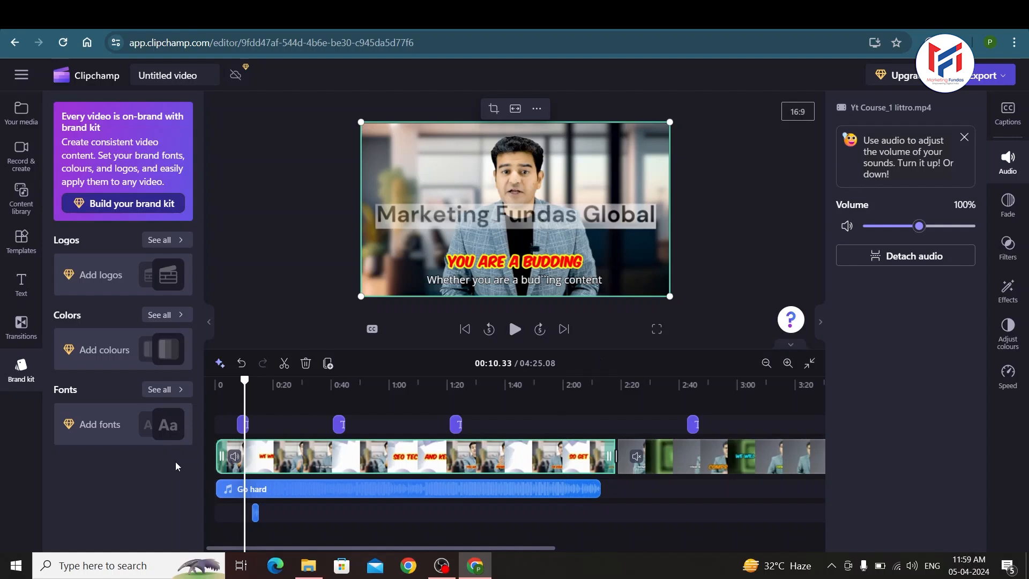
click(239, 460)
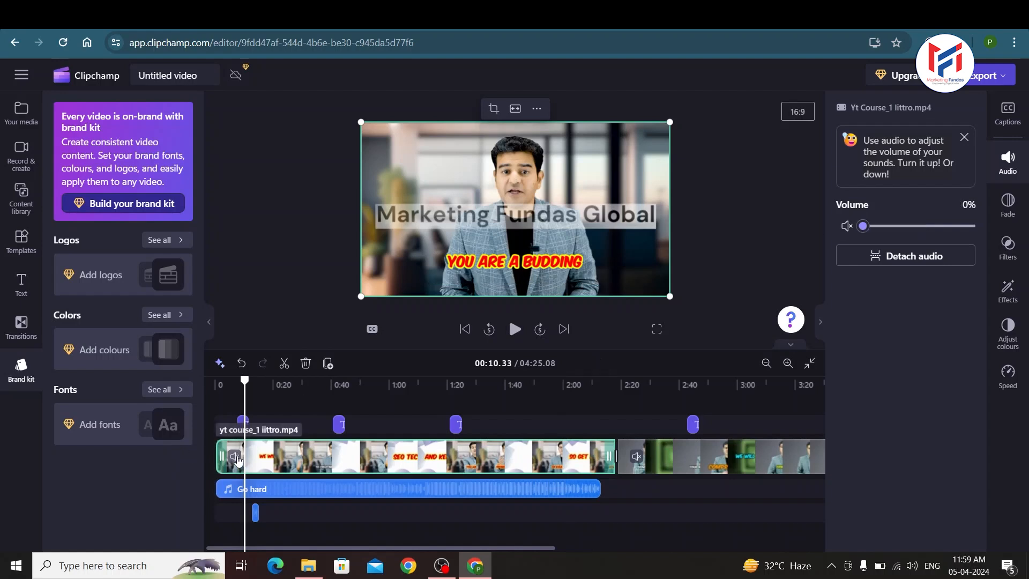
click(239, 460)
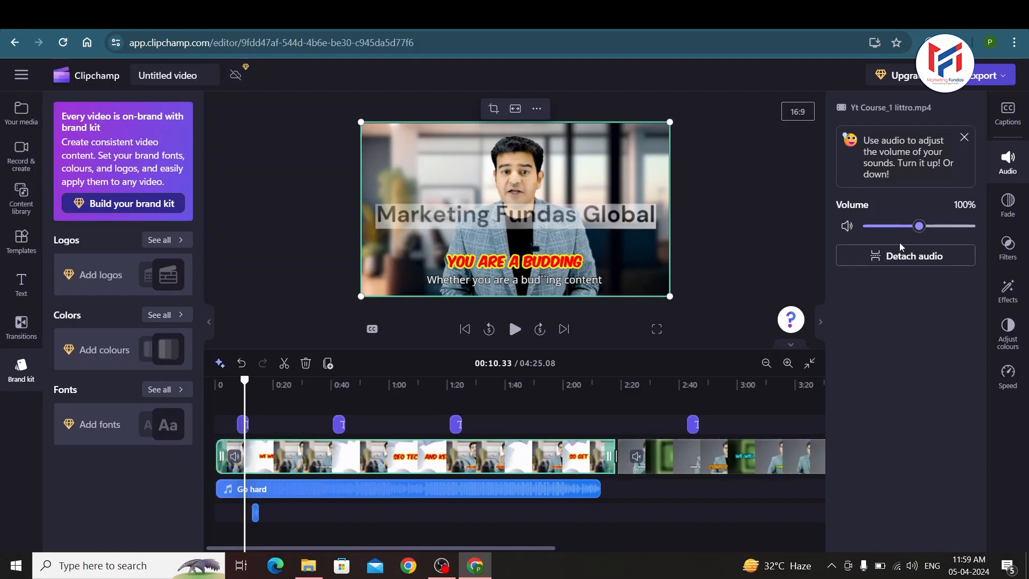
Detach the audio from the yt course_1 iittro.mp4 clip and select the detached audio track
mouse_move(922, 230)
mouse_down()
mouse_move(869, 229)
mouse_move(982, 230)
mouse_move(863, 231)
mouse_move(918, 231)
mouse_up()
click(885, 257)
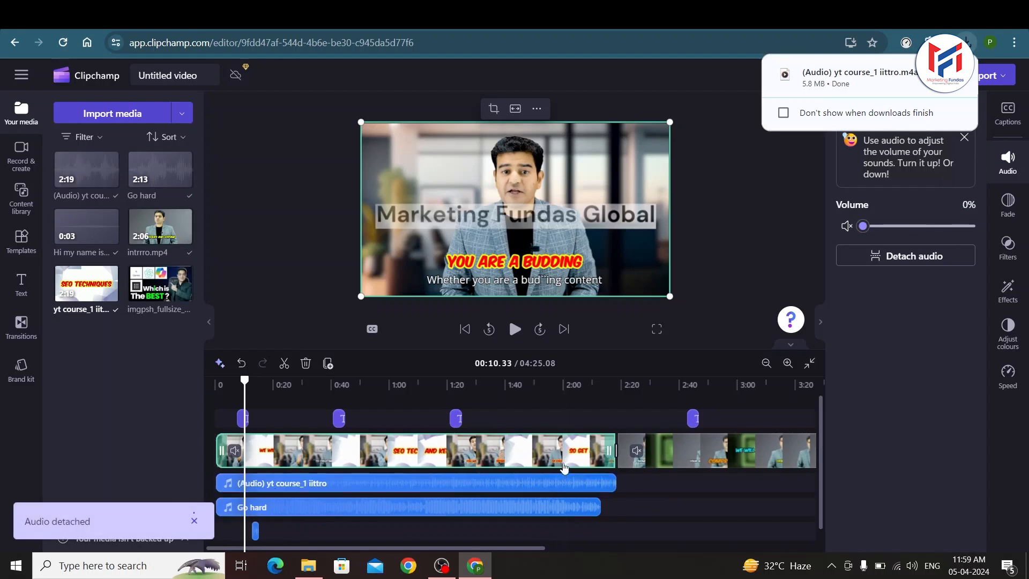
click(588, 481)
drag(588, 482, 562, 483)
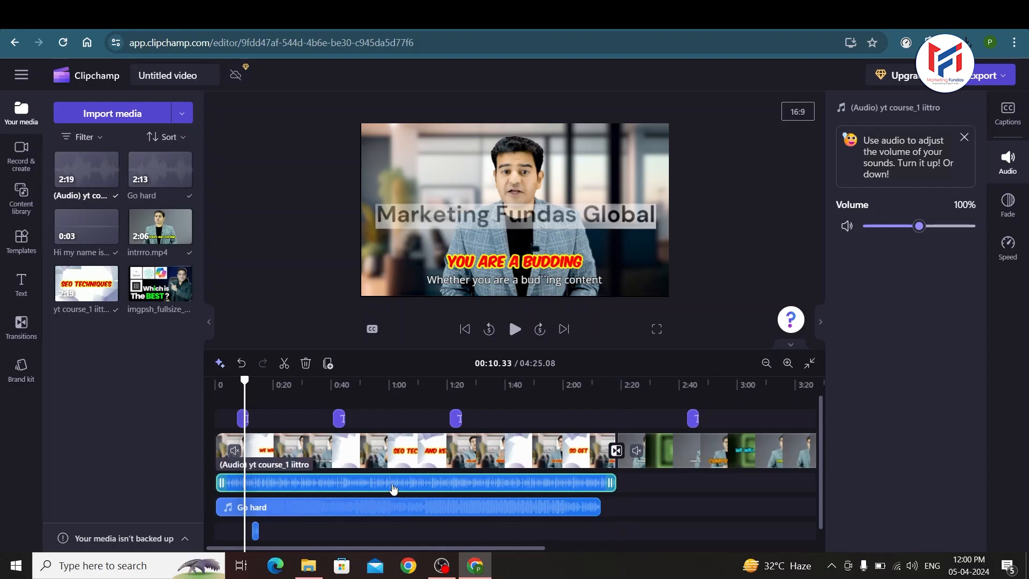
Set a 2.0 s fade-in on the first video clip and preview it from the start of the timeline
click(513, 444)
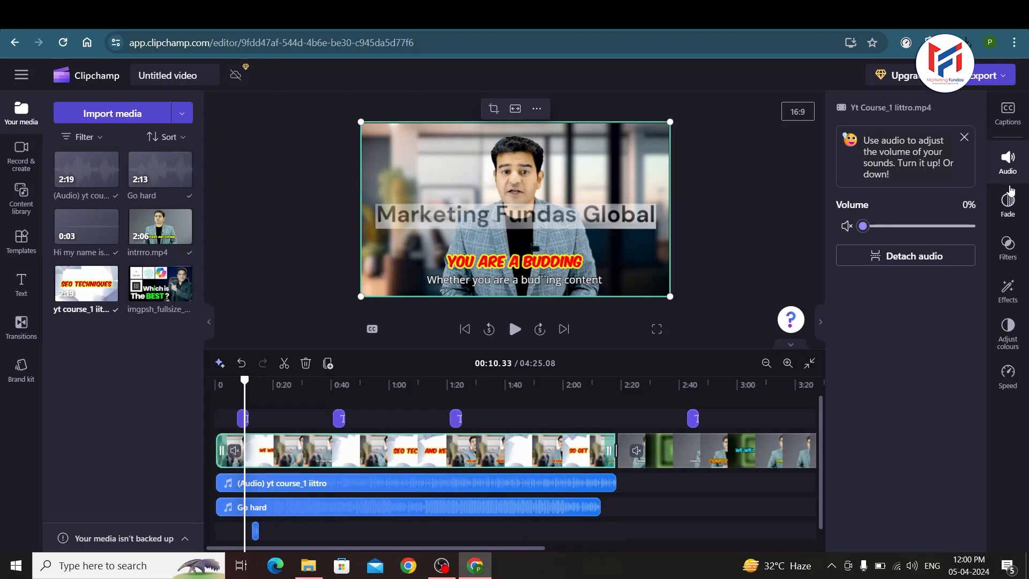
click(1008, 203)
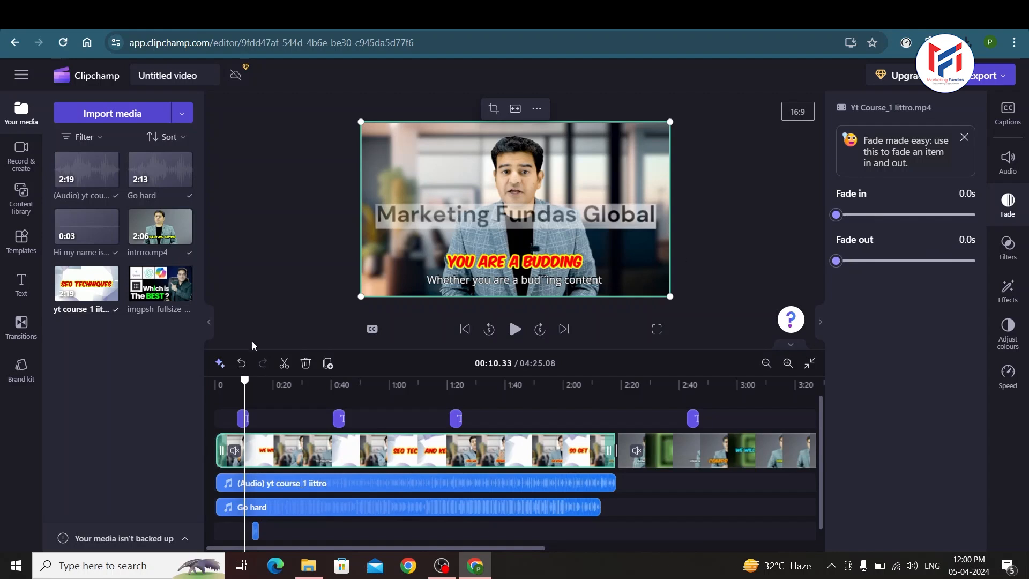
drag(244, 380, 213, 380)
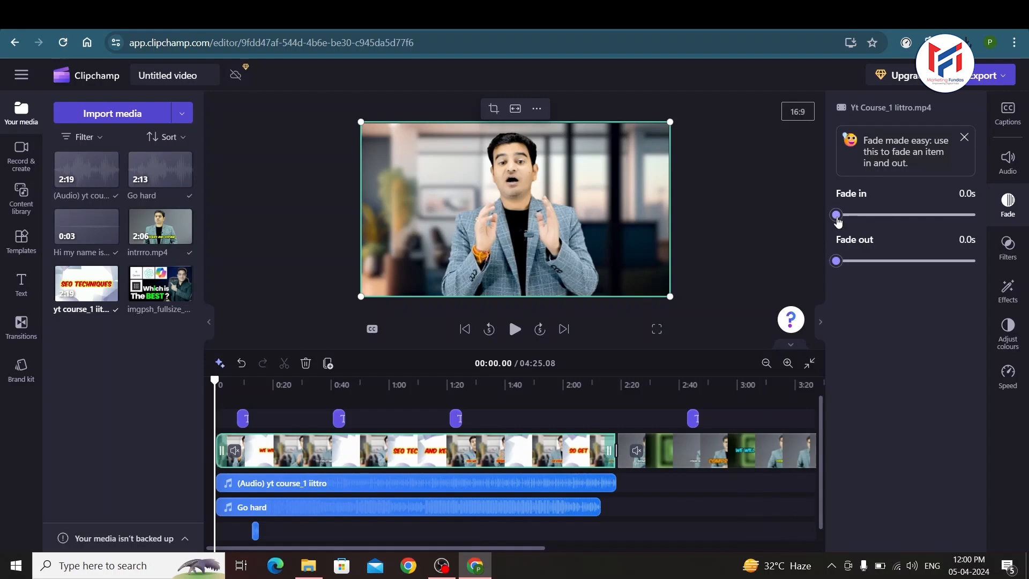
click(939, 215)
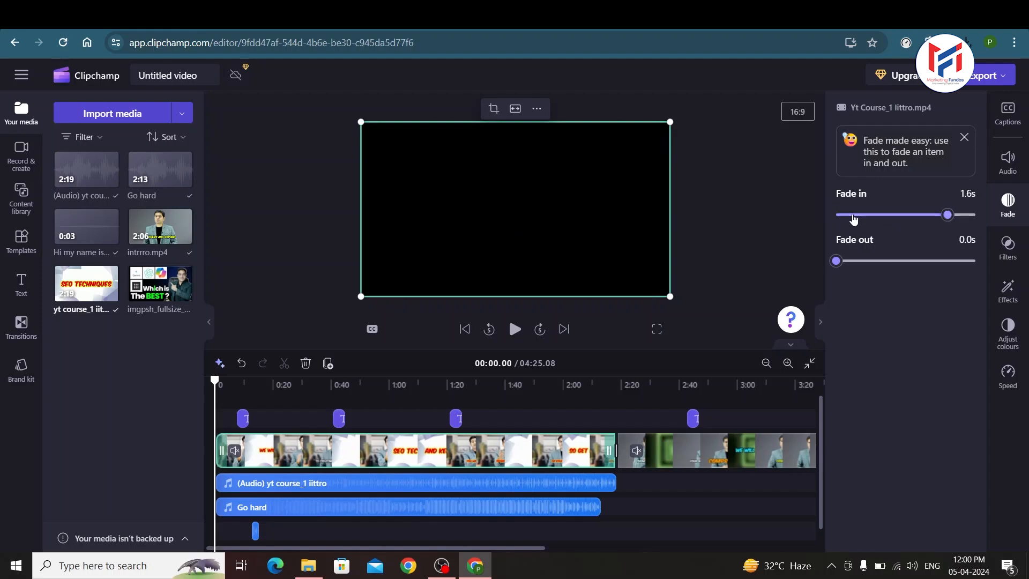
drag(960, 217, 977, 215)
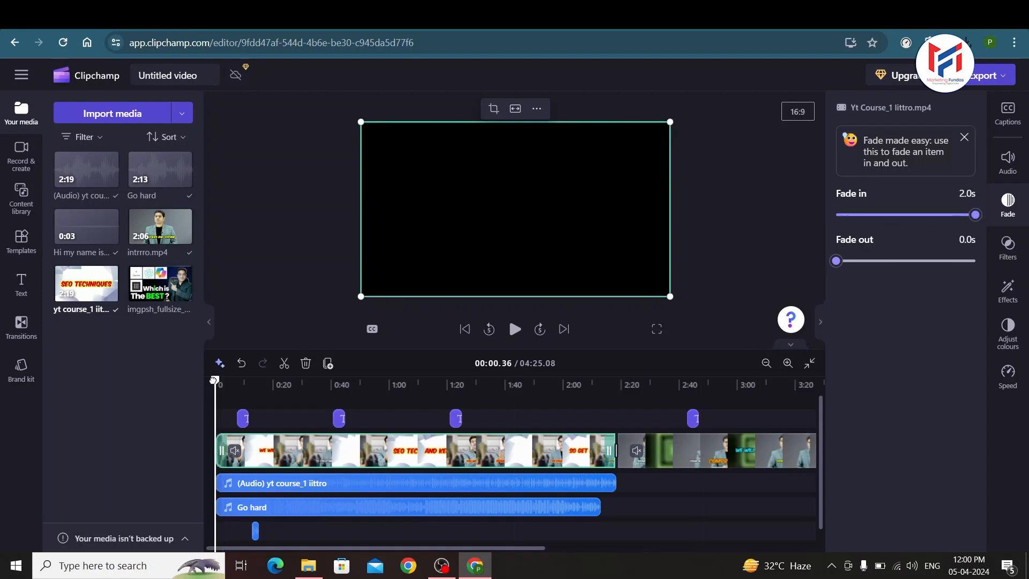
key(space)
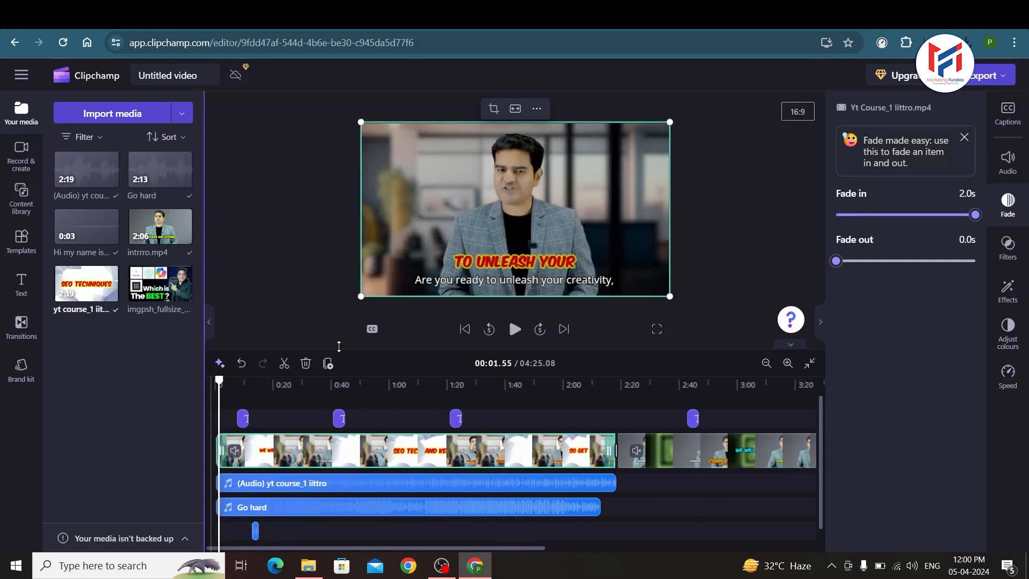
Reduce the first video clip's fade-in to 1.0 s and replay the opening to check it
drag(973, 216, 906, 229)
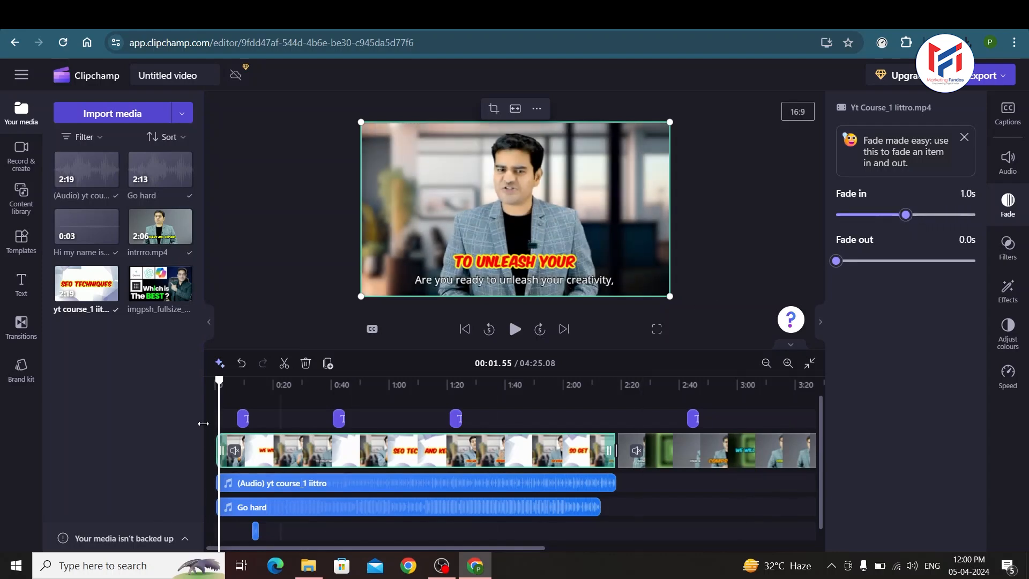
drag(221, 381, 207, 381)
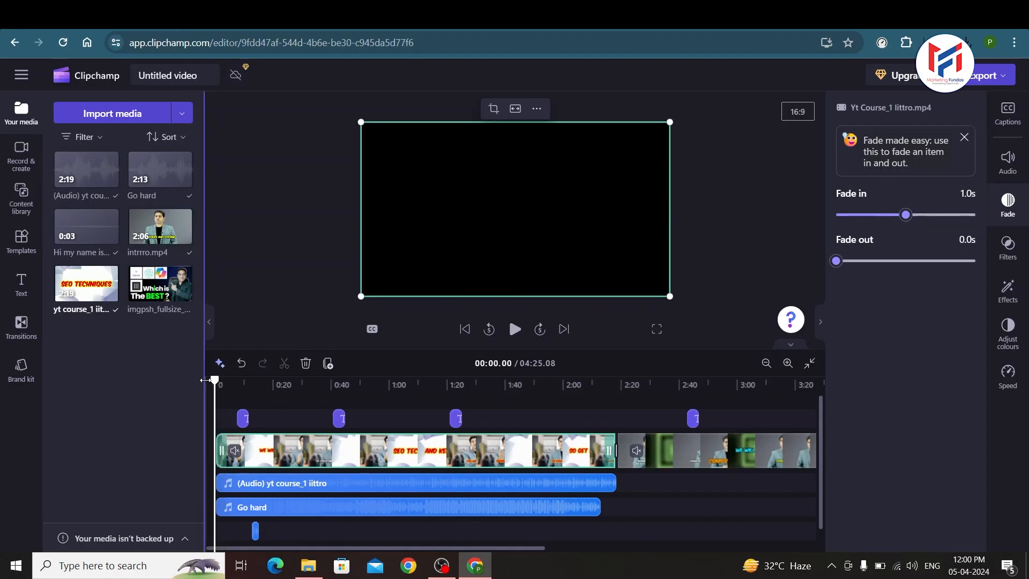
key(space)
key(space)
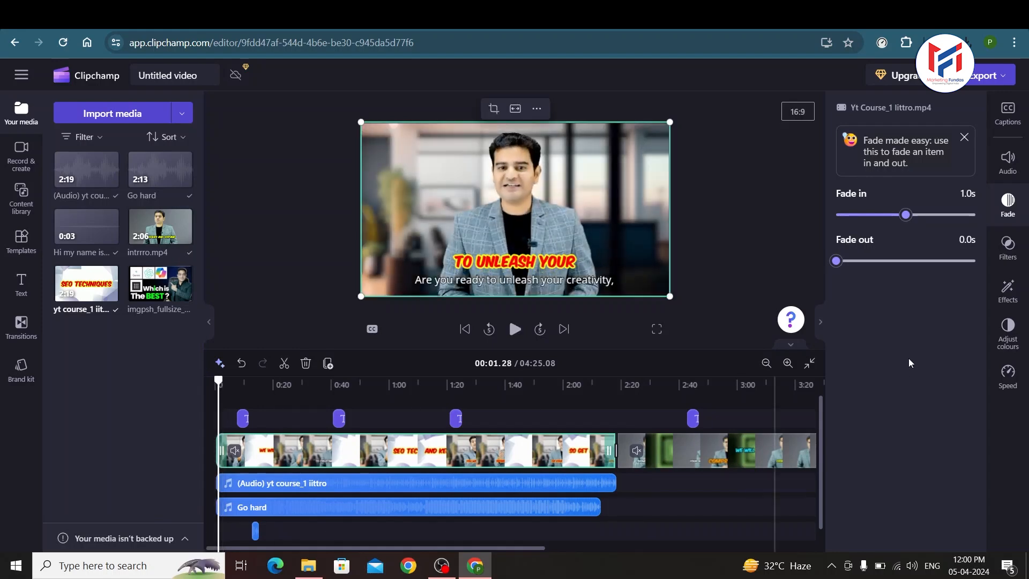
Set the first video clip's fade-out to 2.0 s and preview the changeover to the second clip
drag(840, 261, 980, 266)
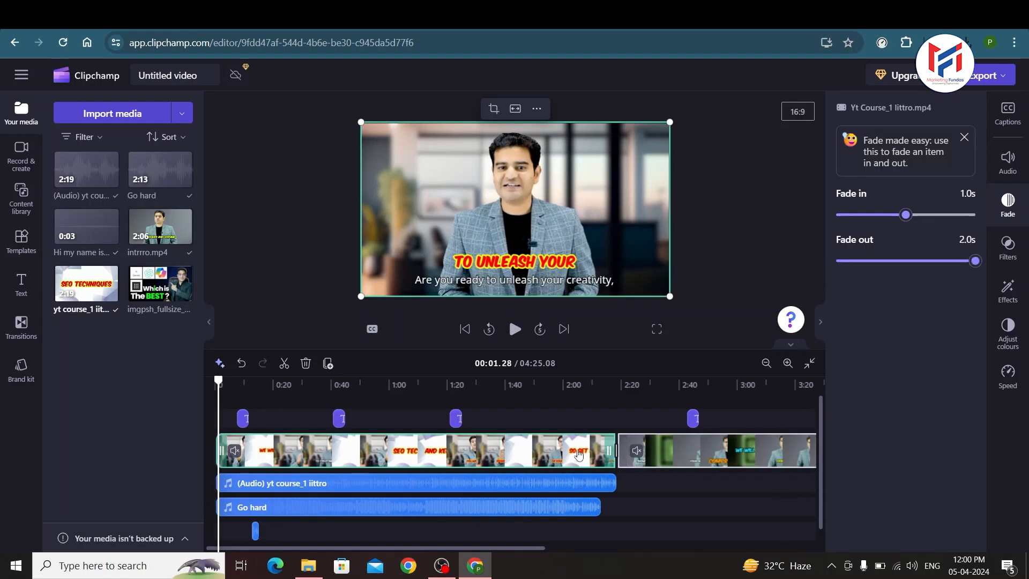
click(607, 401)
key(space)
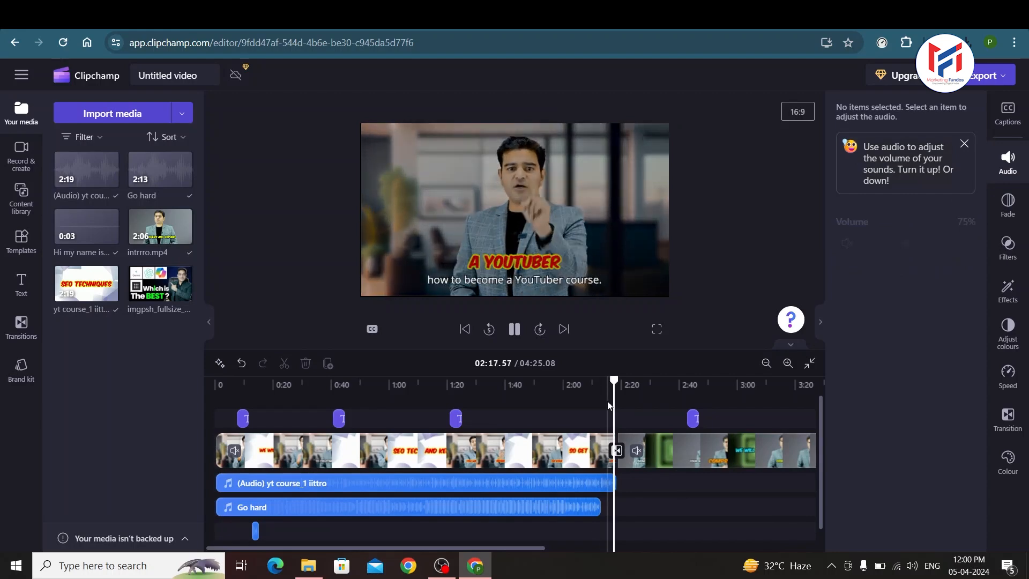
key(space)
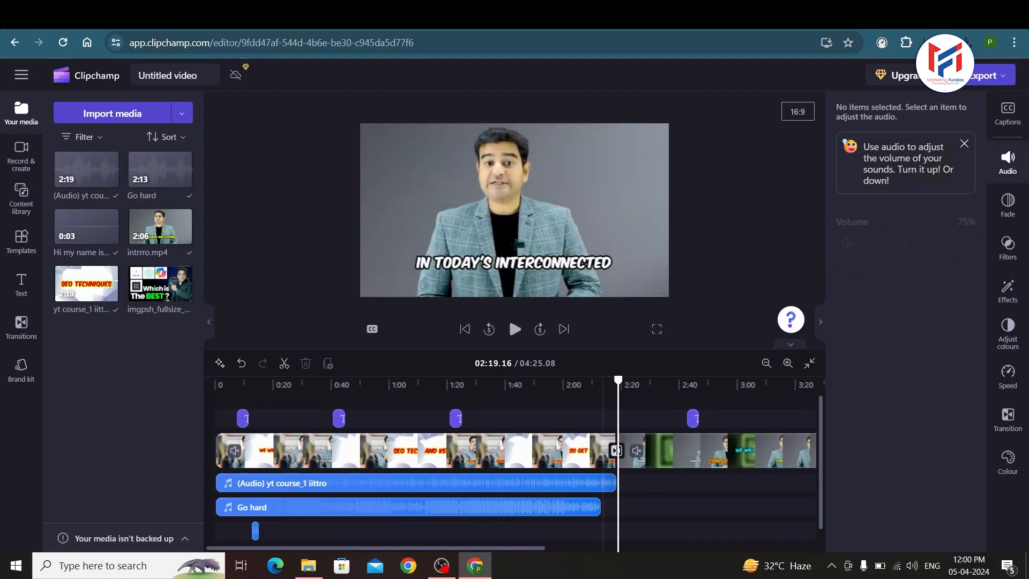
Set a 2.0 s fade-out on the intrrro.mp4 clip and preview the end of the video
drag(501, 547, 679, 543)
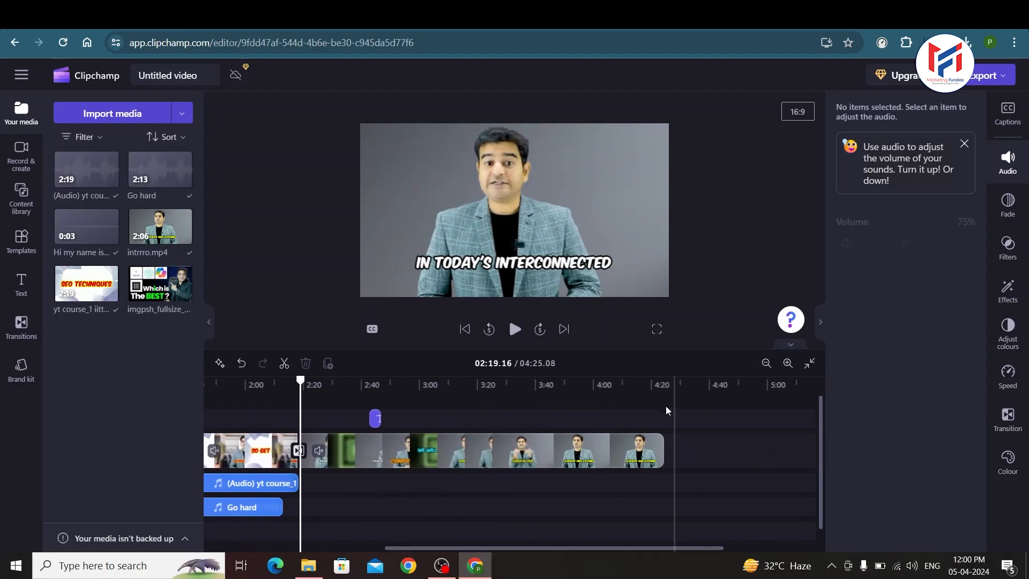
click(663, 407)
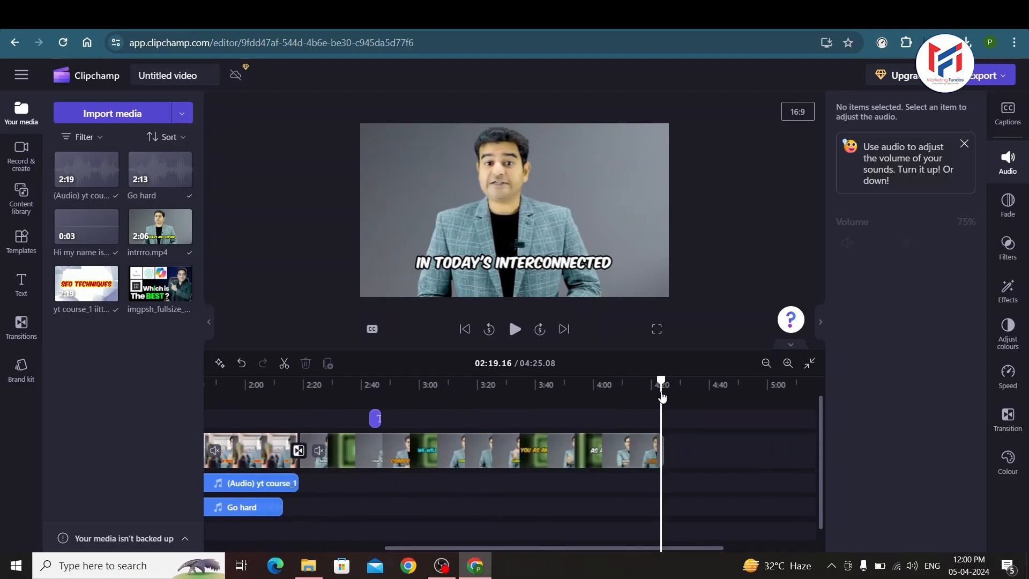
click(634, 438)
click(1008, 203)
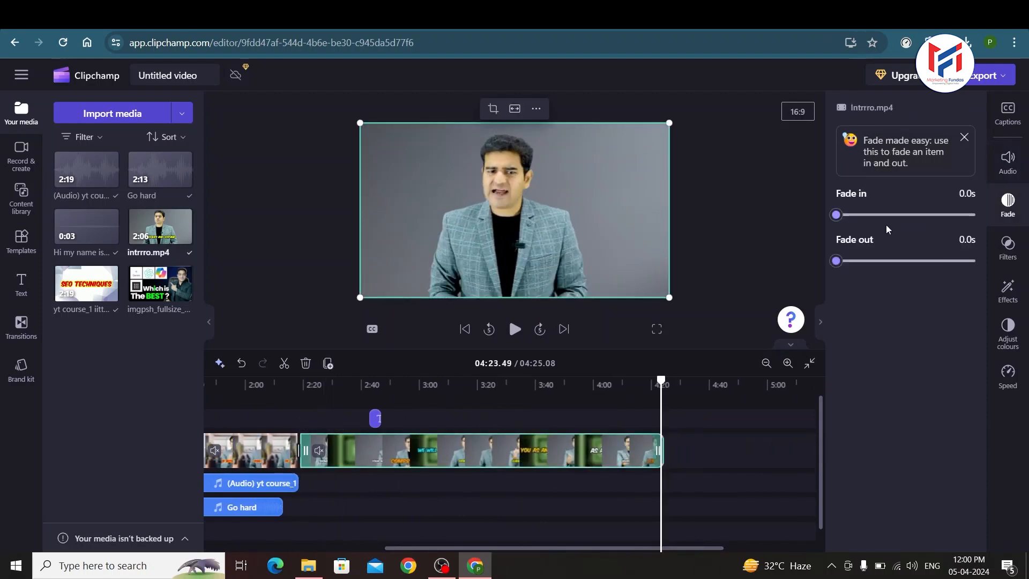
drag(860, 263, 975, 261)
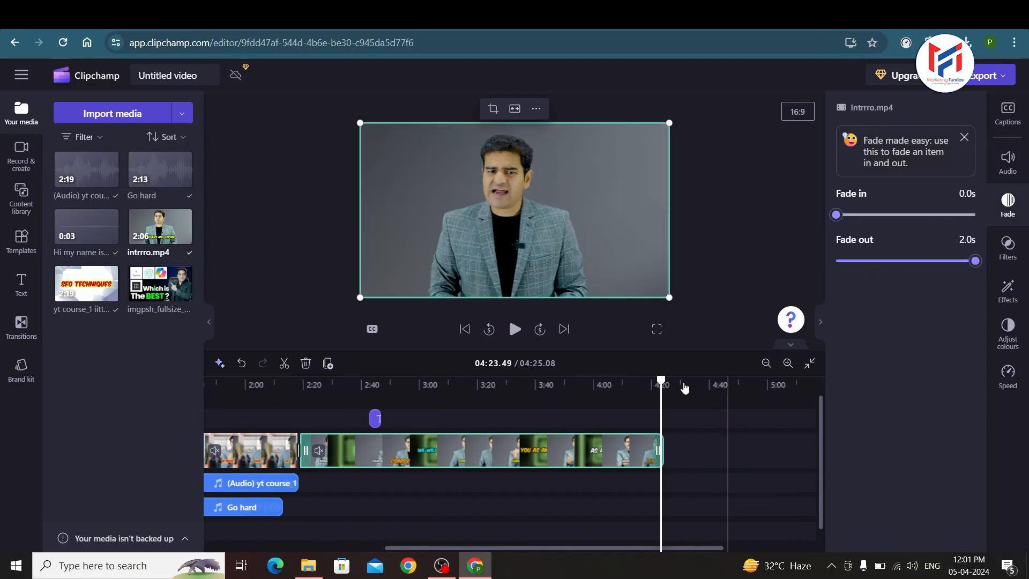
drag(665, 386, 658, 381)
key(space)
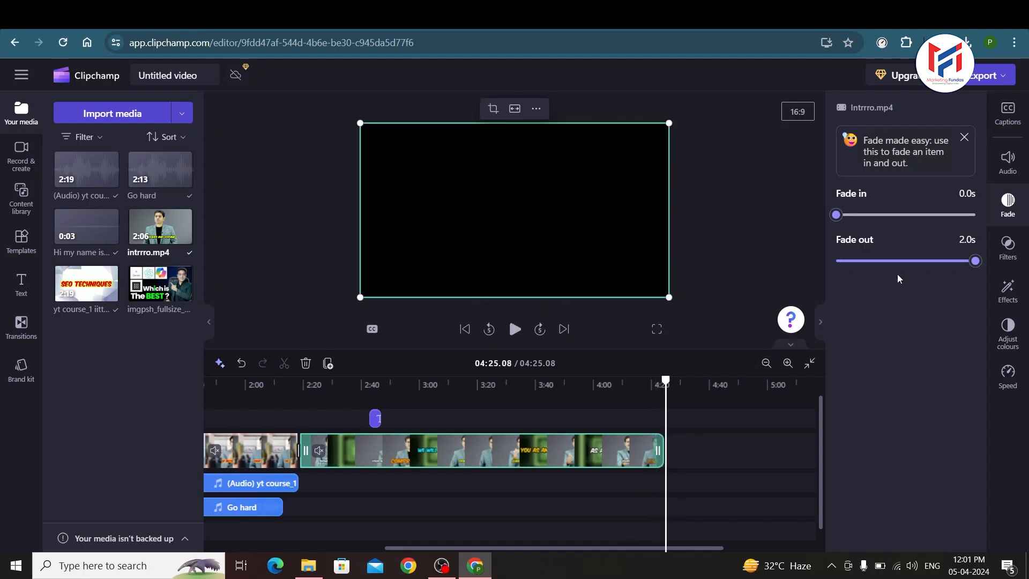
Return the playhead to about 1:00 and look through the filters available for the intrrro.mp4 clip
drag(666, 379, 237, 380)
drag(538, 547, 278, 532)
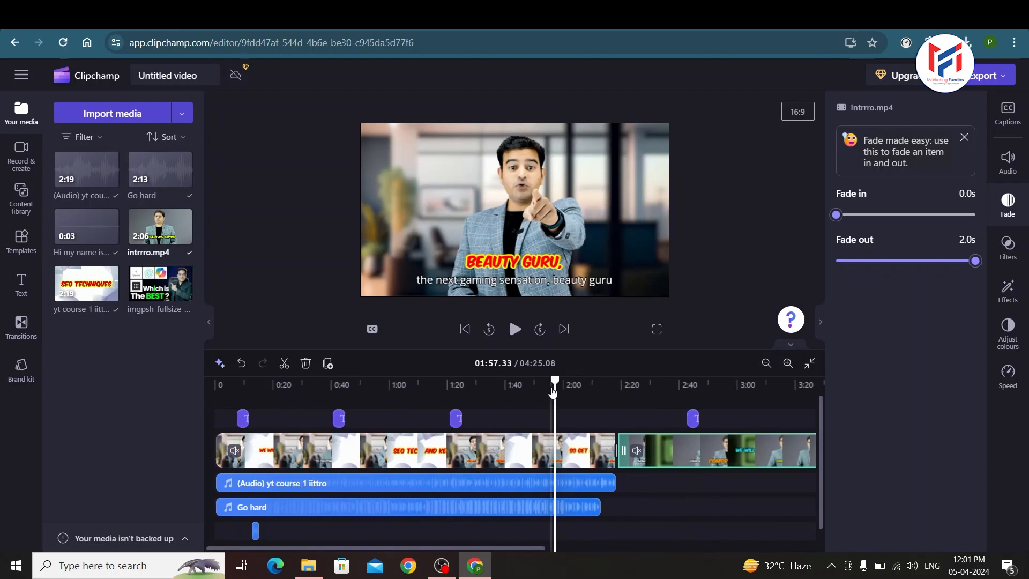
drag(555, 380, 388, 382)
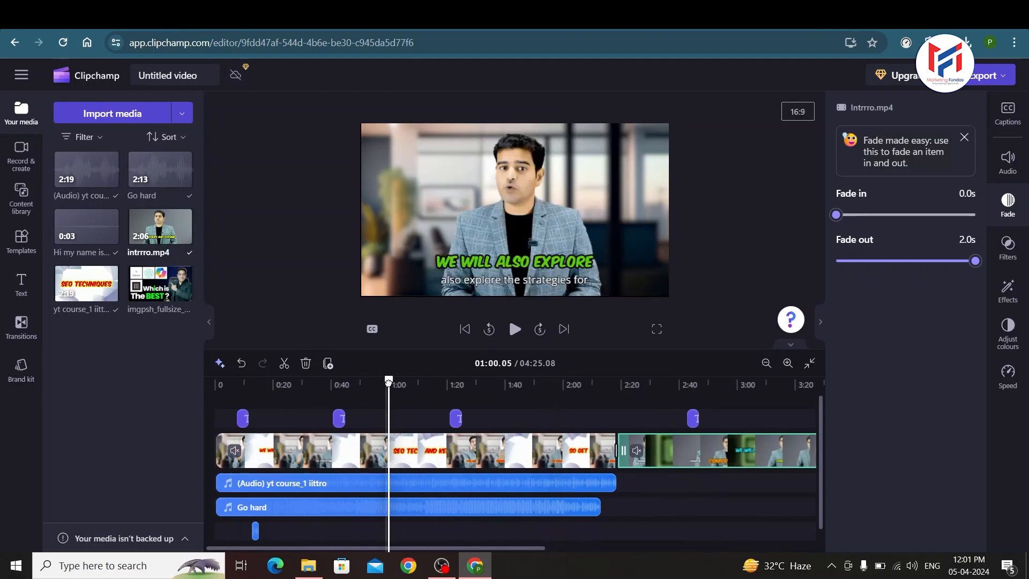
click(1008, 257)
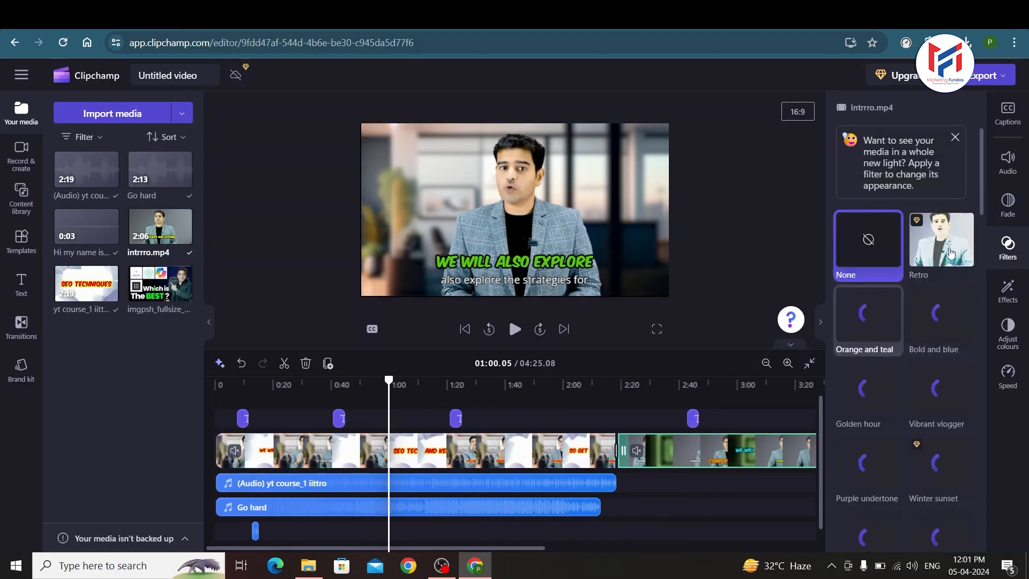
drag(982, 195, 985, 213)
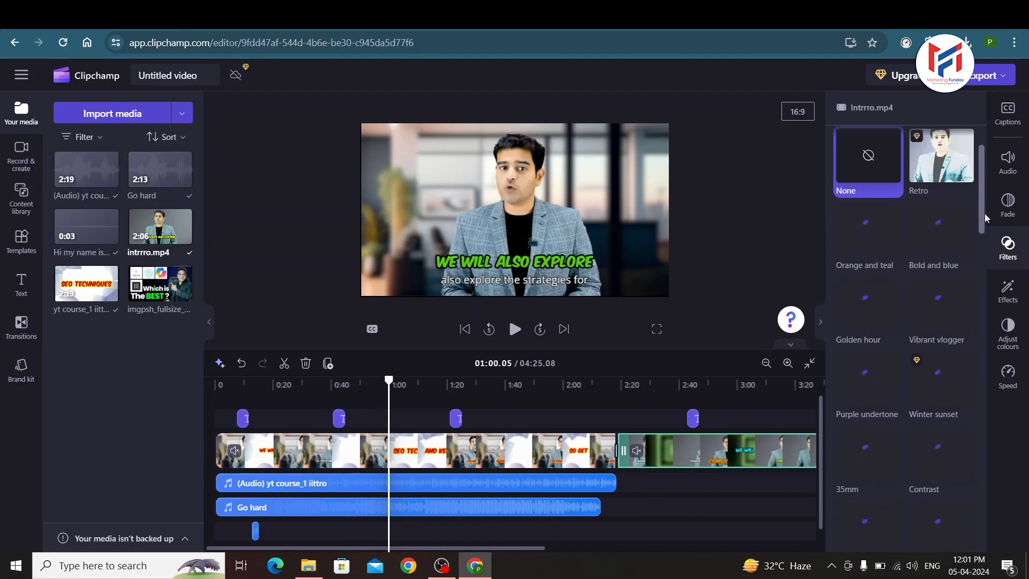
drag(985, 214, 985, 223)
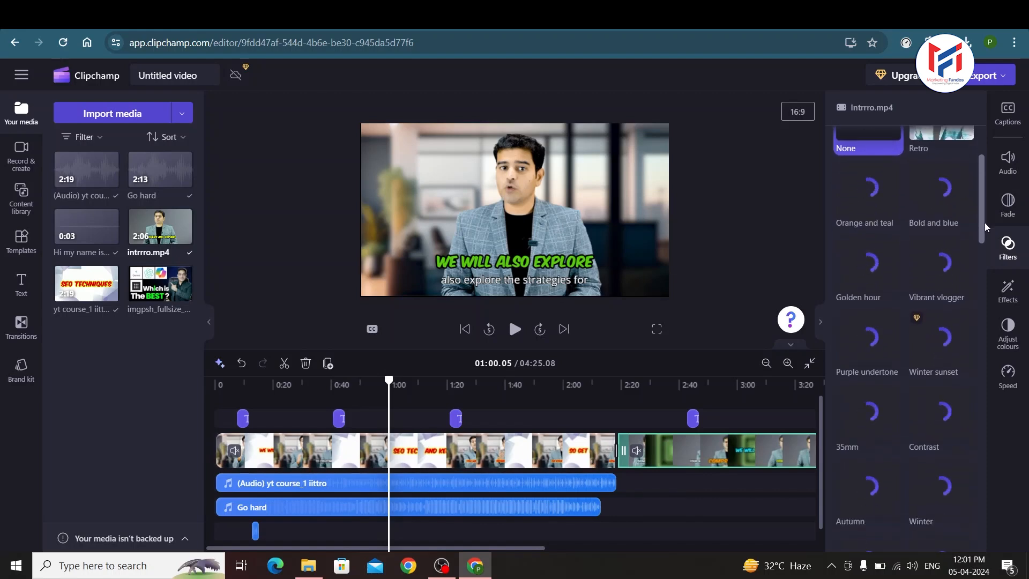
drag(986, 223, 985, 317)
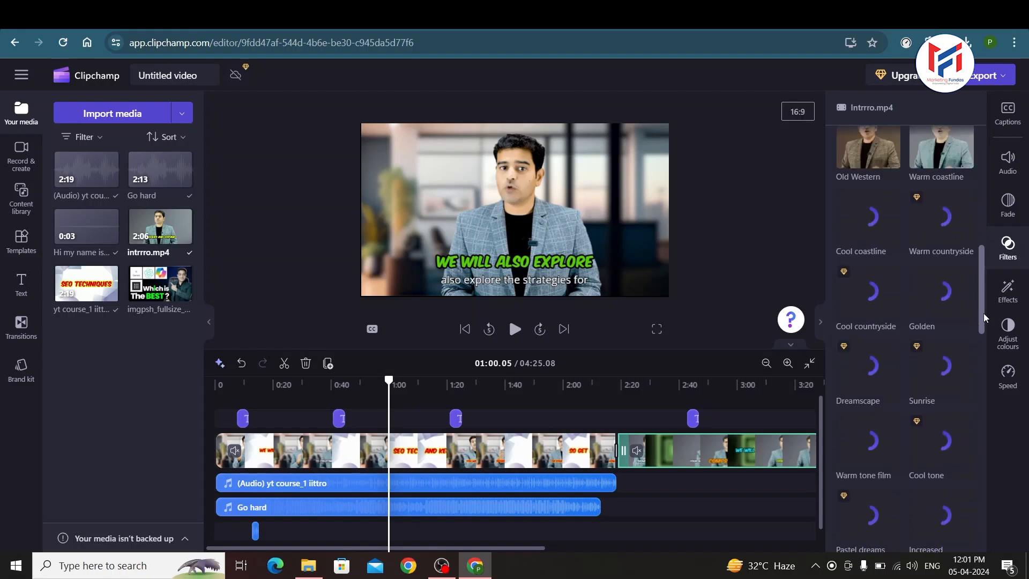
drag(982, 307, 984, 175)
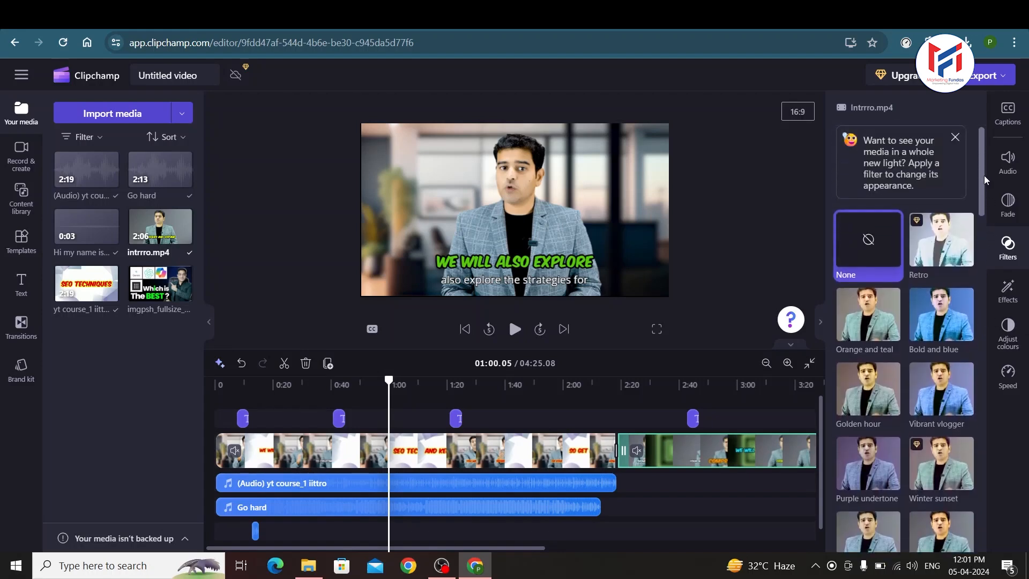
Apply the Indoors filter to the intrrro.mp4 clip
scroll(879, 366, down, 4)
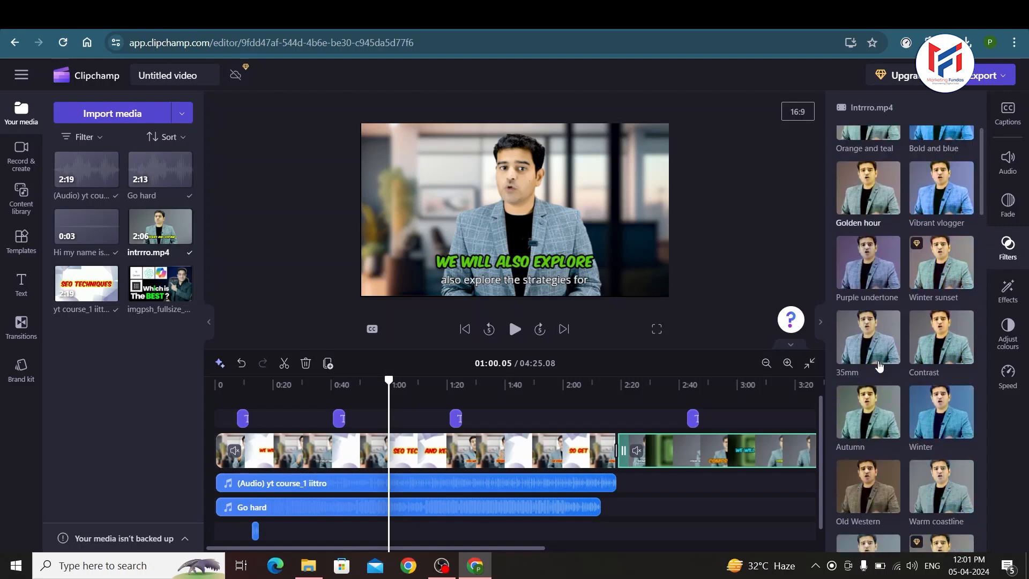
scroll(879, 366, down, 8)
scroll(879, 366, down, 1)
scroll(879, 366, down, 4)
click(879, 366)
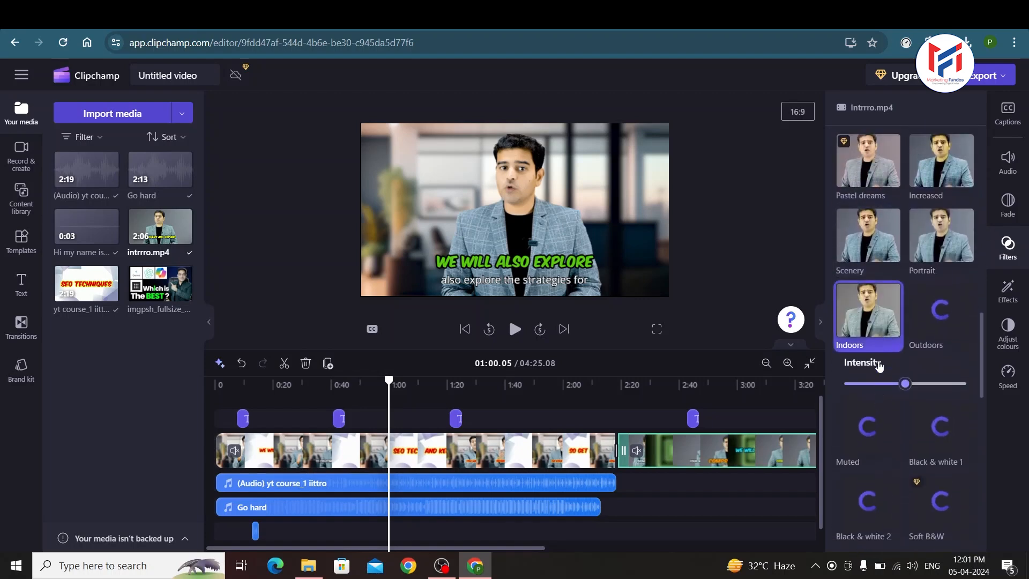
Look through the filters again, apply Orange and teal to the intrrro.mp4 clip and view the result at about 2:25
scroll(887, 346, down, 2)
click(1009, 244)
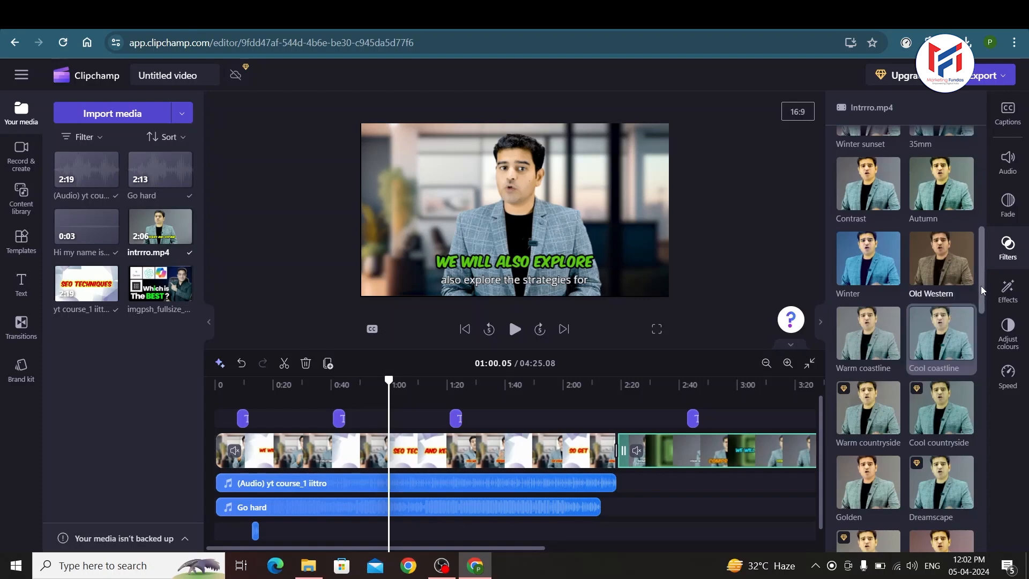
drag(981, 279, 969, 340)
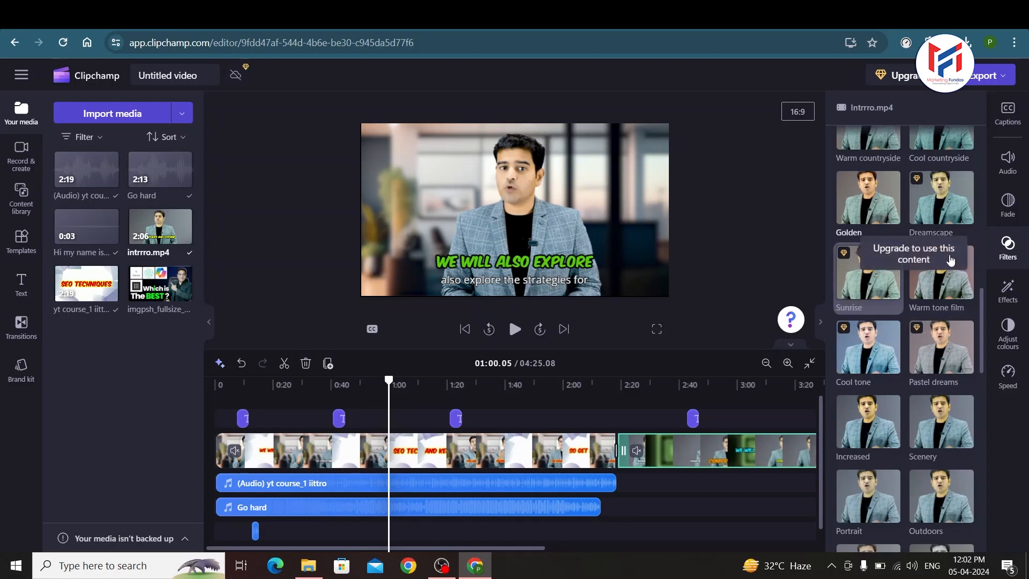
drag(981, 306, 987, 154)
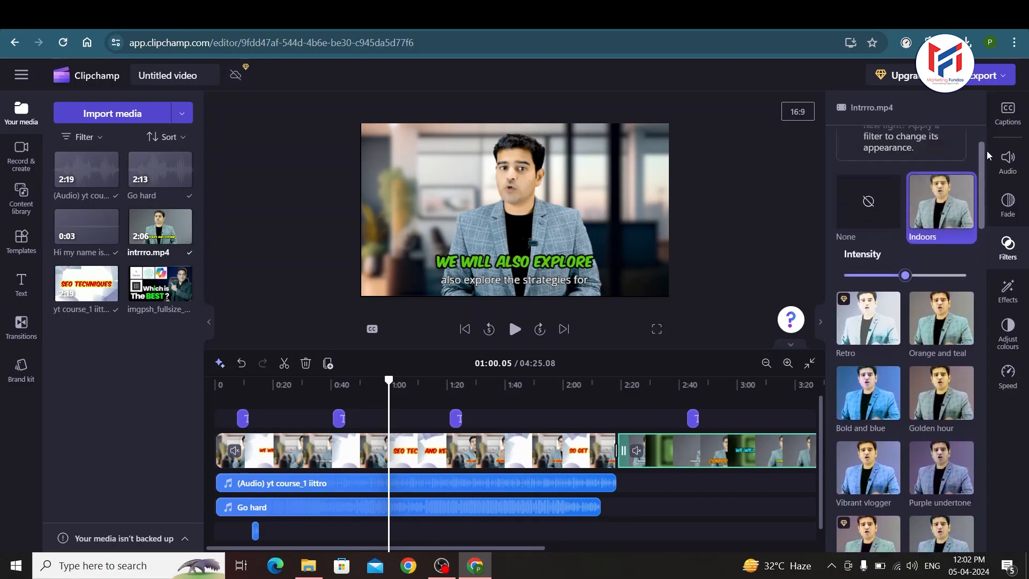
click(1008, 160)
click(1009, 246)
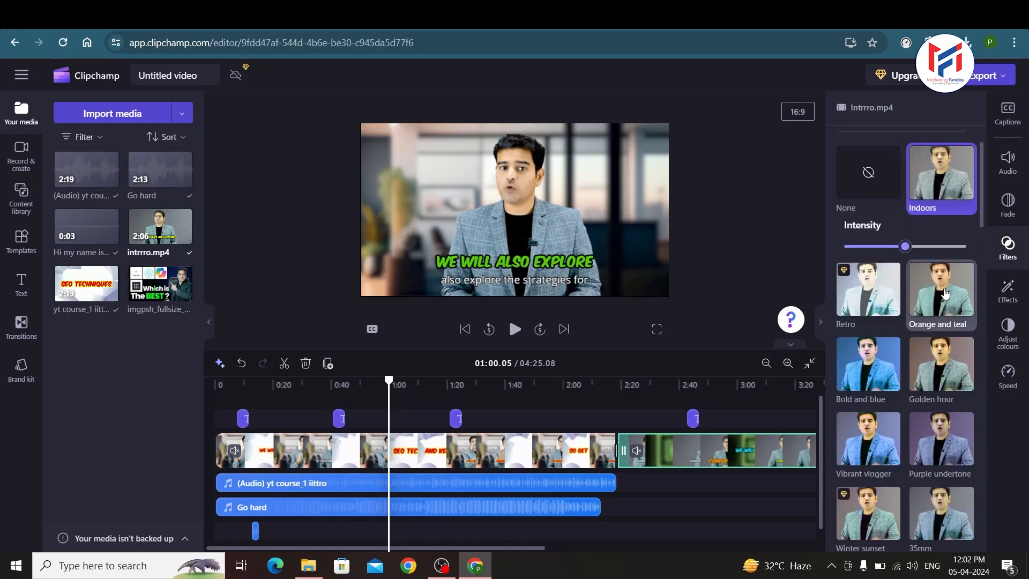
click(945, 293)
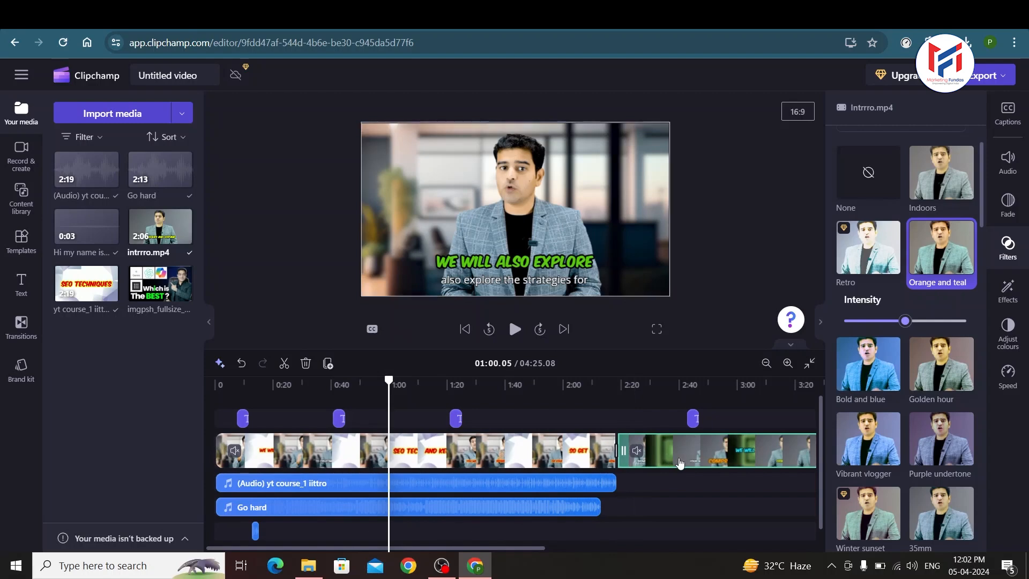
click(637, 403)
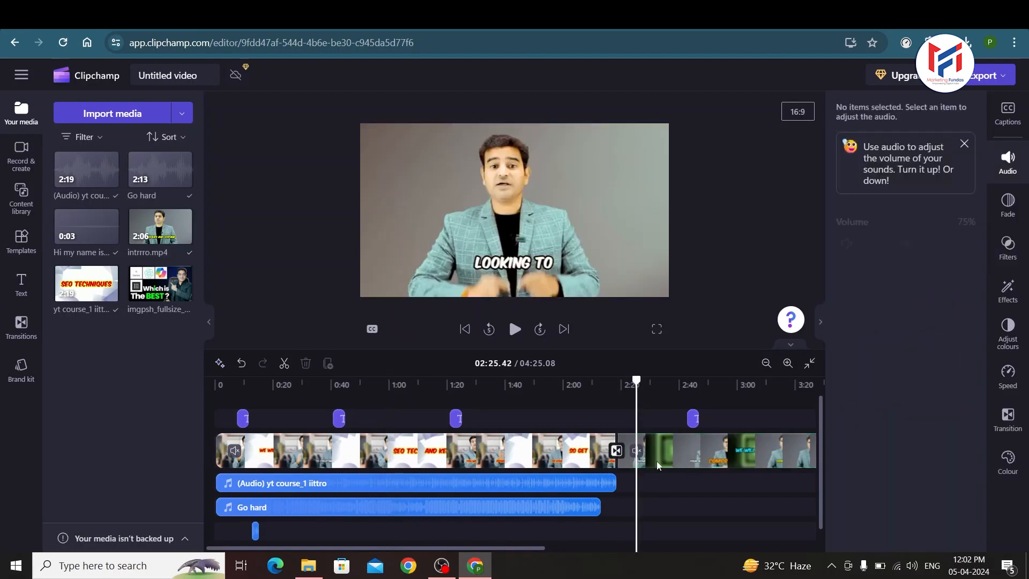
Collapse the media library to widen the timeline and select both video clips together
click(1007, 248)
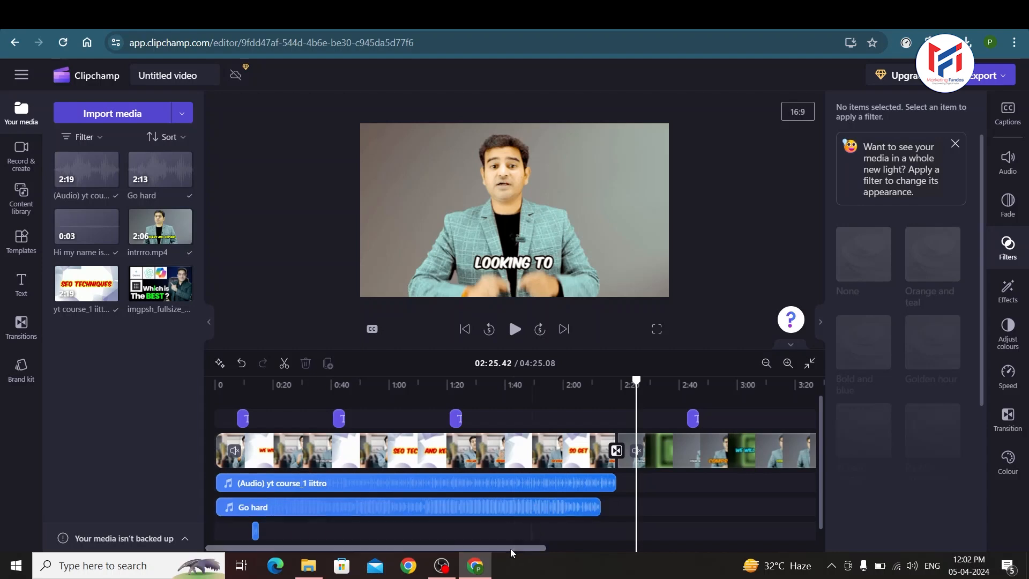
click(210, 327)
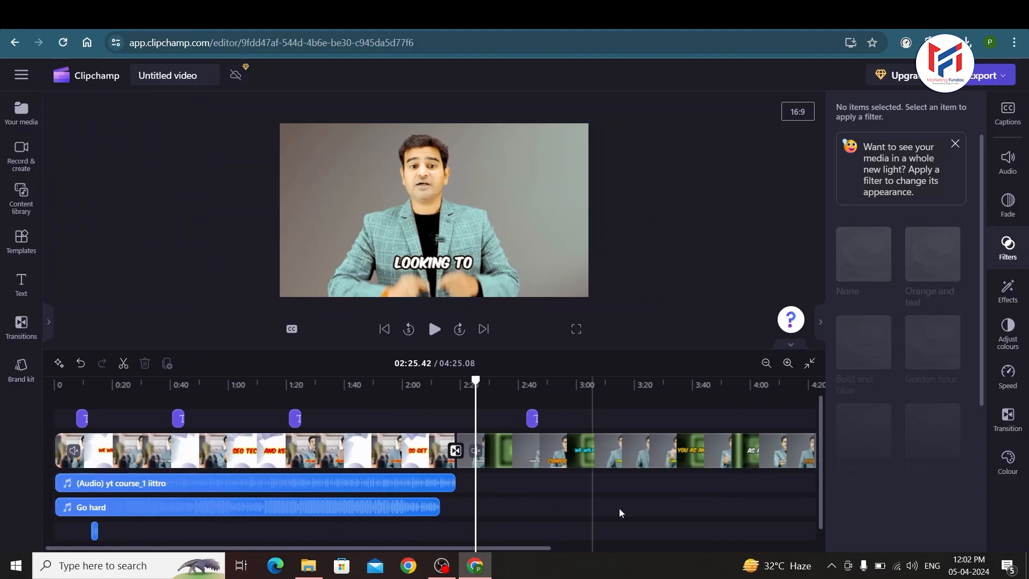
drag(249, 529, 622, 444)
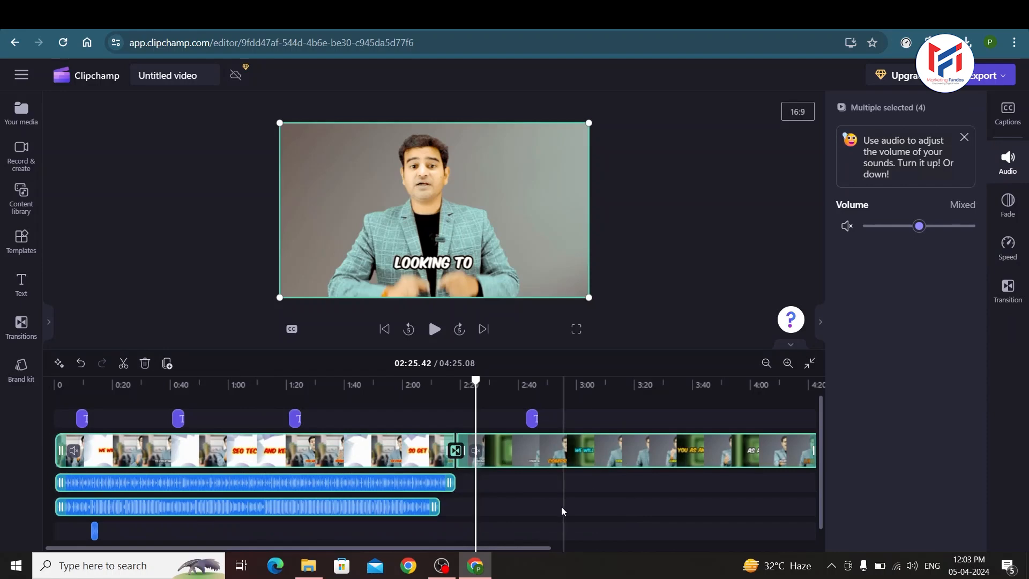
click(554, 528)
click(373, 450)
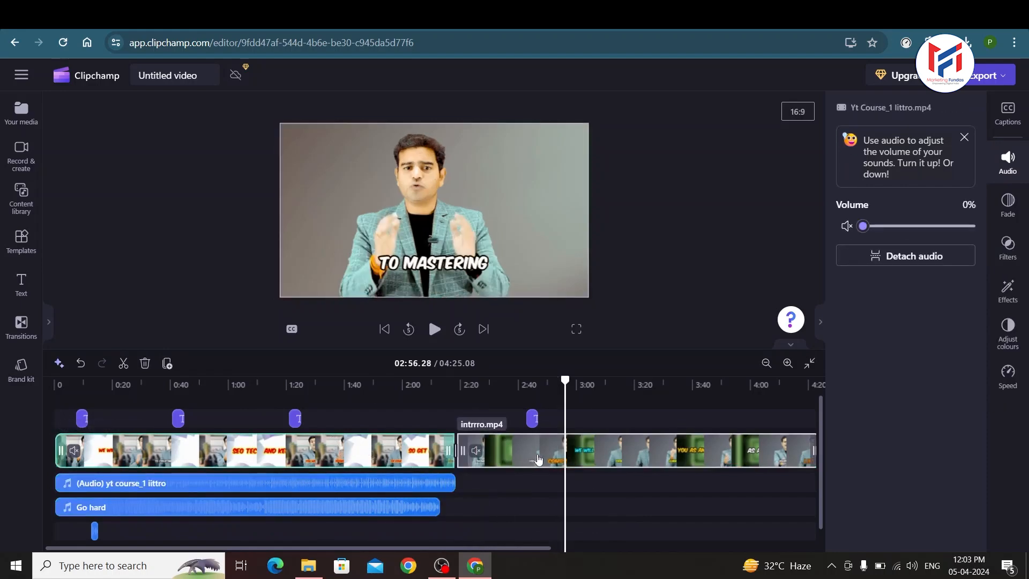
shift+click(509, 462)
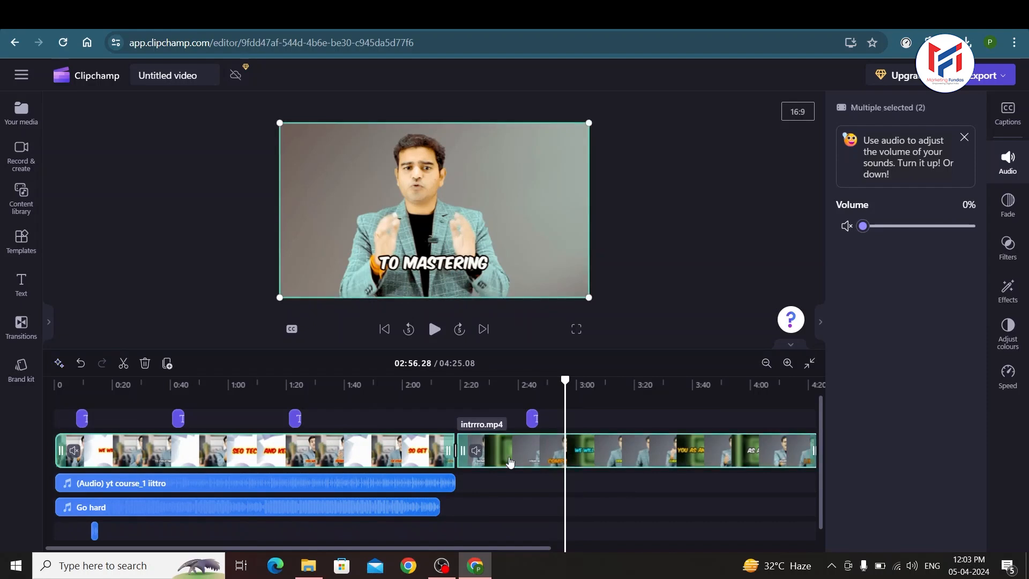
Apply the Red overlay filter to both selected clips and view the result on the first clip at about 1:46
drag(496, 548, 578, 547)
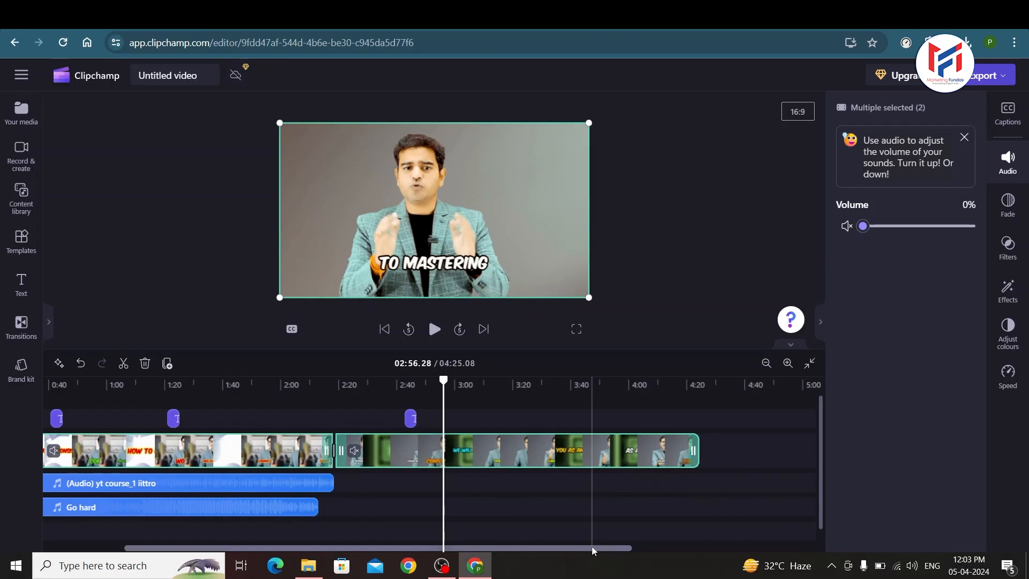
click(1007, 248)
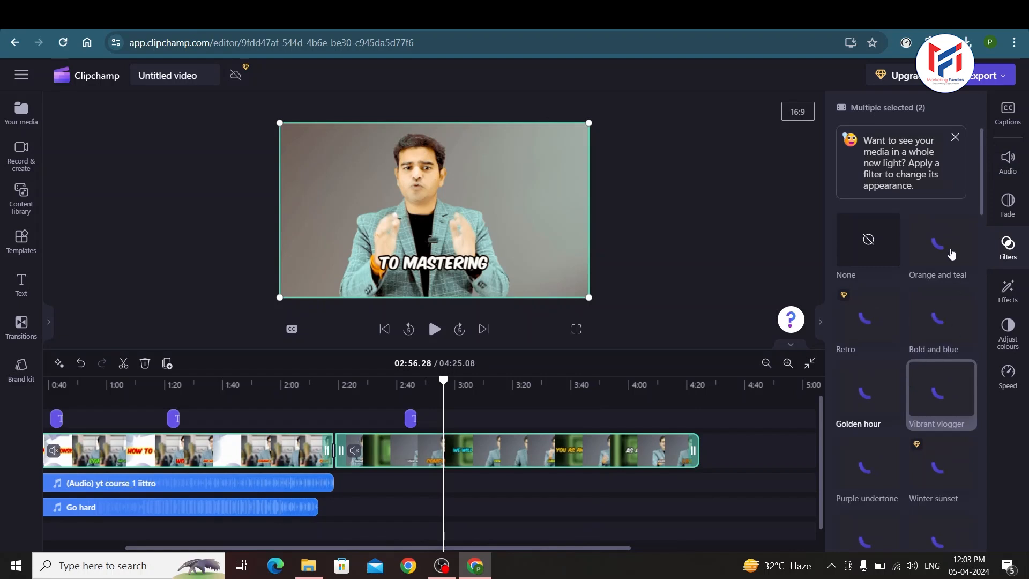
drag(984, 200, 979, 538)
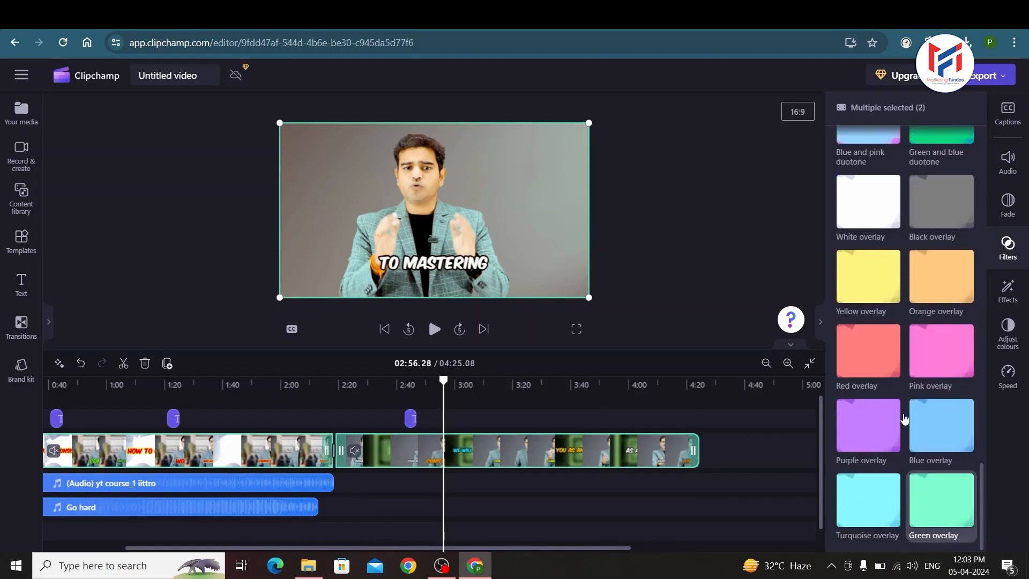
click(868, 363)
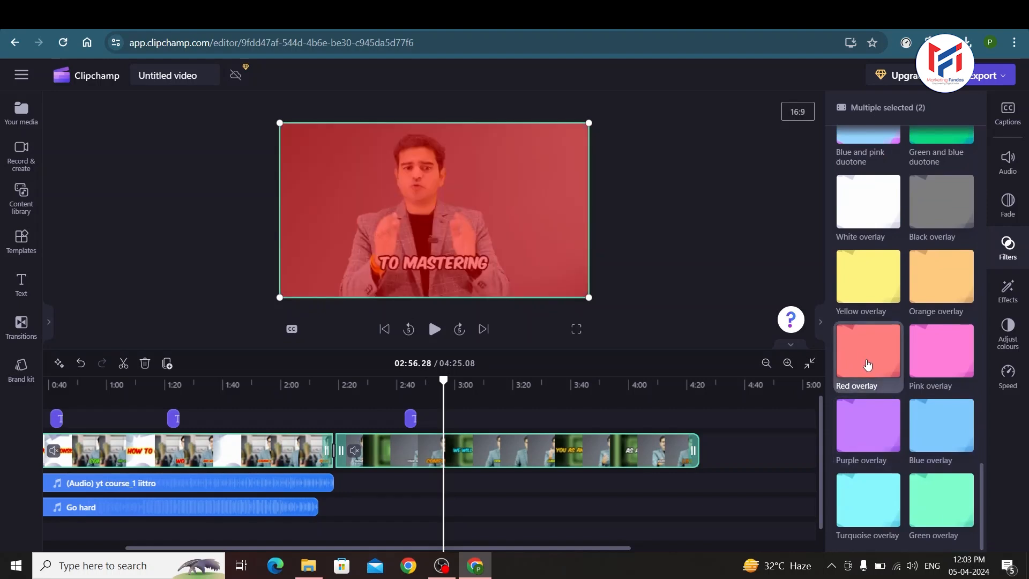
drag(531, 547, 450, 547)
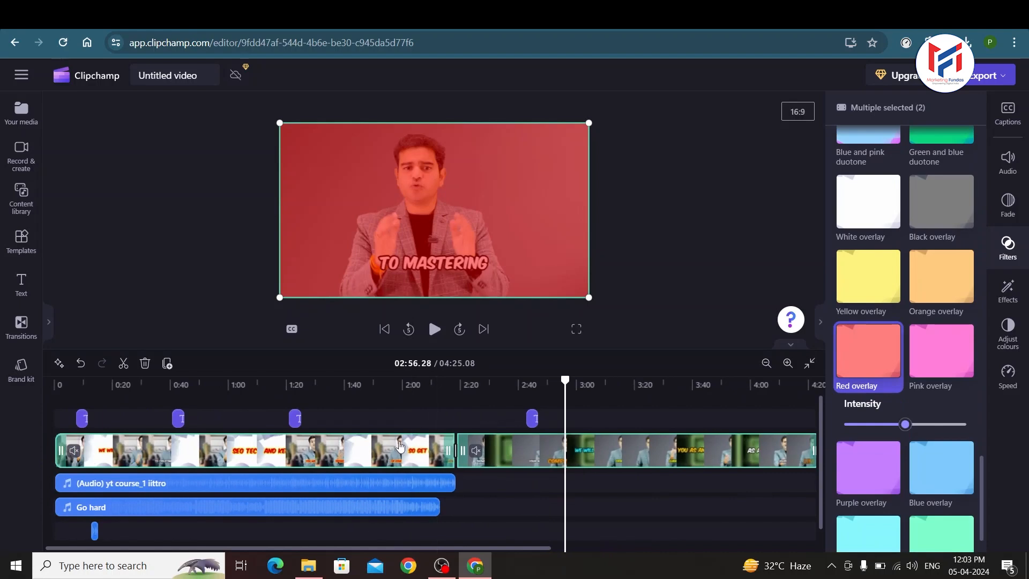
click(362, 381)
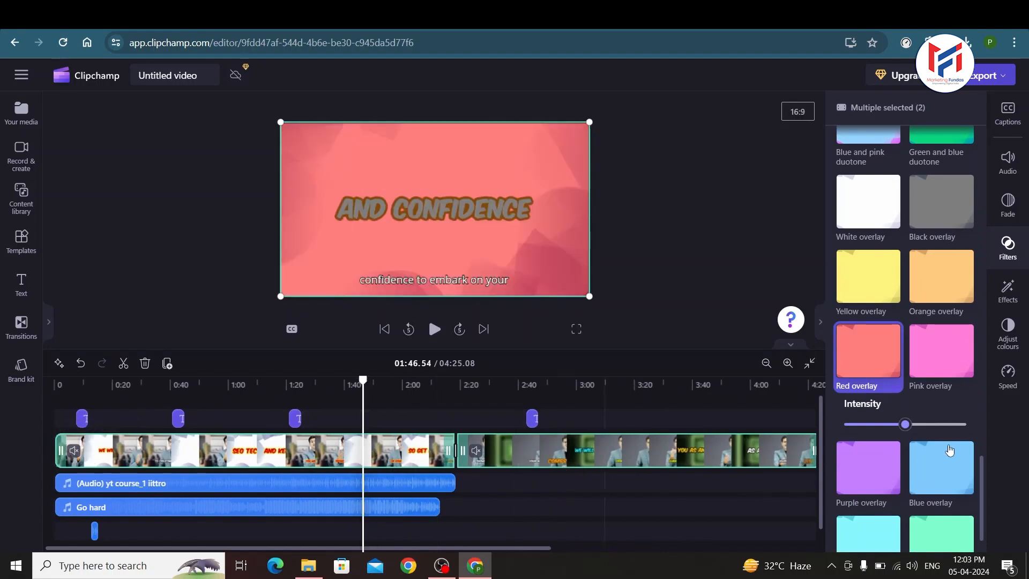
Try different intensities for the Red overlay filter and remove it from both clips
click(854, 424)
drag(932, 426, 908, 432)
click(893, 373)
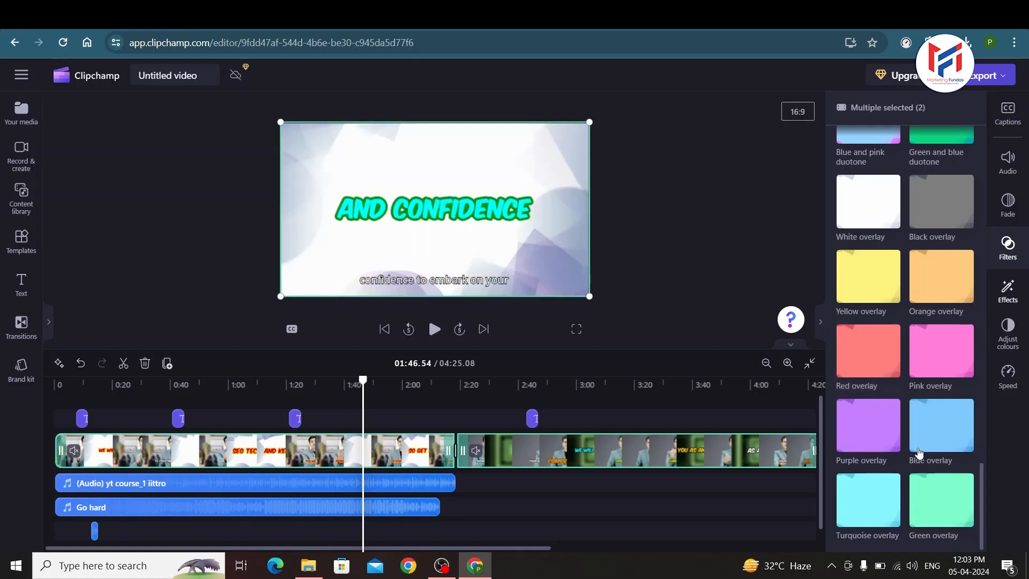
drag(982, 486, 1004, 145)
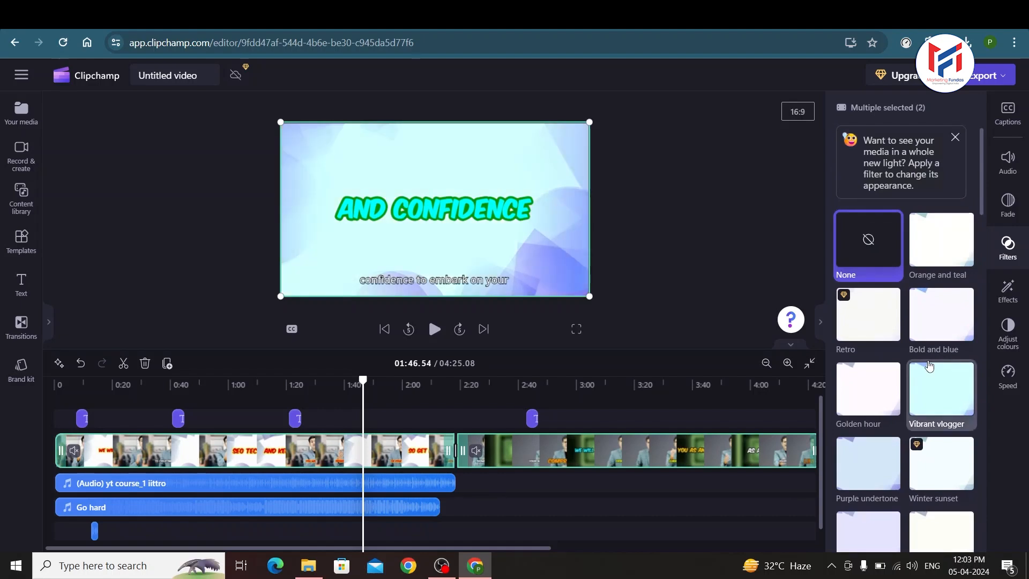
Apply the Pulse effect to the first video clip and play a short preview from about 2:00
click(1004, 290)
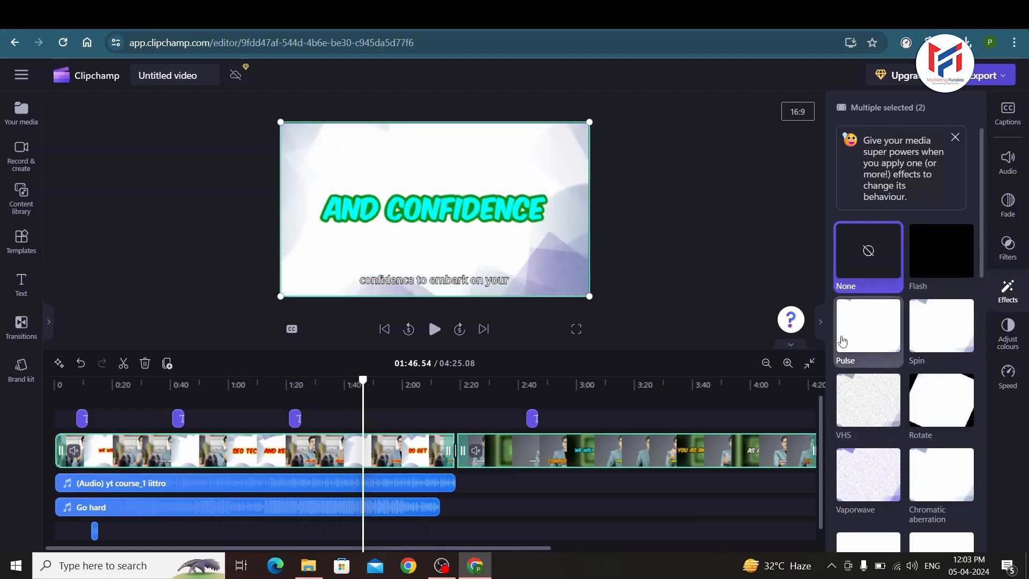
click(406, 458)
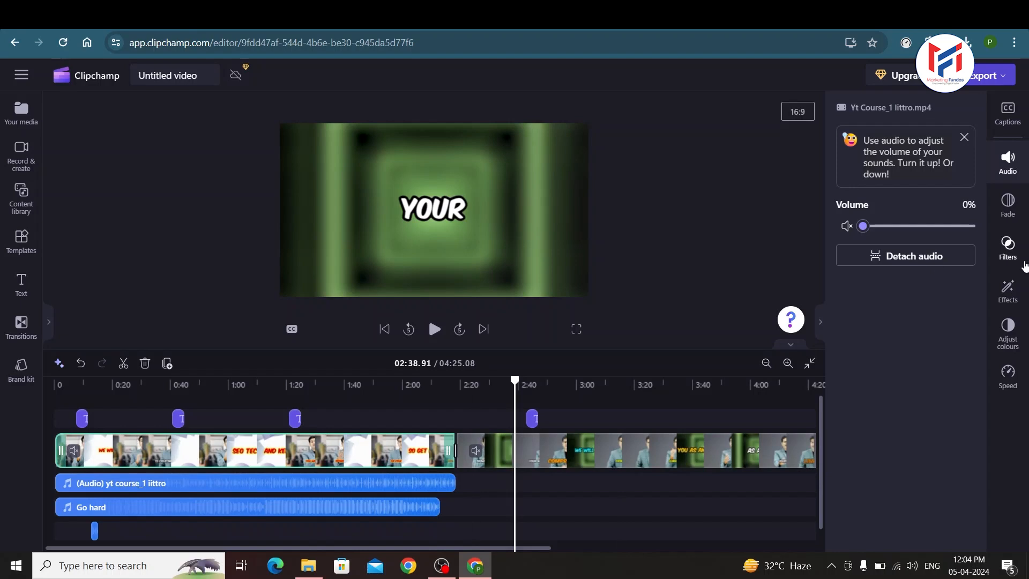
click(1009, 292)
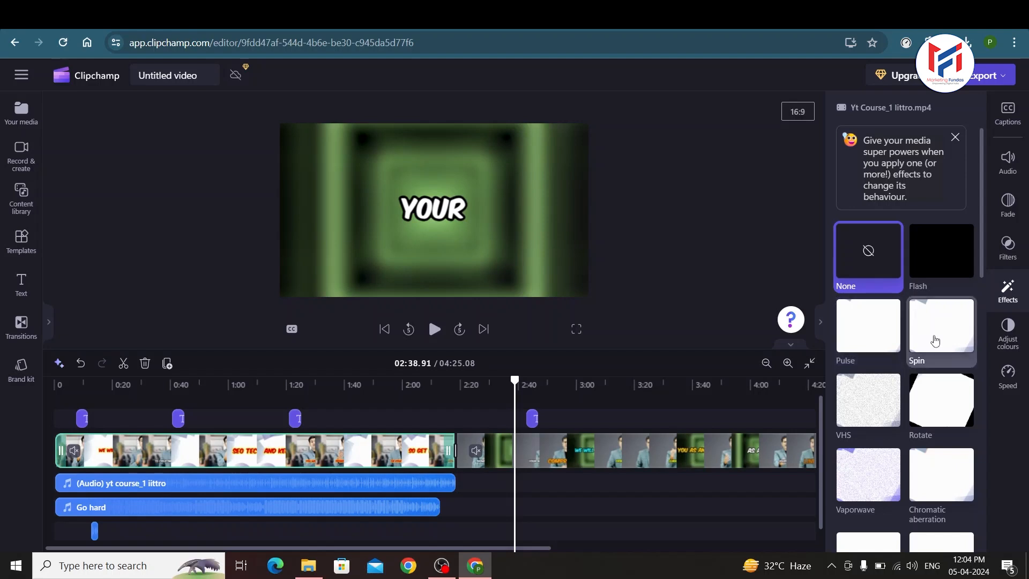
scroll(911, 375, down, 3)
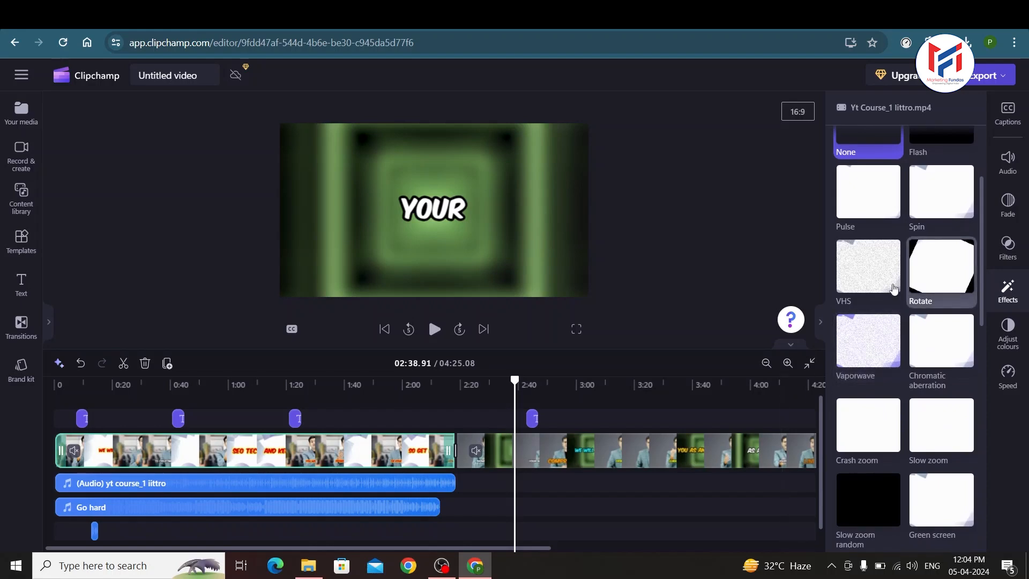
scroll(880, 320, up, 3)
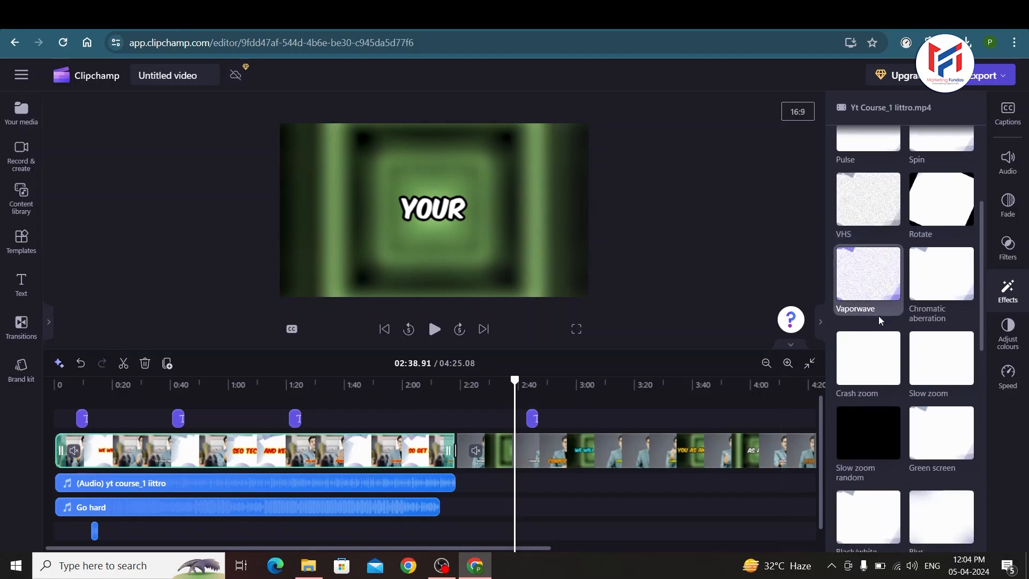
click(870, 338)
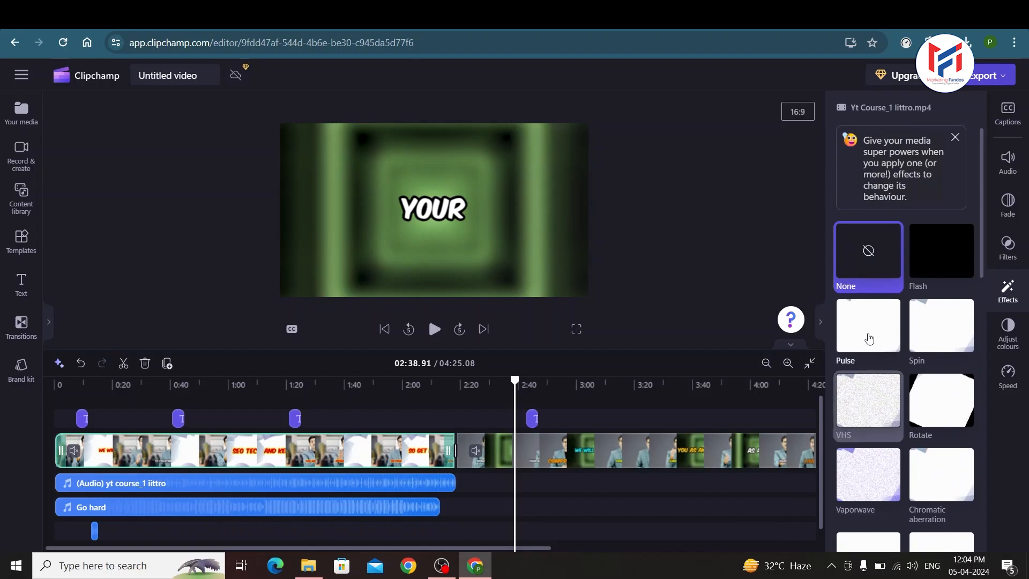
drag(890, 403, 908, 406)
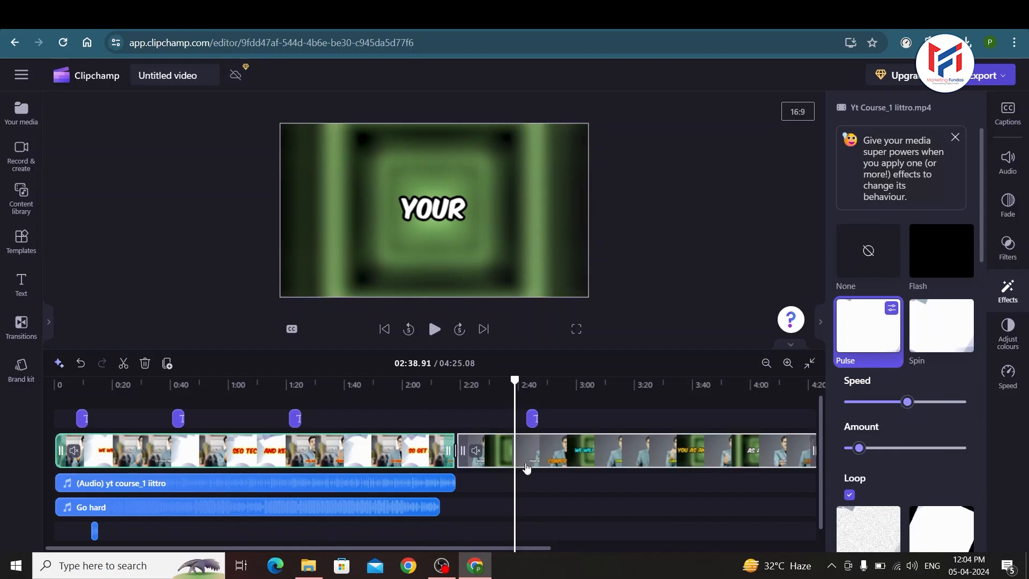
click(406, 406)
key(space)
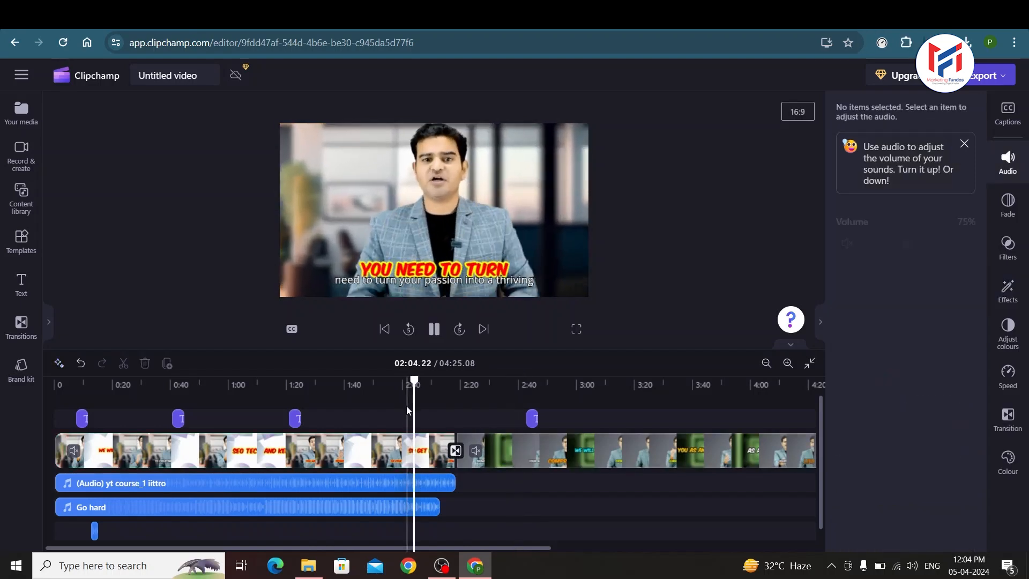
key(space)
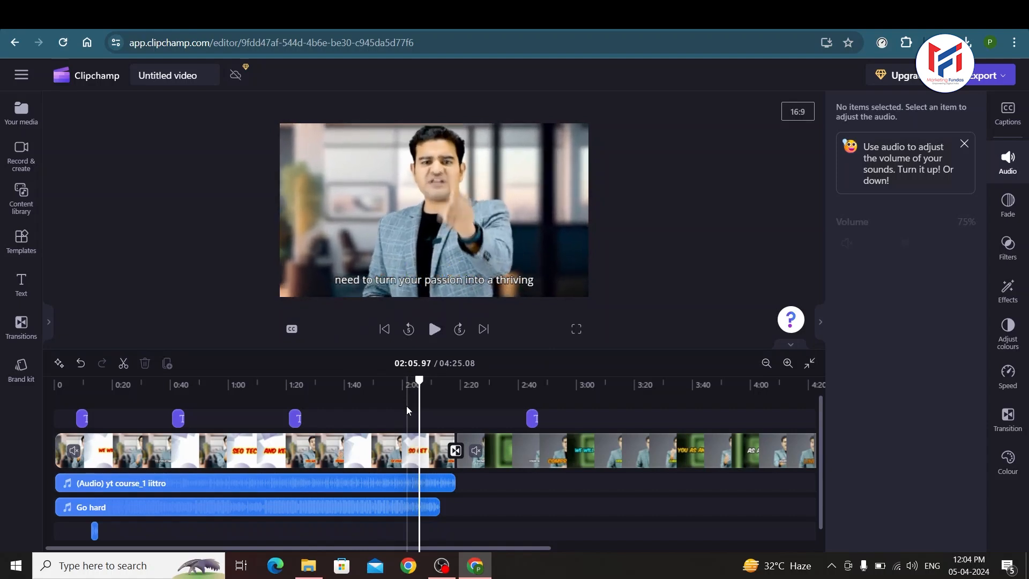
Add the Spin effect to the first video clip alongside Pulse and play a short preview from about 1:46
click(992, 291)
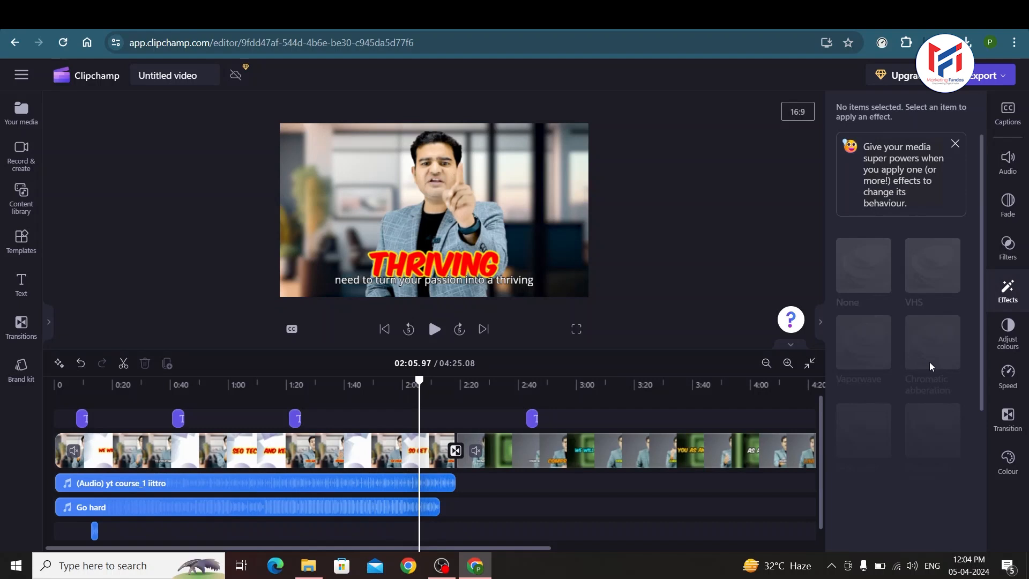
click(364, 450)
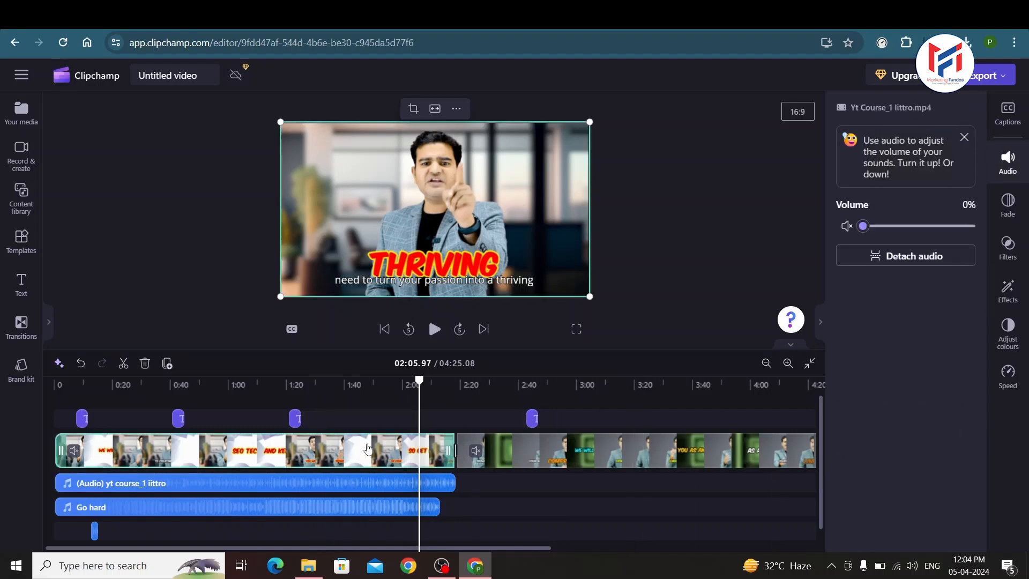
click(1007, 292)
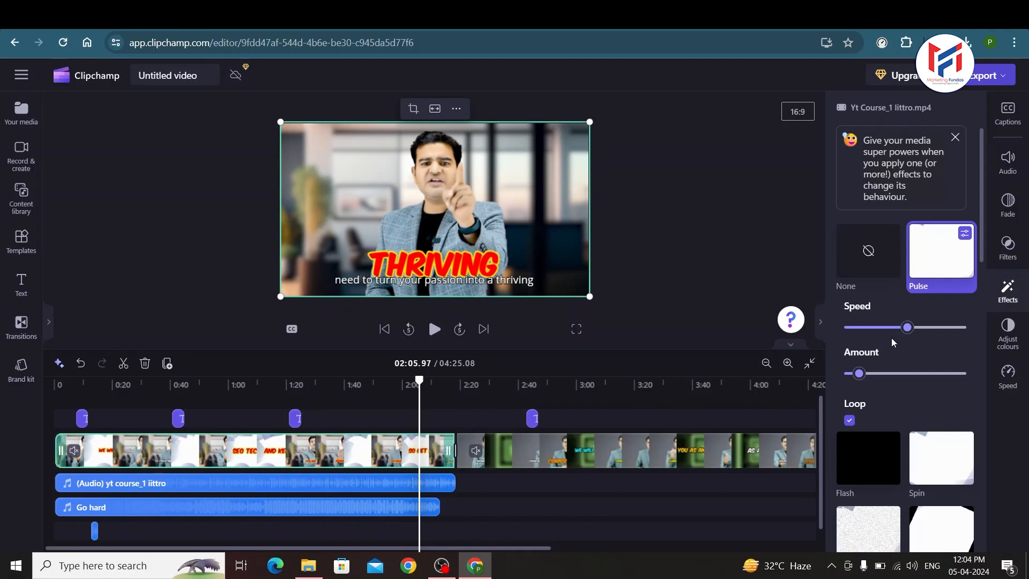
scroll(892, 376, down, 1)
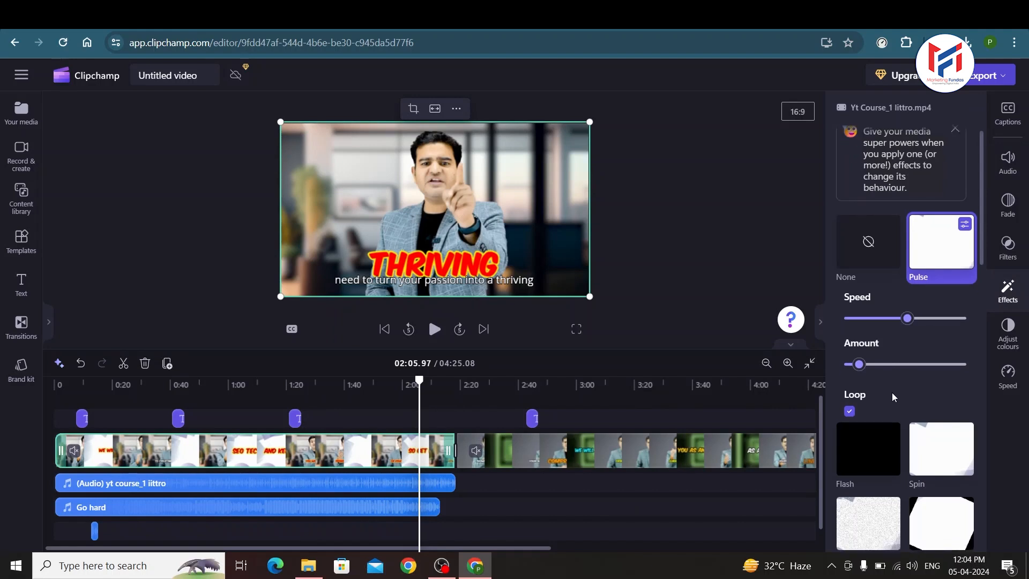
click(933, 397)
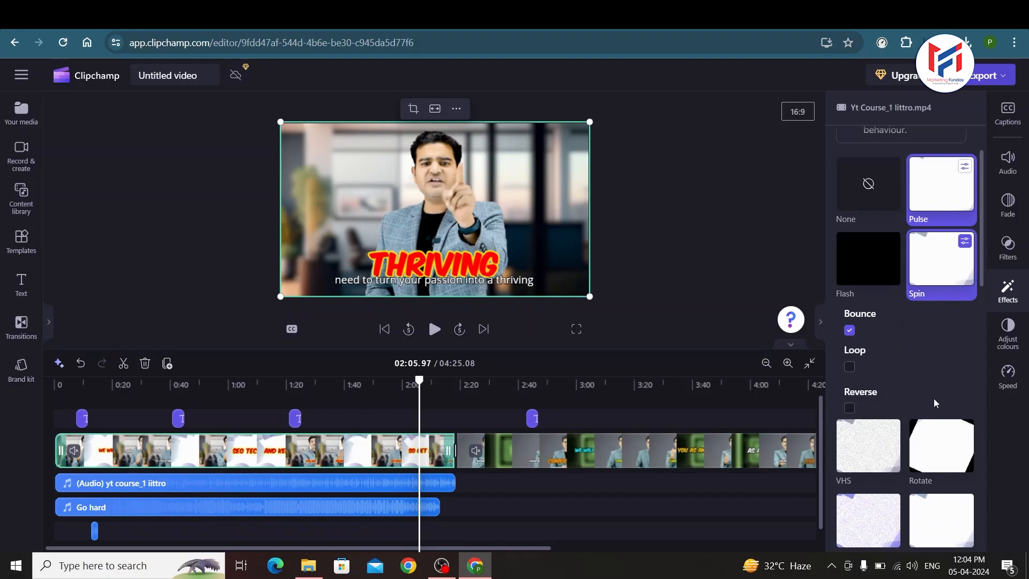
click(362, 408)
key(space)
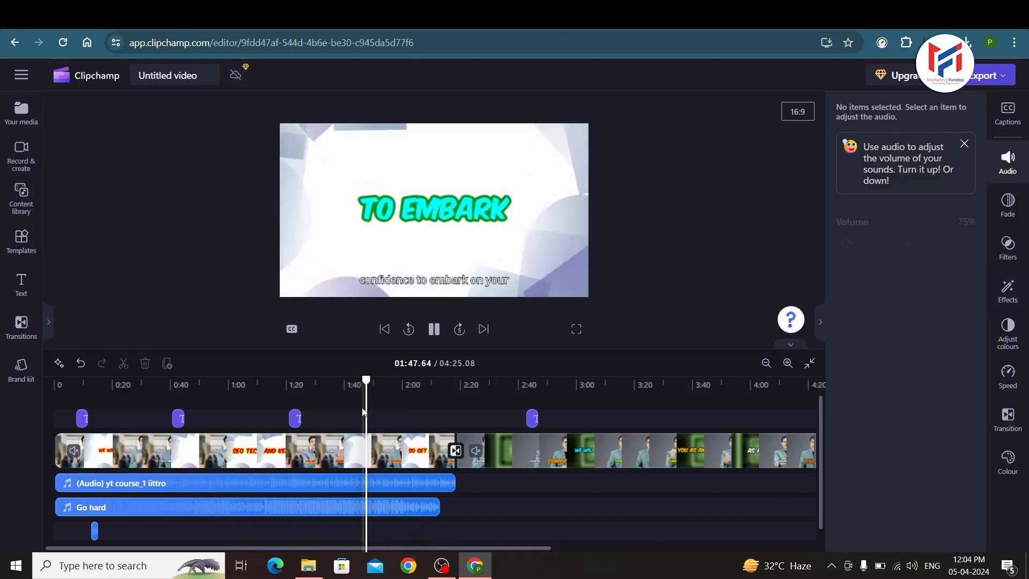
key(space)
click(1018, 295)
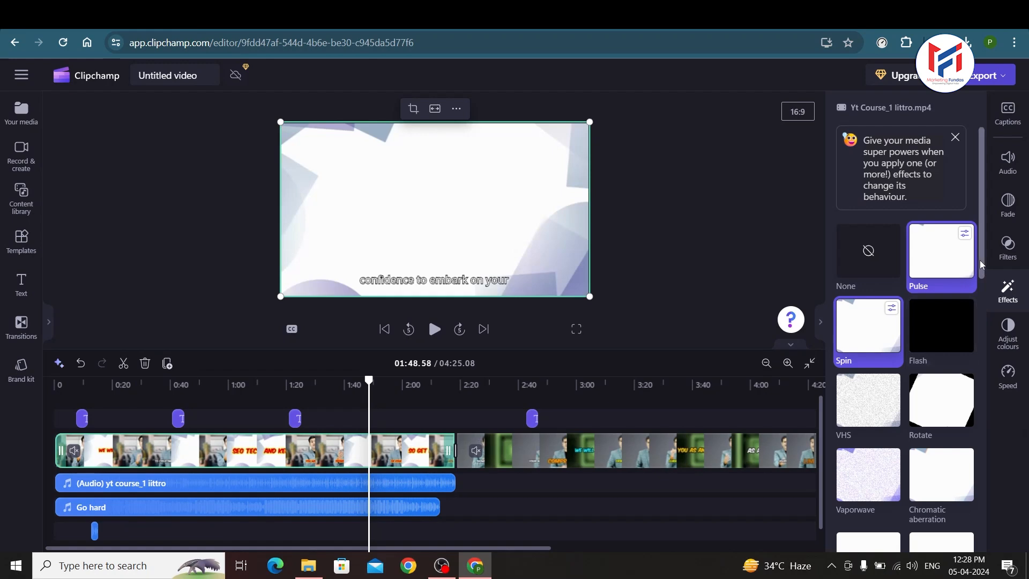
Raise the Pulse amount to just under half on the first video clip, without Spin, and preview it from about 1:40
mouse_move(981, 260)
mouse_down()
mouse_move(981, 282)
mouse_move(980, 263)
mouse_up()
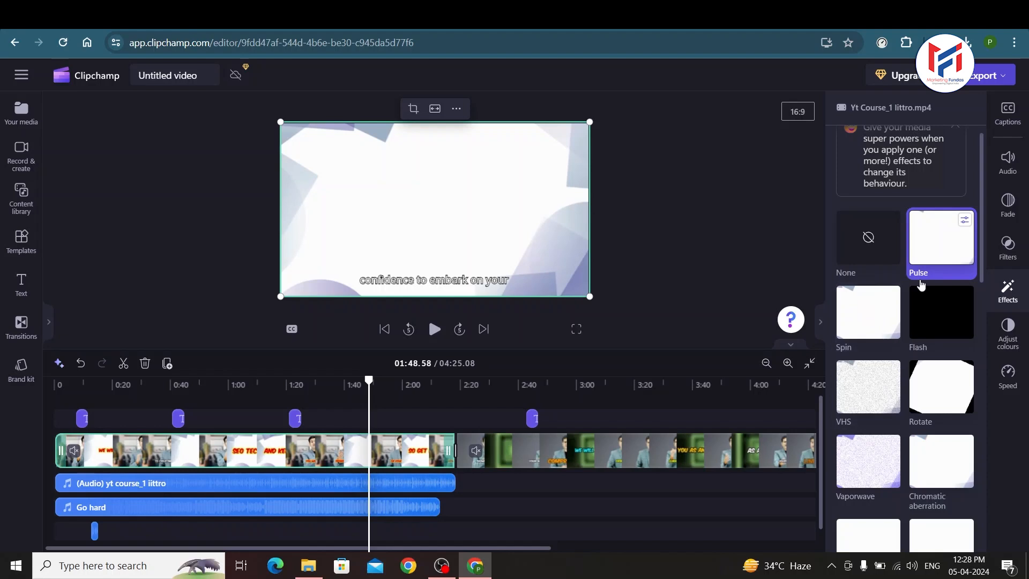
click(965, 221)
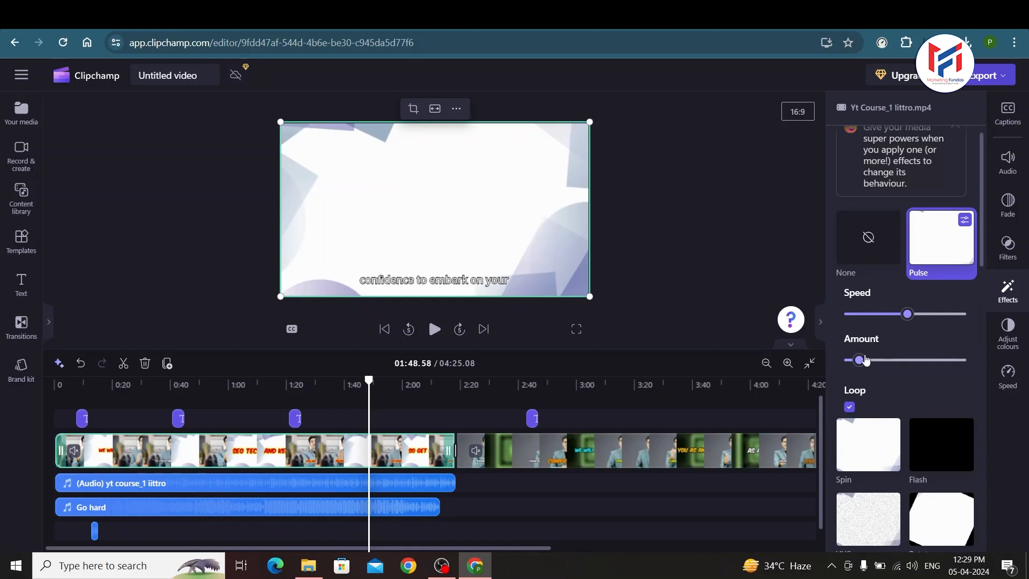
drag(860, 362, 899, 362)
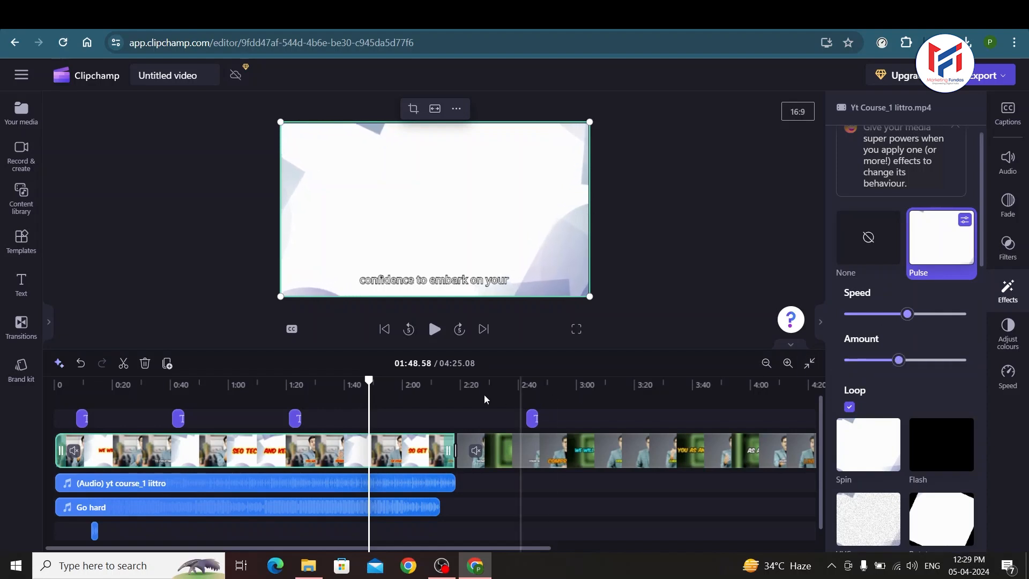
click(343, 394)
key(space)
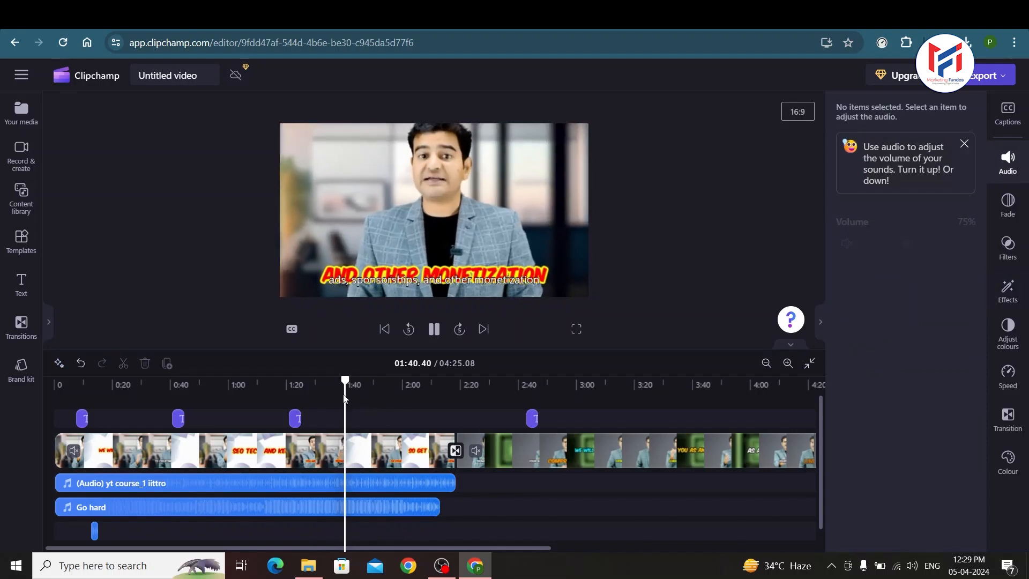
key(space)
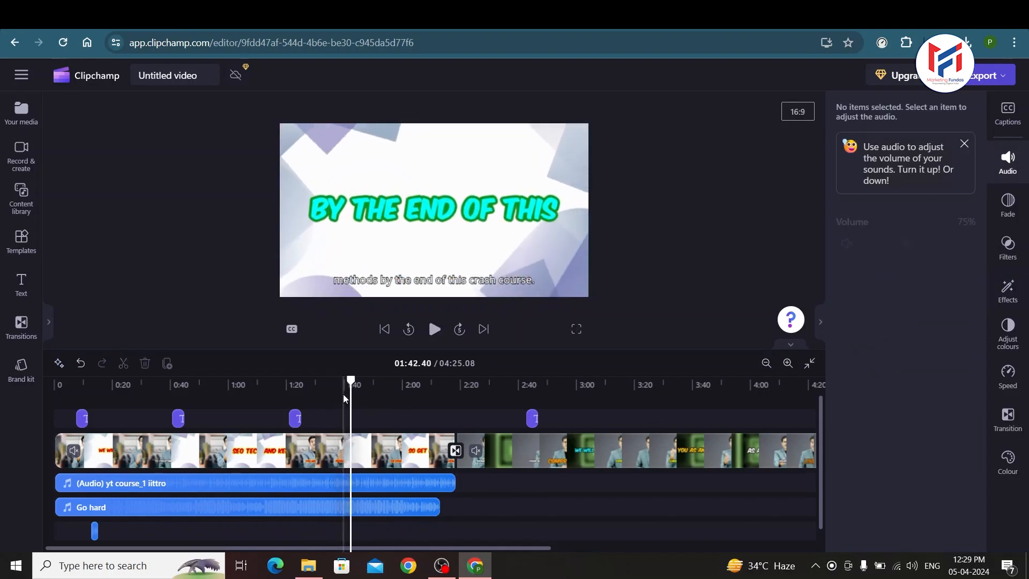
Remove all effects from the first video clip
click(1005, 299)
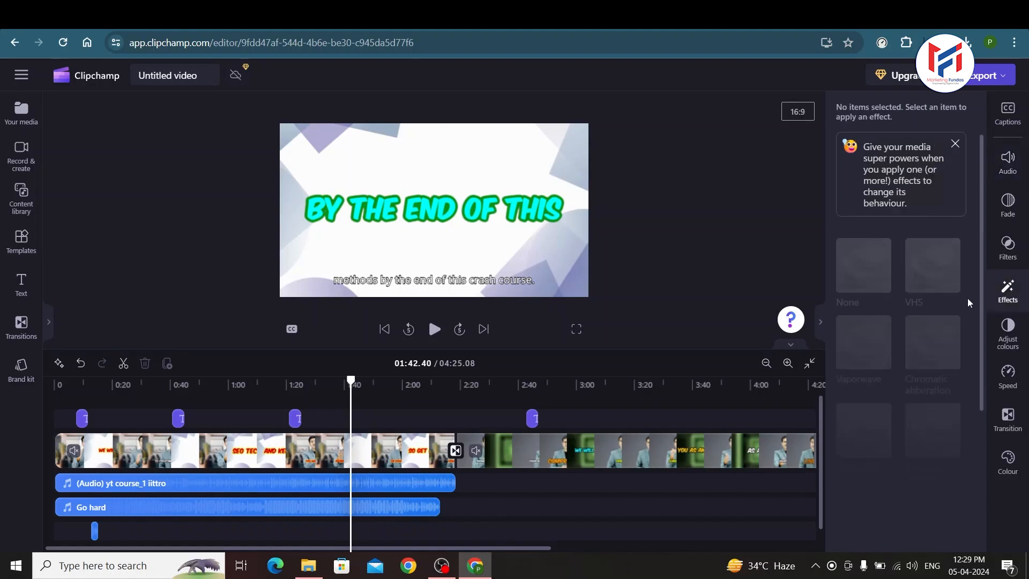
click(415, 449)
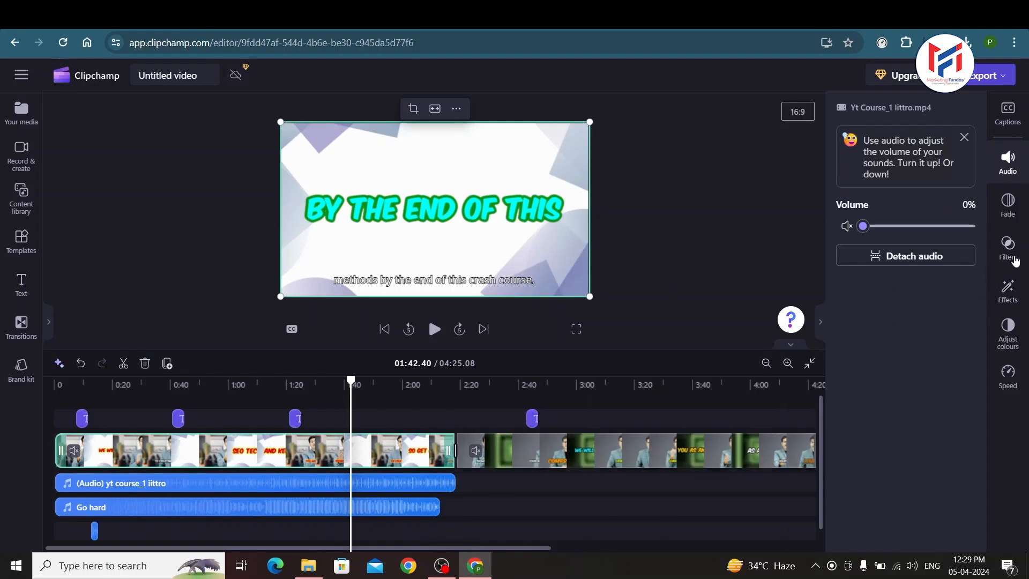
click(1008, 290)
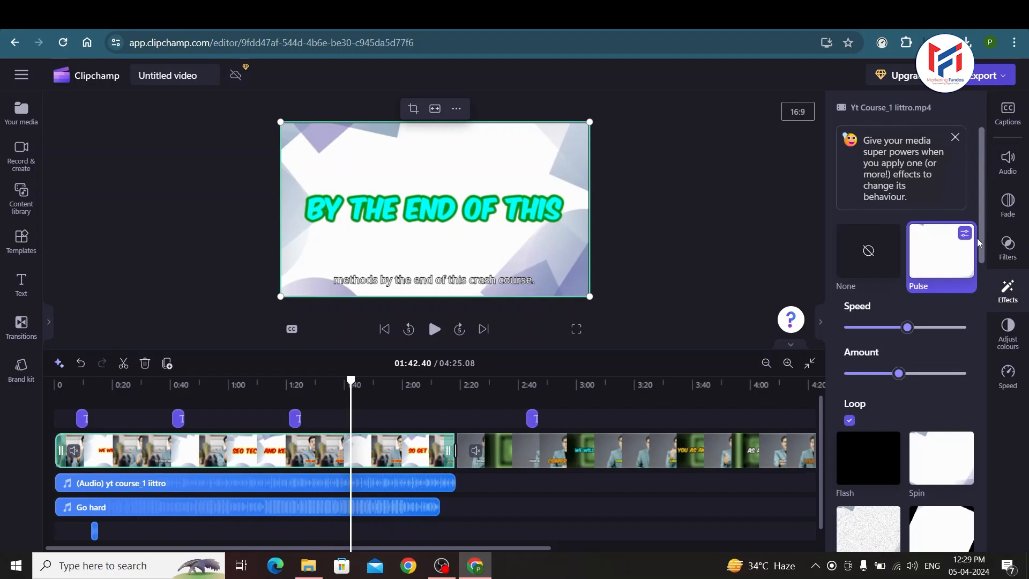
scroll(888, 383, down, 3)
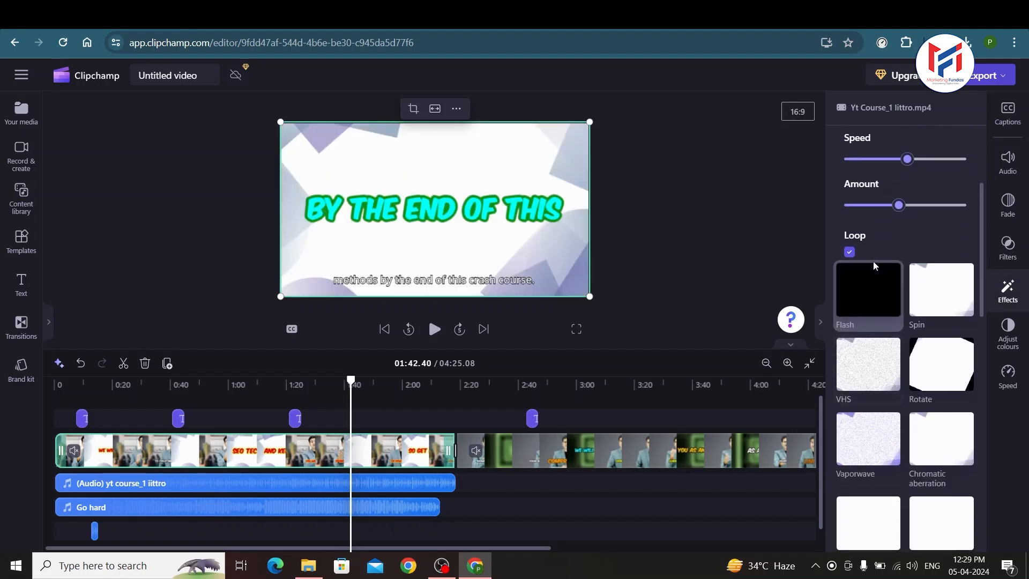
scroll(875, 265, up, 3)
click(868, 252)
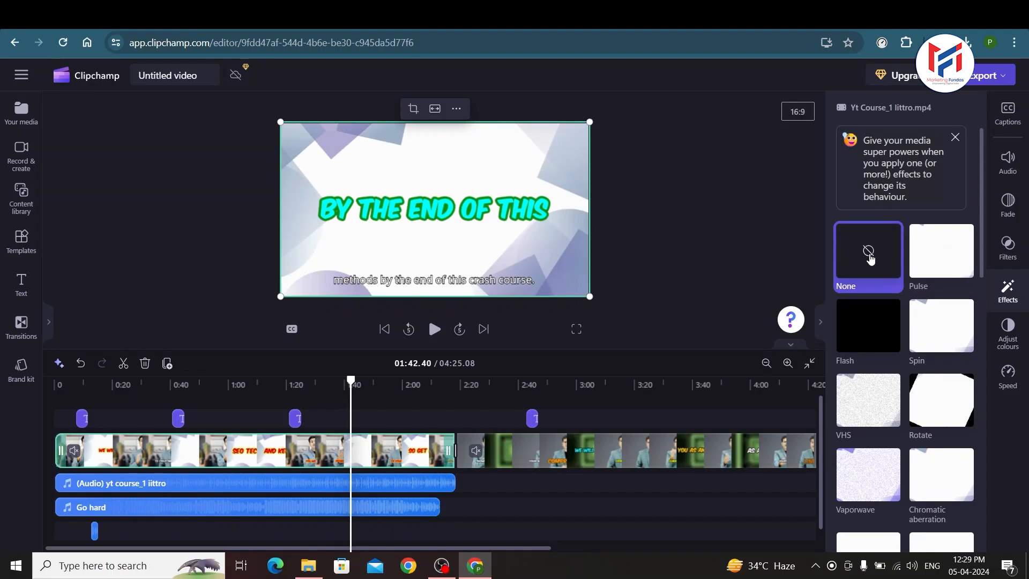
Look through the available effects and apply Green screen to the first video clip
scroll(863, 286, down, 8)
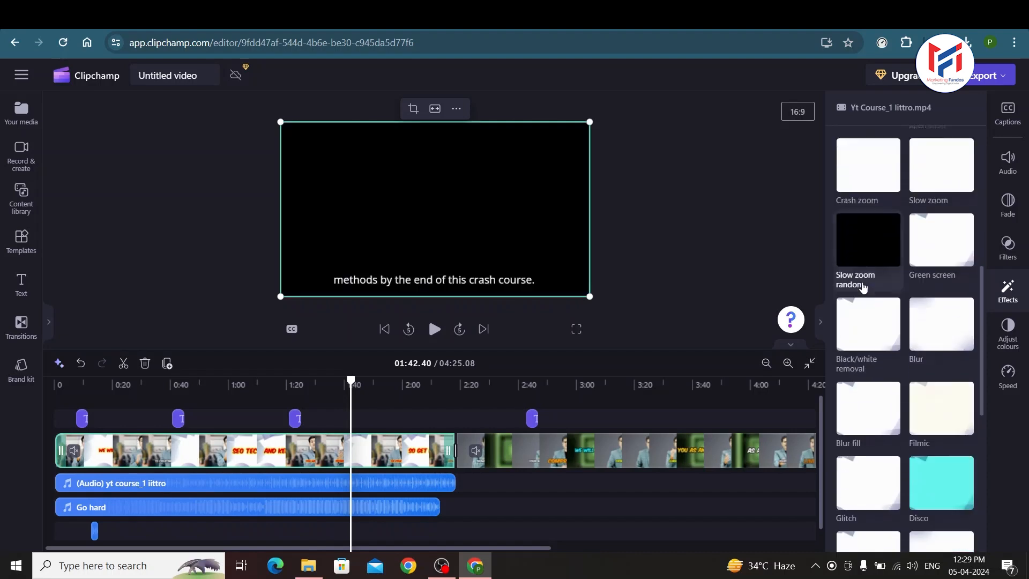
scroll(863, 288, down, 4)
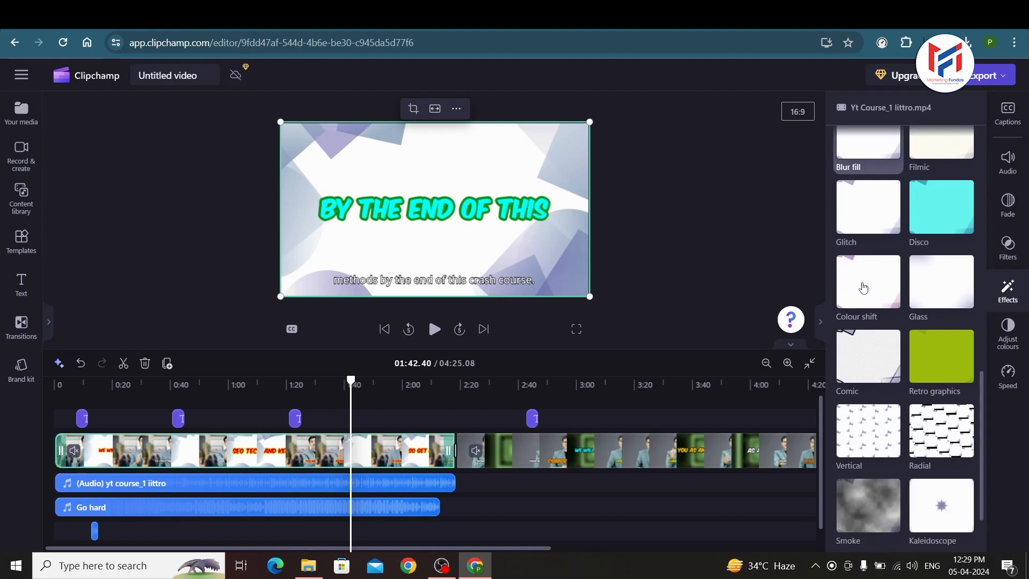
scroll(863, 288, down, 1)
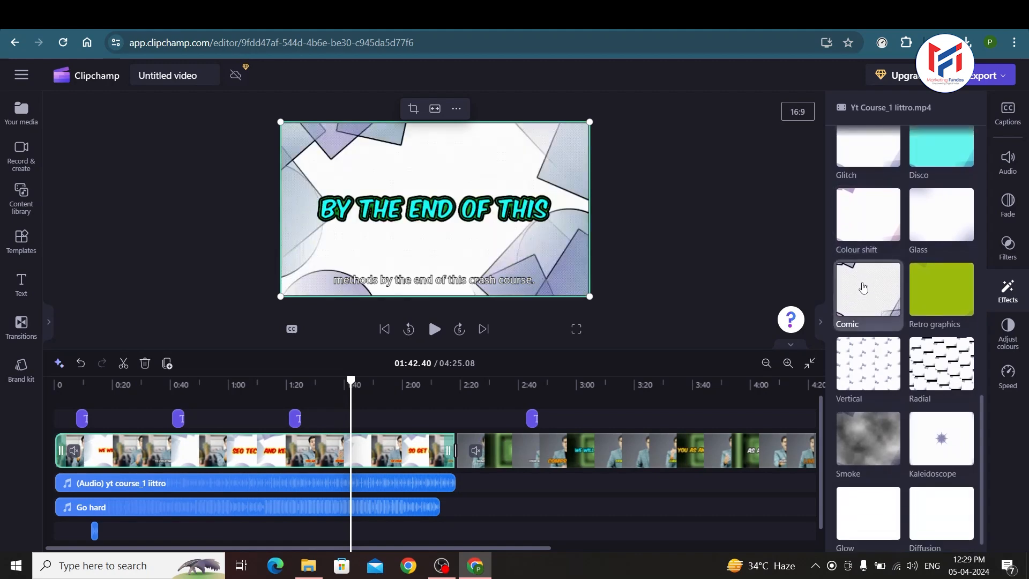
scroll(863, 287, up, 2)
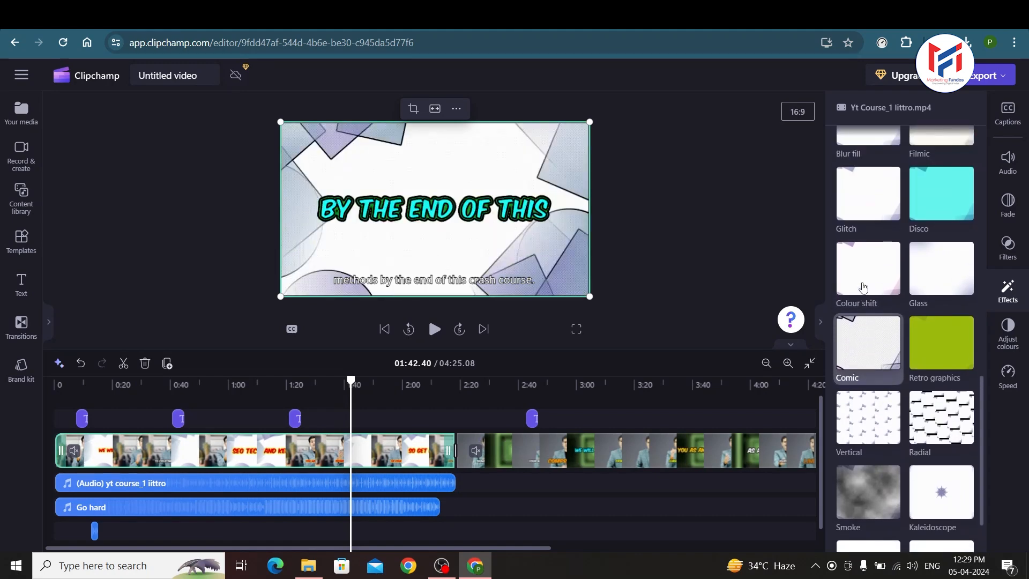
scroll(863, 288, up, 3)
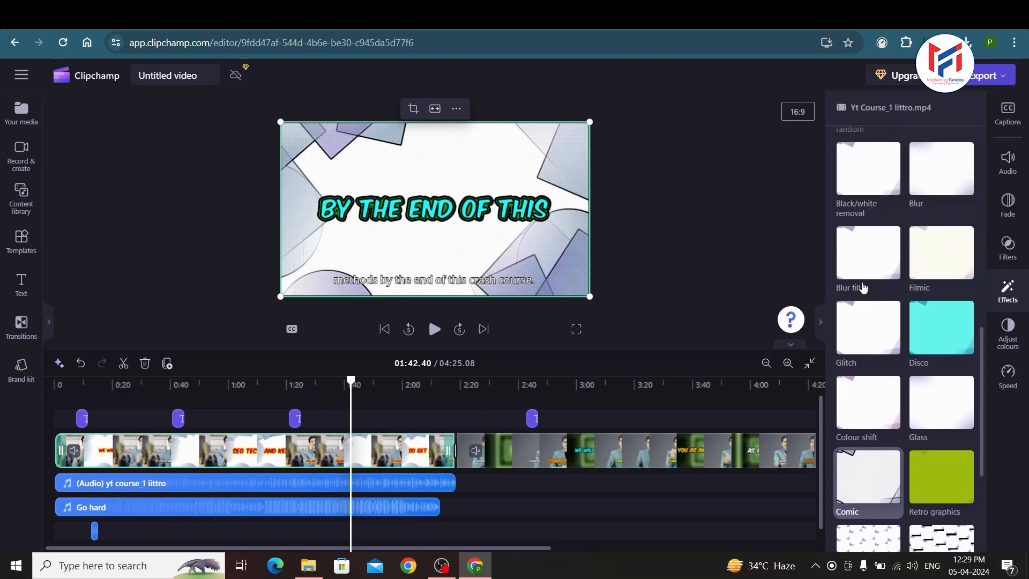
scroll(863, 288, up, 1)
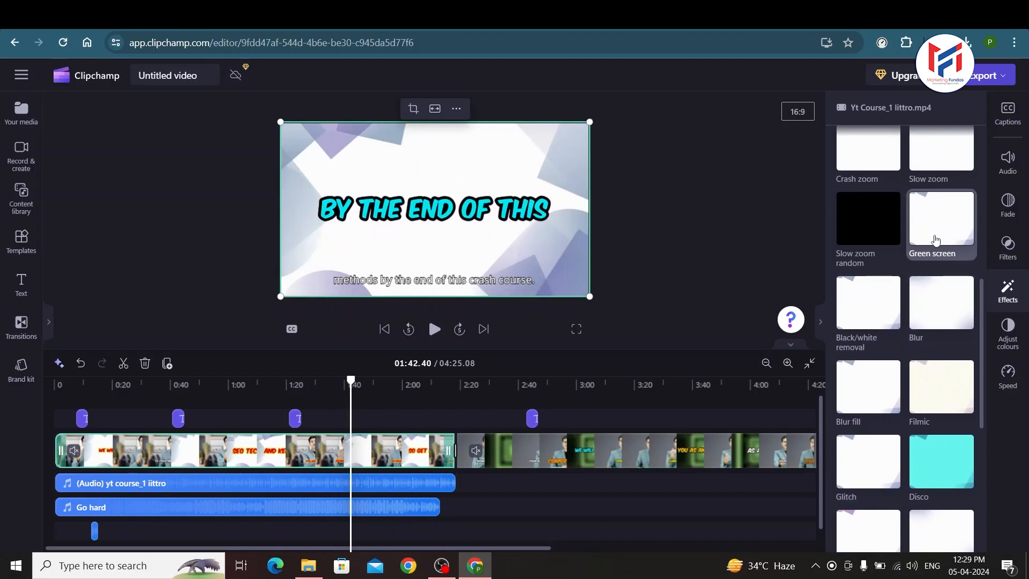
scroll(938, 279, up, 2)
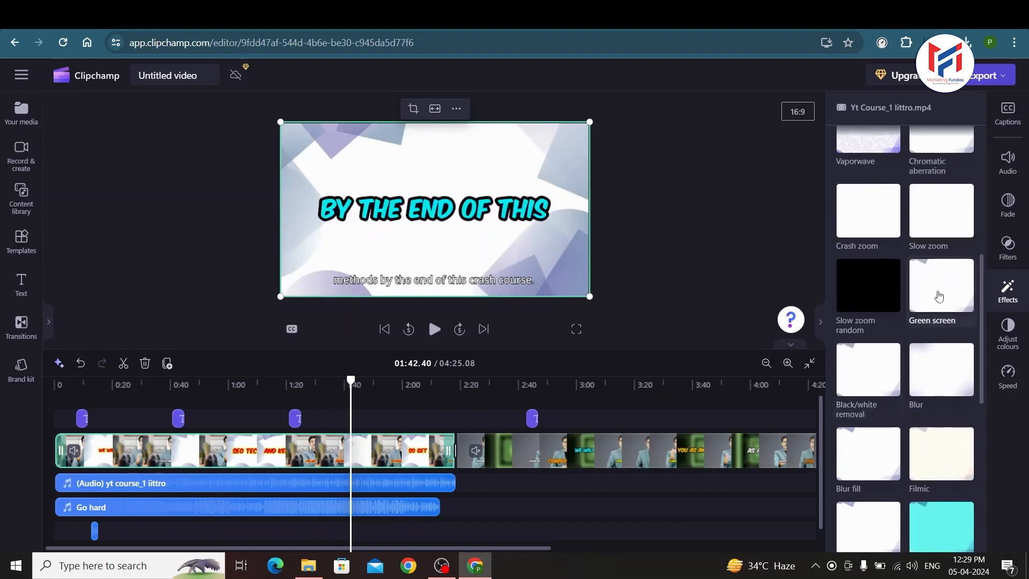
click(938, 296)
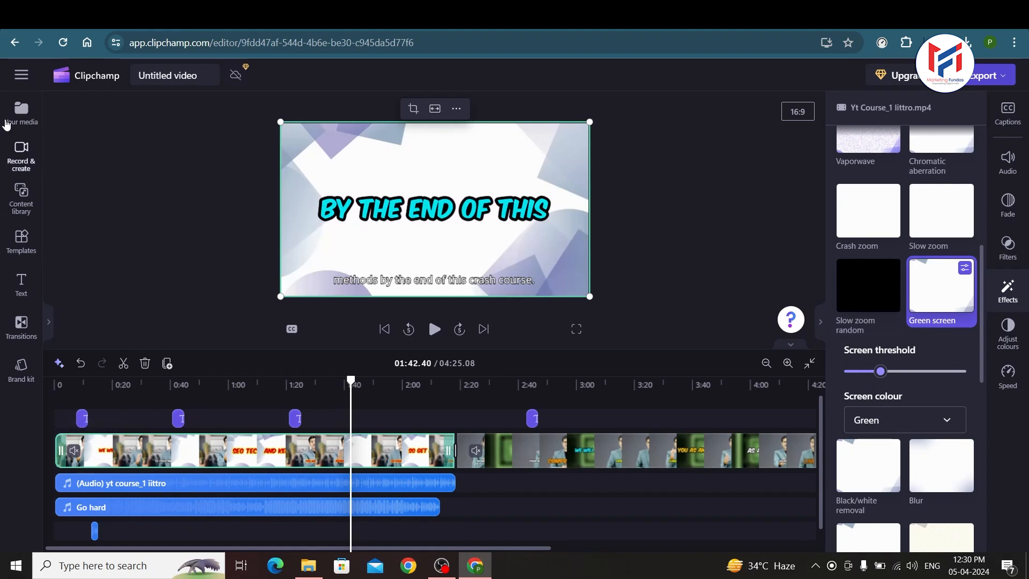
Import the Untitled design video from Downloads and place it on a track above the second video clip at about 2:52
click(21, 113)
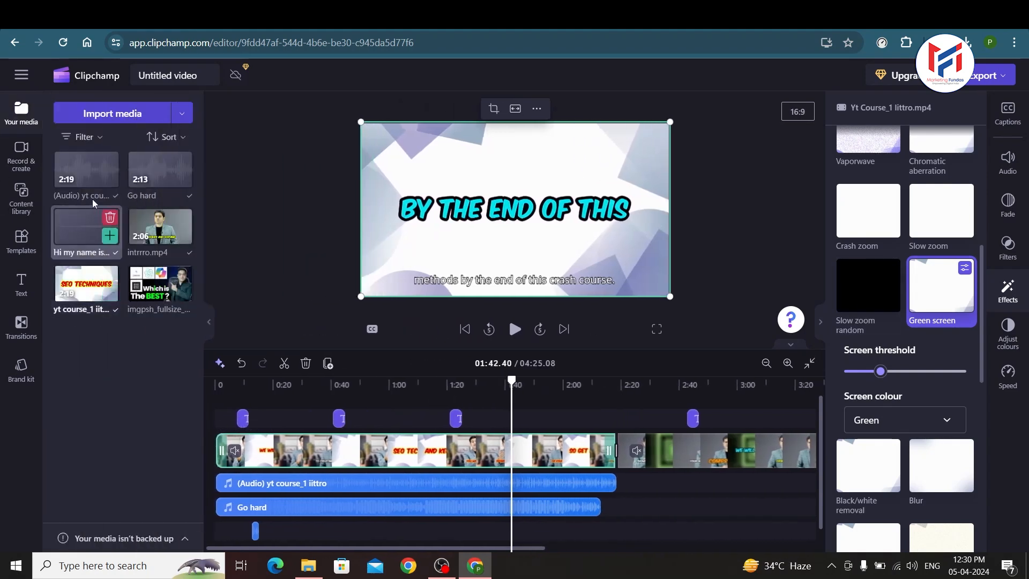
click(107, 117)
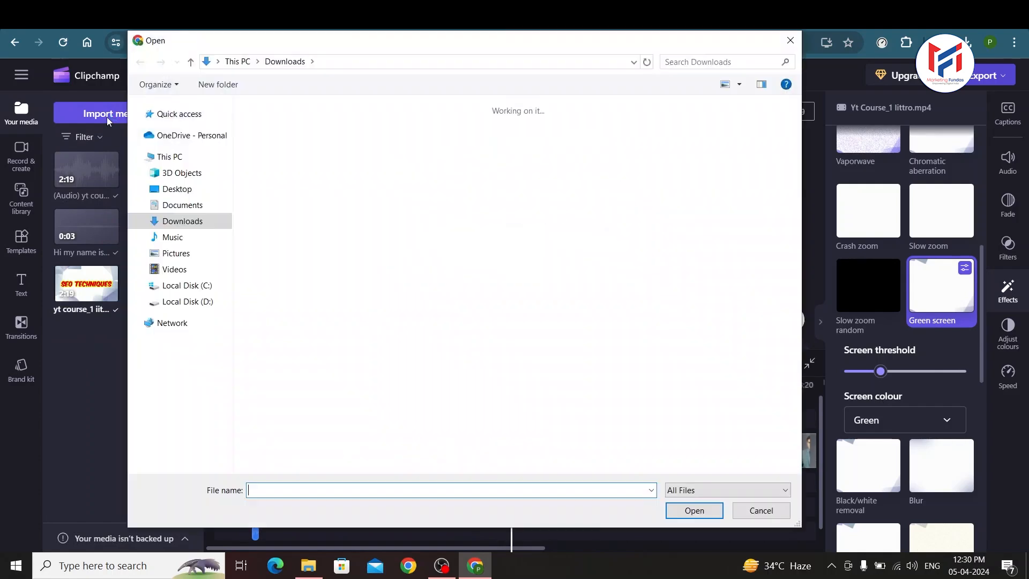
click(279, 169)
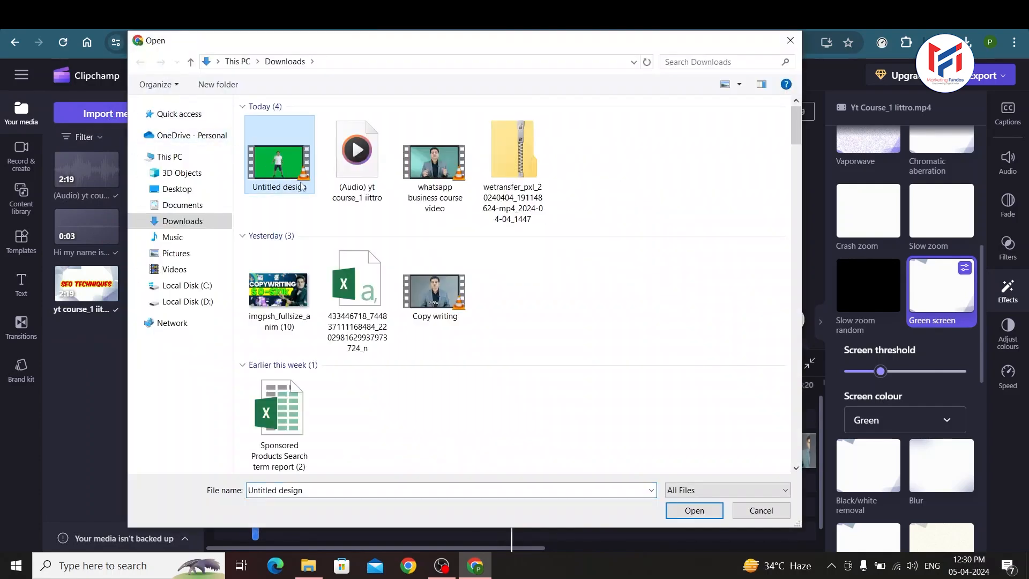
click(671, 513)
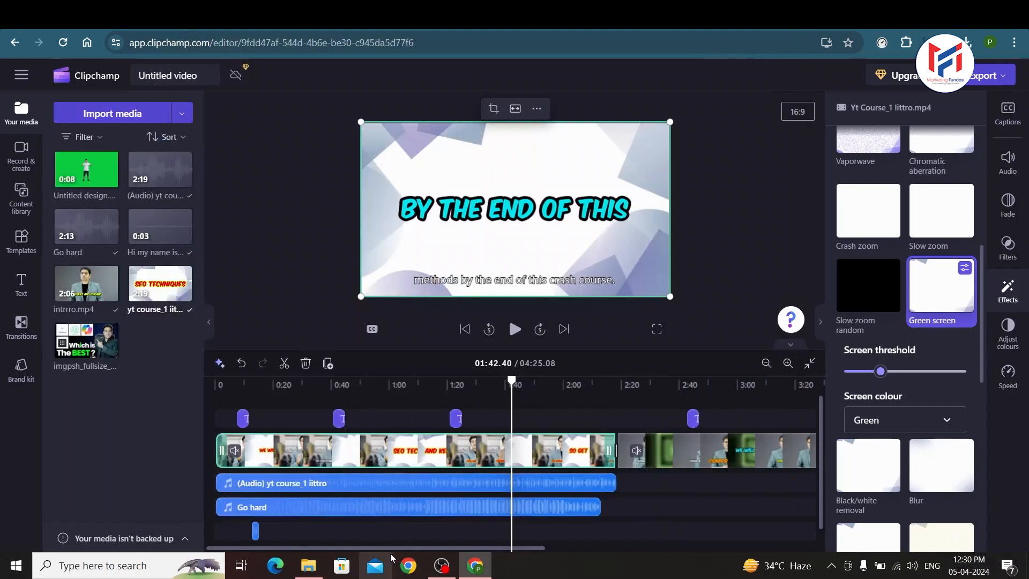
drag(86, 169, 462, 421)
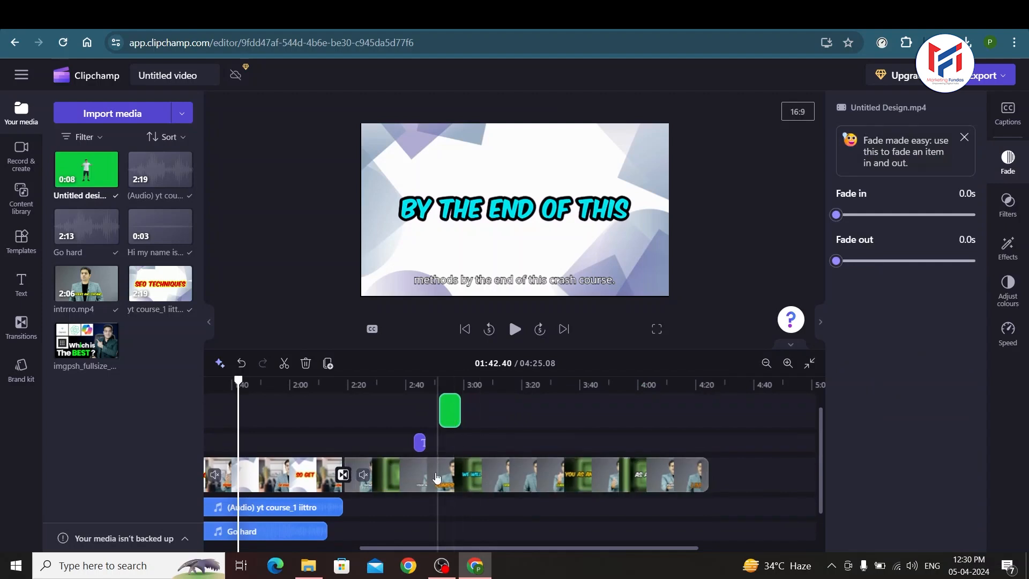
Play the timeline from about 2:46 into the green-background clip to check how it covers the second video
scroll(446, 544, left, 5)
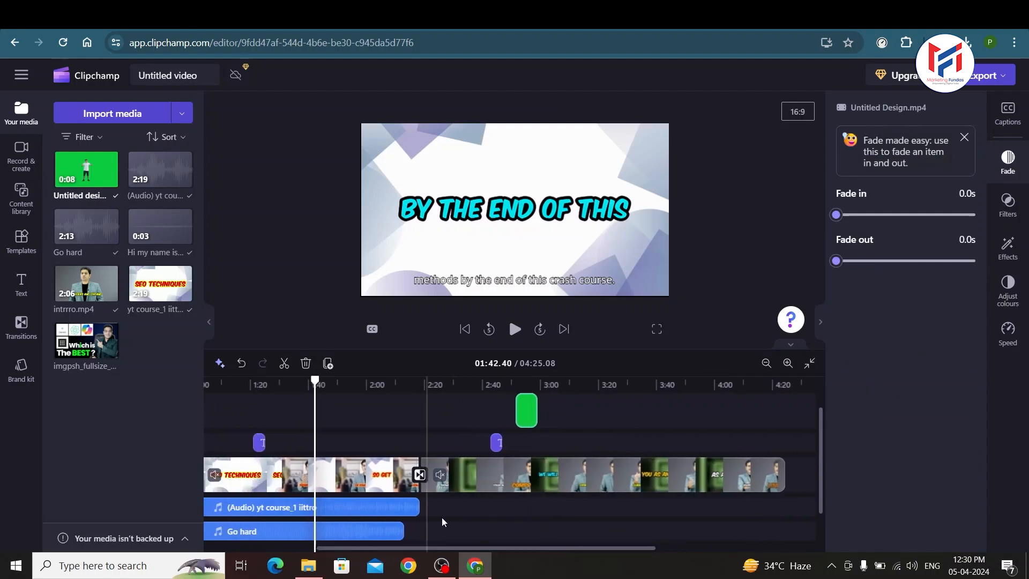
click(511, 384)
click(499, 384)
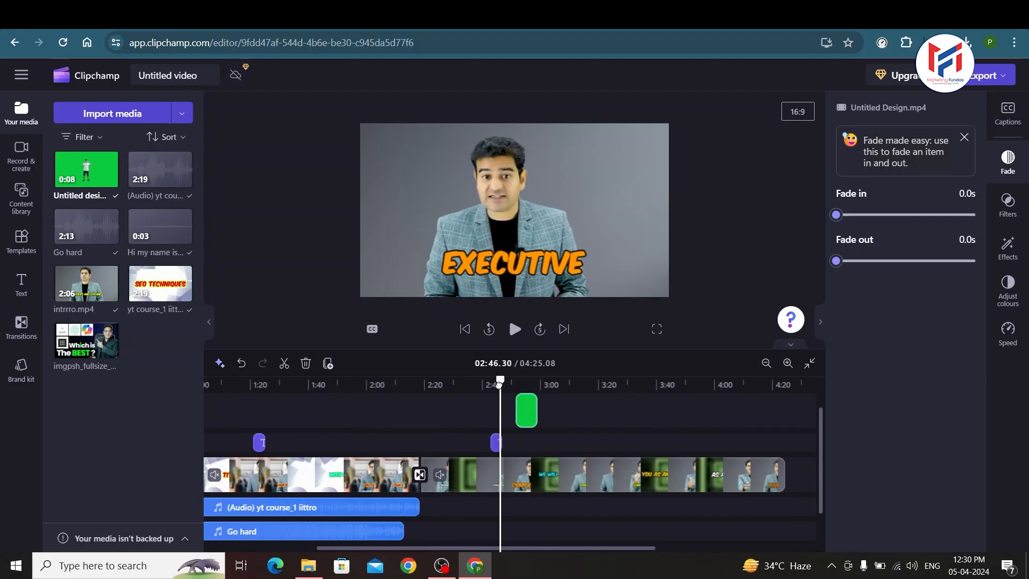
key(space)
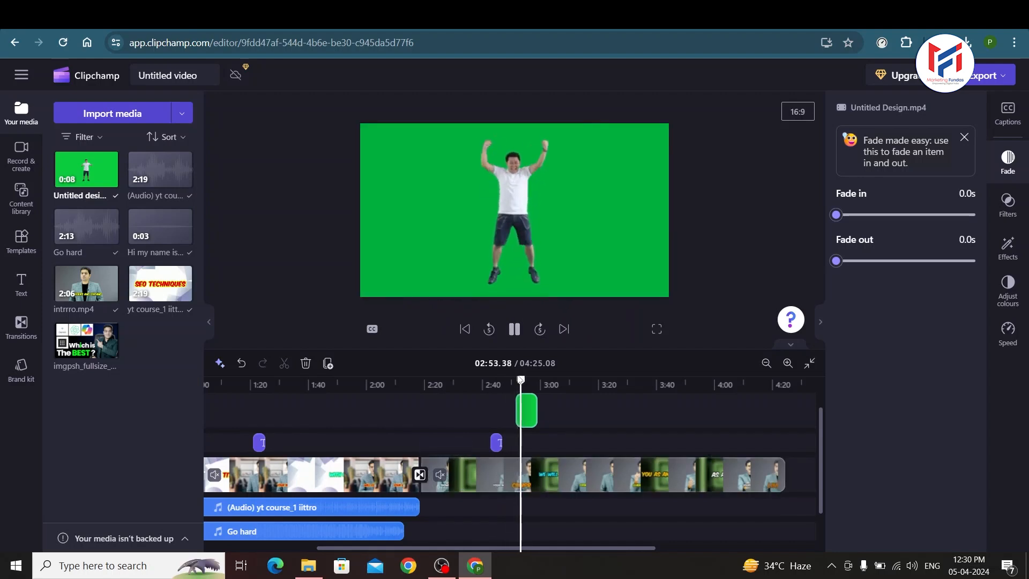
click(514, 329)
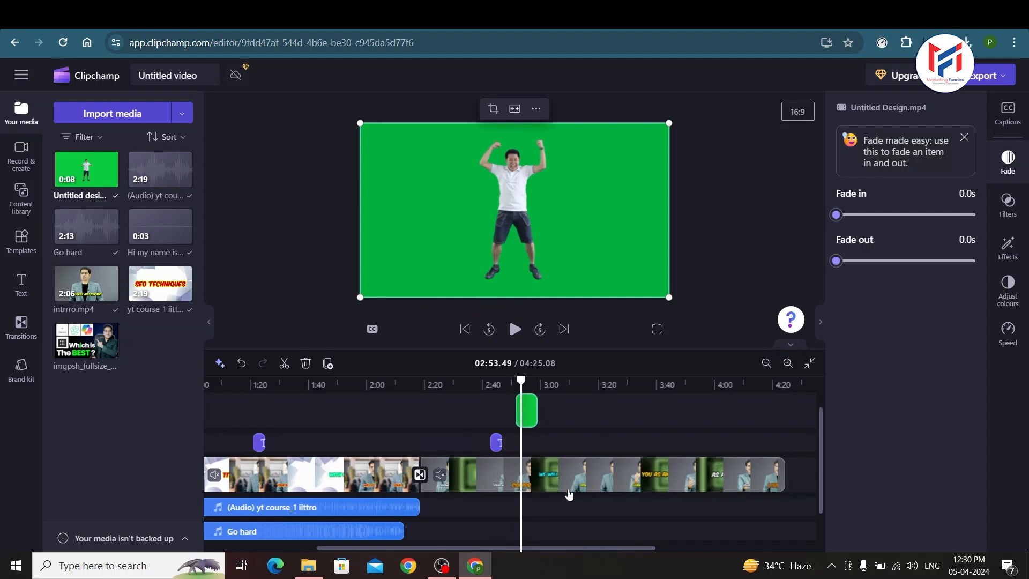
Apply the Green screen effect to the Untitled Design clip above the second video
click(584, 479)
drag(516, 378, 511, 381)
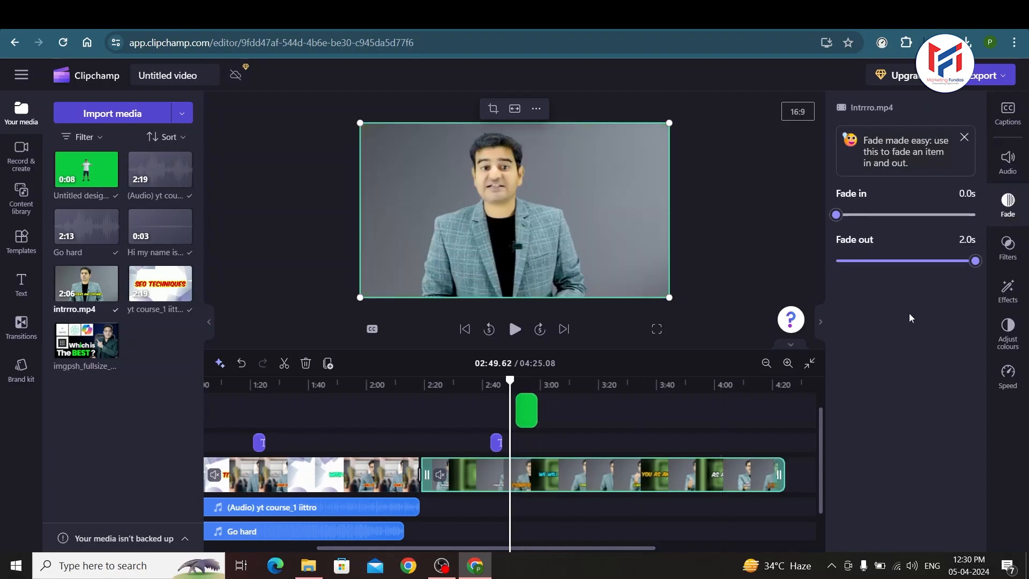
click(528, 413)
click(1024, 253)
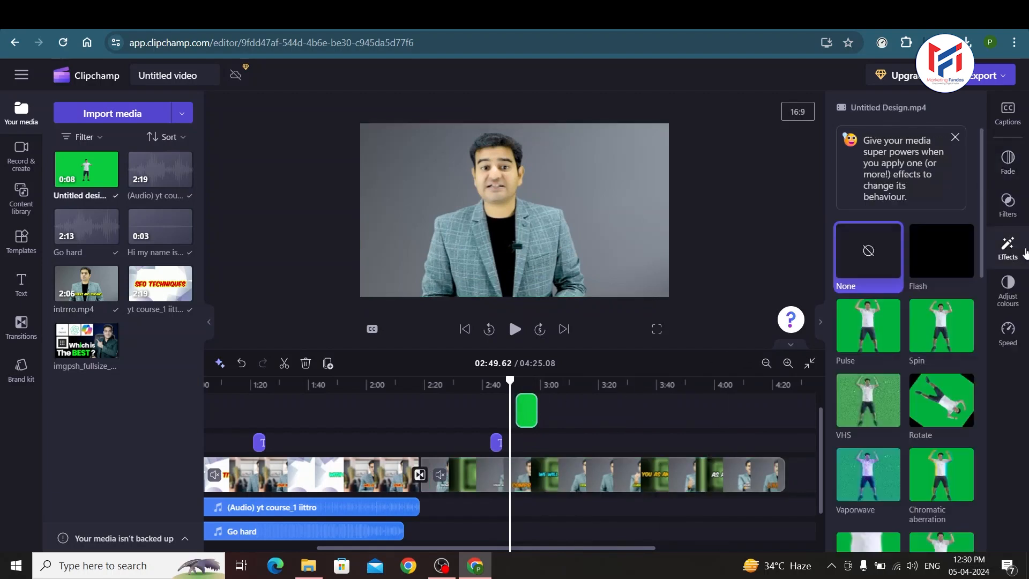
drag(979, 207, 969, 390)
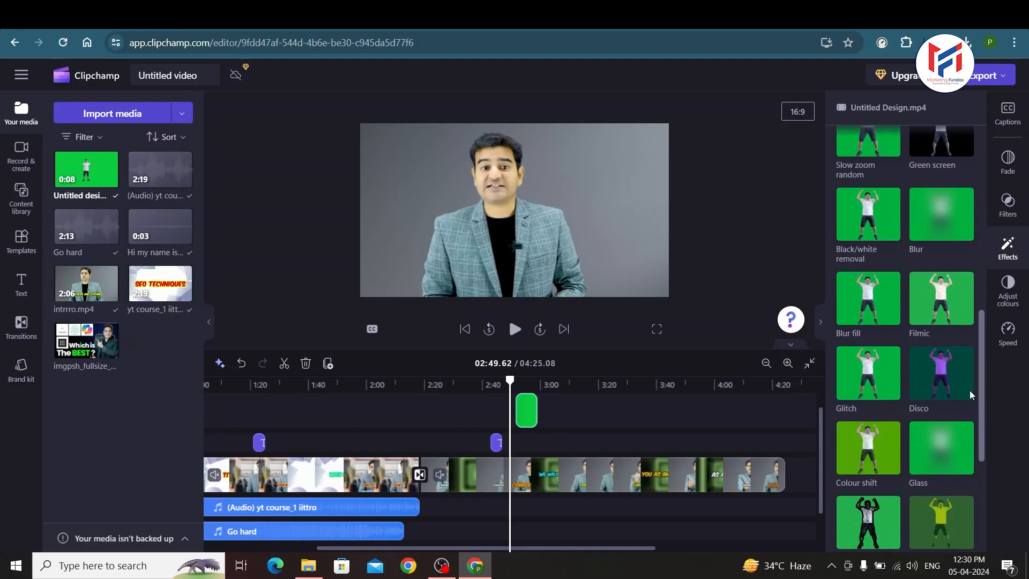
scroll(965, 322, up, 2)
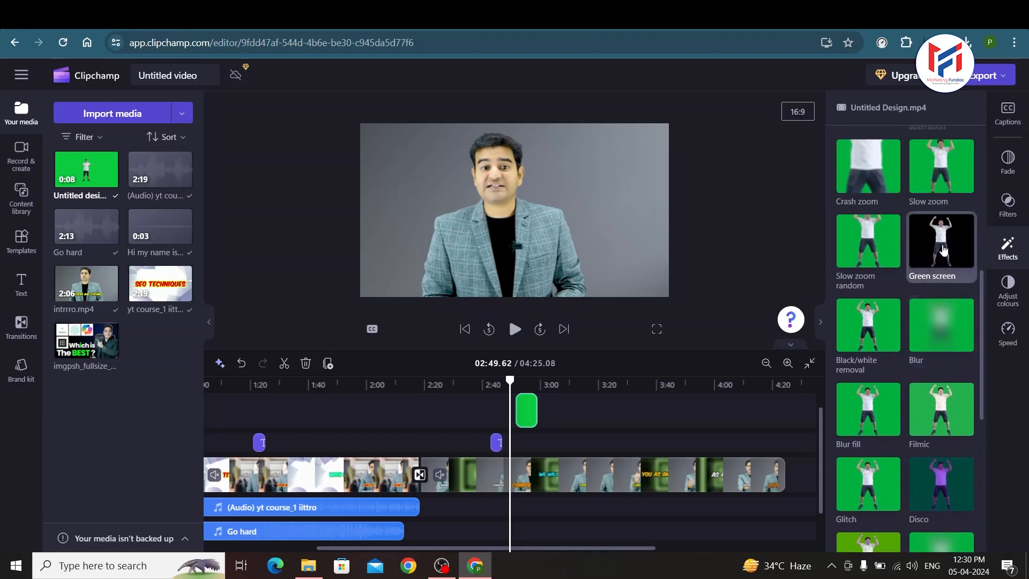
click(944, 250)
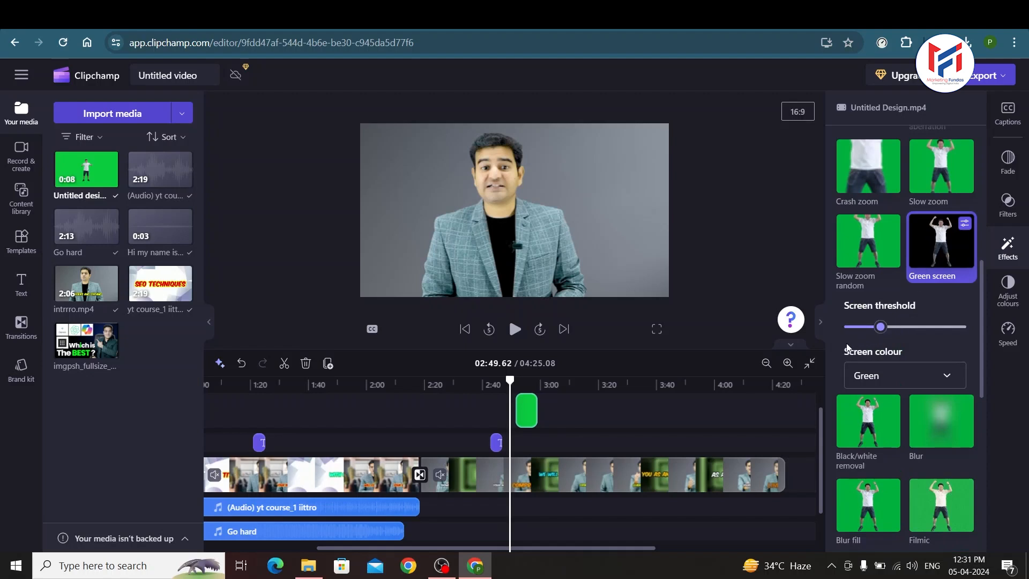
View the overlaid clip at about 2:54 and raise its green screen threshold to just under half
mouse_move(510, 379)
mouse_down()
mouse_move(526, 379)
mouse_move(513, 380)
mouse_up()
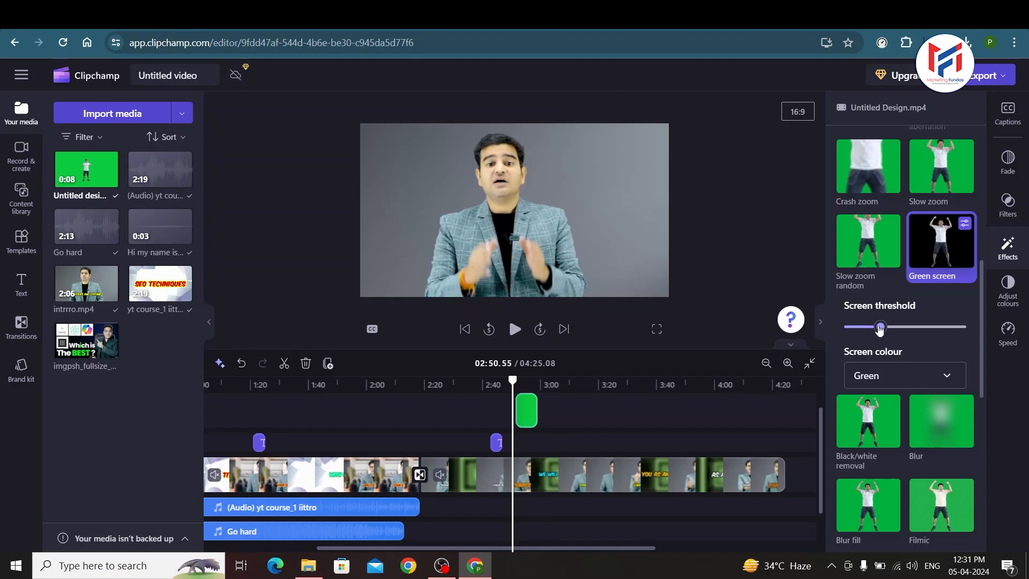
drag(513, 379, 524, 379)
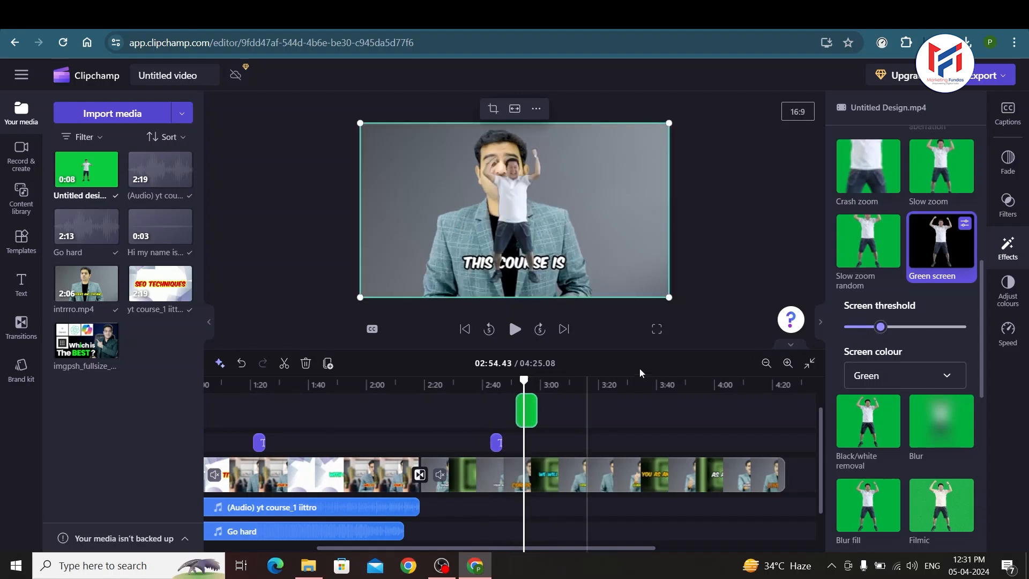
drag(928, 327, 828, 342)
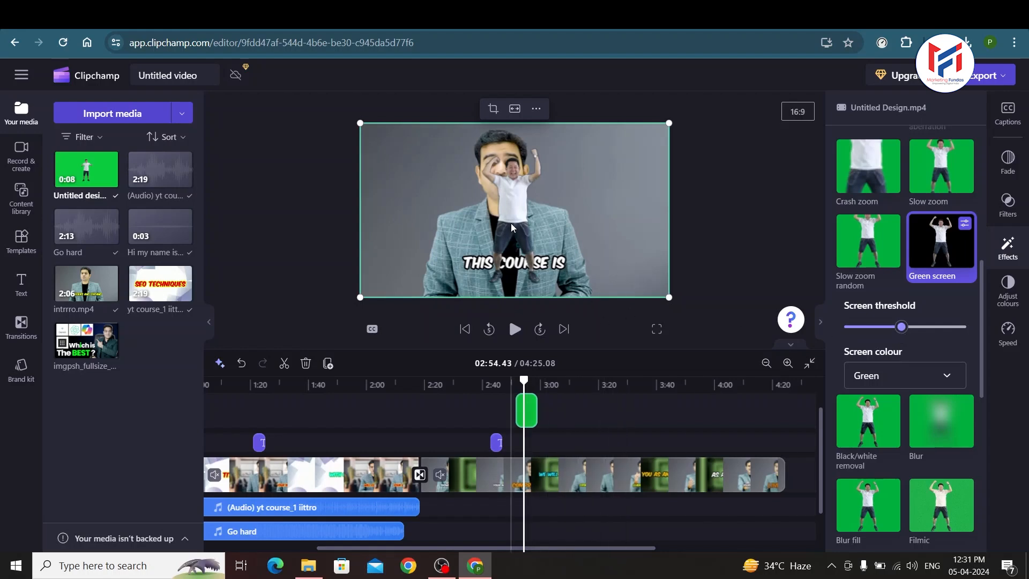
Play the green-screen overlay full screen from about 2:54 to about 3:01 and return to the editor
click(703, 249)
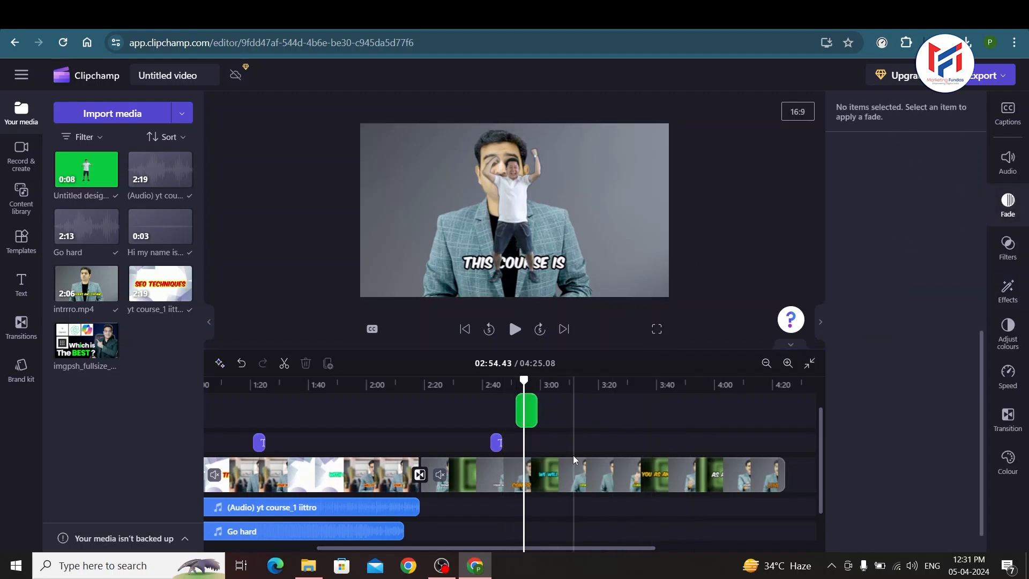
click(552, 466)
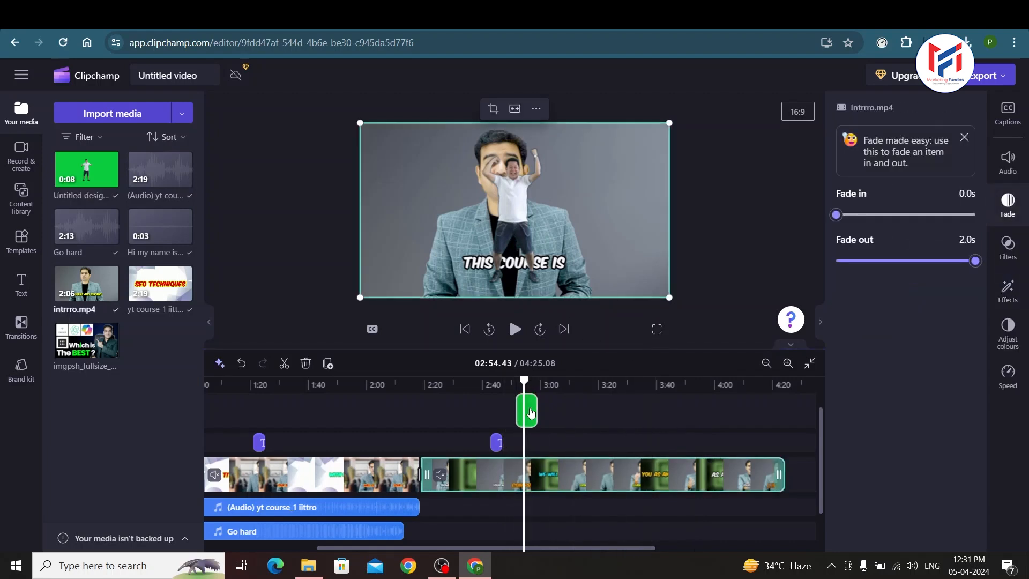
click(531, 412)
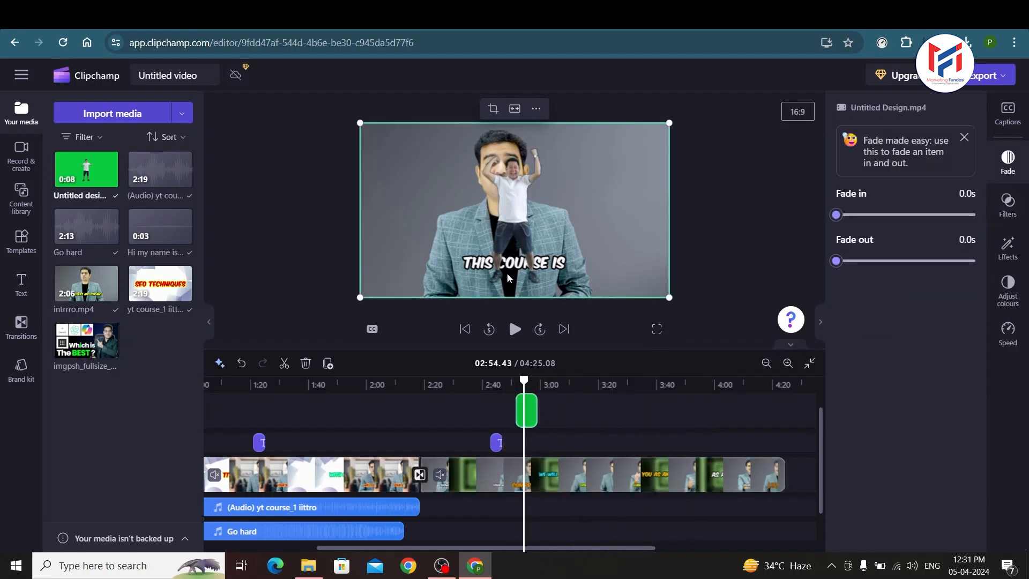
click(657, 329)
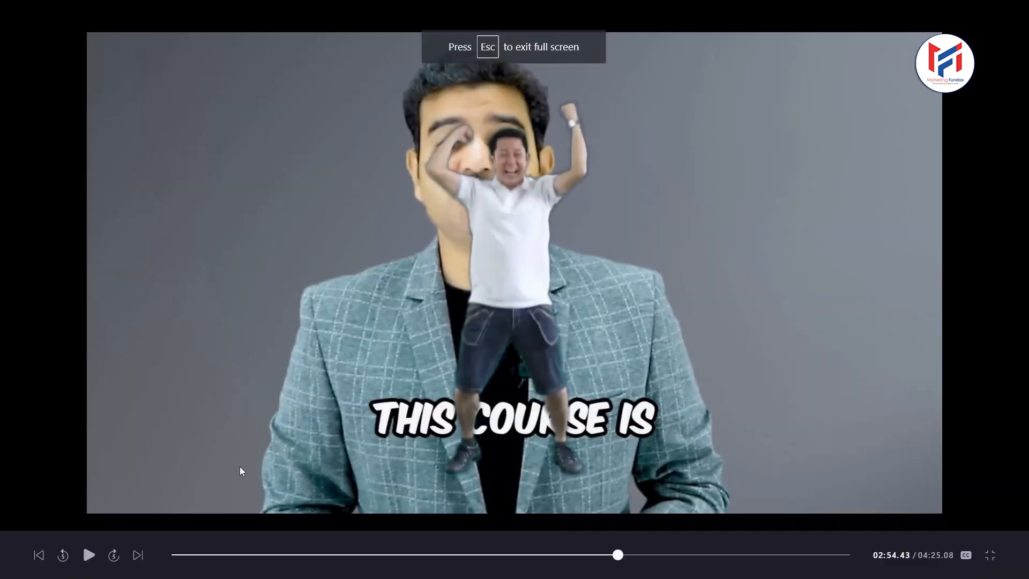
click(89, 555)
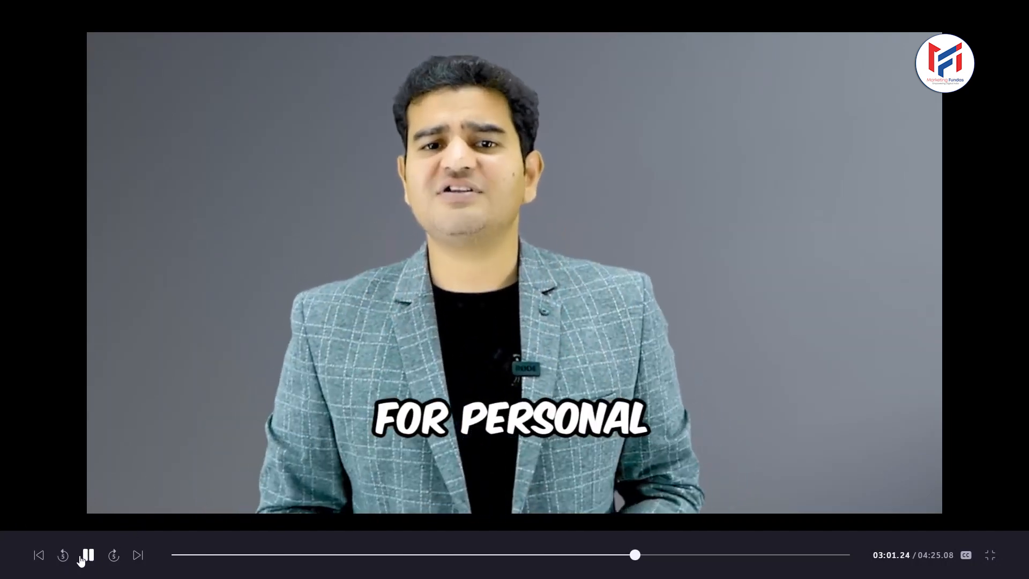
click(88, 555)
key(Escape)
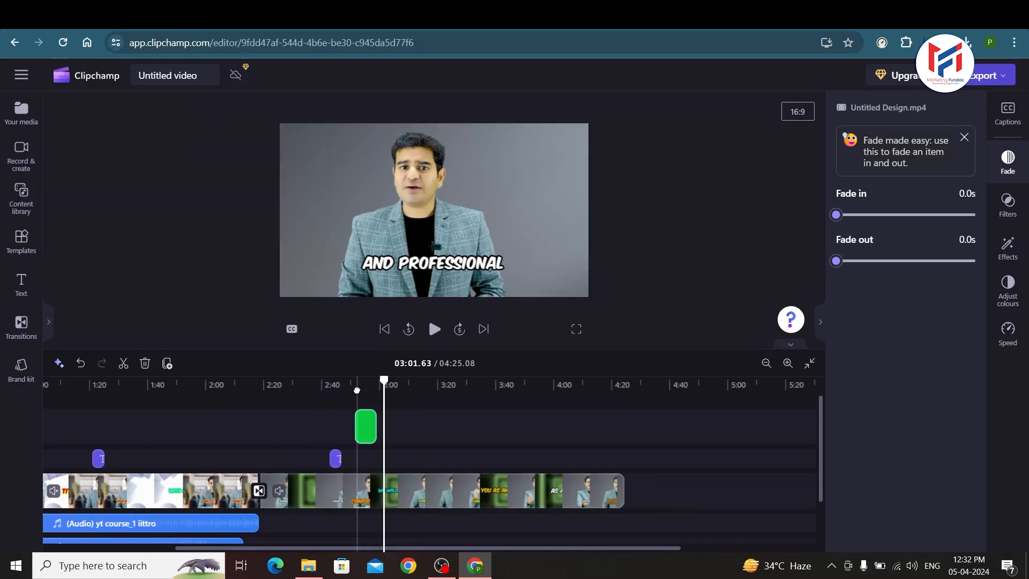
Try the imgpsh_fullsize image on a track above the green-screen clip at about 2:53, and delete it after previewing
click(357, 416)
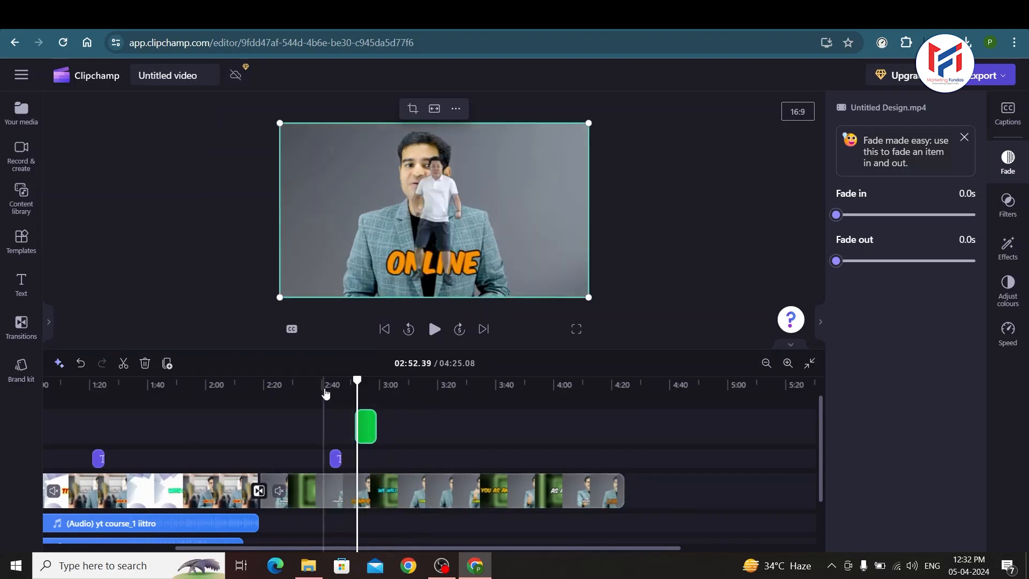
click(20, 154)
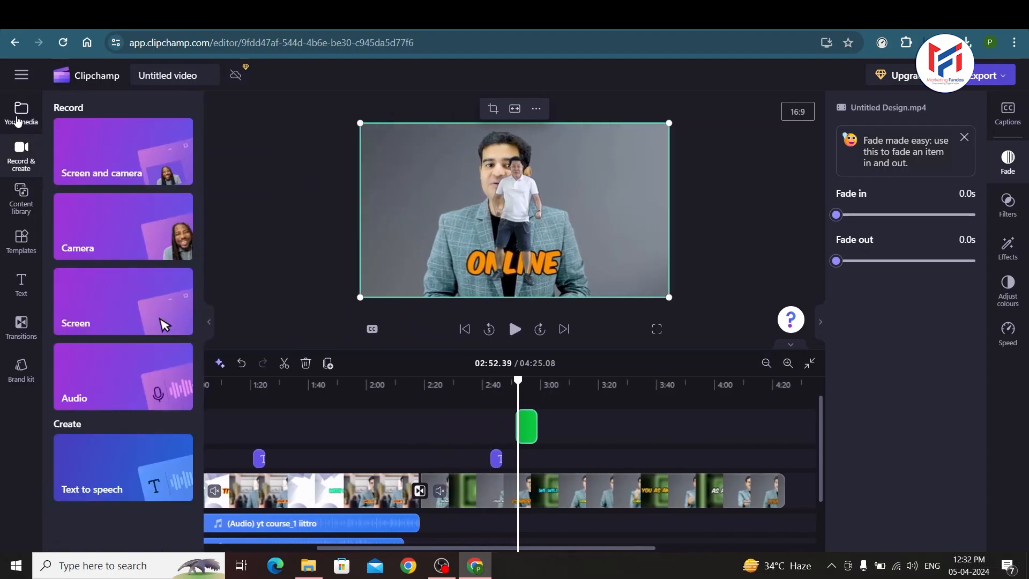
click(18, 119)
drag(86, 343, 525, 418)
click(504, 396)
key(space)
mouse_move(422, 465)
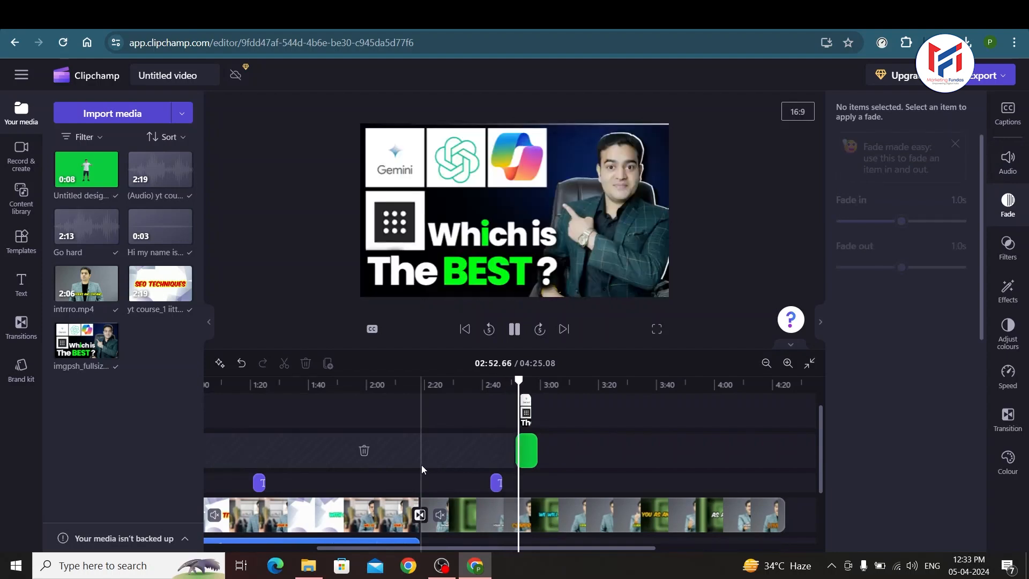
click(526, 412)
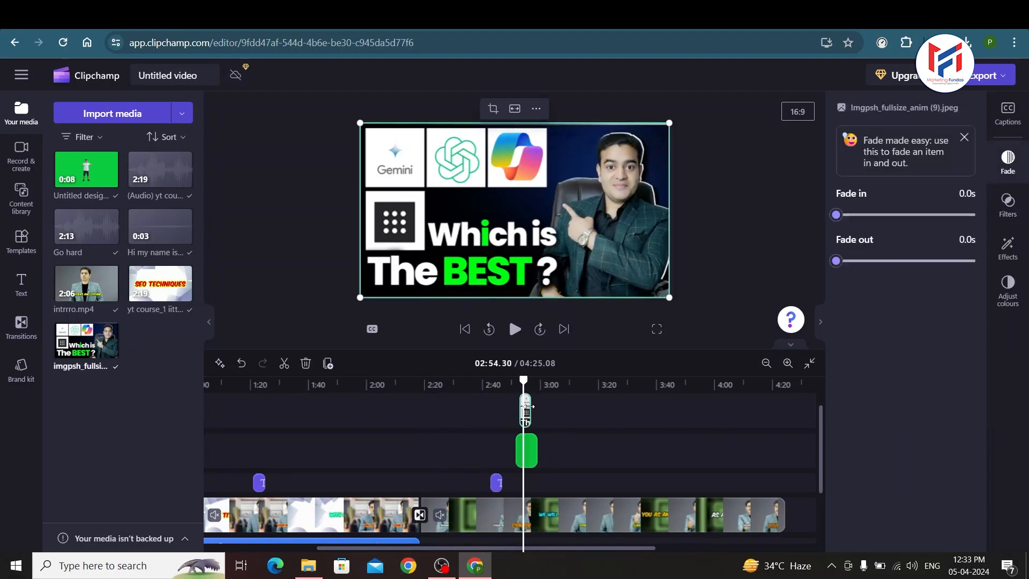
key(Delete)
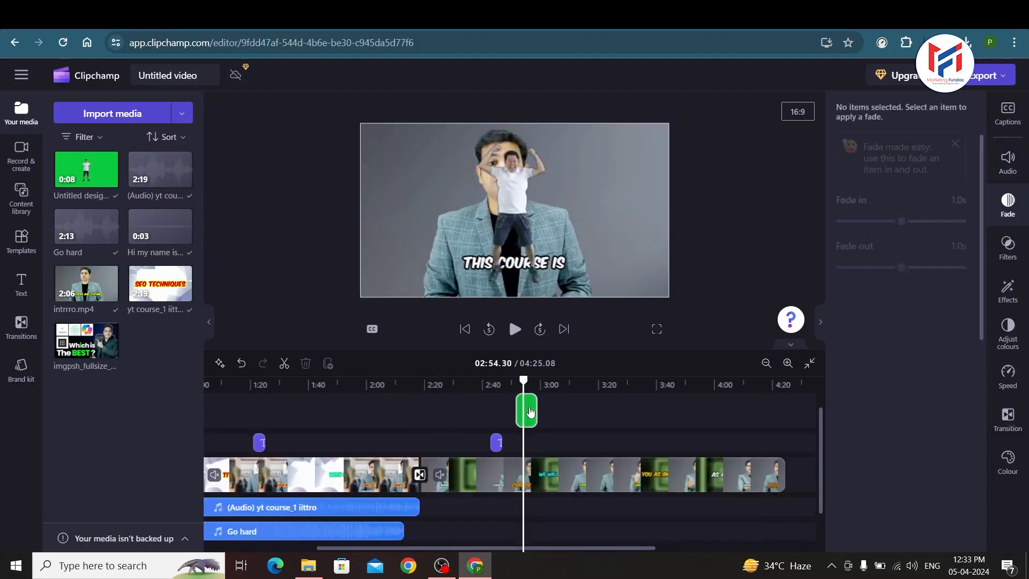
Look through the available effects for the intrrro.mp4 clip, down to Radial, Kaleidoscope and Diffusion
click(1005, 308)
click(521, 464)
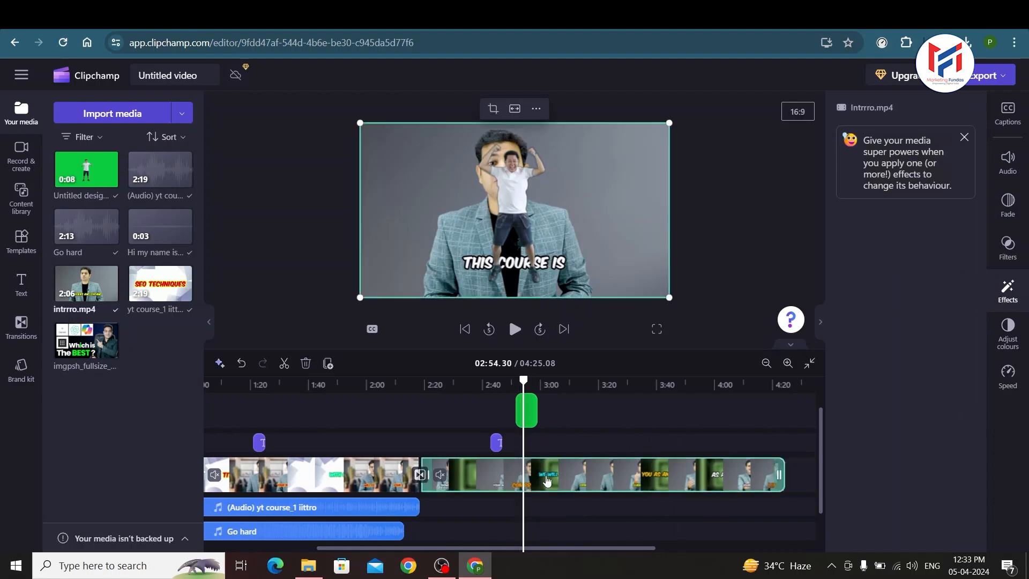
click(1005, 294)
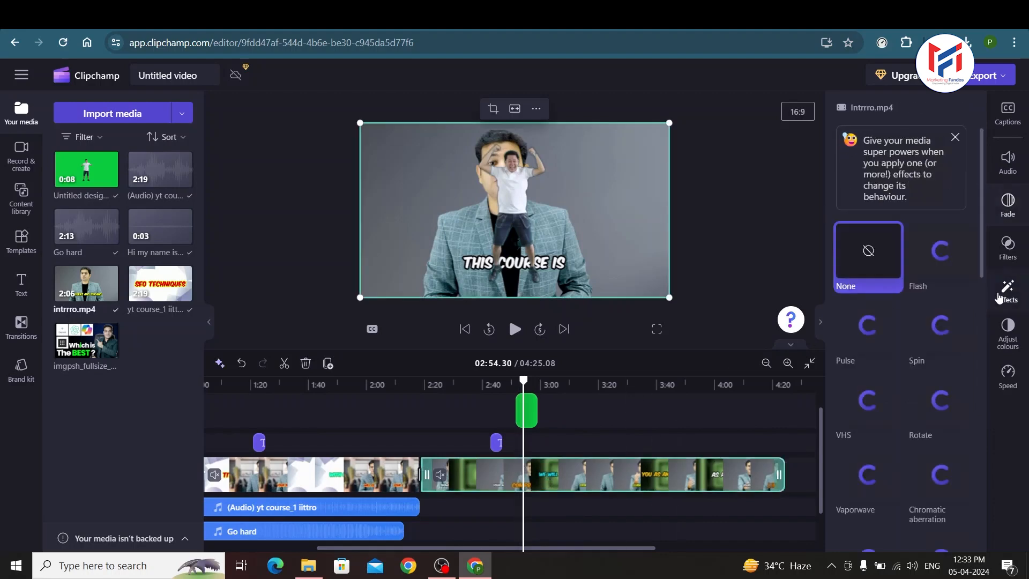
drag(979, 253, 974, 544)
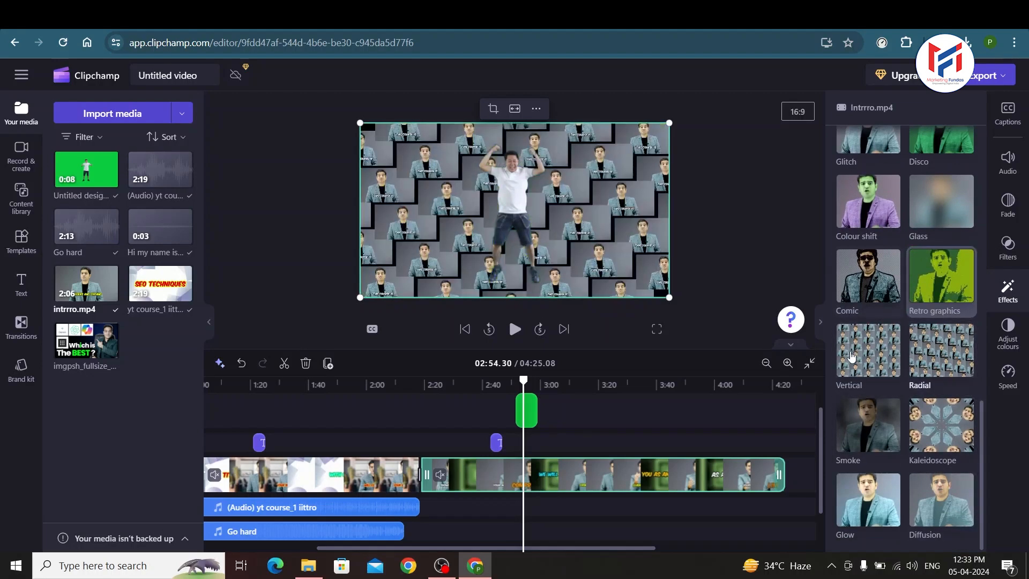
Set the blend mode of the intrrro.mp4 clip to Multiply in its colour adjustments
click(1006, 341)
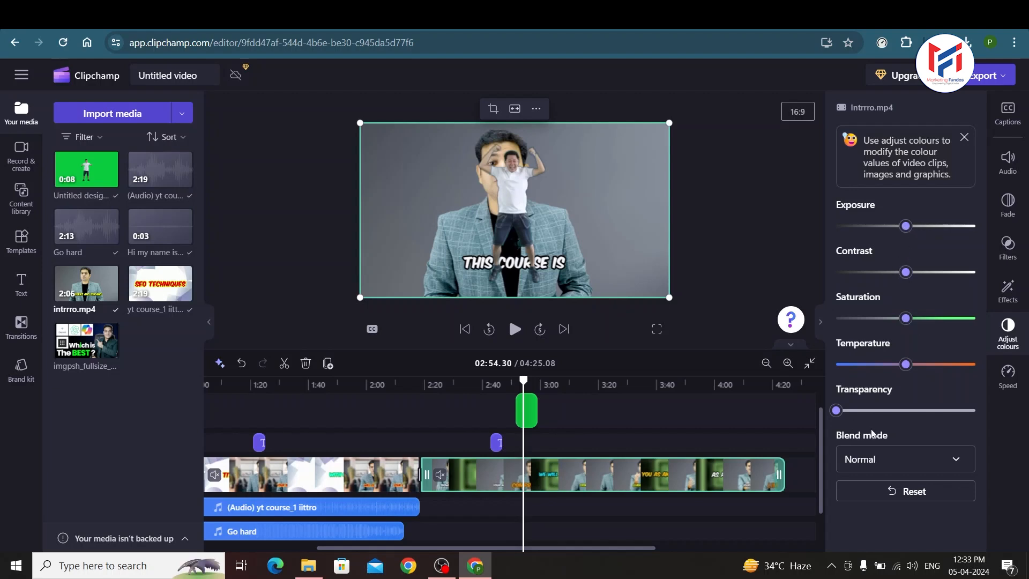
click(882, 462)
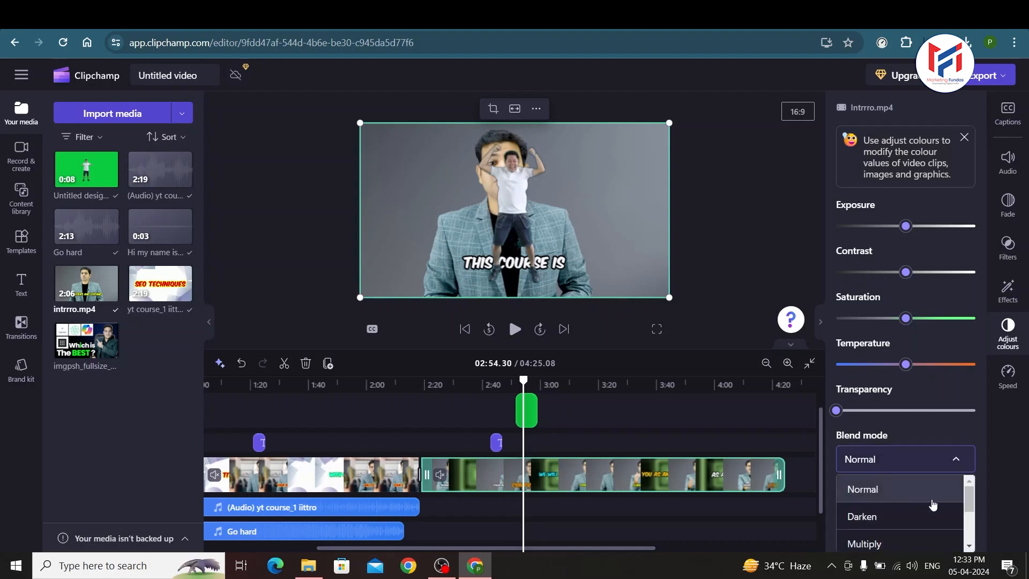
mouse_move(969, 500)
mouse_down()
mouse_move(967, 526)
mouse_move(956, 528)
mouse_move(963, 504)
mouse_up()
scroll(890, 501, down, 2)
scroll(880, 501, up, 3)
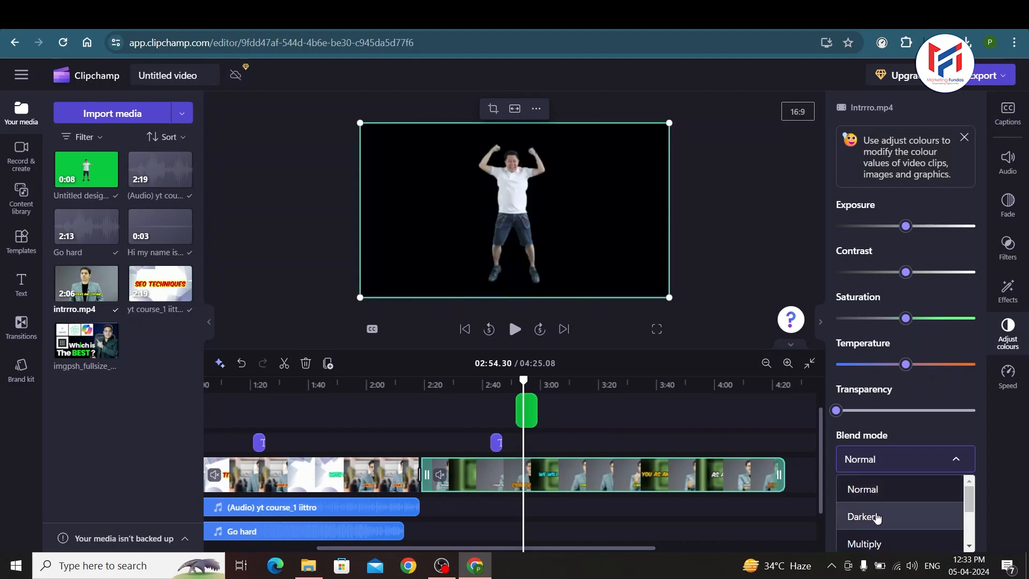
scroll(877, 517, down, 2)
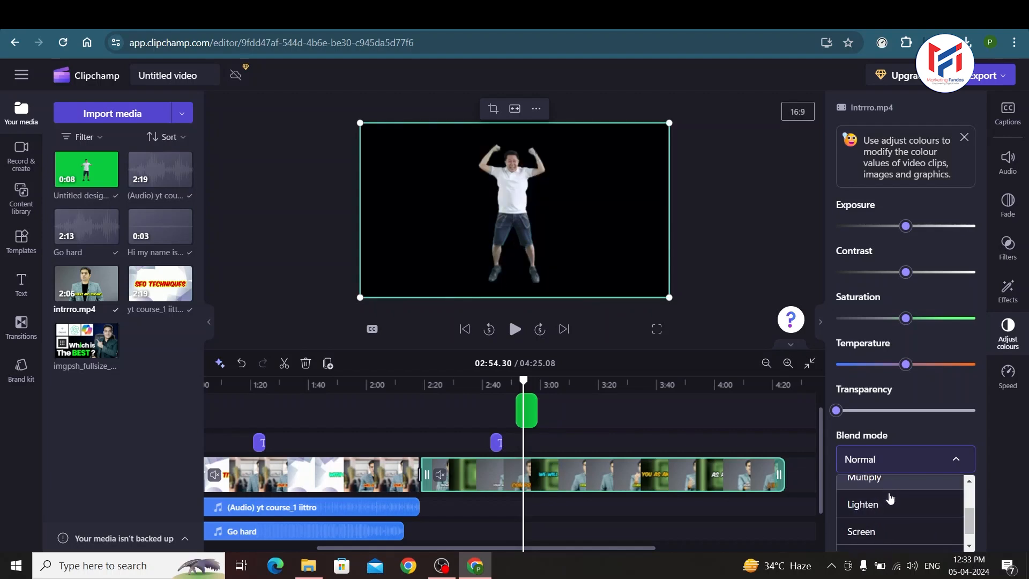
click(885, 478)
Play the timeline from about 2:54 to check the Multiply blend, and look through the other blend modes
key(space)
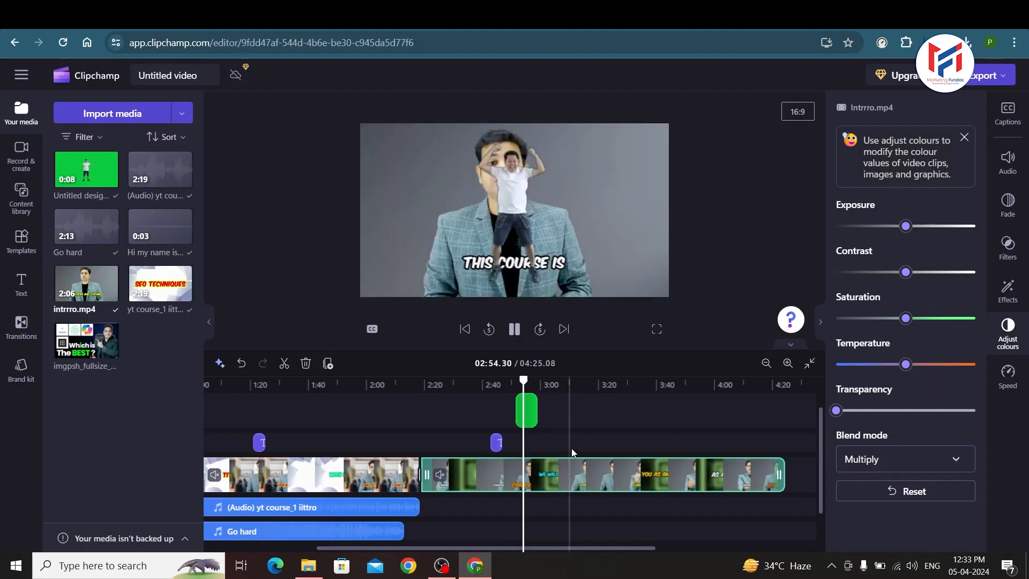
click(909, 458)
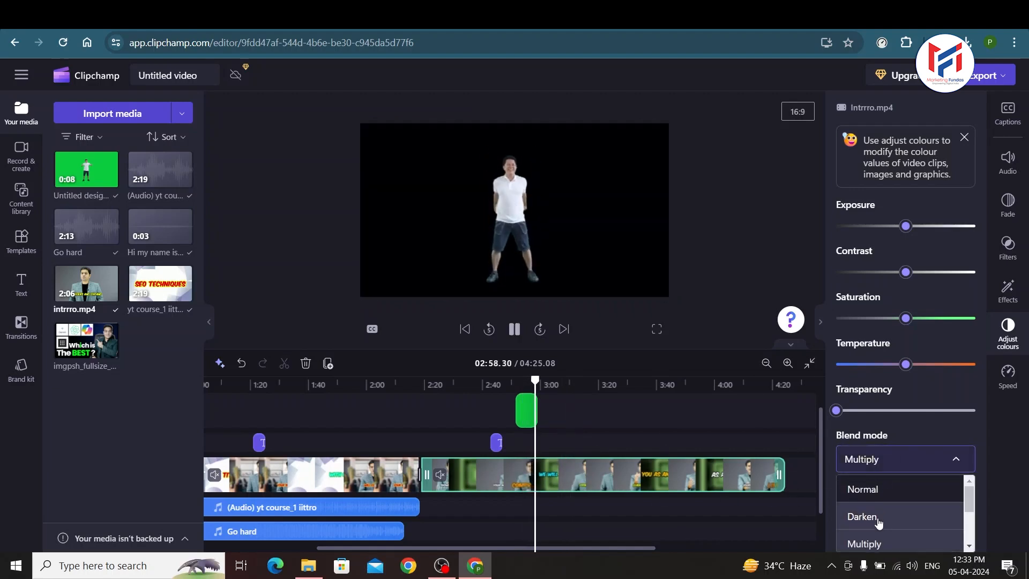
scroll(879, 523, down, 2)
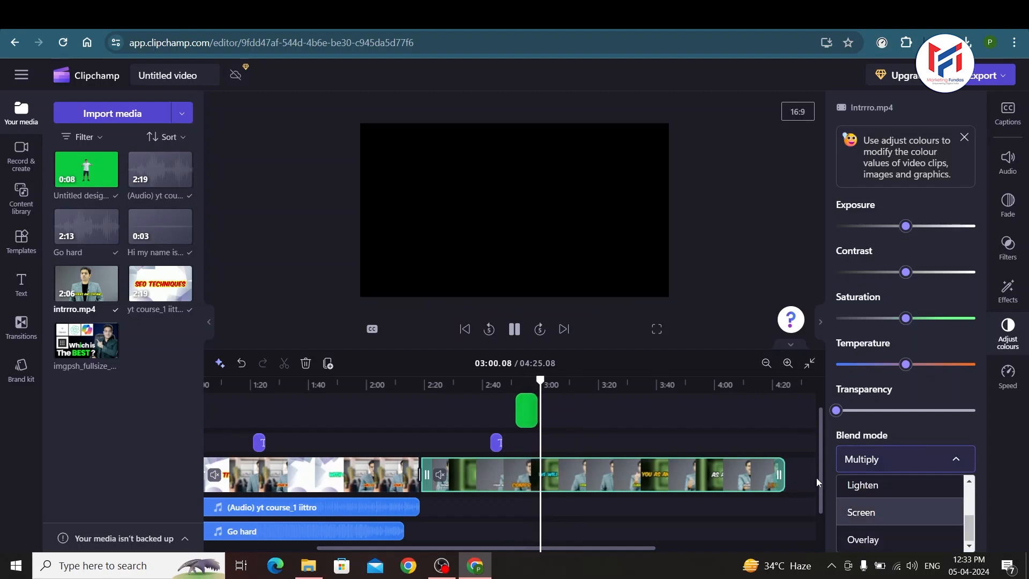
drag(838, 417, 796, 410)
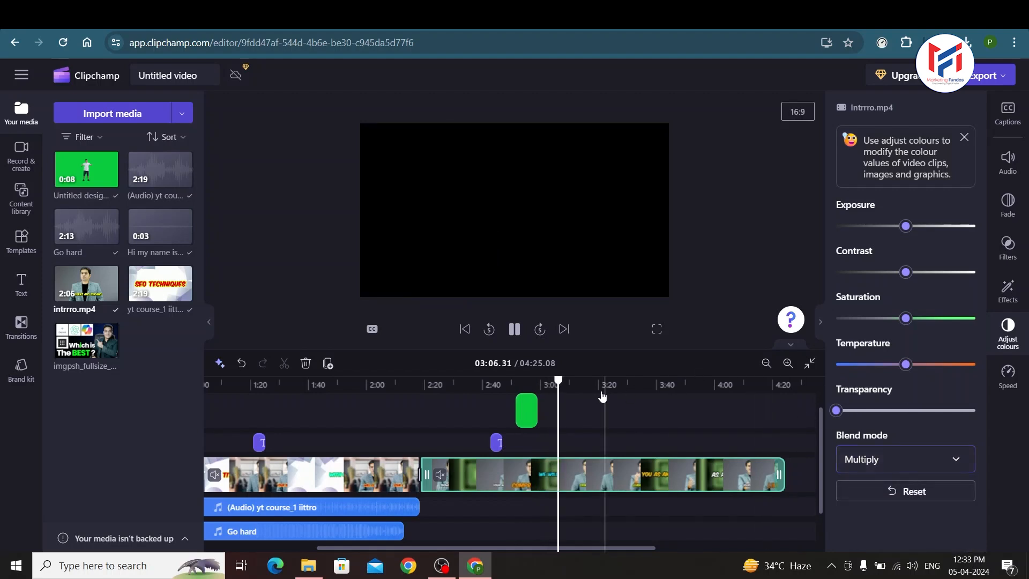
Raise the transparency of the overlaid Untitled Design clip to roughly 60 percent, checking it at about 2:55
click(528, 413)
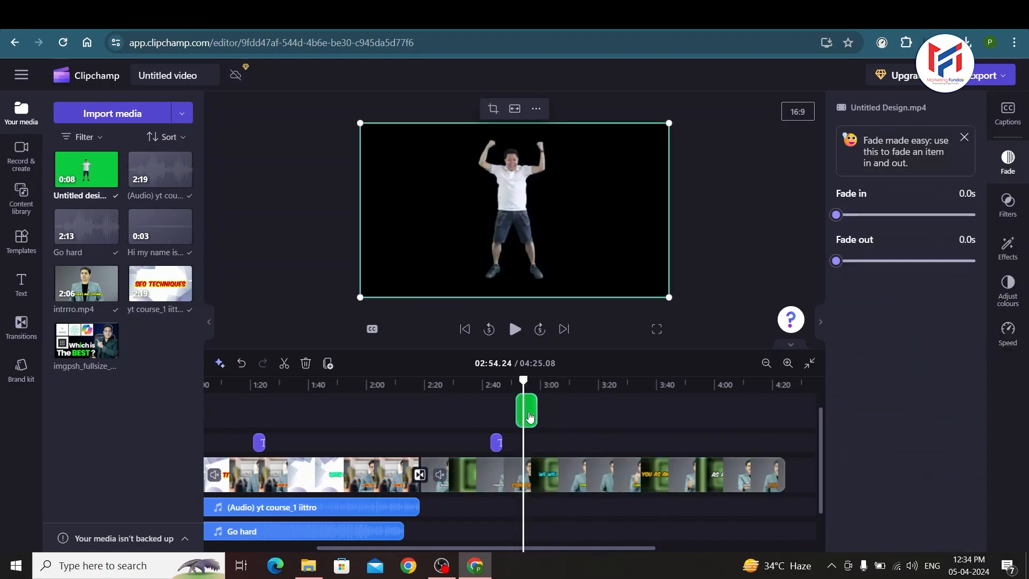
click(1008, 288)
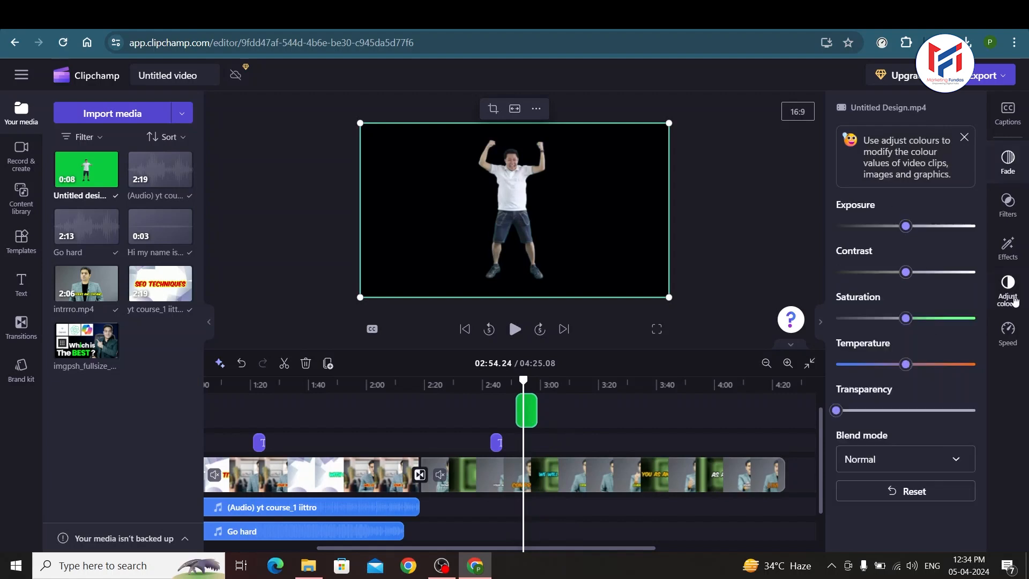
drag(837, 411, 933, 415)
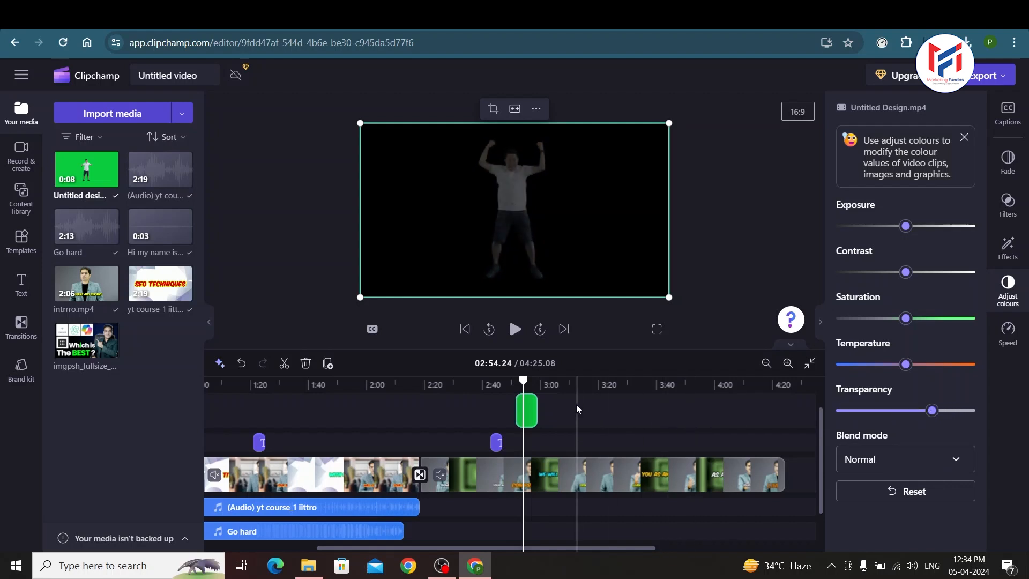
click(538, 385)
key(space)
click(526, 384)
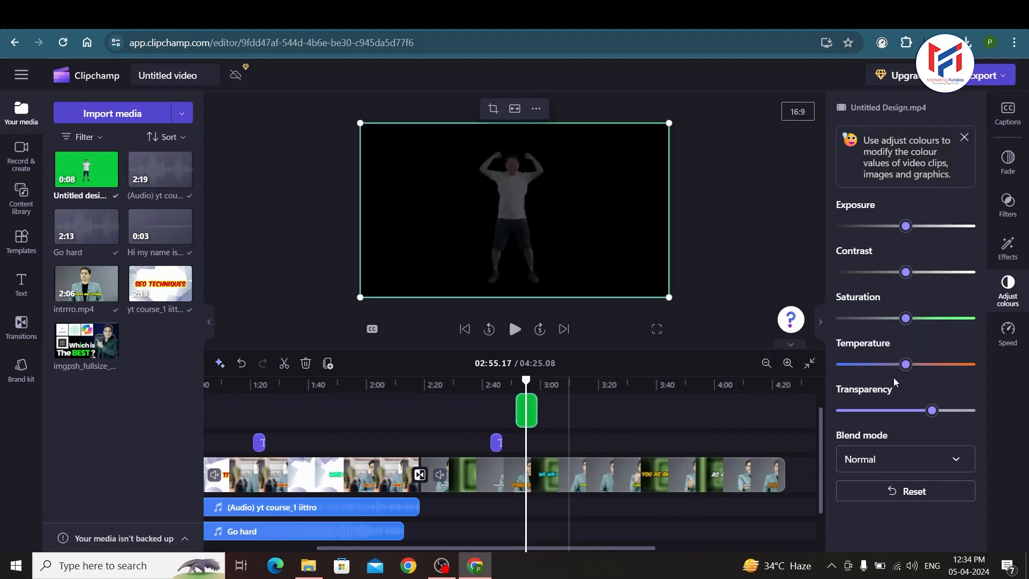
mouse_move(933, 411)
mouse_down()
mouse_move(974, 410)
mouse_move(922, 411)
mouse_up()
Set the playback speed of the intrrro.mp4 clip to 8
click(1018, 337)
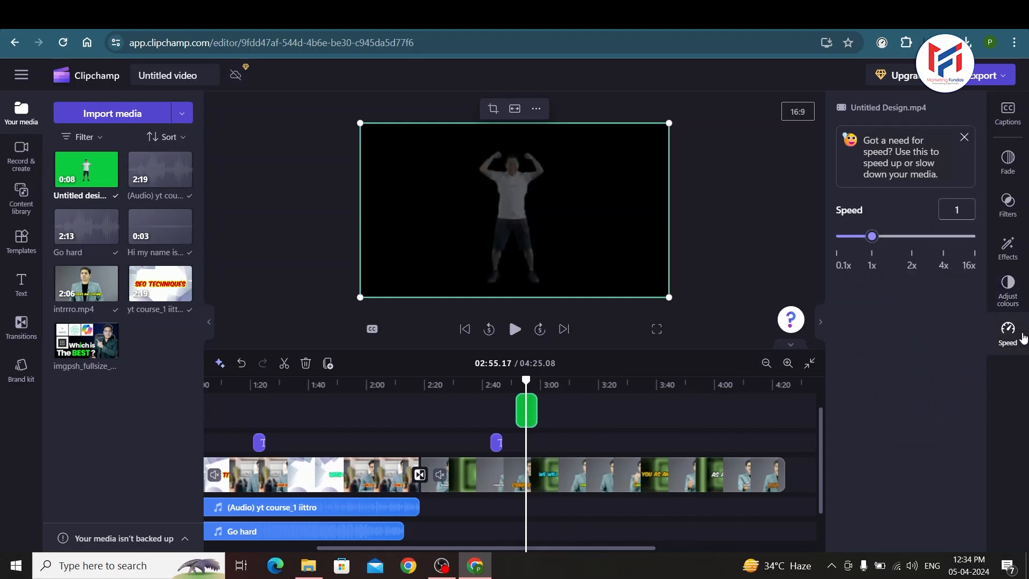
click(603, 474)
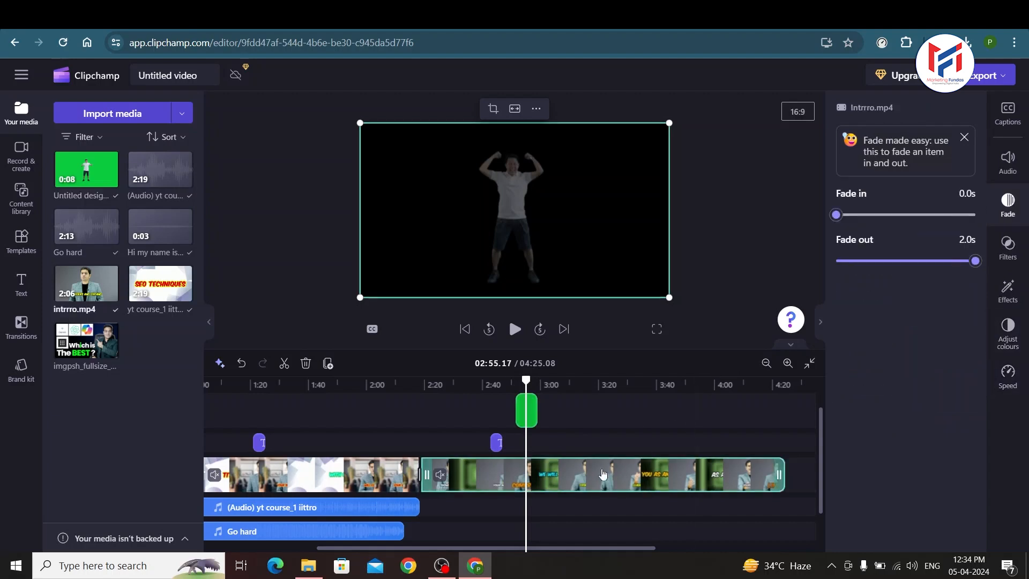
click(1008, 373)
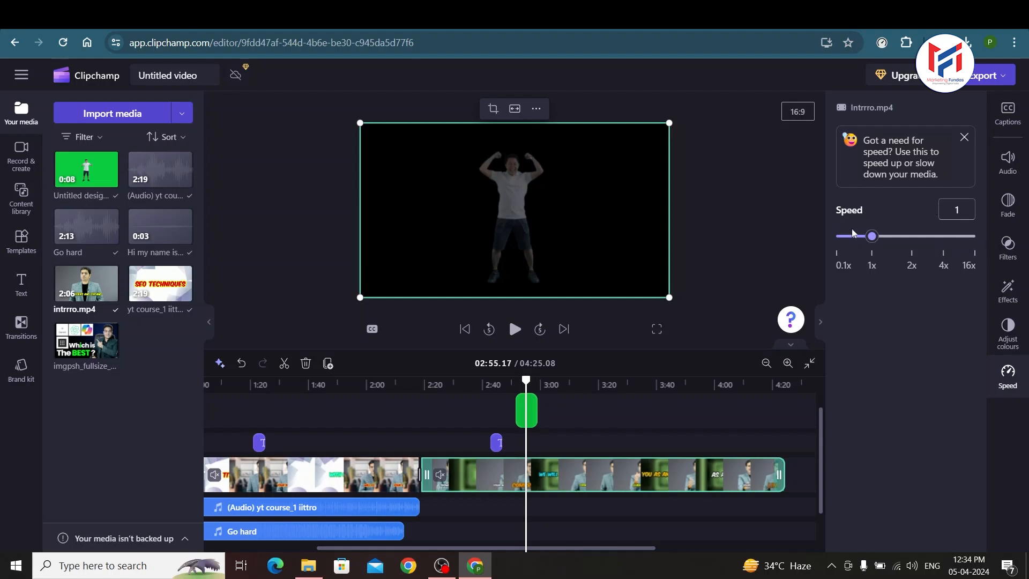
mouse_move(875, 238)
mouse_down()
mouse_move(971, 237)
mouse_move(867, 238)
mouse_up()
click(955, 212)
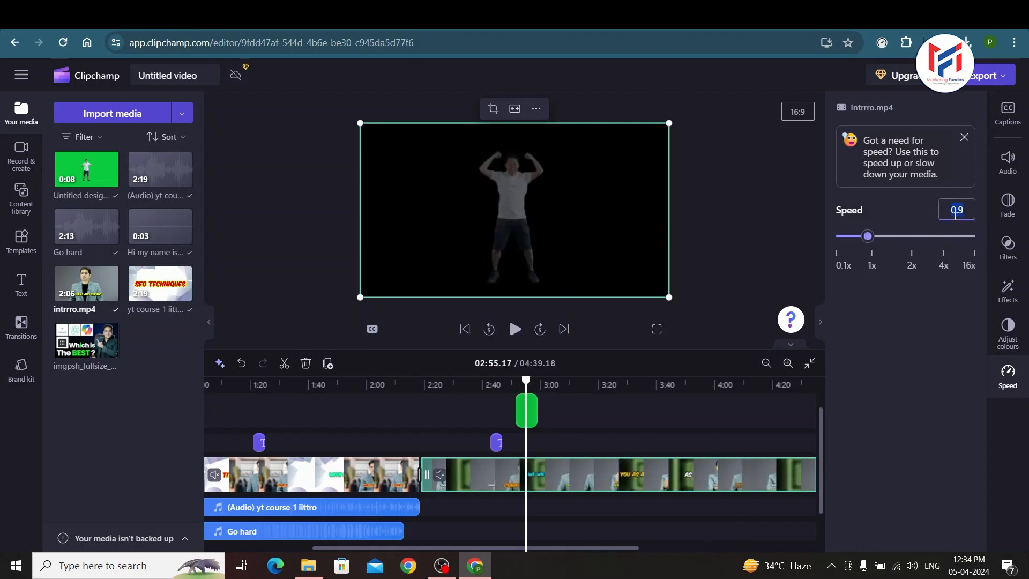
key(Return)
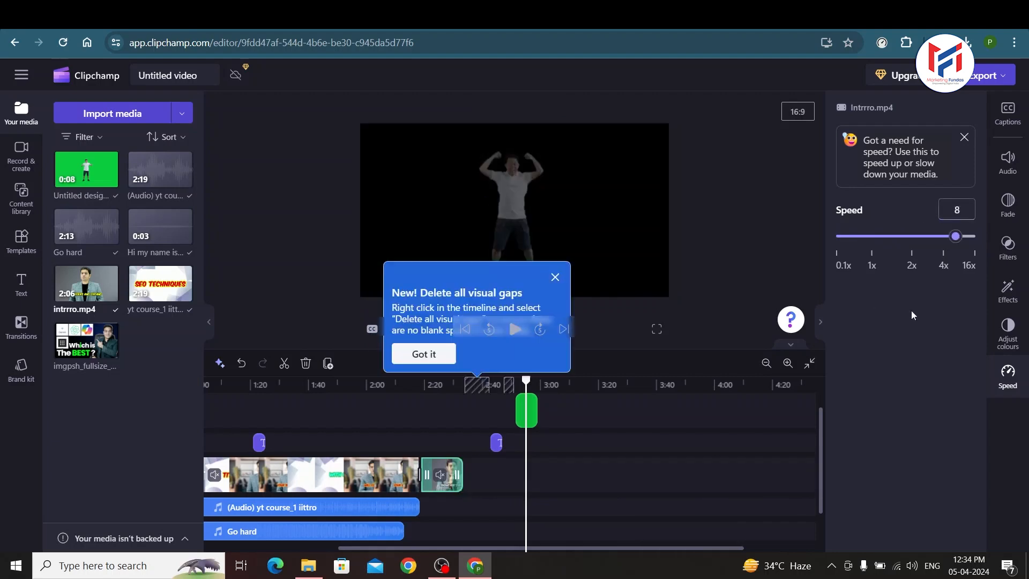
Play the sped-up intrrro.mp4 clip from about 2:16, and set its blend mode to Normal
click(420, 411)
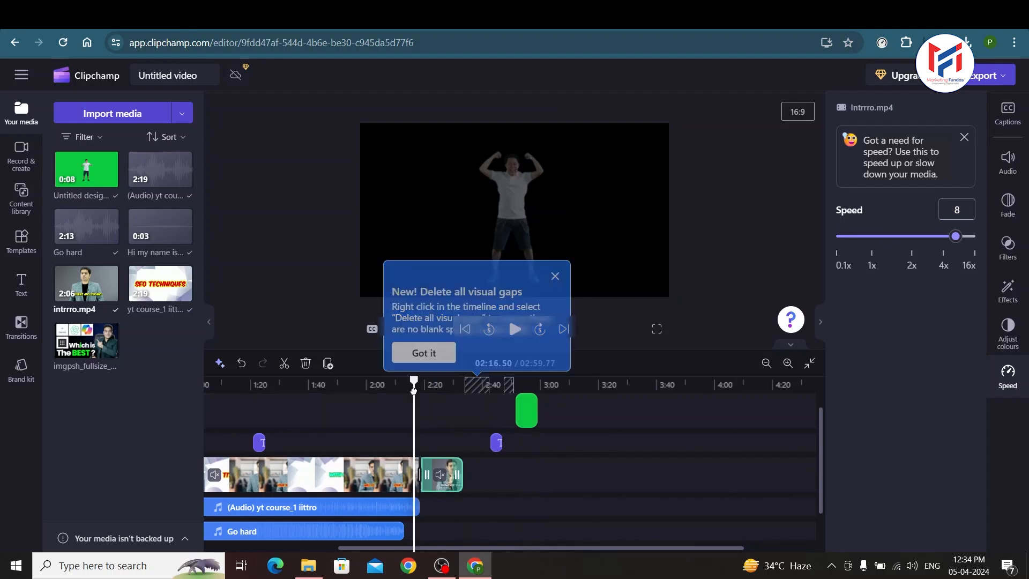
key(space)
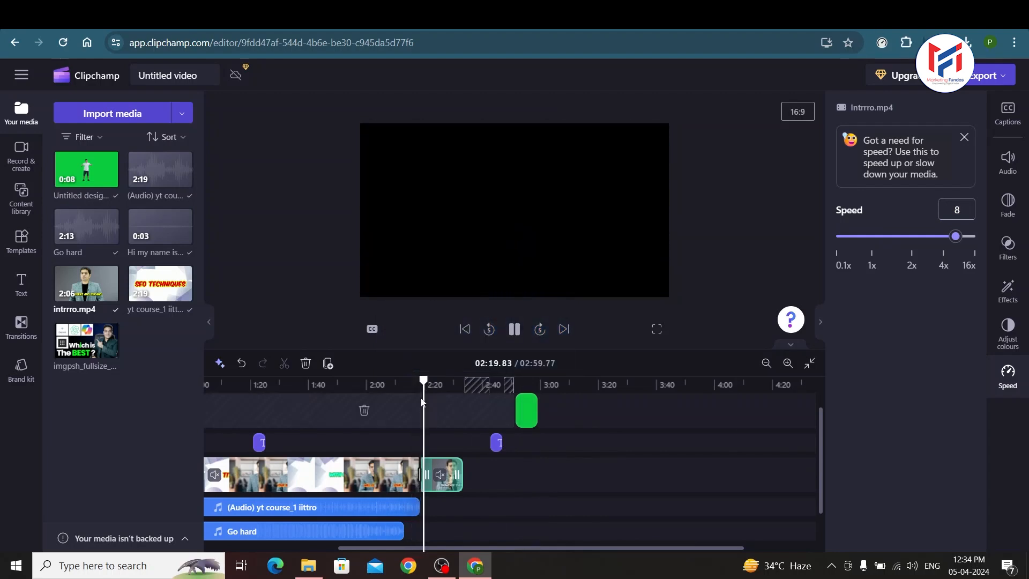
key(space)
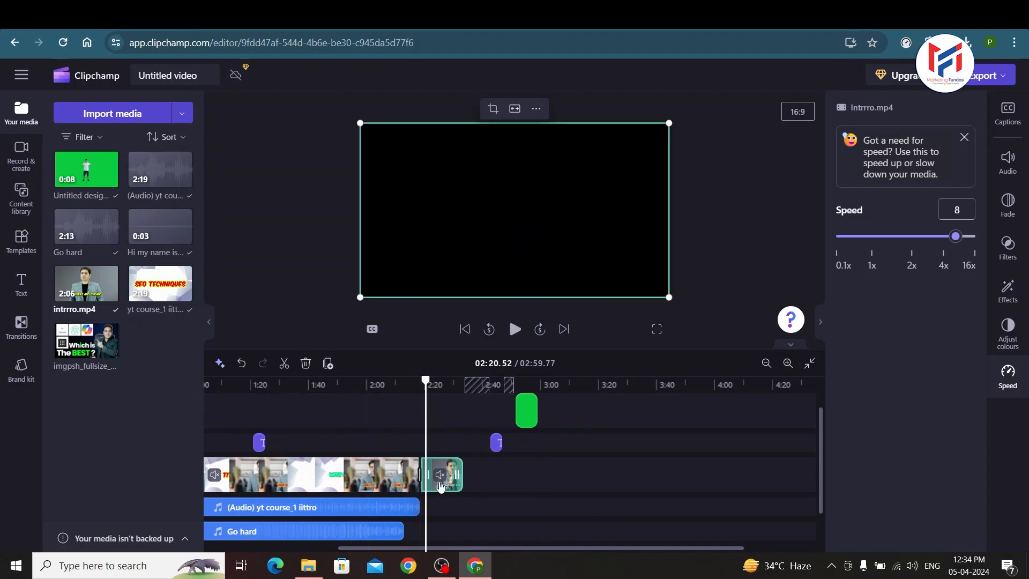
click(1008, 332)
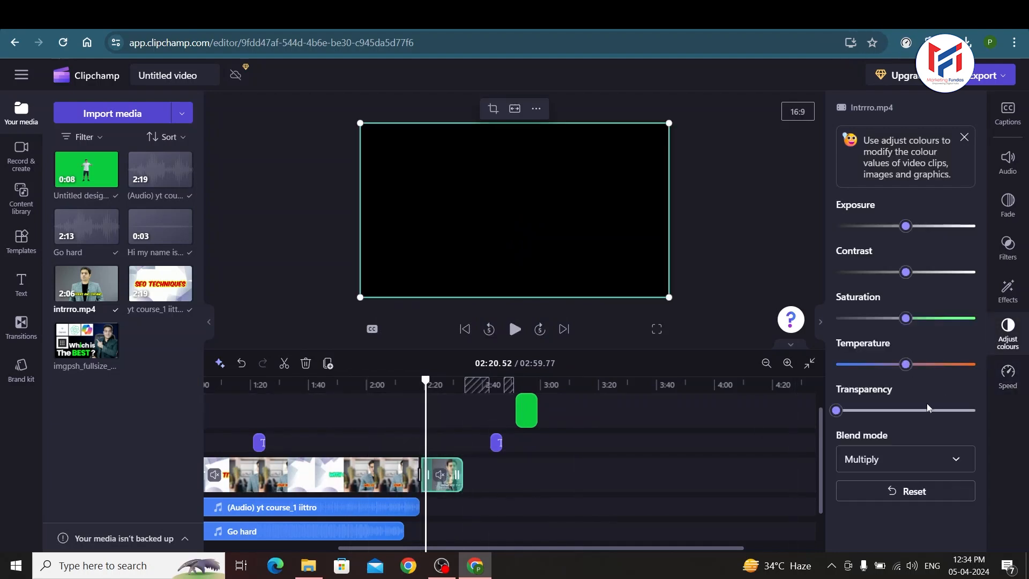
click(898, 463)
click(879, 488)
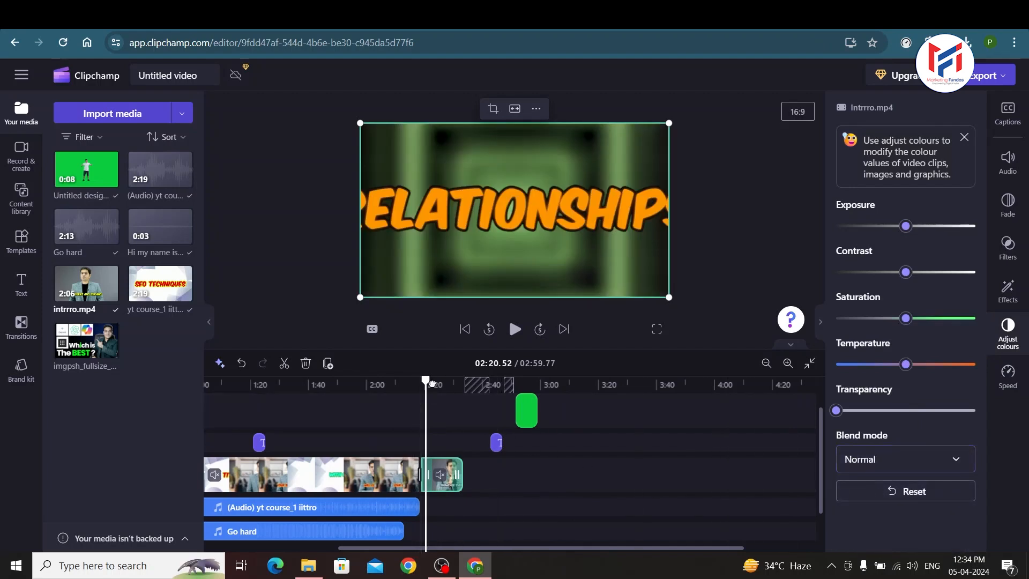
Play the timeline across the start of the intrrro.mp4 clip to check its playback speed
key(space)
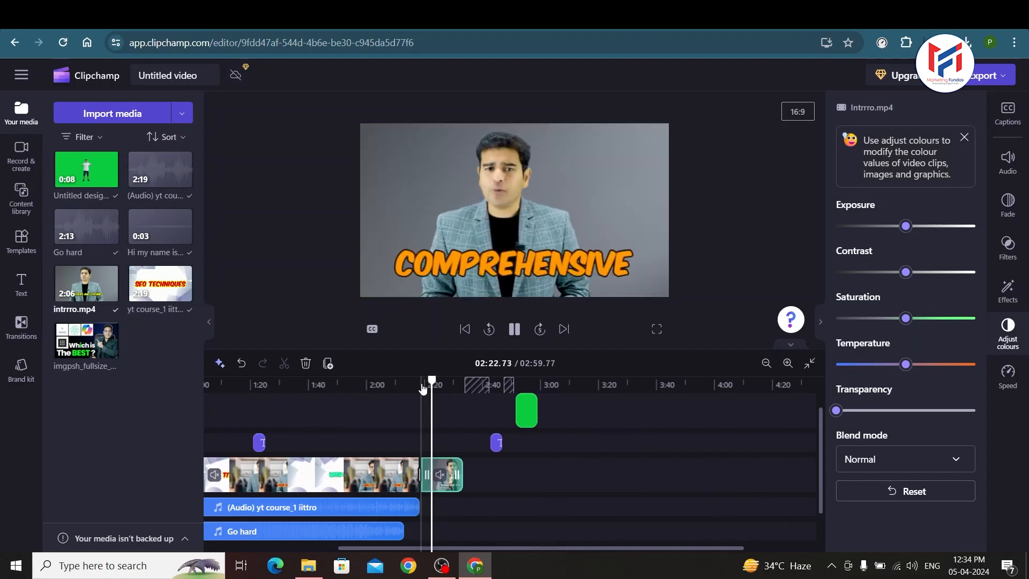
click(443, 481)
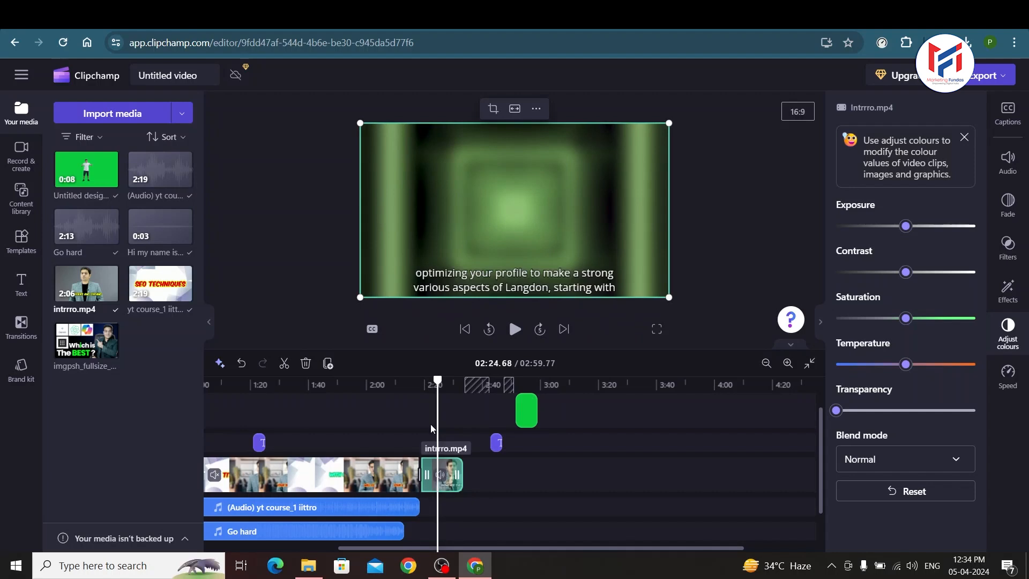
click(419, 401)
key(space)
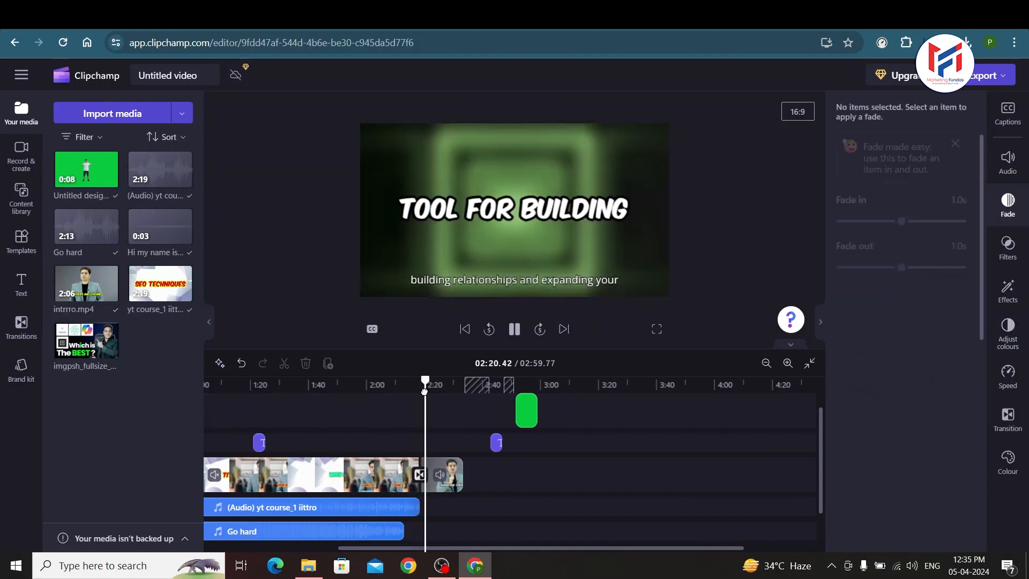
key(space)
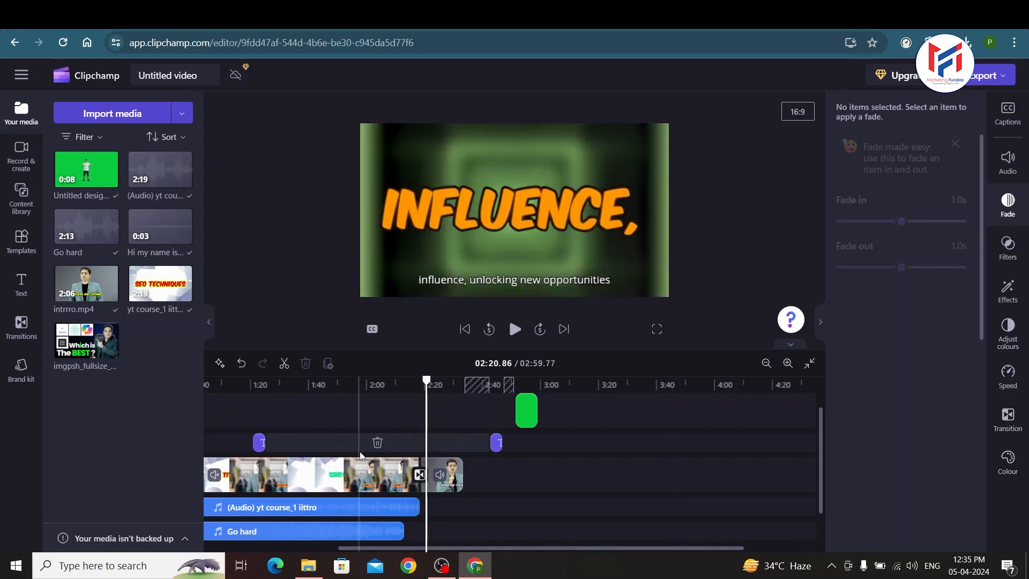
Look through the volume and fade settings of the Go hard music track
click(331, 530)
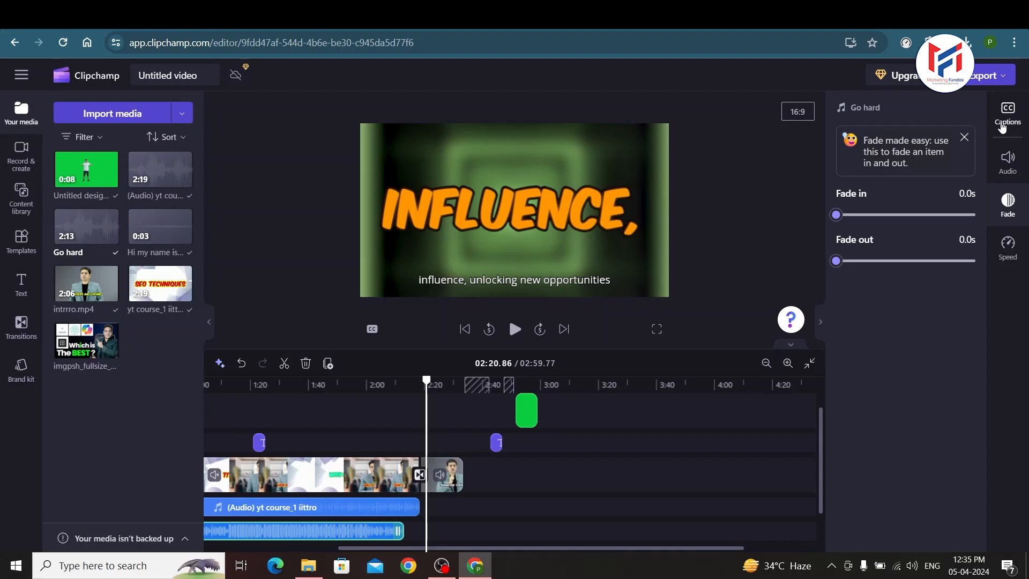
click(1011, 164)
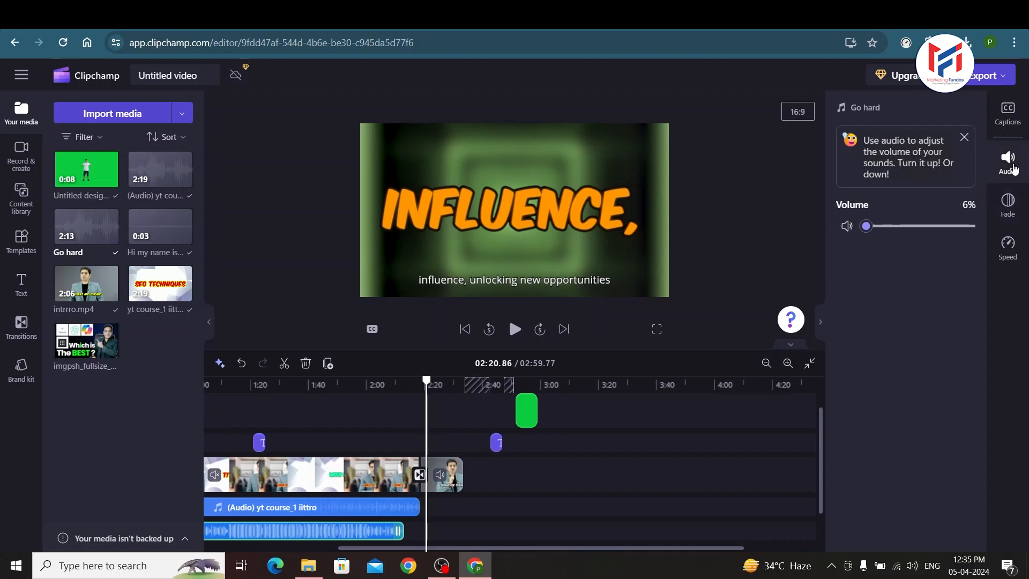
drag(472, 548, 354, 557)
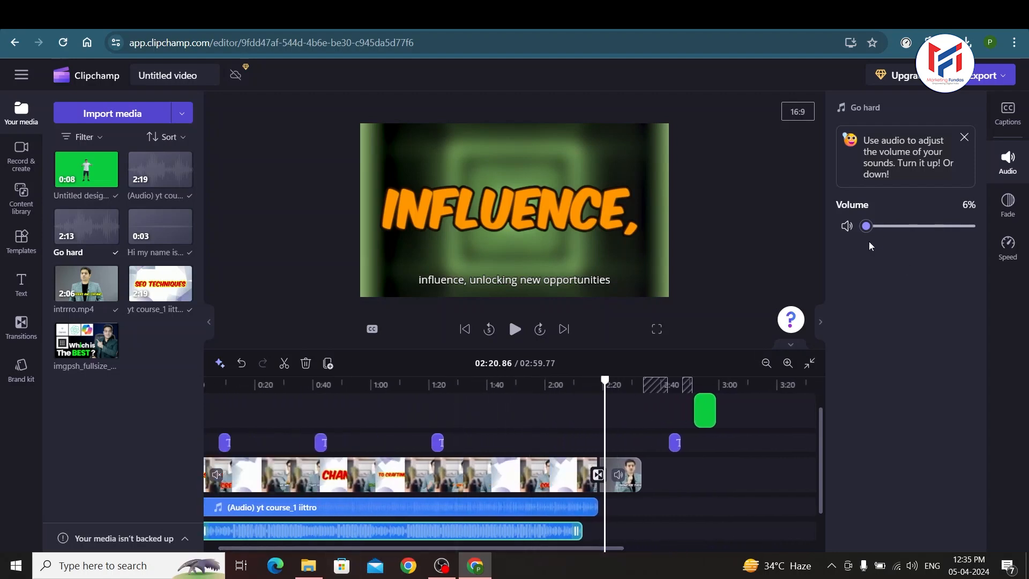
click(1007, 206)
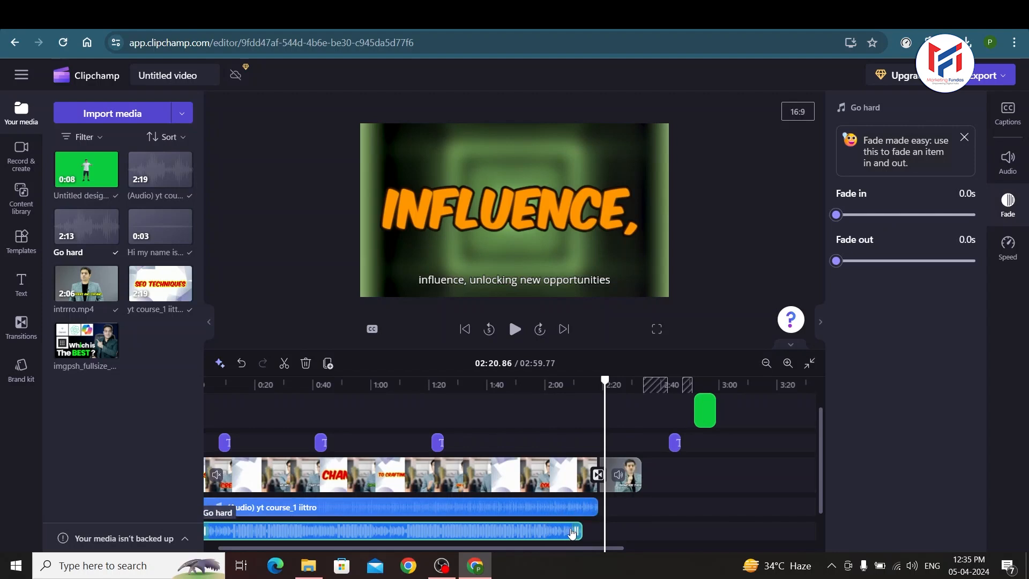
Set the fade in to 0.7 s and the fade out to 2.0 s on the (Audio) yt course_1 iittro track
click(572, 476)
click(593, 404)
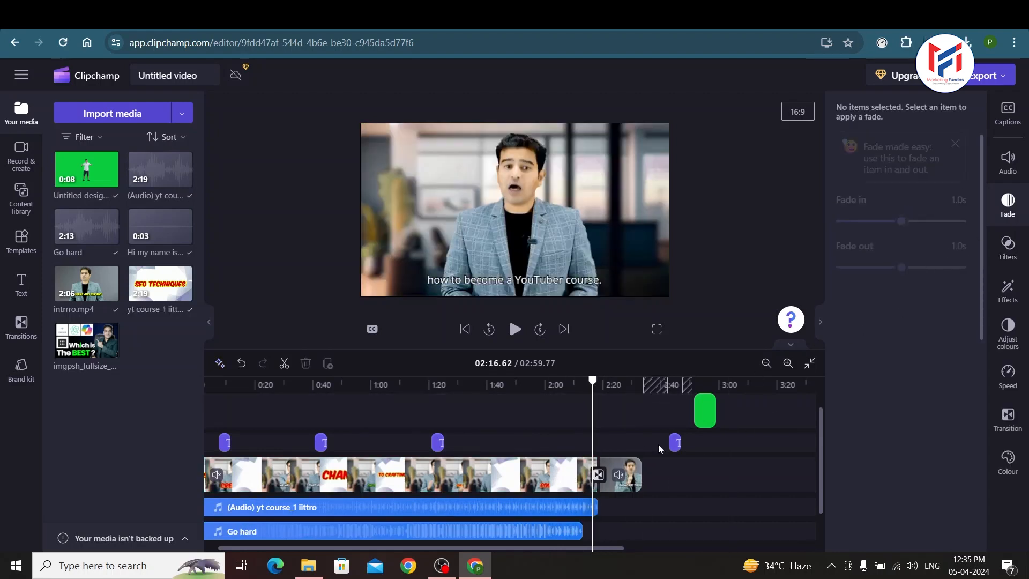
click(556, 479)
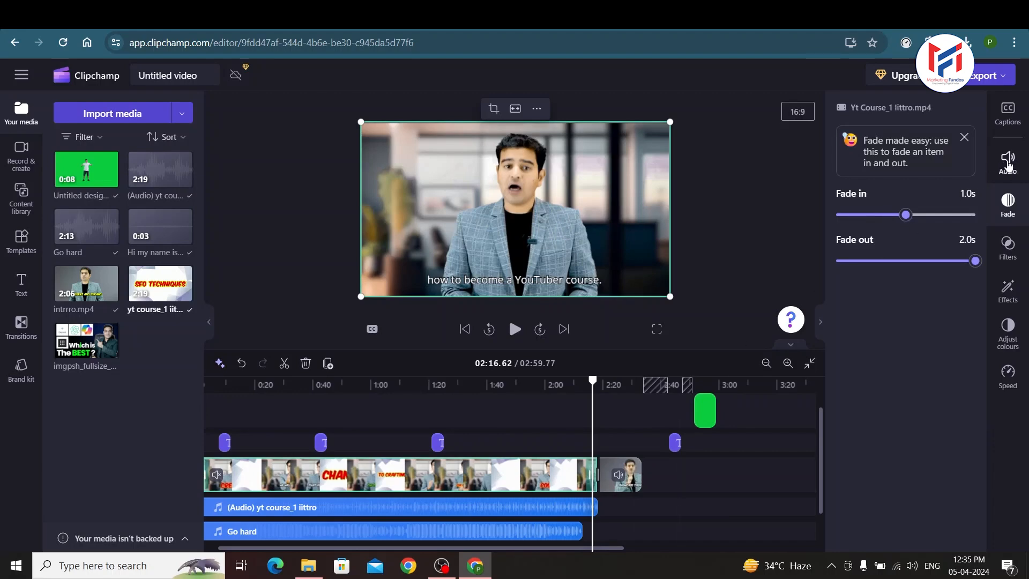
click(555, 507)
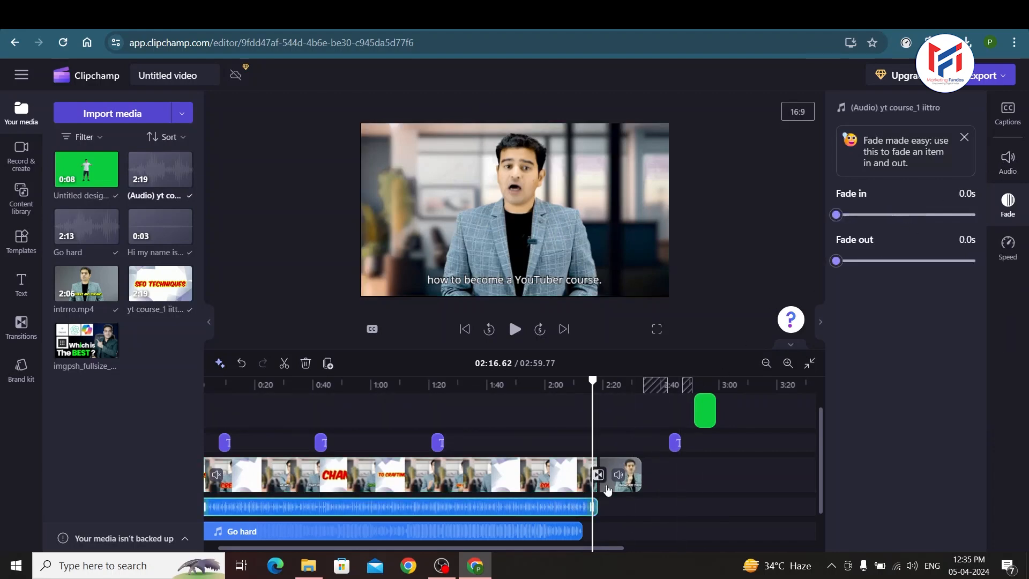
drag(840, 217, 885, 215)
click(844, 261)
drag(914, 261, 976, 260)
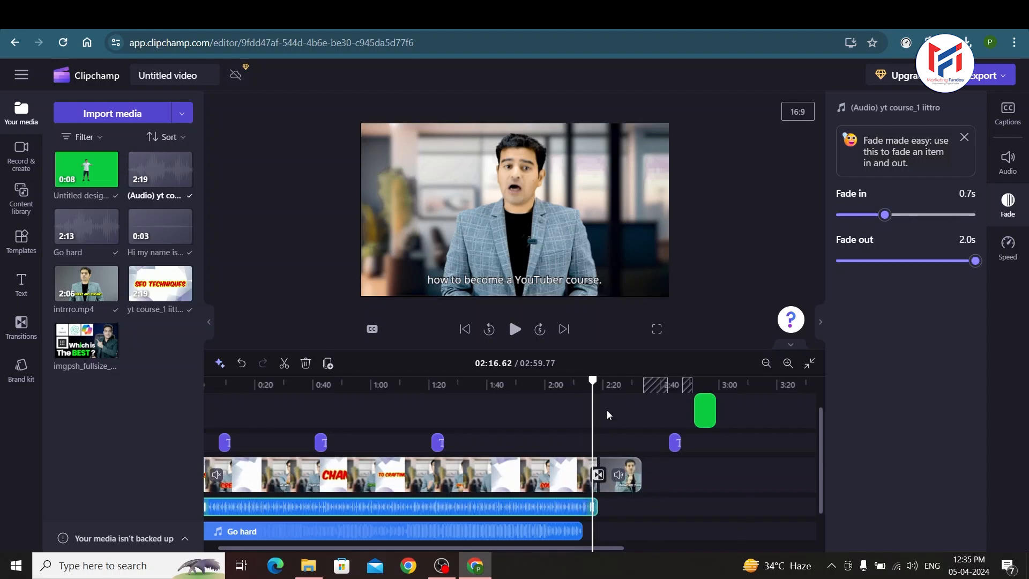
Play the timeline from about 2:16 to check the audio track's fade-out
click(591, 386)
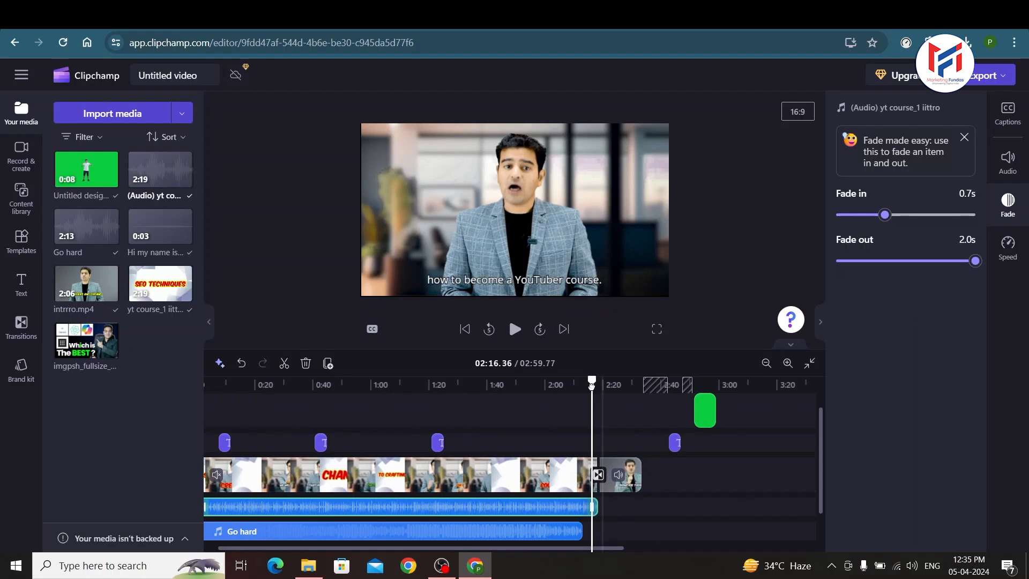
key(space)
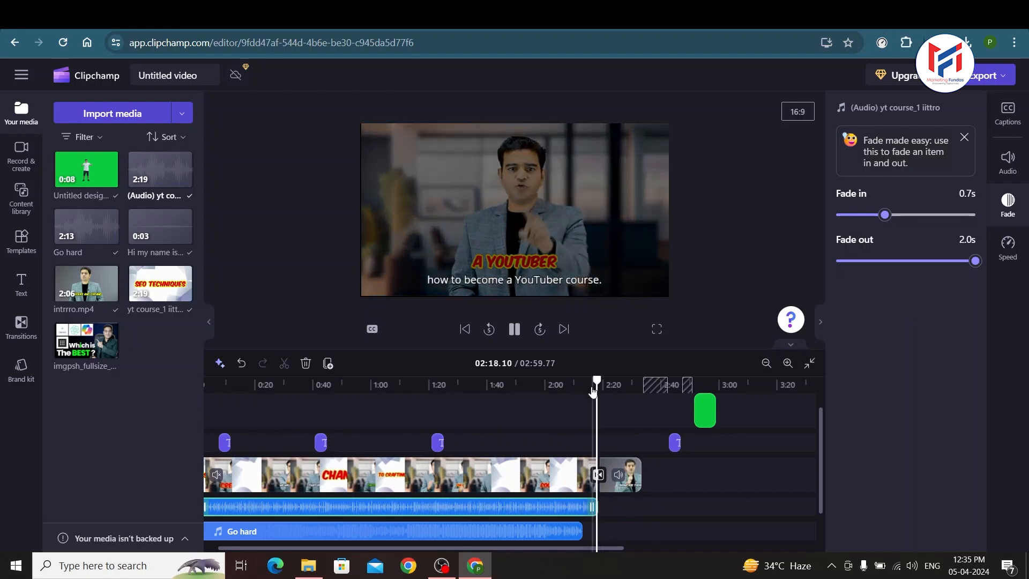
key(space)
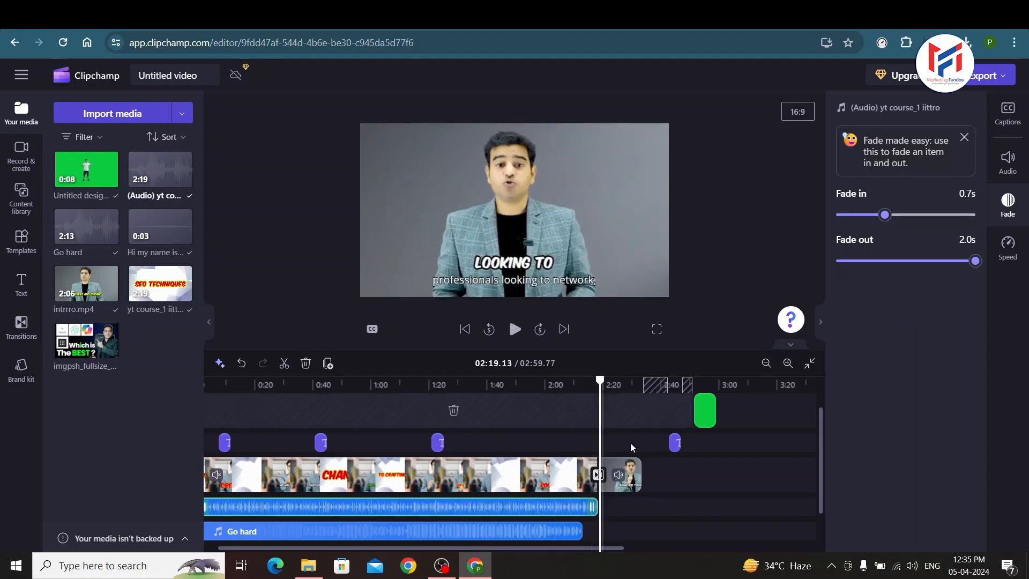
Move the intrrro.mp4 clip to start at about 2:41, and replay the main clip's ending from about 2:16
click(621, 474)
drag(622, 474, 688, 475)
click(593, 382)
drag(594, 382, 592, 382)
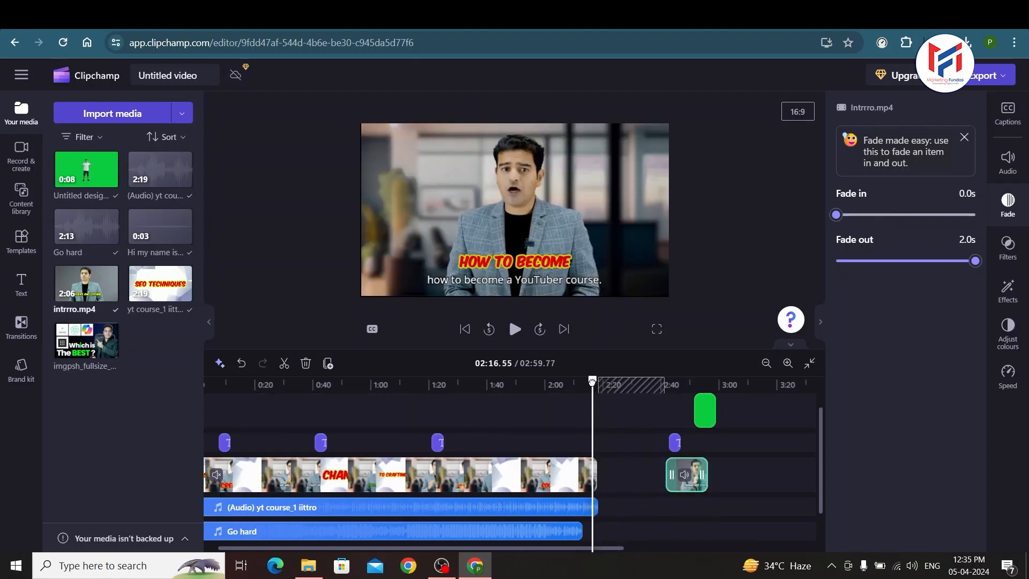
key(space)
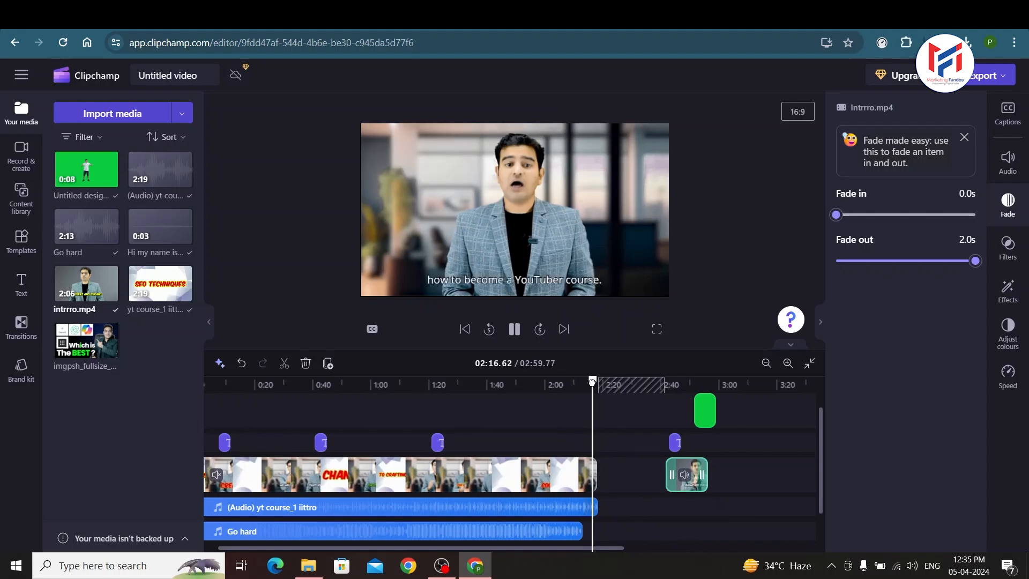
key(space)
Look at the speed setting of the (Audio) yt course_1 iittro track and the text, fade and effects options of the Welcome back title
click(589, 508)
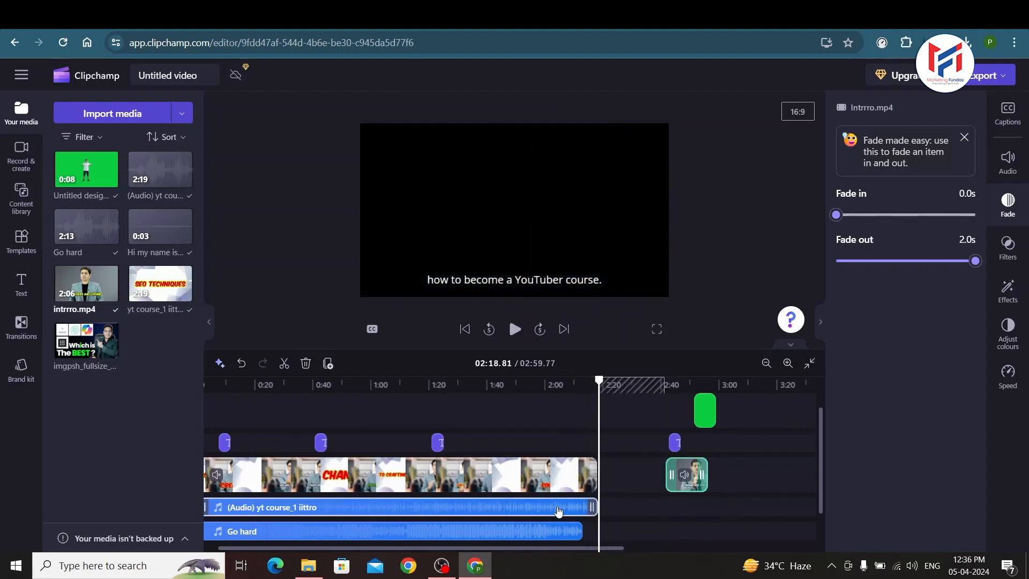
click(1008, 241)
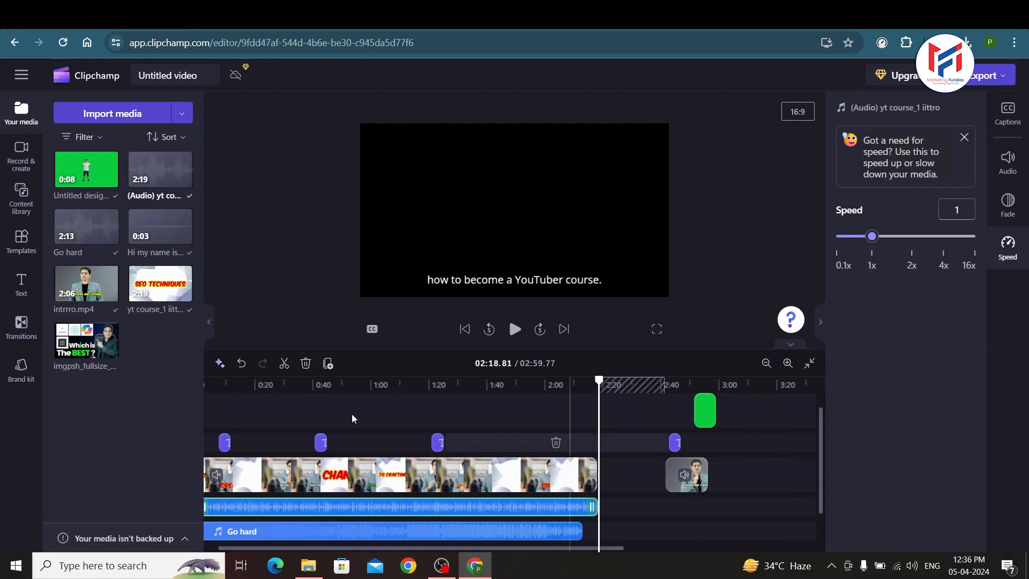
click(438, 442)
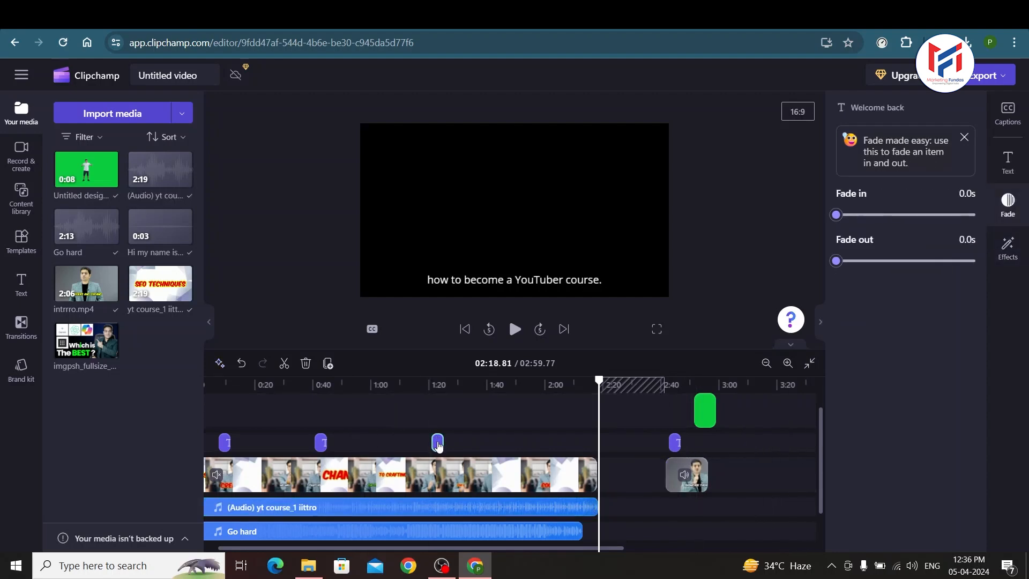
click(1008, 161)
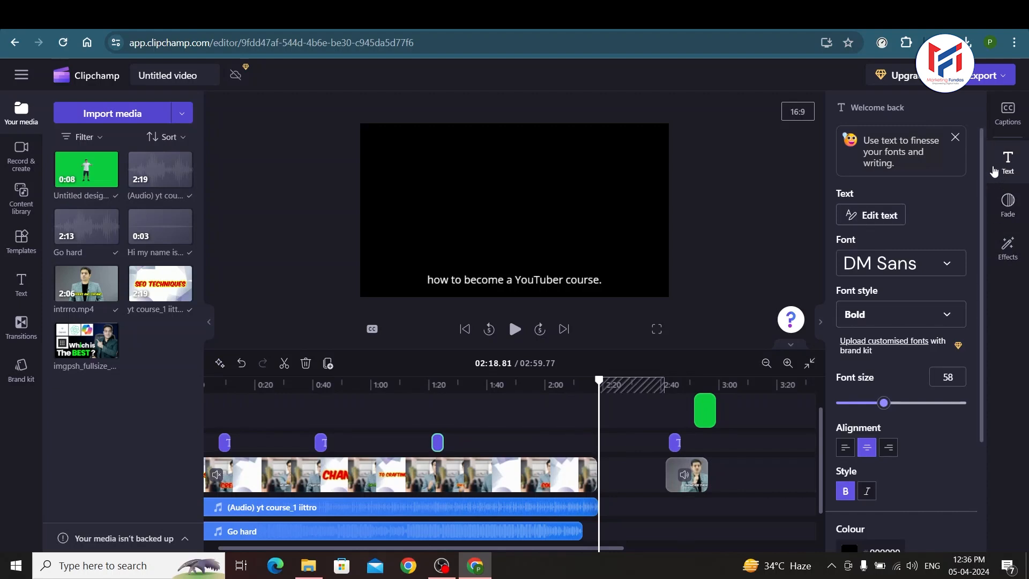
click(1006, 217)
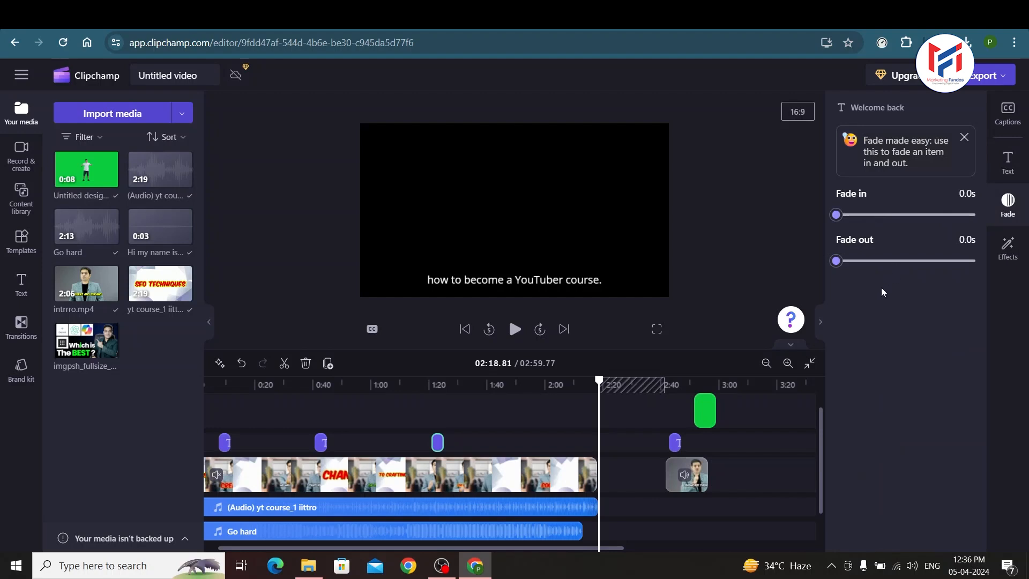
click(1005, 247)
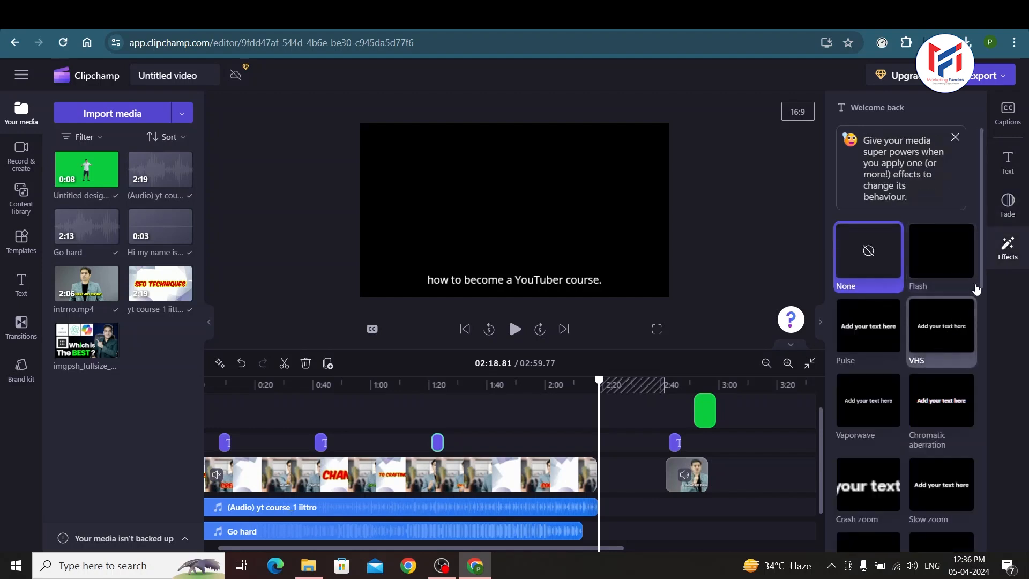
scroll(944, 375, down, 3)
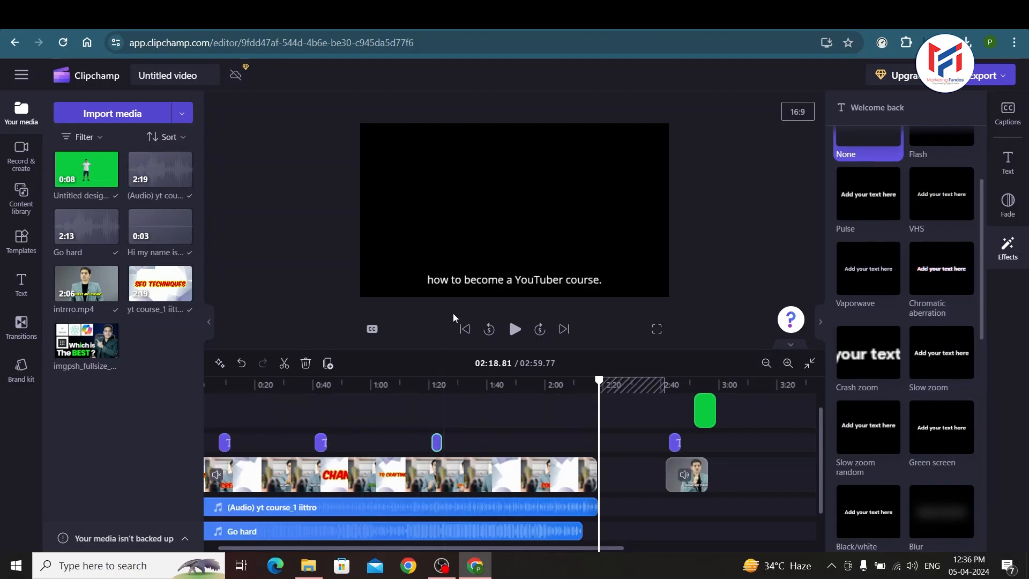
Replace the placeholder text of the title at about 0:42 with "MArketing fundas"
click(482, 281)
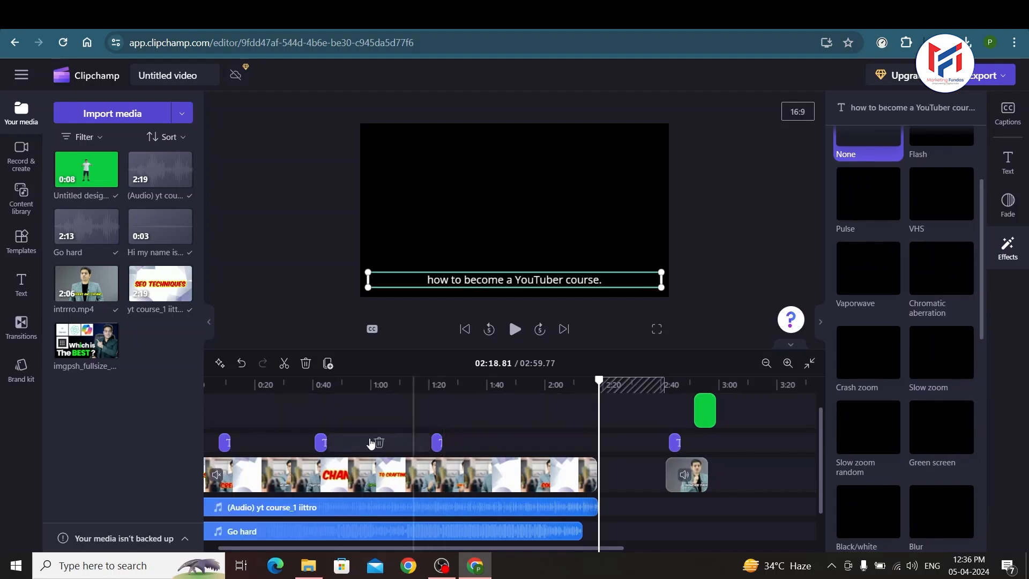
click(322, 443)
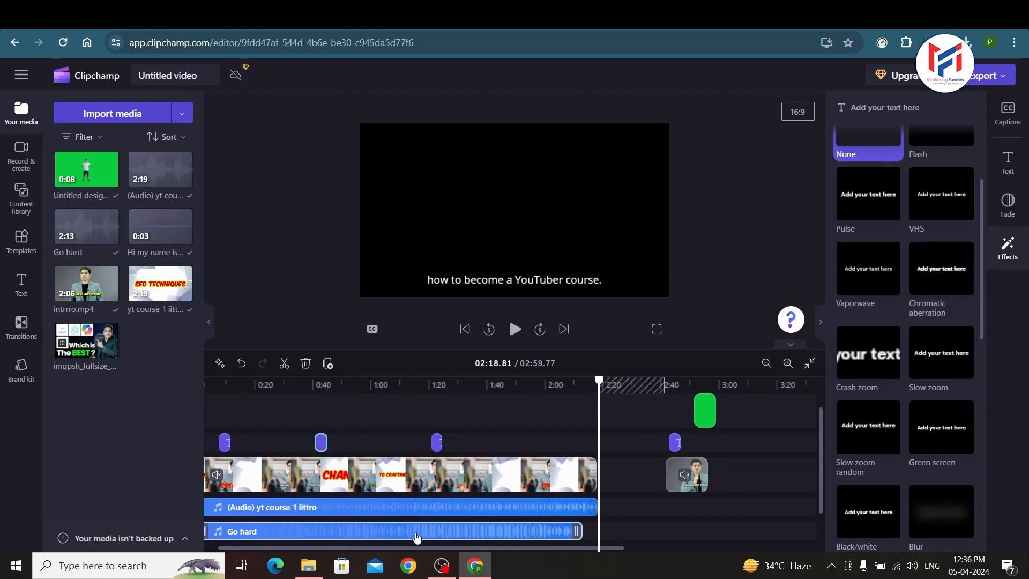
scroll(375, 531, left, 1)
click(339, 385)
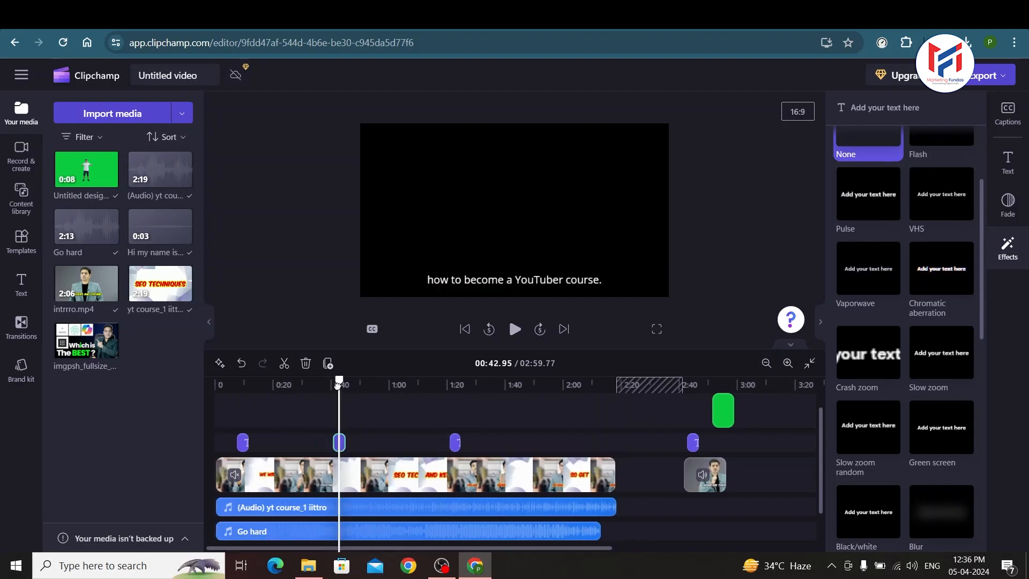
double_click(502, 211)
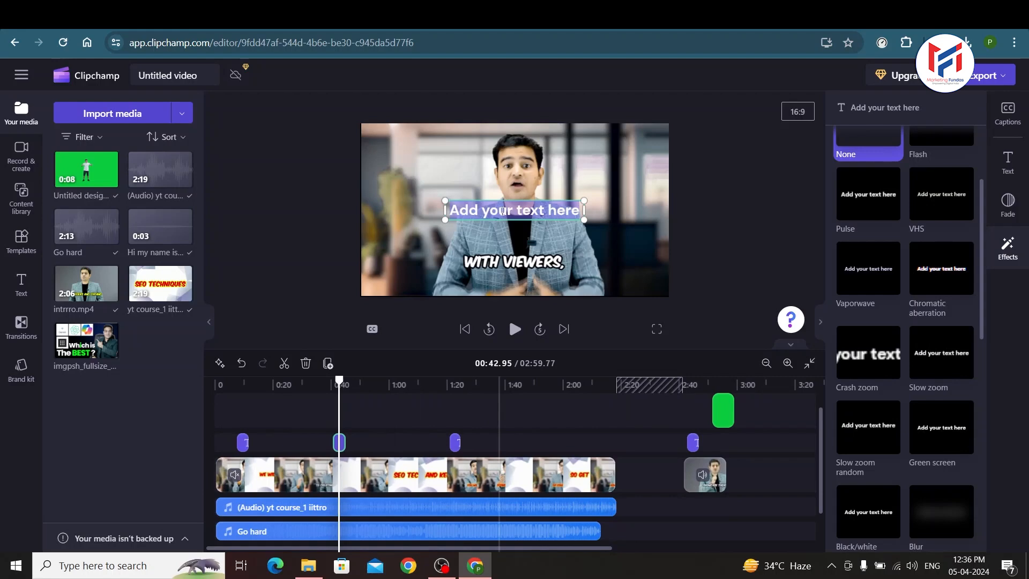
text(MArketing fu)
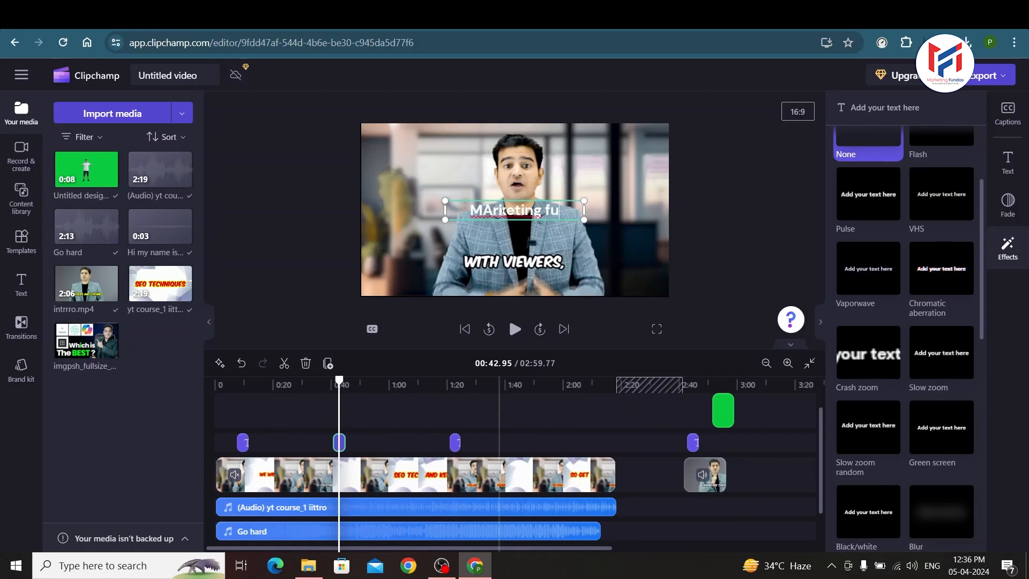
text(ndas)
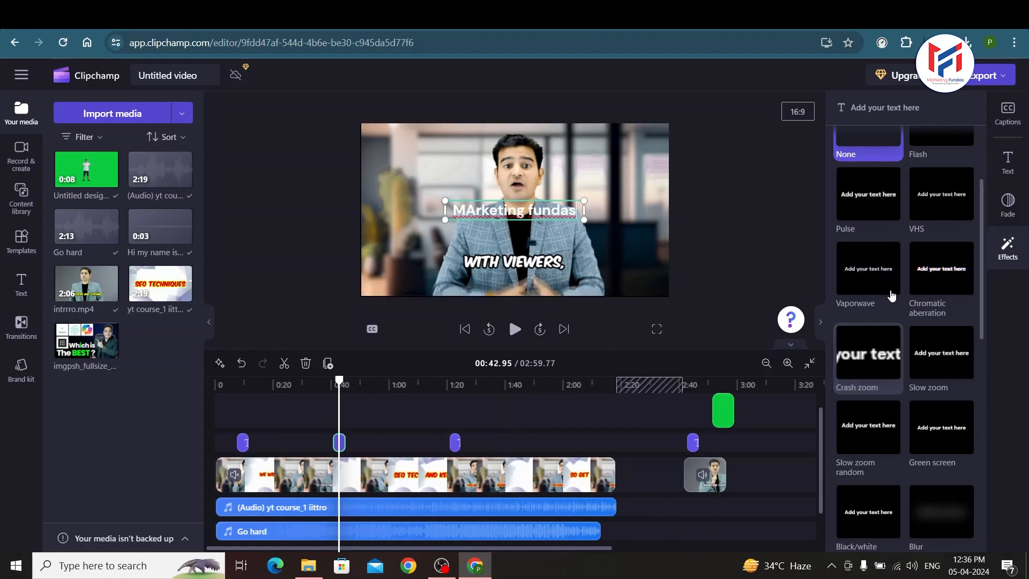
Apply the Chromatic aberration effect with higher intensity and the Crash zoom effect with adjusted zoom to the title at about 0:42
click(932, 282)
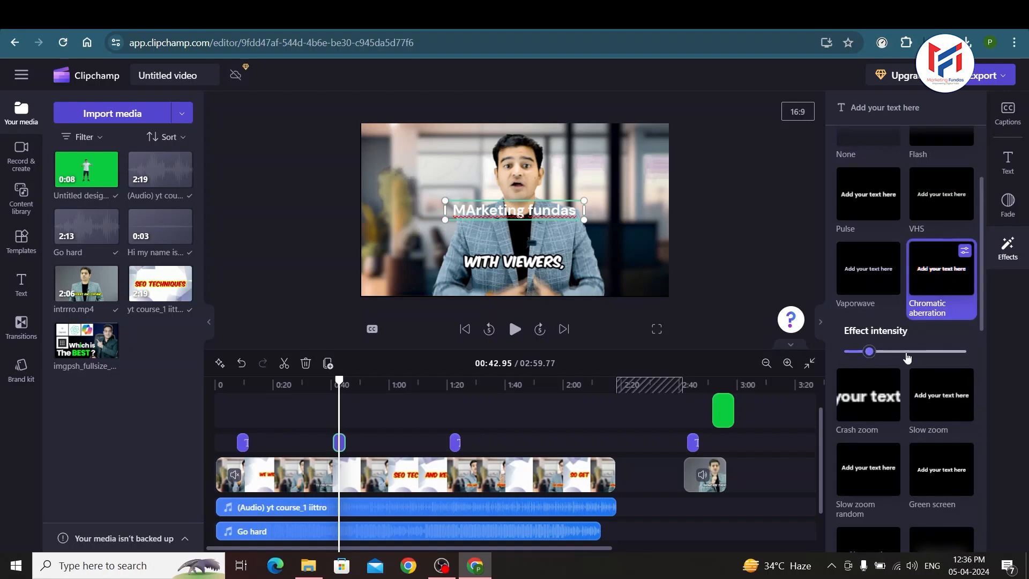
mouse_move(908, 357)
mouse_down()
mouse_move(935, 354)
mouse_move(898, 357)
mouse_up()
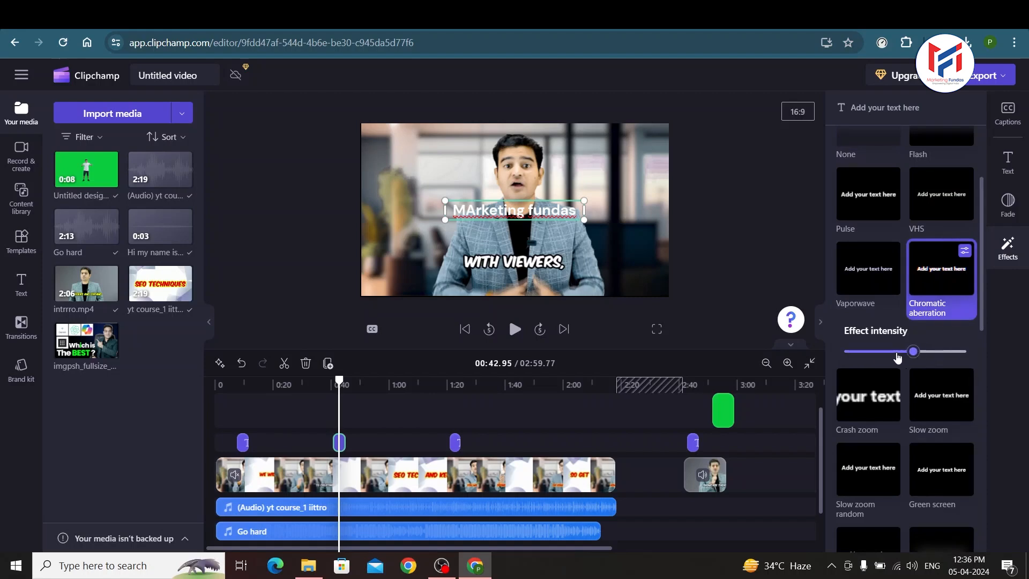
click(878, 409)
drag(893, 501, 873, 498)
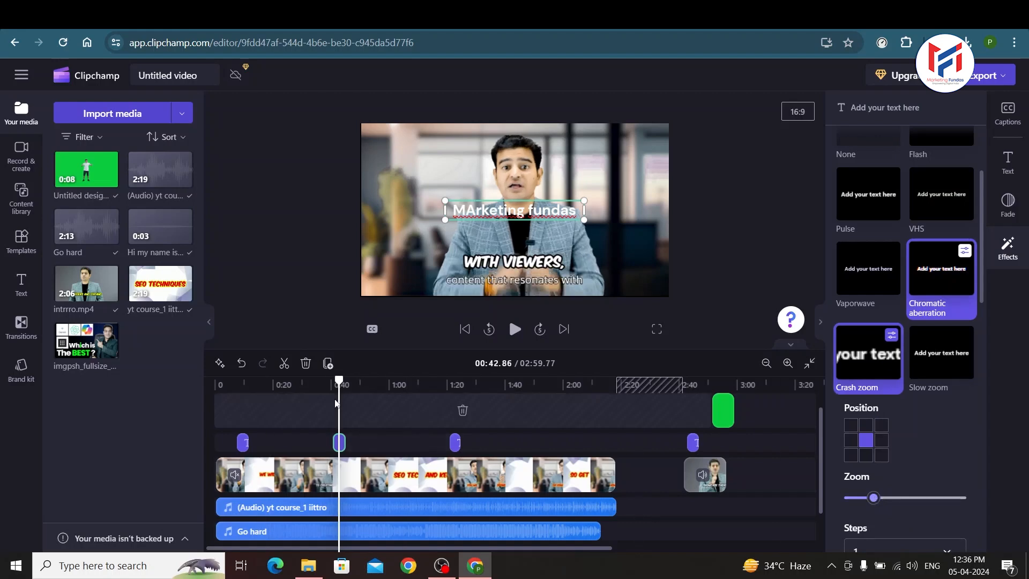
Play the timeline from about 0:41 to preview the effects on the MArketing fundas title
click(334, 399)
key(space)
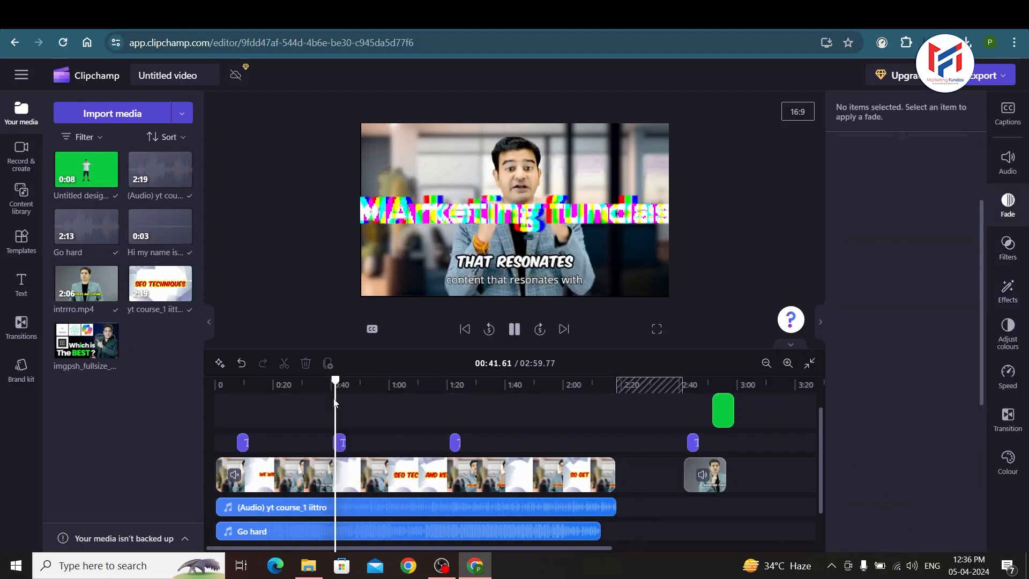
key(space)
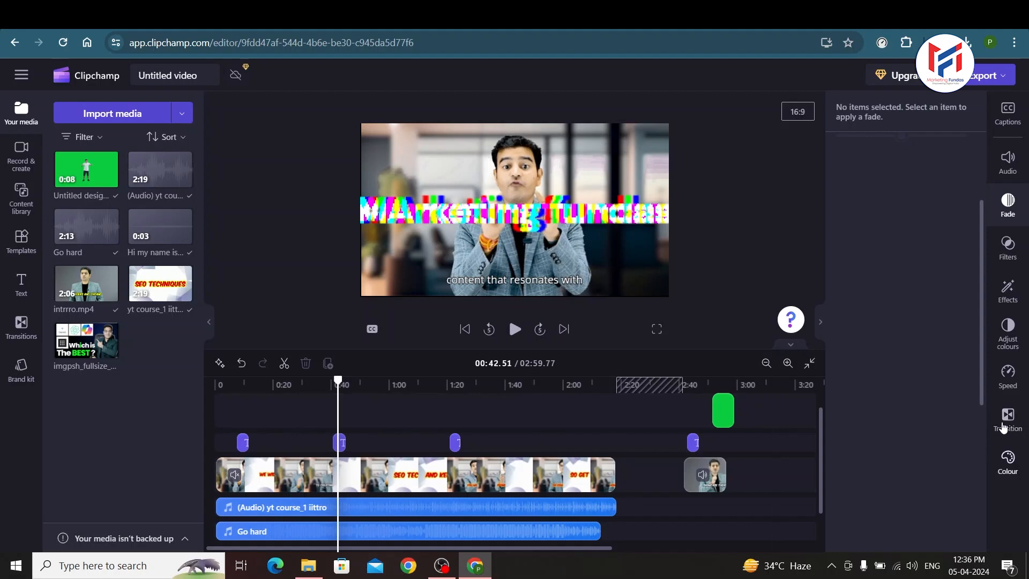
Look through the effects available for the MArketing fundas title, from Crash zoom to Green screen, Glitch and Disco
click(341, 444)
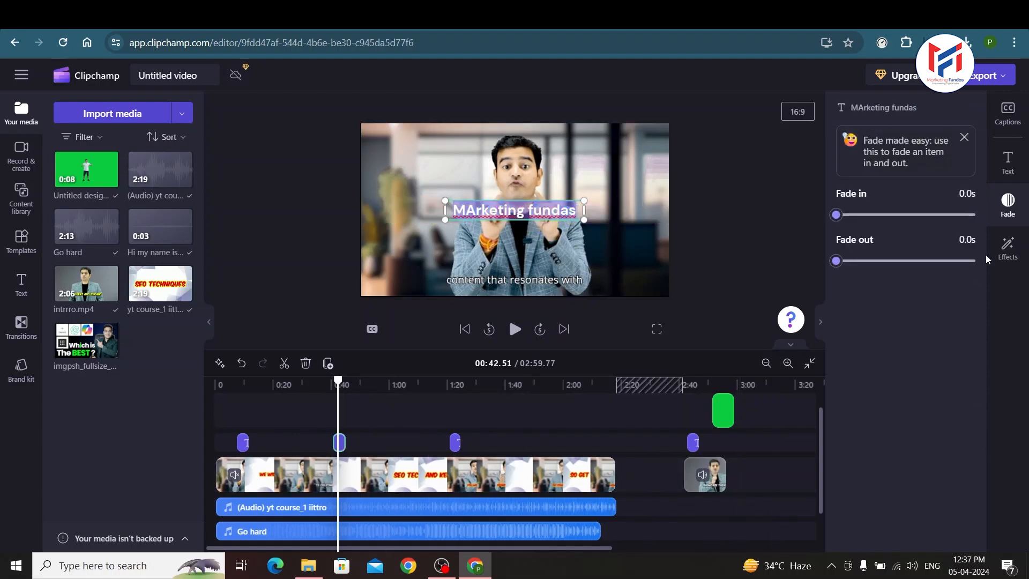
click(1003, 247)
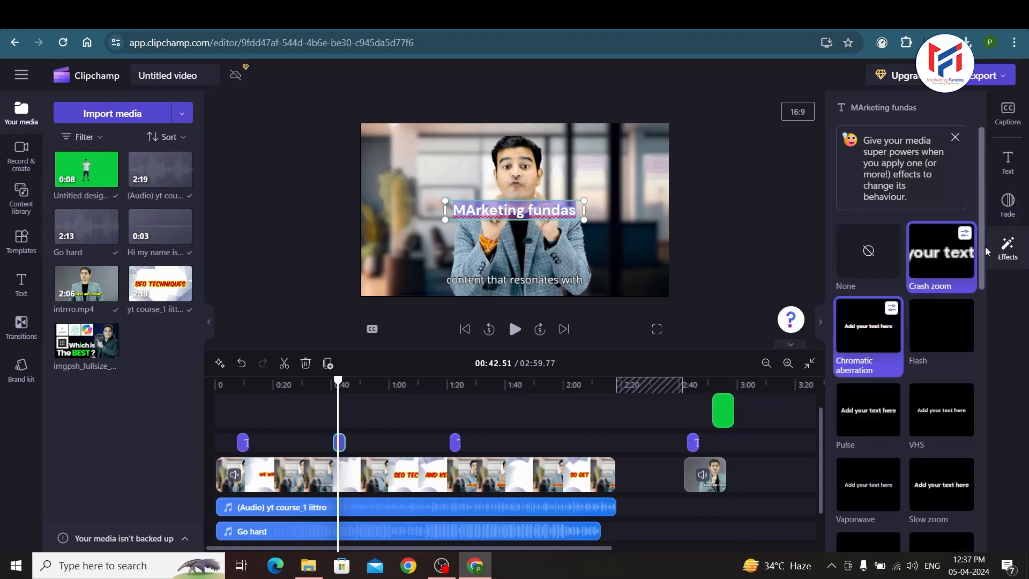
drag(985, 247, 975, 409)
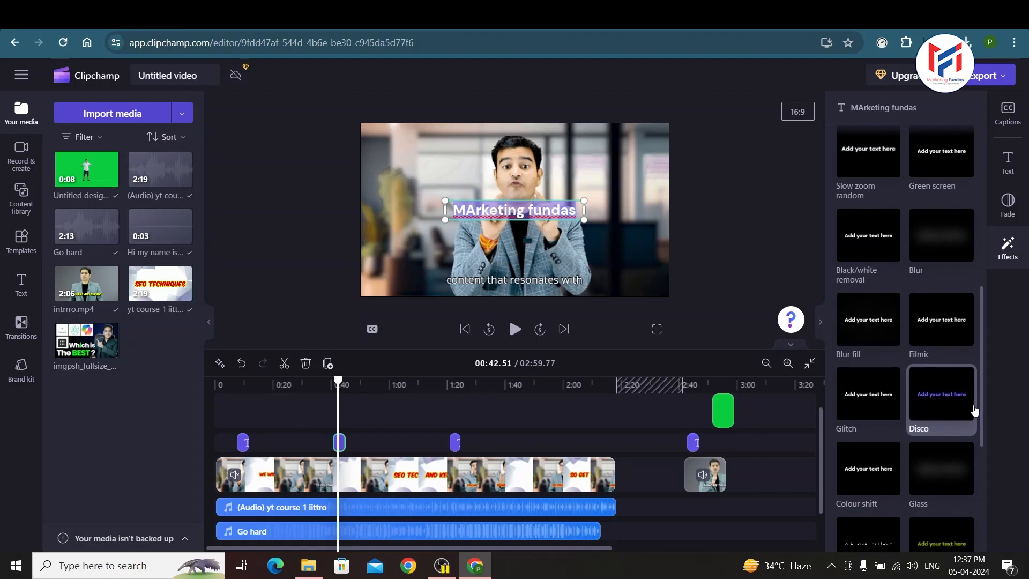
scroll(975, 411, up, 1)
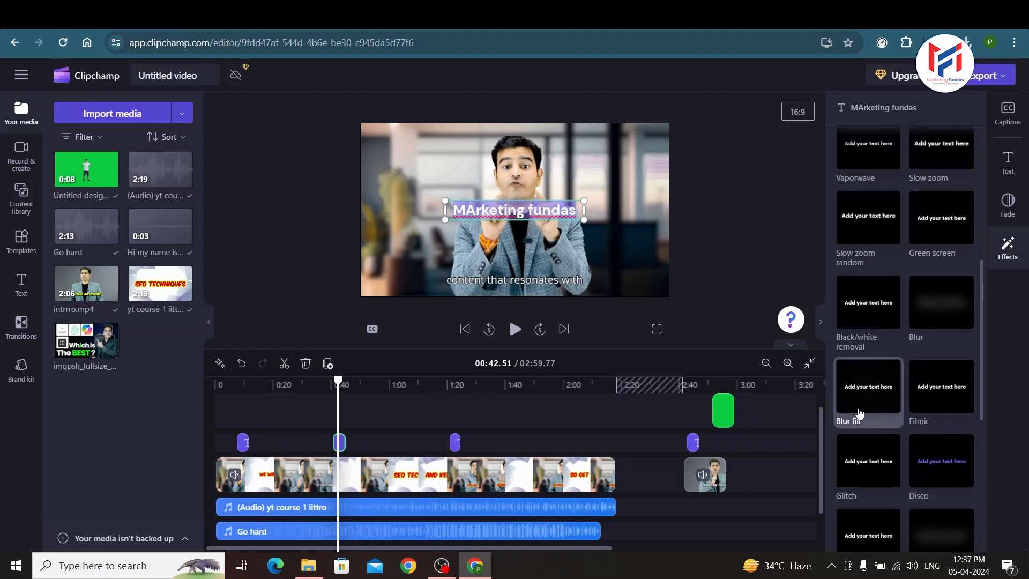
scroll(928, 425, down, 1)
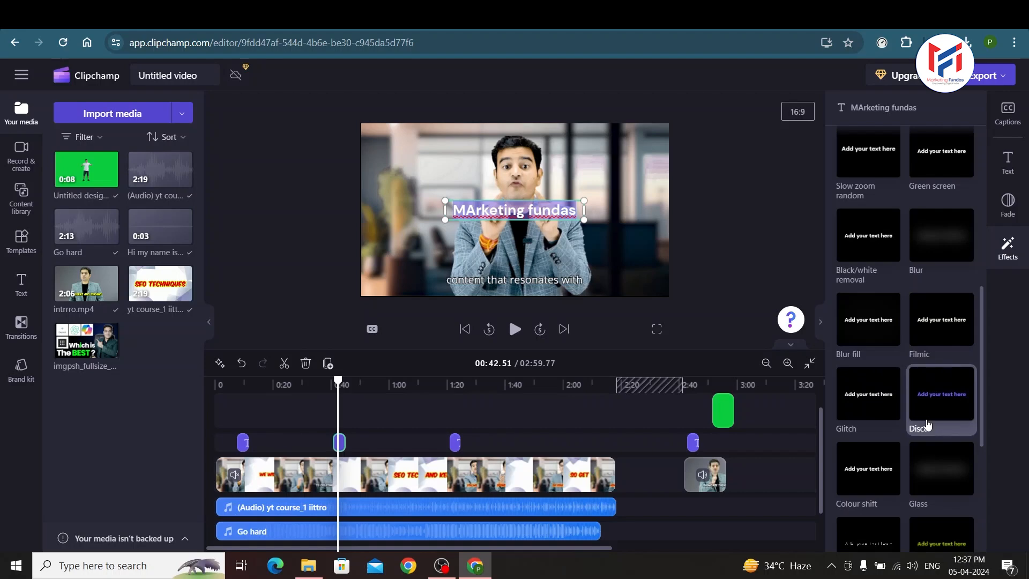
click(449, 487)
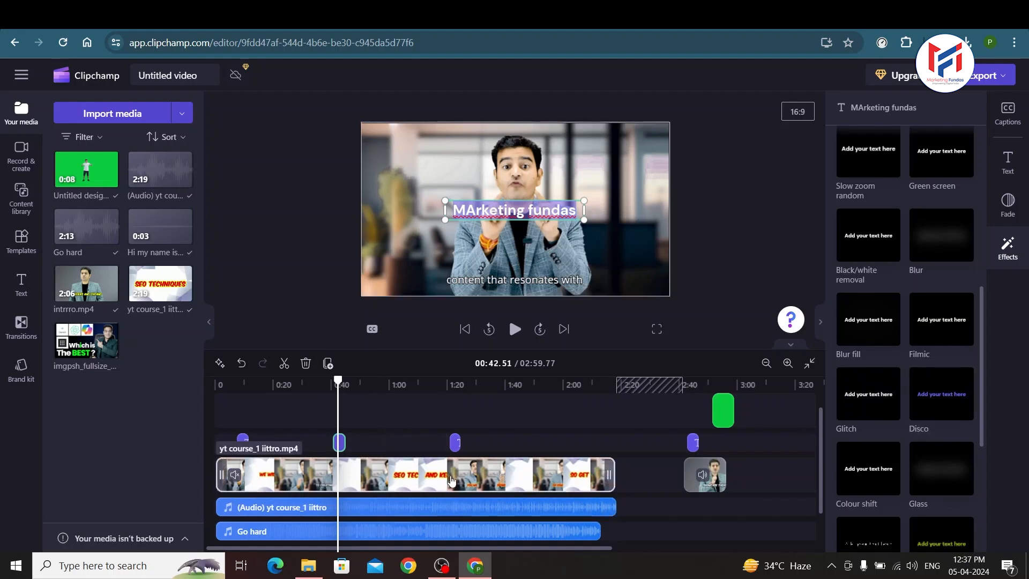
click(417, 398)
drag(979, 363, 987, 214)
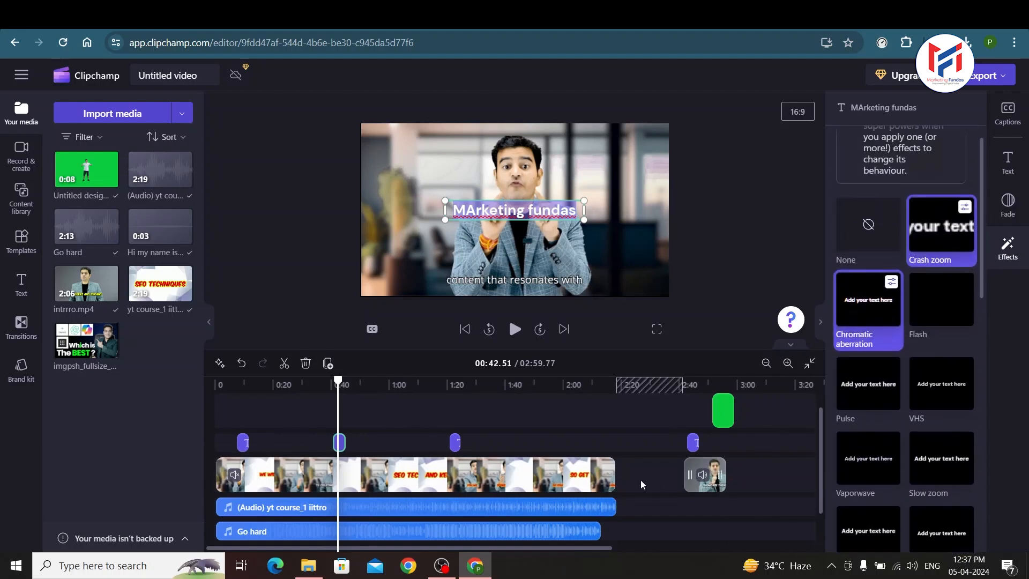
scroll(920, 359, down, 4)
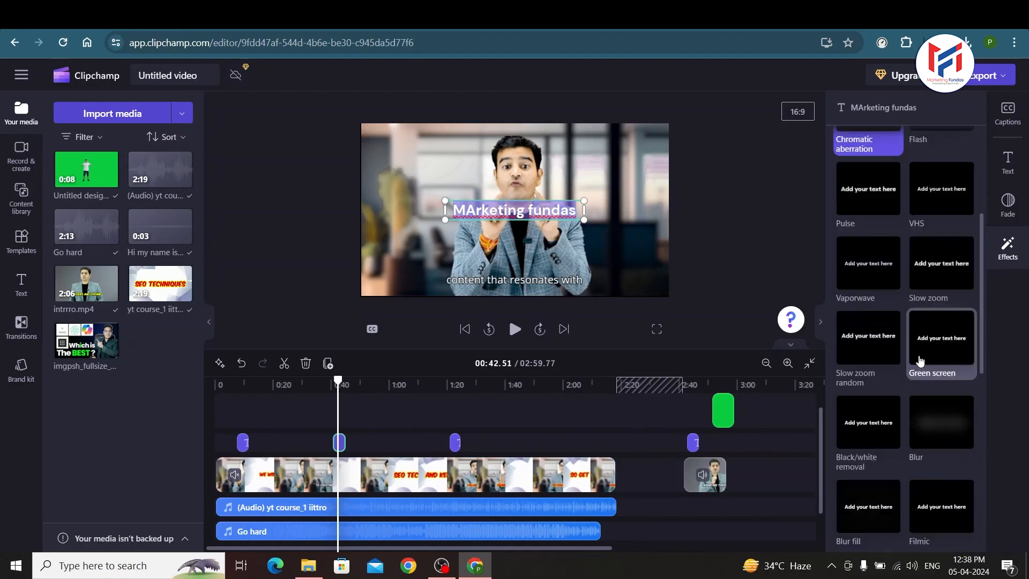
mouse_move(983, 323)
mouse_down()
mouse_move(983, 354)
mouse_move(982, 336)
mouse_up()
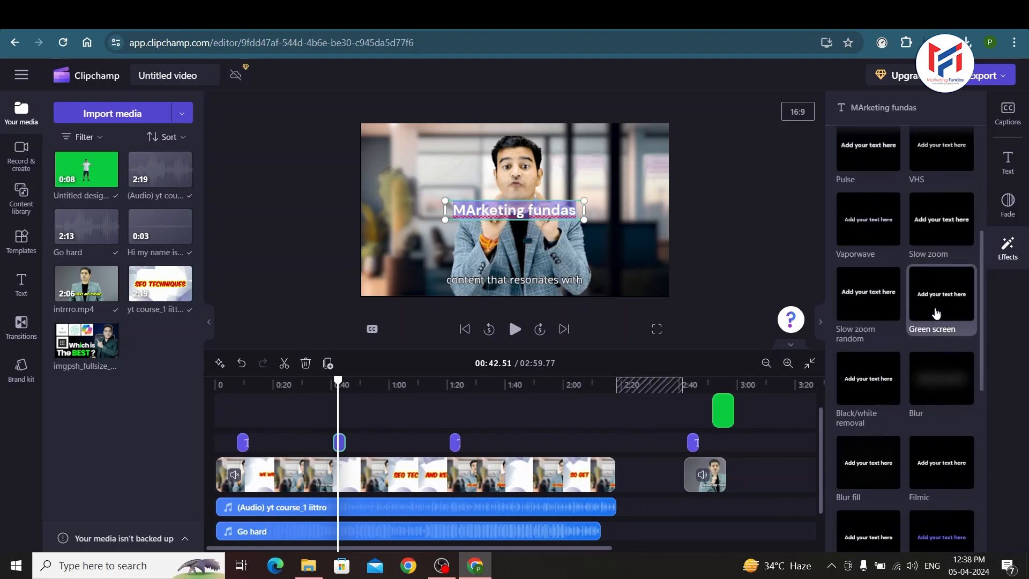
scroll(882, 390, down, 1)
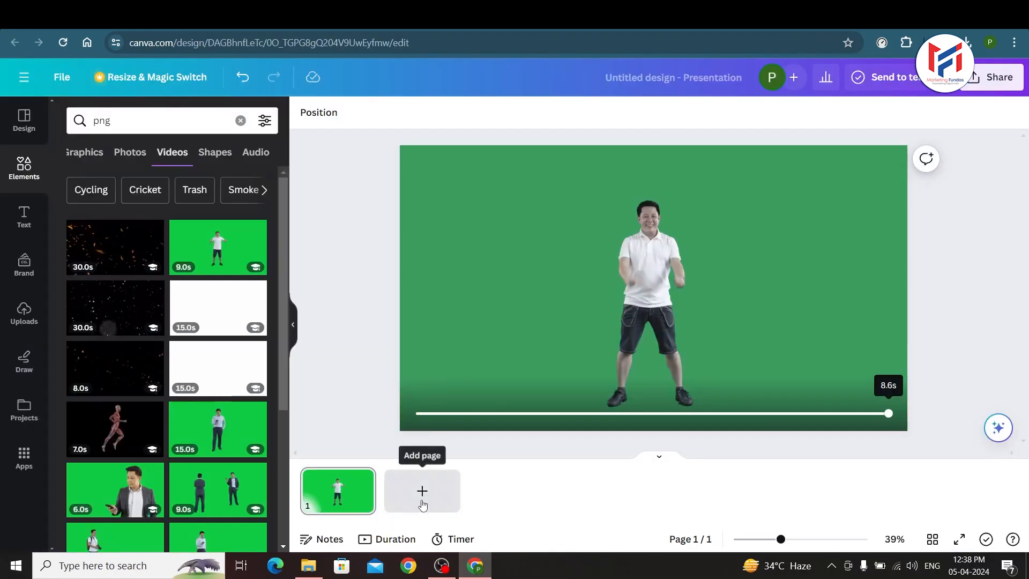
Add a second page to the green-screen Canva design and place the GOLDEN HOUR text style on it
click(422, 504)
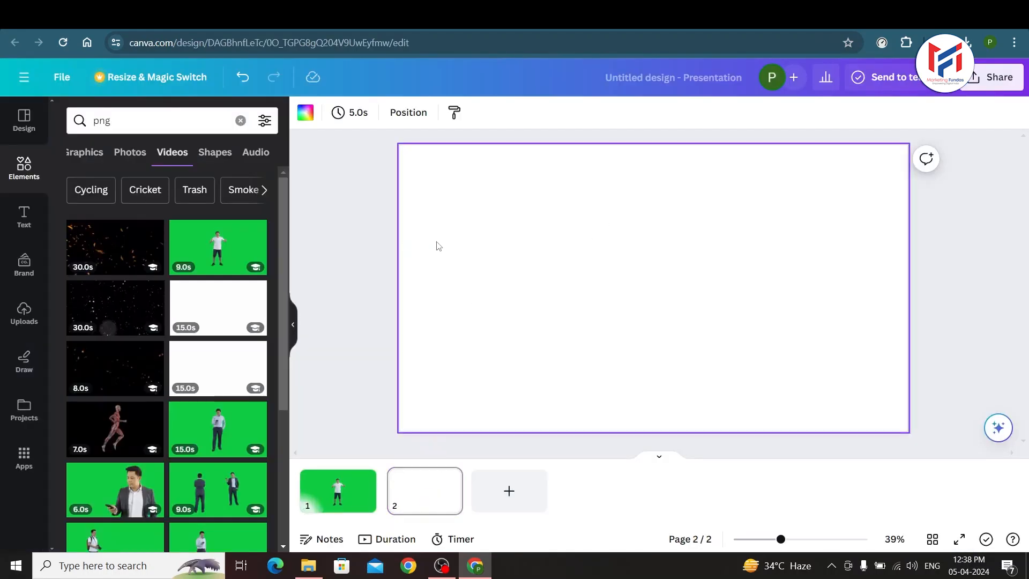
click(24, 217)
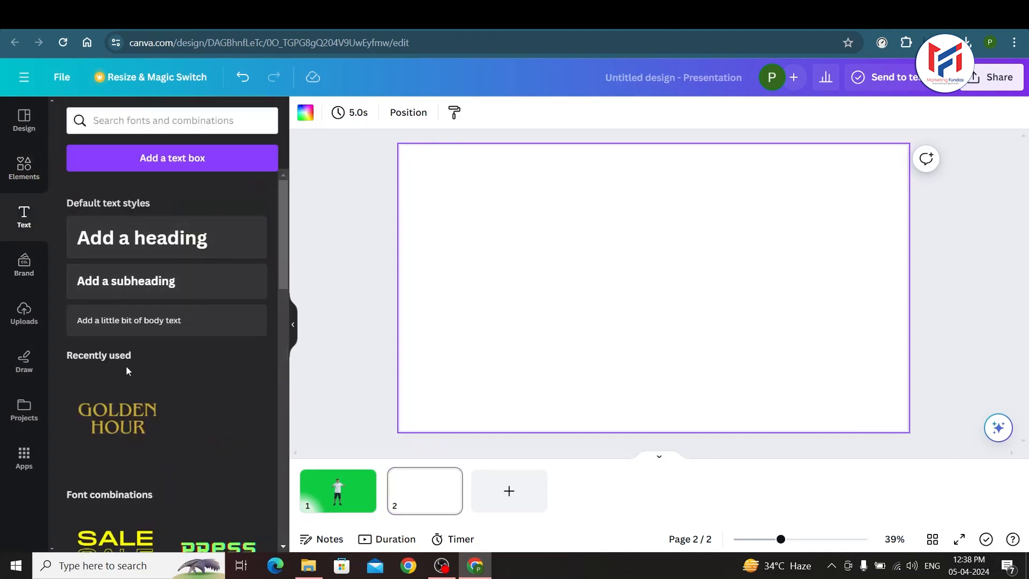
drag(118, 421, 542, 253)
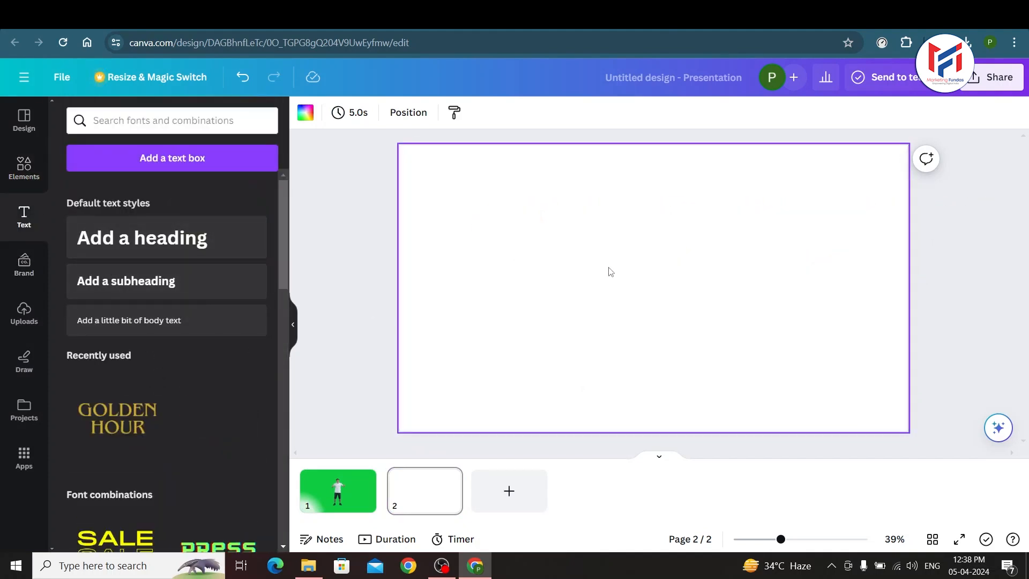
Replace the GOLDEN HOUR text on page 2 with MARKETING on the first line and FUNDAS on the second
double_click(621, 263)
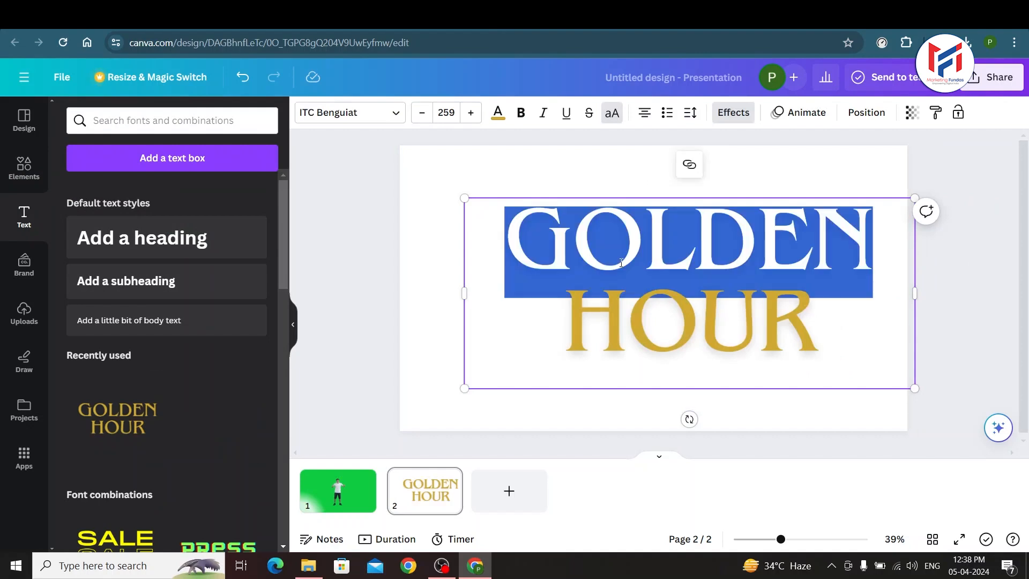
text(MARKETING)
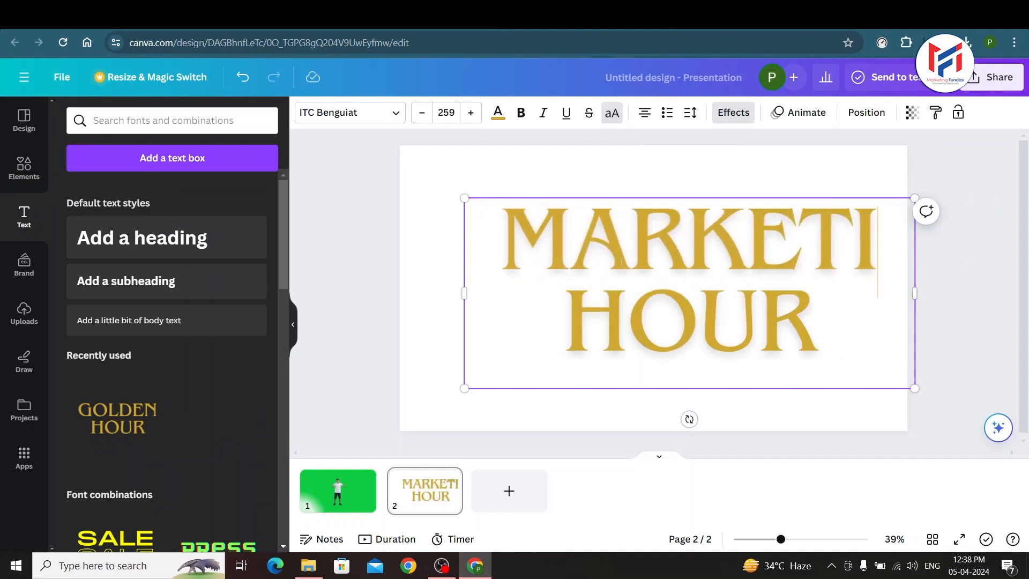
double_click(733, 380)
text(FUNDAS)
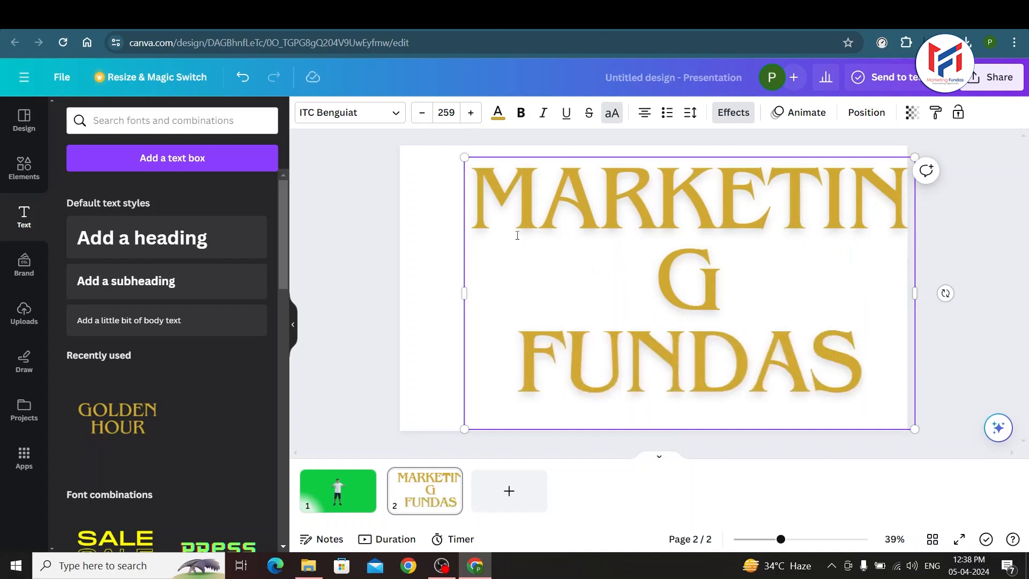
Shrink the MARKETING FUNDAS text to size 172, widen its box so MARKETING fits on one line, and centre it on the page
drag(465, 157, 617, 249)
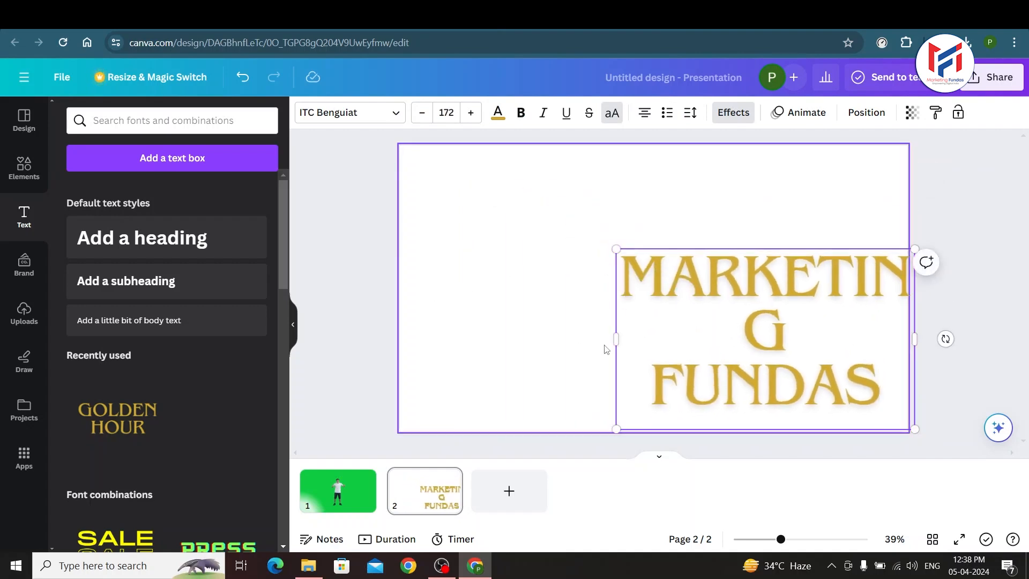
drag(615, 339, 479, 287)
double_click(542, 308)
click(448, 301)
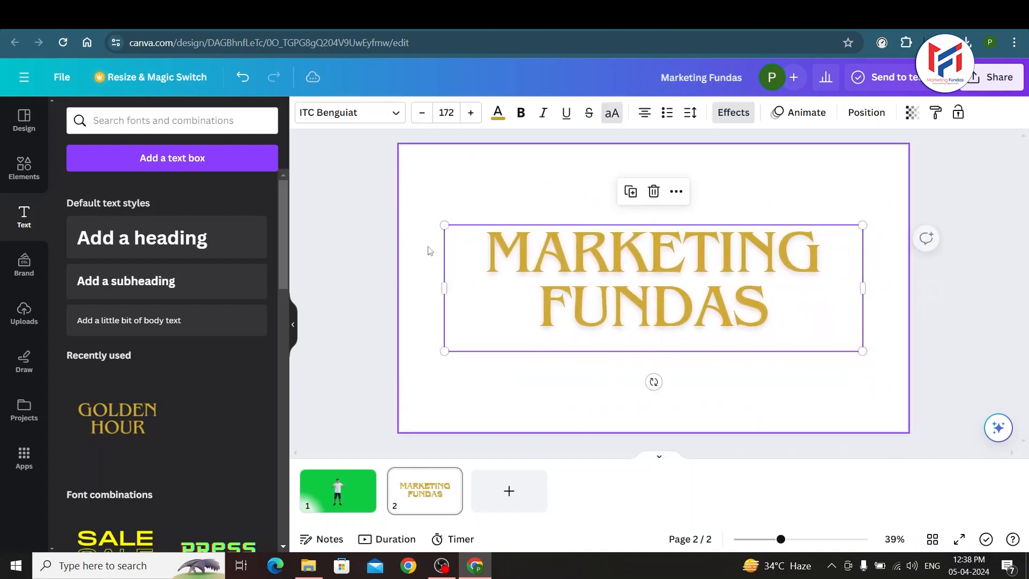
Set the background of page 2 to the light green default solid color
click(423, 199)
click(305, 114)
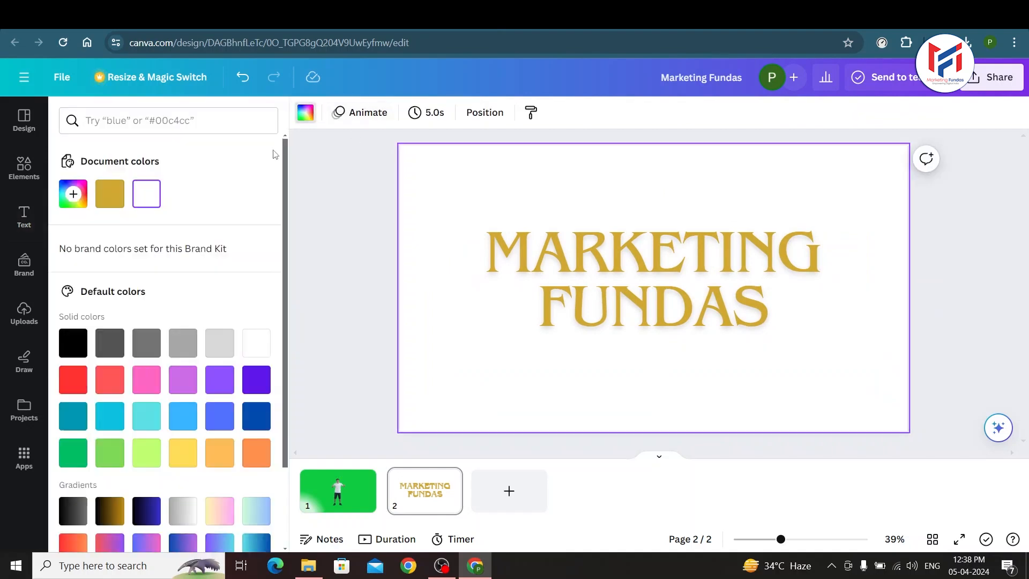
click(120, 457)
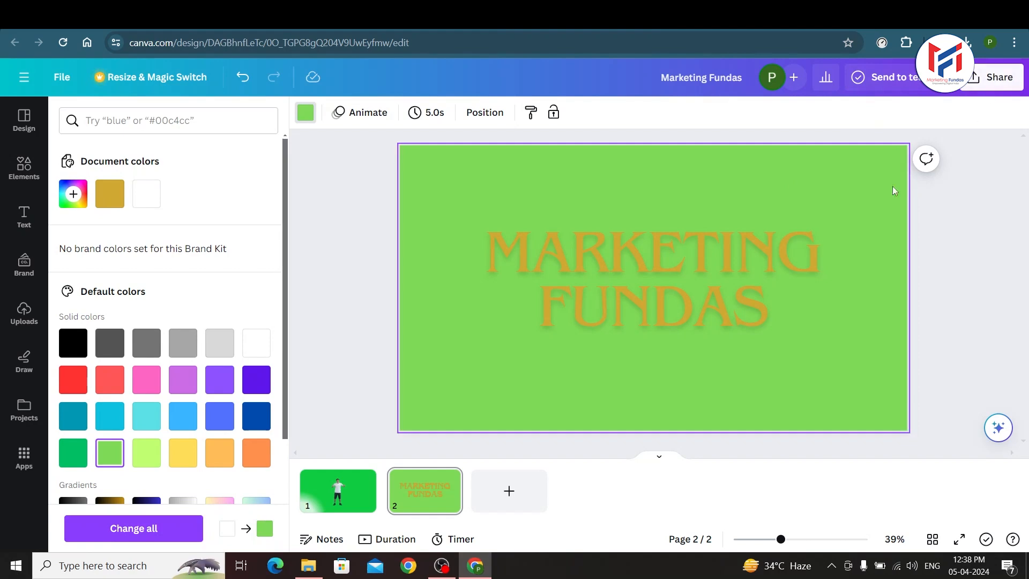
Change the color of the MARKETING FUNDAS text to the bright red default solid color
click(697, 262)
click(497, 112)
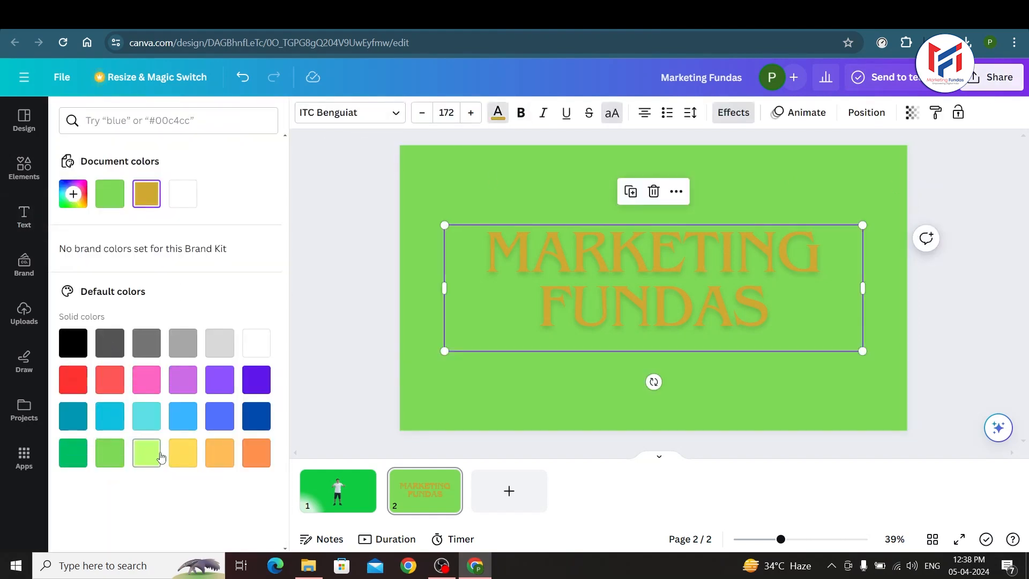
click(85, 381)
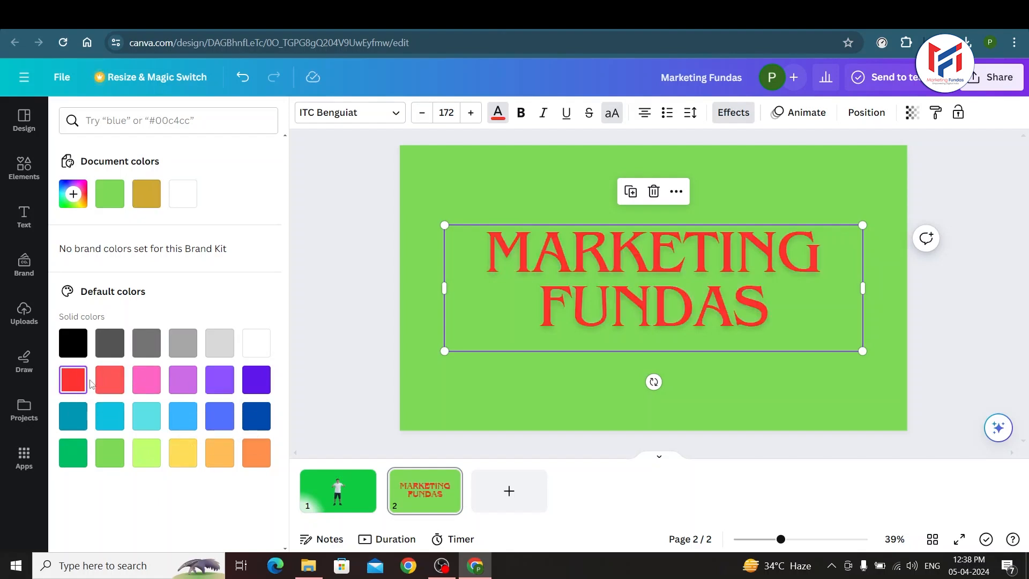
click(356, 330)
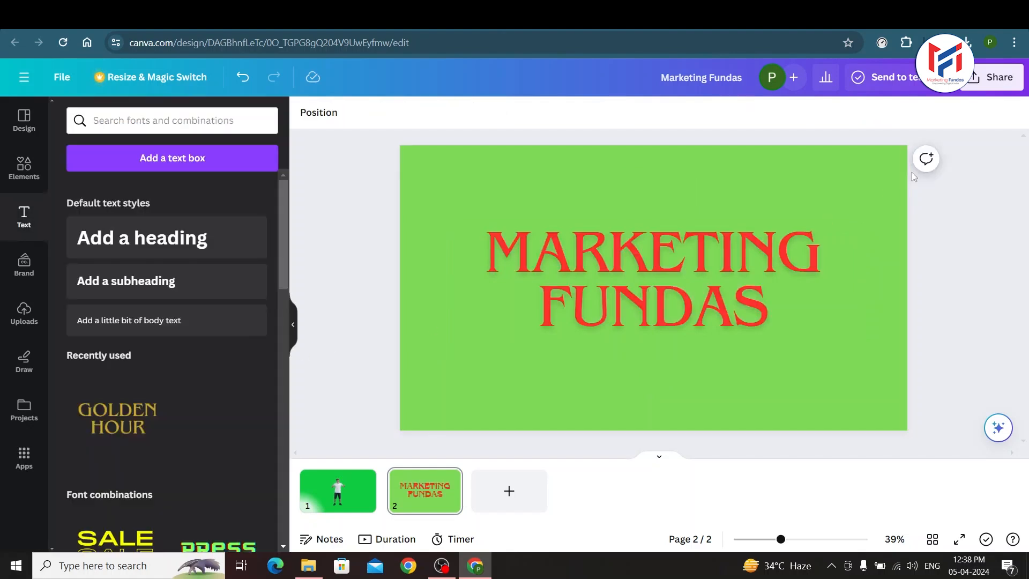
Download only page 2 of the design as a JPG image
click(997, 86)
click(837, 423)
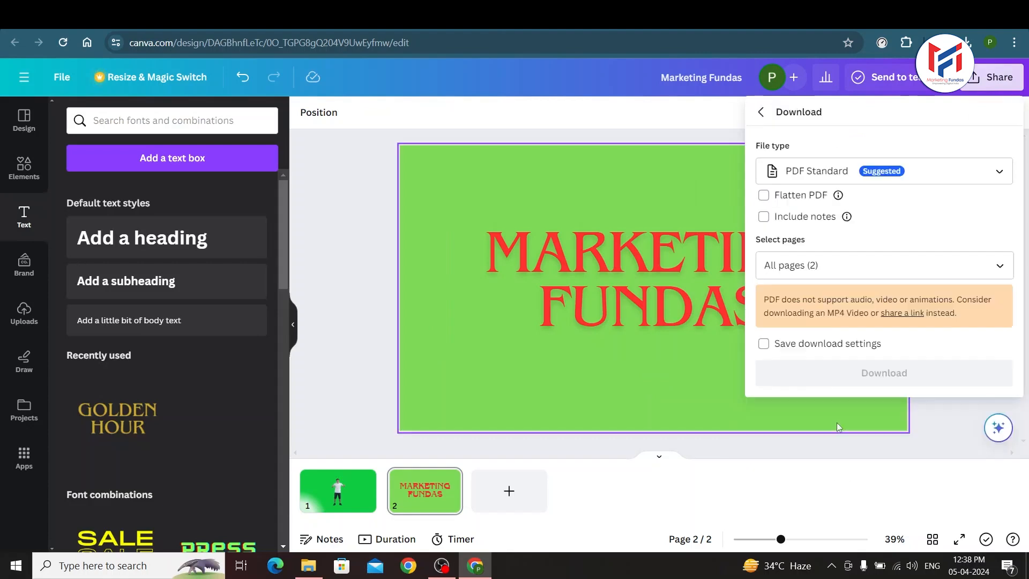
click(806, 265)
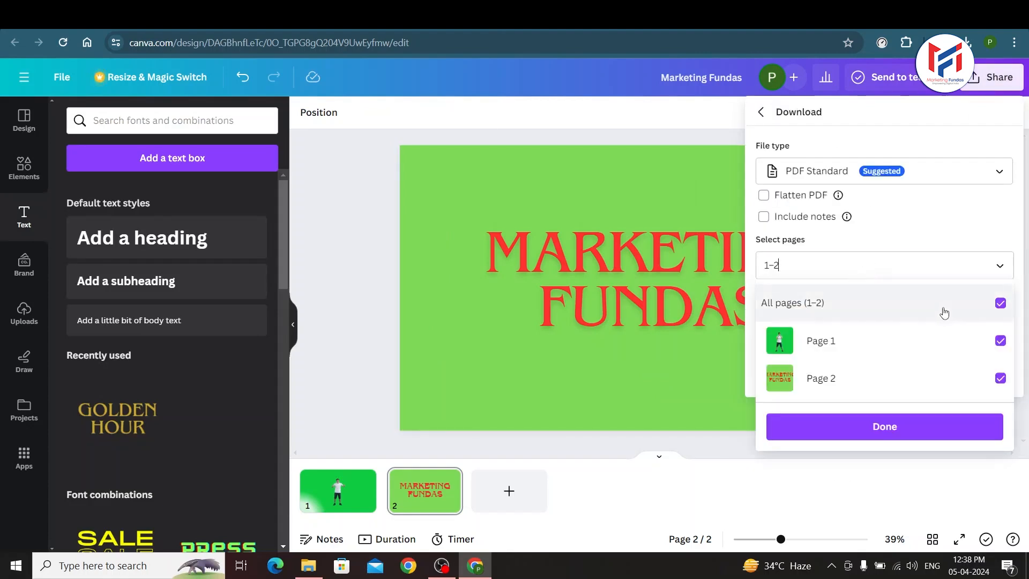
click(1000, 304)
click(1001, 378)
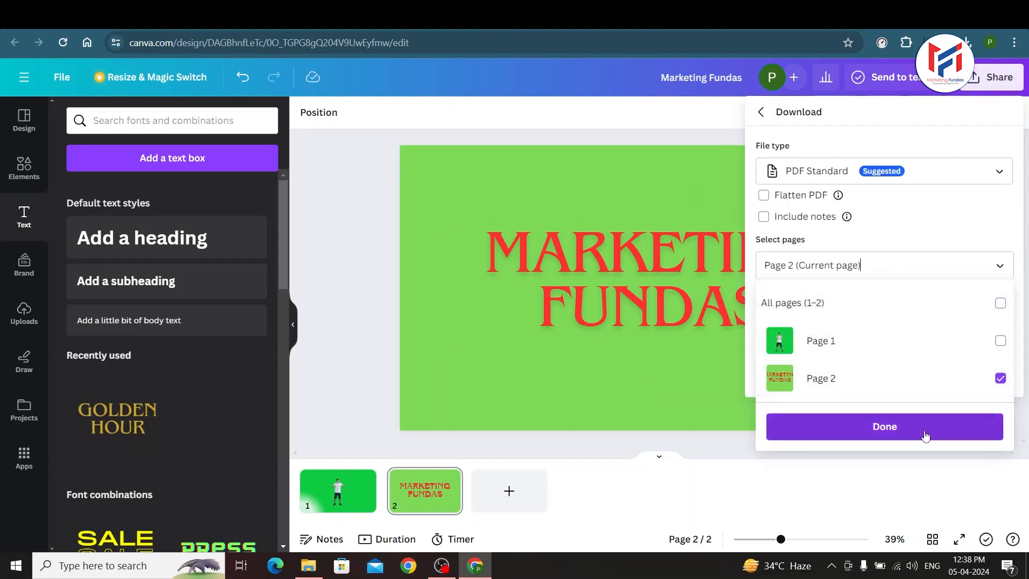
click(925, 427)
click(826, 172)
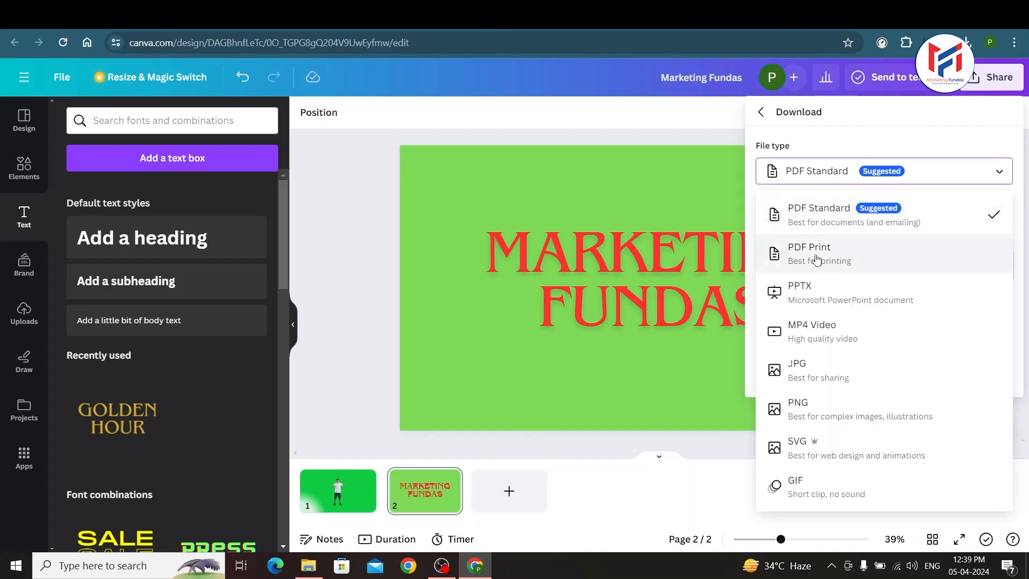
click(808, 371)
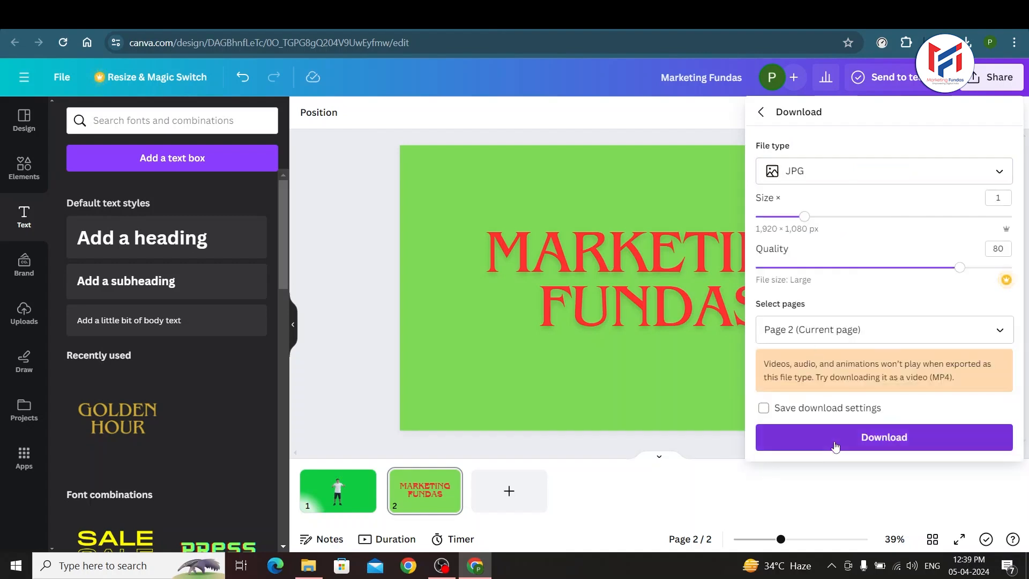
click(835, 447)
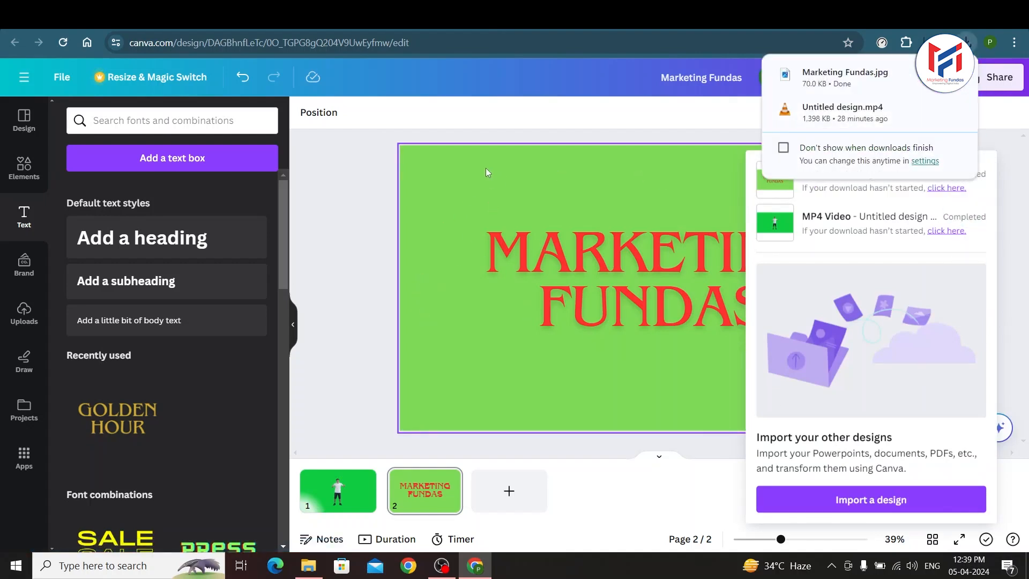
key(alt+Tab)
key(alt+shift+Tab)
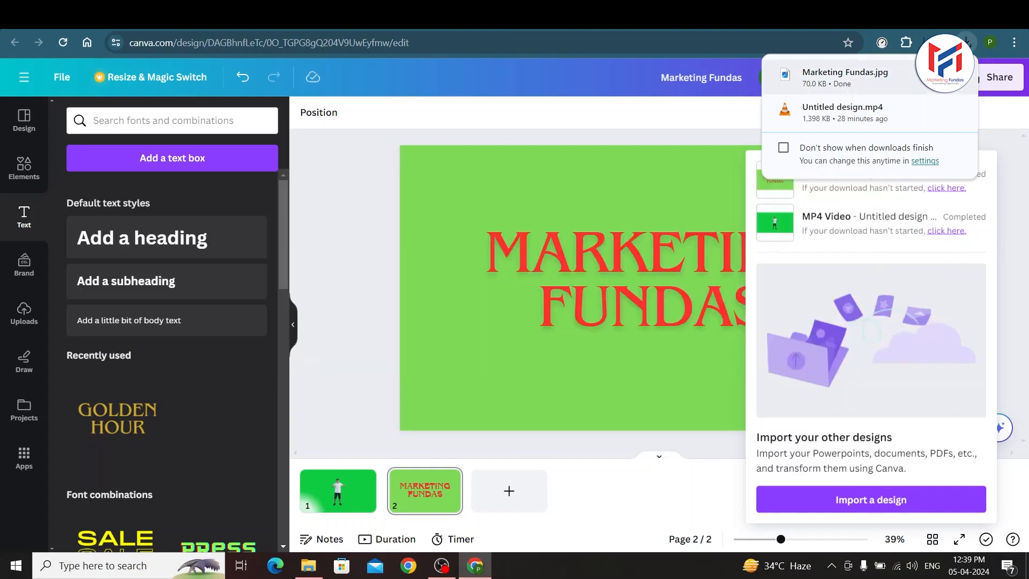
Switch to the Clipchamp project and import the Marketing Fundas image from the Downloads folder into the media library
key(alt+Tab)
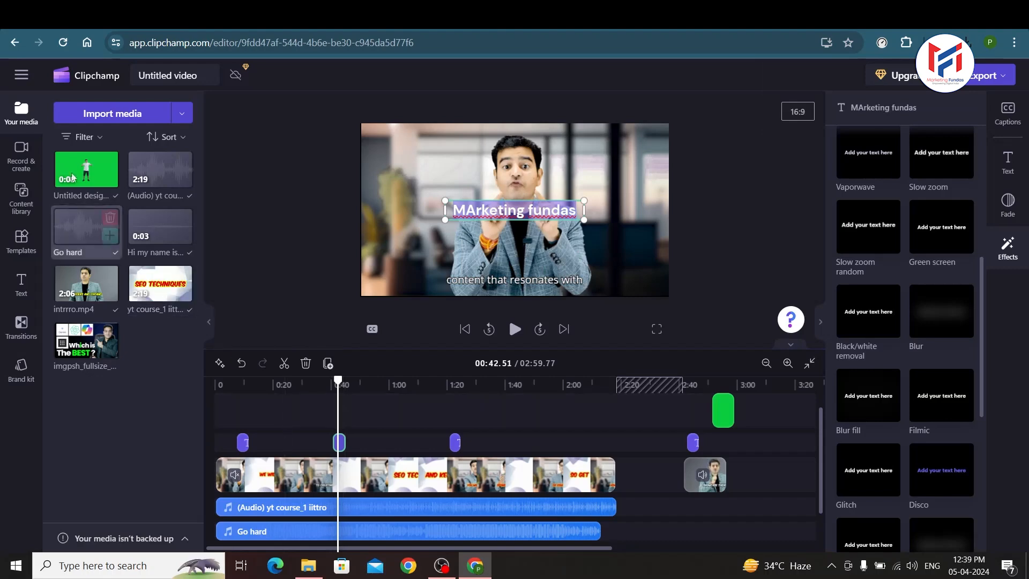
click(71, 120)
click(268, 159)
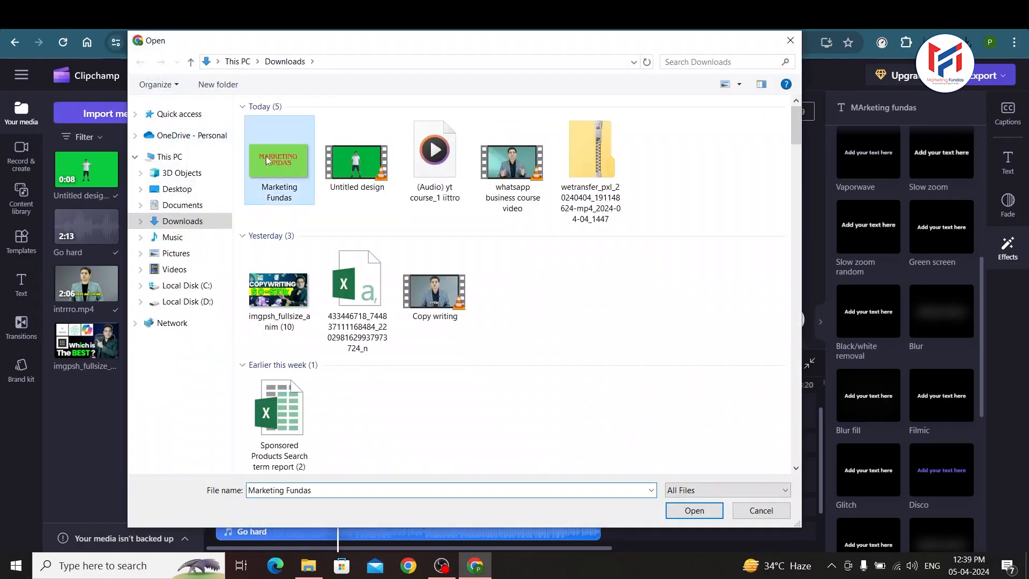
click(690, 511)
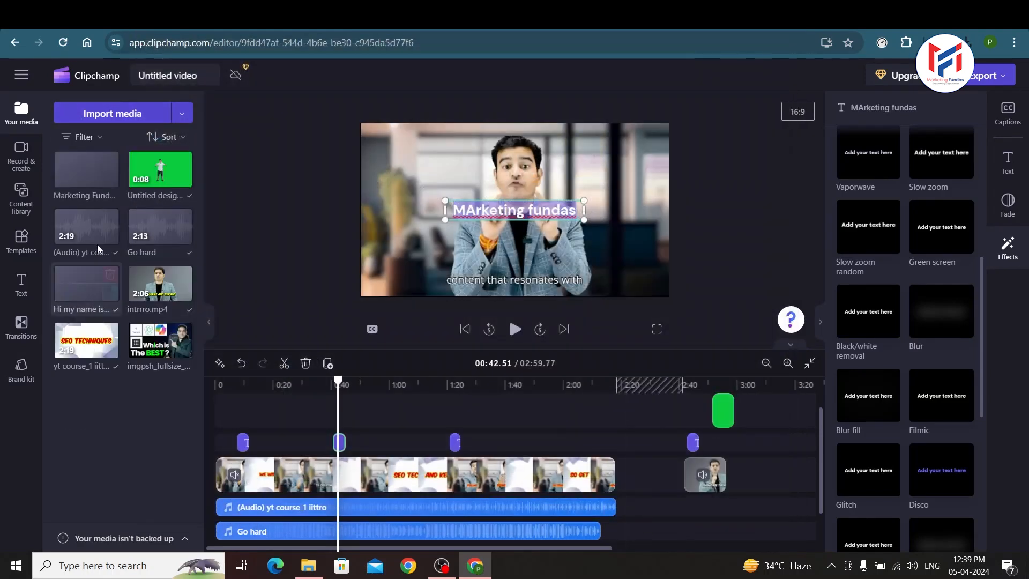
Place the Marketing Fundas image on a track above the main video, near its end at about 2:14, and preview it
drag(76, 193, 577, 456)
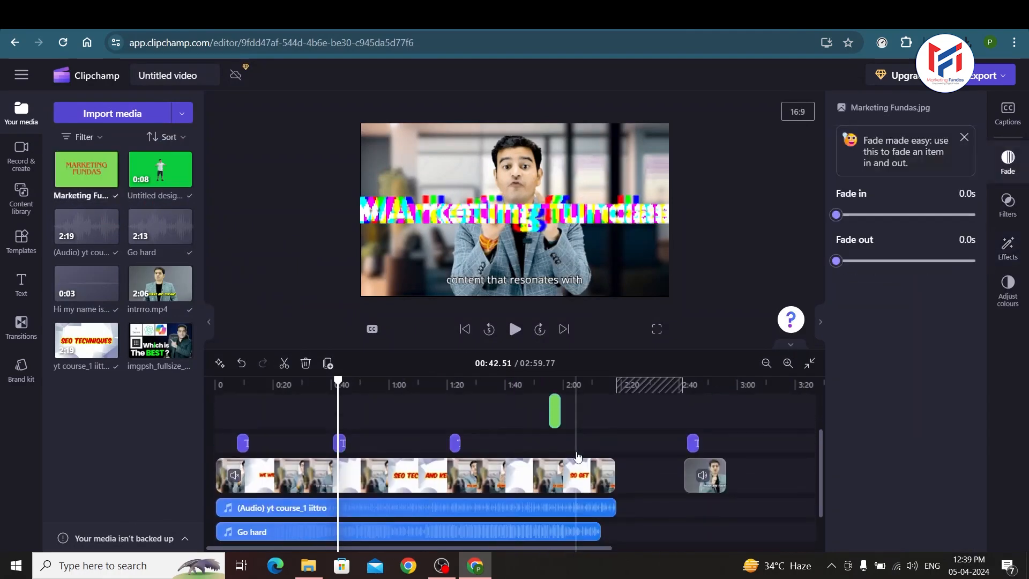
drag(556, 418, 607, 416)
click(599, 397)
key(space)
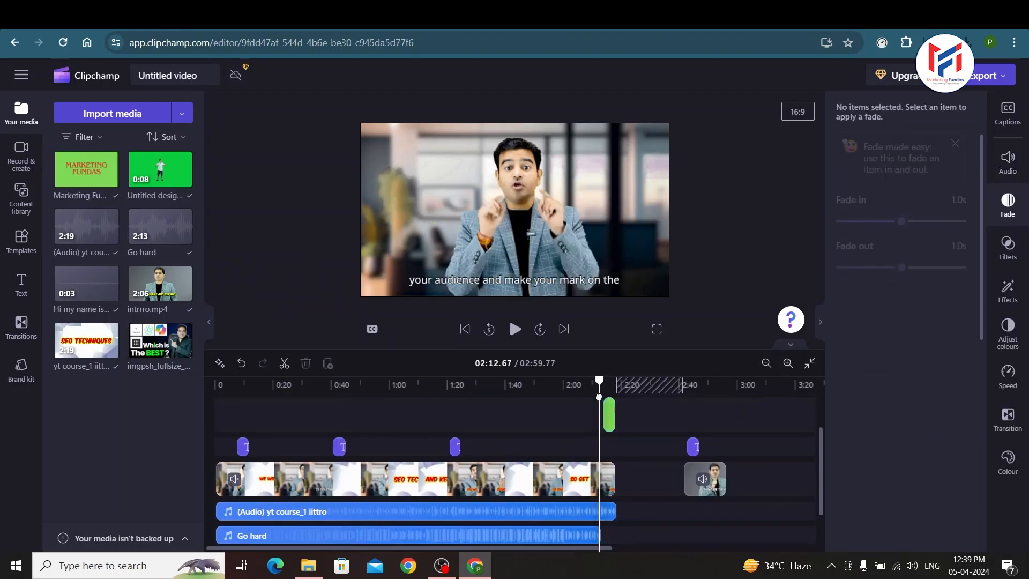
key(space)
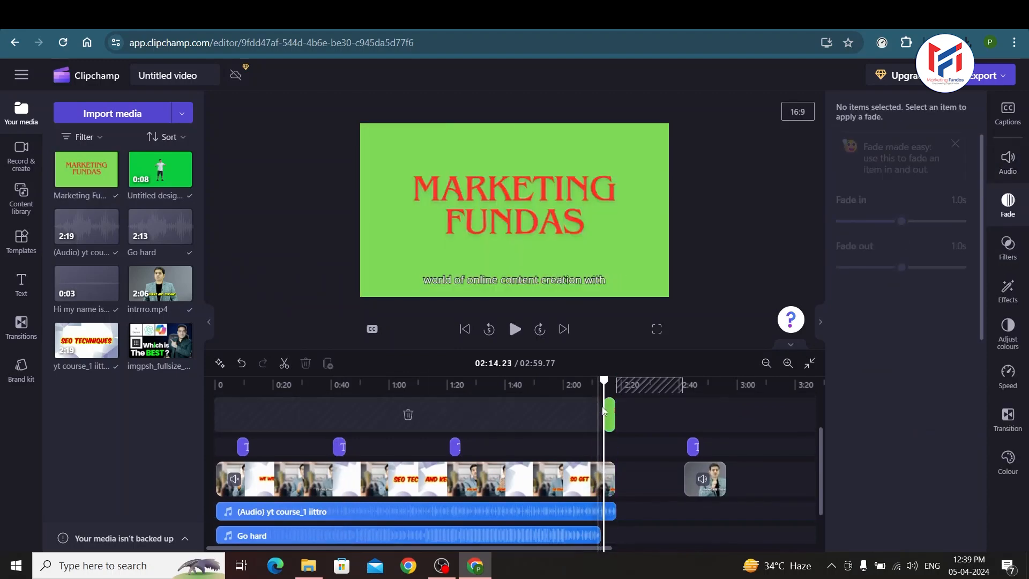
Apply the Green screen effect to the Marketing Fundas image and play the overlaid section
click(611, 414)
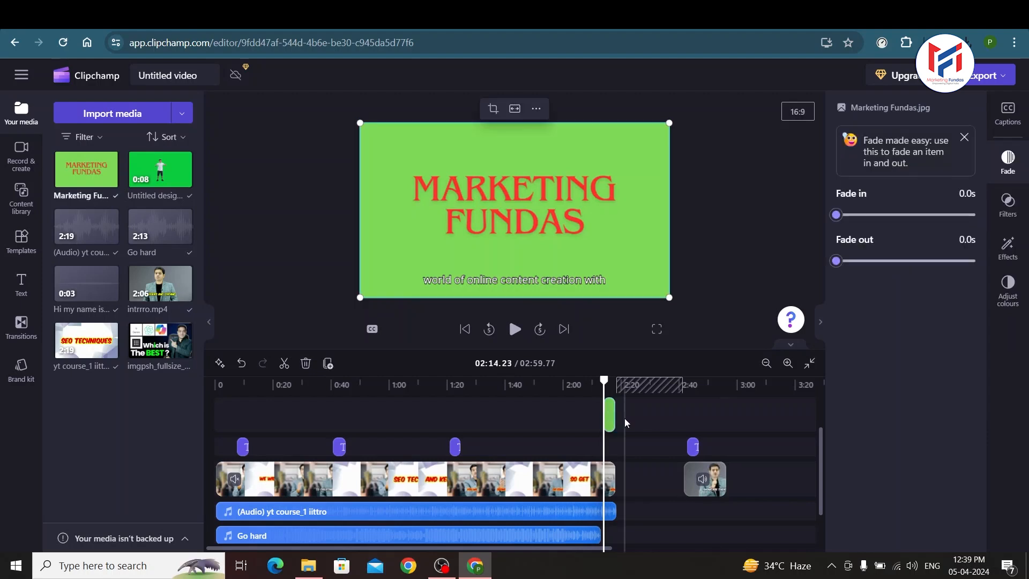
click(1007, 248)
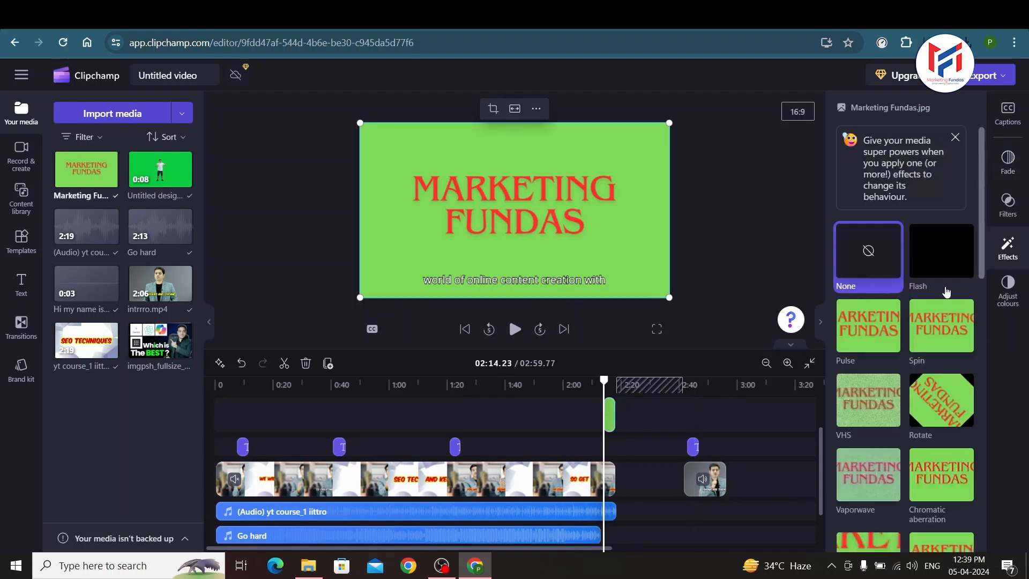
scroll(943, 322, down, 2)
scroll(943, 322, down, 3)
click(942, 304)
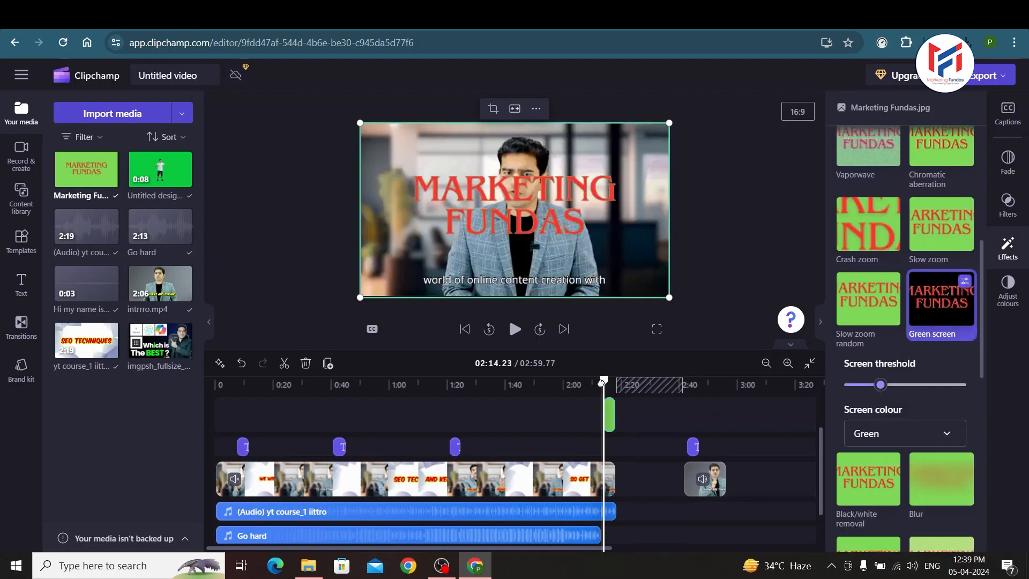
drag(603, 381, 601, 380)
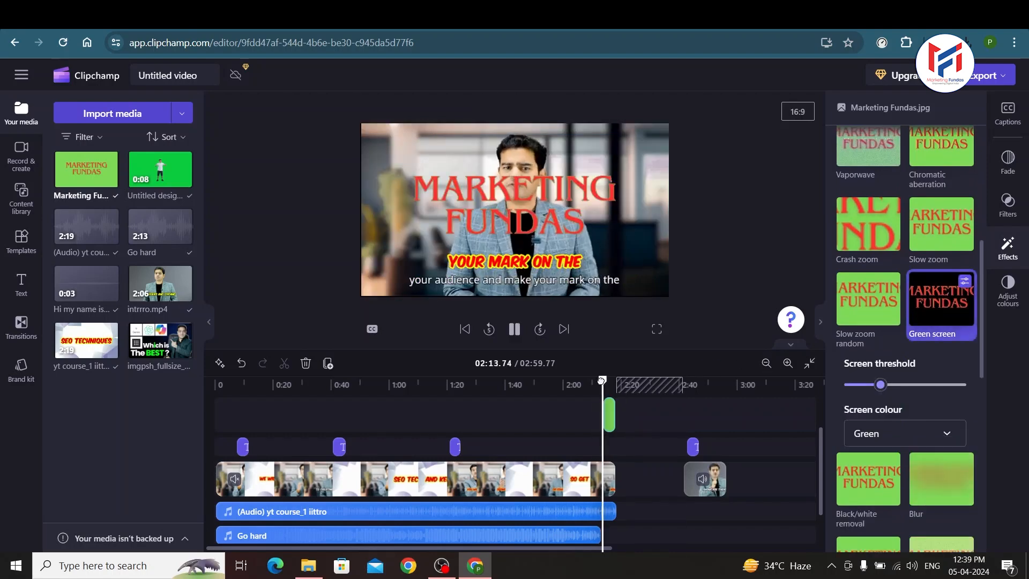
key(space)
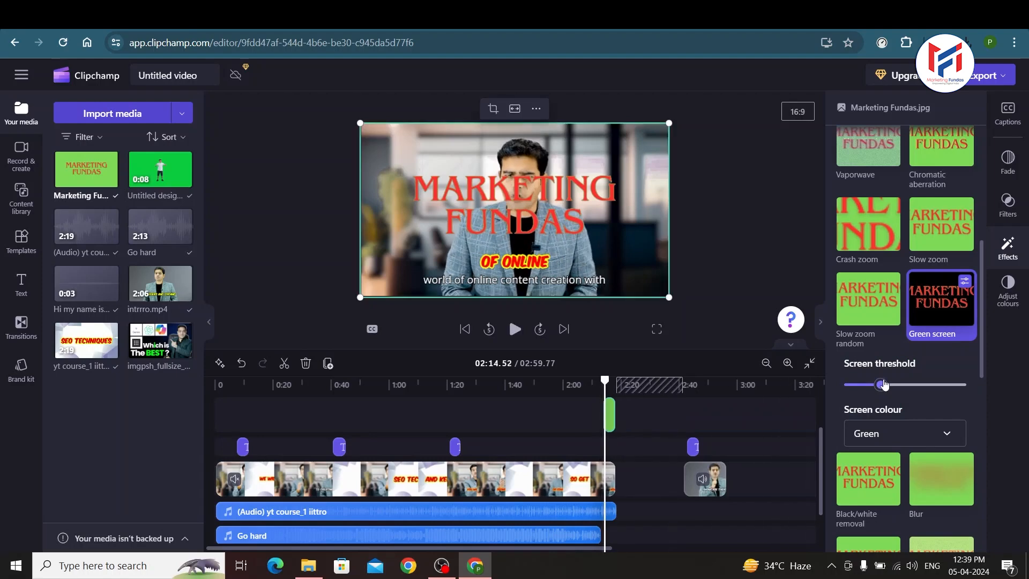
Raise the green screen threshold of the Marketing Fundas overlay slightly and check it in full-screen playback
mouse_move(895, 385)
mouse_down()
mouse_move(904, 386)
mouse_move(892, 386)
mouse_up()
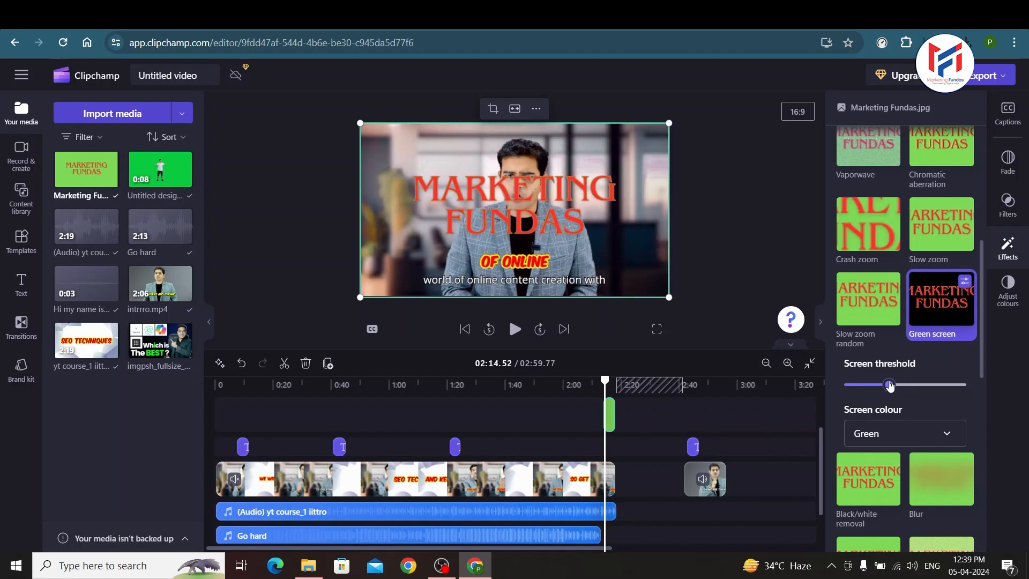
click(657, 329)
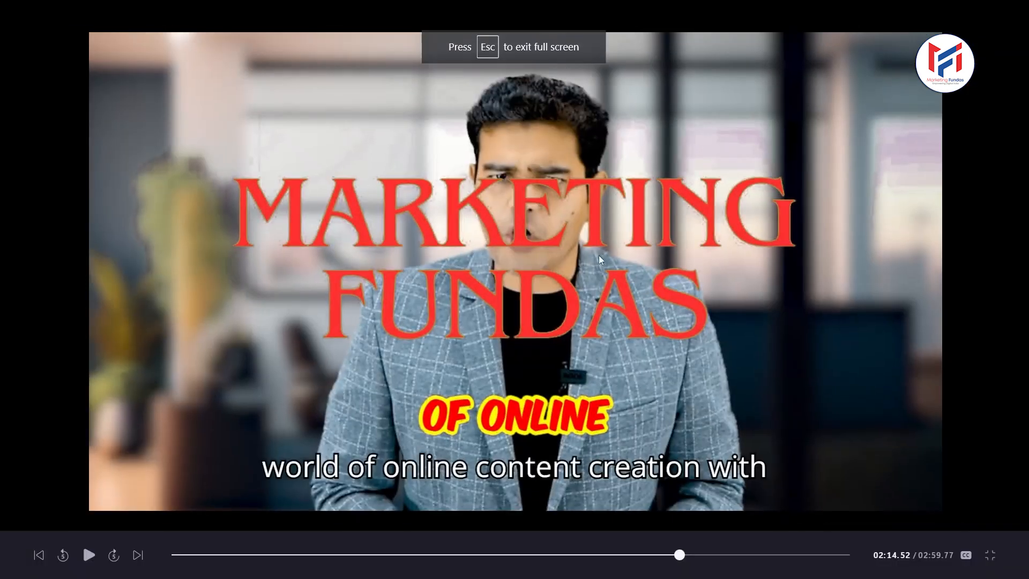
key(Escape)
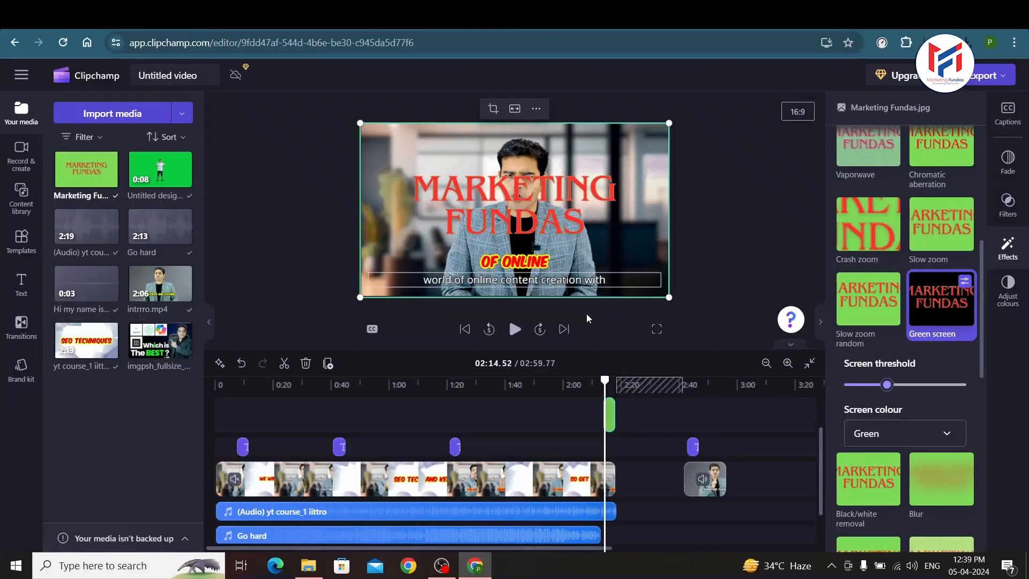
key(space)
key(space)
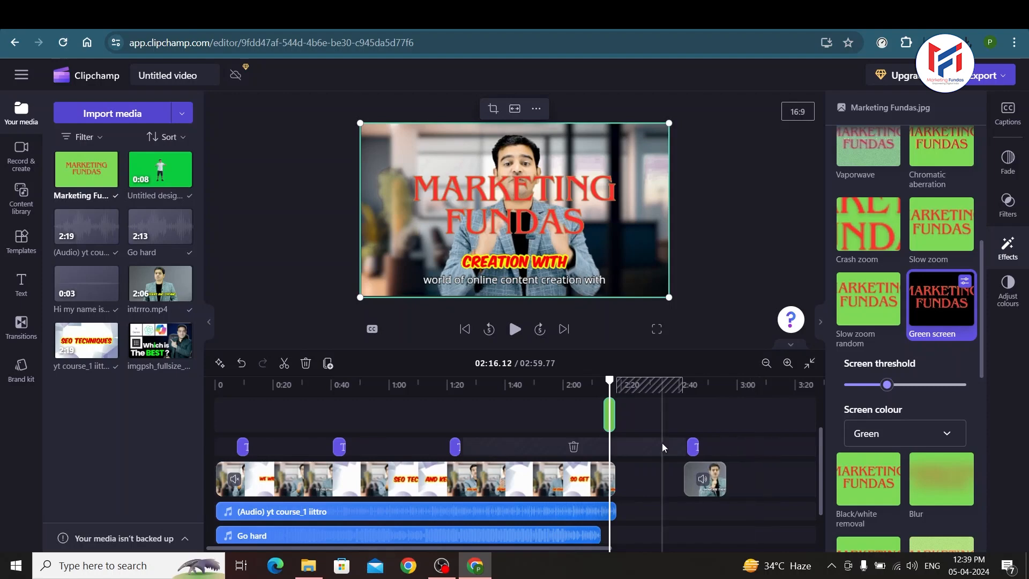
click(1009, 292)
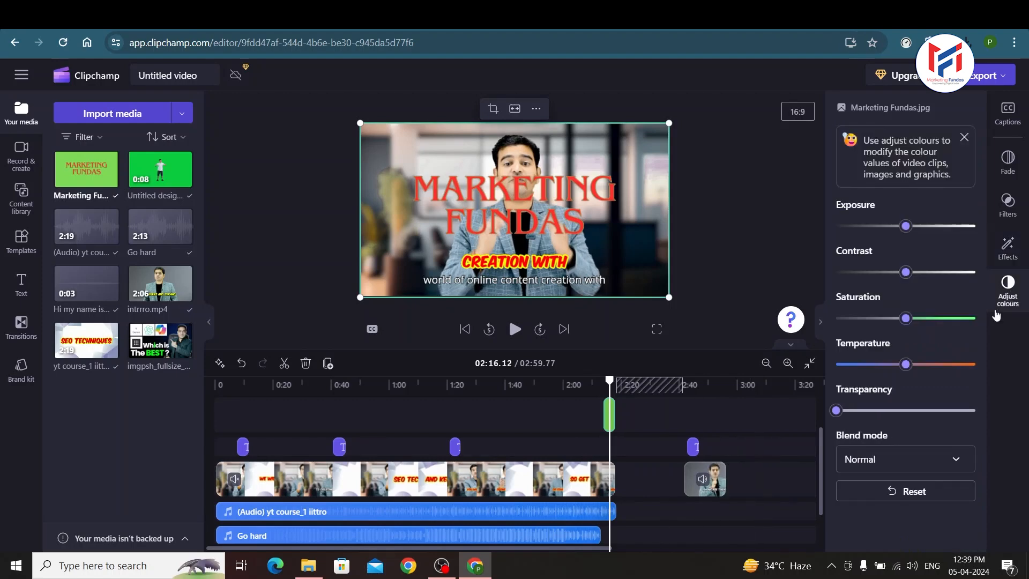
click(738, 276)
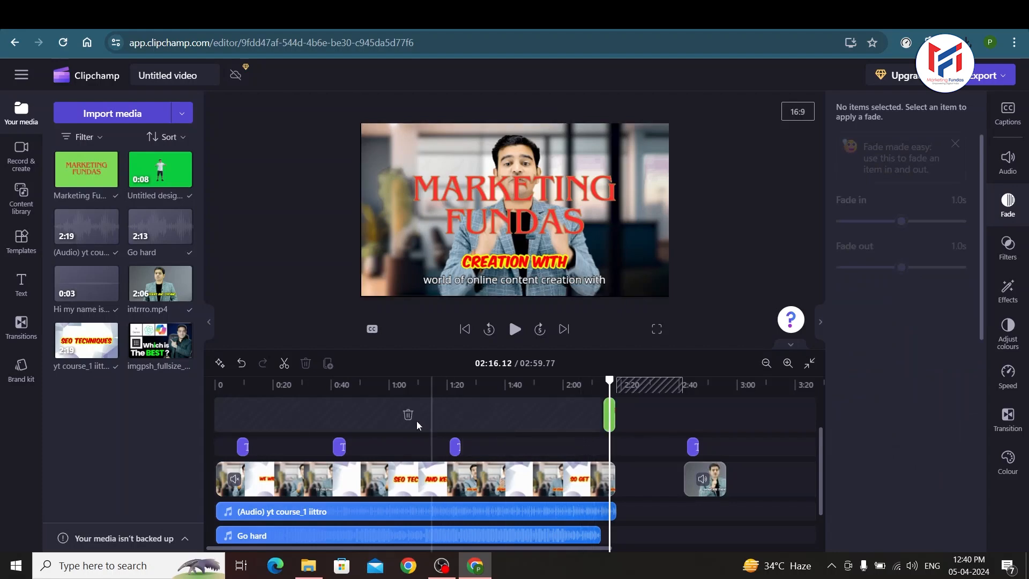
Collapse the media library and the property panel to give the timeline the full width
click(209, 328)
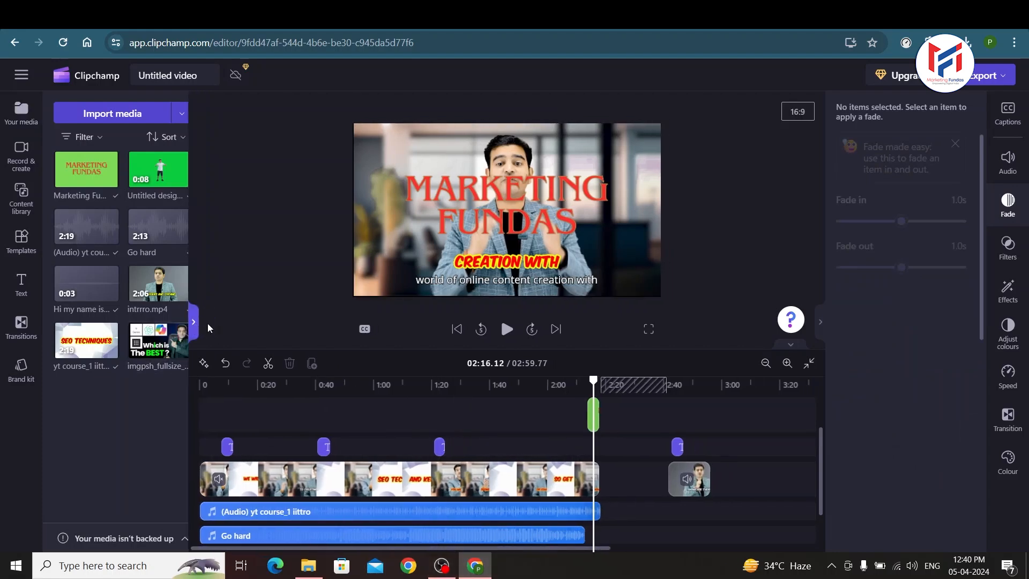
click(823, 324)
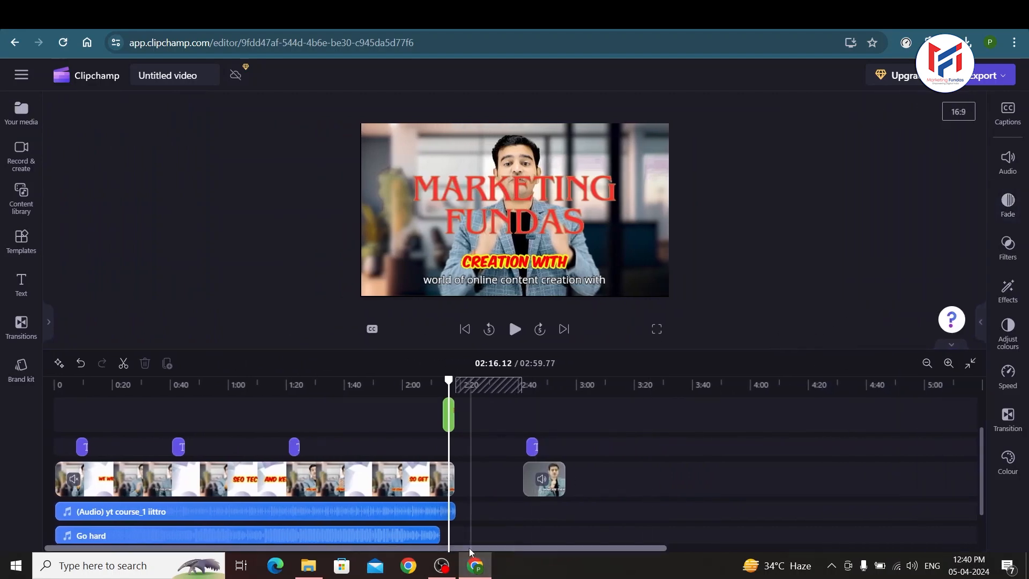
click(982, 324)
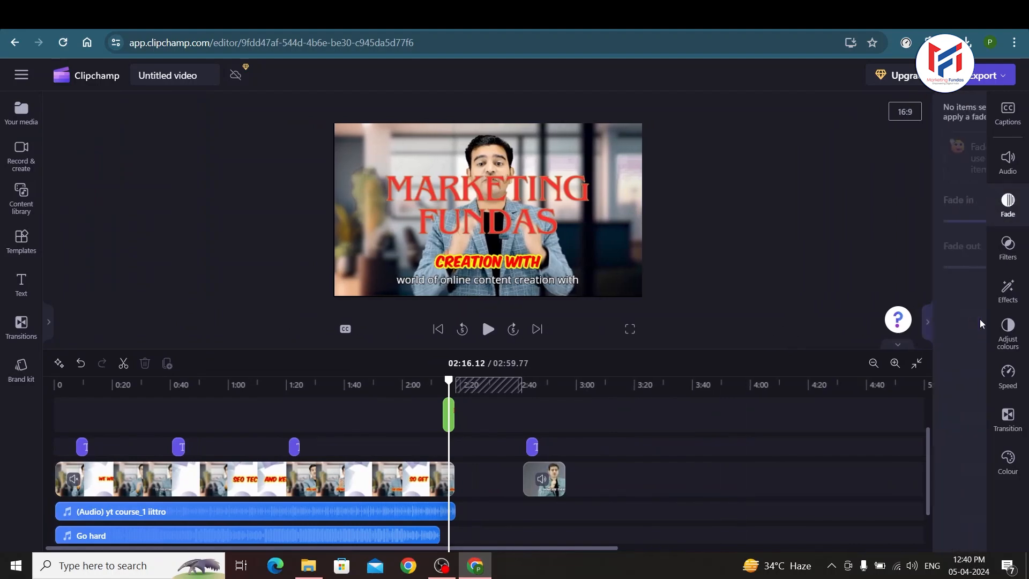
click(820, 324)
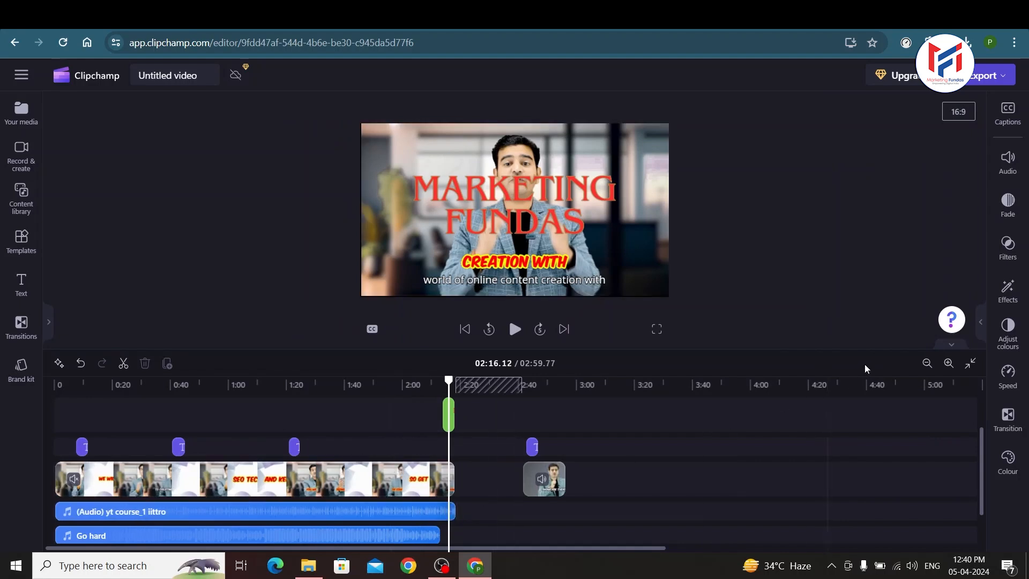
Examine the clips, titles and audio tracks along the whole timeline at different zoom levels
click(953, 368)
click(953, 368)
click(952, 368)
click(952, 368)
click(952, 368)
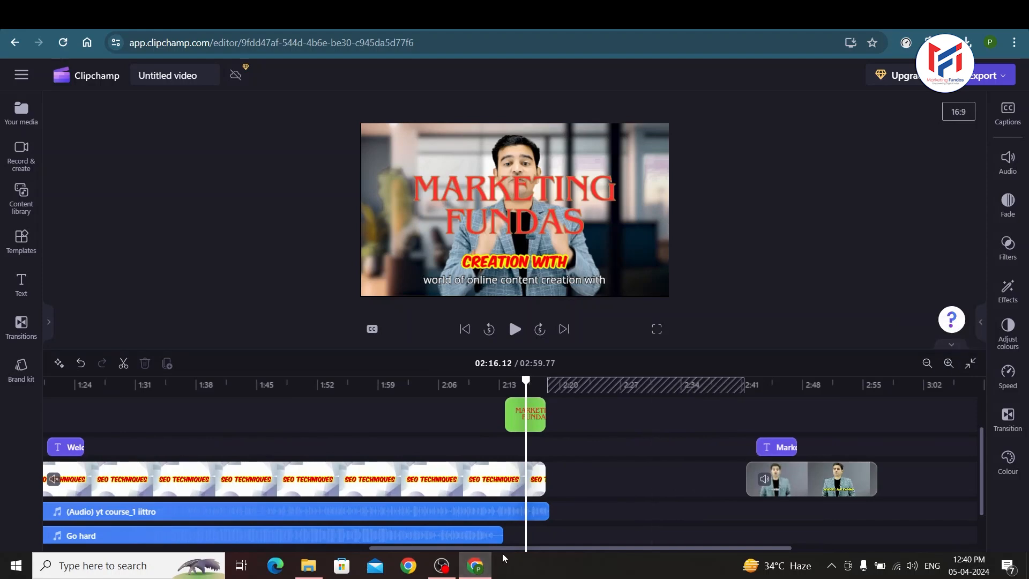
drag(386, 543, 322, 552)
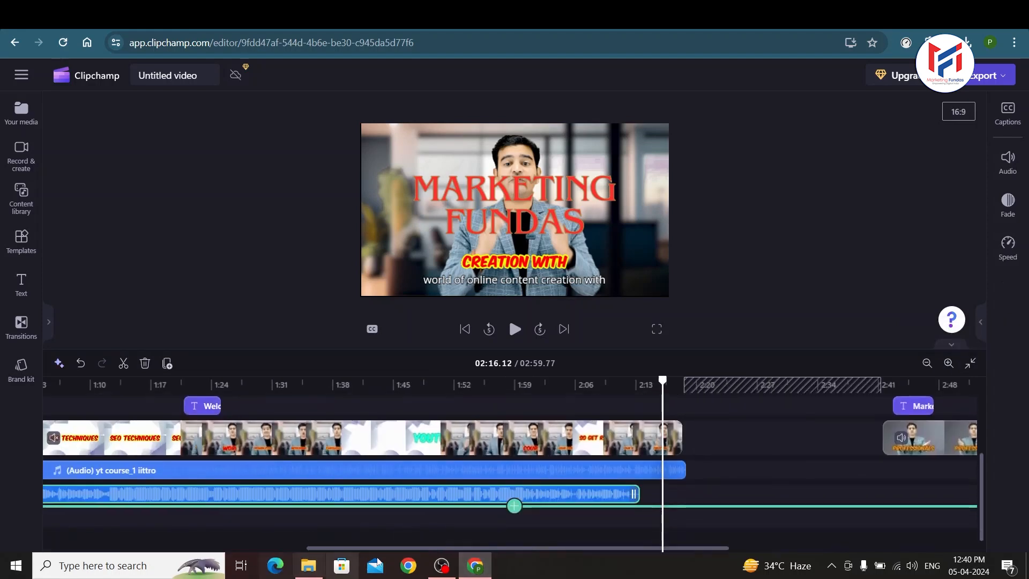
drag(404, 549, 113, 549)
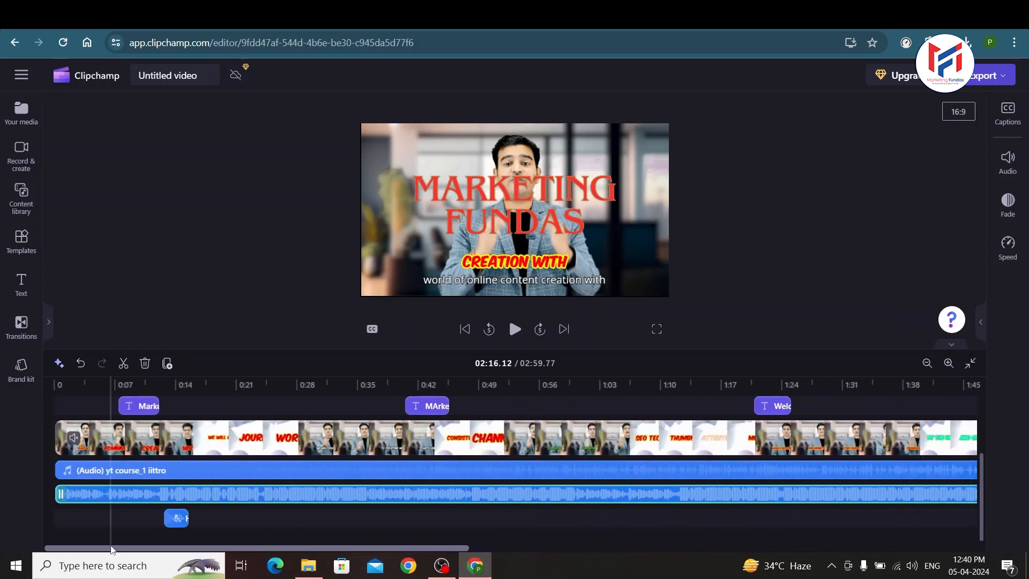
key(minus)
key(plus)
key(plus)
key(plus)
key(plus)
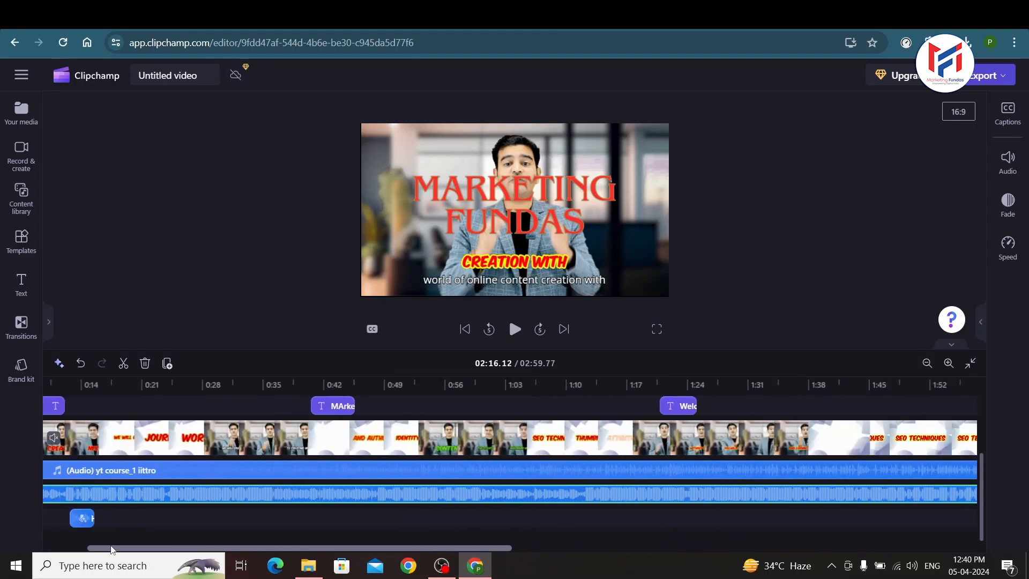
key(minus)
key(minus)
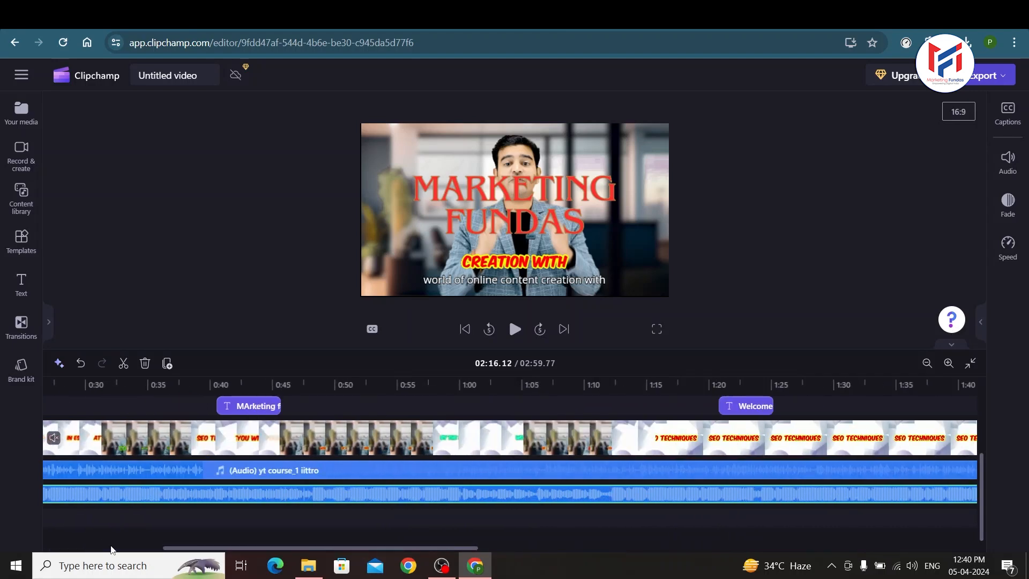
key(ctrl+minus)
key(ctrl+minus)
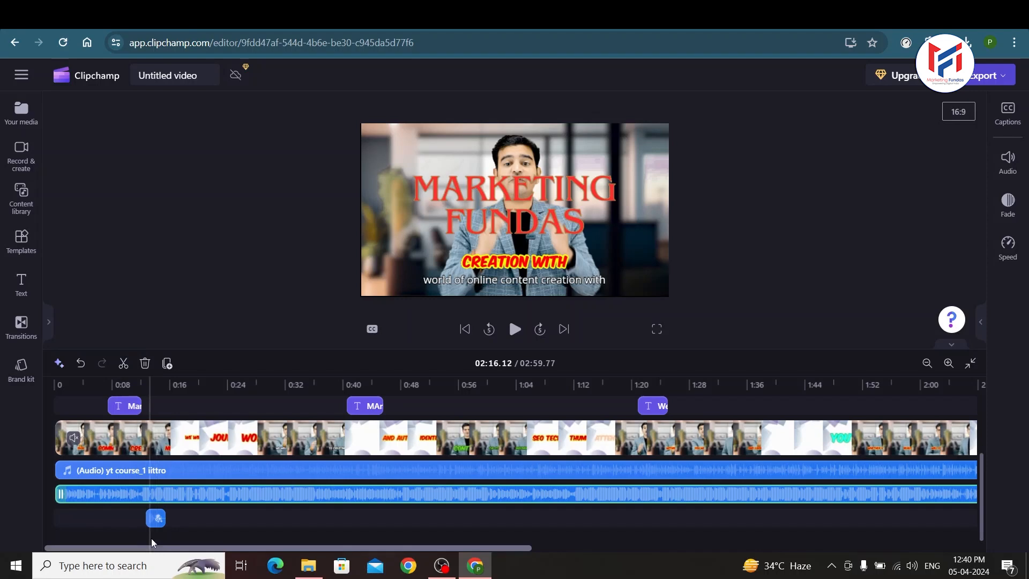
click(177, 439)
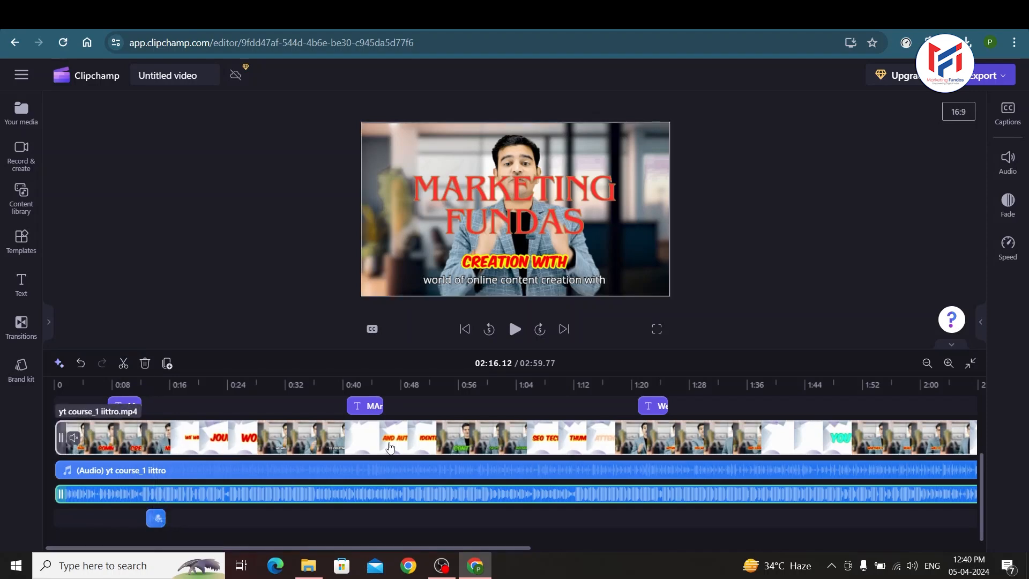
mouse_move(386, 548)
mouse_down()
mouse_move(451, 561)
mouse_move(370, 552)
mouse_up()
drag(479, 548, 693, 542)
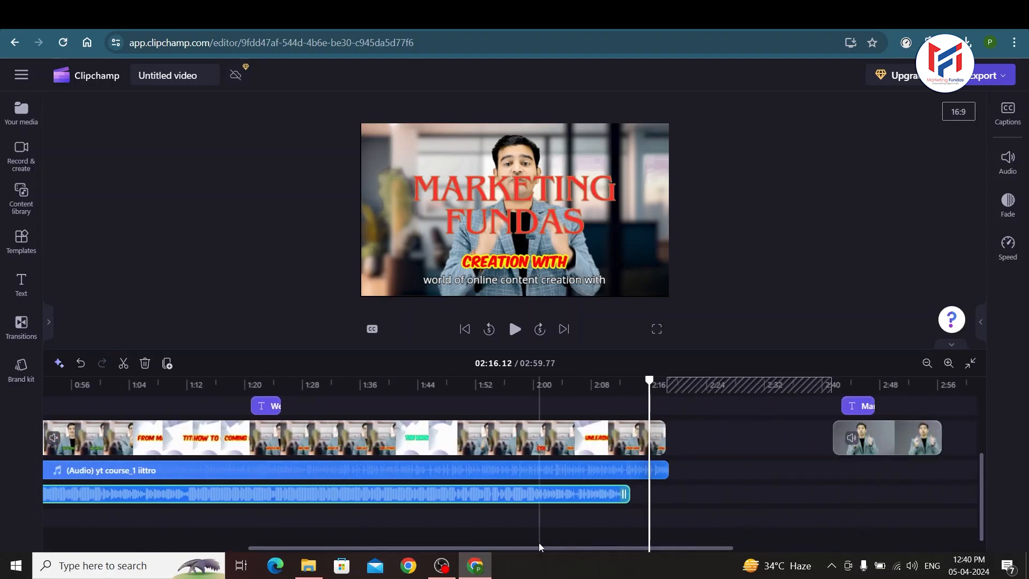
drag(535, 551, 271, 540)
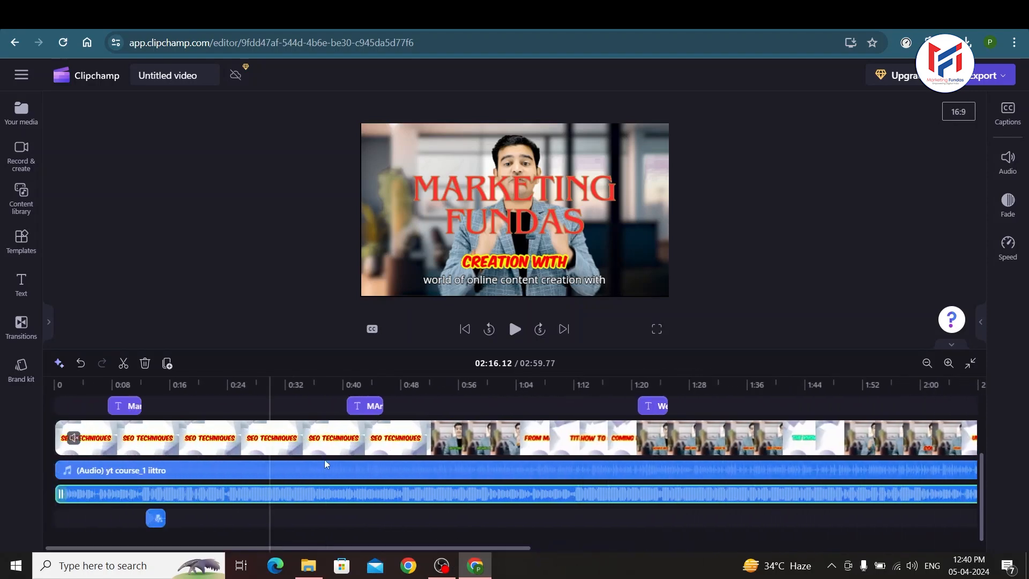
scroll(329, 460, down, 4)
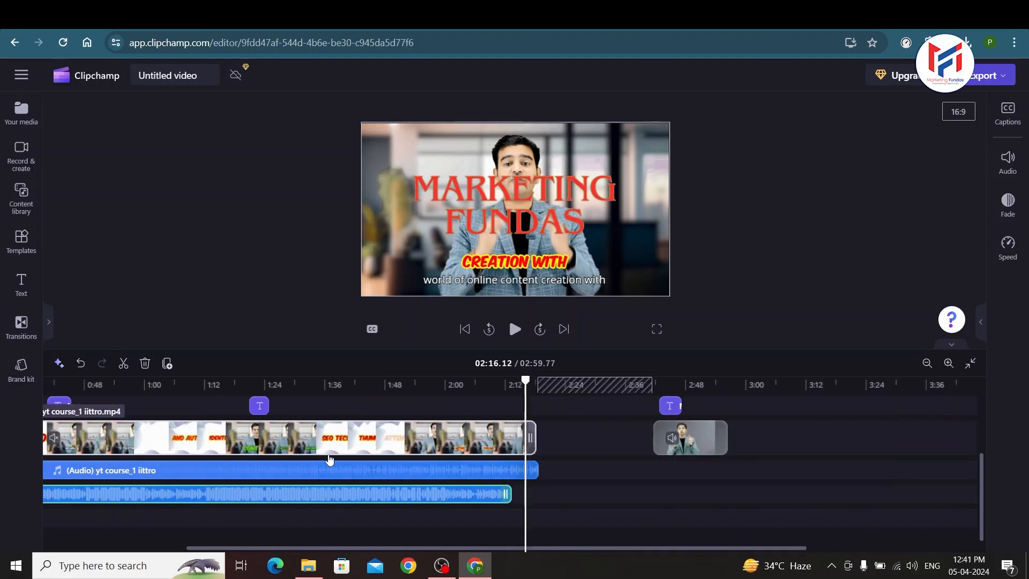
Split the yt course_1 iittro.mp4 video clip at 01:00.00
click(179, 447)
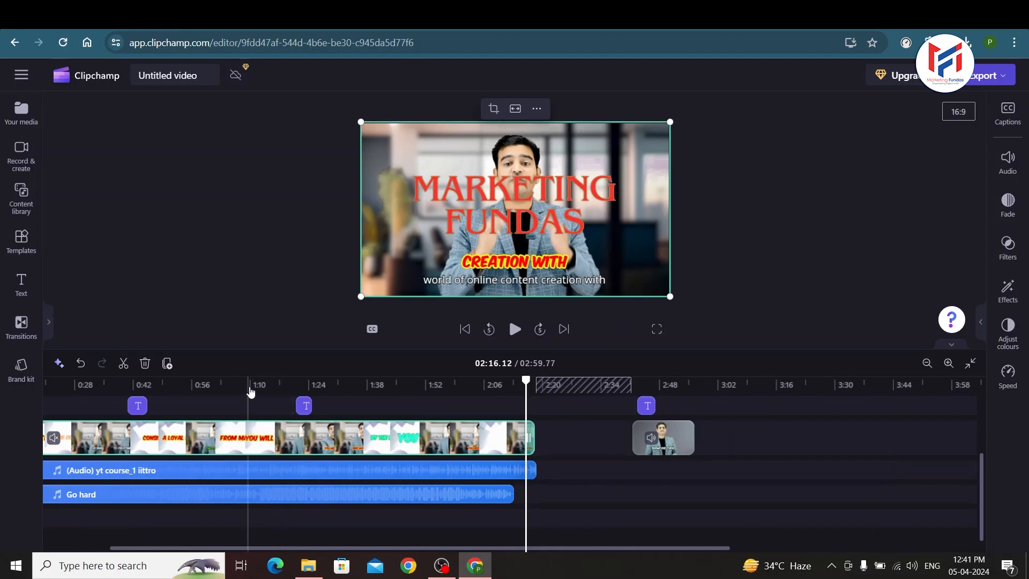
click(249, 390)
drag(246, 384, 233, 385)
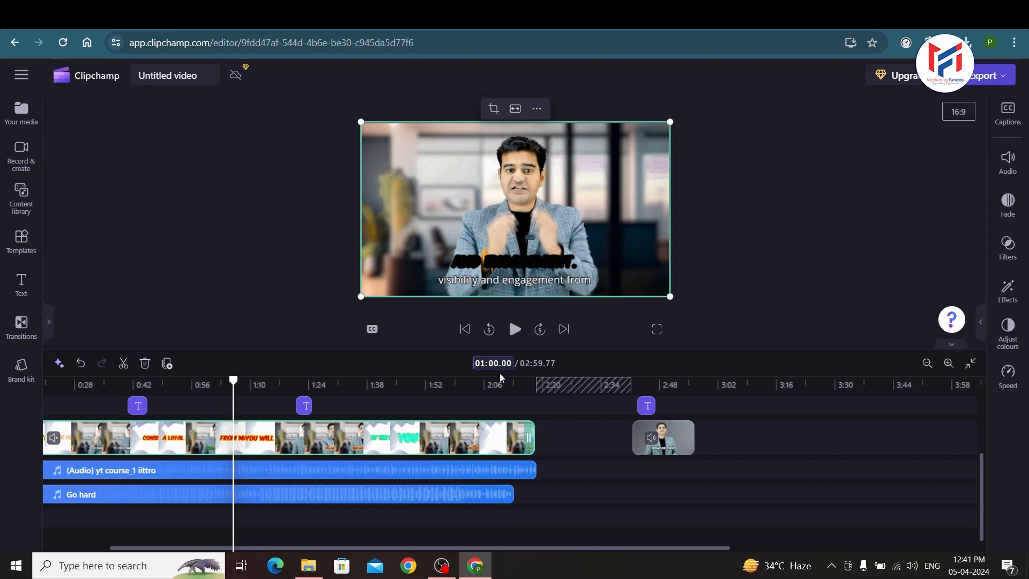
key(Return)
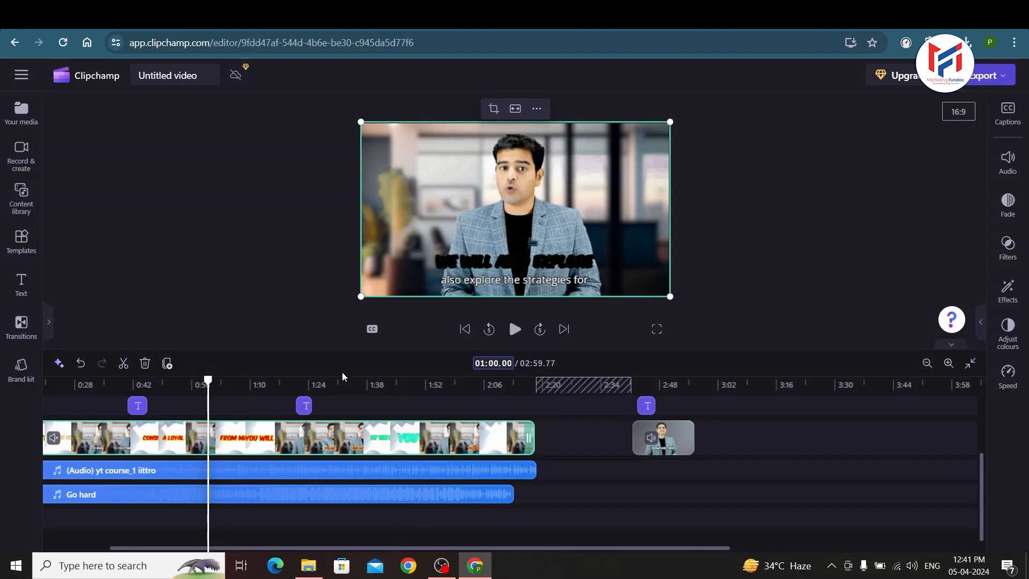
mouse_move(239, 406)
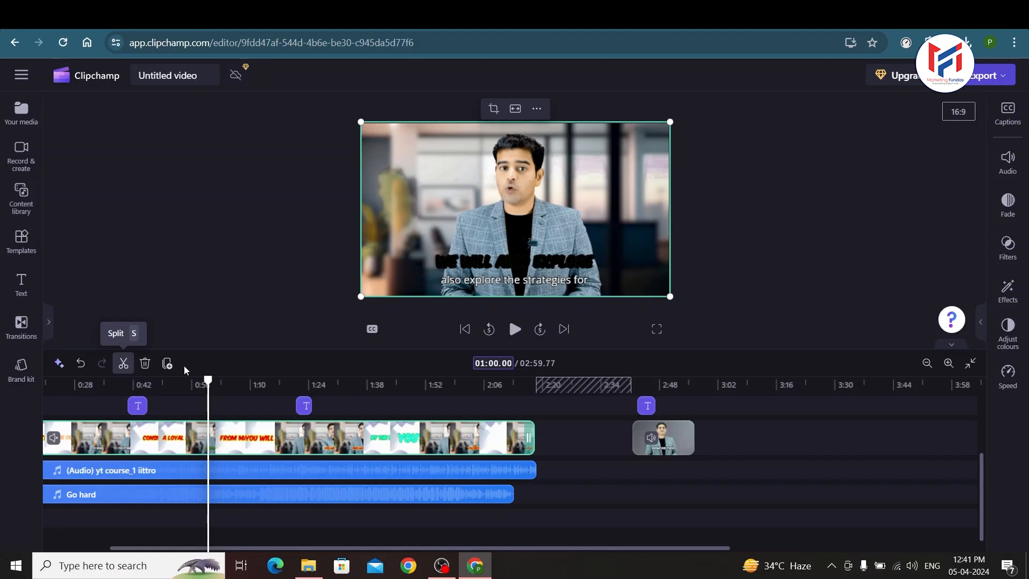
key(s)
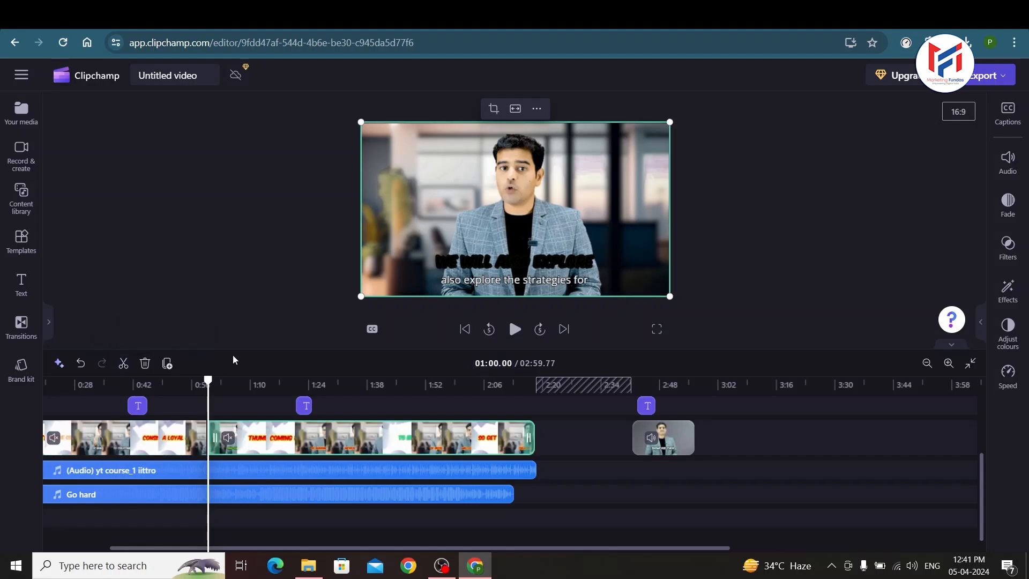
Move the second part of the split clip behind the grey-background clip, and place the grey-background clip directly after the first part
click(310, 439)
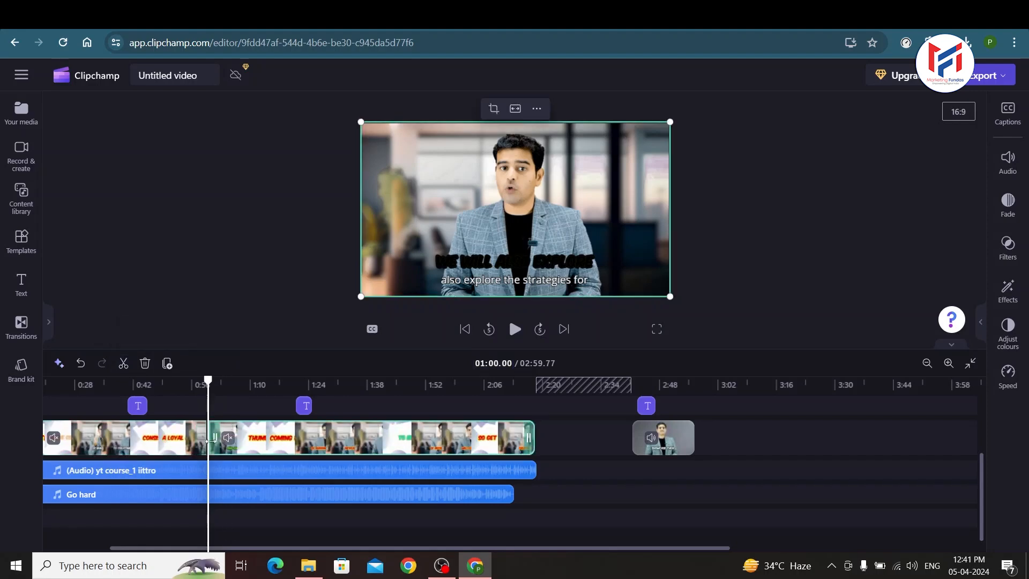
key(Delete)
drag(310, 438, 774, 451)
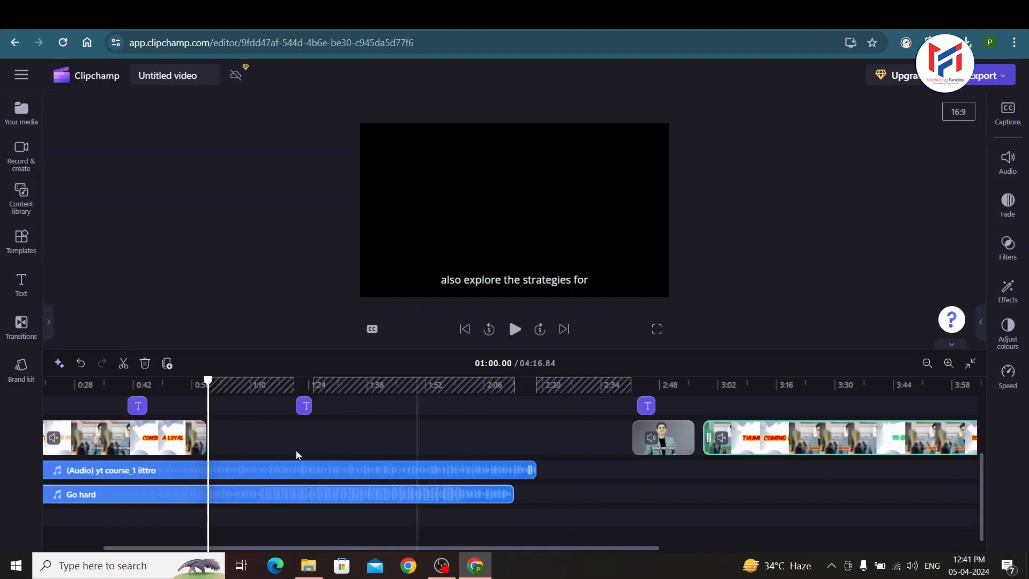
mouse_move(151, 439)
mouse_down()
mouse_move(201, 445)
mouse_move(91, 450)
mouse_move(183, 449)
mouse_move(147, 457)
mouse_move(155, 455)
mouse_up()
click(389, 477)
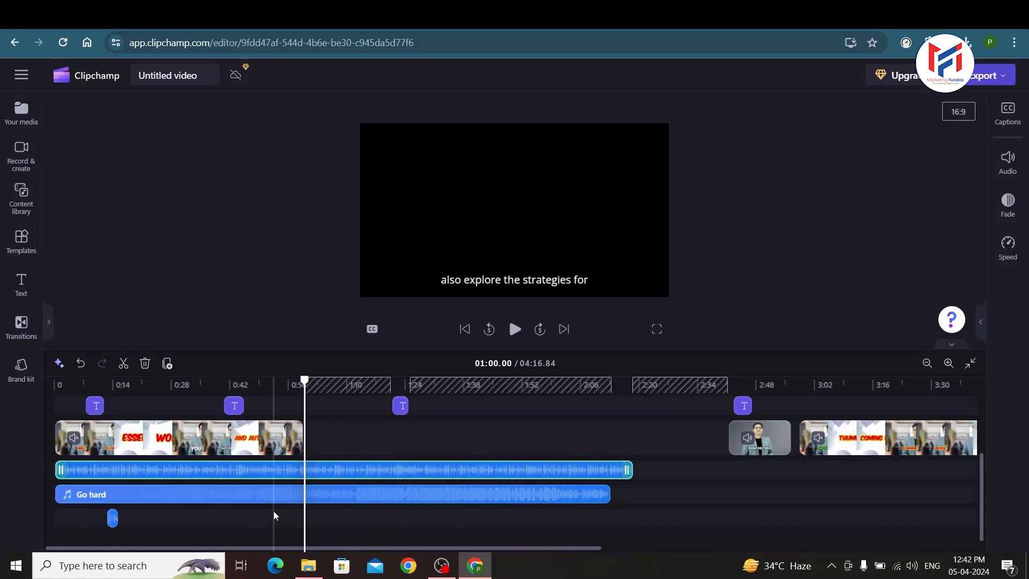
drag(754, 437, 336, 446)
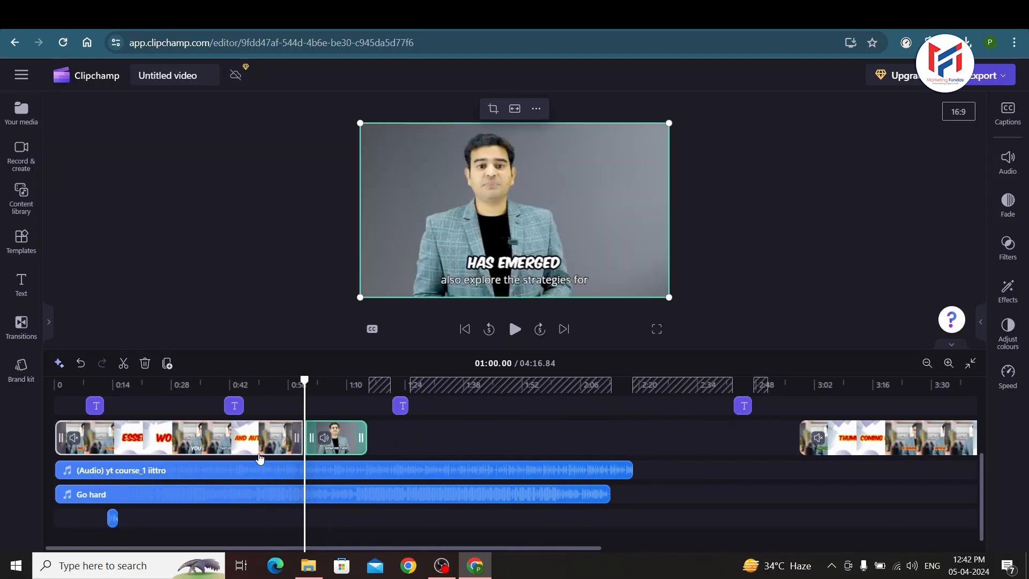
mouse_move(382, 446)
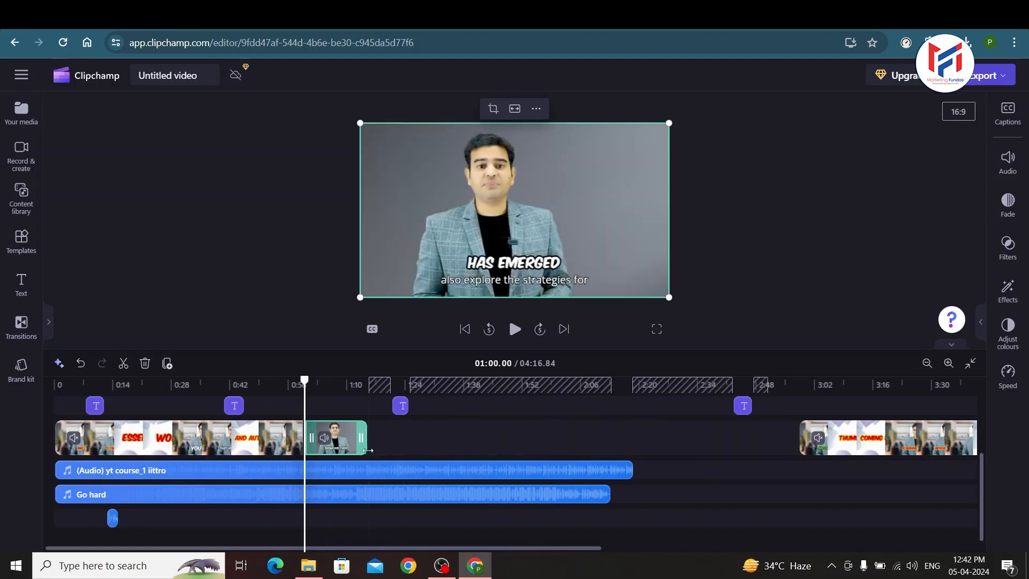
Group the first part of yt course_1 iittro.mp4 with the adjoining grey-background clip and try moving them together
drag(397, 445, 313, 445)
drag(240, 445, 244, 446)
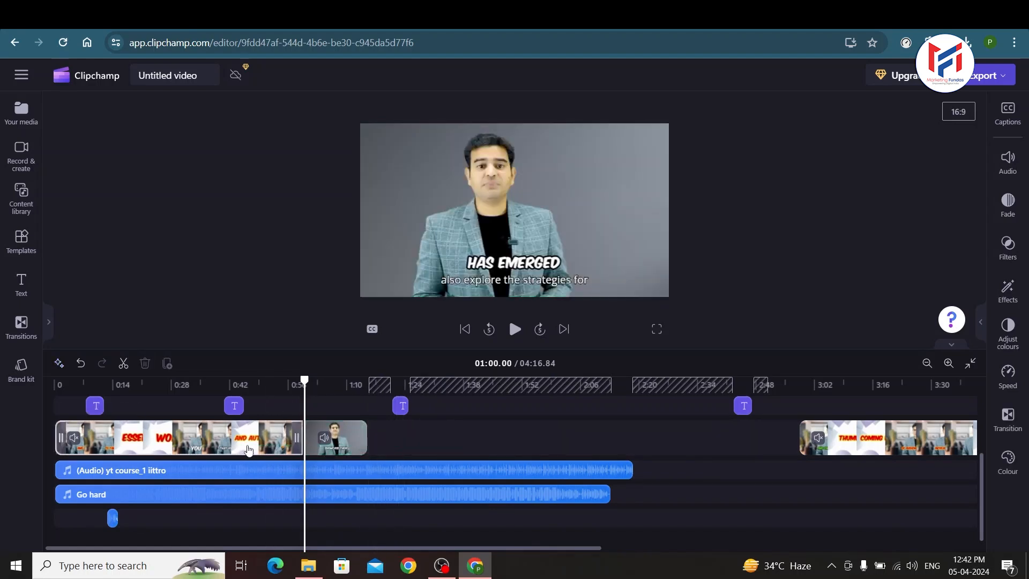
drag(419, 448, 250, 433)
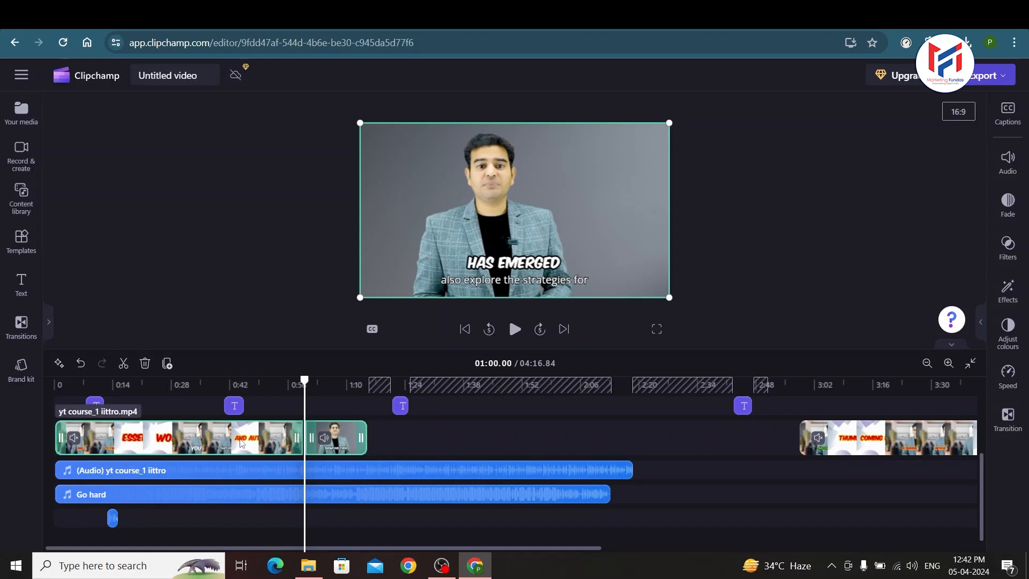
right_click(240, 444)
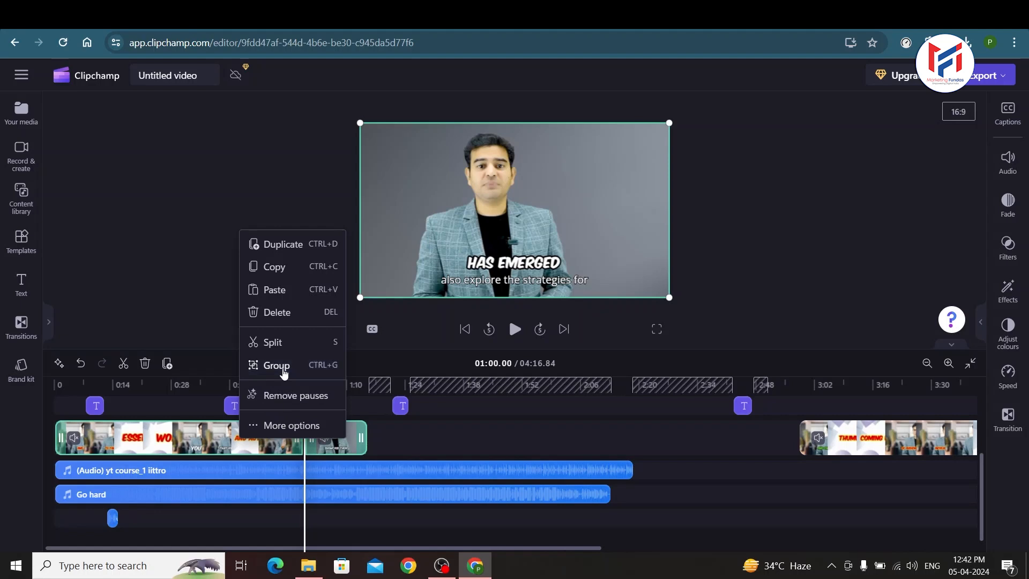
click(284, 372)
mouse_move(252, 444)
mouse_down()
mouse_move(298, 443)
mouse_move(252, 442)
mouse_up()
click(439, 438)
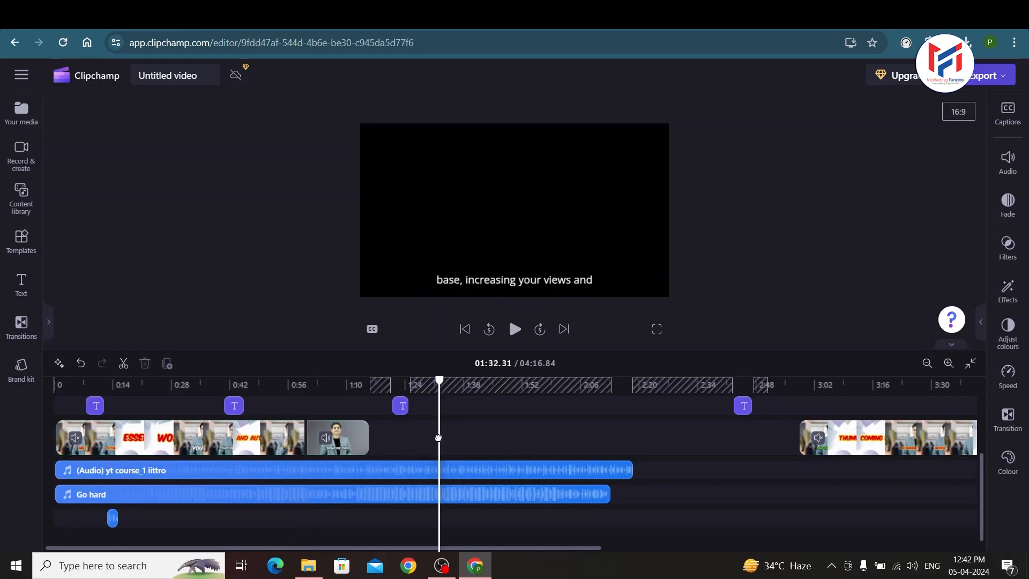
mouse_move(346, 442)
mouse_down()
mouse_move(599, 440)
mouse_move(490, 454)
mouse_move(581, 441)
mouse_move(324, 440)
mouse_move(340, 441)
mouse_up()
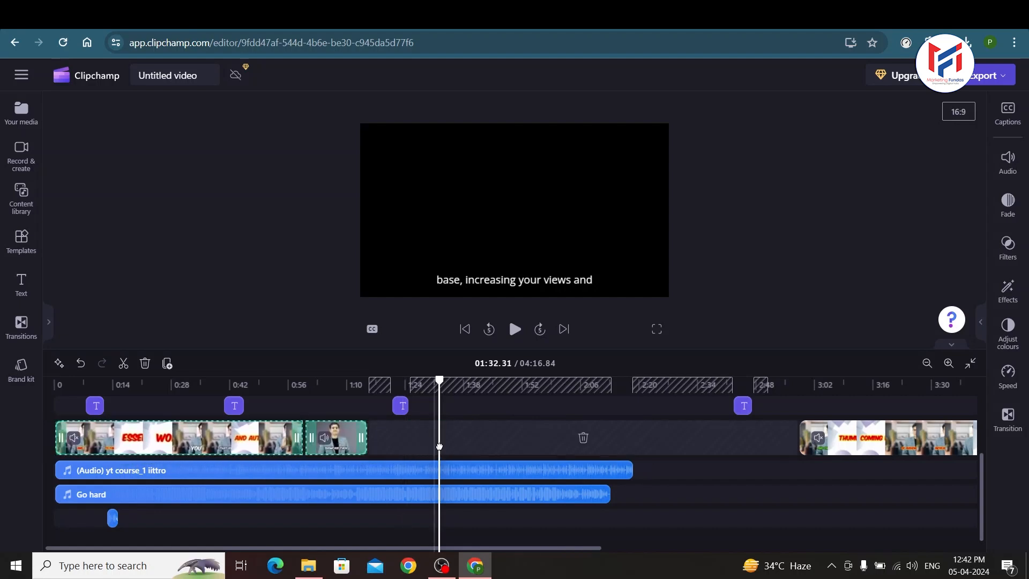
Add the second part of the split clip and the (Audio) yt course_1 iittro track to the group and shift the group slightly
click(474, 446)
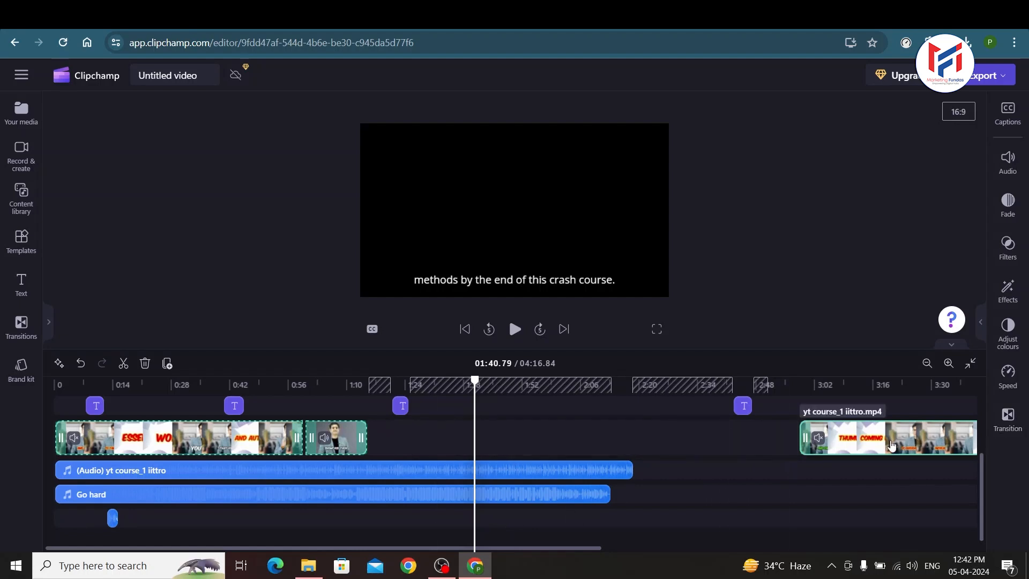
right_click(891, 444)
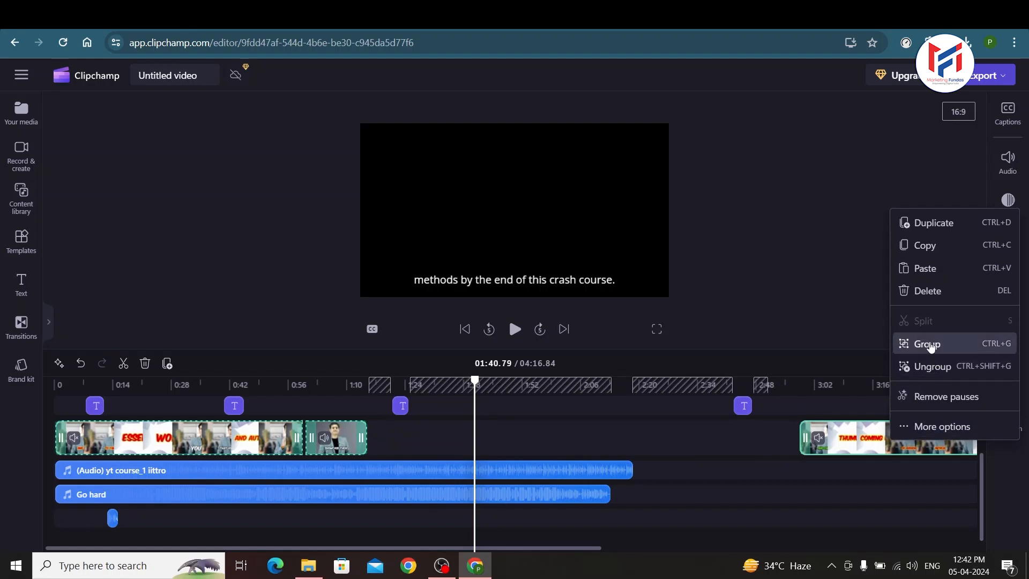
click(932, 349)
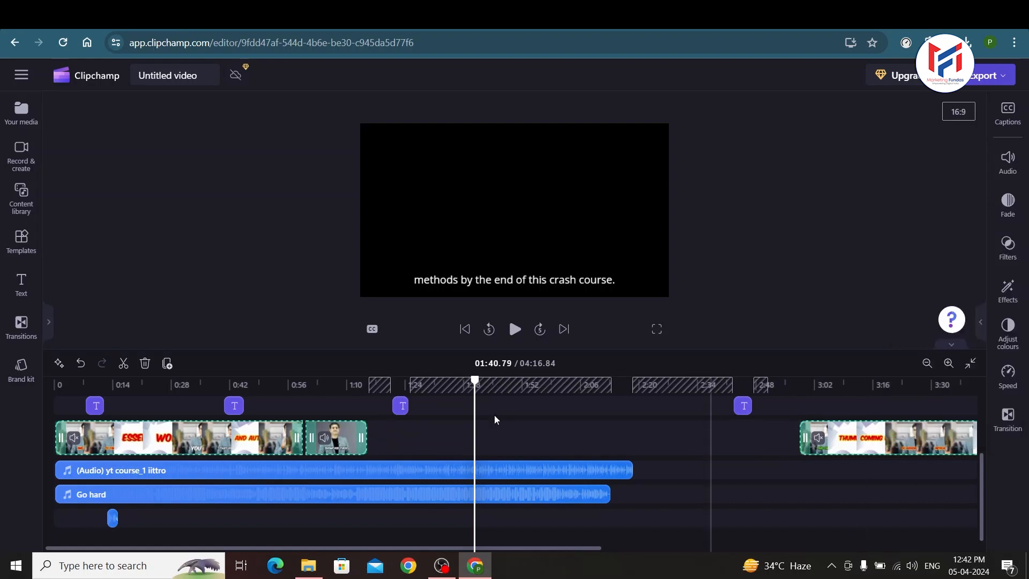
drag(867, 442, 814, 453)
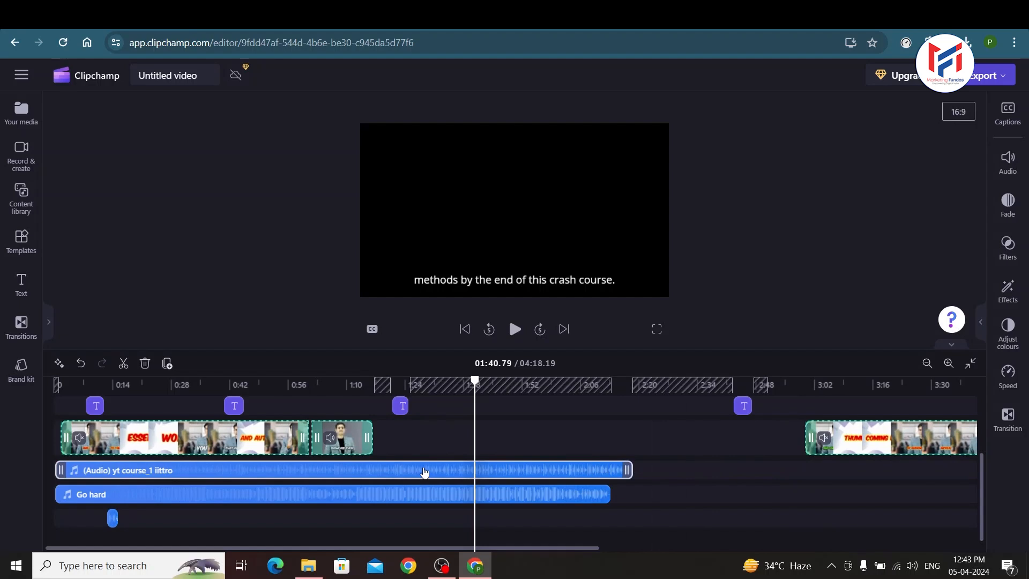
click(423, 472)
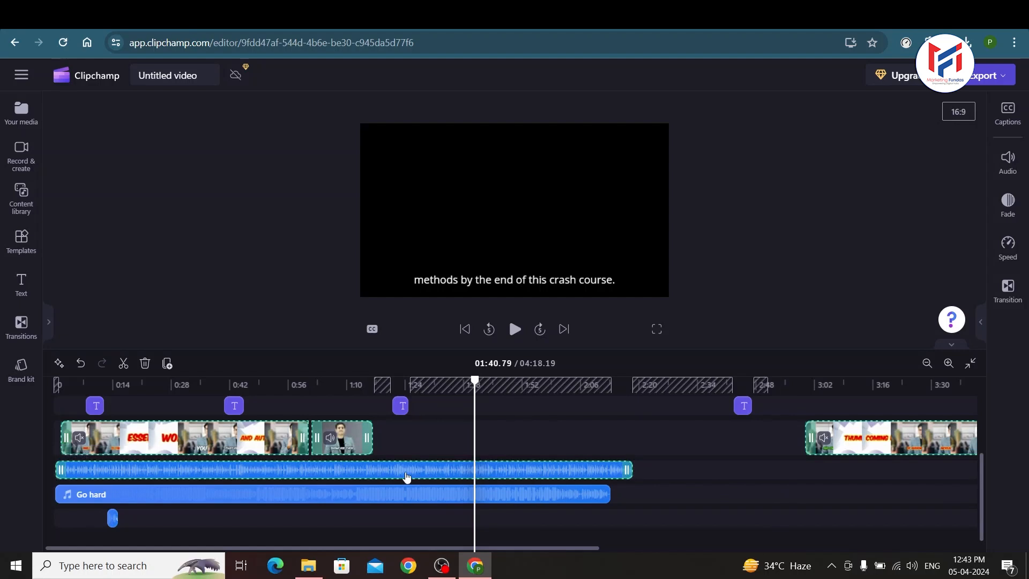
mouse_move(420, 479)
mouse_down()
mouse_move(527, 474)
mouse_move(415, 482)
mouse_up()
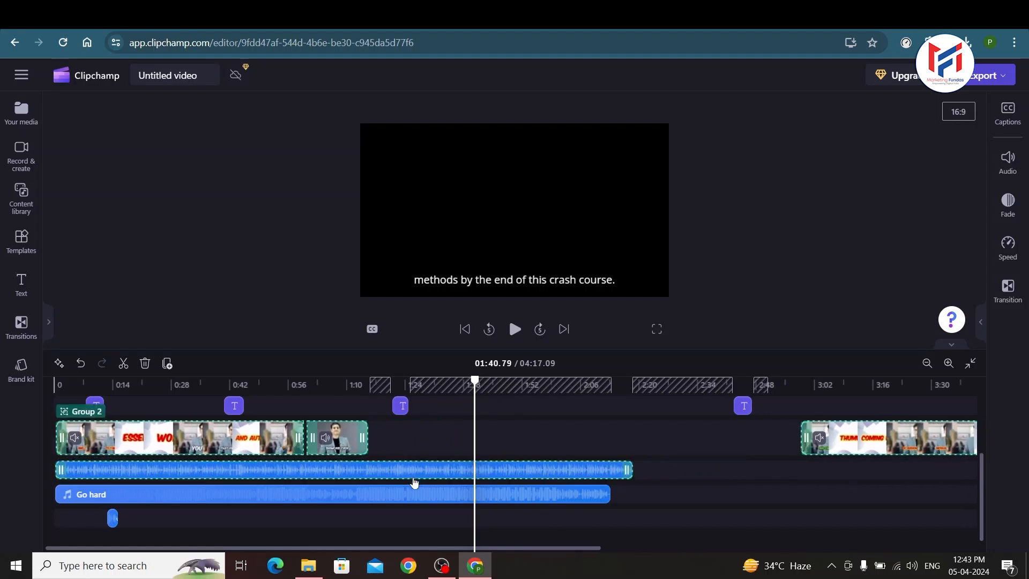
Play the grouped clips briefly from about 1:00
click(305, 385)
key(space)
key(space)
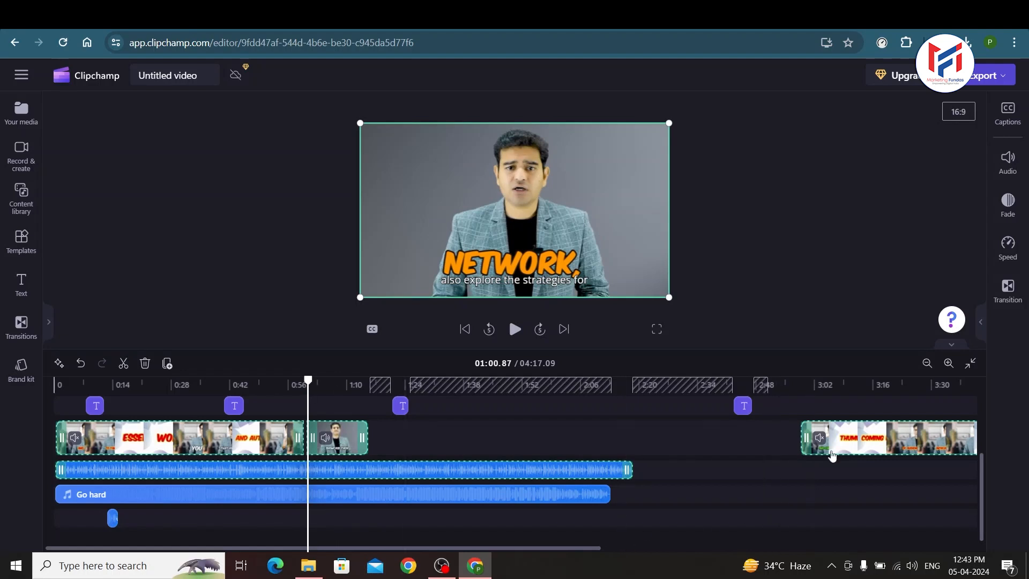
Delete the clip group and all remaining titles, overlays and audio to empty the timeline
key(Delete)
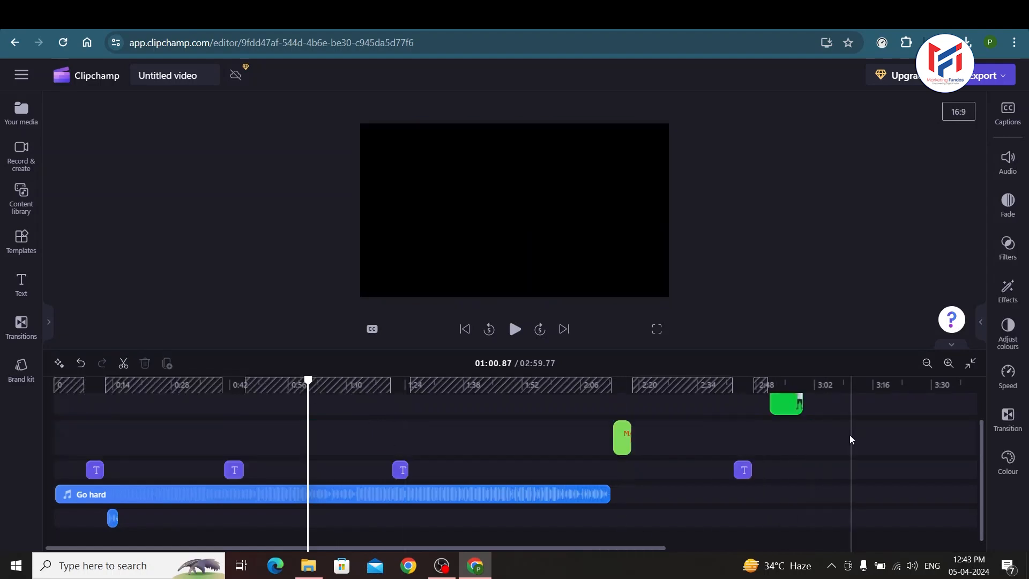
scroll(767, 509, up, 1)
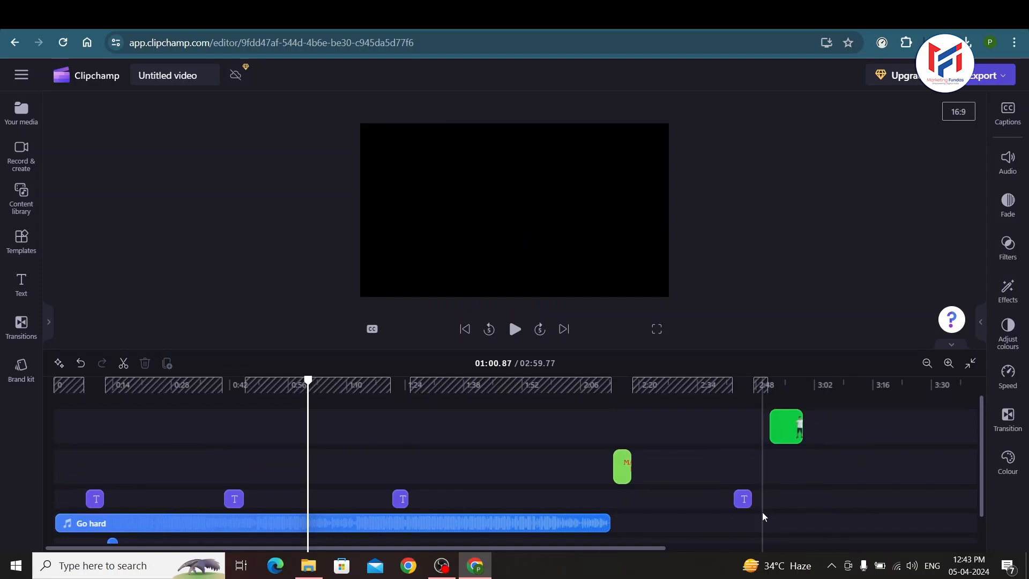
key(ctrl+a)
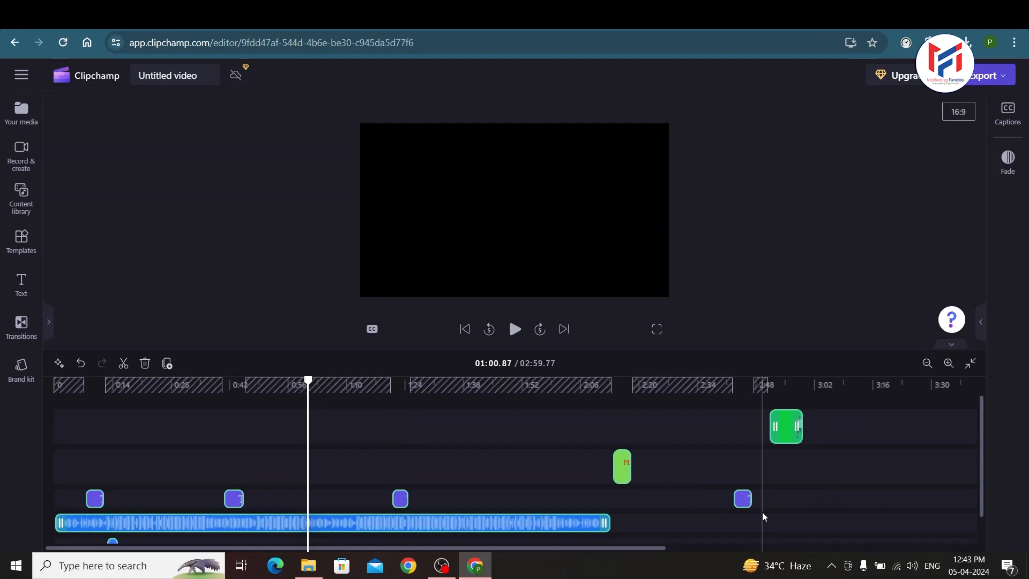
key(Delete)
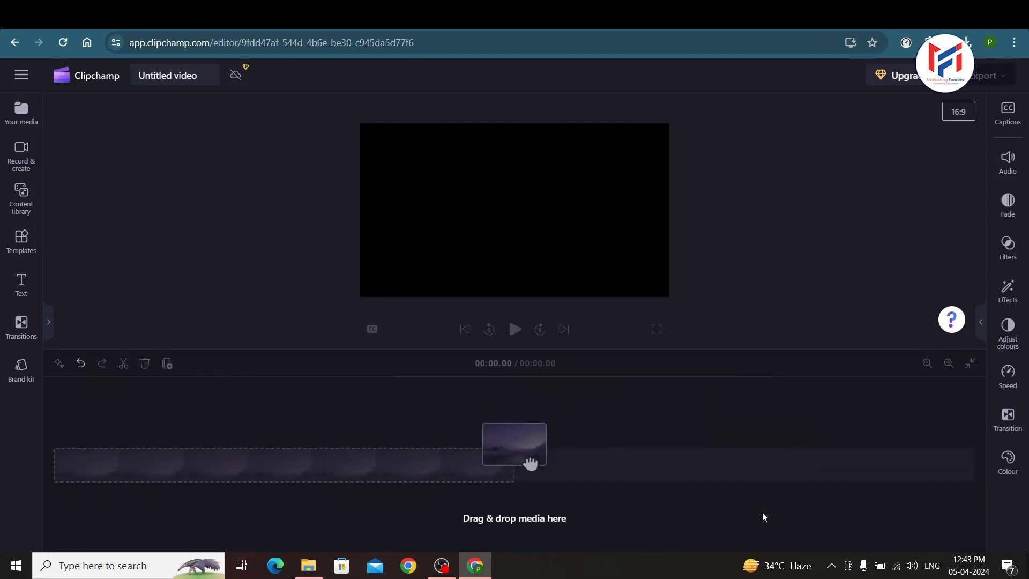
Add intrrro.mp4 from the media library to the empty timeline and briefly play its beginning
click(24, 125)
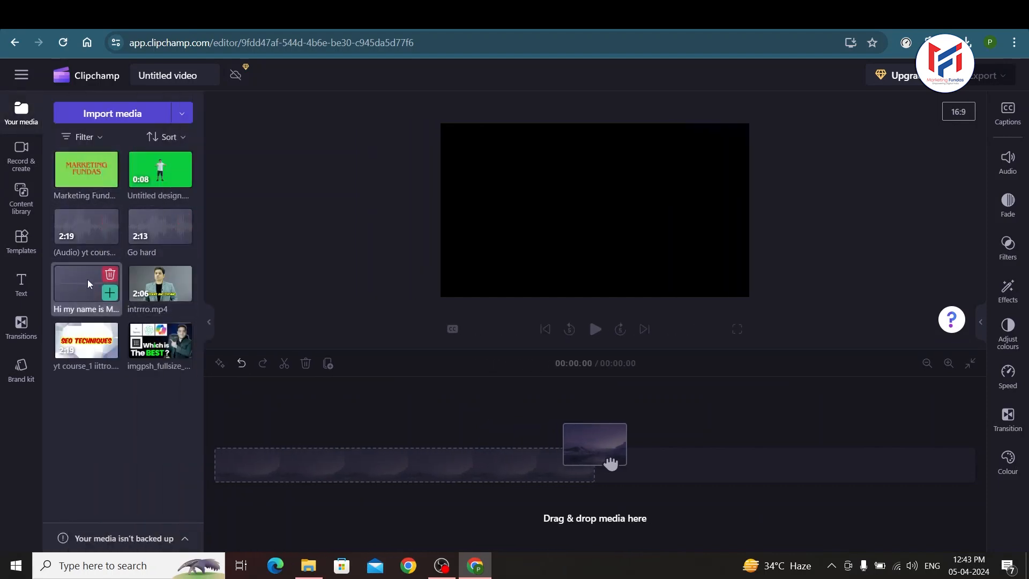
drag(85, 230, 239, 471)
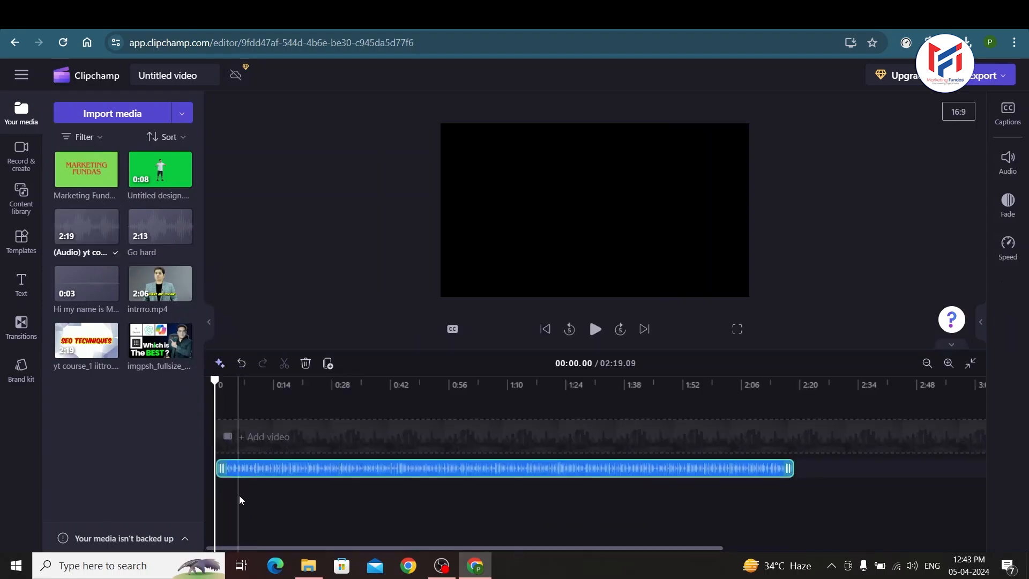
key(Delete)
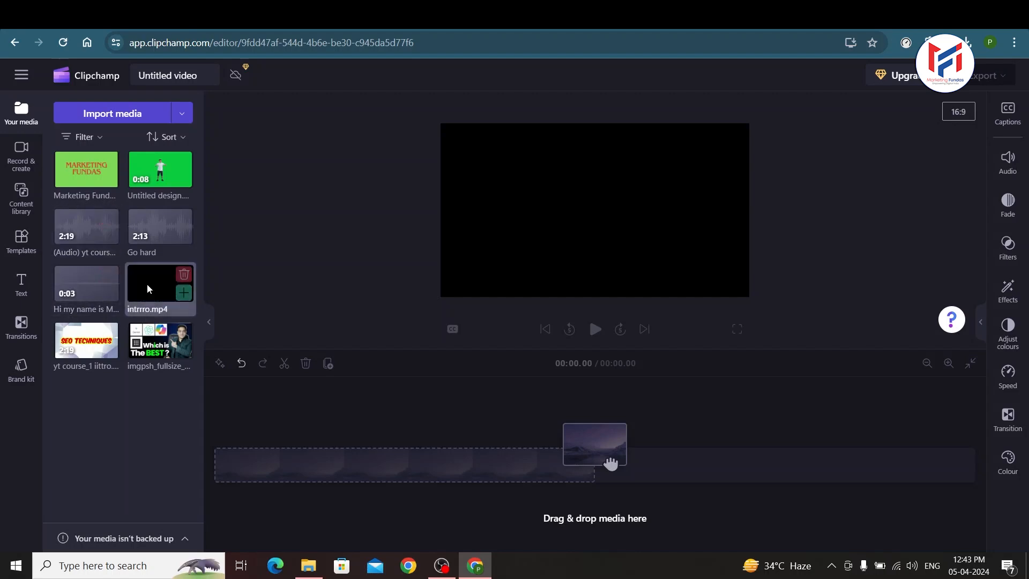
drag(148, 290, 252, 466)
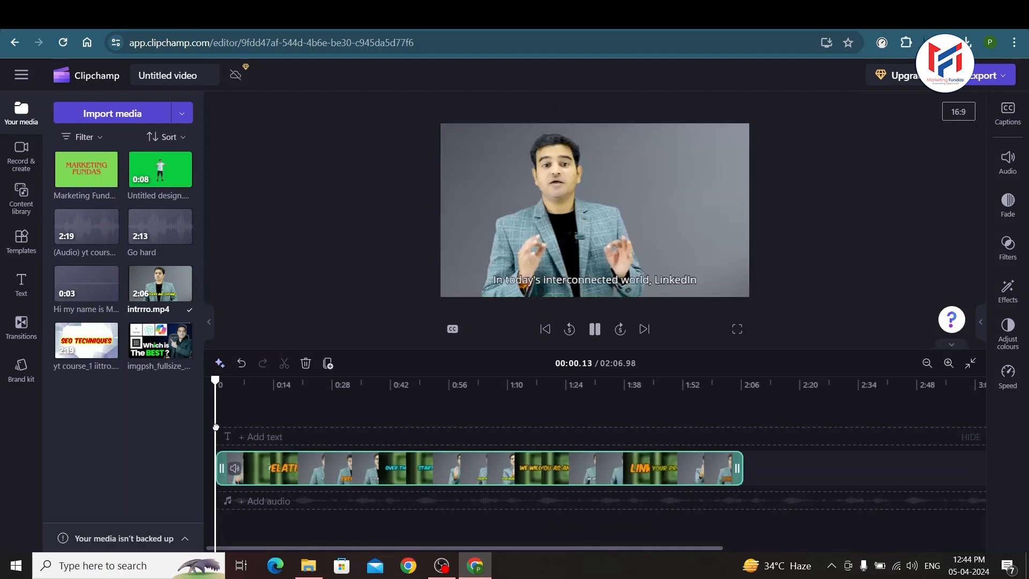
key(space)
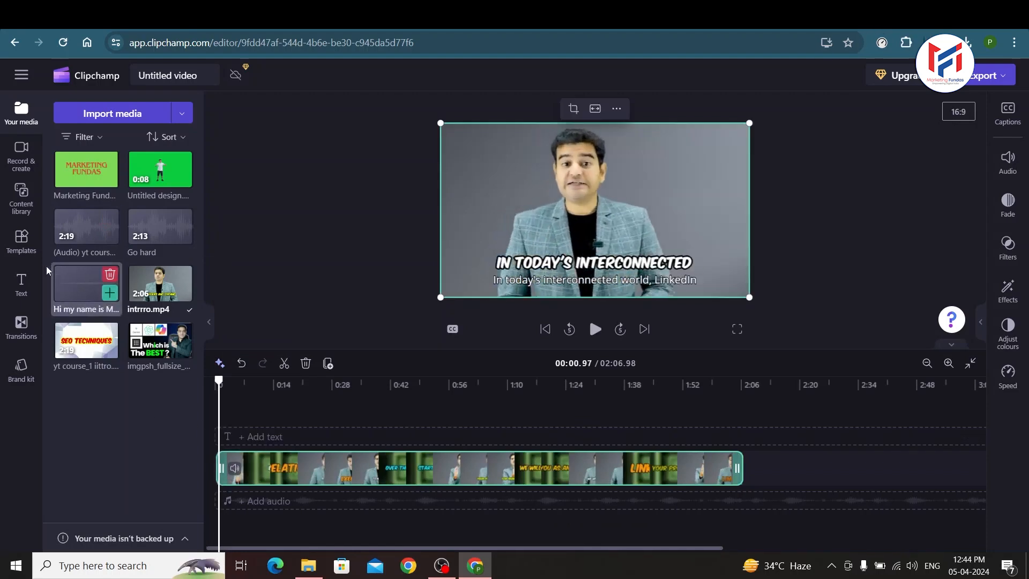
Split the intrrro.mp4 clip at 01:53.30 and delete the part after the cut
drag(253, 403, 688, 421)
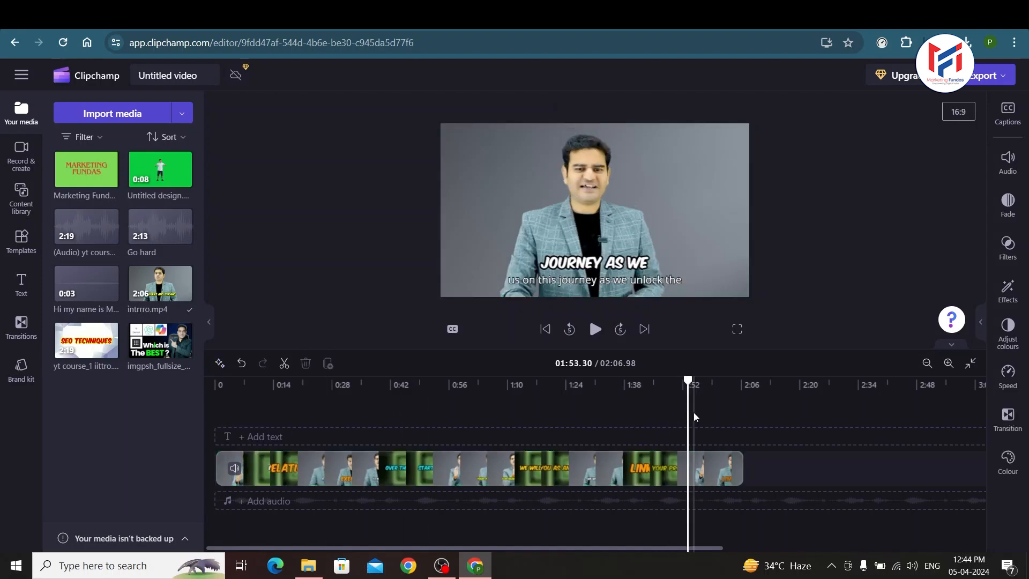
key(s)
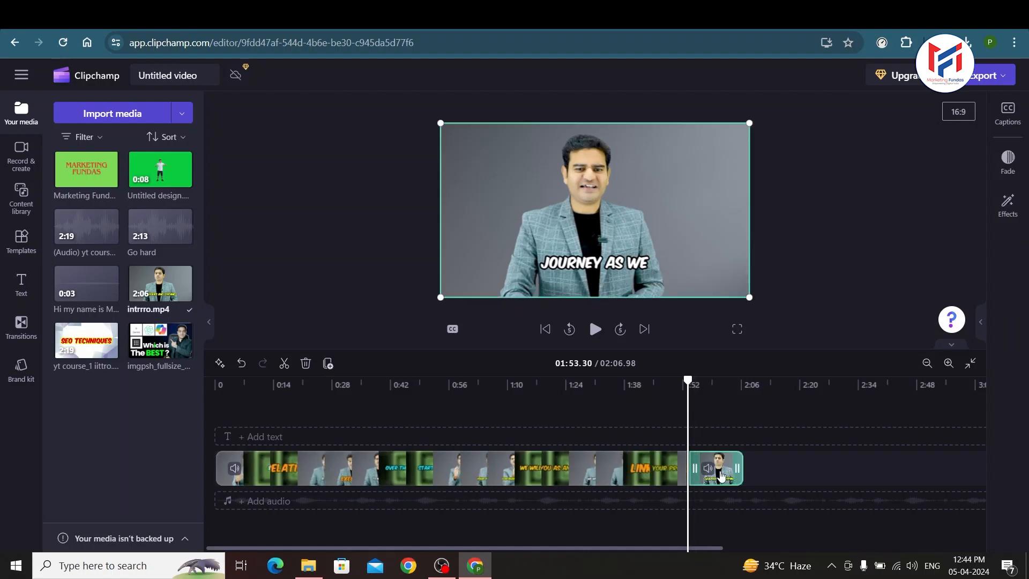
key(Delete)
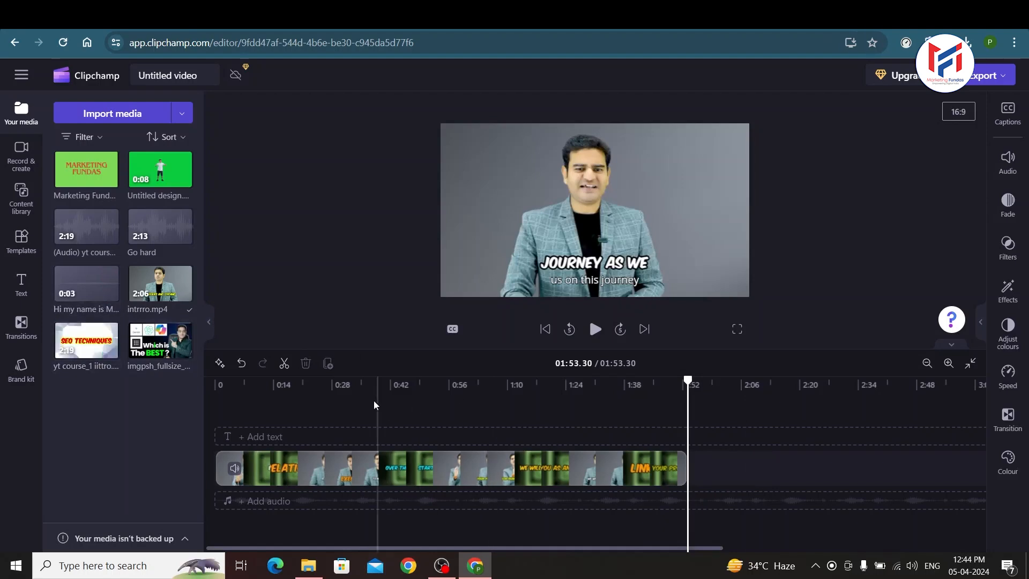
Split the intrrro.mp4 clip at 00:14.11 and delete the part after the cut
click(276, 394)
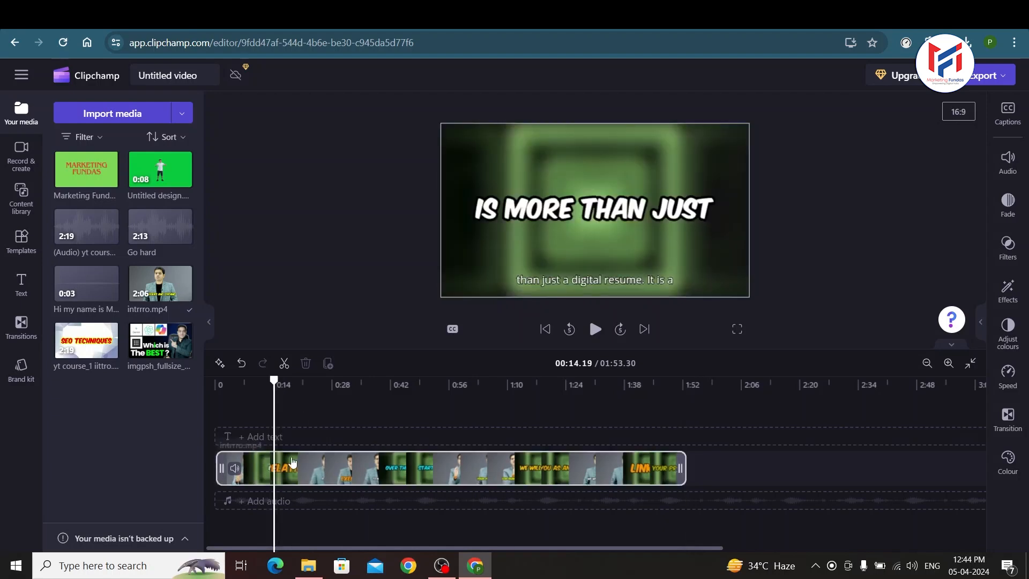
drag(274, 381, 273, 381)
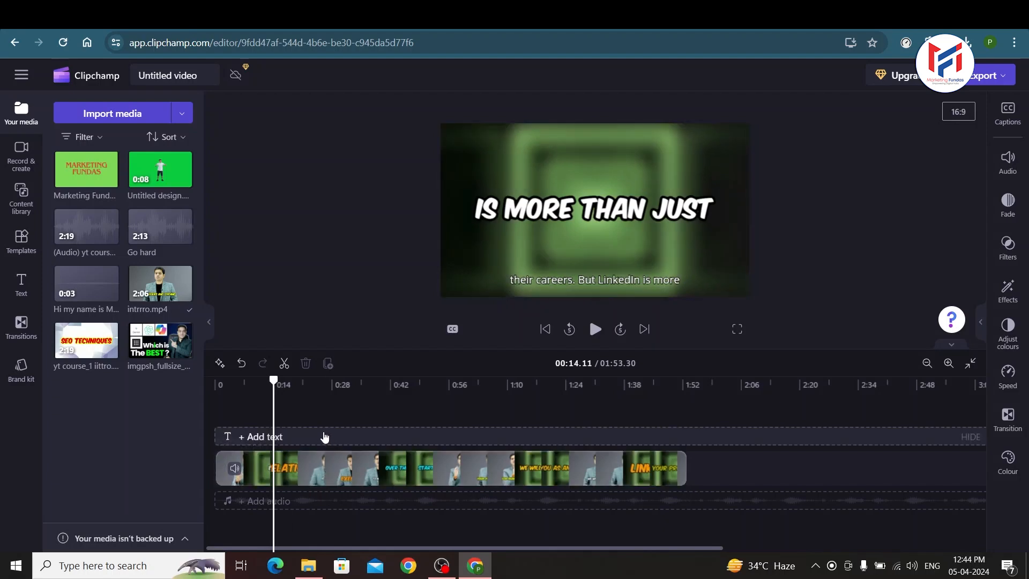
drag(339, 471, 414, 473)
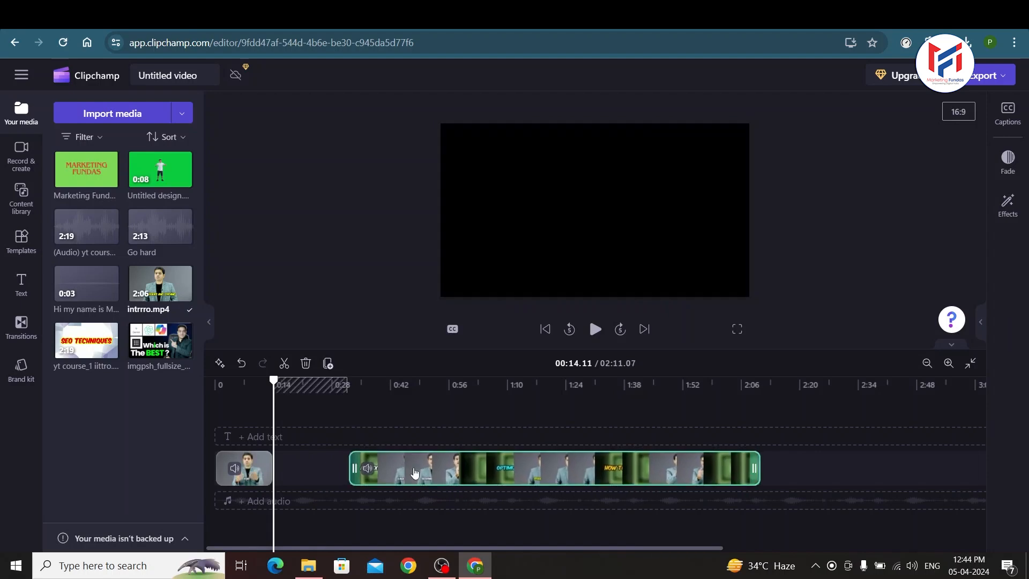
key(Delete)
Add yt course_1 iittro.mp4 to the timeline after the first clip, split it at 02:54.89 and delete the part before the cut
drag(86, 343, 494, 469)
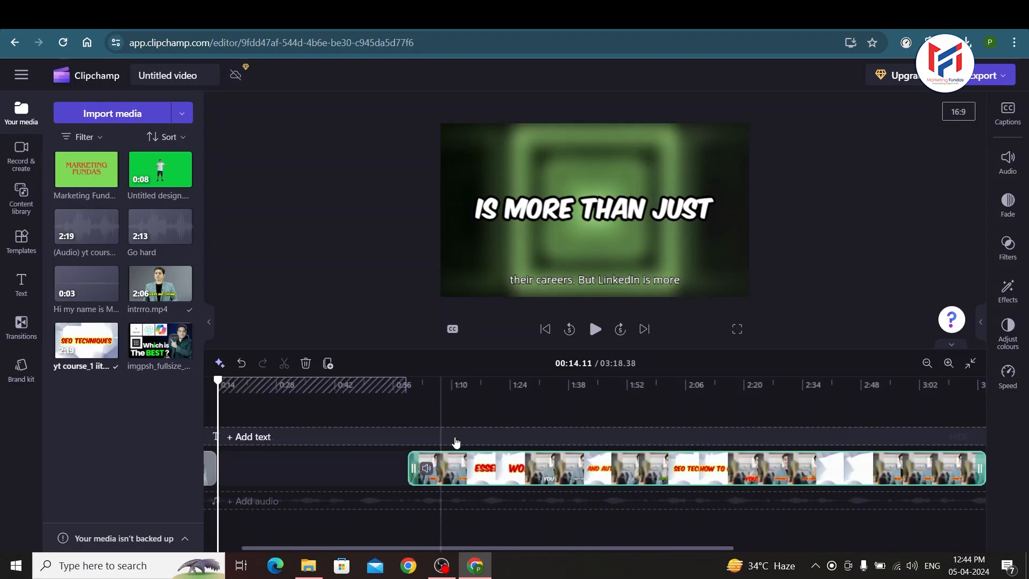
click(890, 401)
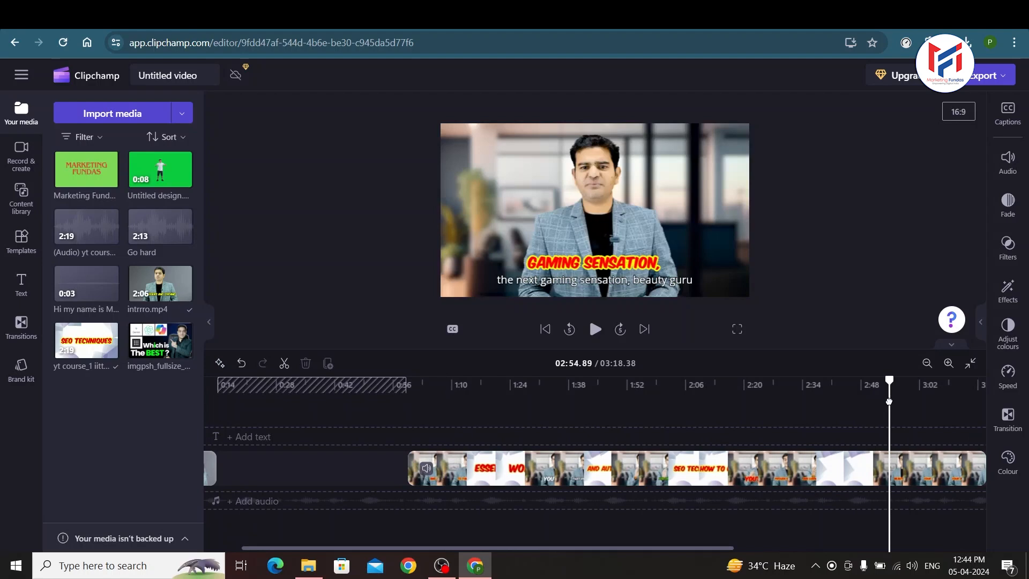
click(777, 474)
key(s)
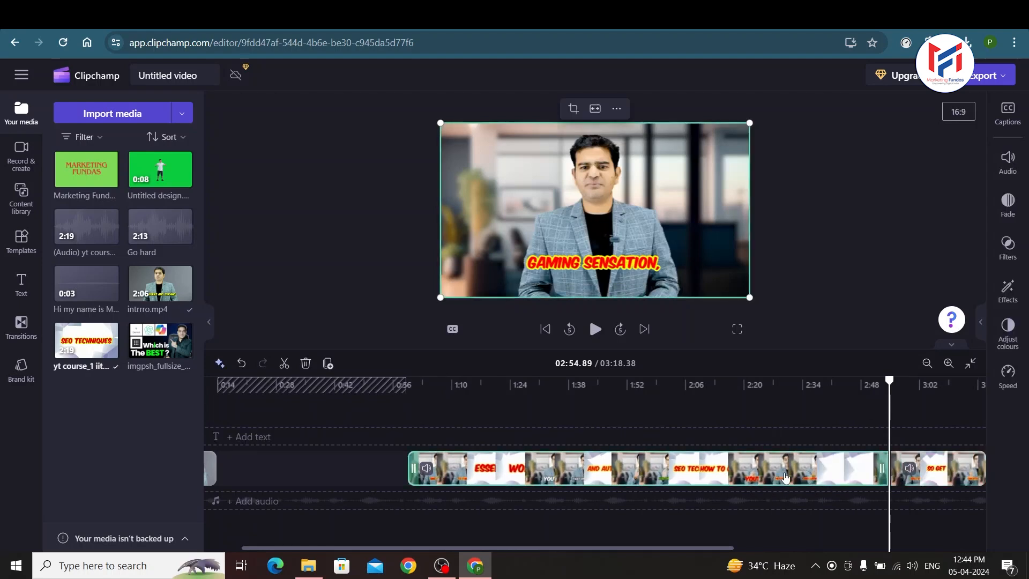
key(Delete)
Move the remaining yt course_1 iittro.mp4 piece directly against the end of the intrrro.mp4 clip
click(936, 471)
drag(936, 471, 262, 472)
drag(290, 549, 238, 552)
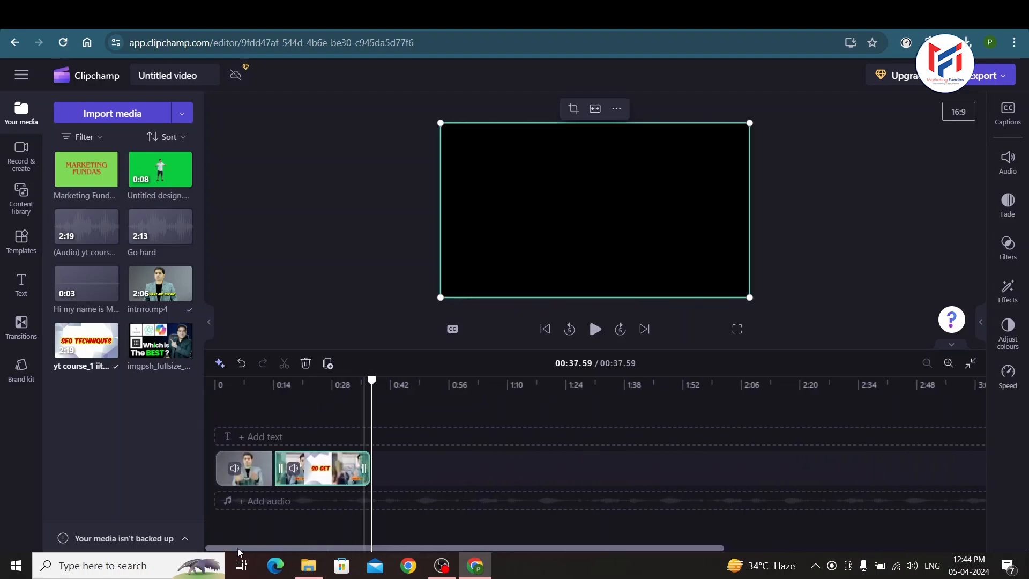
Set a 2.0 s fade in on the intrrro.mp4 clip and a 2.0 s fade out on the yt course_1 iittro.mp4 clip
click(246, 477)
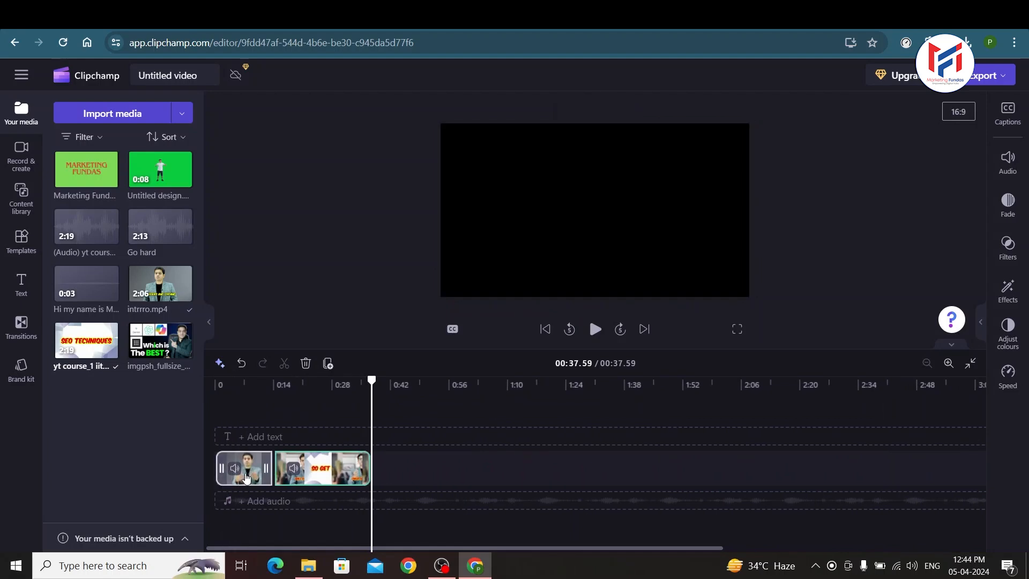
click(1006, 205)
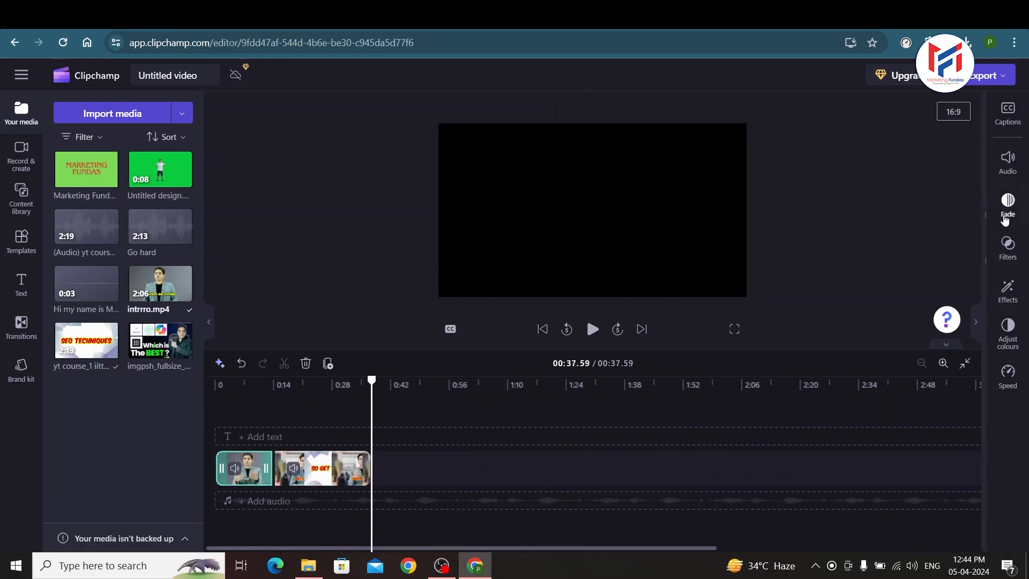
drag(837, 215, 985, 226)
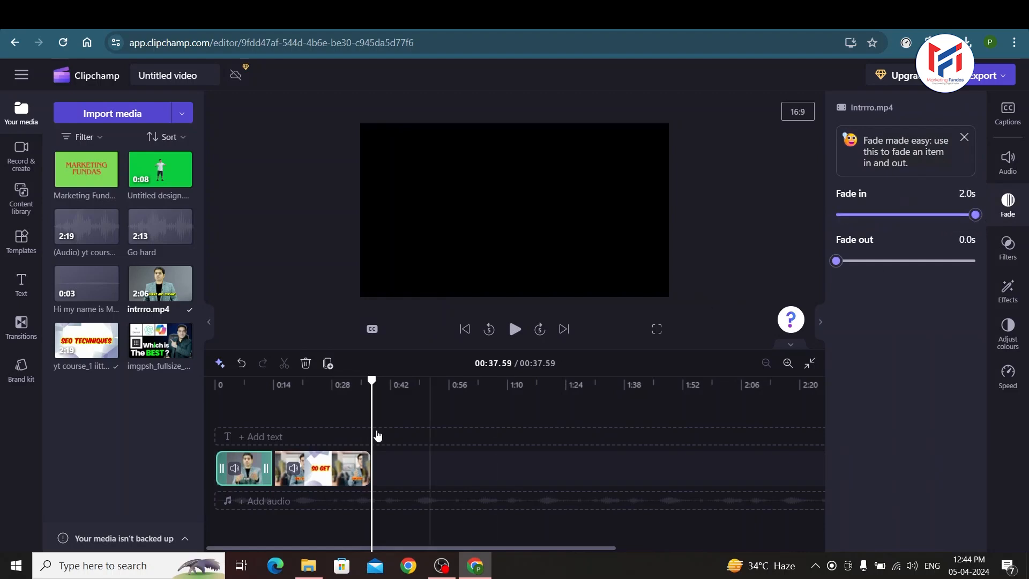
click(340, 468)
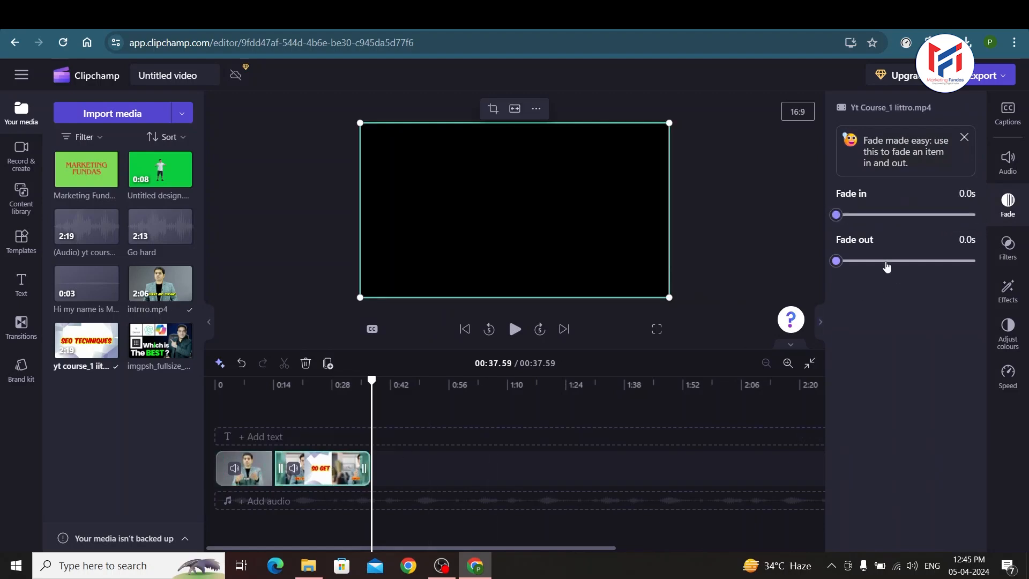
drag(866, 266, 981, 263)
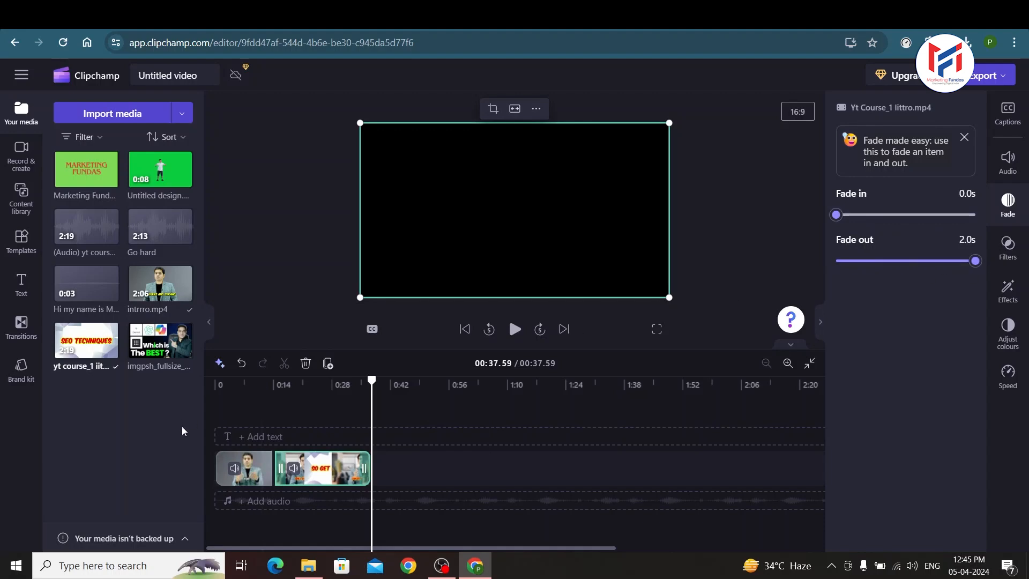
Preview the fade in at the start of the timeline and the fade out at its end
click(220, 396)
click(214, 385)
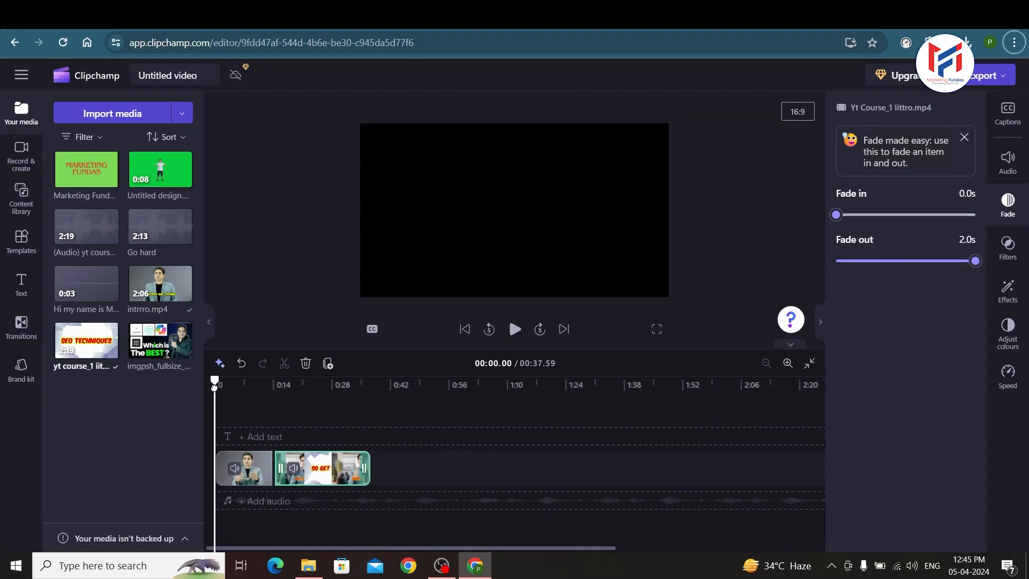
key(alt+f)
click(220, 401)
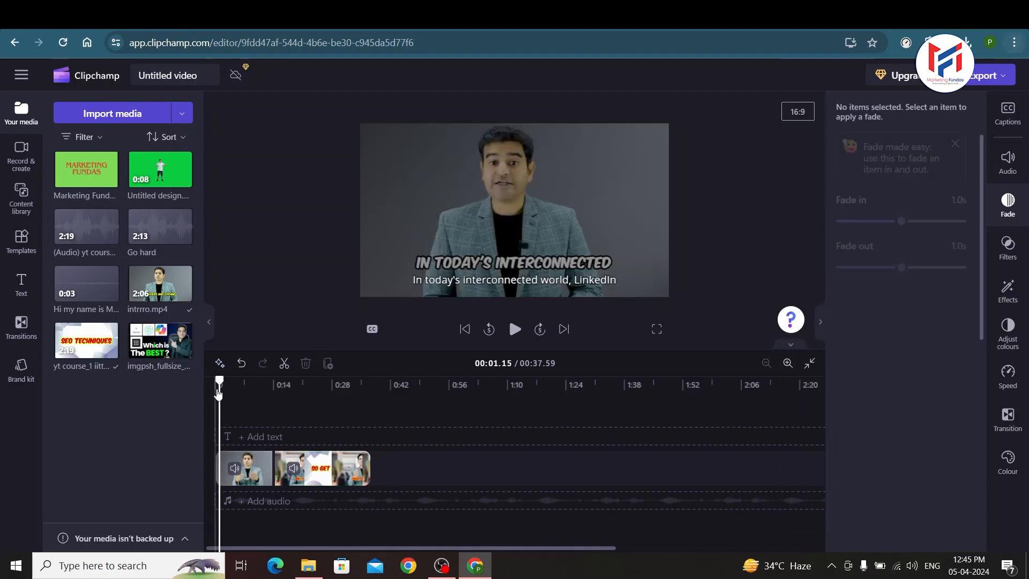
drag(220, 381, 215, 381)
key(space)
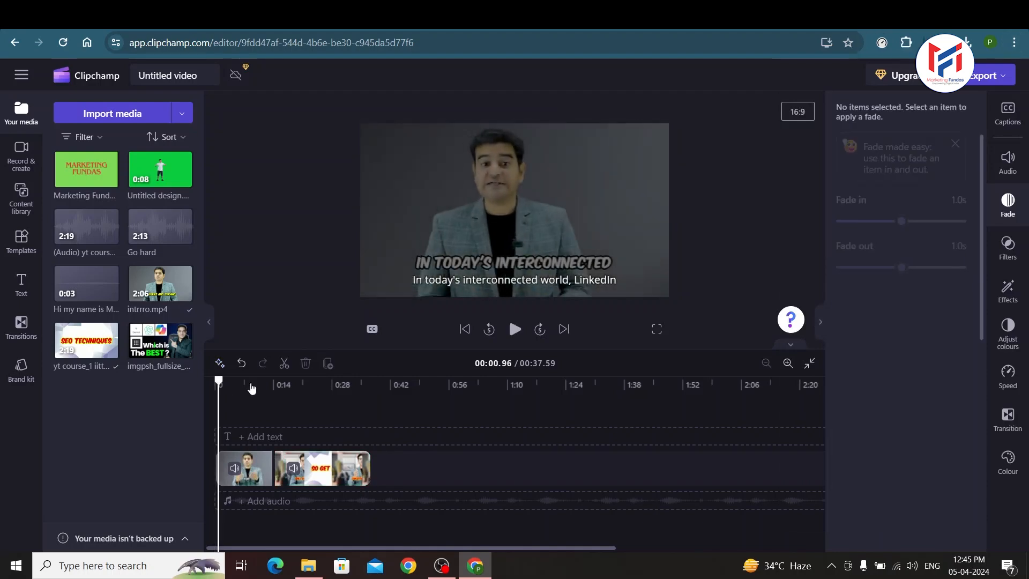
click(366, 393)
key(space)
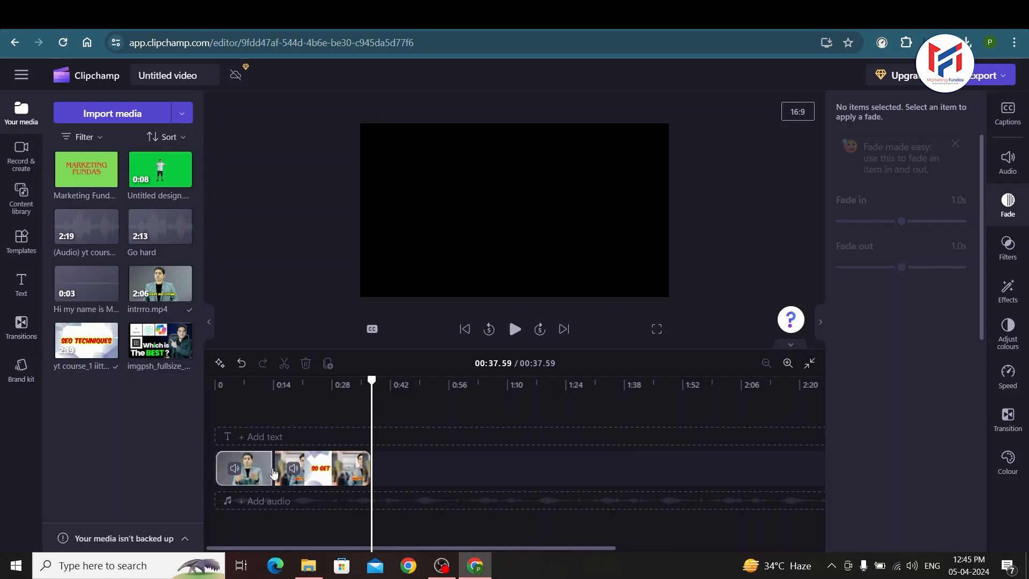
Add a transition between the two timeline clips and choose the Glitch reveal style
mouse_move(274, 472)
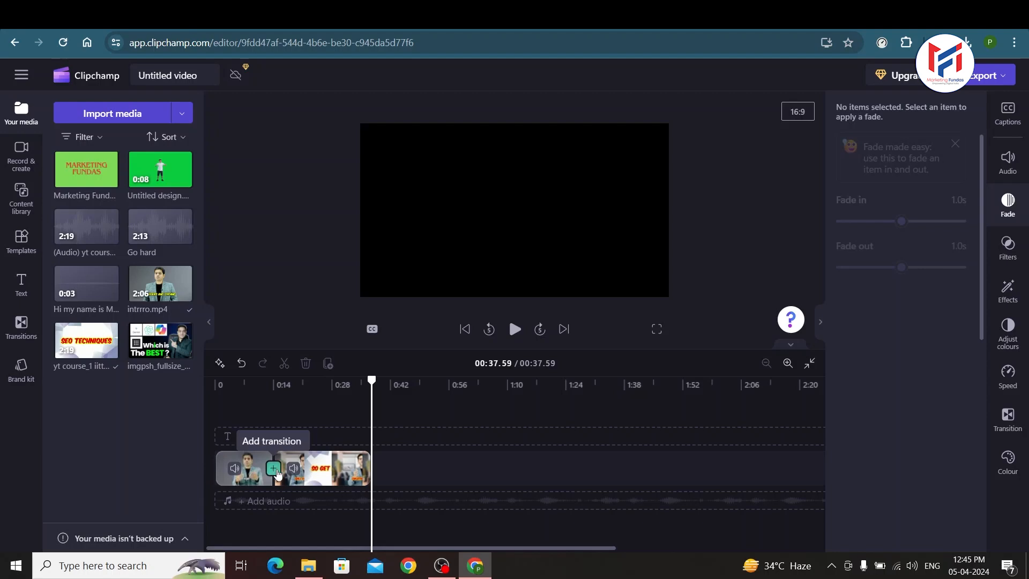
click(275, 472)
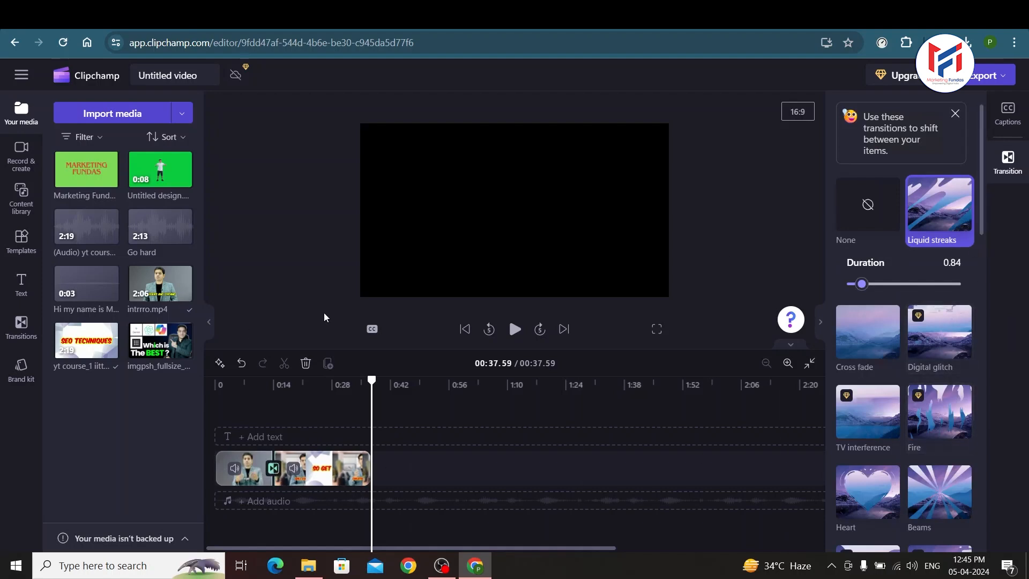
click(22, 328)
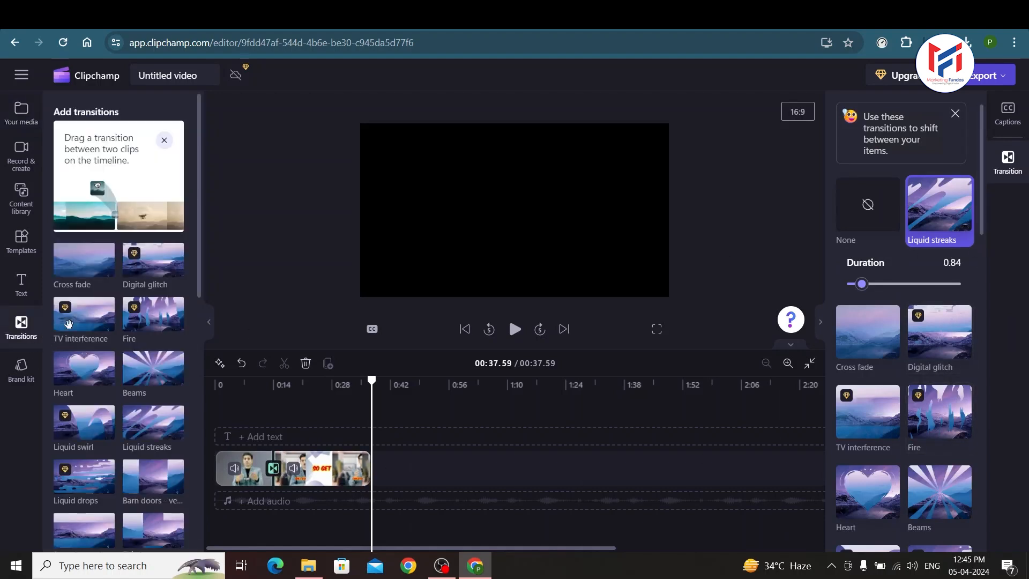
scroll(856, 484, down, 3)
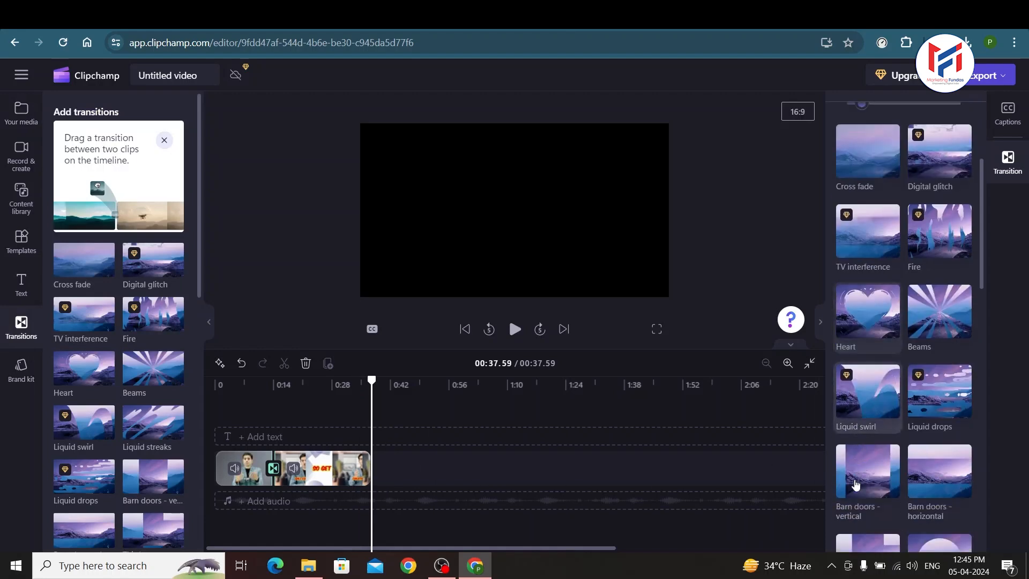
scroll(856, 484, up, 2)
scroll(850, 426, down, 2)
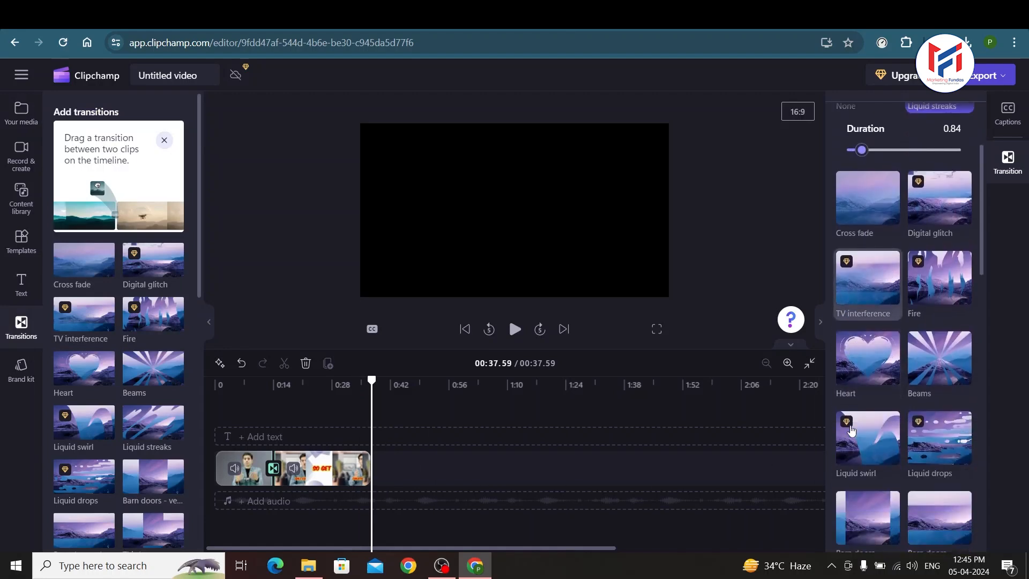
scroll(918, 427, down, 6)
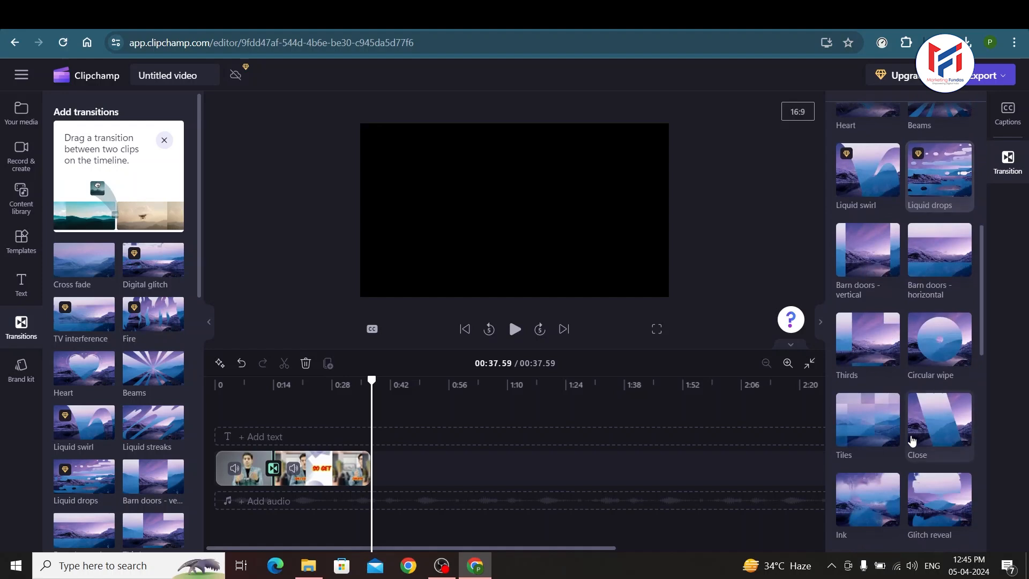
scroll(913, 440, down, 3)
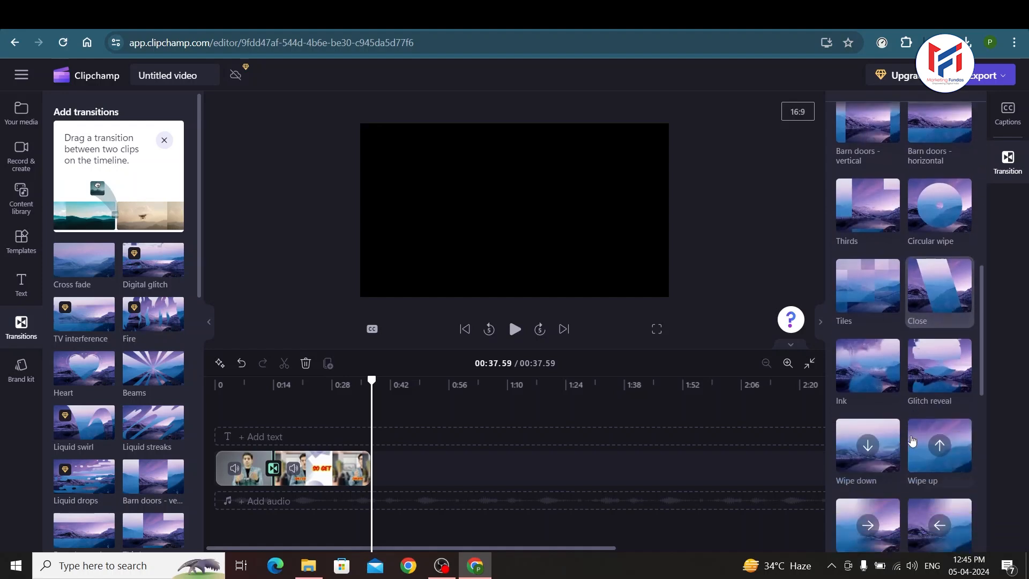
scroll(884, 333, down, 2)
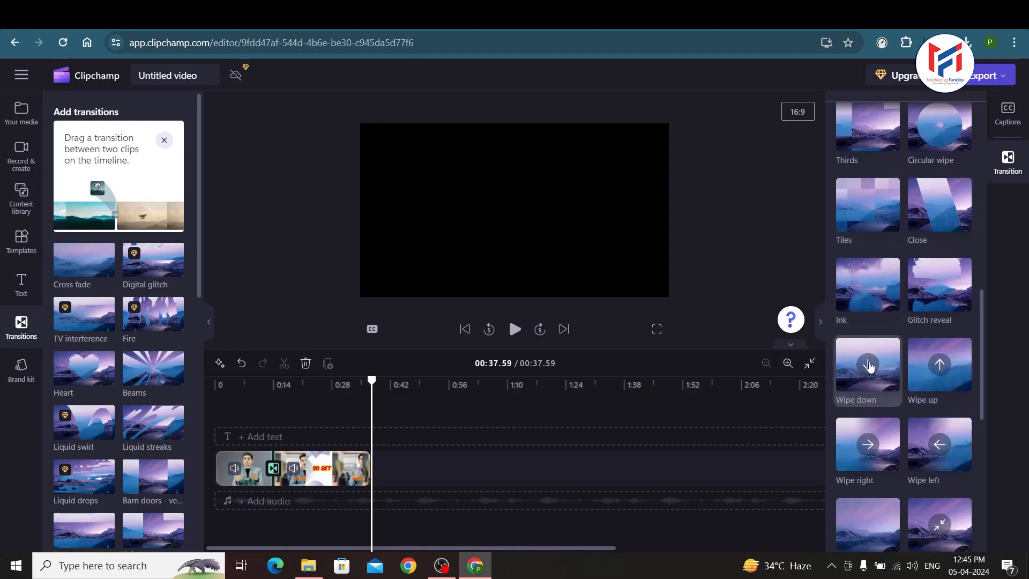
scroll(914, 343, up, 2)
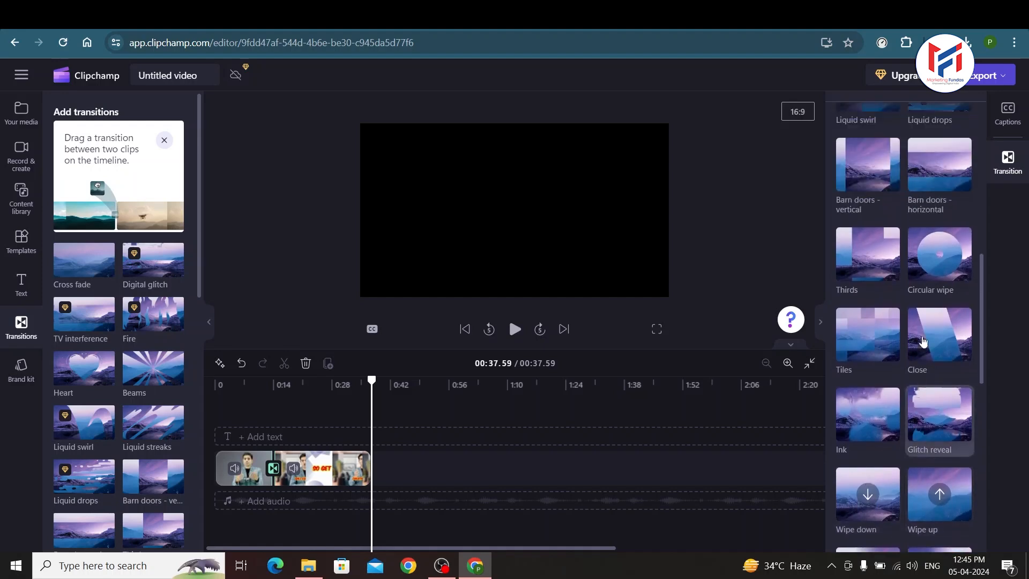
click(942, 440)
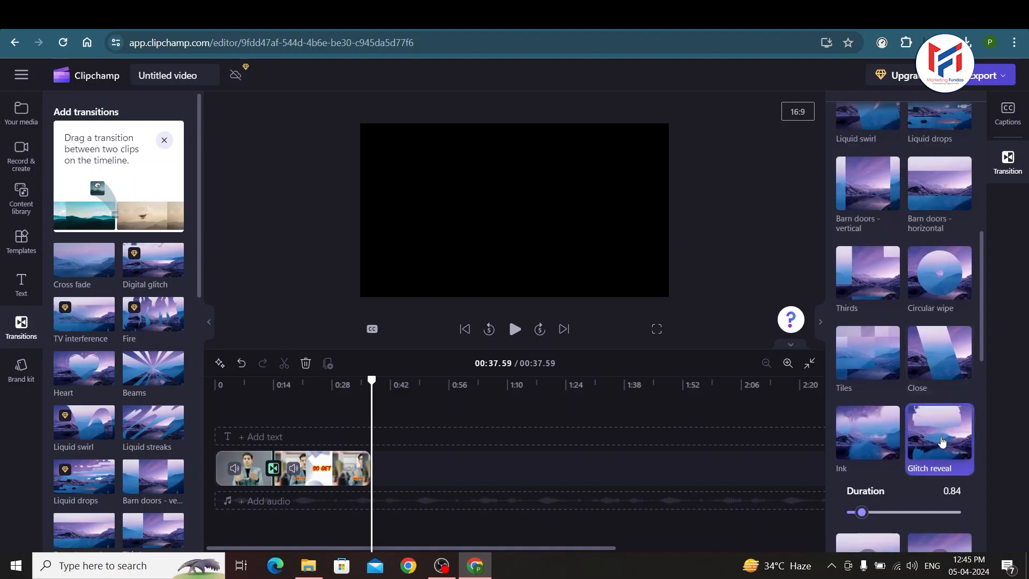
Place the playhead at 00:11.39, just before the transition, and collapse the property and transition library panels
click(260, 413)
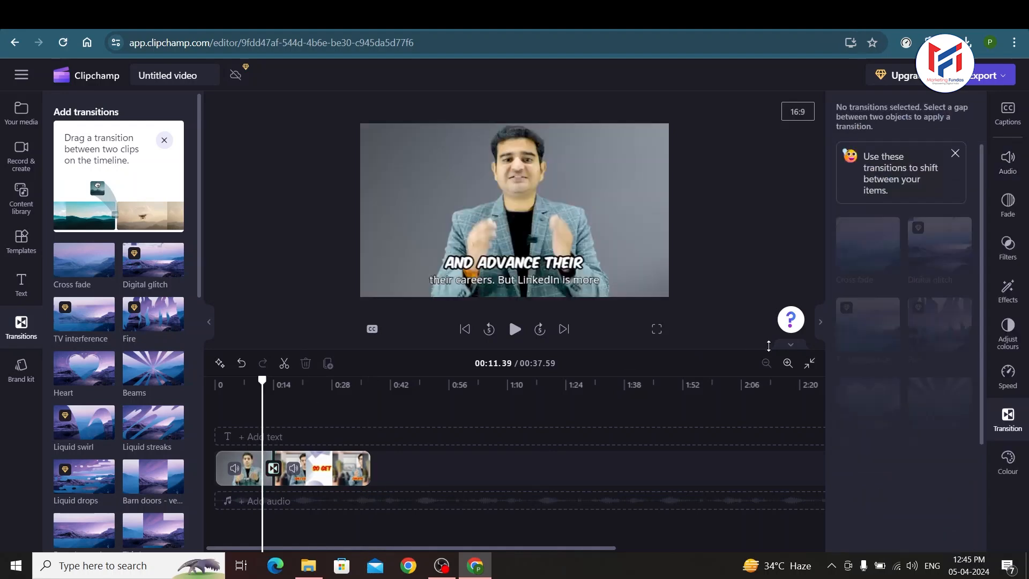
click(821, 324)
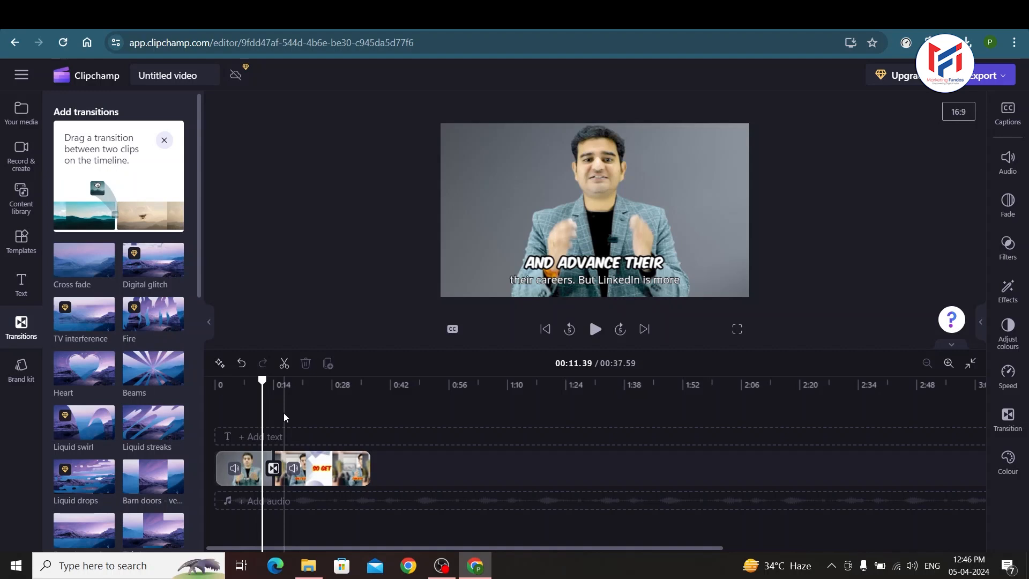
click(211, 324)
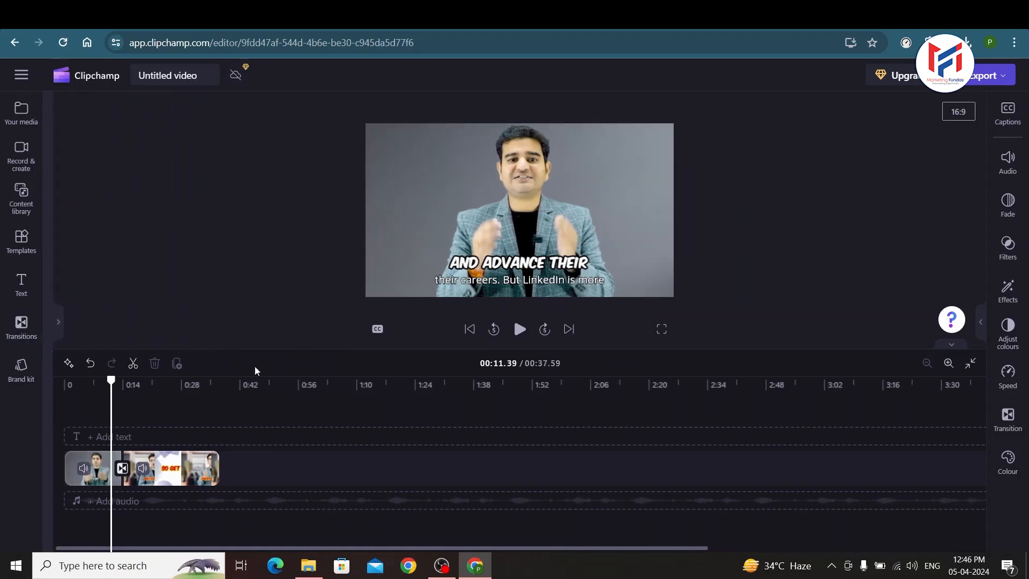
Add a Double Lines title to the timeline at 00:03.97, above the intrrro.mp4 clip
drag(87, 386, 70, 386)
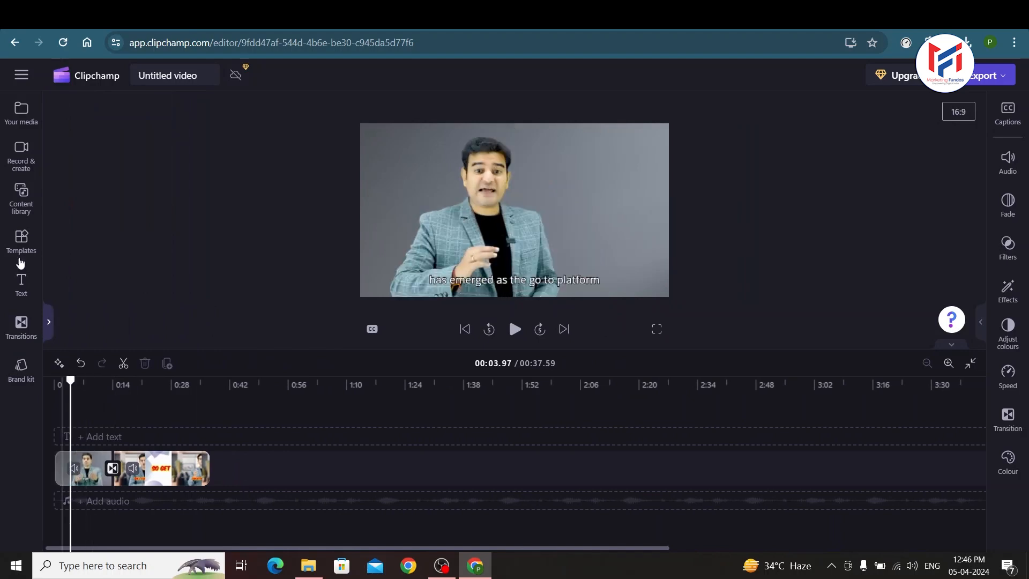
click(13, 280)
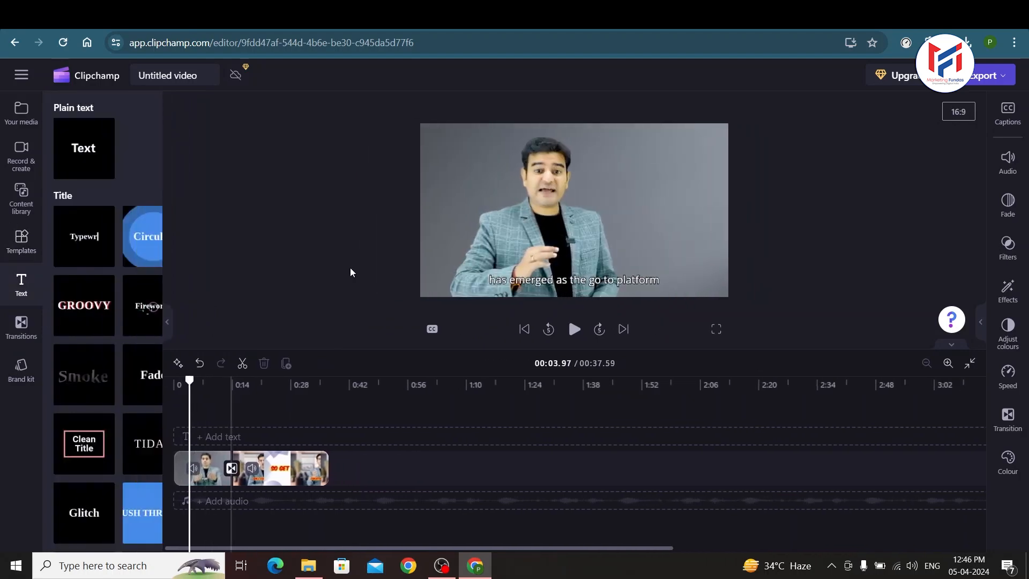
mouse_move(84, 317)
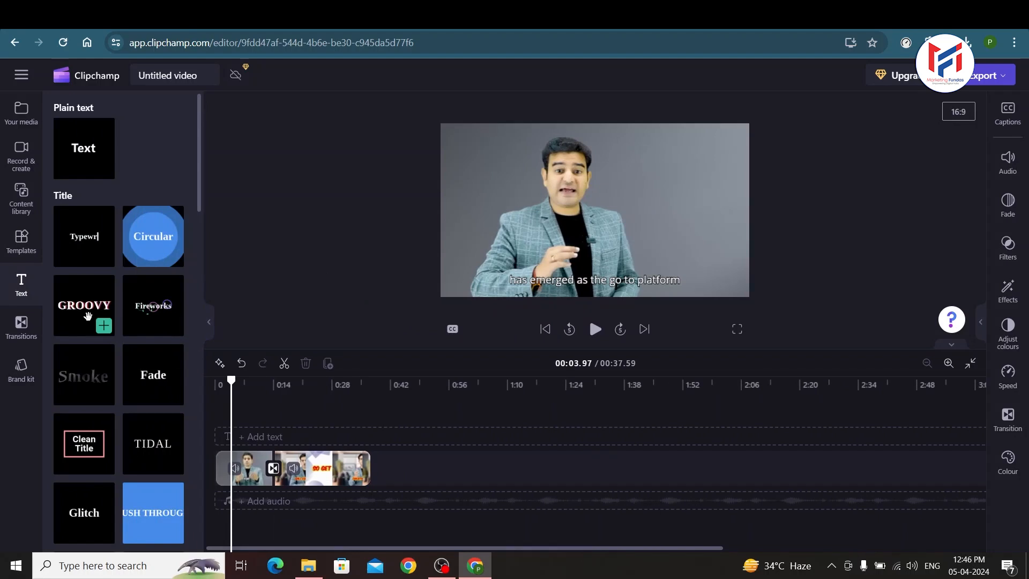
scroll(101, 368, down, 3)
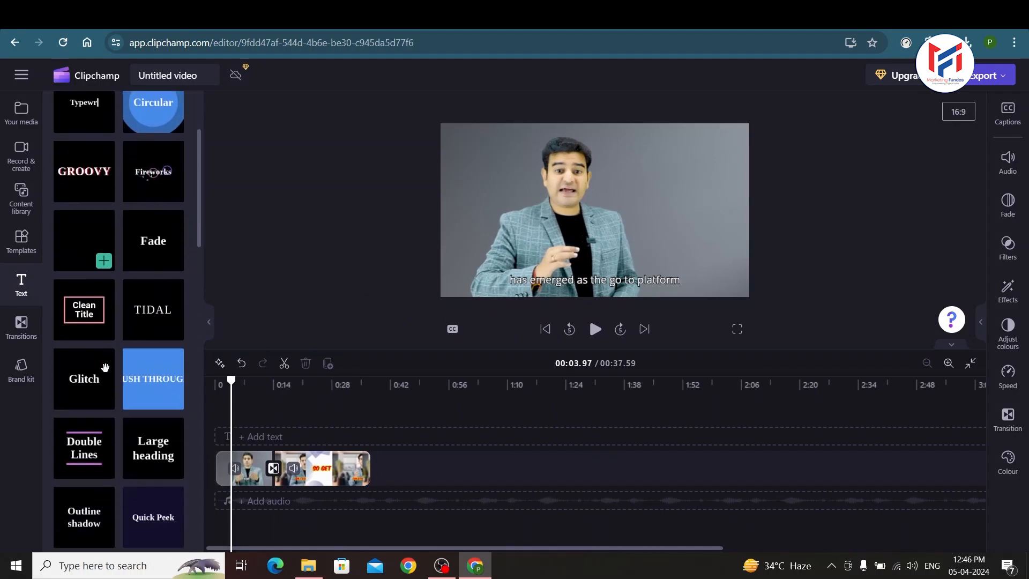
mouse_move(107, 458)
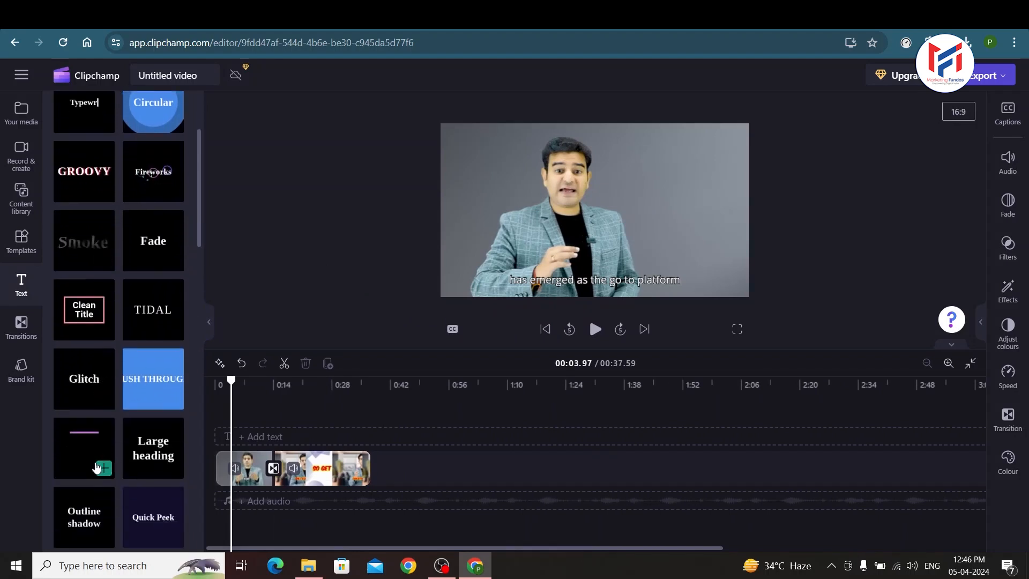
click(104, 468)
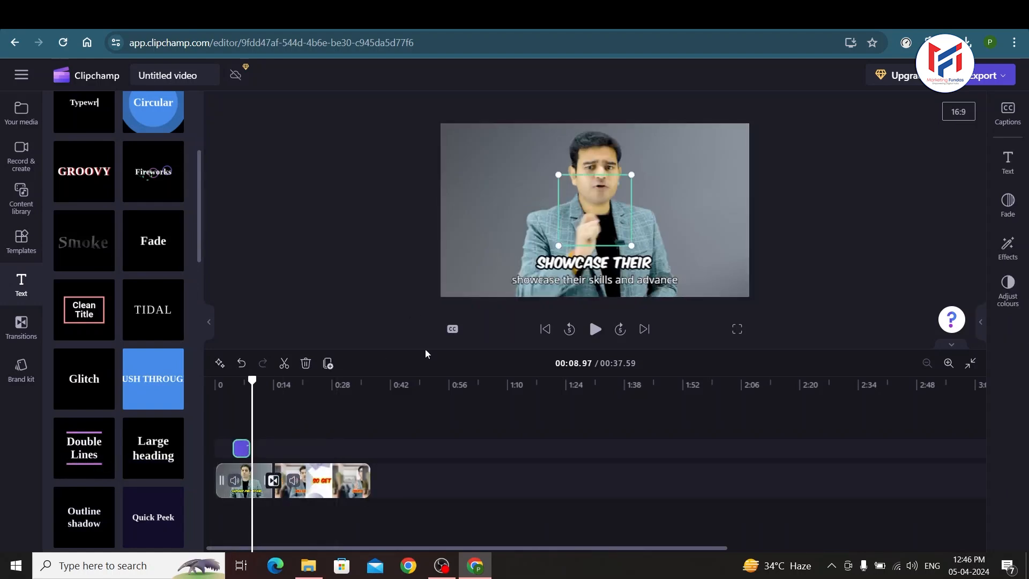
Replace the wording of the Double Lines title on the timeline with Marketing Fundas
drag(254, 379, 241, 379)
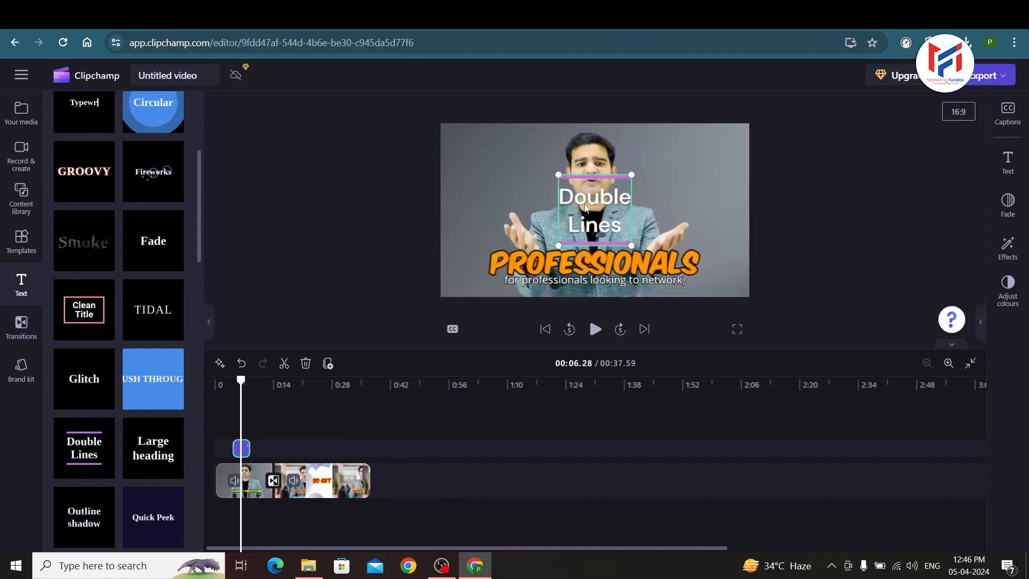
click(1009, 161)
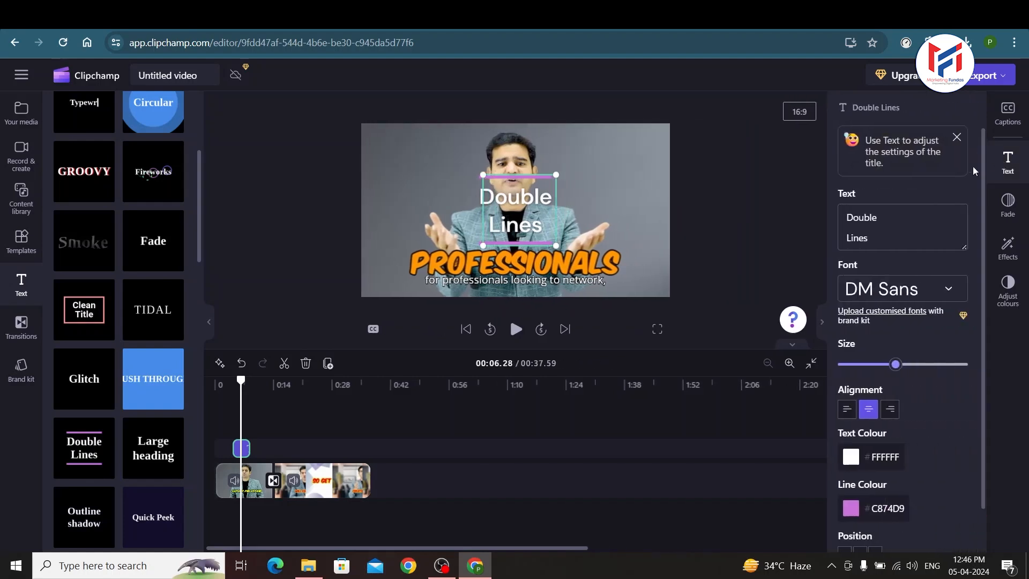
drag(960, 248, 974, 318)
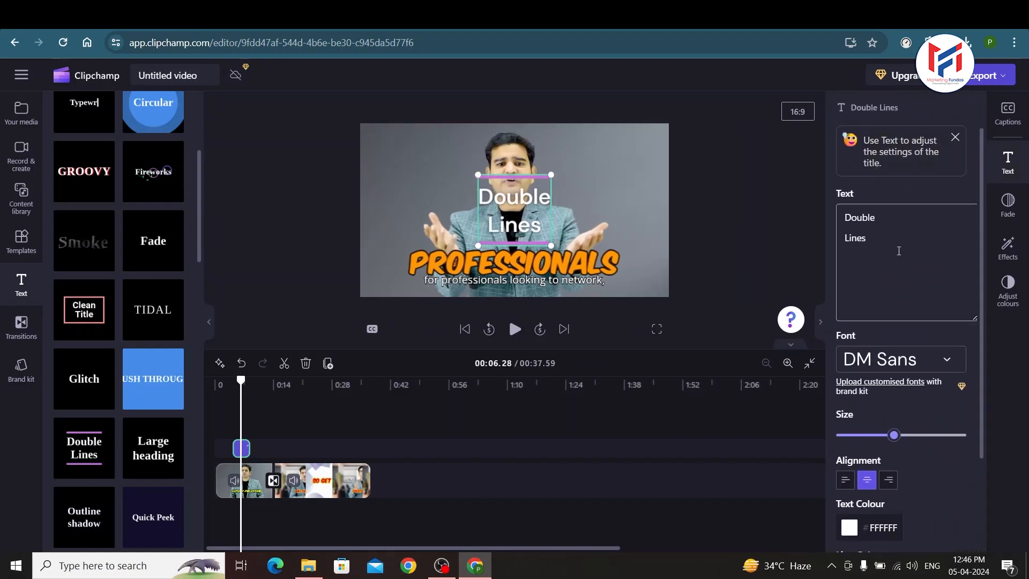
drag(884, 243, 846, 227)
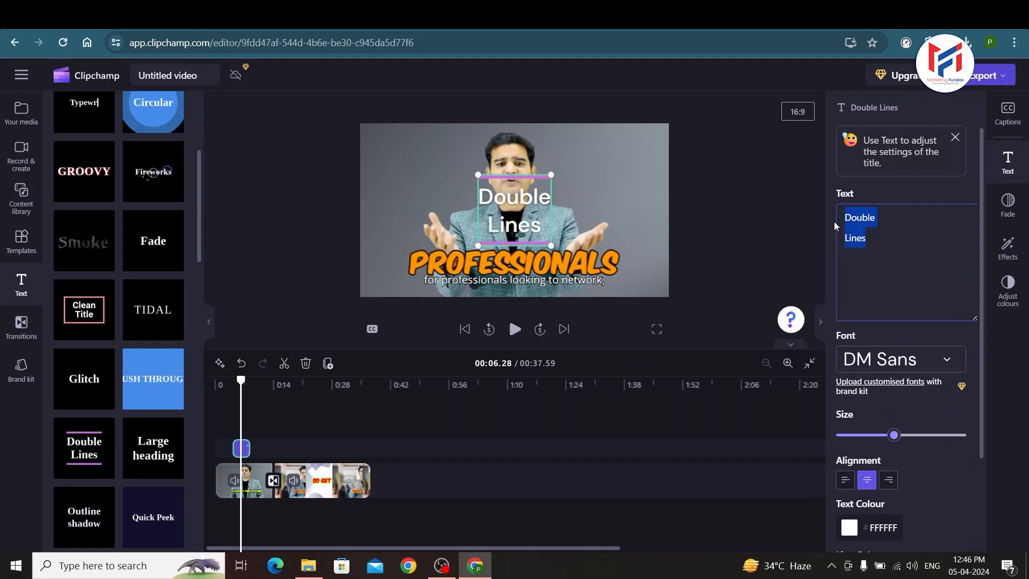
text(MArket)
key(BackSpace)
key(BackSpace)
key(BackSpace)
key(BackSpace)
key(BackSpace)
text(arketing Fundas)
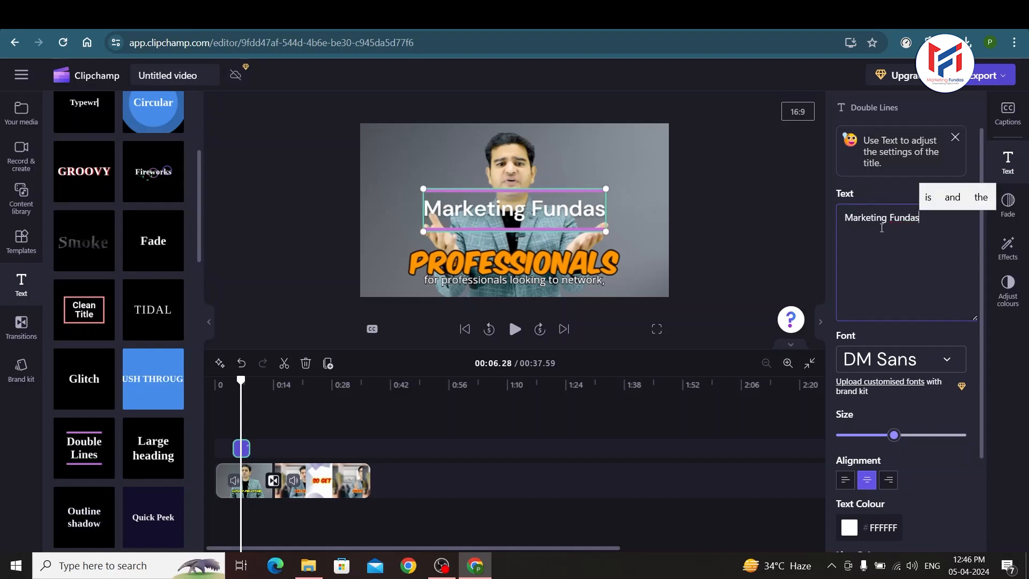
click(773, 252)
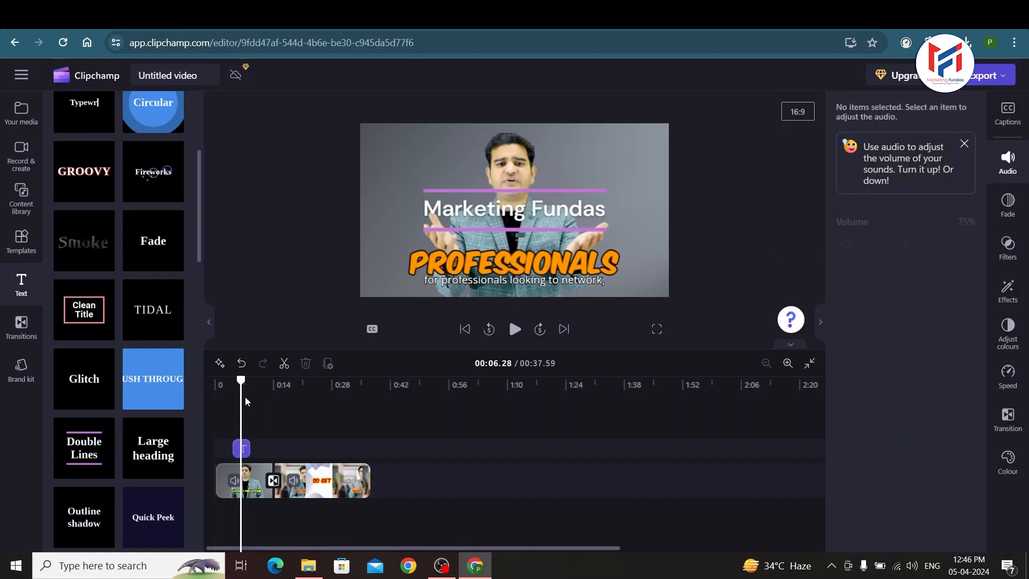
Preview the title's animation over the first clip from just before it appears
drag(242, 381, 234, 384)
key(space)
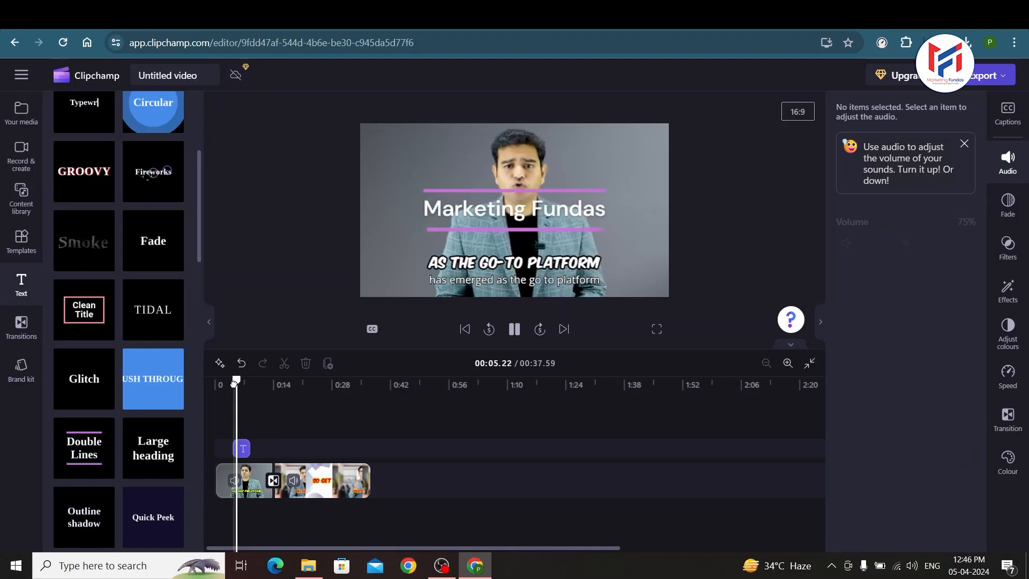
key(space)
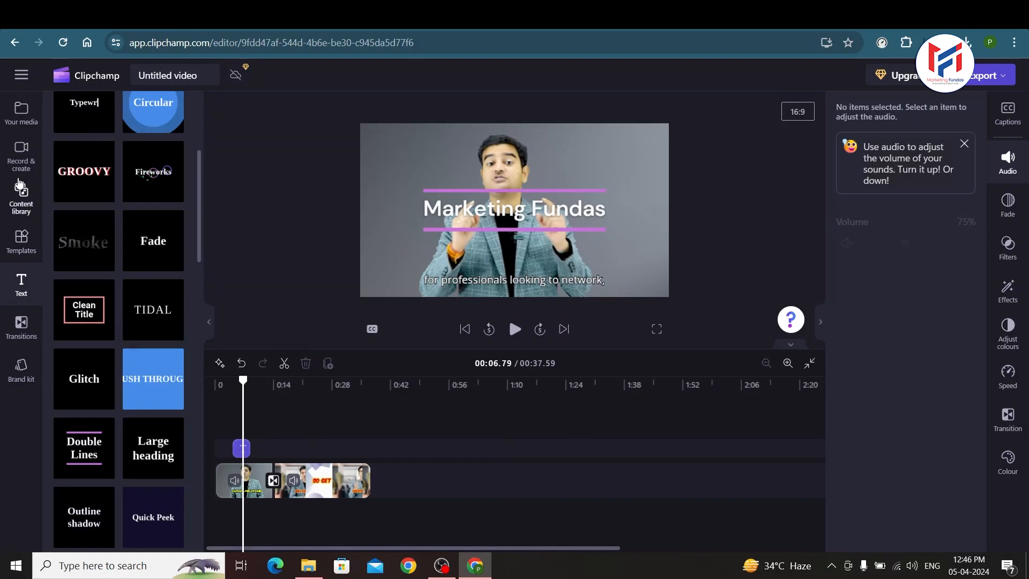
Add the Bring da funk track from the Exclusive to Clipchamp audio collection below the video clips, starting at the timeline's beginning
click(21, 213)
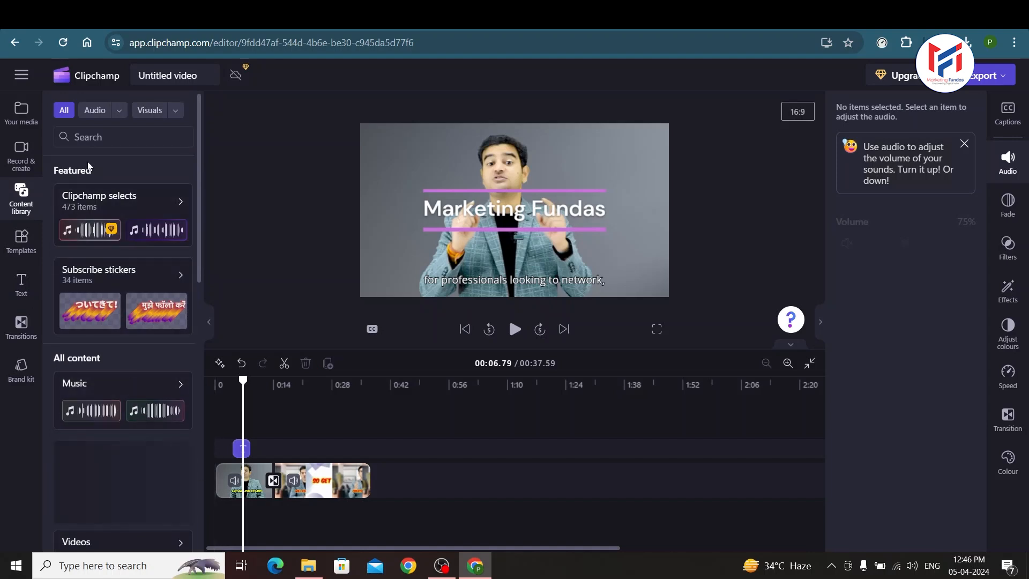
click(97, 111)
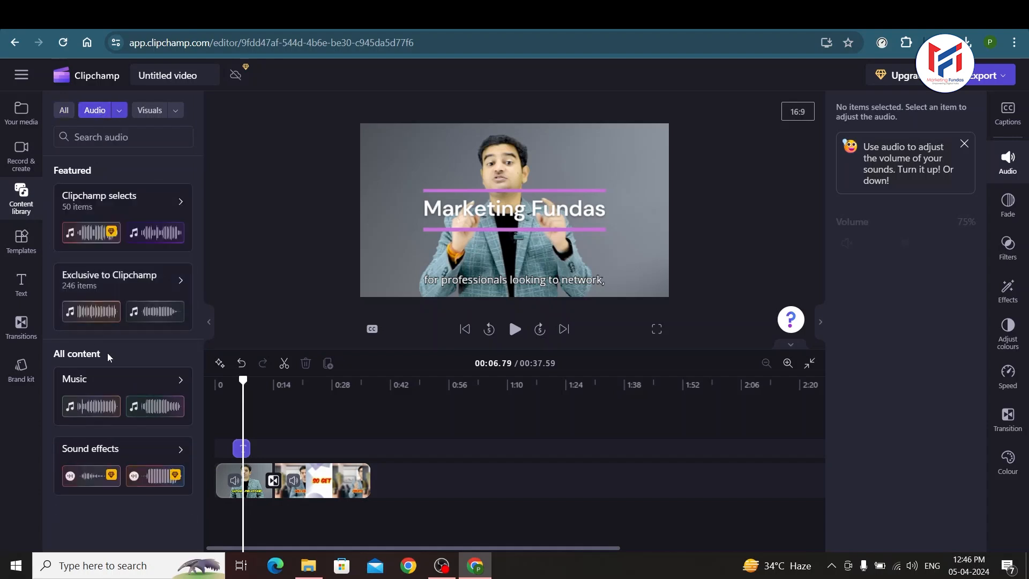
click(113, 290)
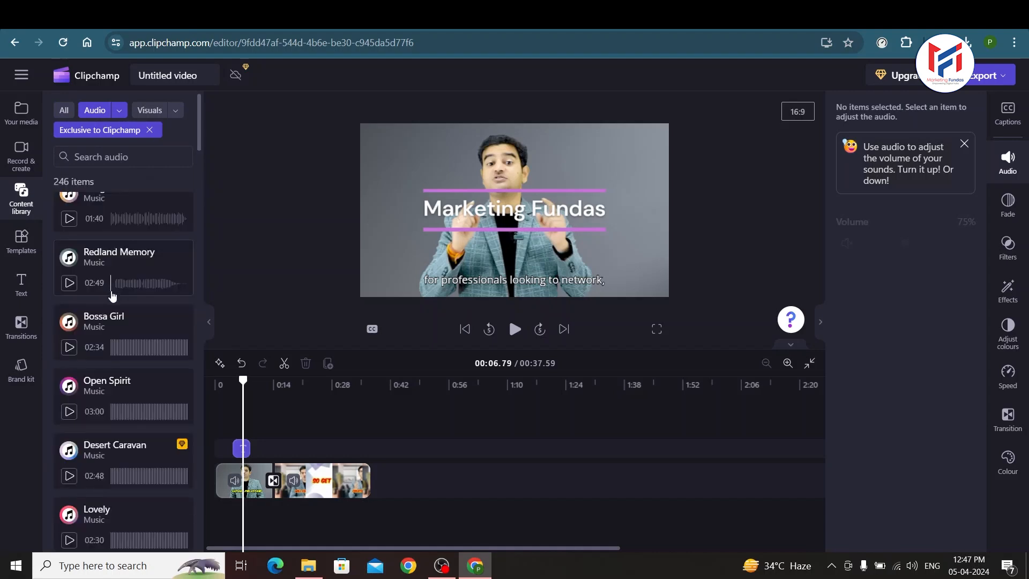
scroll(91, 268, up, 1)
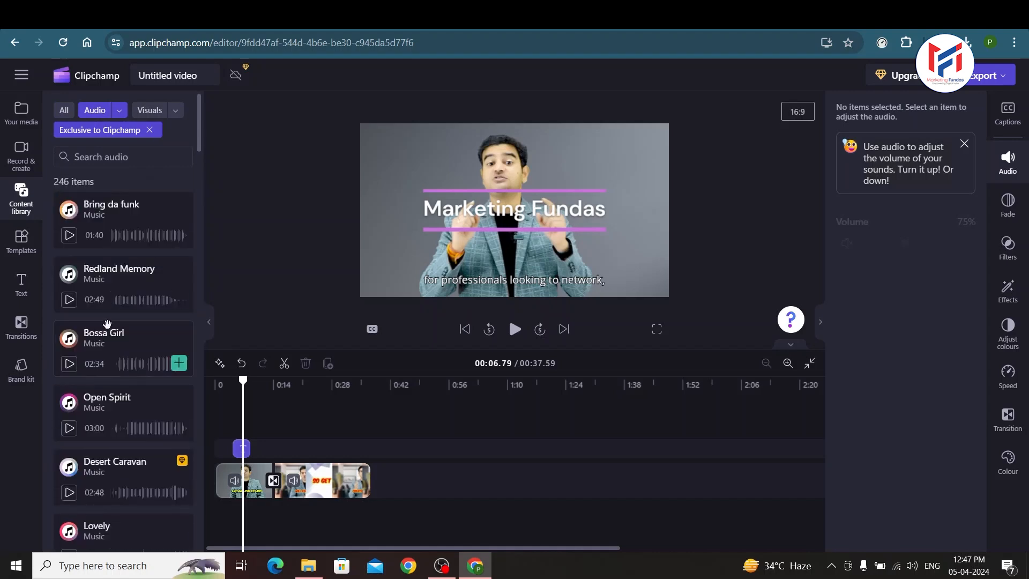
click(68, 236)
drag(101, 208, 247, 511)
Trim the Bring da funk track to end with the video clips and set its volume to 15%
drag(627, 501, 362, 504)
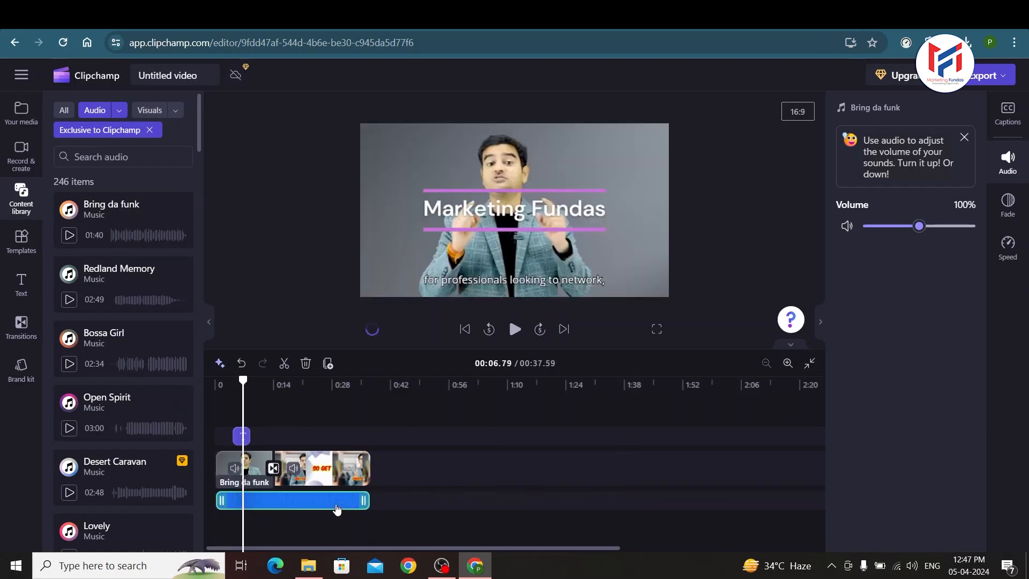
mouse_move(367, 501)
mouse_down()
mouse_move(565, 502)
mouse_move(370, 507)
mouse_up()
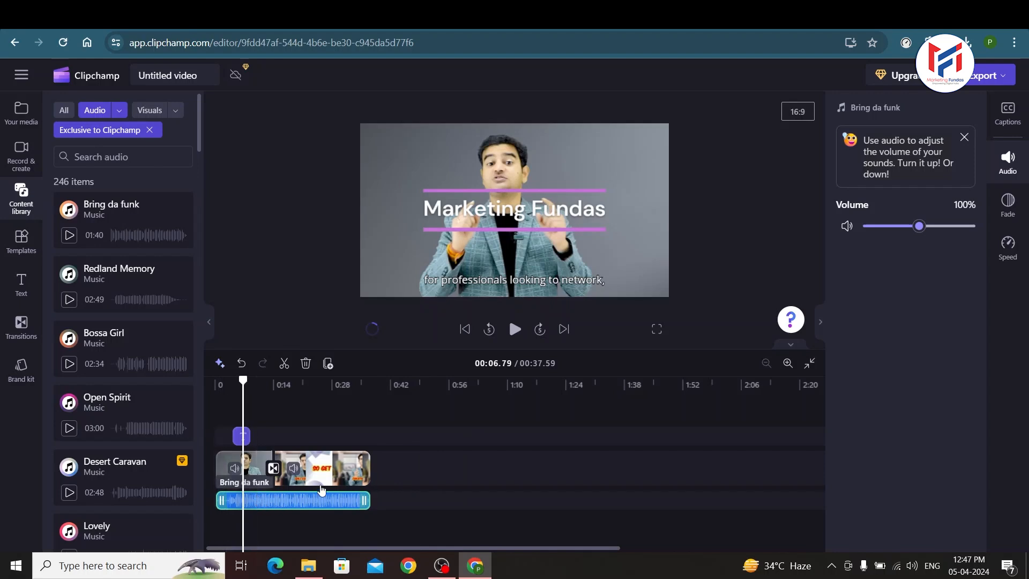
drag(917, 230, 890, 231)
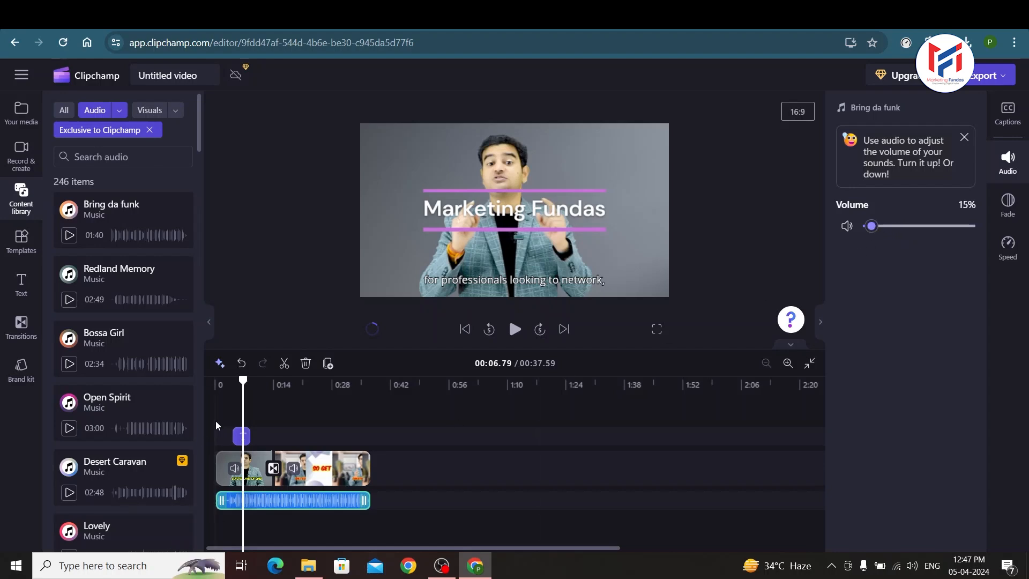
Play the video from near the start to check the background music together with the title
click(219, 400)
key(space)
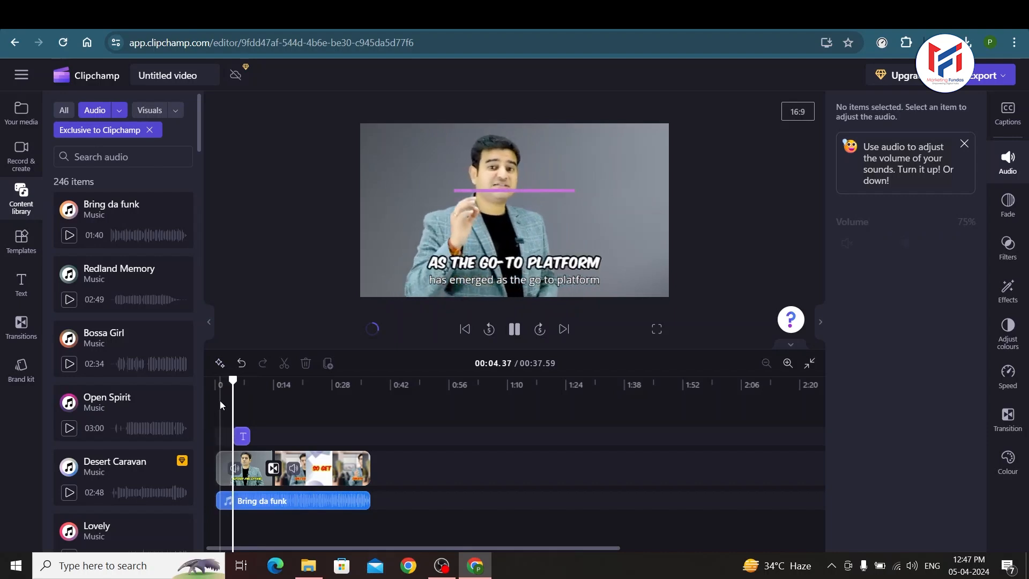
key(space)
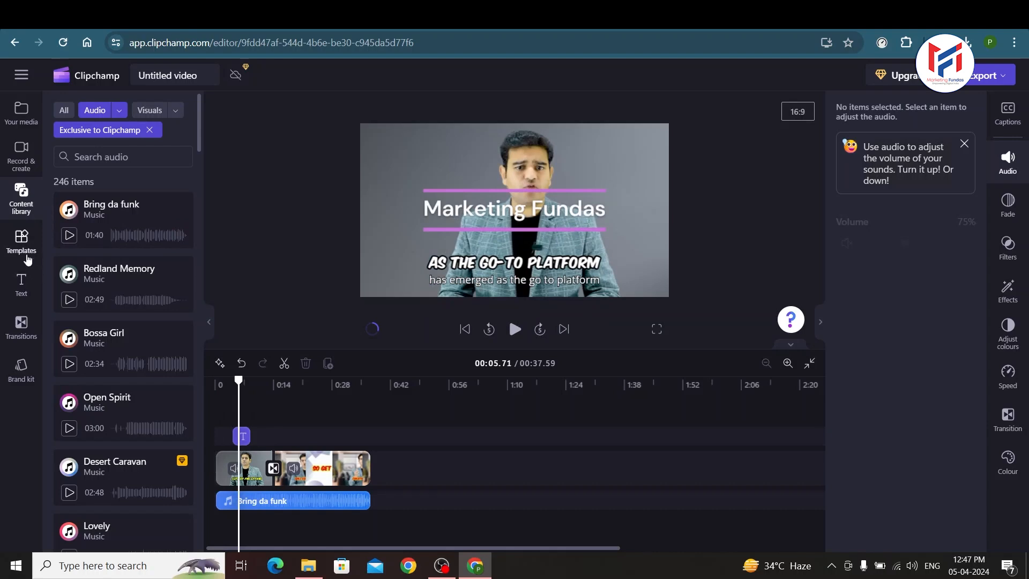
Show the title library and examine the rotate, flip and picture-in-picture options for the first clip
click(17, 296)
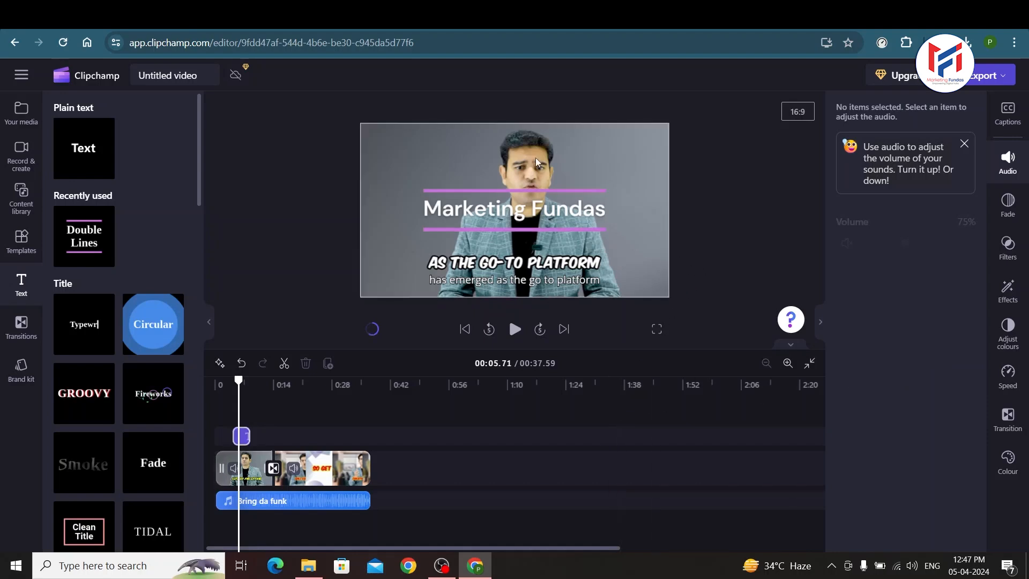
click(513, 130)
click(534, 114)
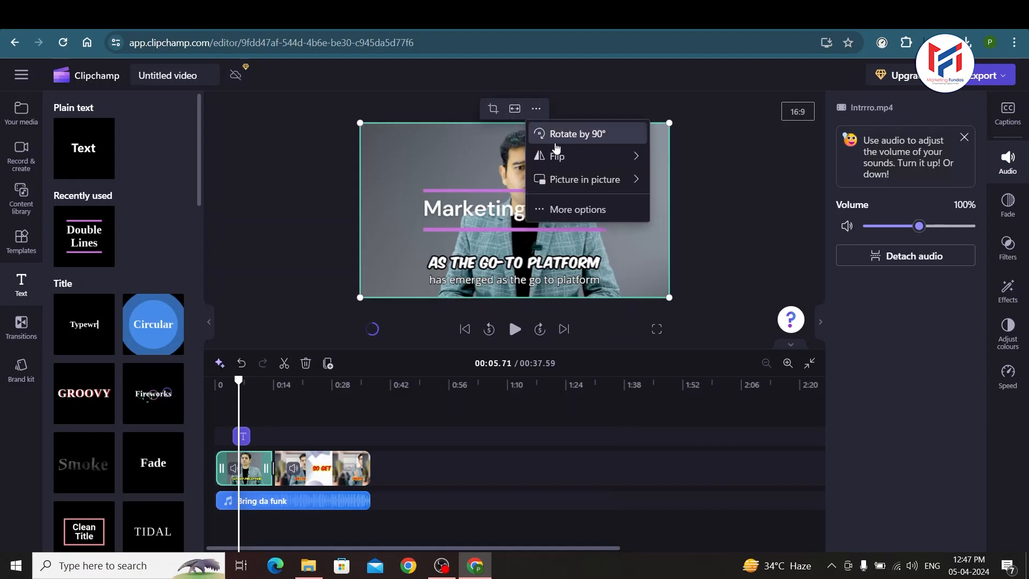
mouse_move(558, 155)
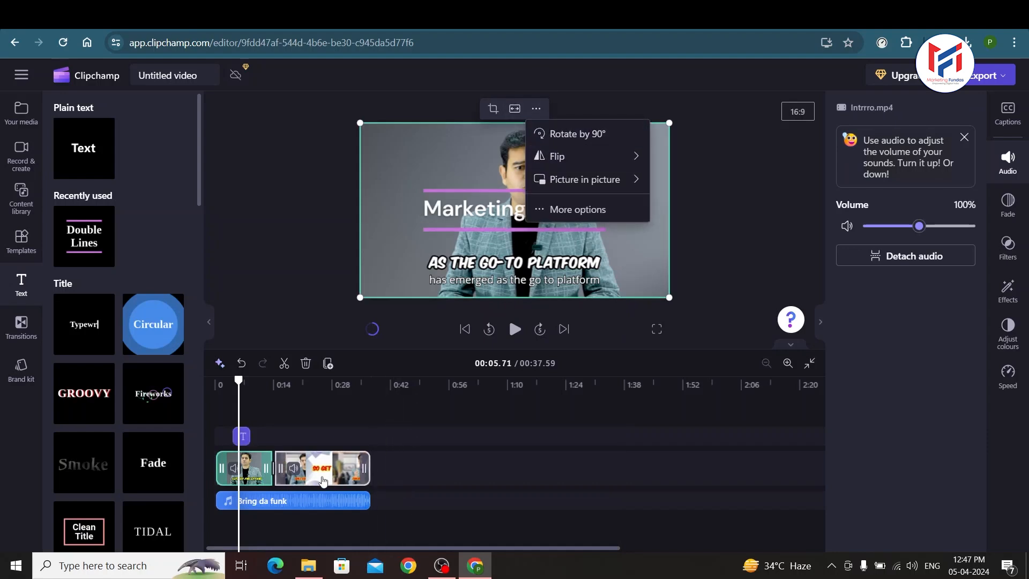
Place the playhead at 00:19.52 on the second clip and examine its horizontal and vertical flip options
click(322, 480)
click(321, 415)
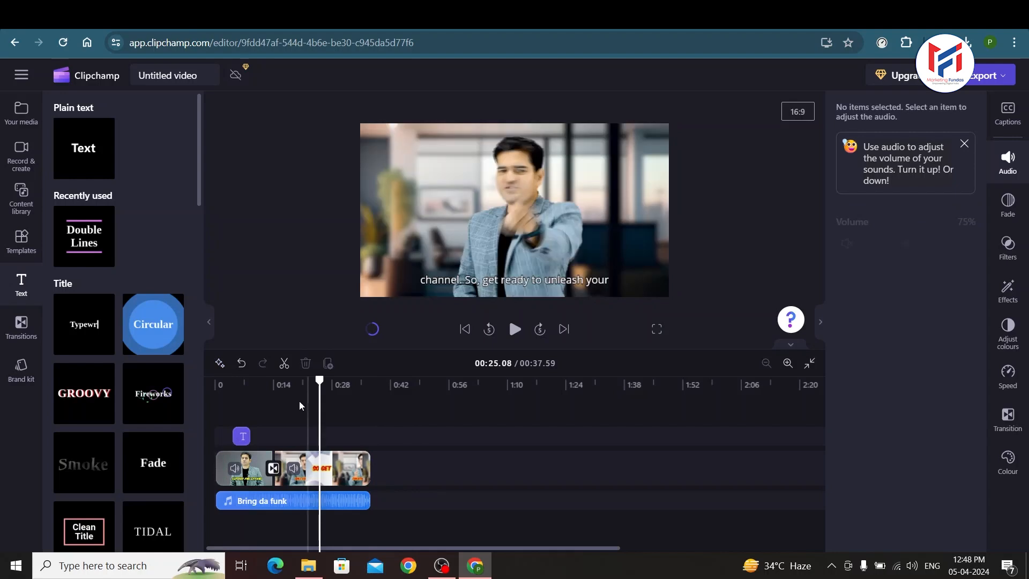
click(298, 406)
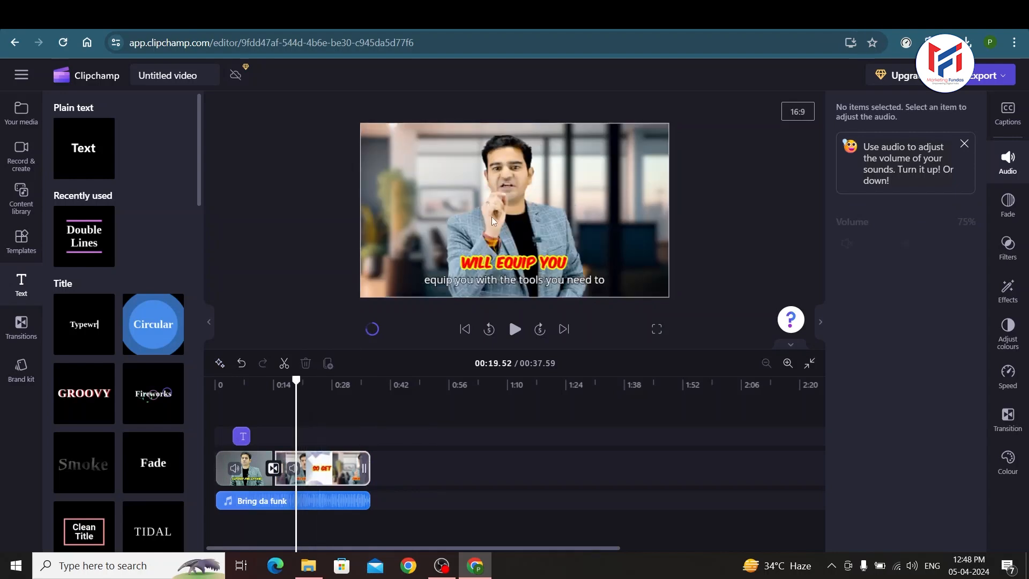
click(506, 211)
click(535, 110)
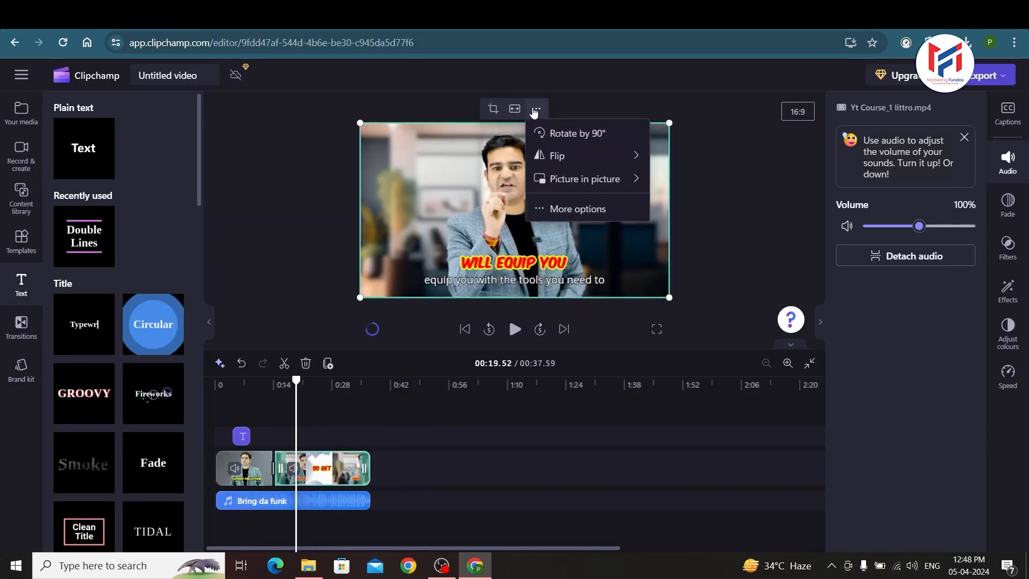
mouse_move(561, 156)
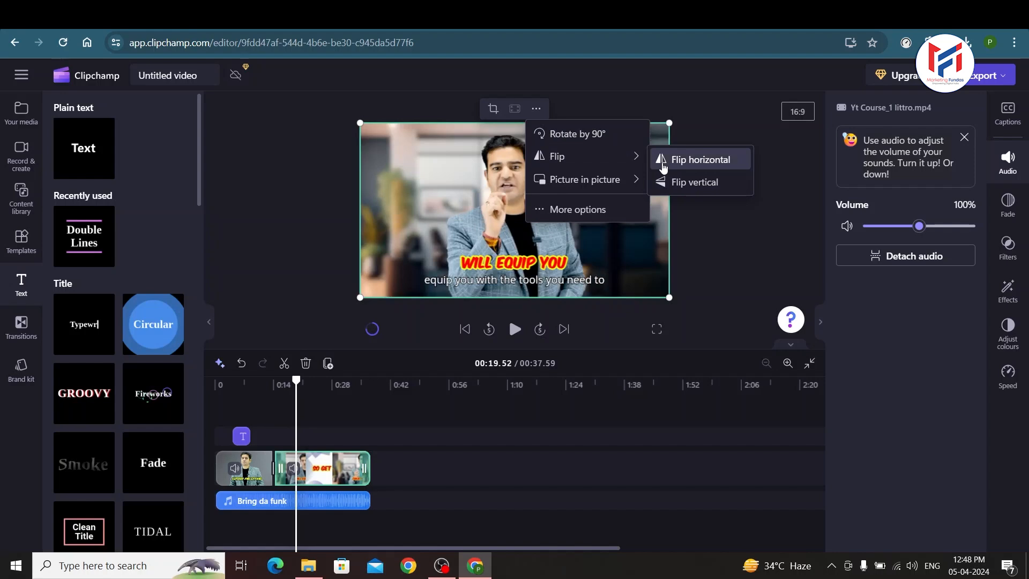
Rotate the second clip by 90° four times to complete a full turn
click(594, 135)
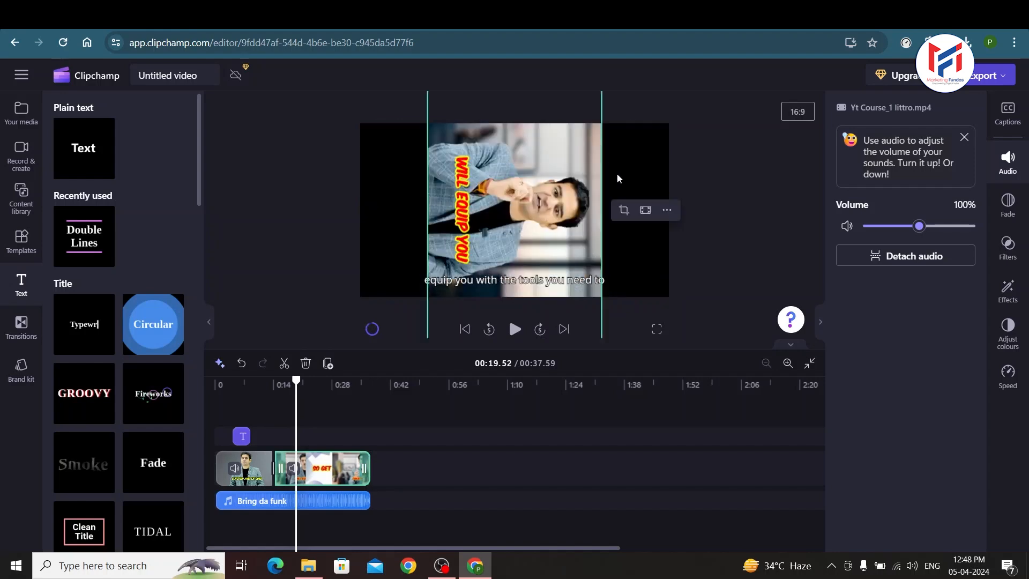
click(667, 210)
click(696, 234)
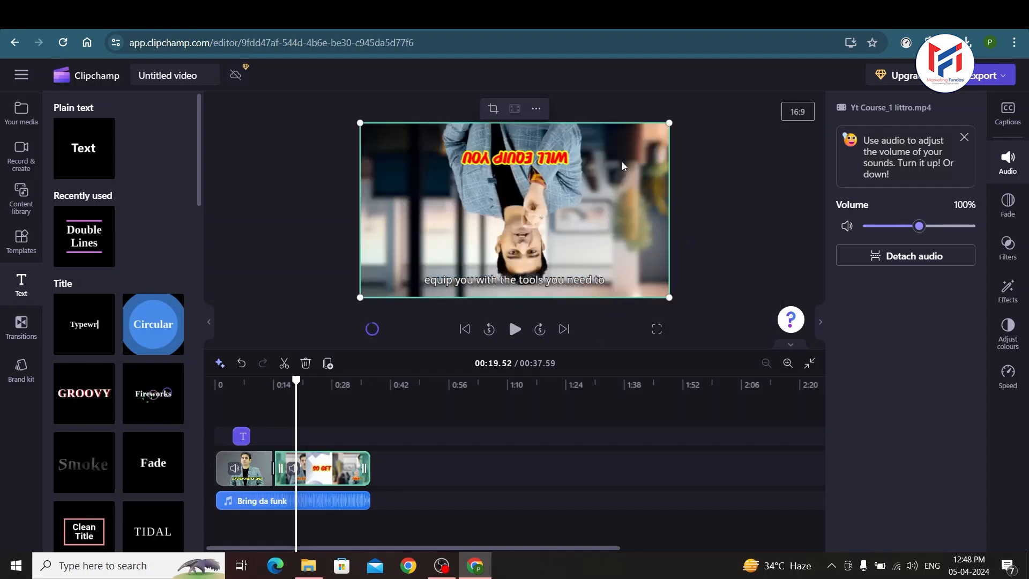
click(537, 110)
click(587, 134)
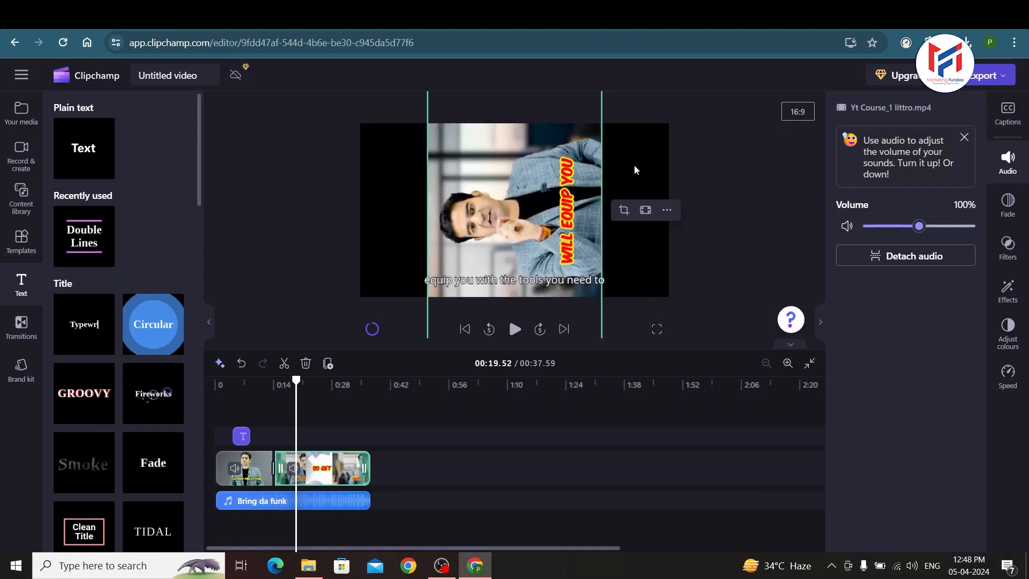
click(667, 209)
click(694, 233)
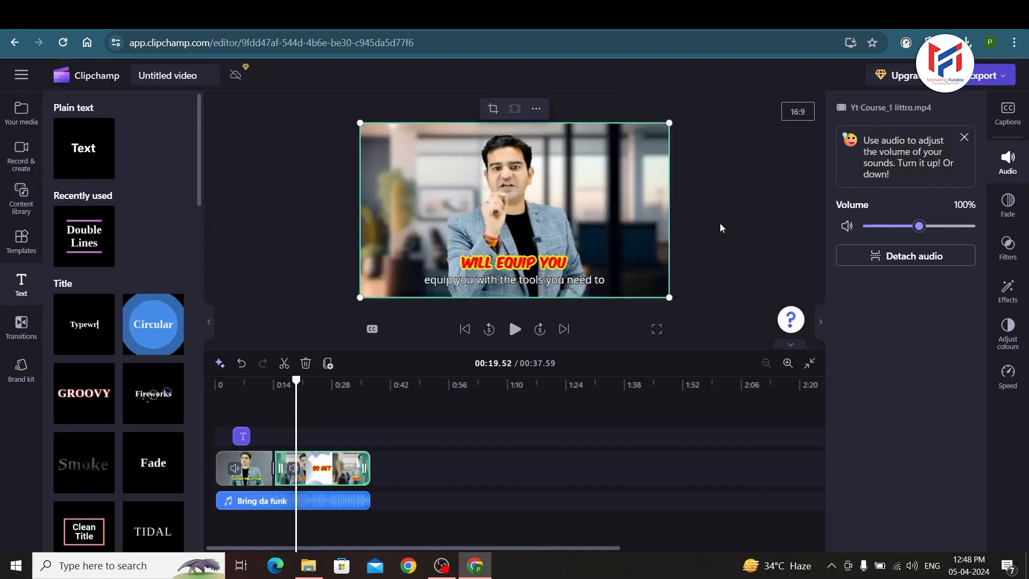
Deselect the second clip and return the playhead to the start of the timeline
click(713, 247)
drag(297, 379, 214, 379)
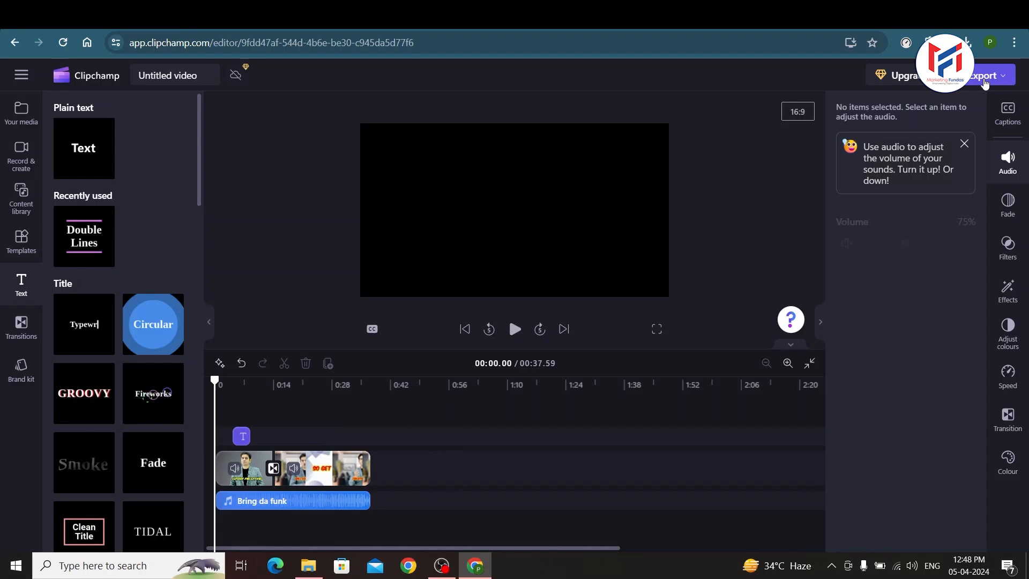
click(985, 78)
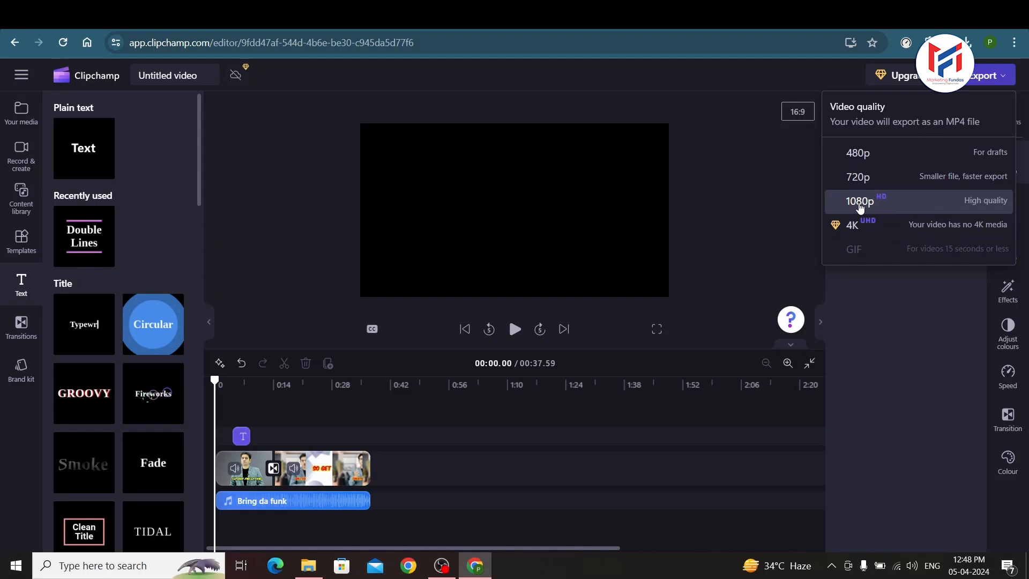
click(860, 202)
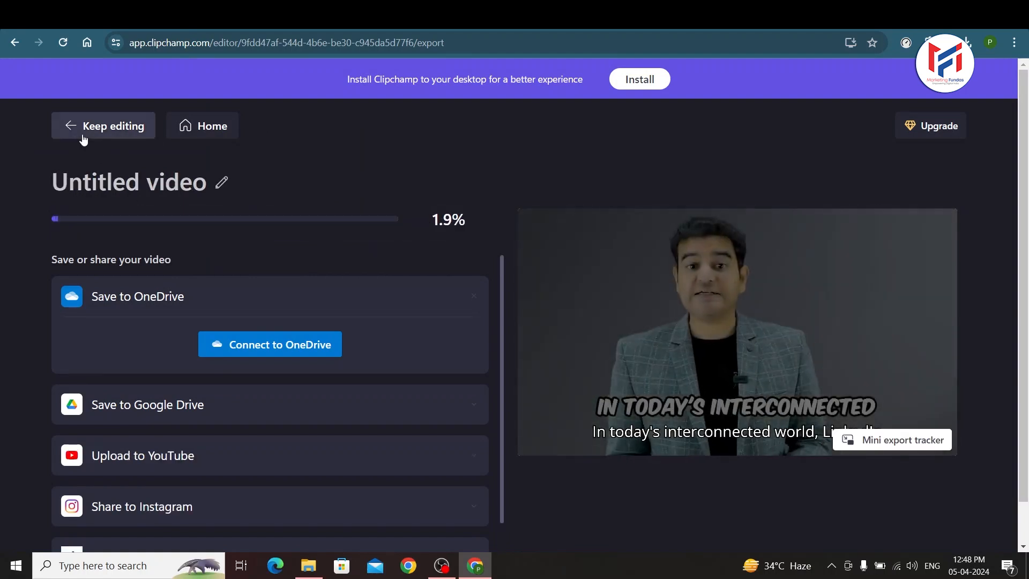
click(83, 134)
click(380, 342)
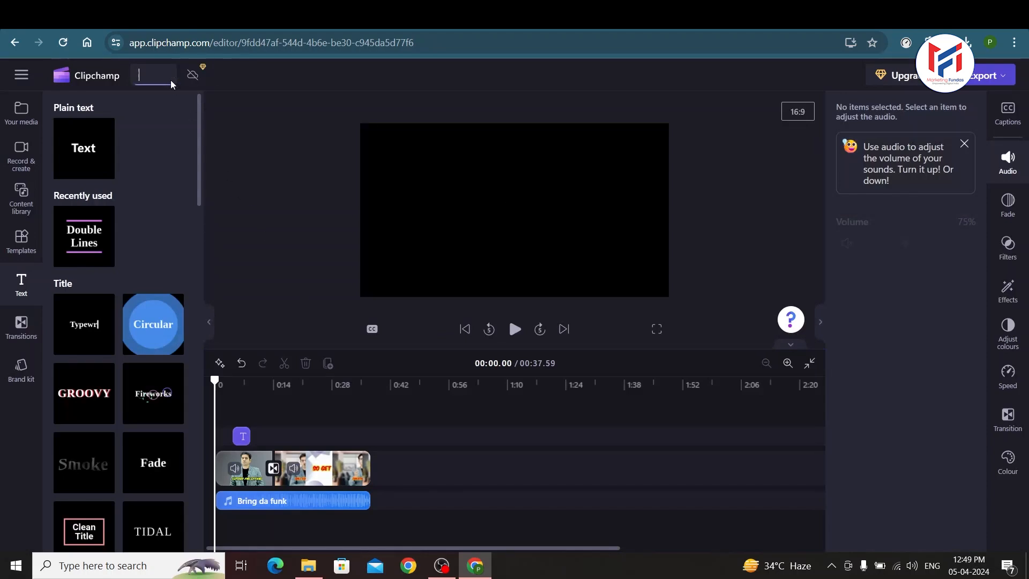
Rename the untitled video project as Project 1
text(Proj)
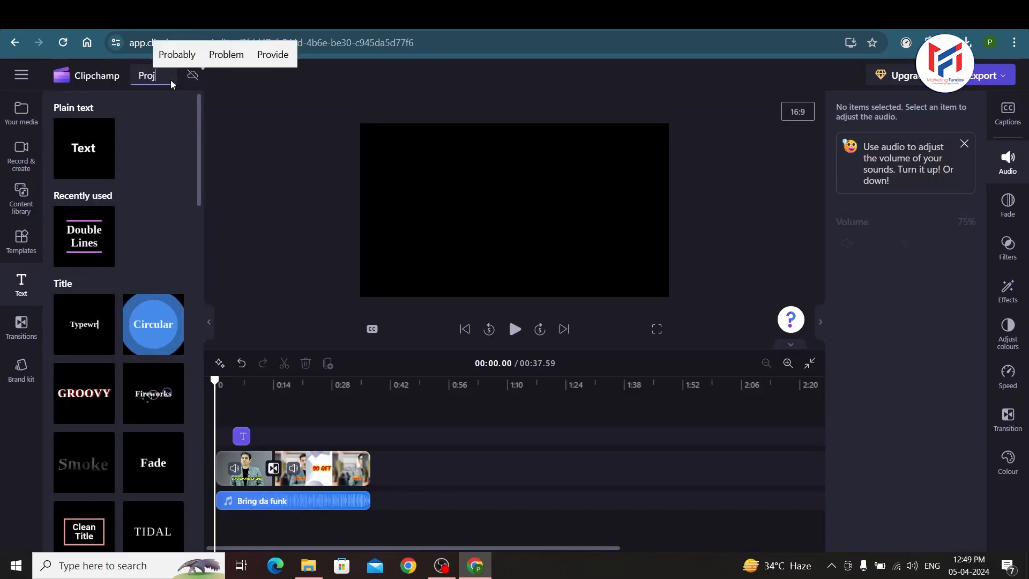
text(ect 1)
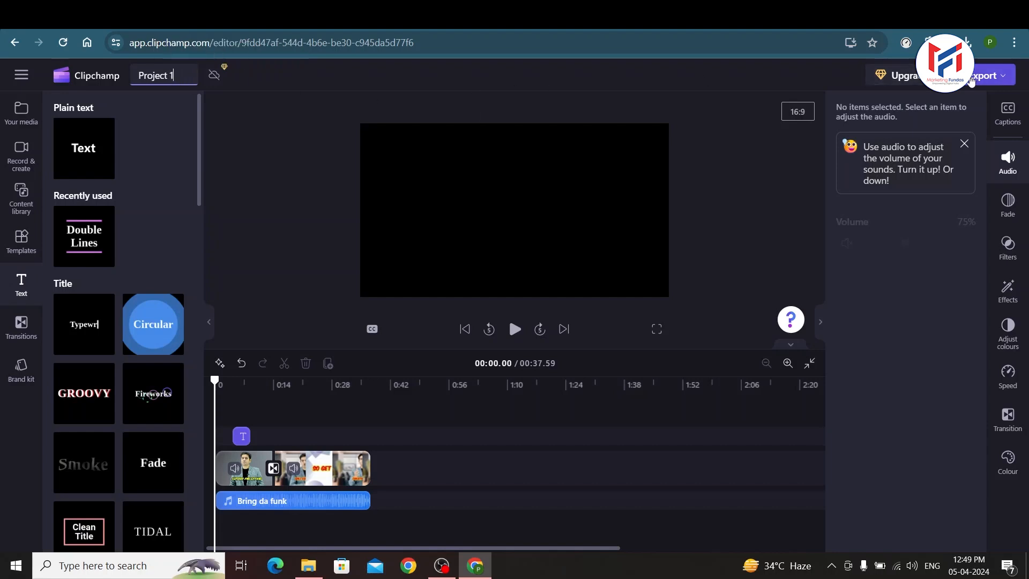
Export the Project 1 video at 1080p high quality
click(991, 75)
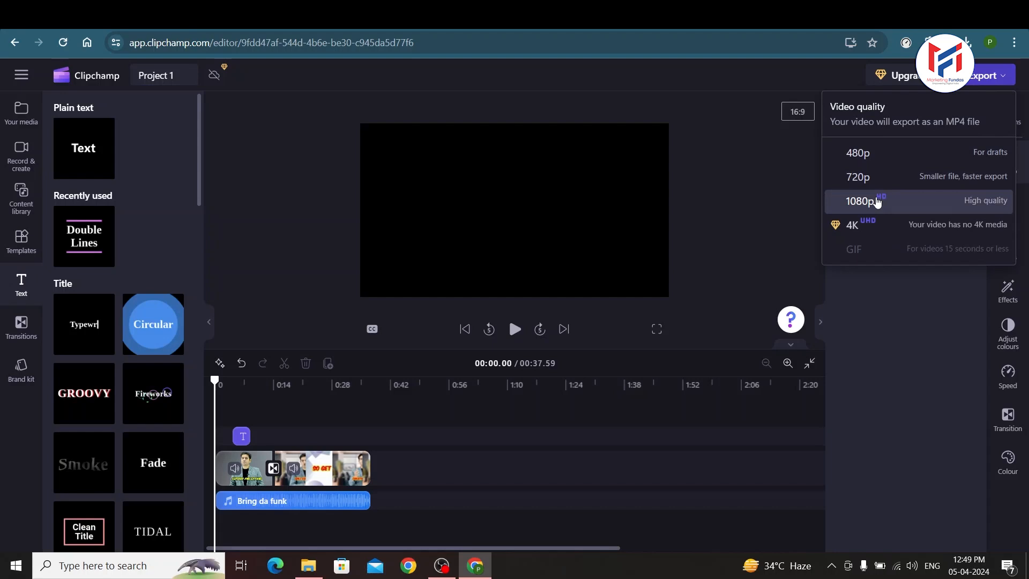
click(877, 202)
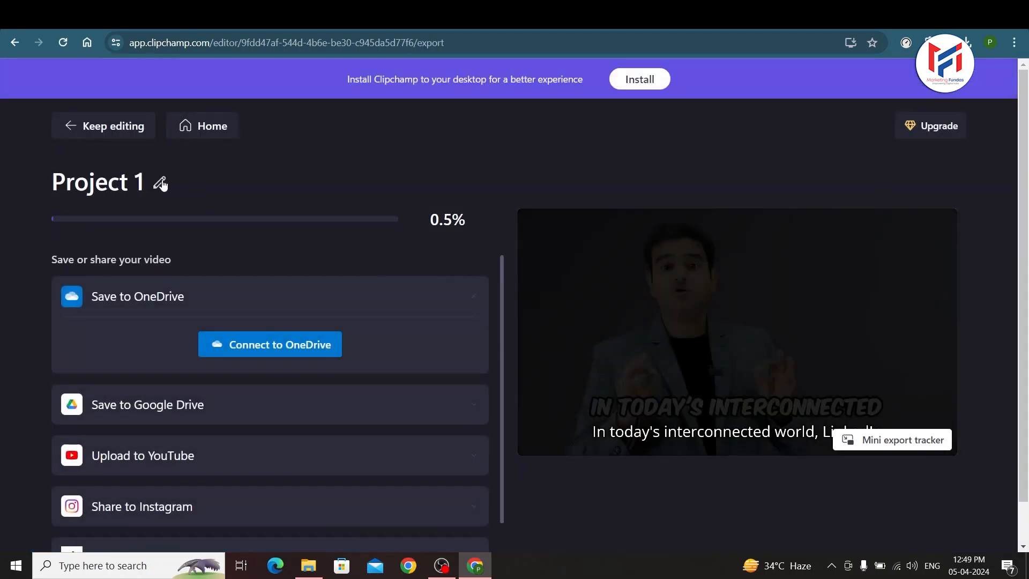
click(160, 184)
drag(144, 182, 59, 177)
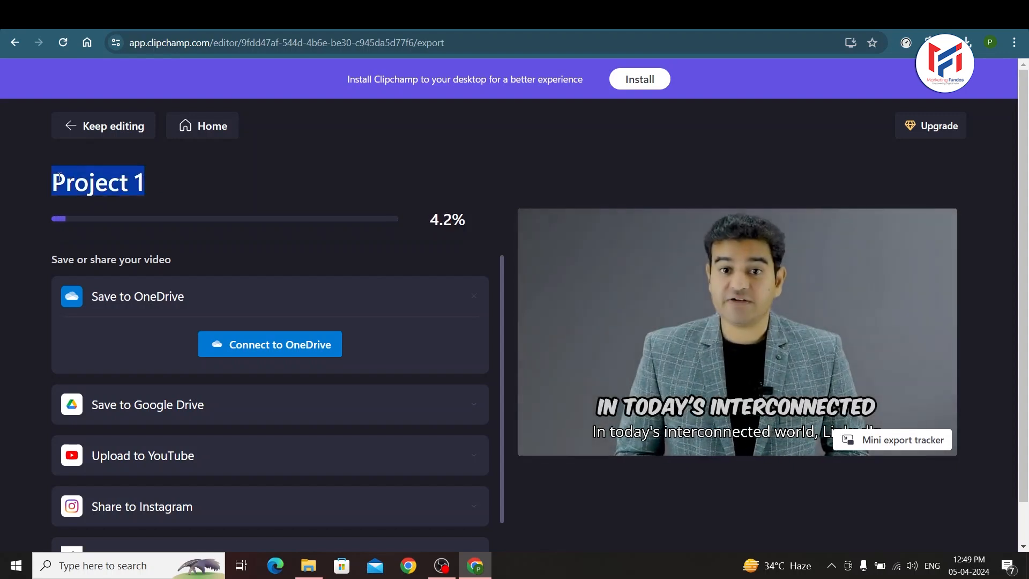
click(337, 130)
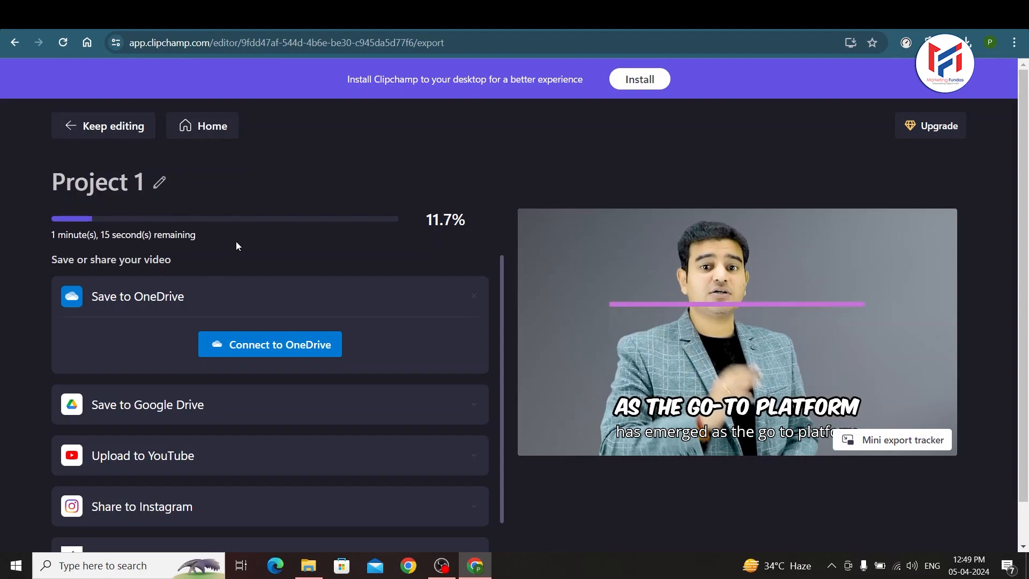
Examine the save and share destinations for the exported video, expanding the Upload to YouTube option
scroll(265, 248, down, 1)
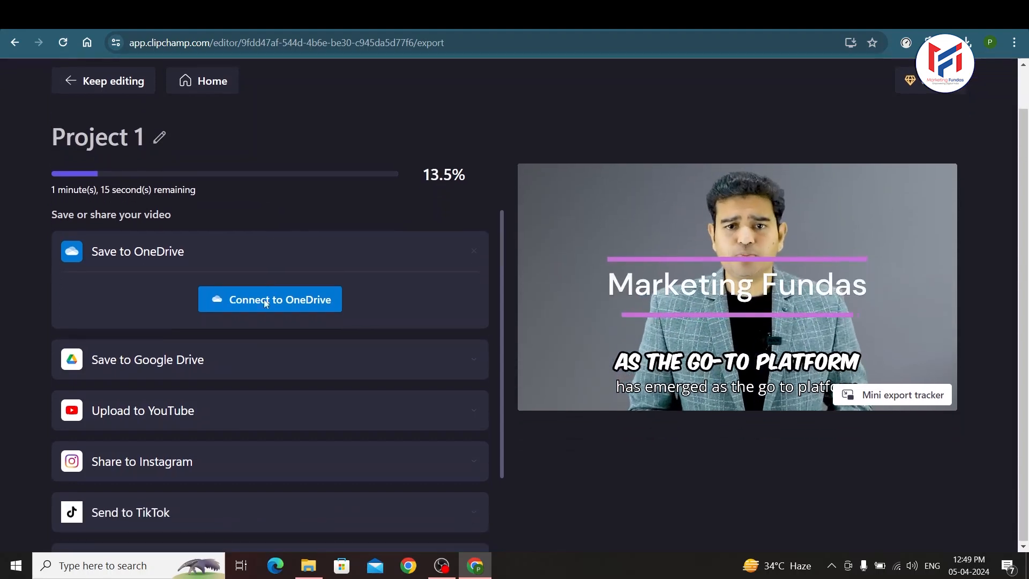
click(471, 411)
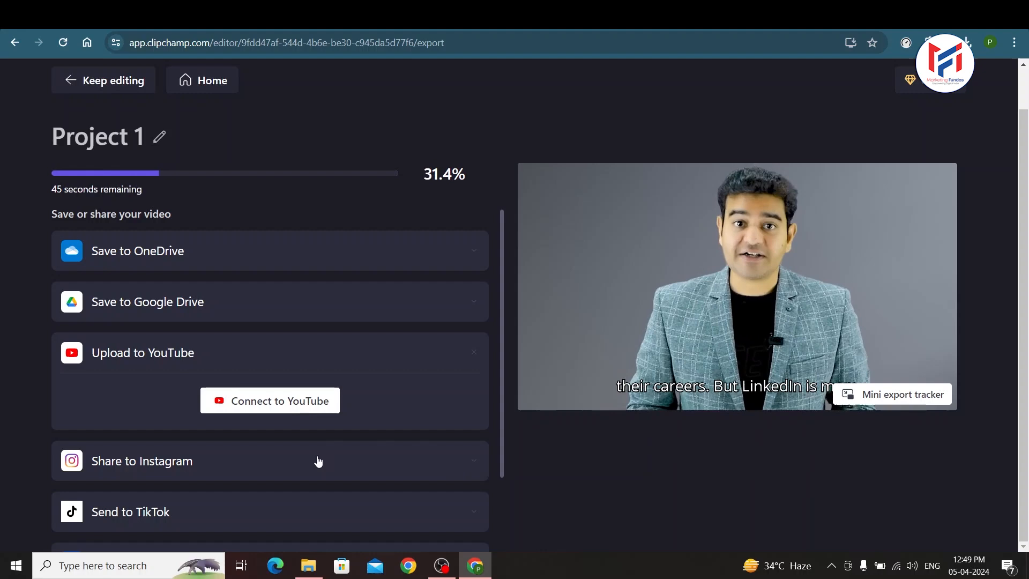
scroll(303, 468, down, 2)
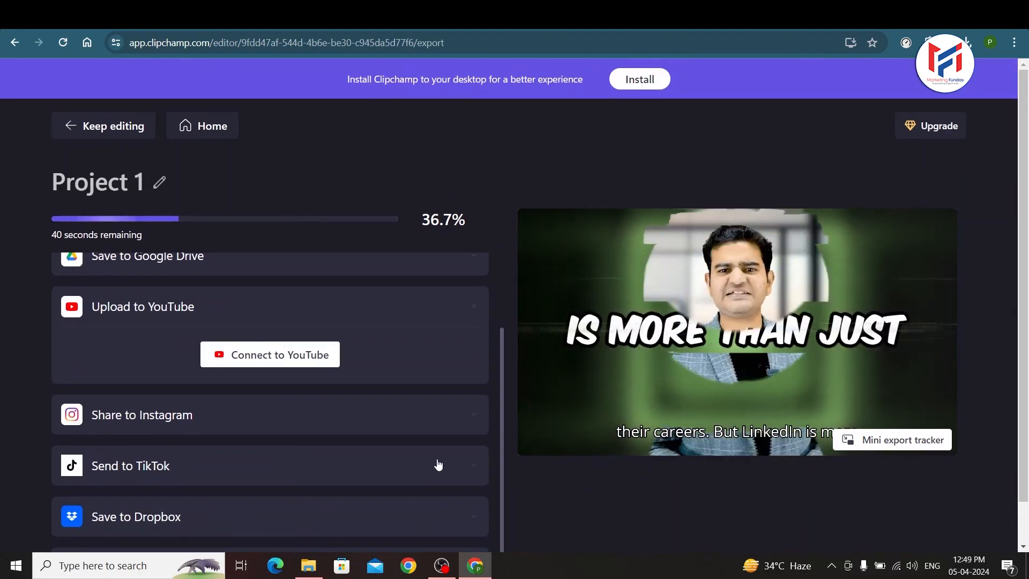
scroll(436, 464, up, 2)
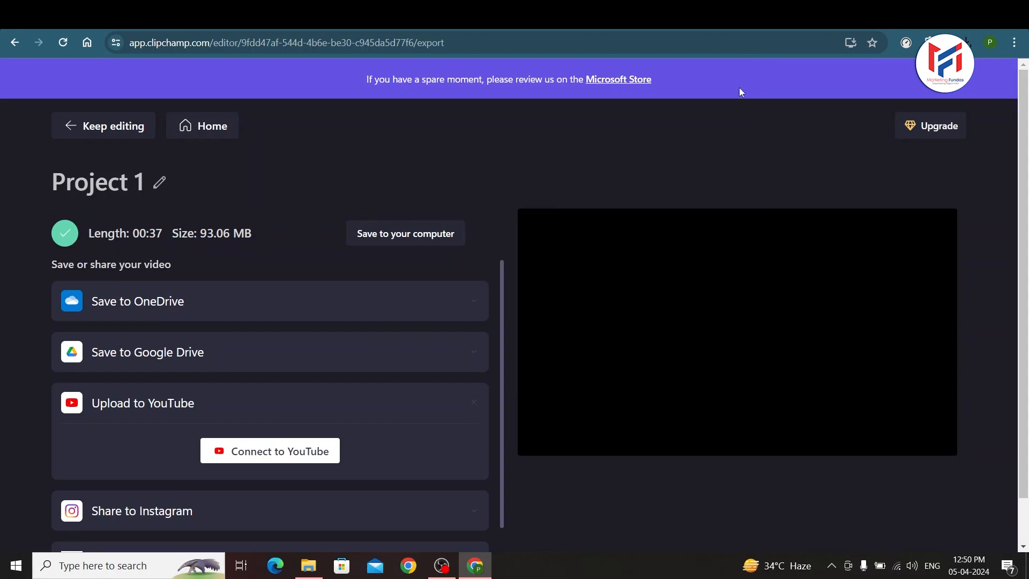
Locate the downloaded Project 1 video in the Downloads folder and show the files as large thumbnails
click(968, 42)
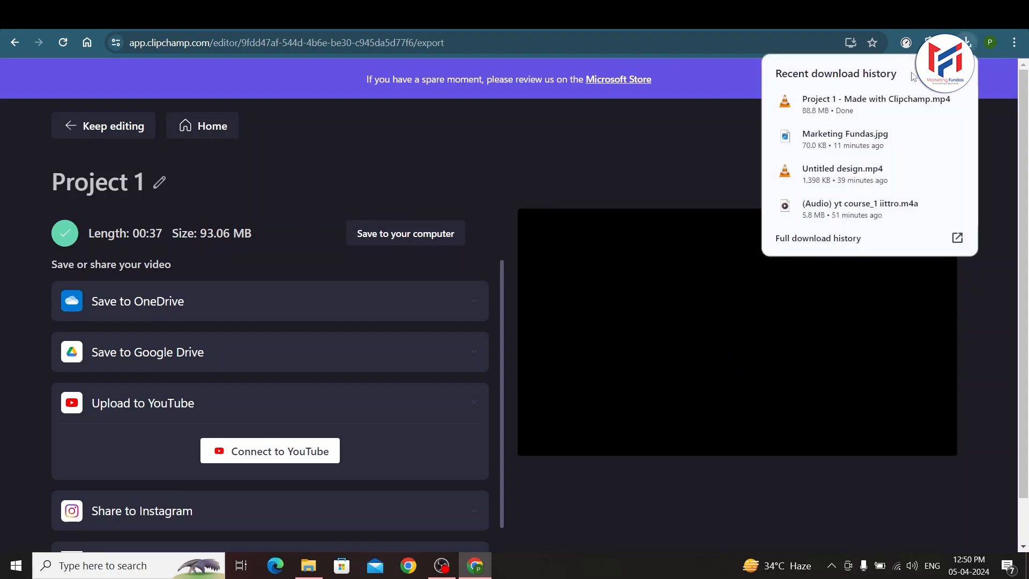
click(932, 102)
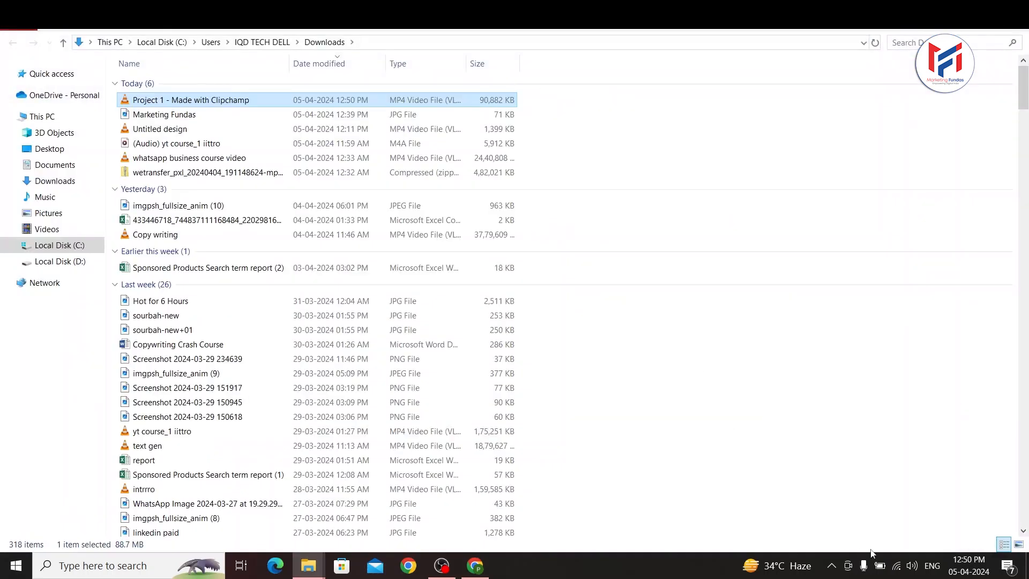
click(1021, 544)
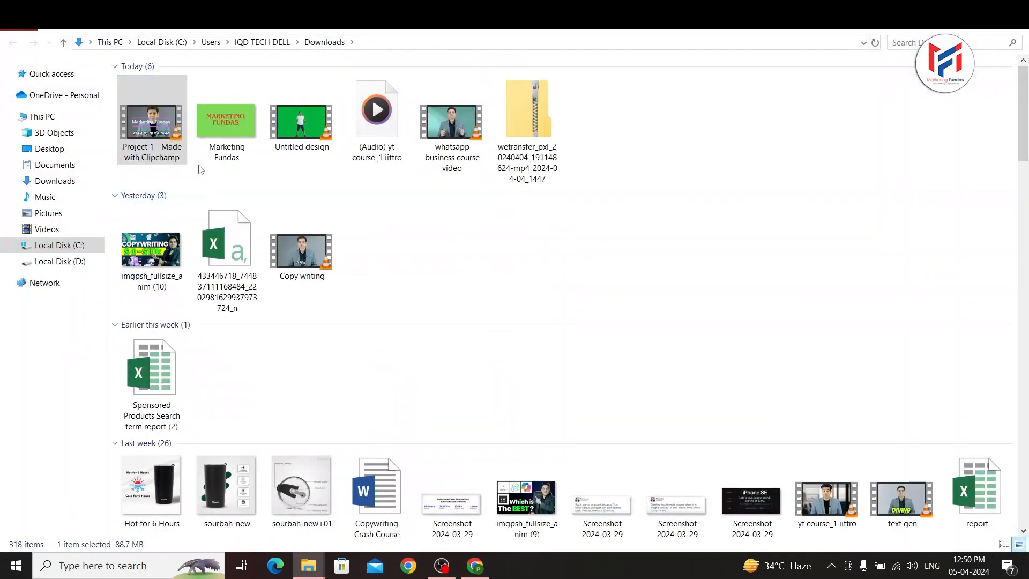
Play the exported Project 1 video from the Downloads folder in VLC and raise the volume
double_click(152, 129)
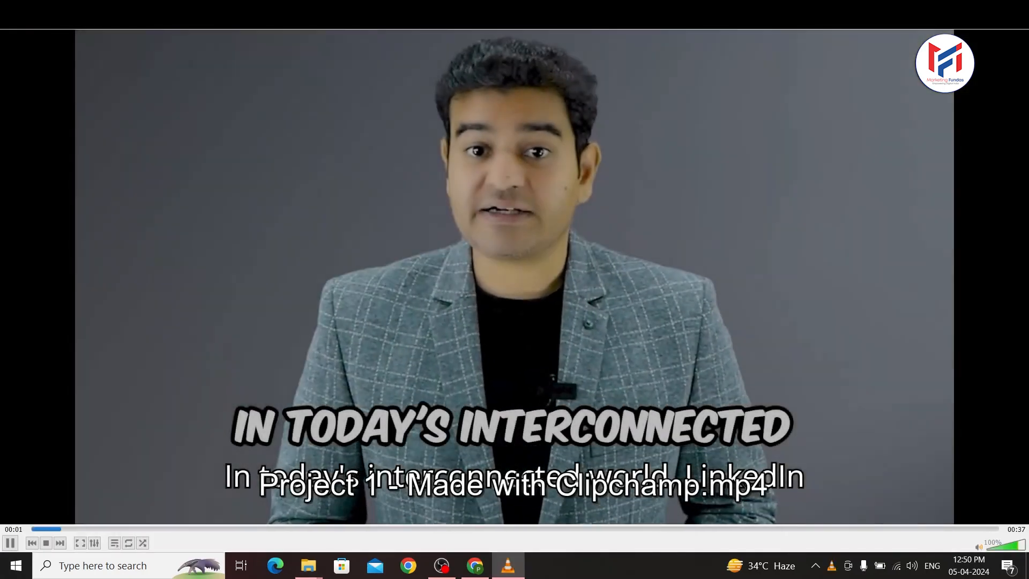
key(XF86AudioRaiseVolume)
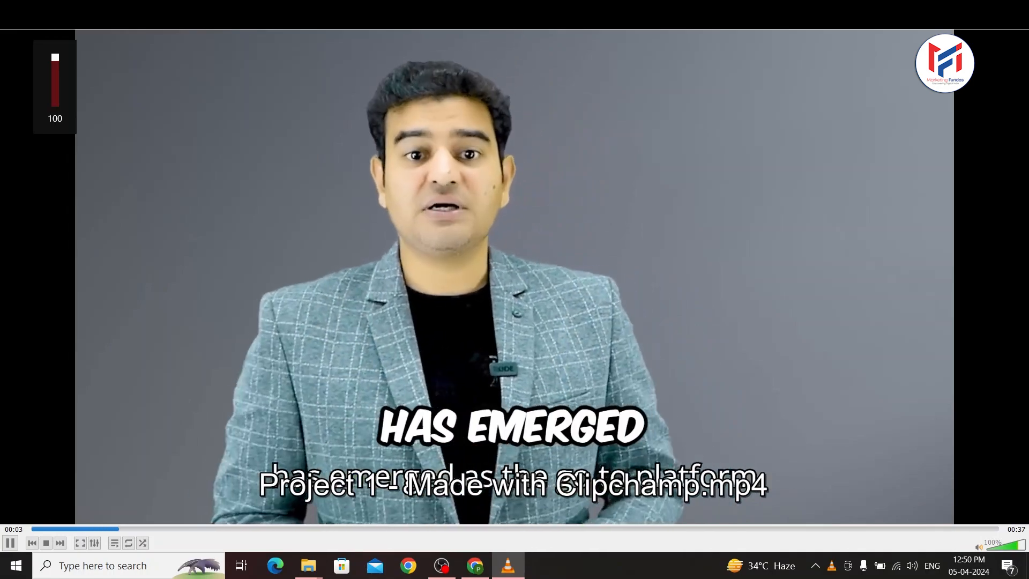